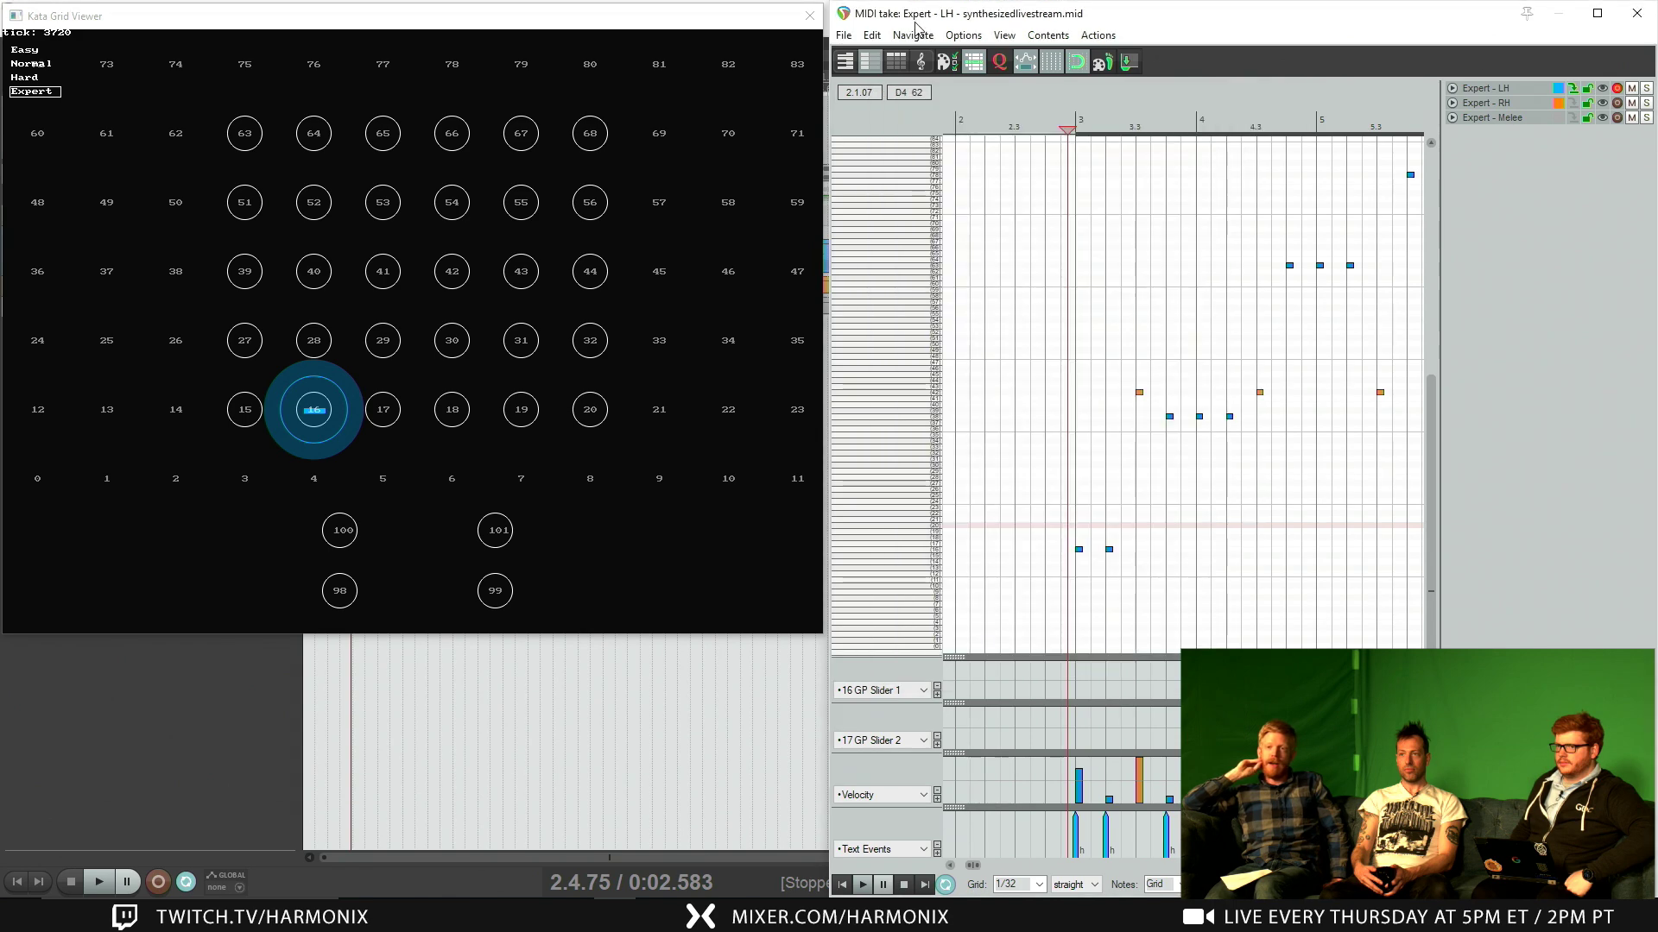
Step: Play the Expert map briefly from the edit cursor to preview its targets in the grid viewer, and stop playback
key(space)
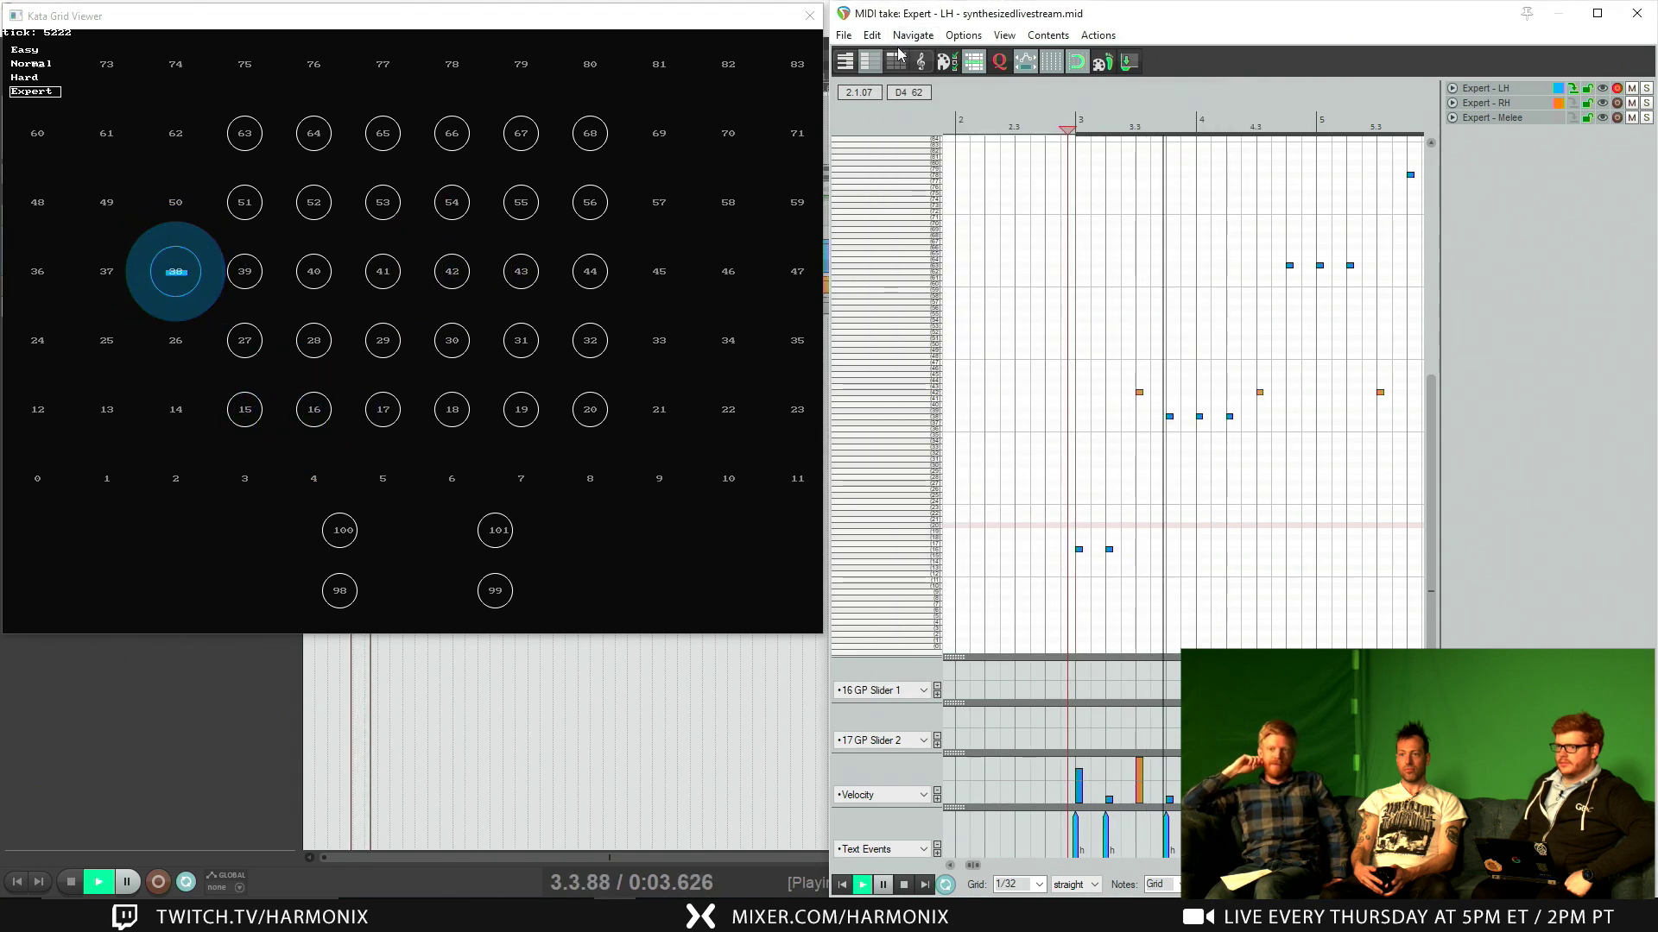
key(space)
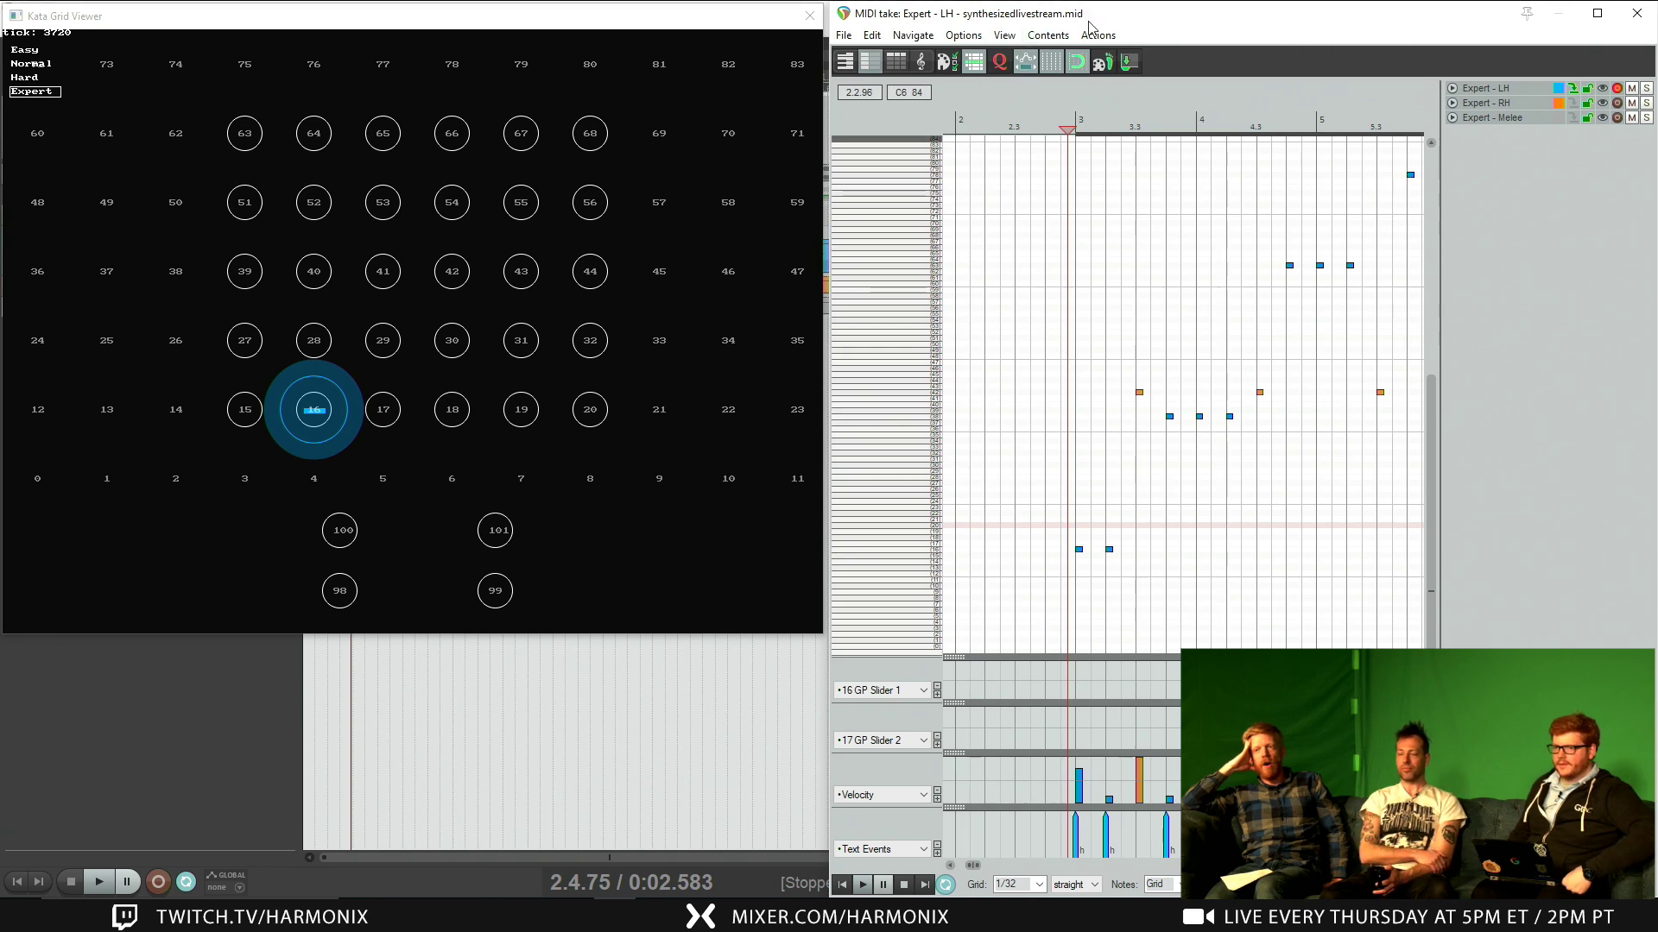
Step: Rearrange the MIDI editor and Audica path builder windows so that the notes and the path builder controls are both visible
drag(1089, 26, 1653, 14)
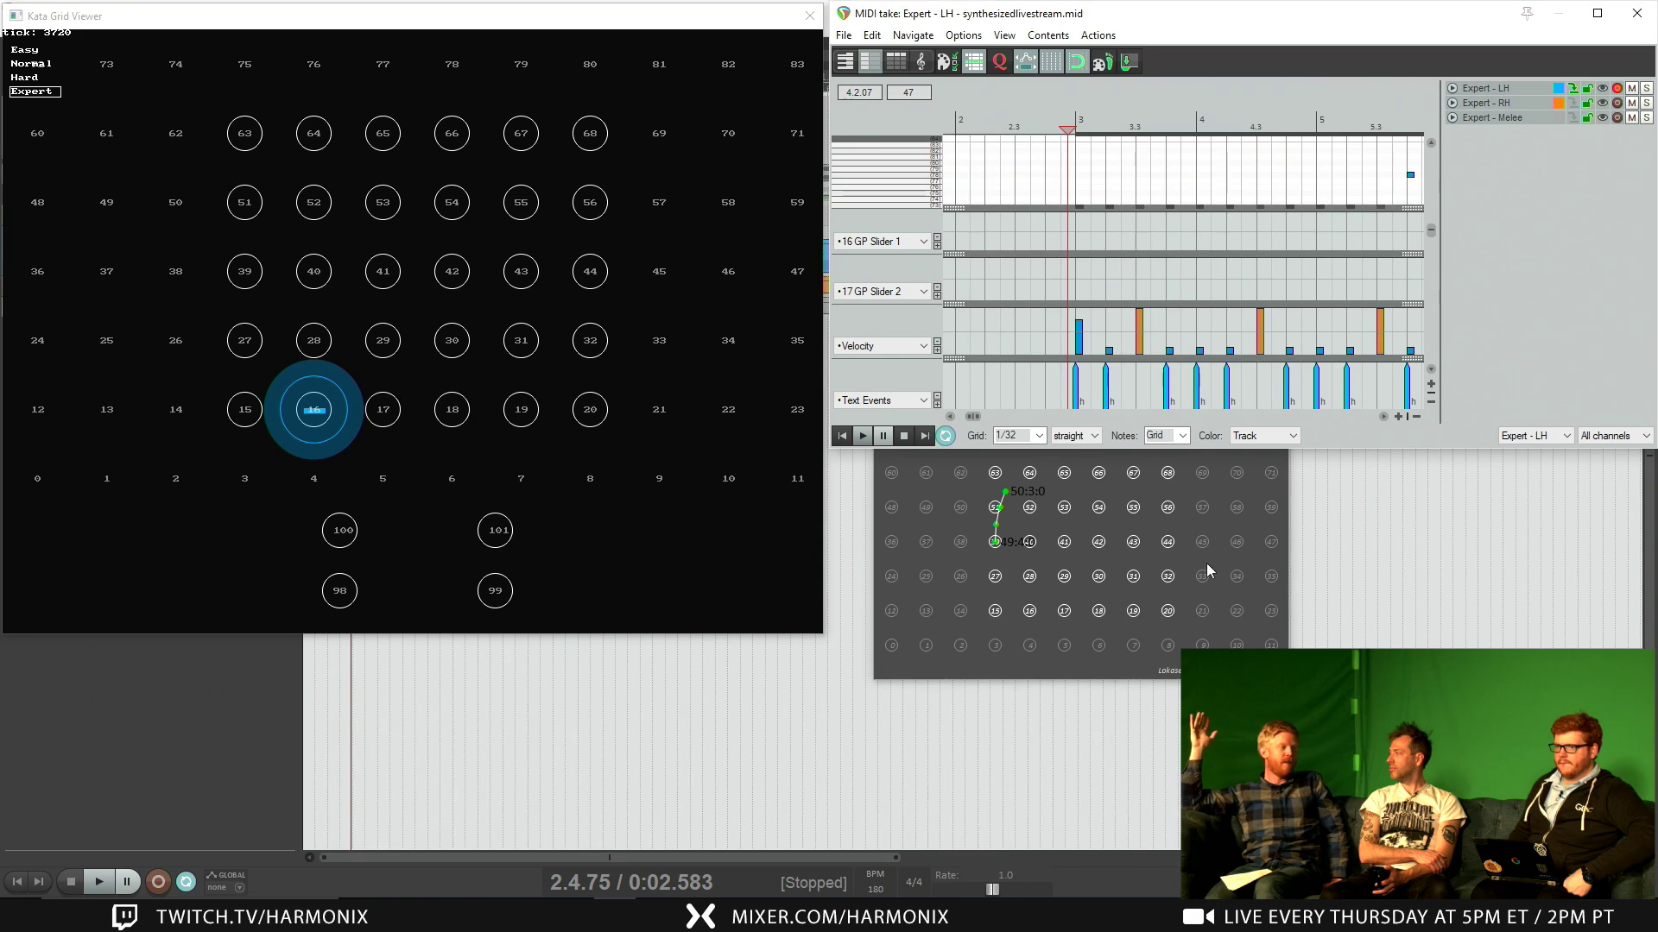
click(1205, 563)
drag(1128, 108, 1460, 263)
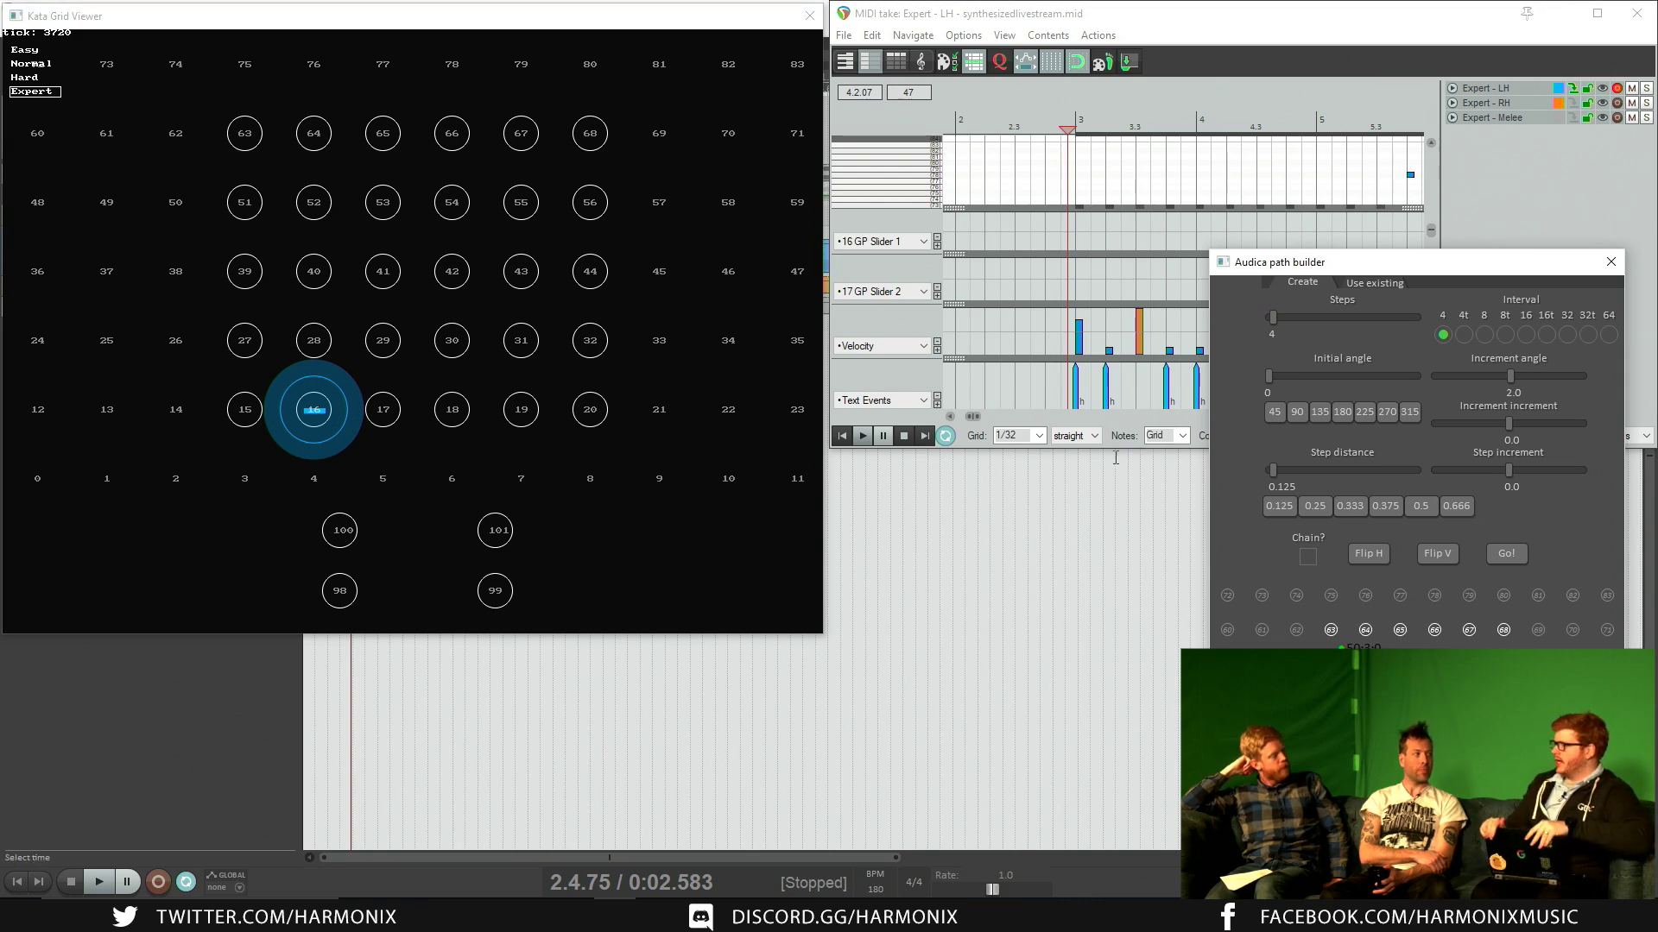
drag(1120, 450, 1132, 856)
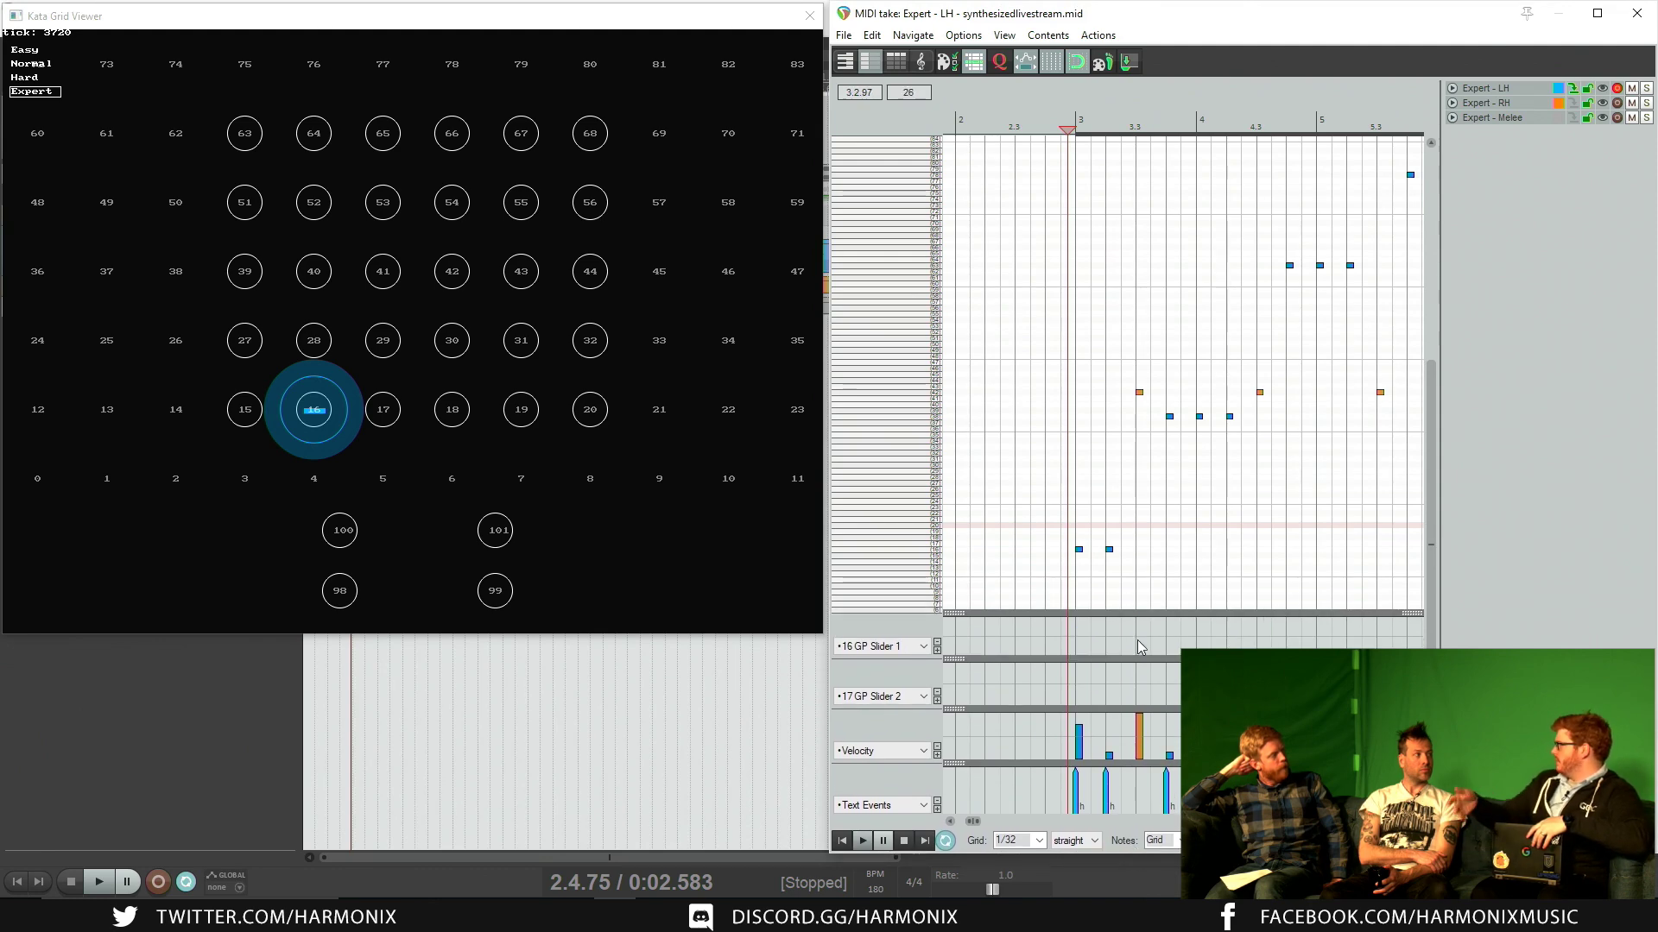
drag(1247, 12, 1059, 21)
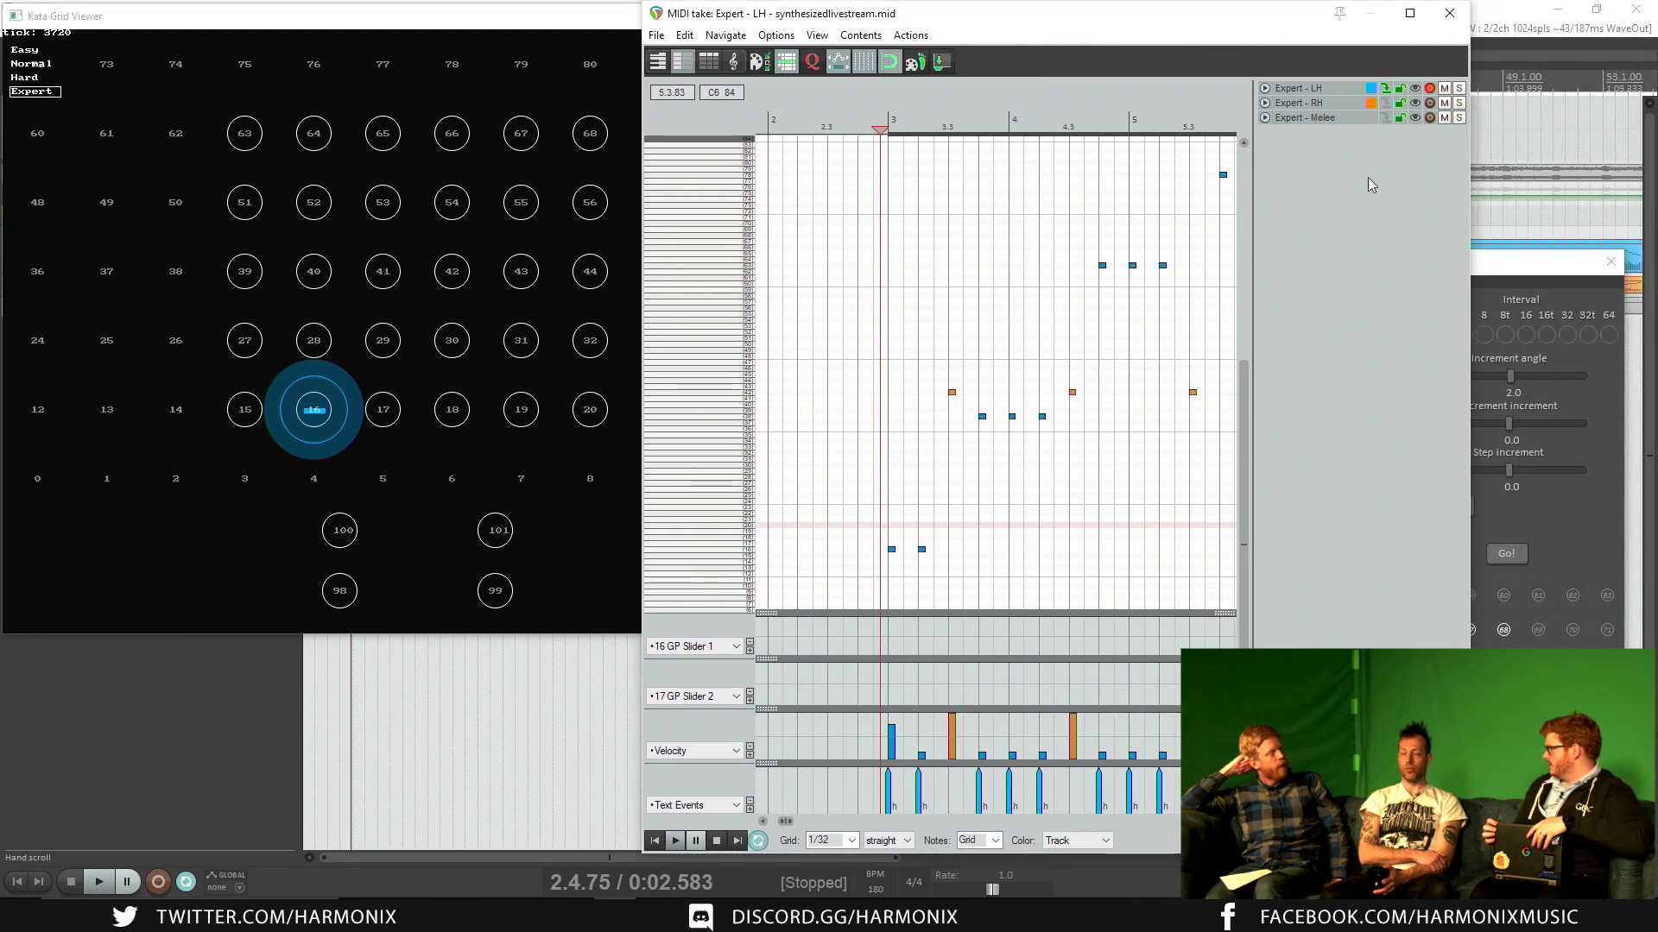
click(1511, 272)
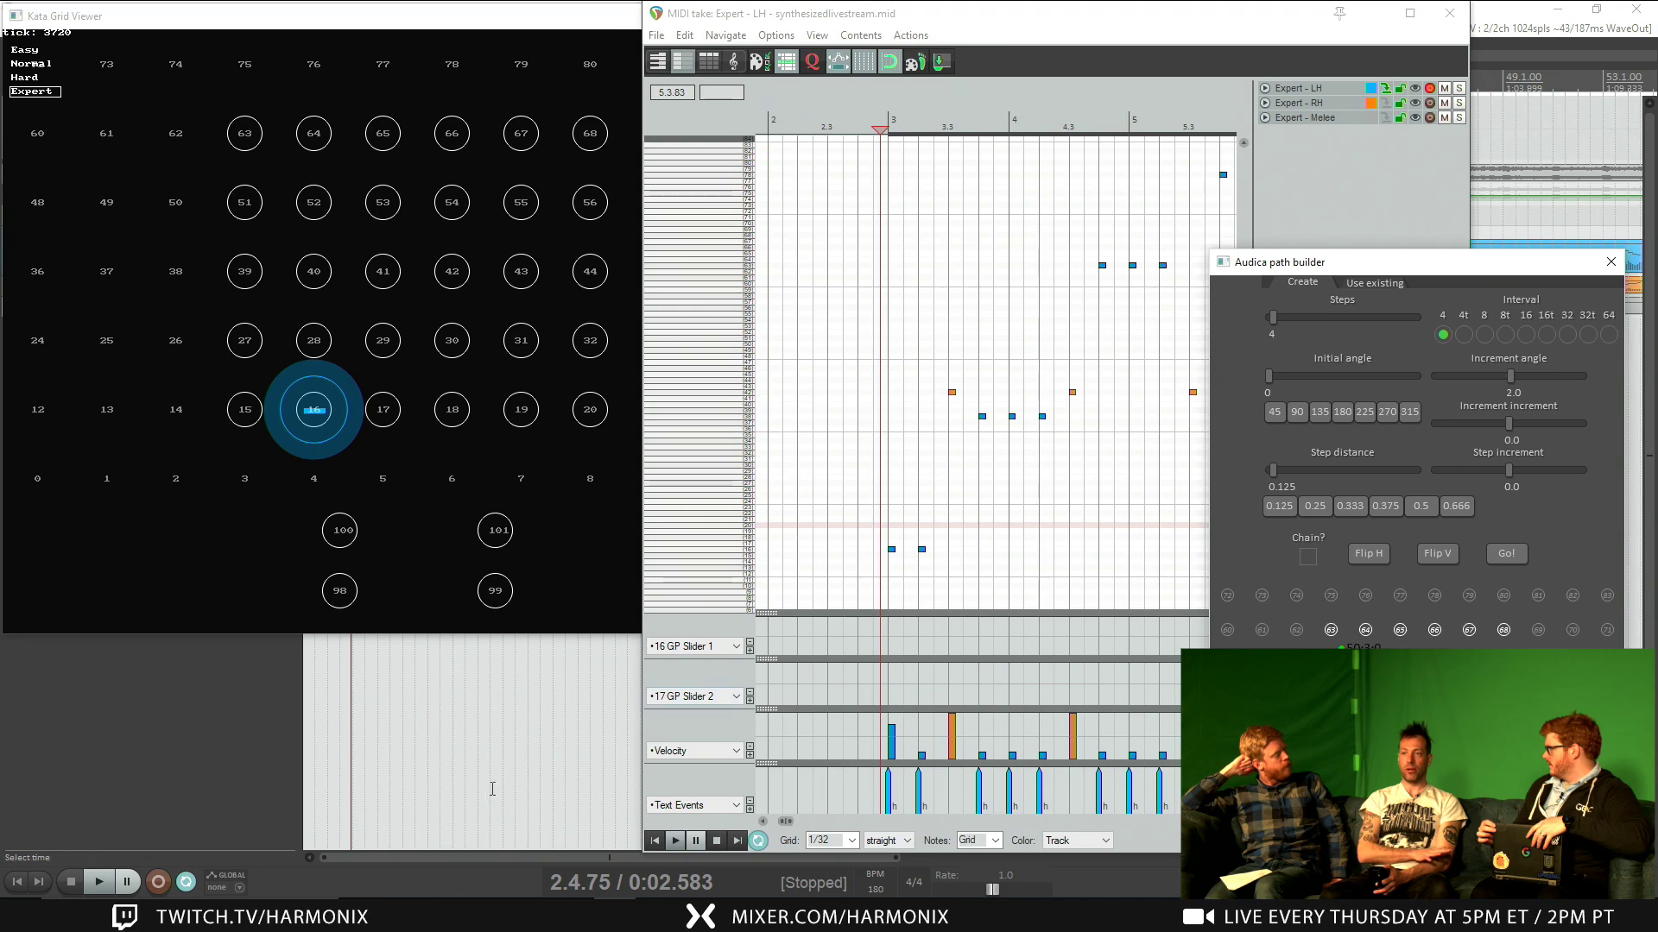
Step: Bring the maps folder window to the front to look at its files, and minimise it again
mouse_move(403, 915)
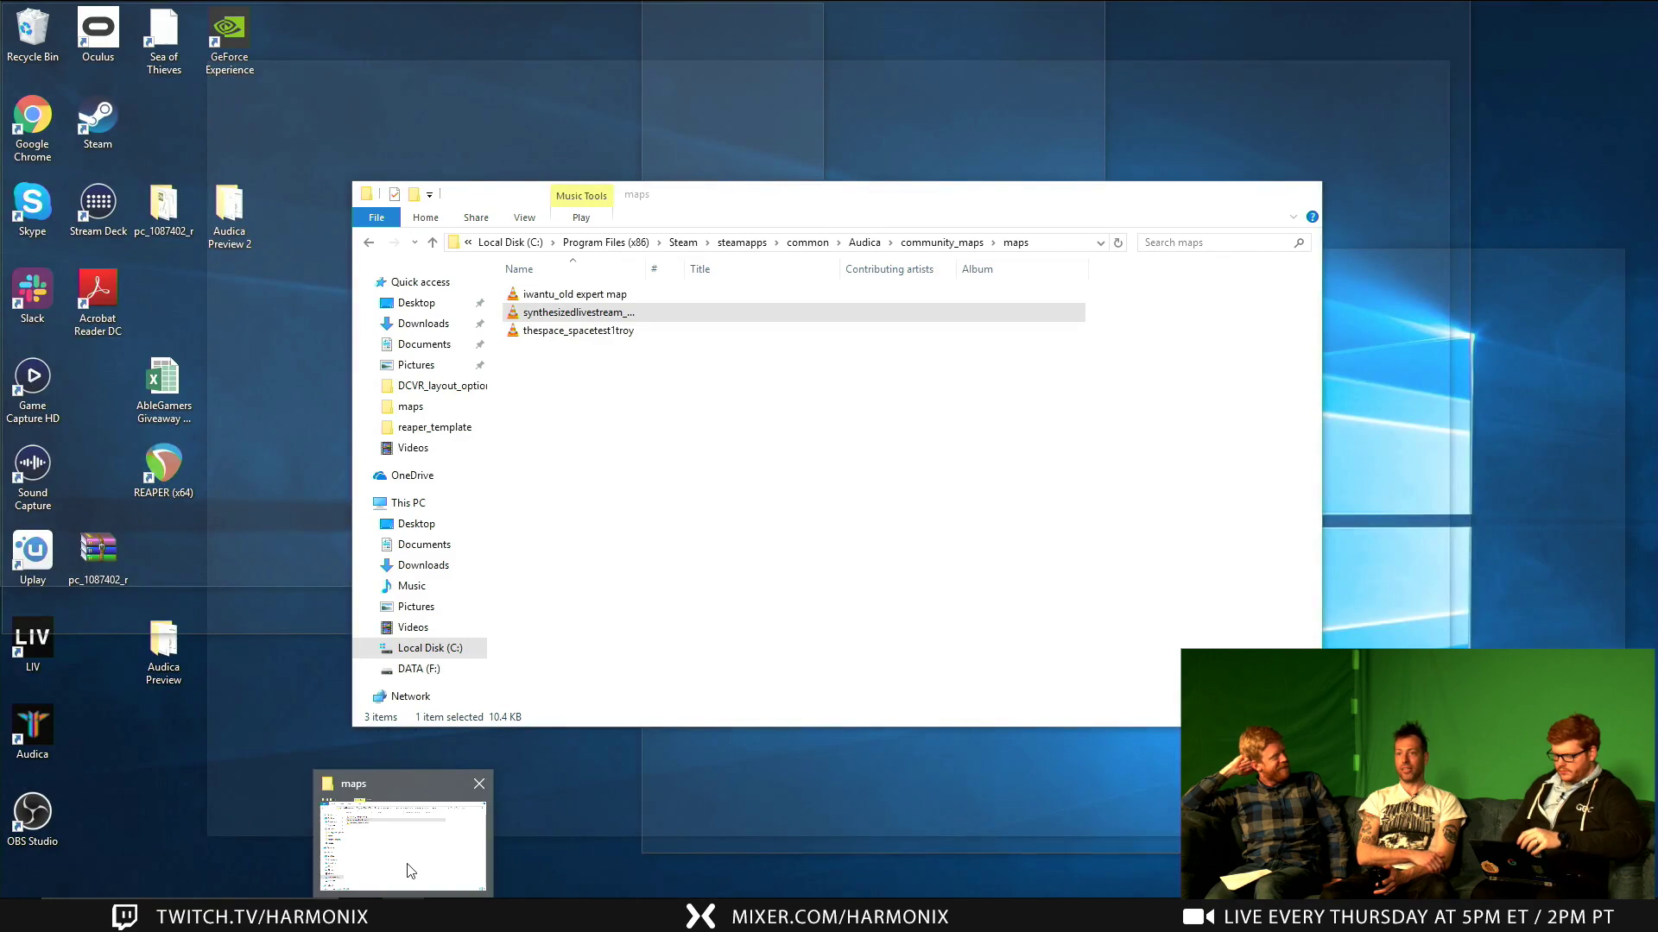
click(409, 867)
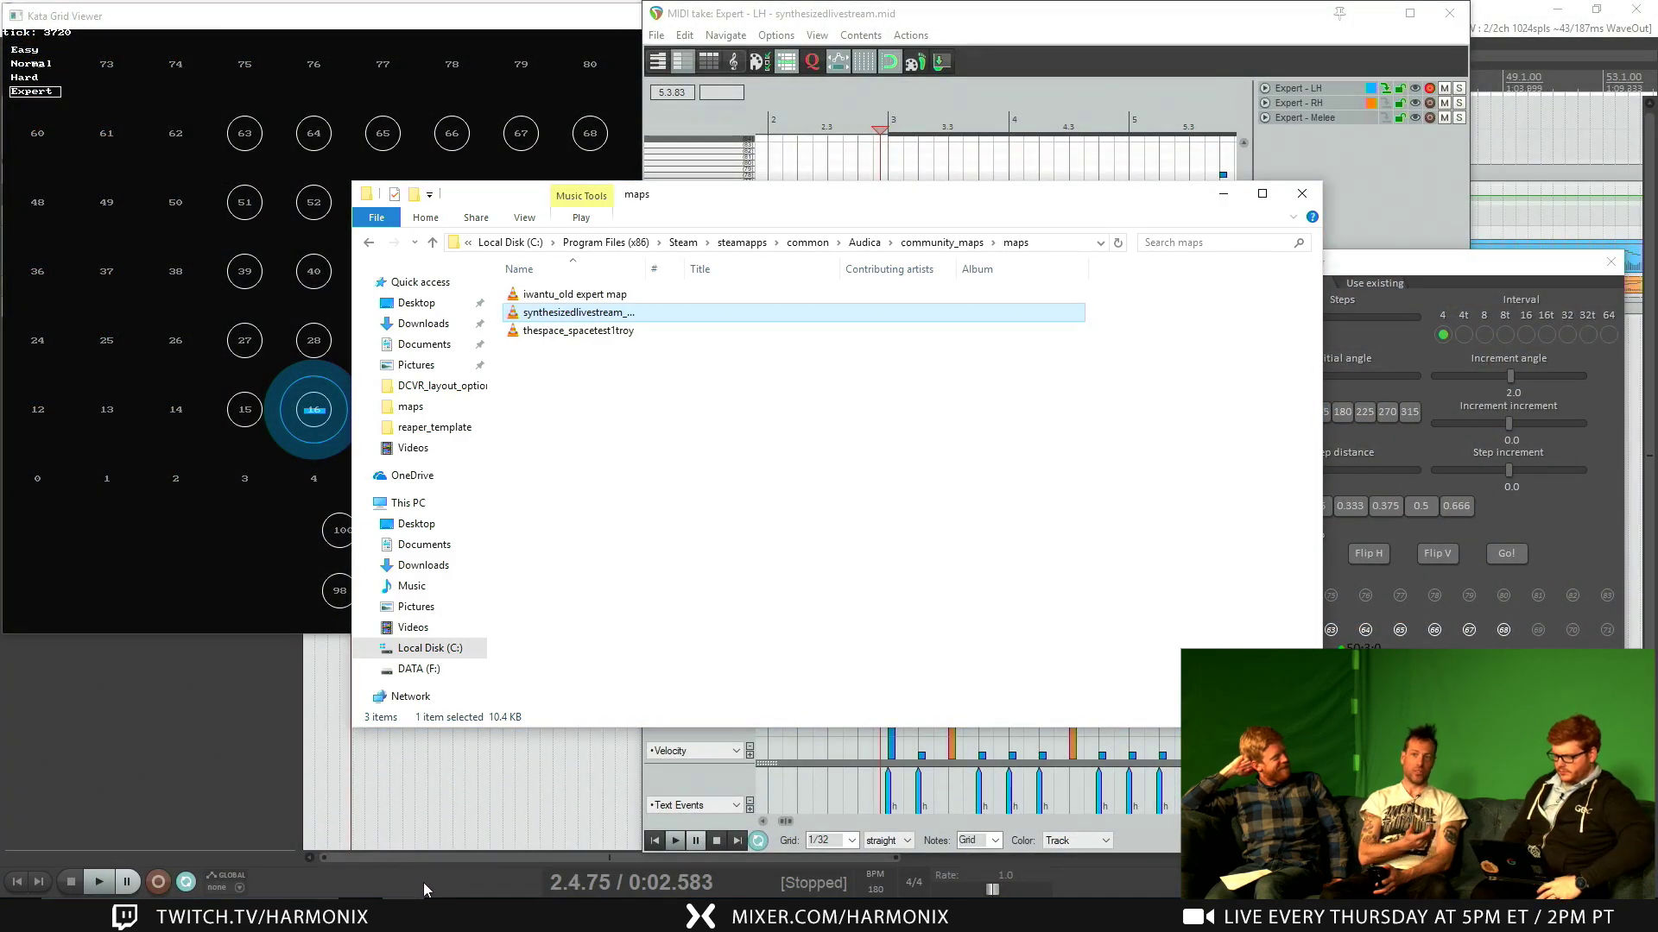
click(1223, 199)
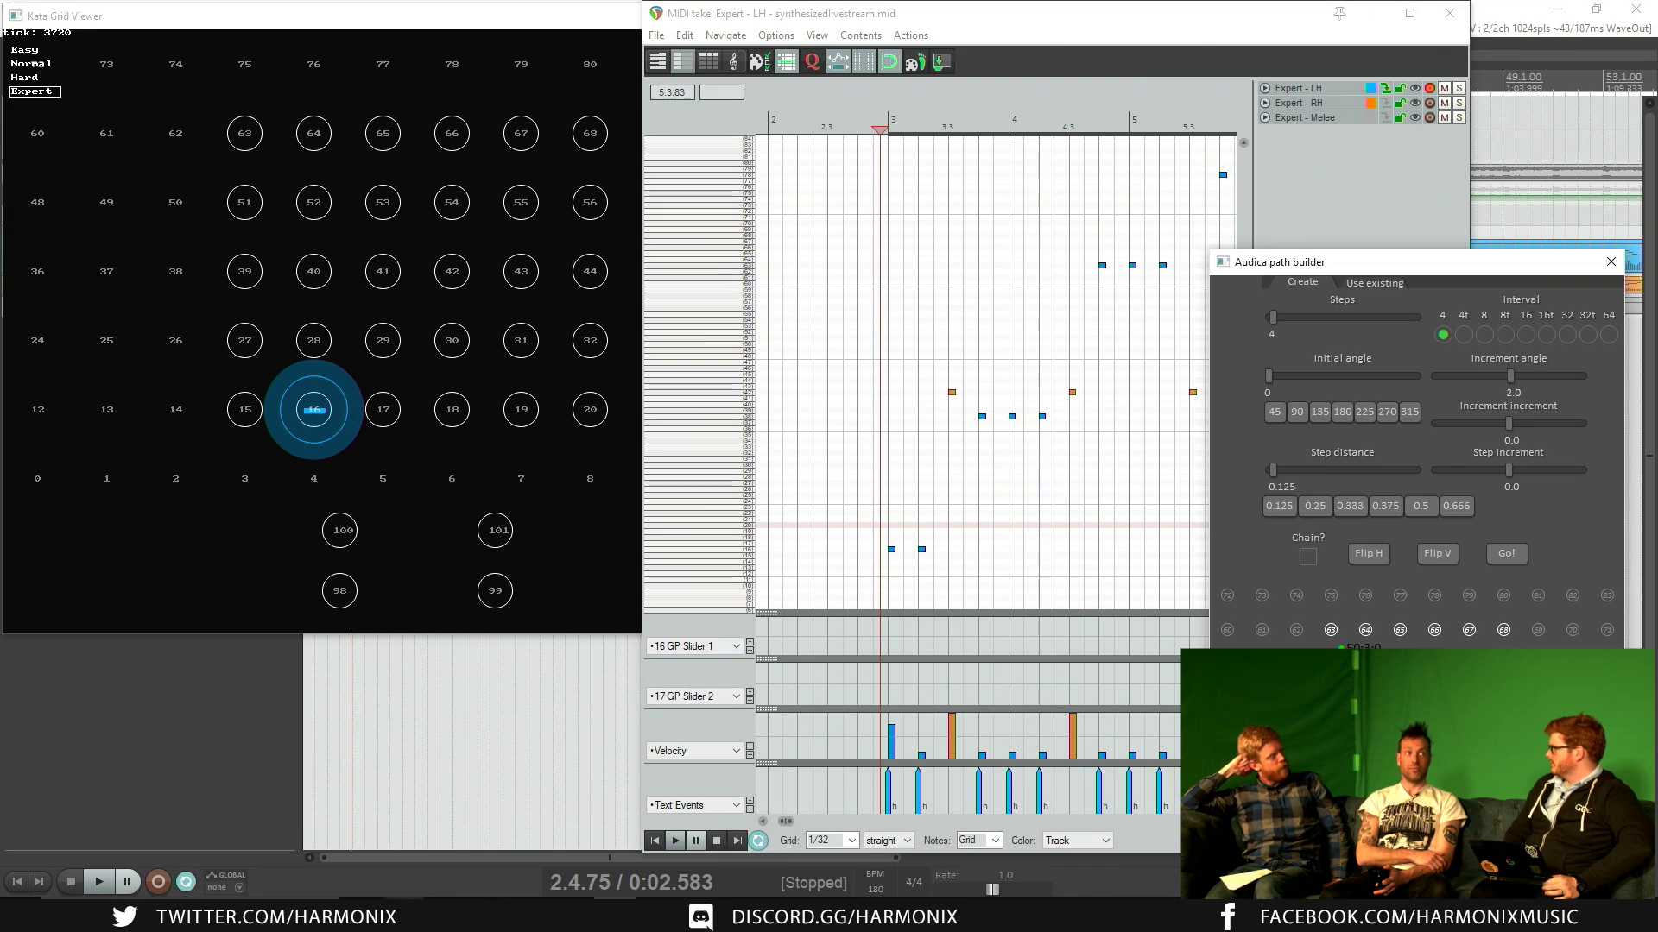
Step: Restore the maps folder window, look at its parent folder community_maps, and reopen the maps folder
mouse_move(402, 913)
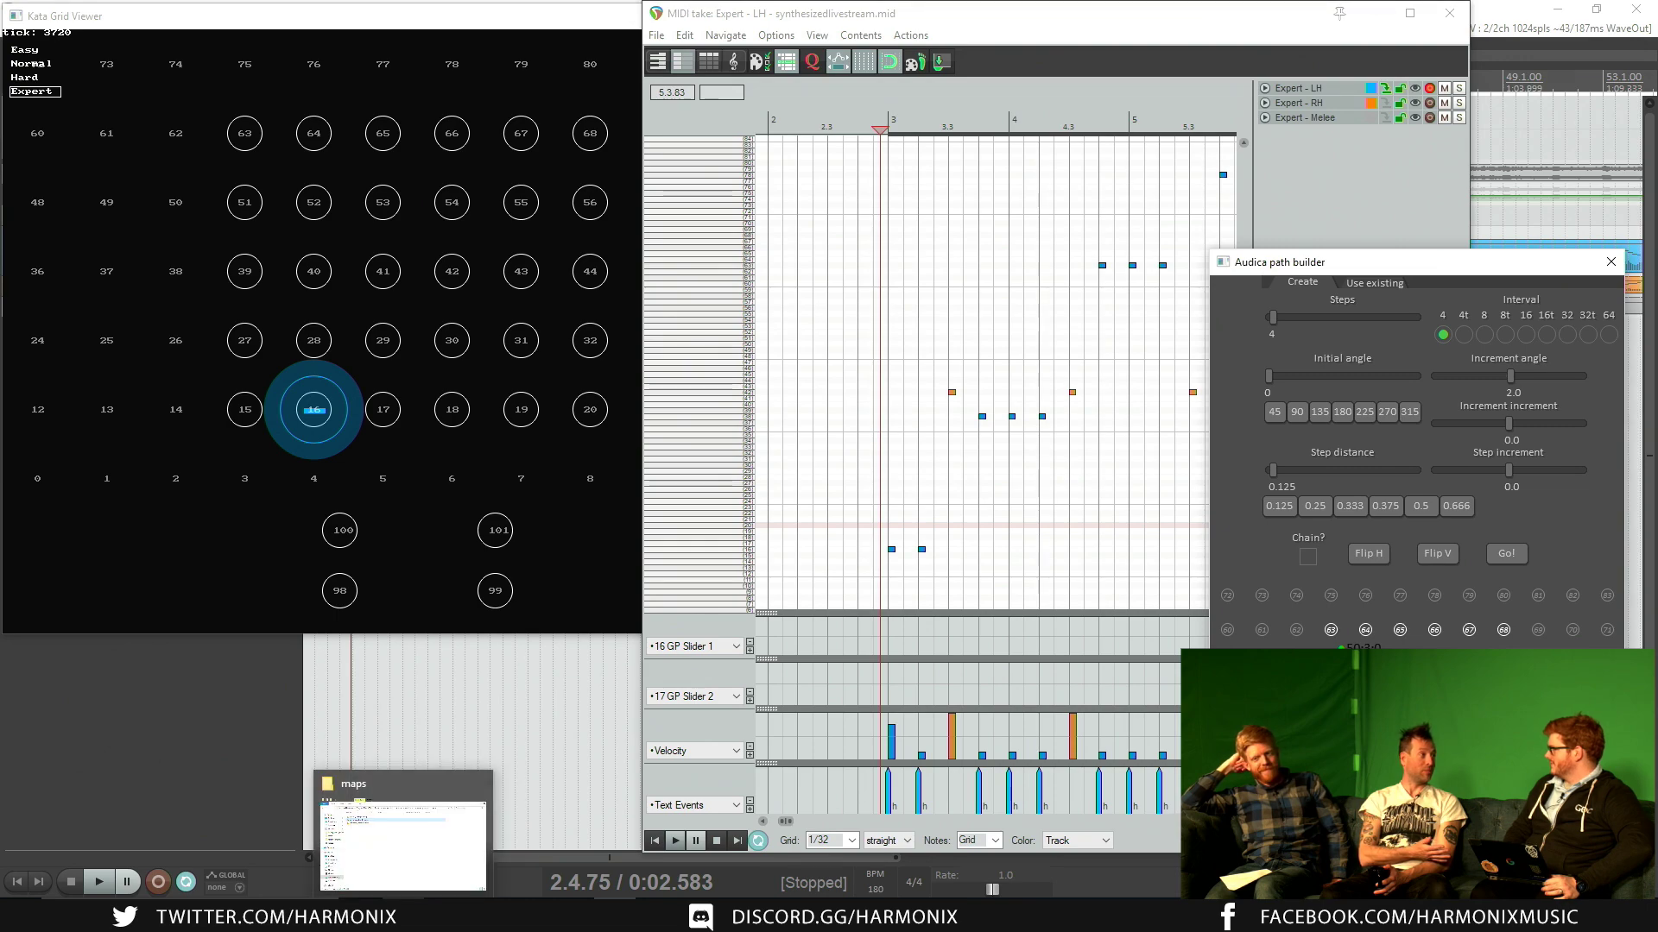
mouse_move(393, 870)
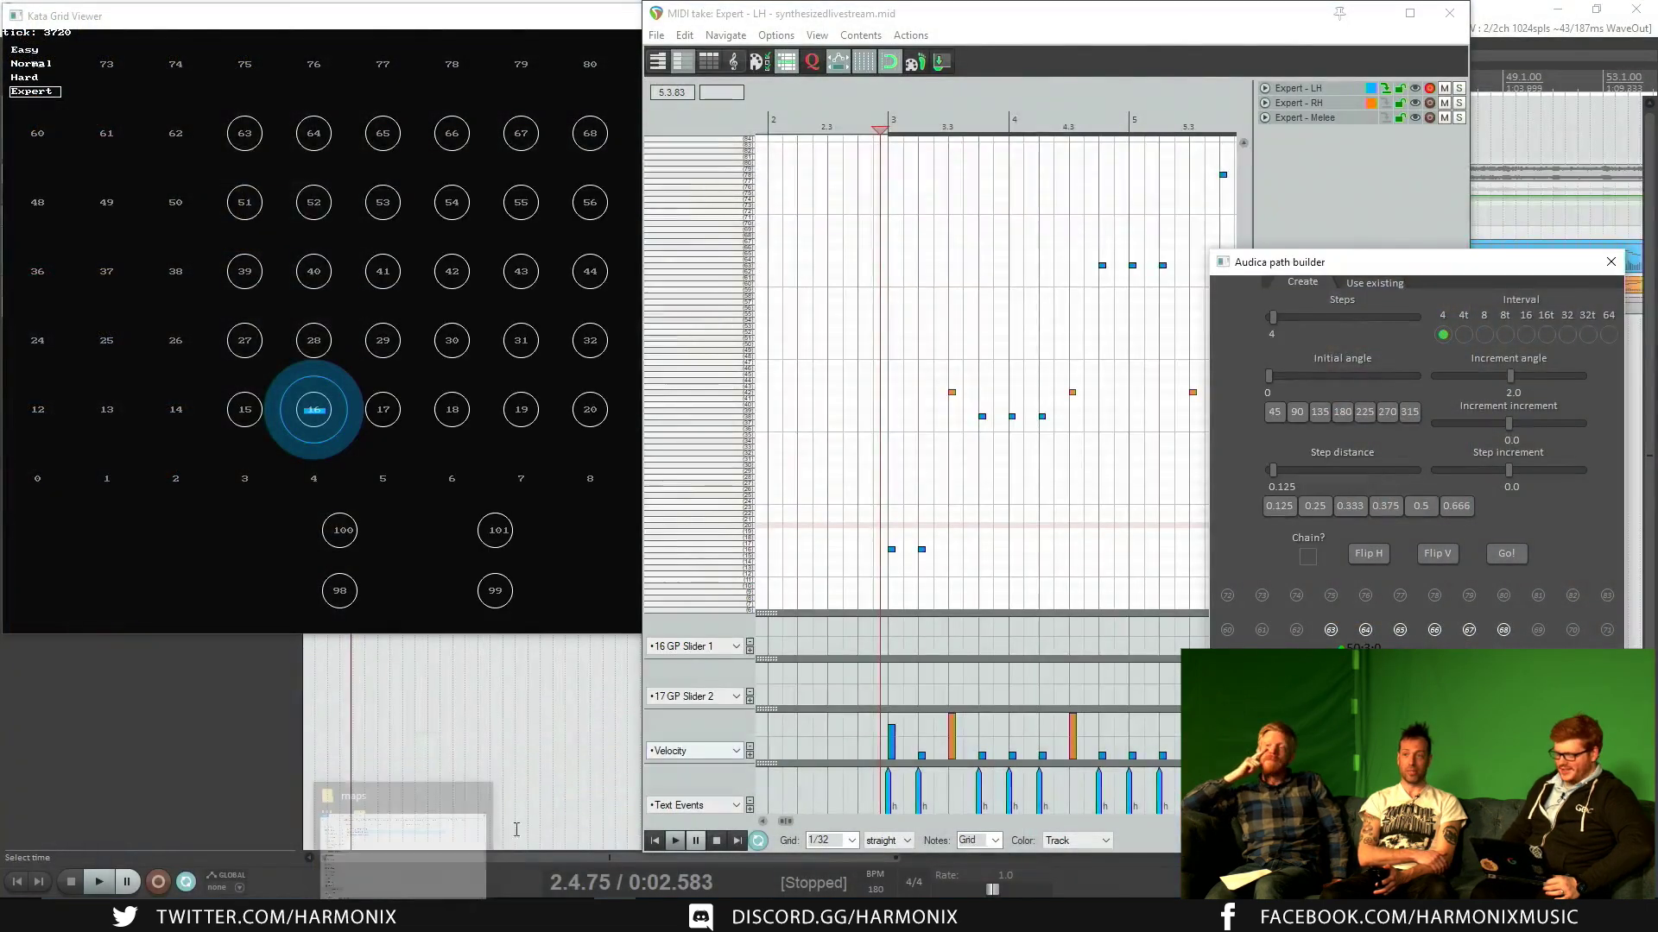
click(401, 913)
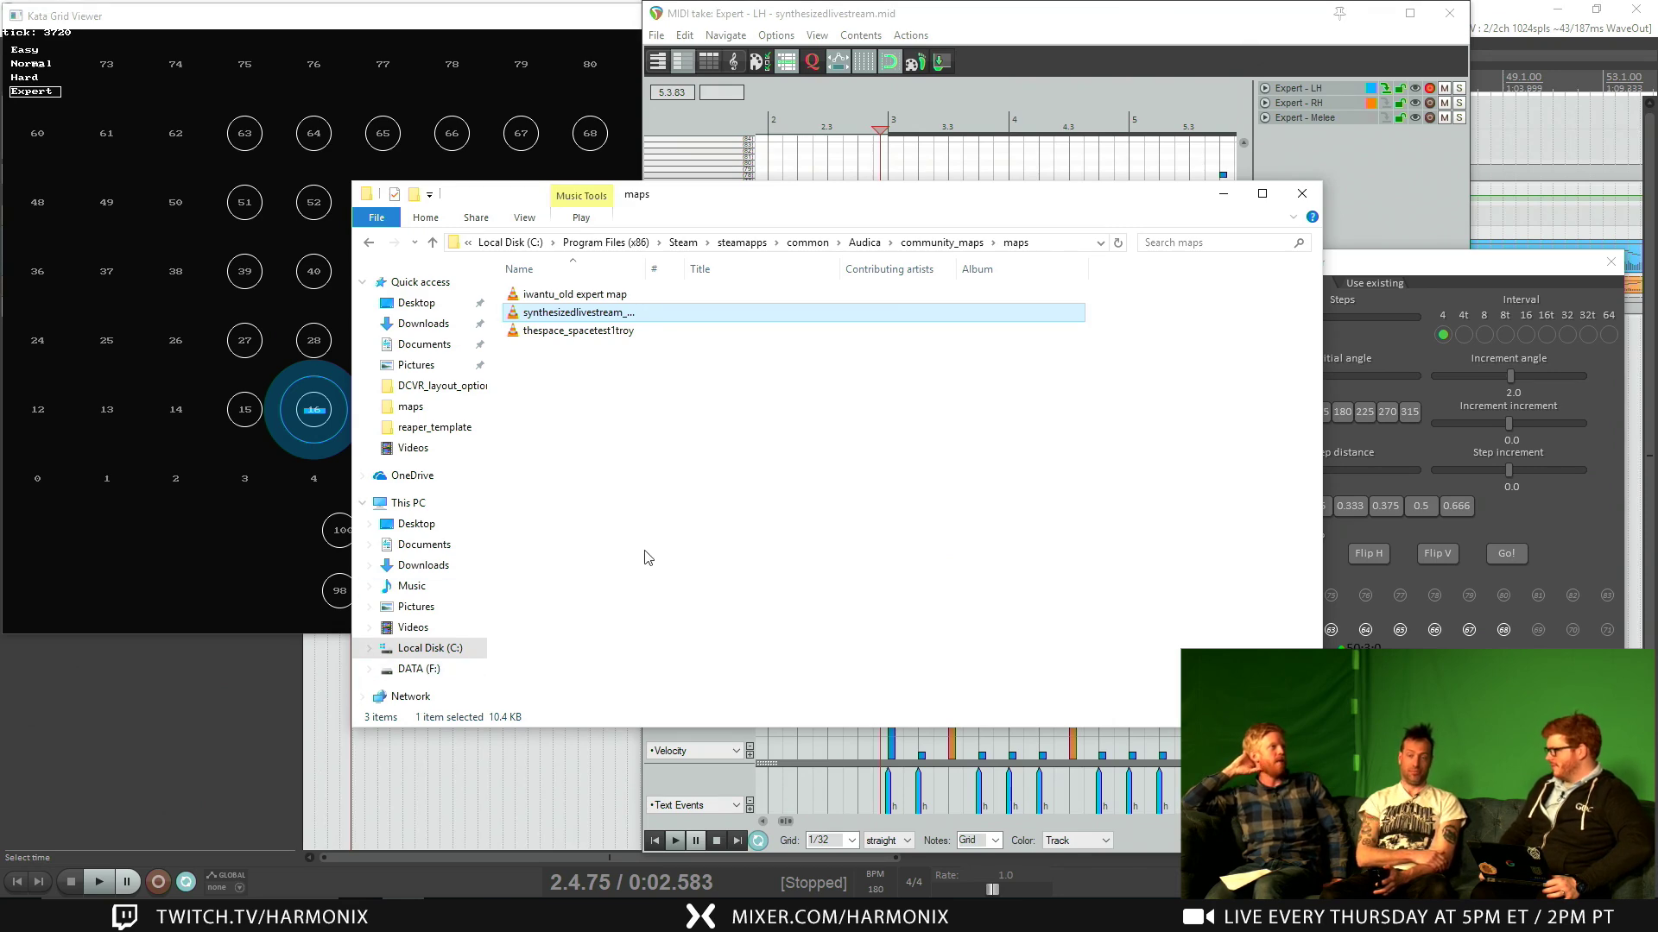
click(941, 243)
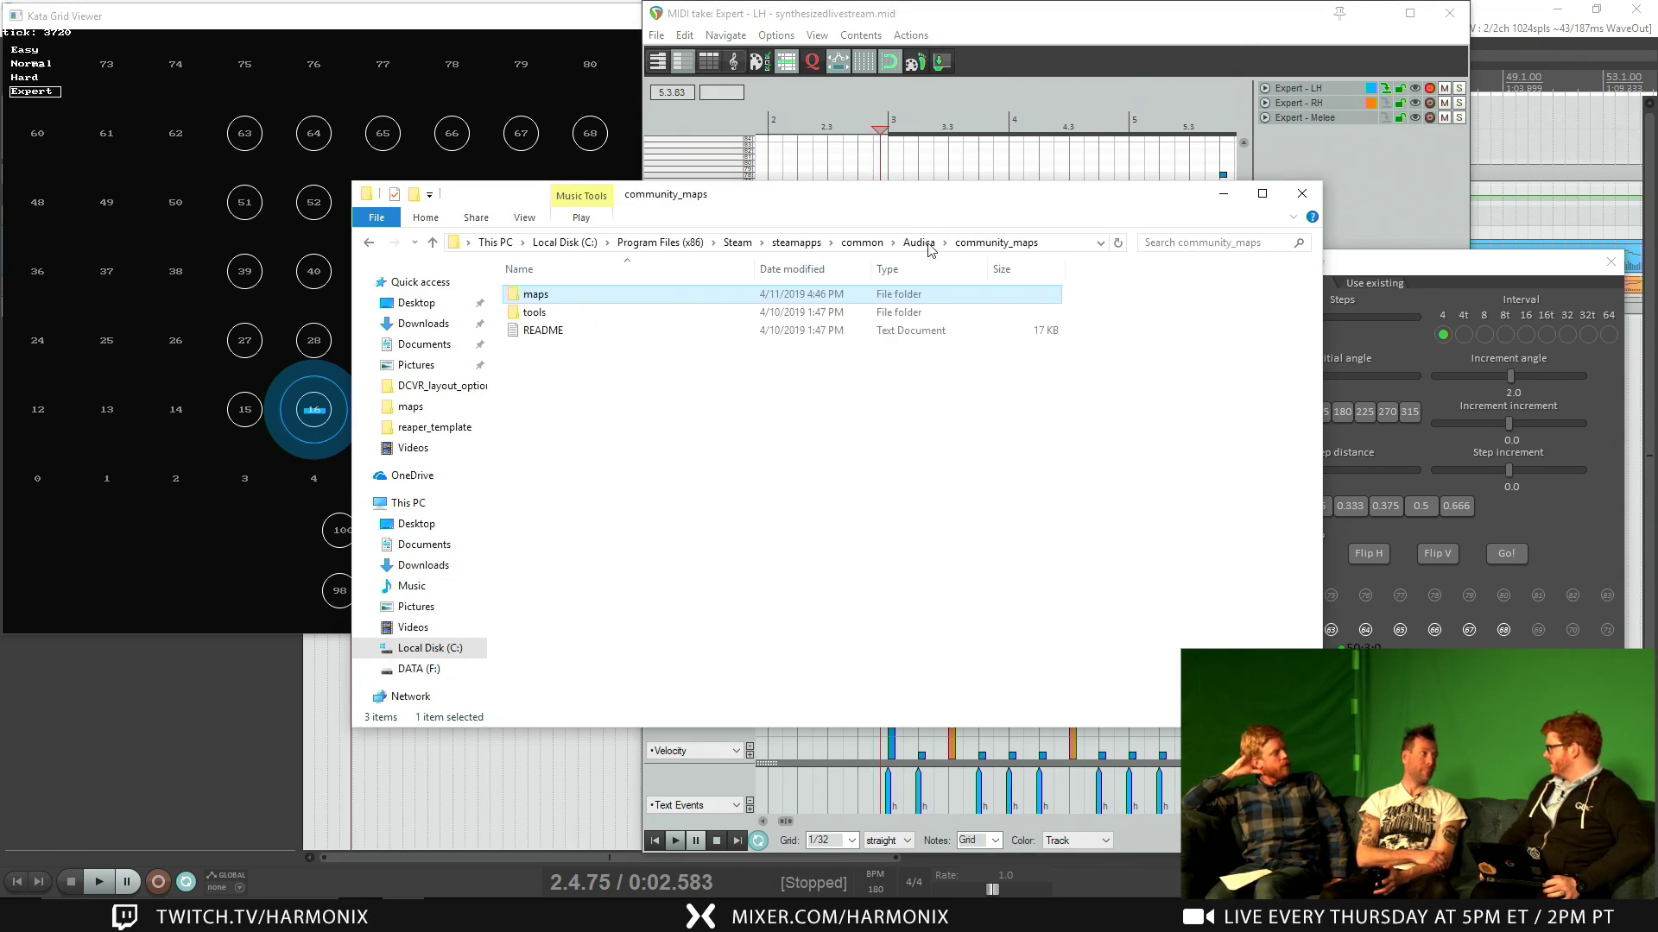
double_click(679, 296)
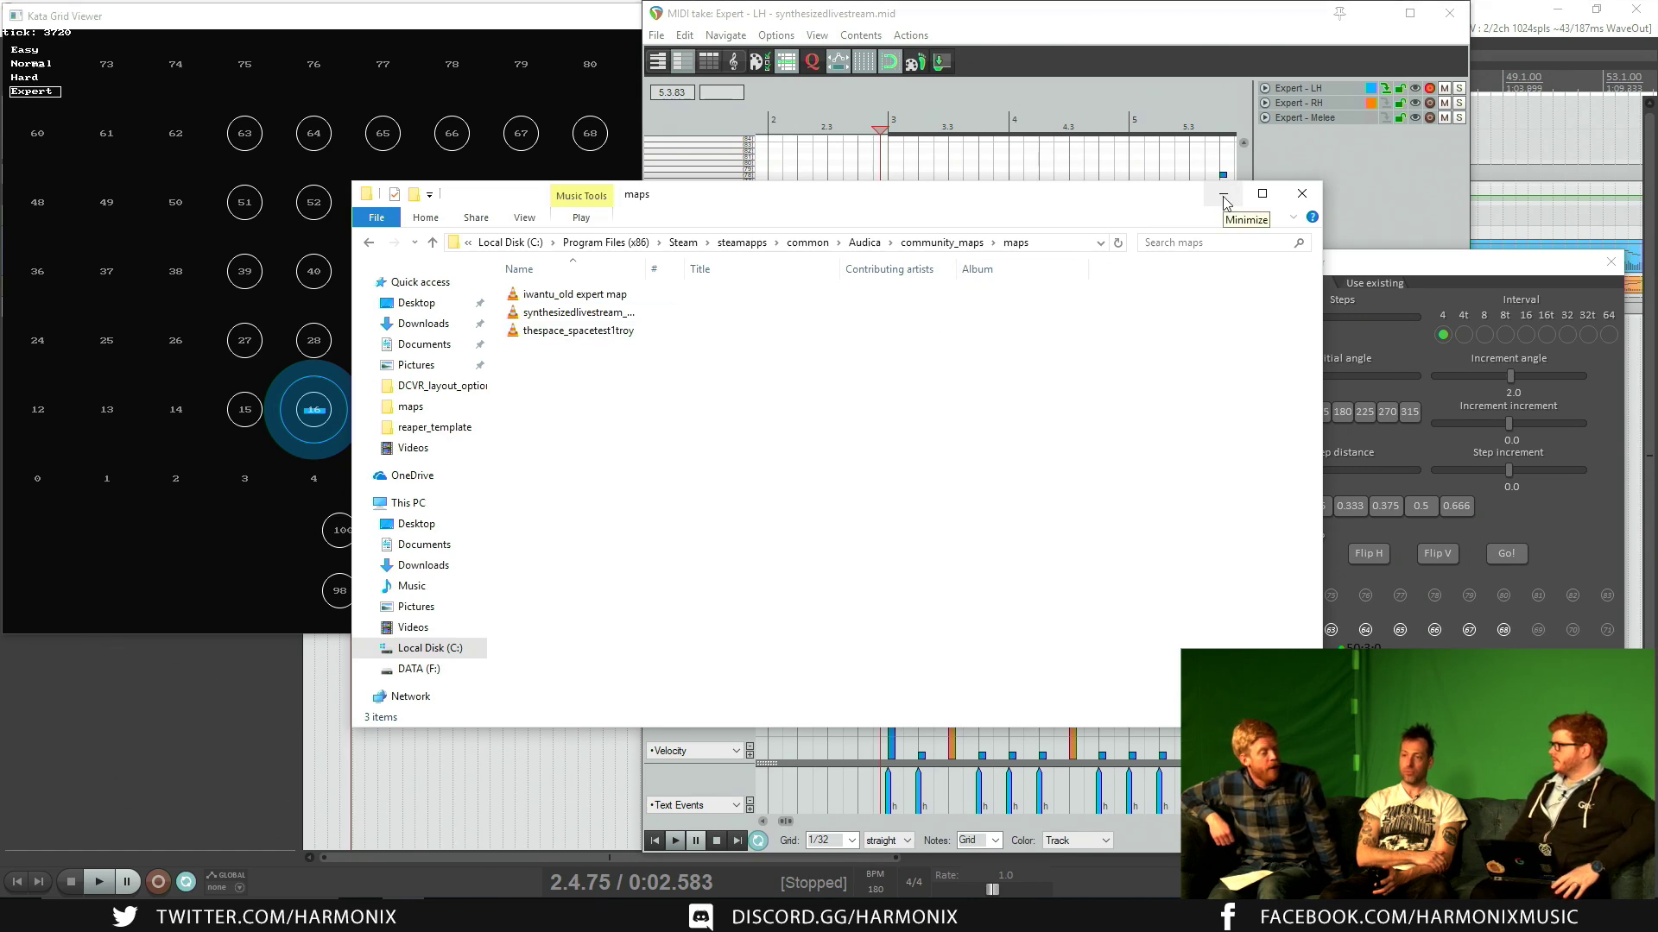
Step: Browse to community_maps > tools > example_maps, look through the example files, and select the destiny original expert authoring MIDI version
click(950, 242)
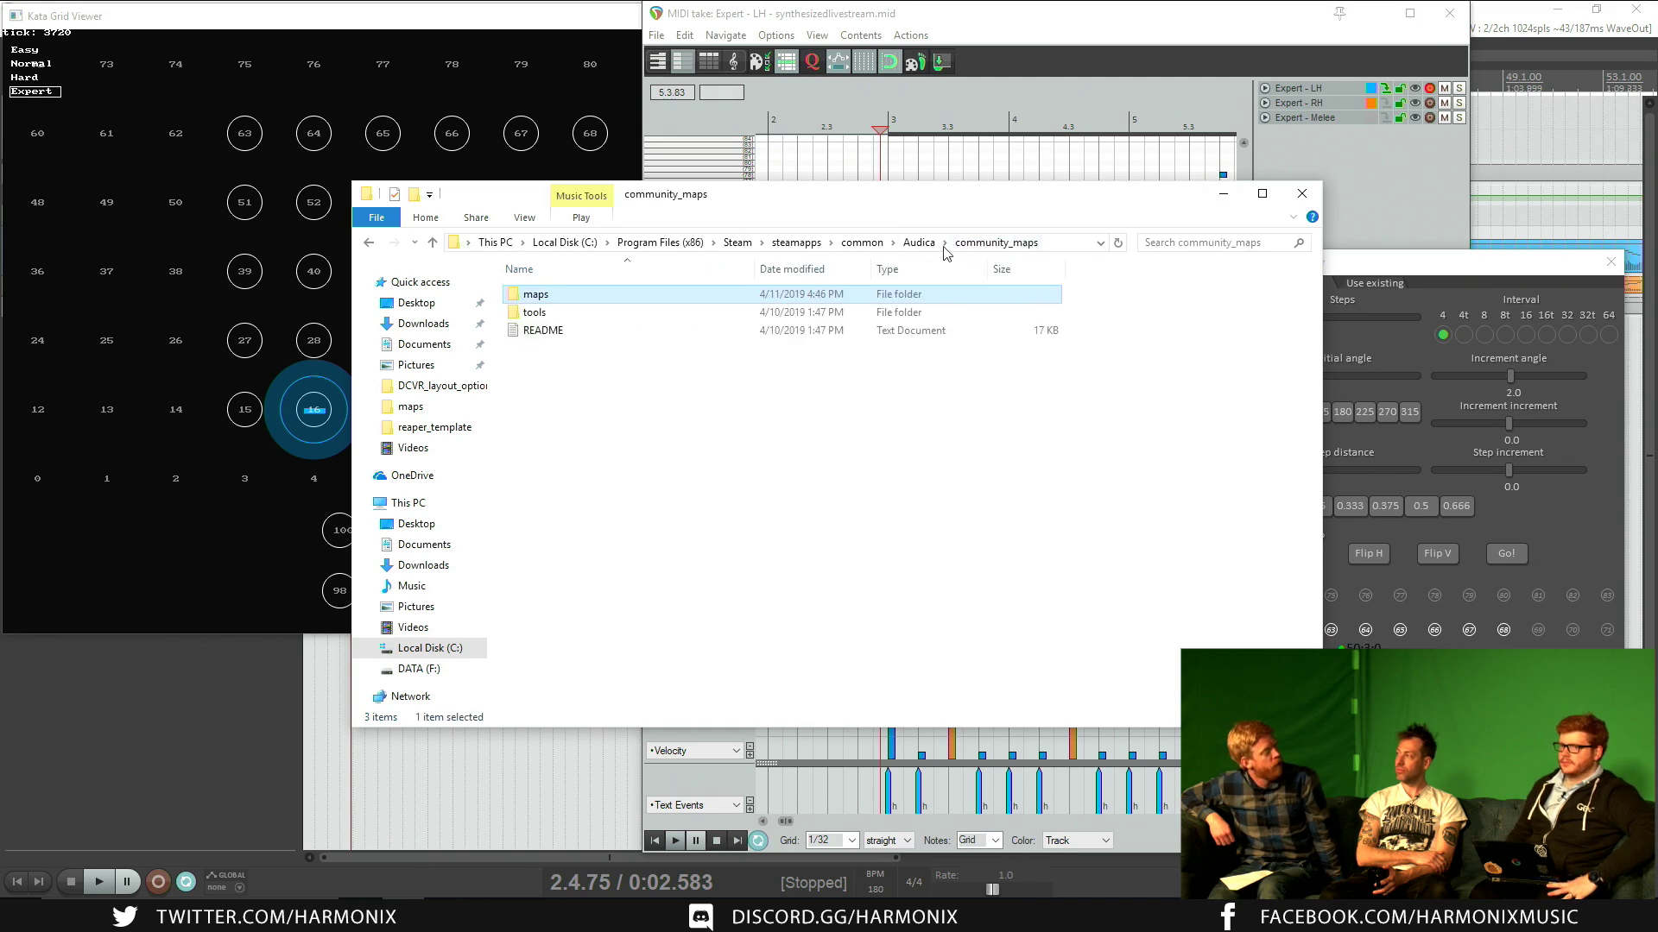
click(702, 313)
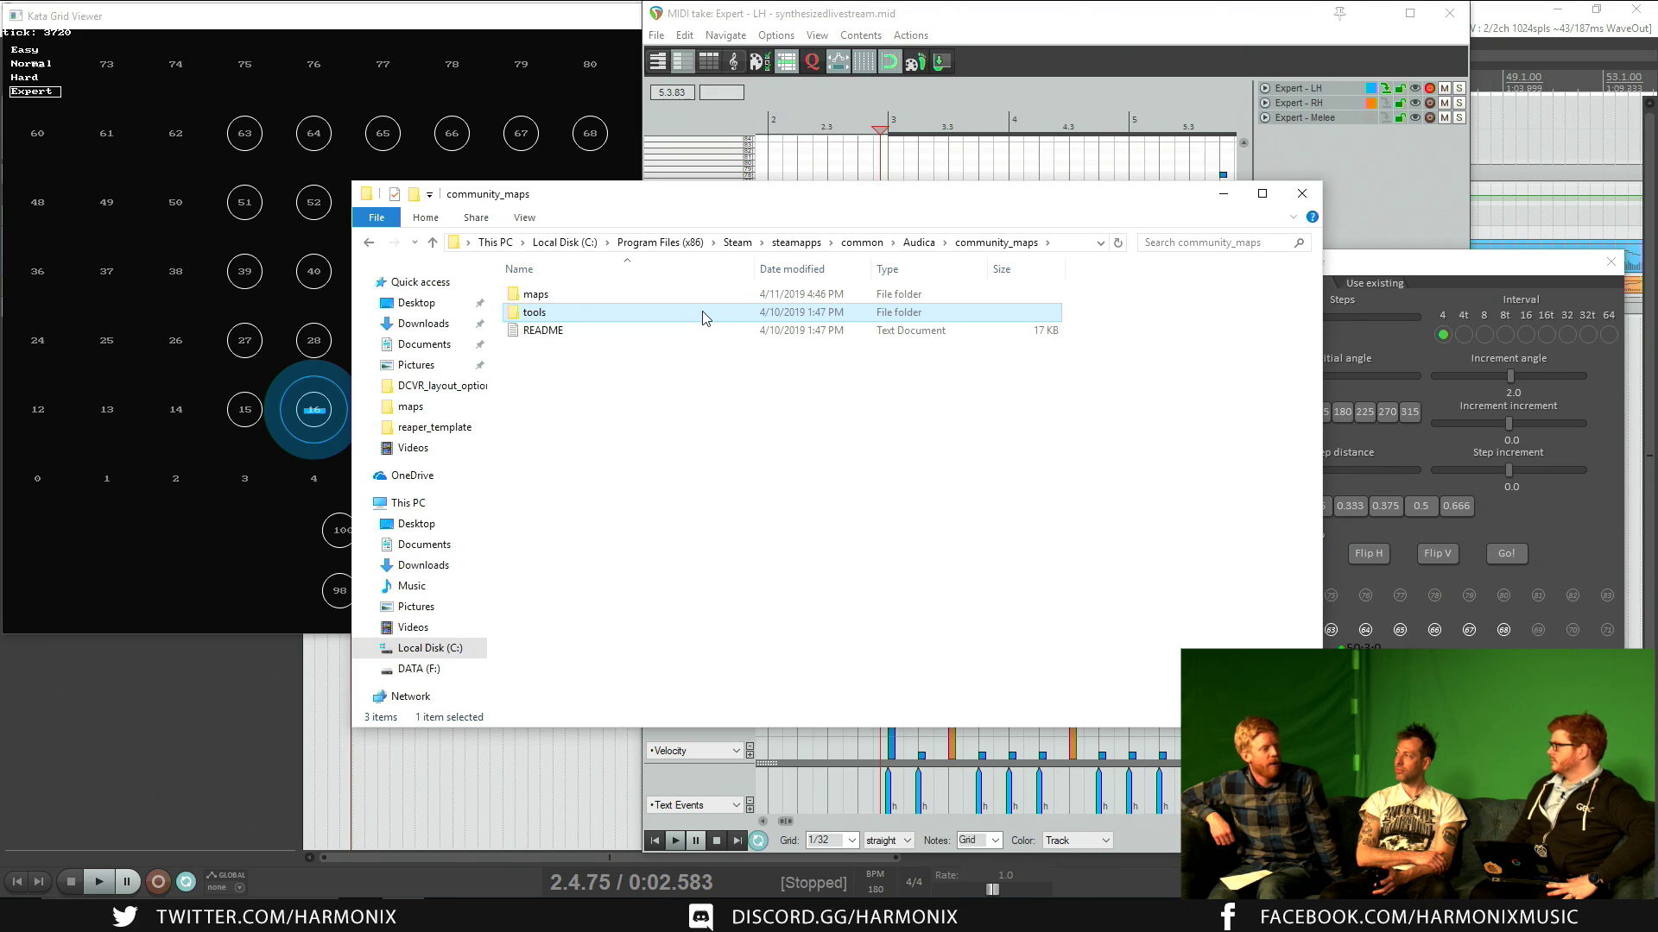
double_click(705, 313)
double_click(694, 297)
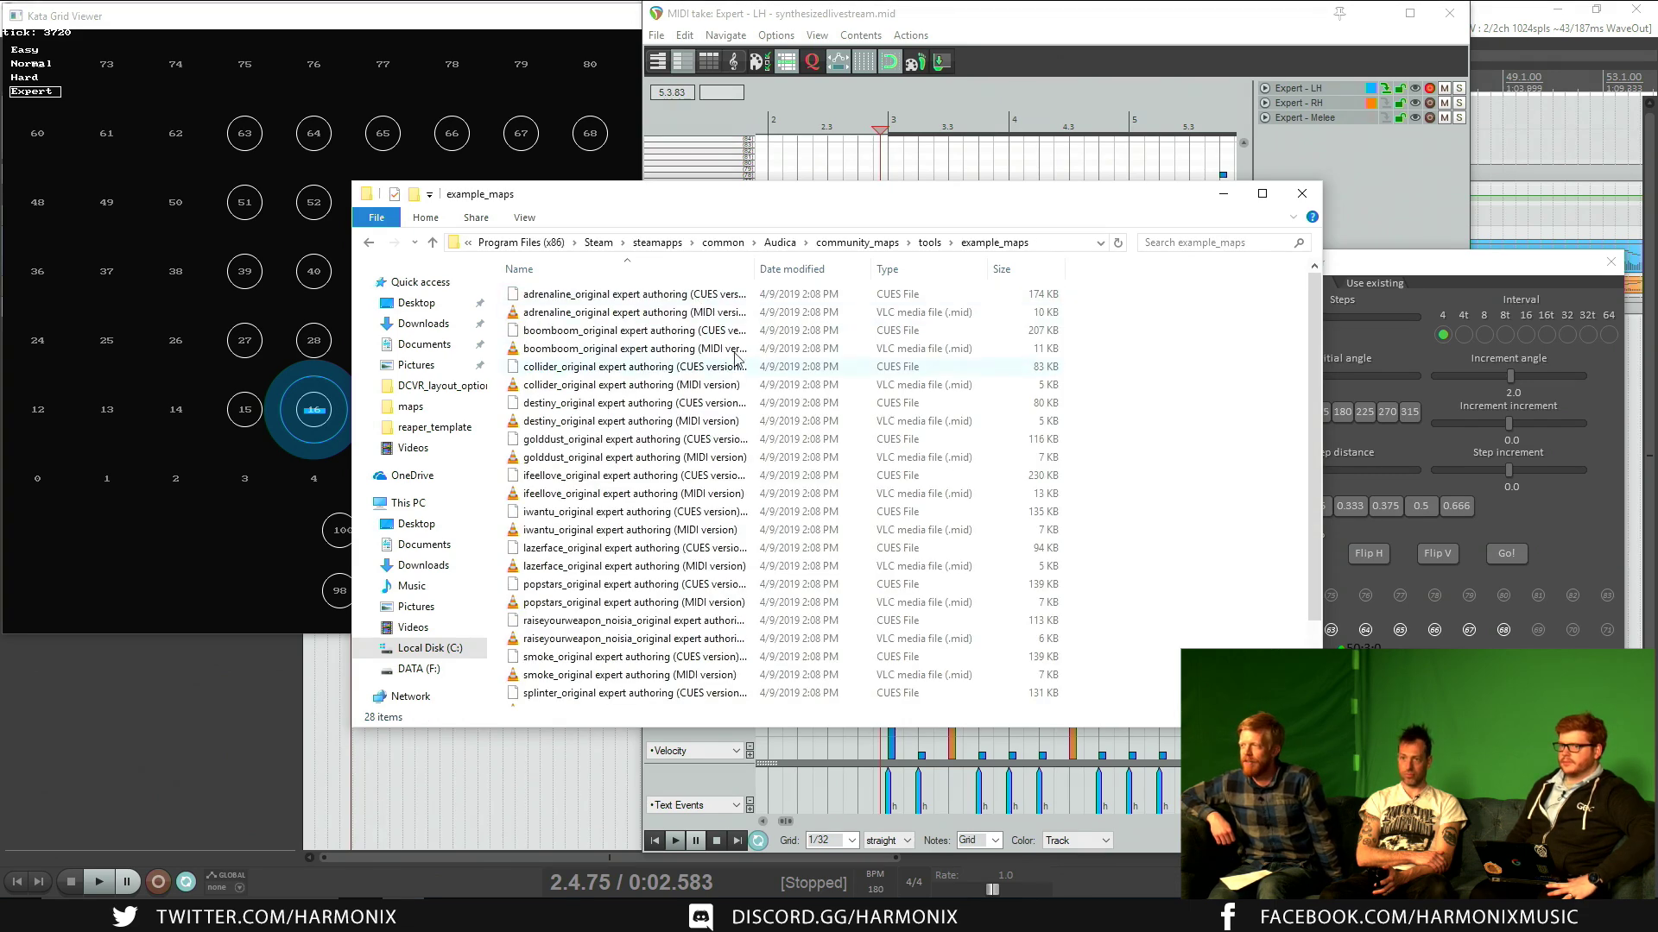
scroll(748, 442, down, 2)
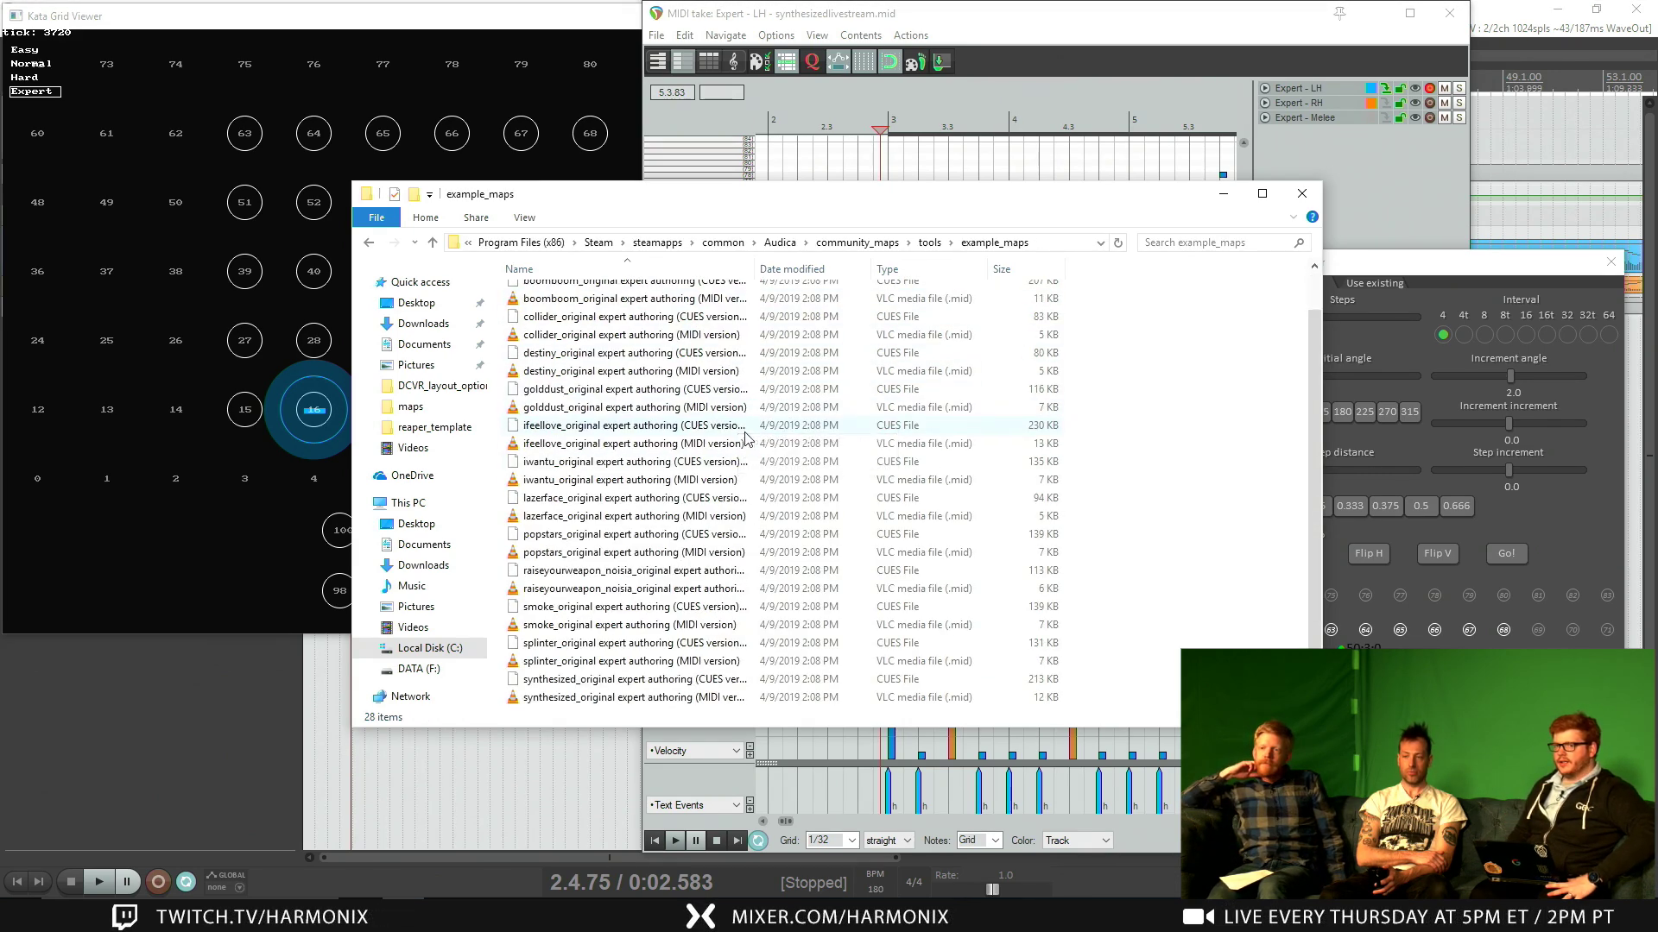
scroll(749, 446, up, 2)
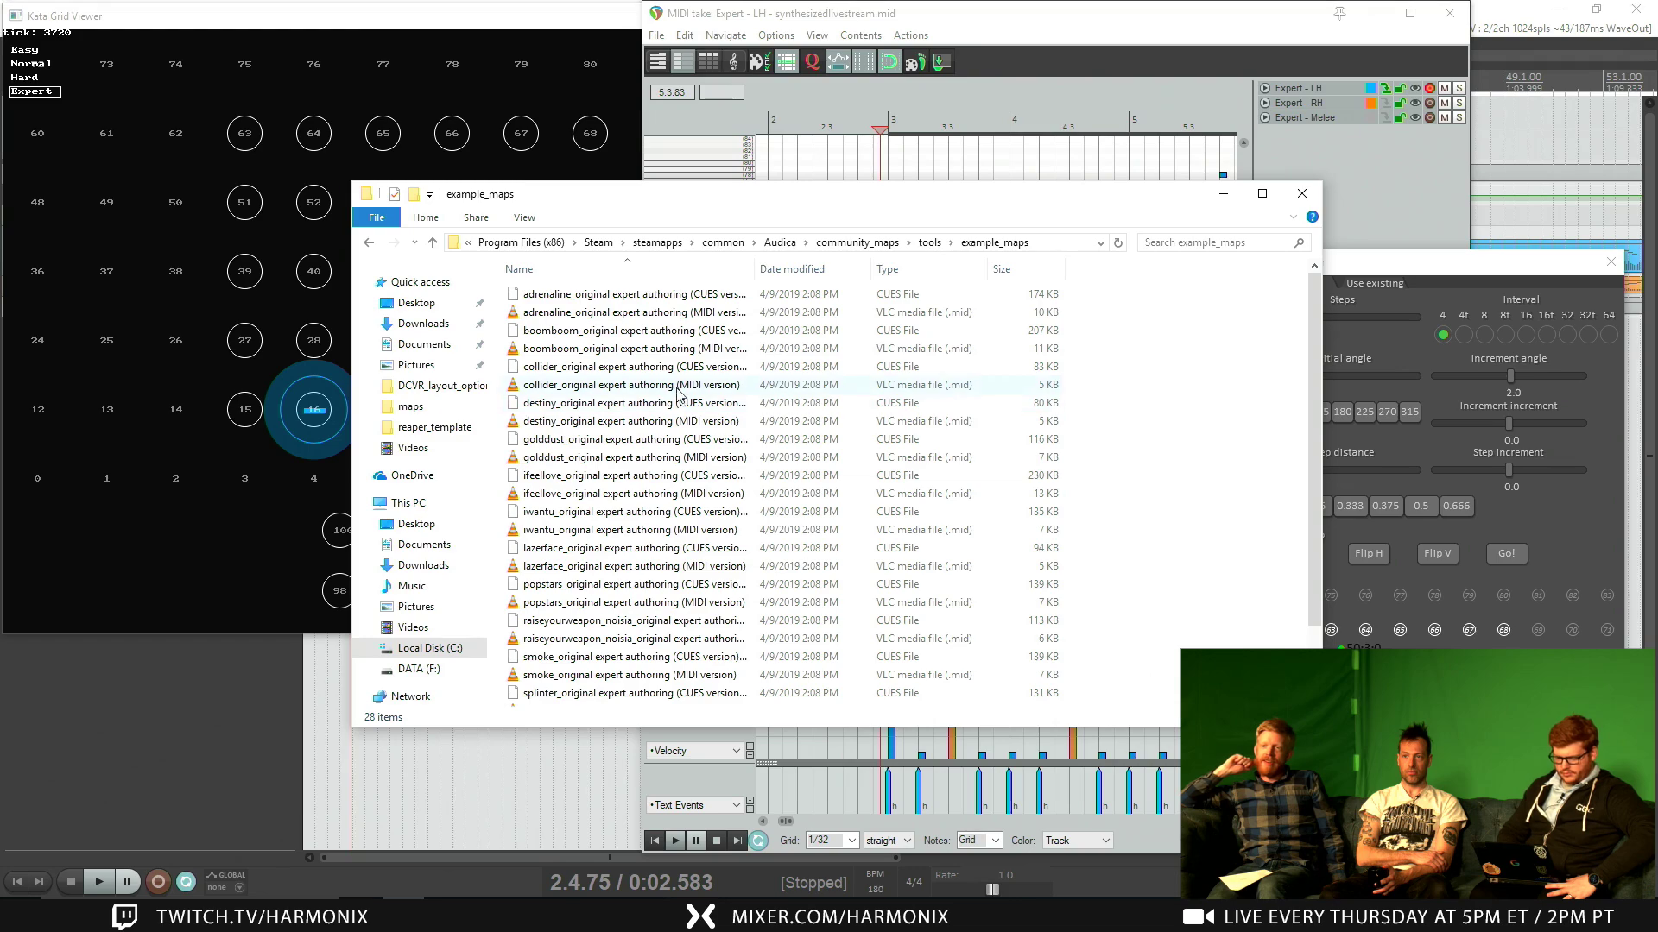
click(680, 422)
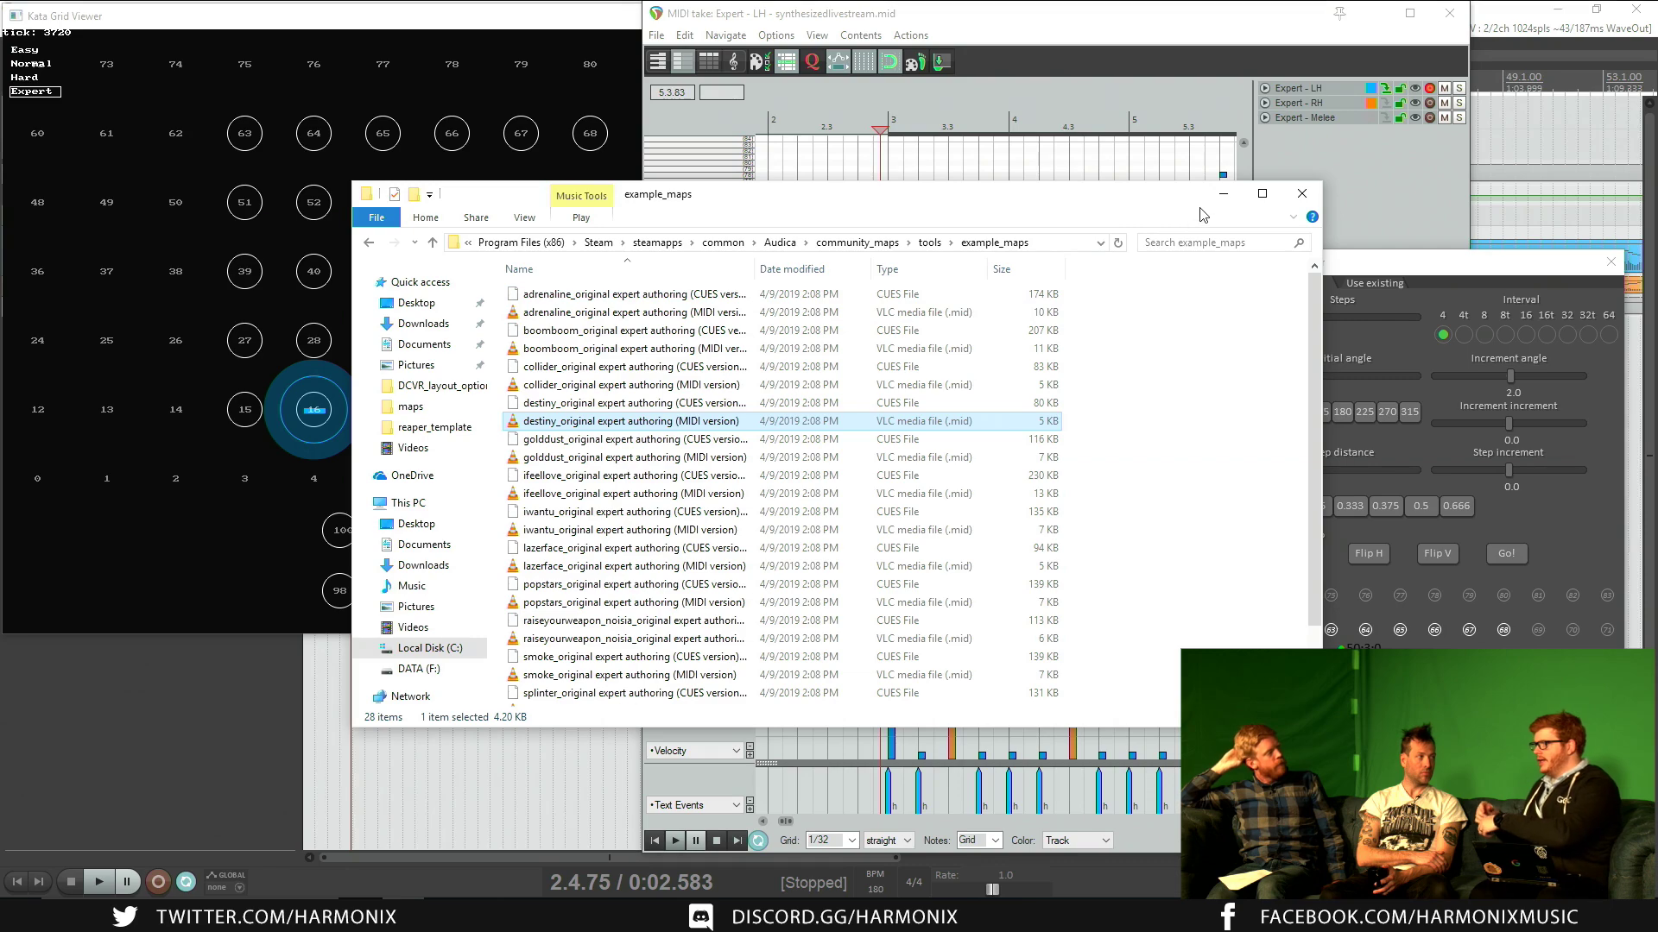
Step: Return to the maps folder within community_maps and widen the Name column to fit the full file names
click(897, 244)
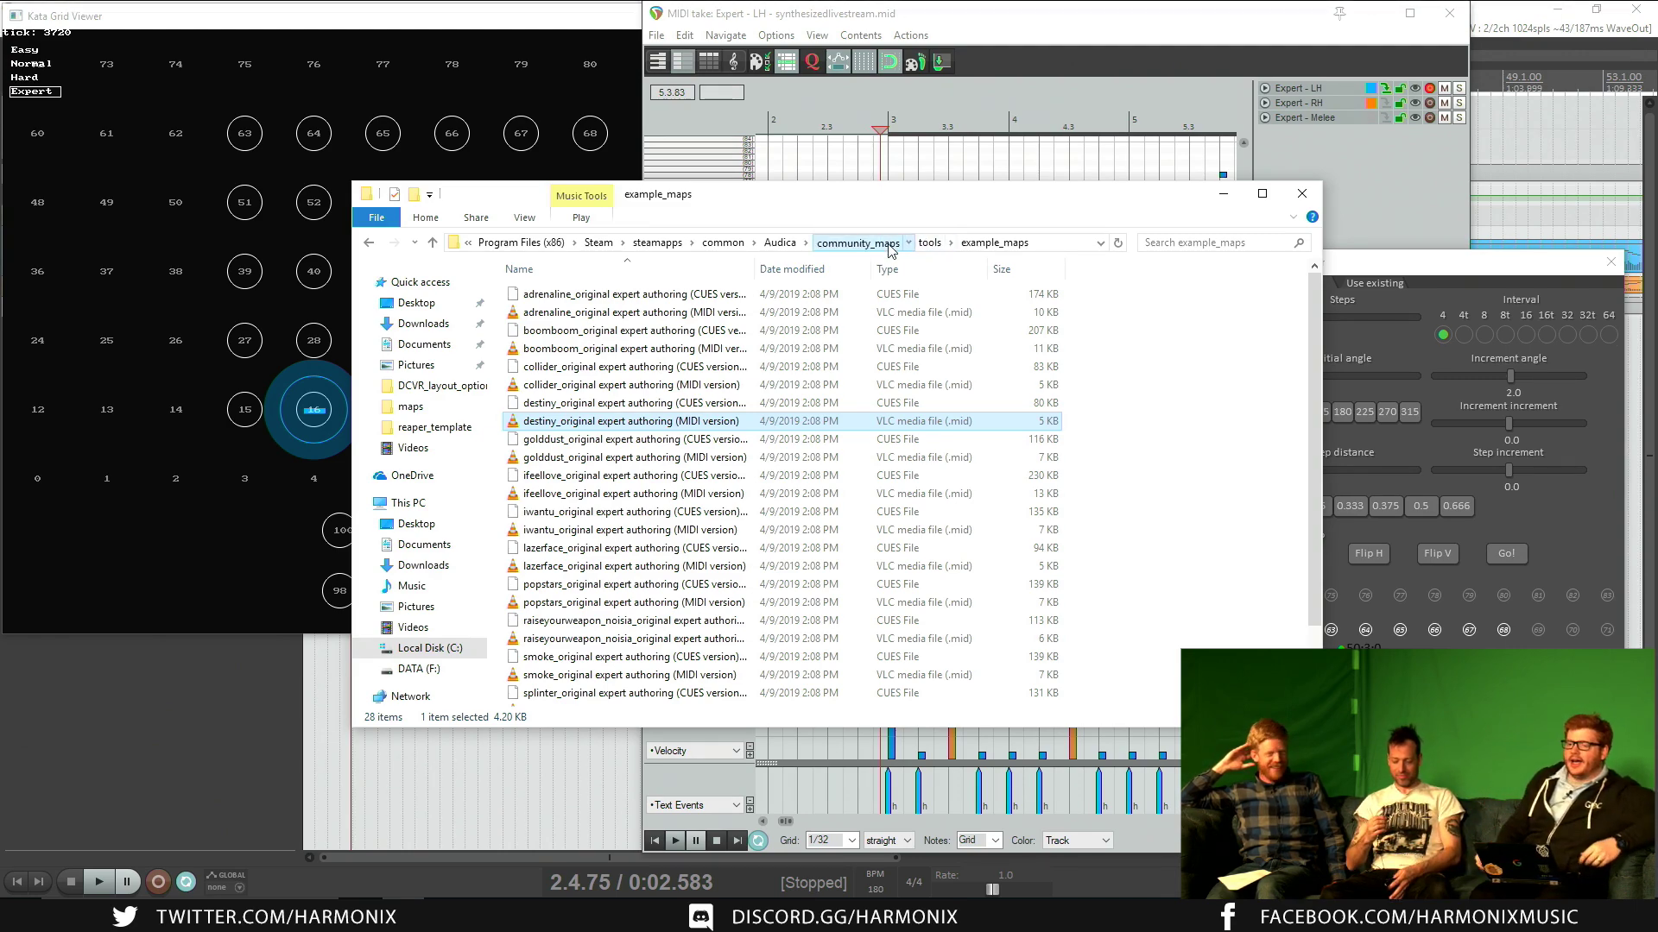
double_click(715, 294)
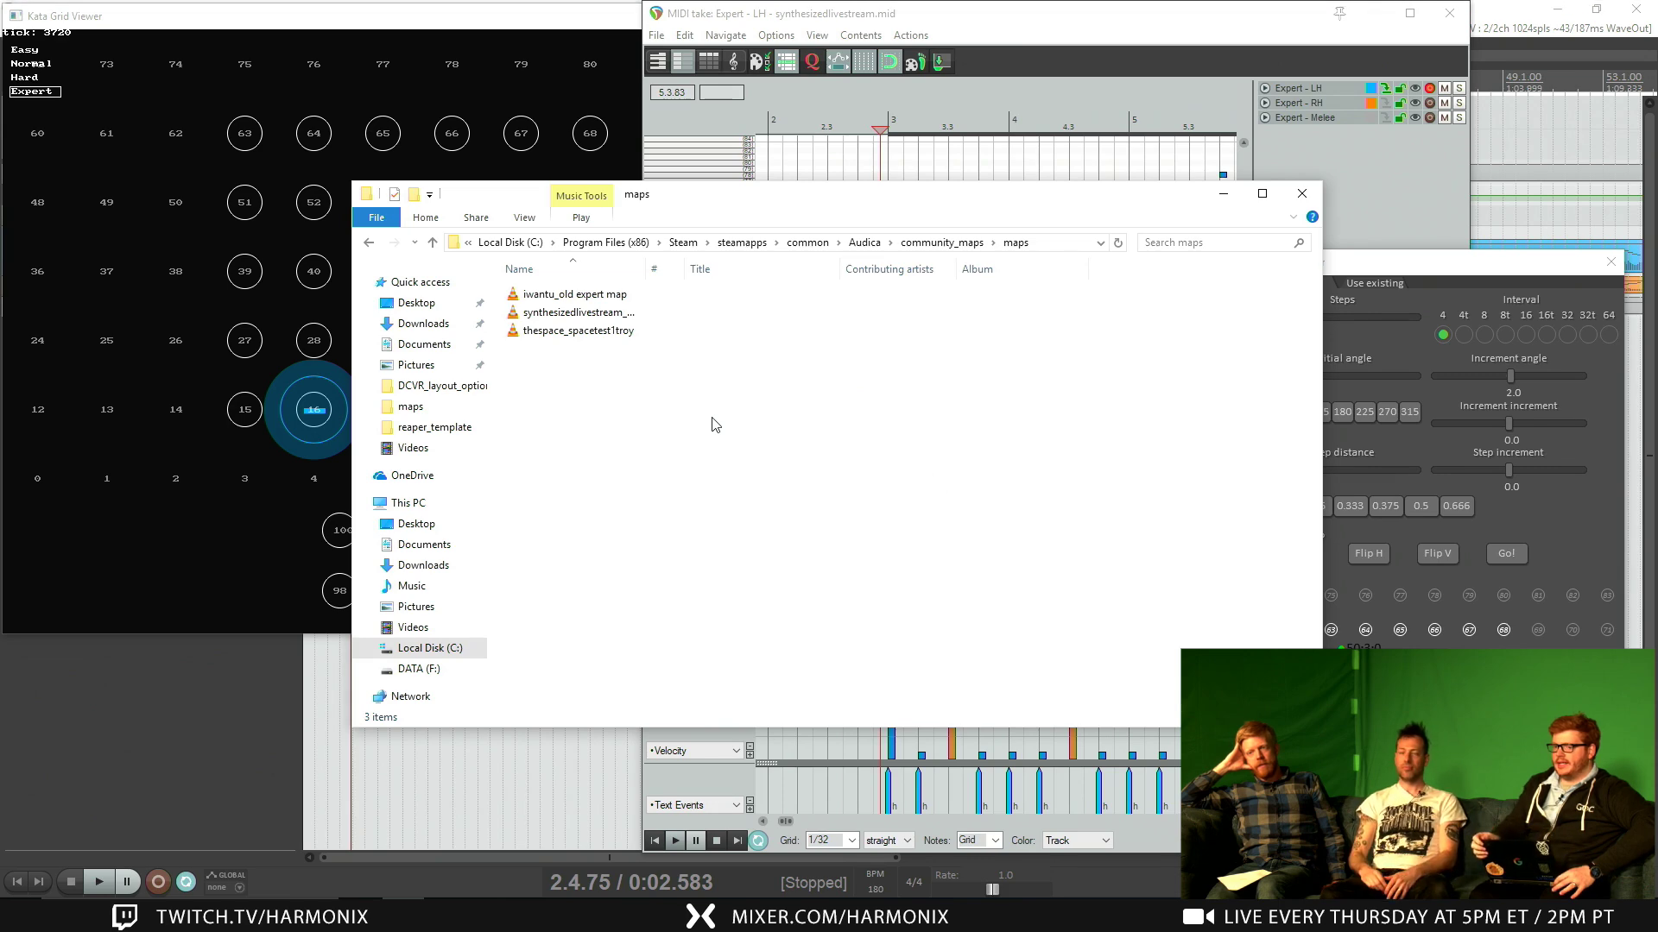
click(639, 271)
double_click(649, 268)
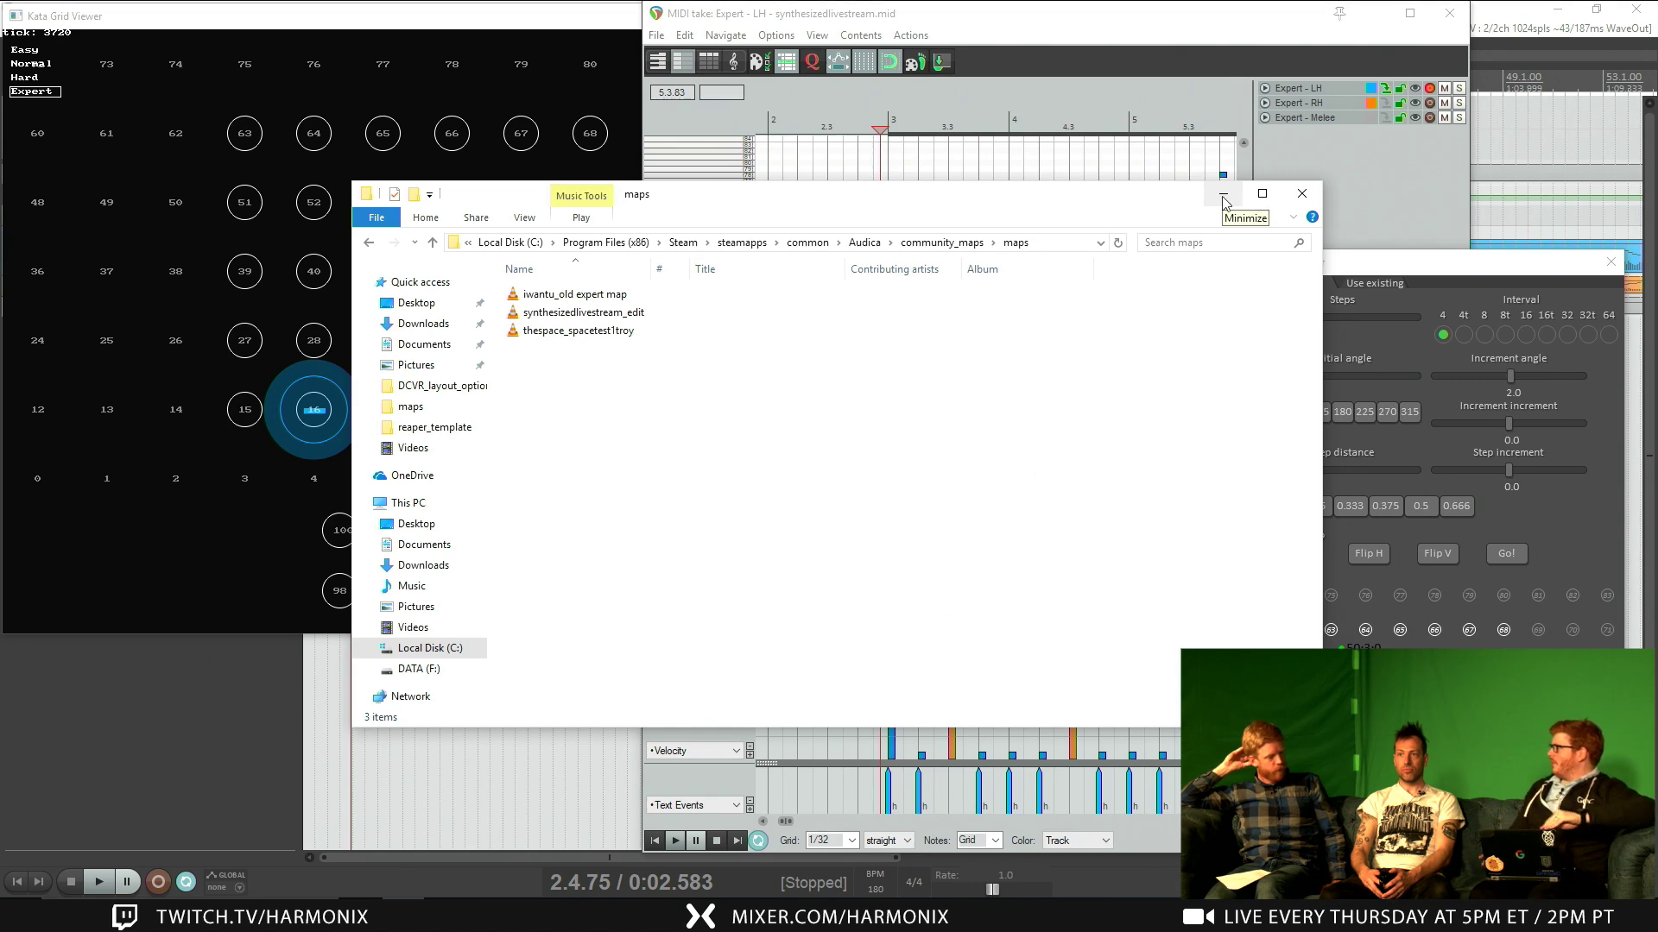
Step: Go up to community_maps, collapse the Quick access and This PC groups in the folder tree, and minimise the window
click(940, 243)
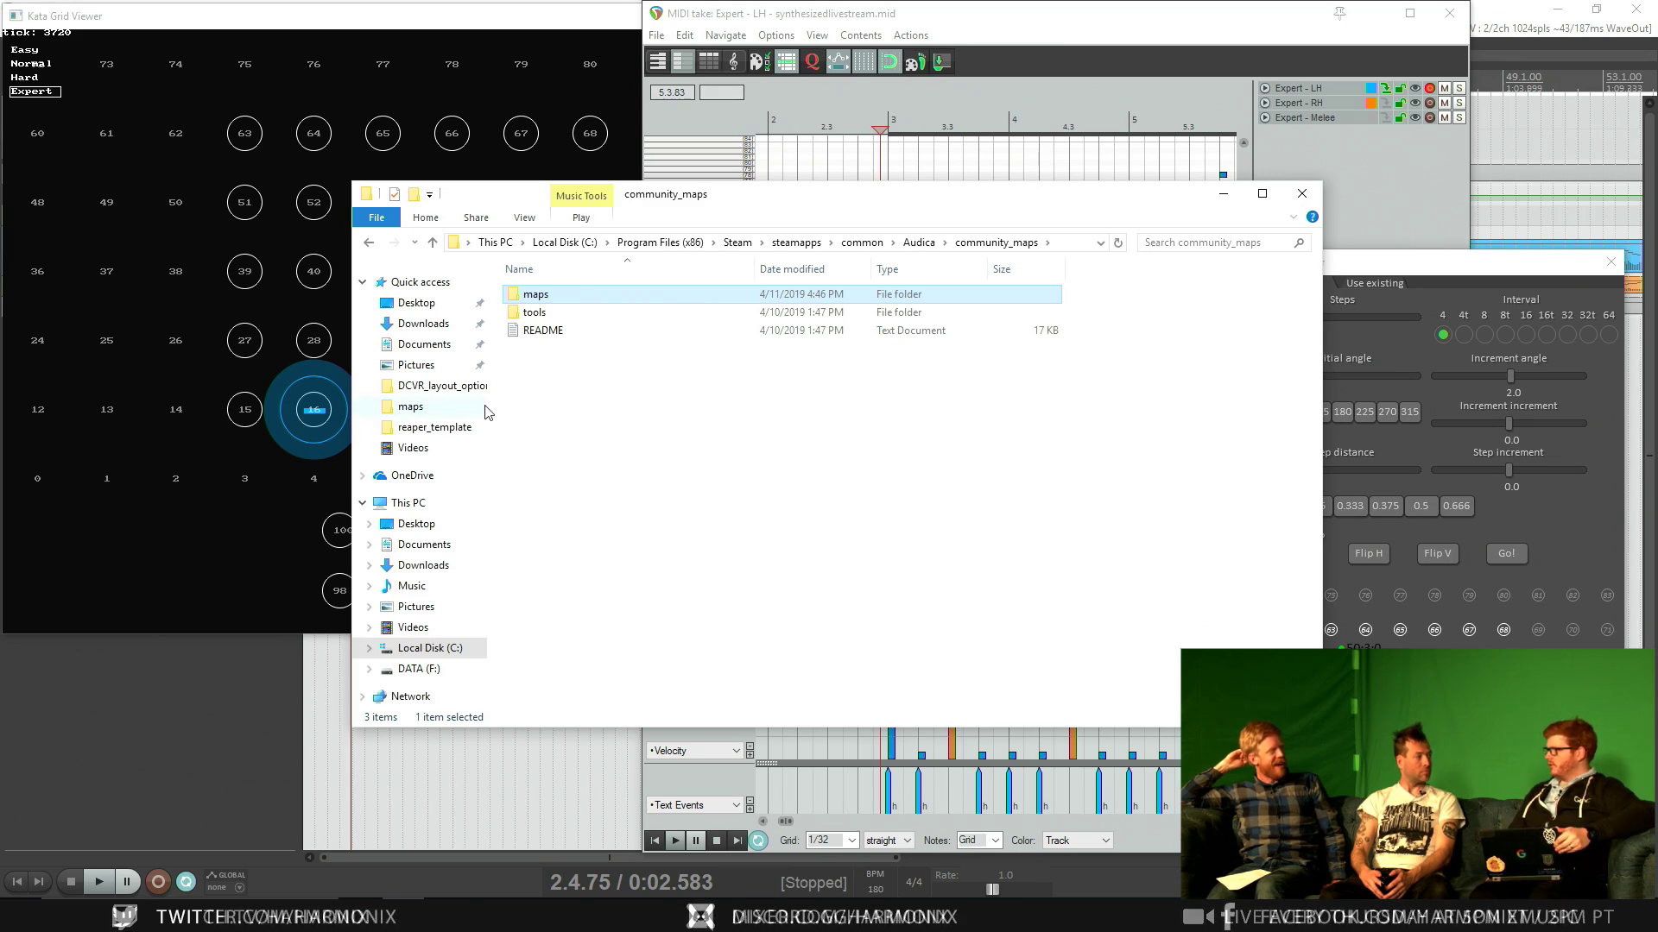
click(362, 284)
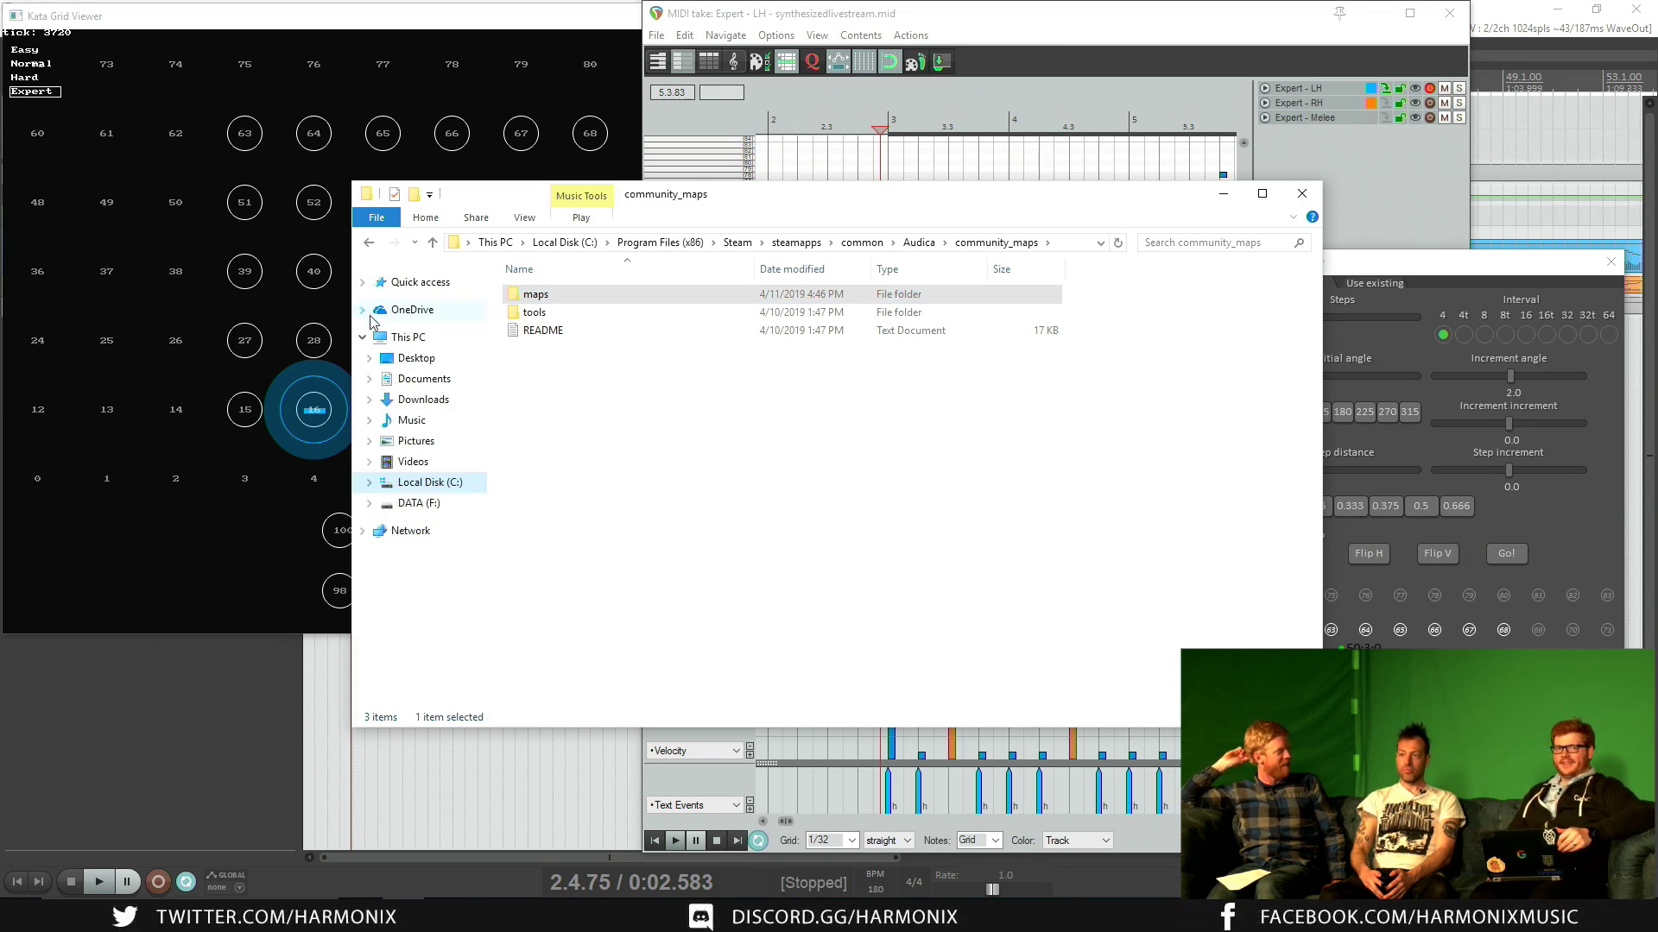
click(363, 337)
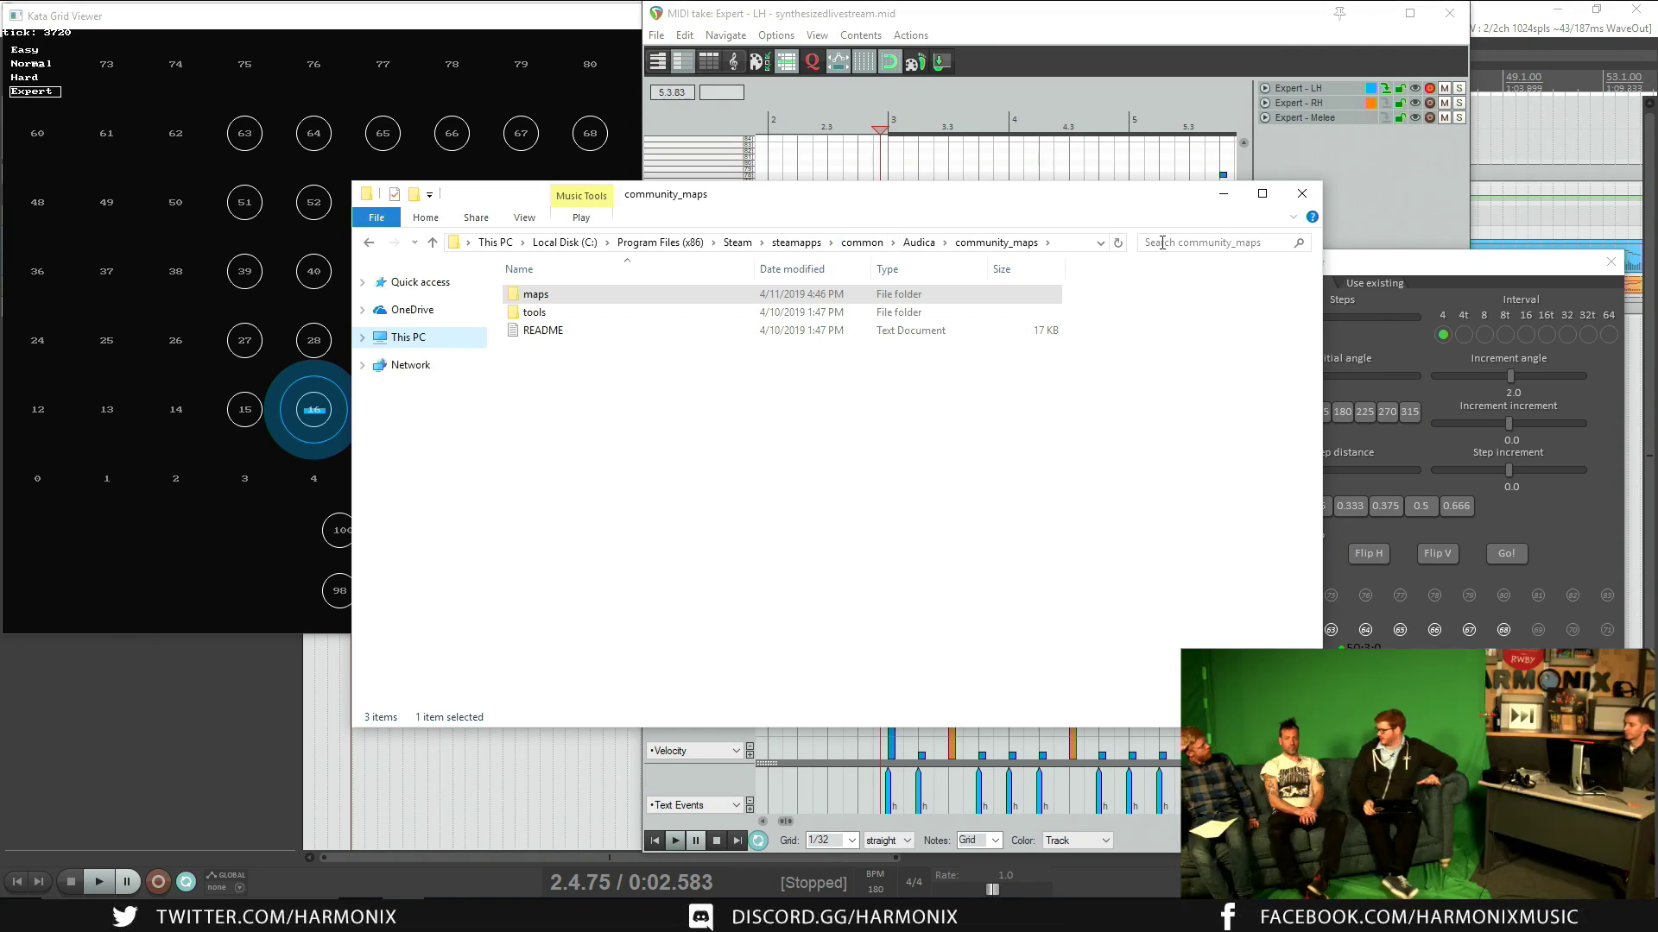
click(1222, 194)
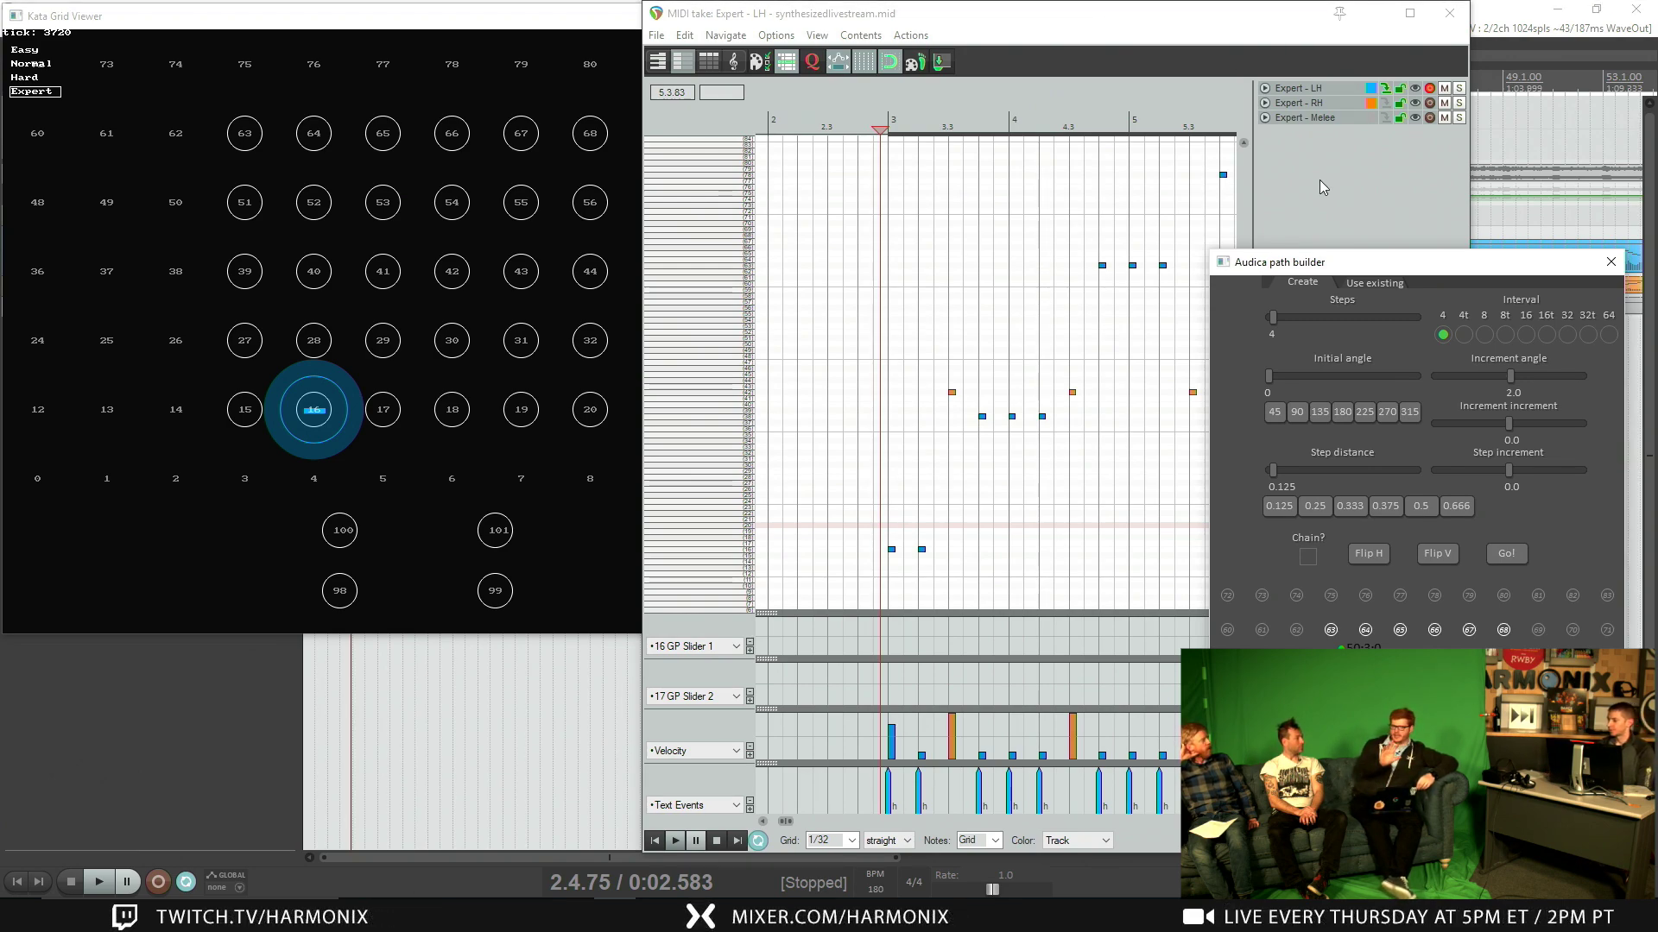
Step: Close the Audica path builder, the Kata Grid Viewer and the MIDI editor to uncover the whole track arrangement
click(1610, 261)
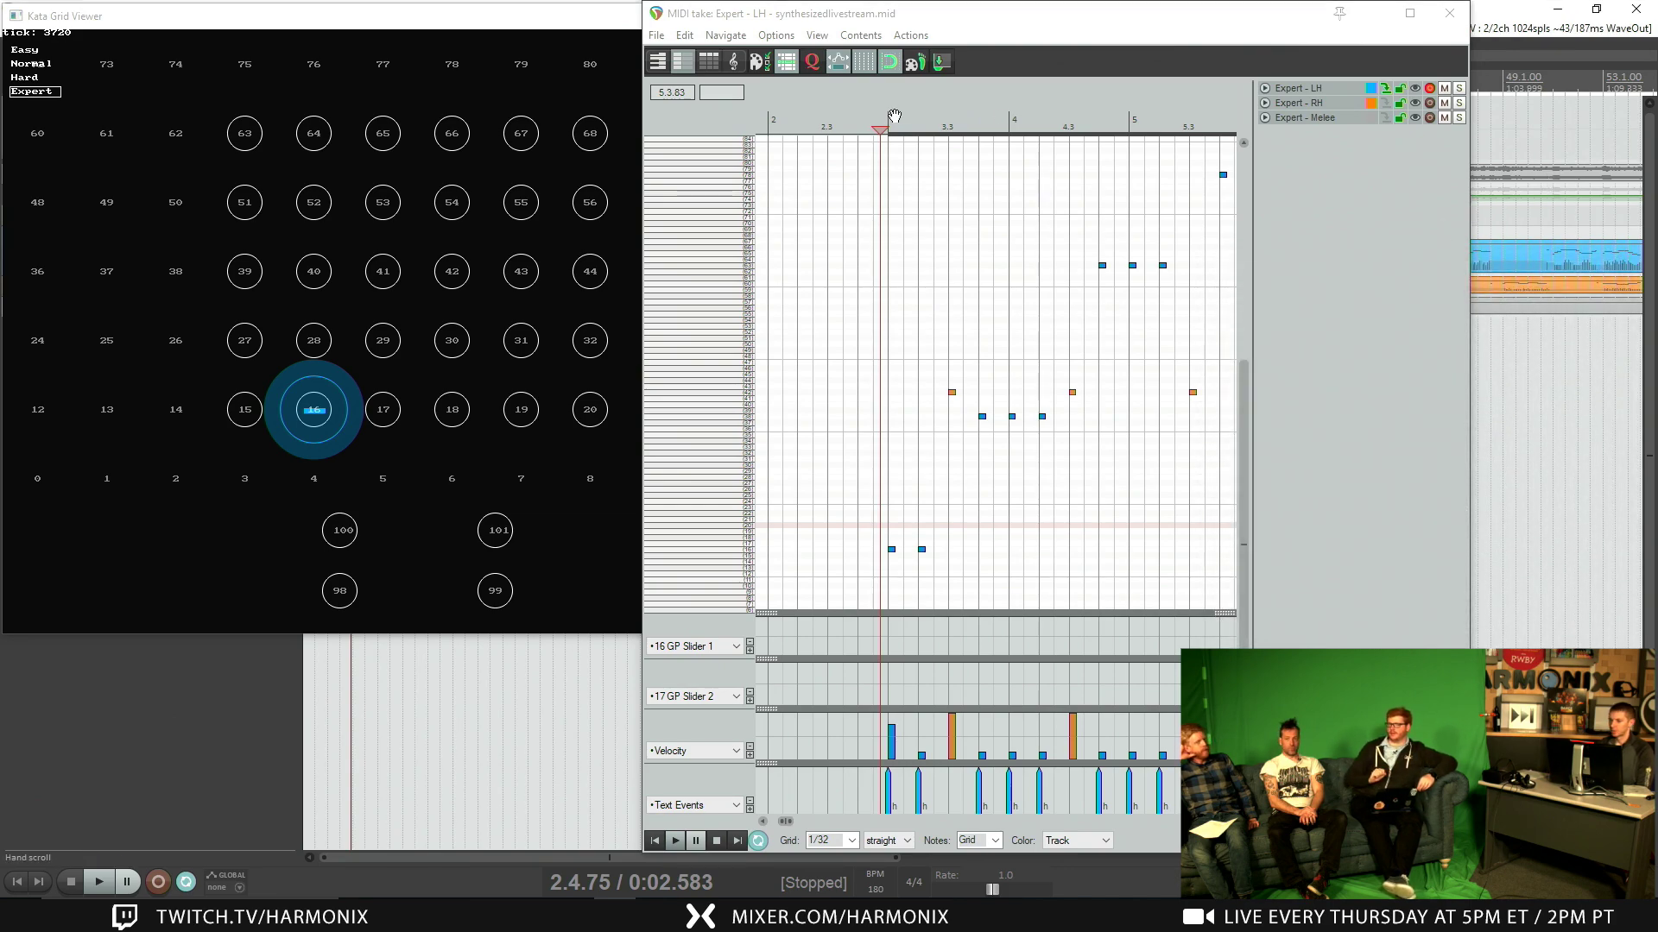
click(634, 28)
click(816, 19)
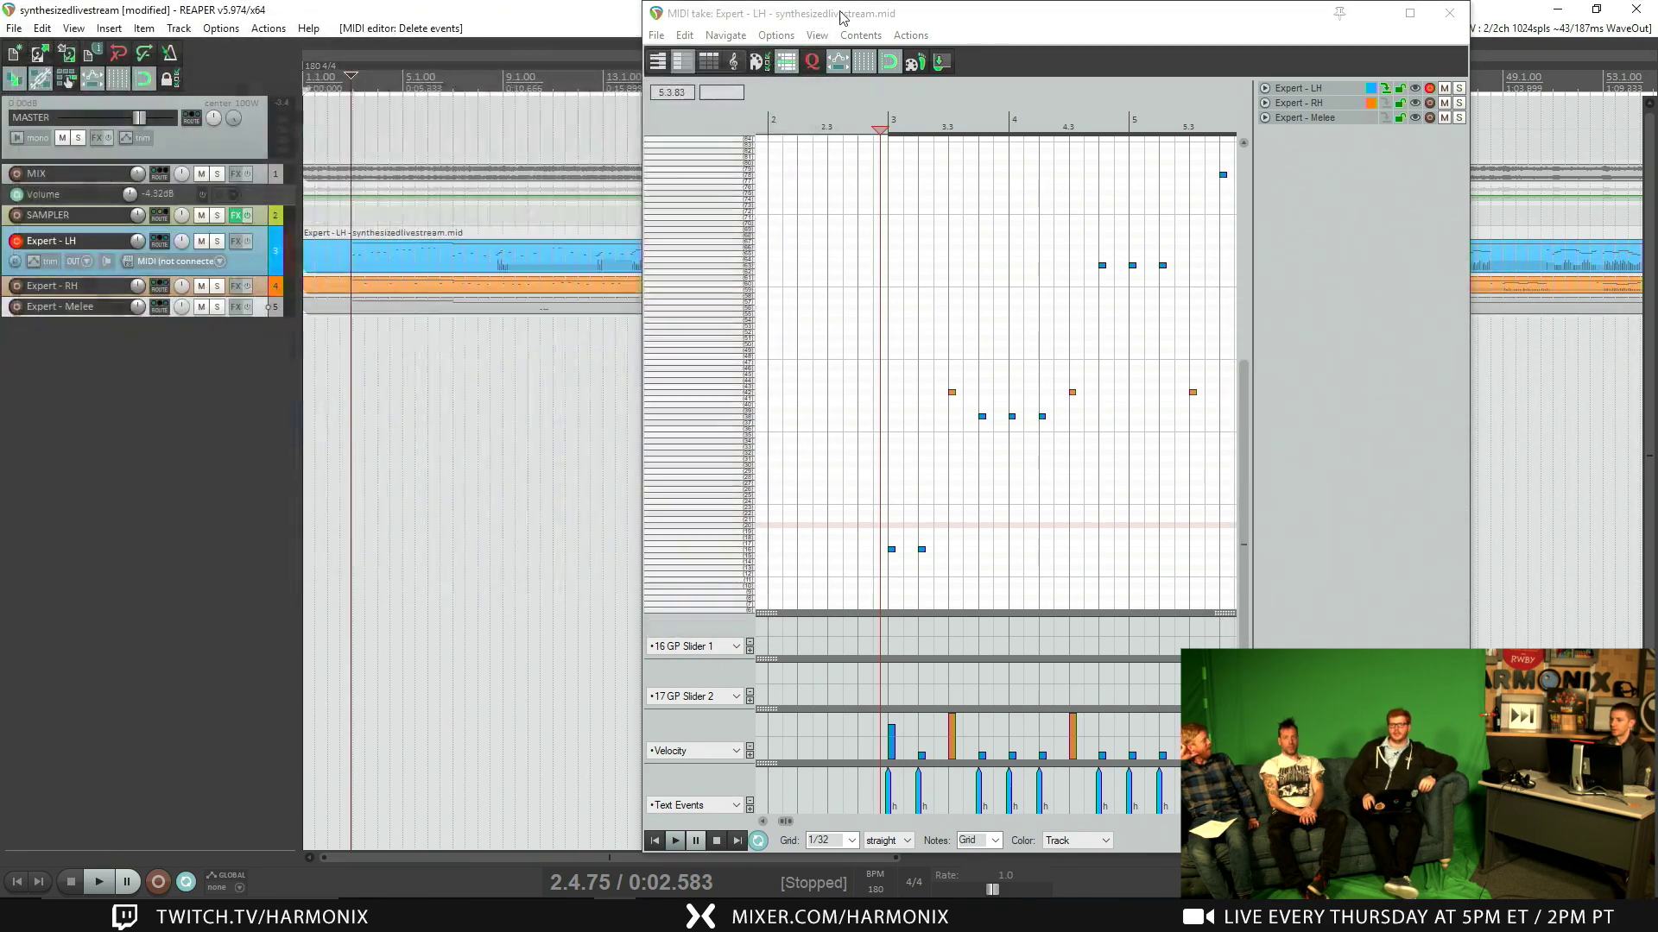
drag(816, 19, 1653, 246)
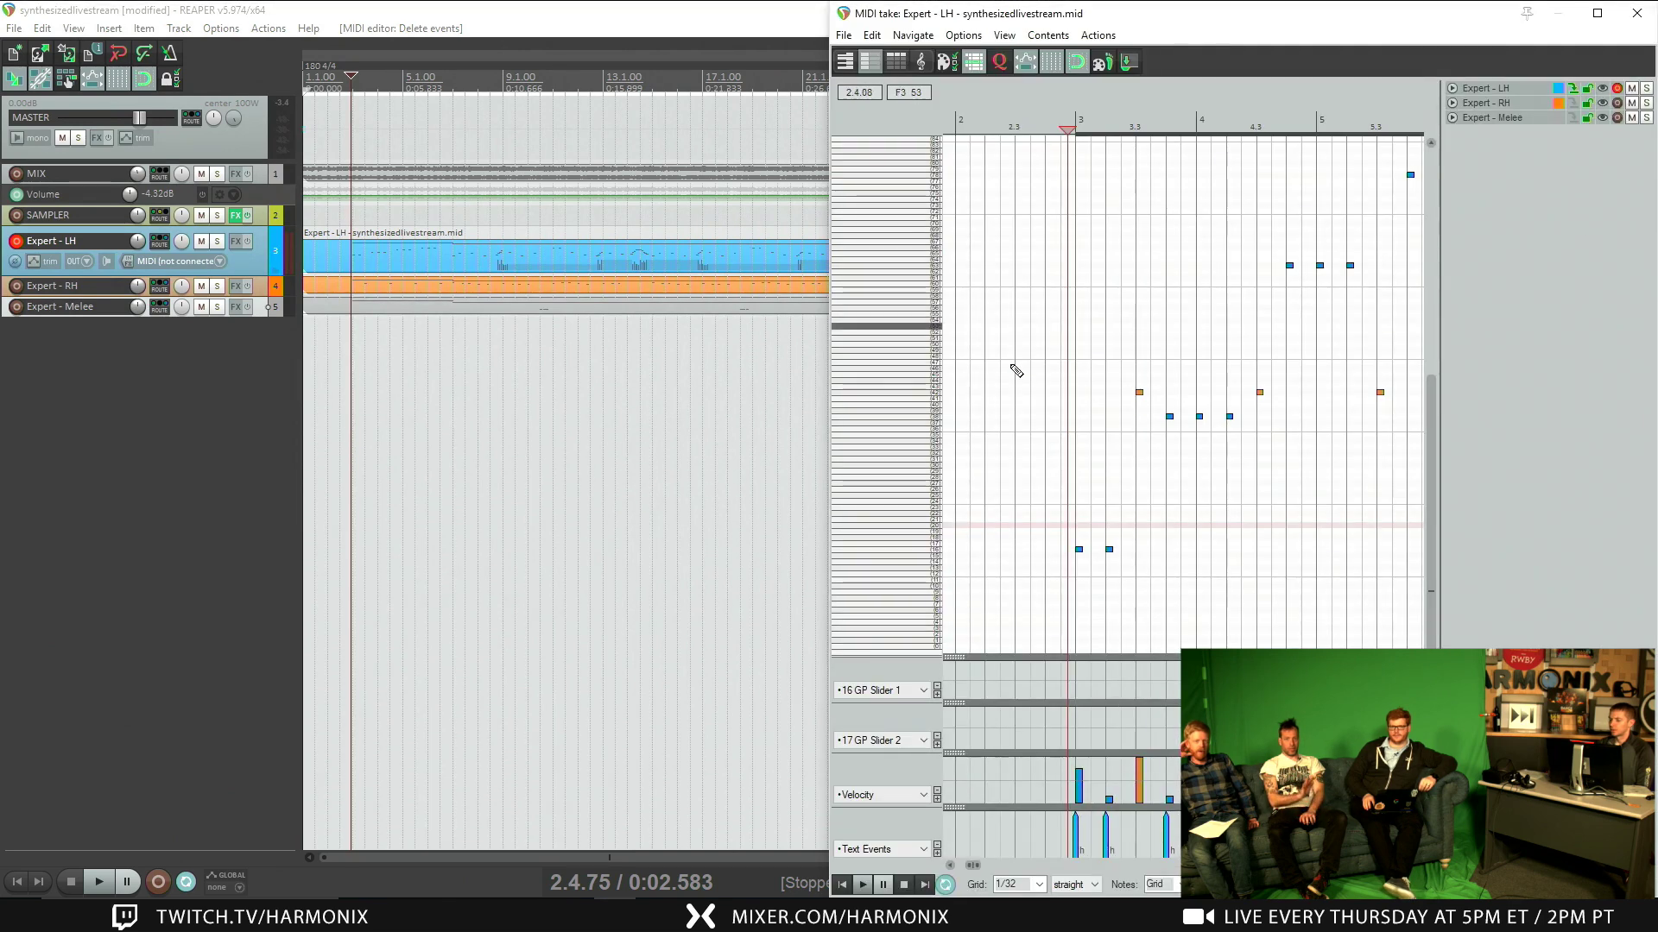
drag(1001, 13, 386, 76)
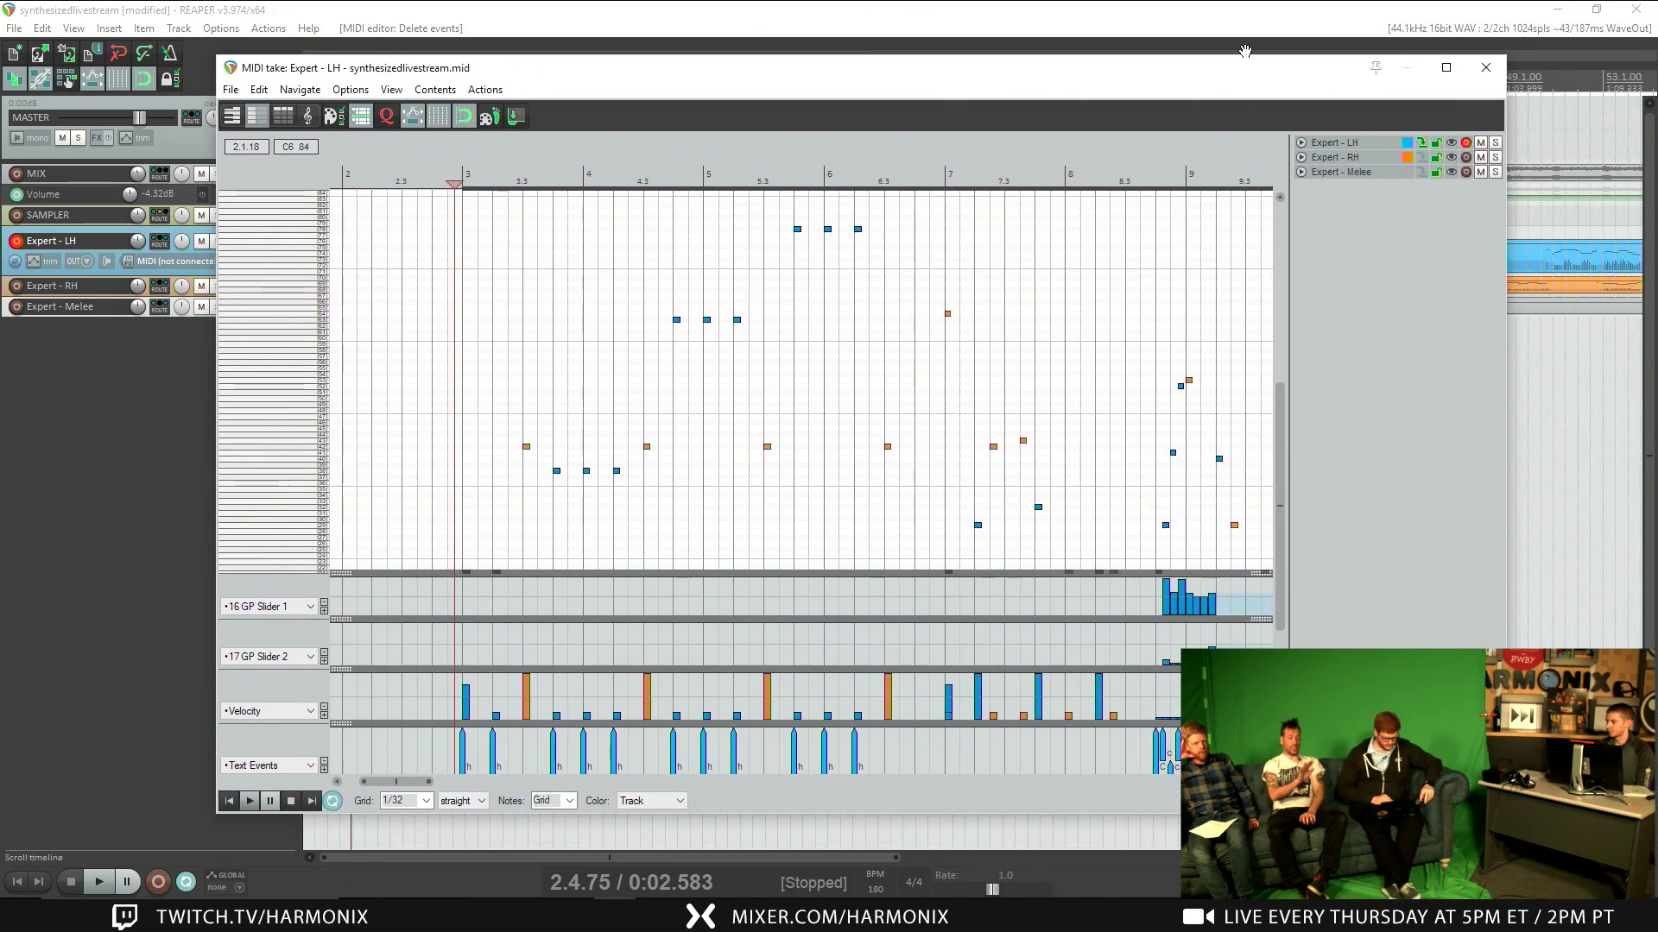
key(Escape)
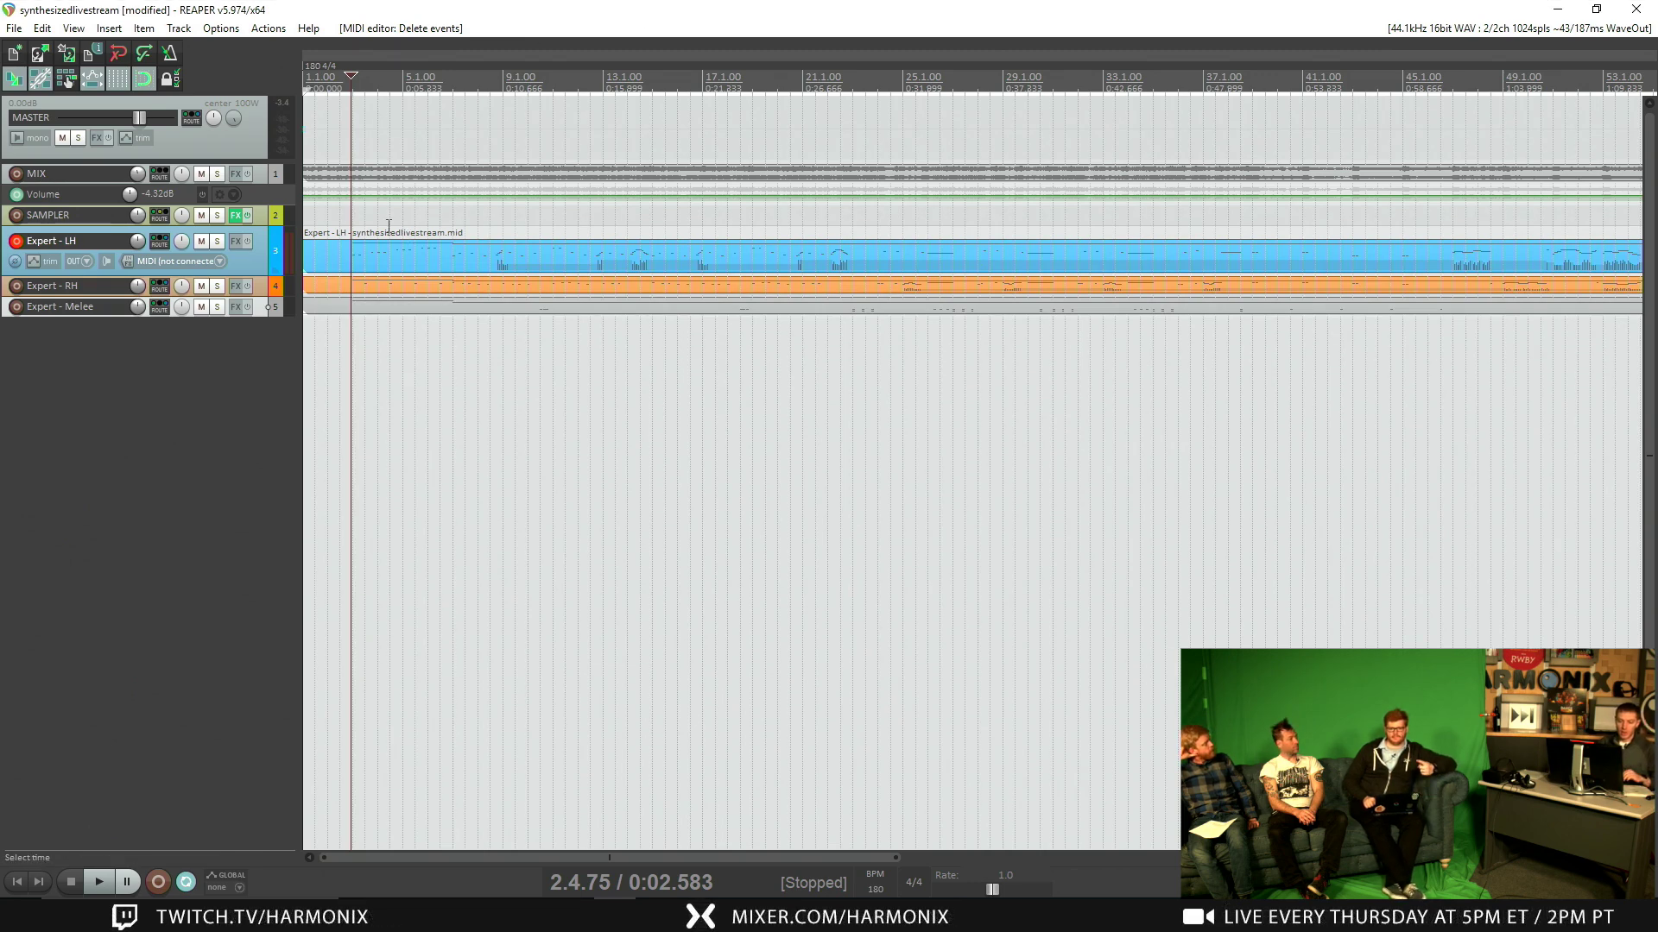
Step: Open the SAMPLER track's Grace plug-in, browse to tools > reaper_template for the sampler preset files, and return to the plug-in window
click(236, 216)
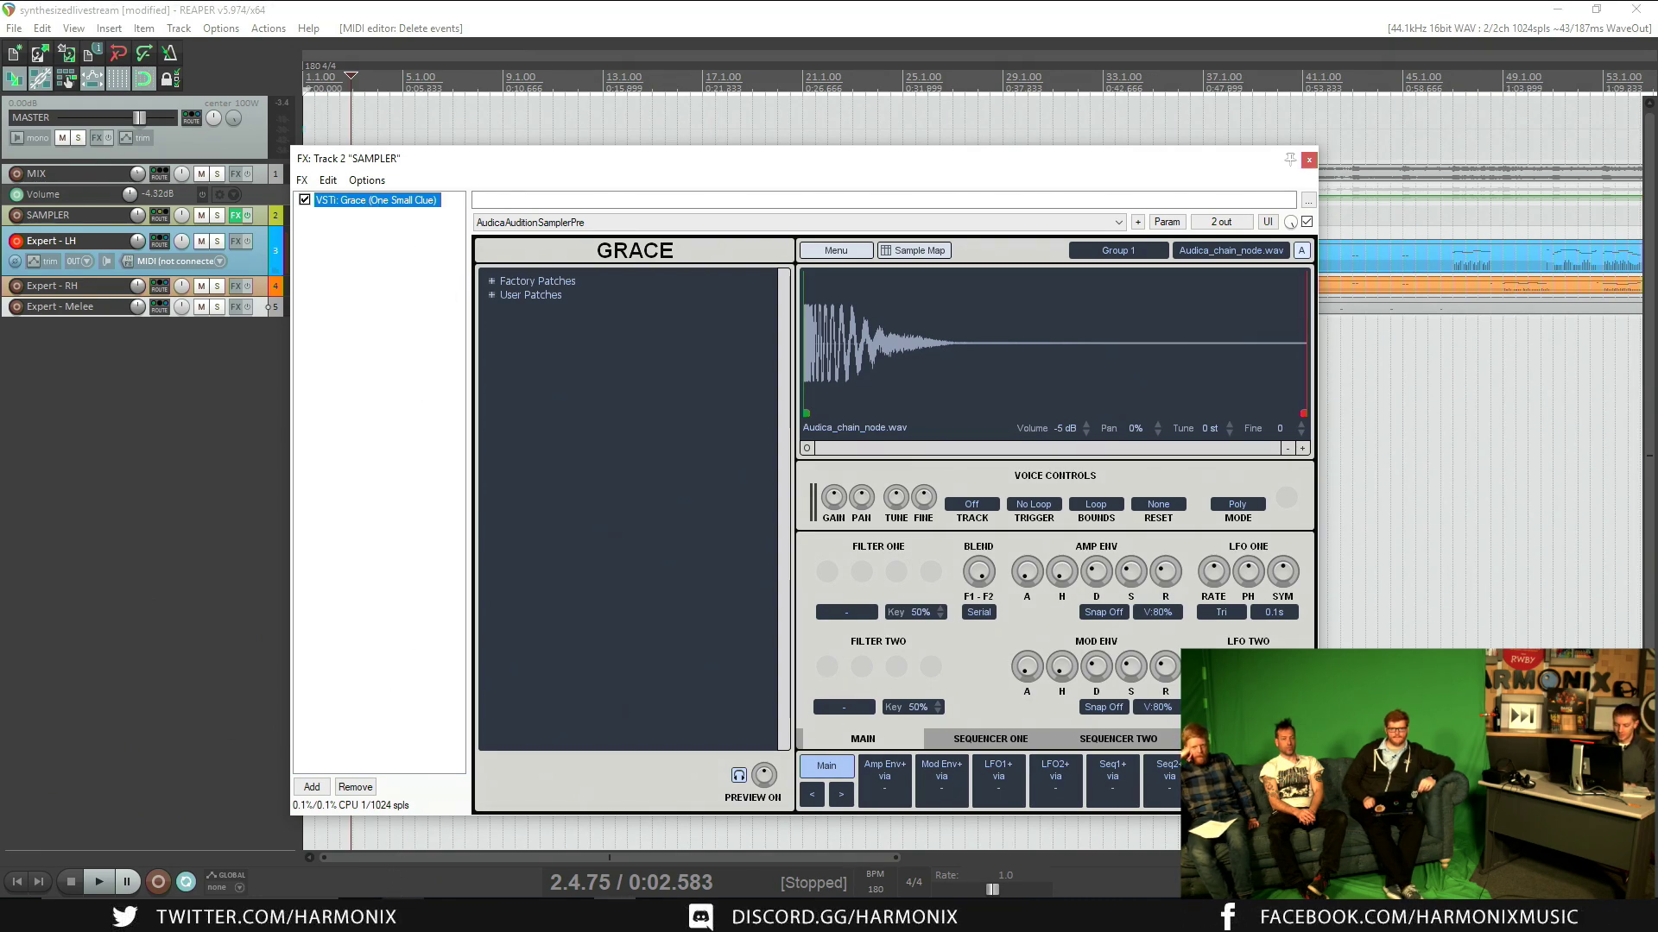
click(402, 916)
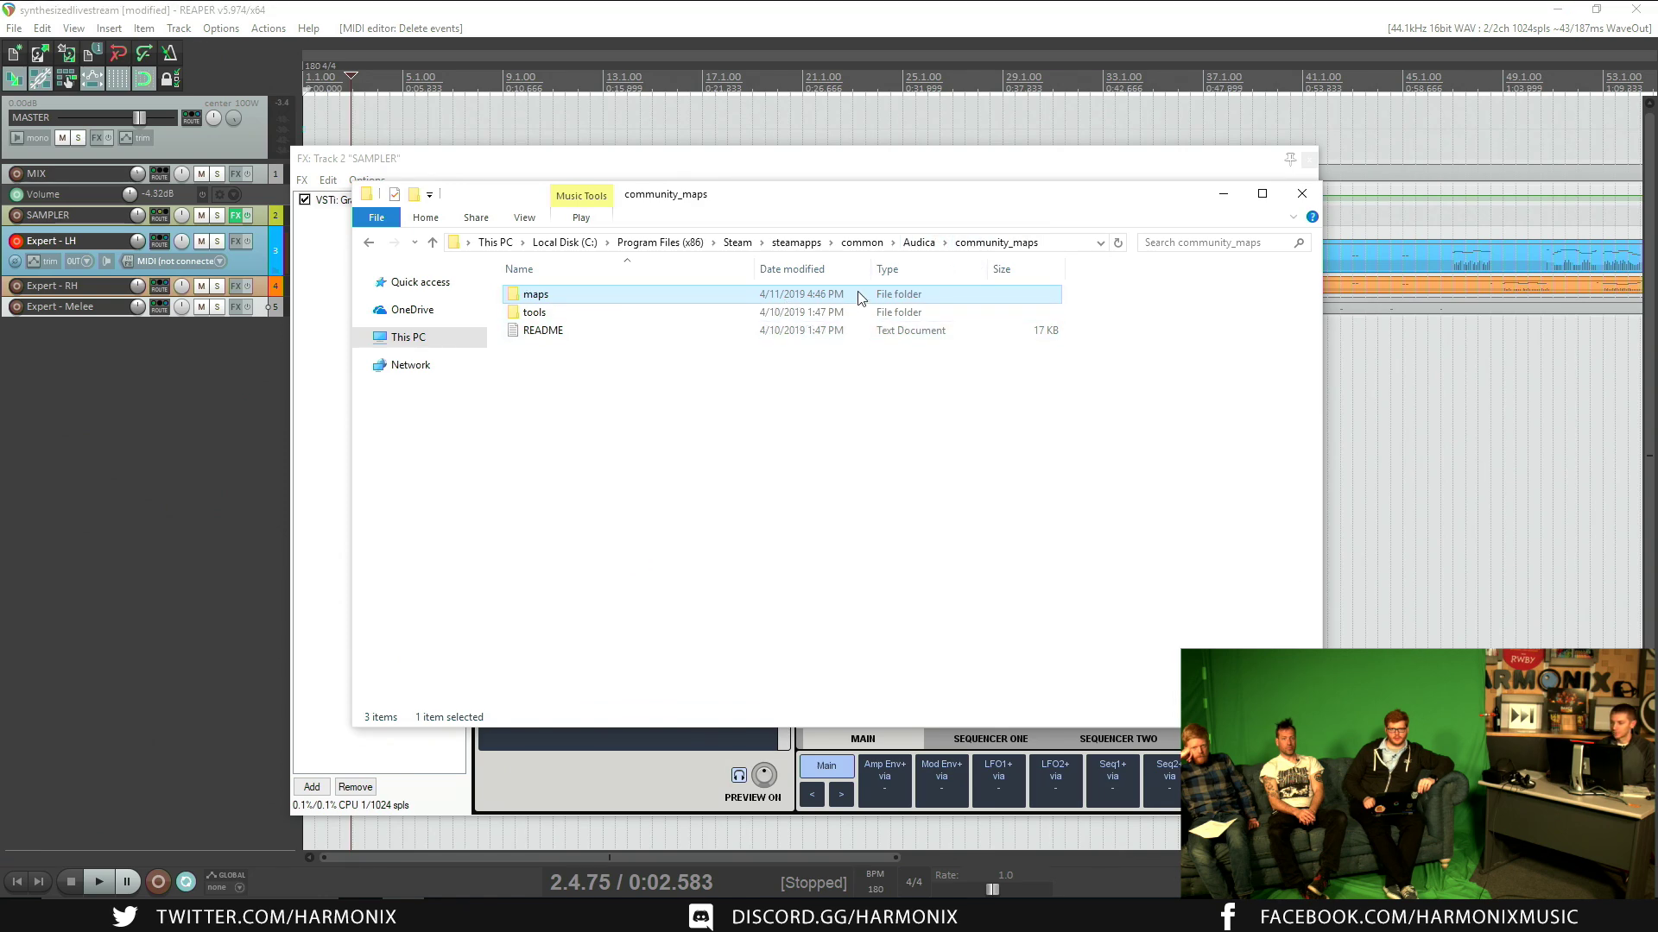
double_click(686, 315)
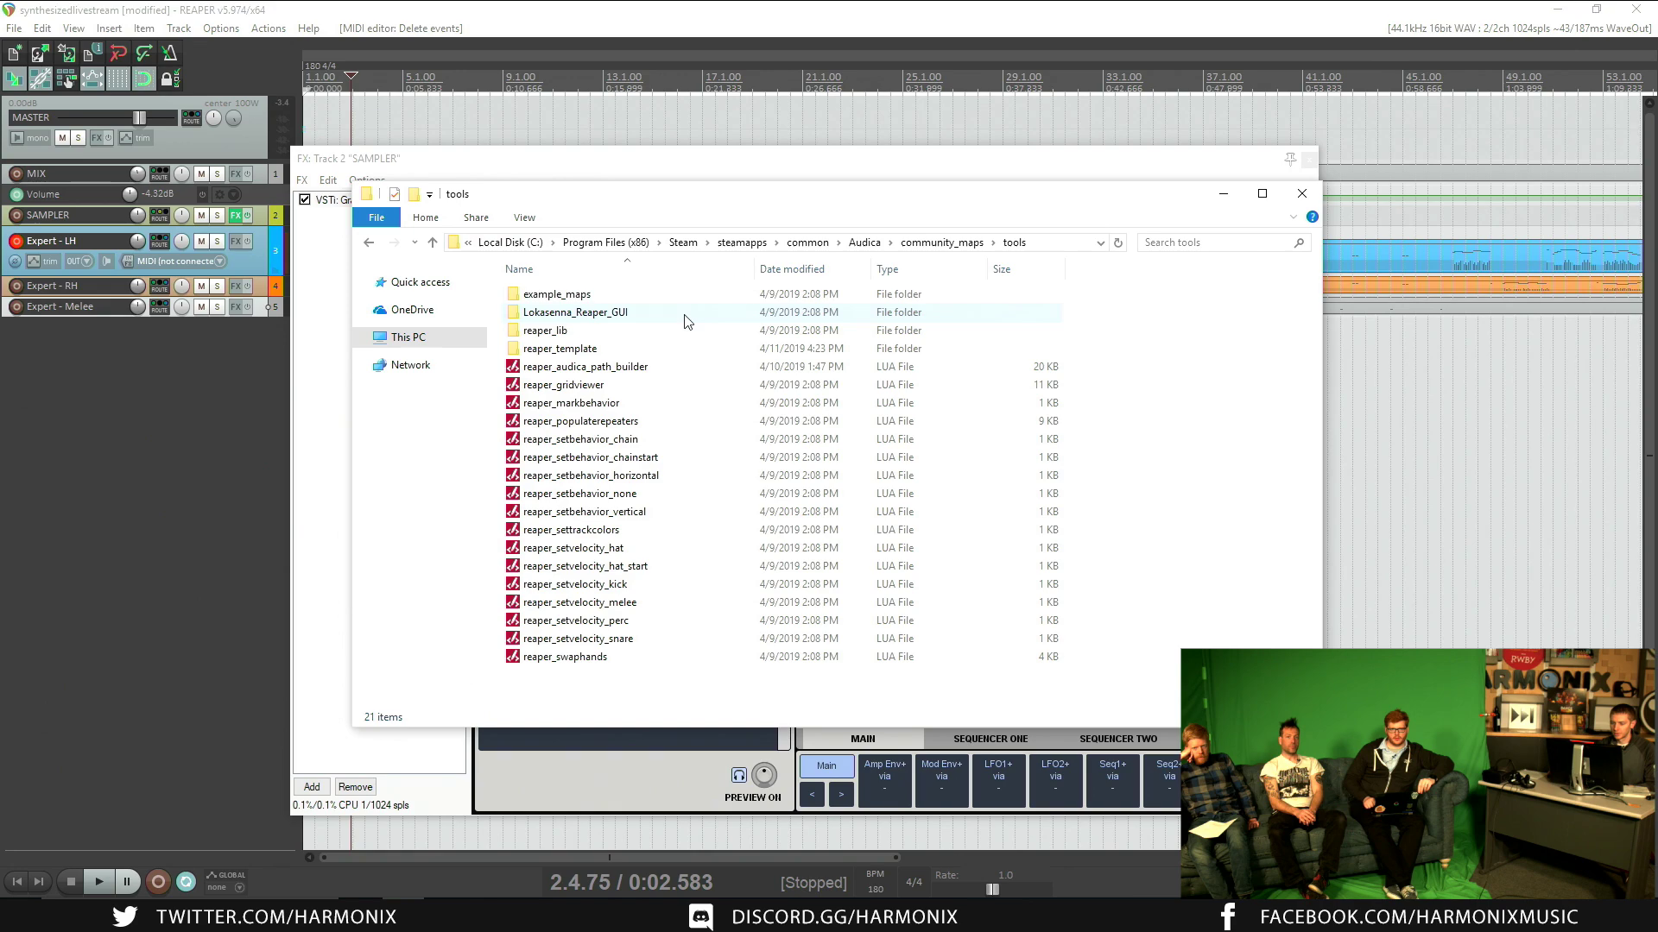
double_click(650, 350)
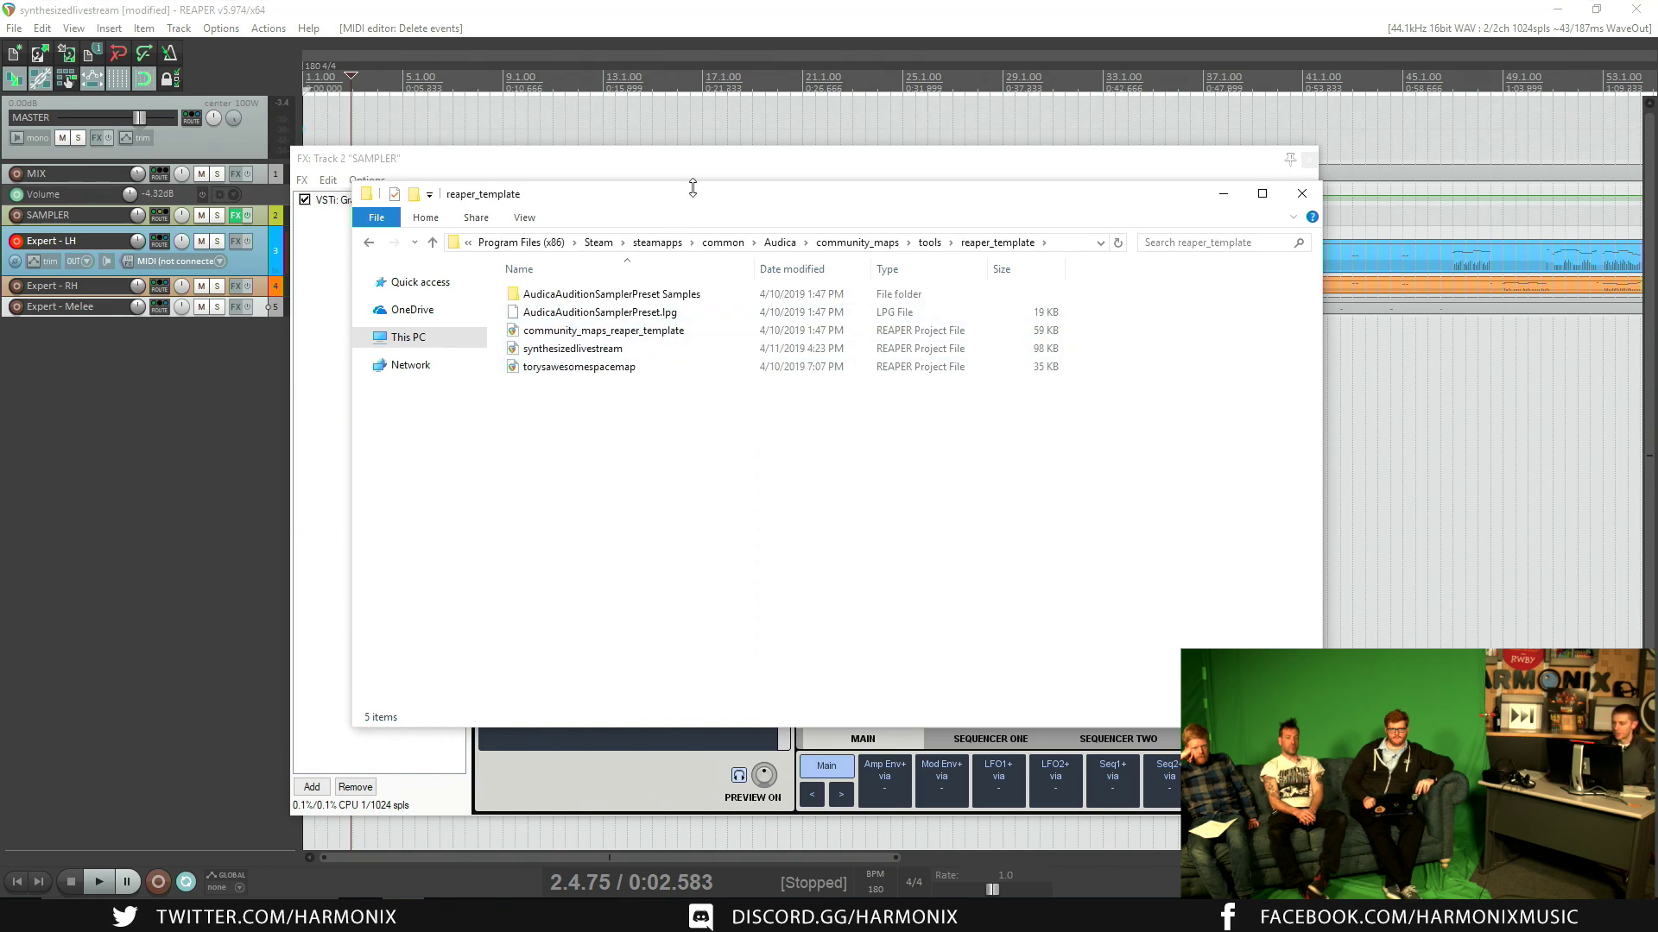
click(1223, 192)
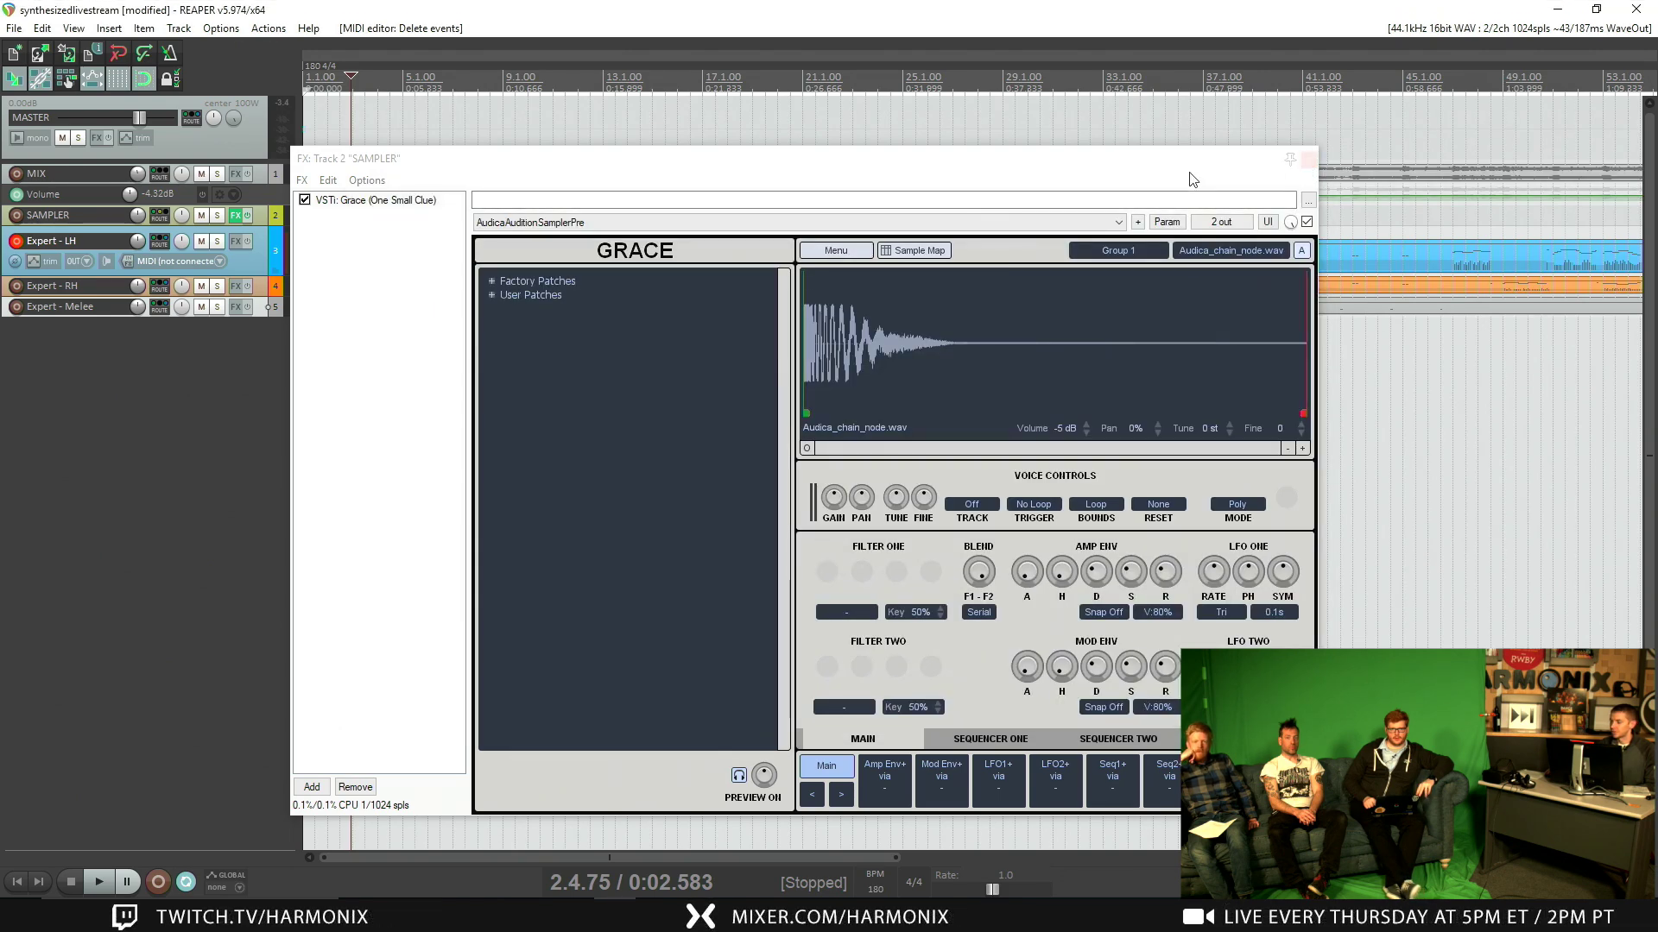
drag(1192, 159, 1149, 180)
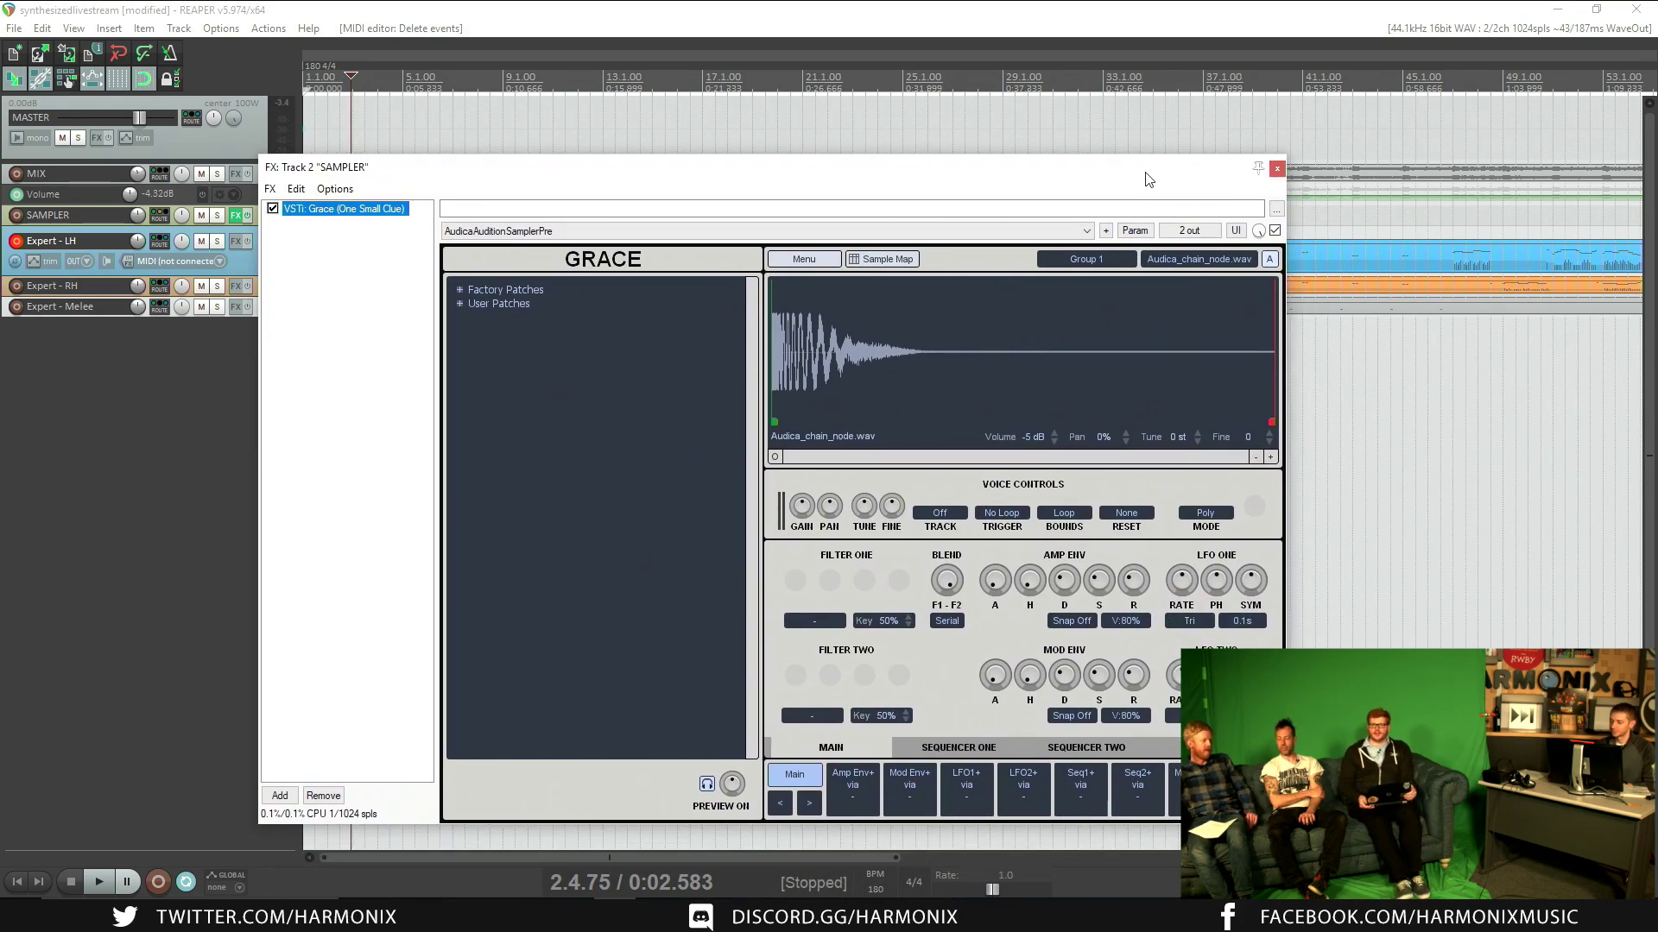
Step: Look over the waveform options for Audica_chain_node.wav in Grace, such as Reload Sample, and dismiss them
right_click(896, 328)
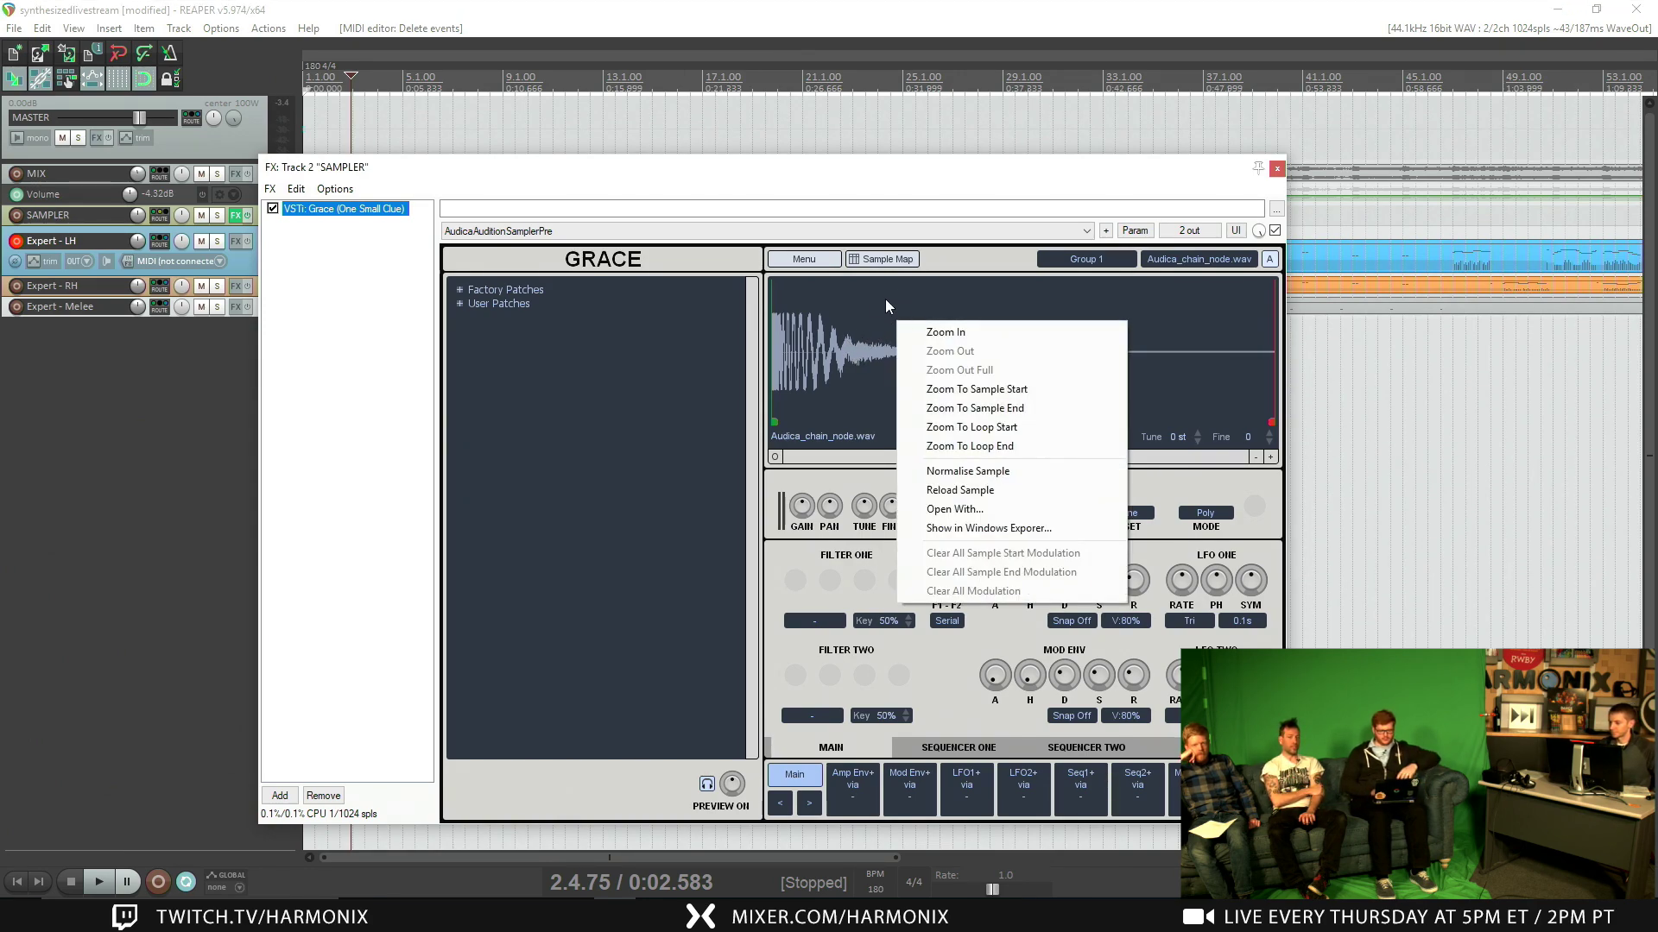
click(908, 287)
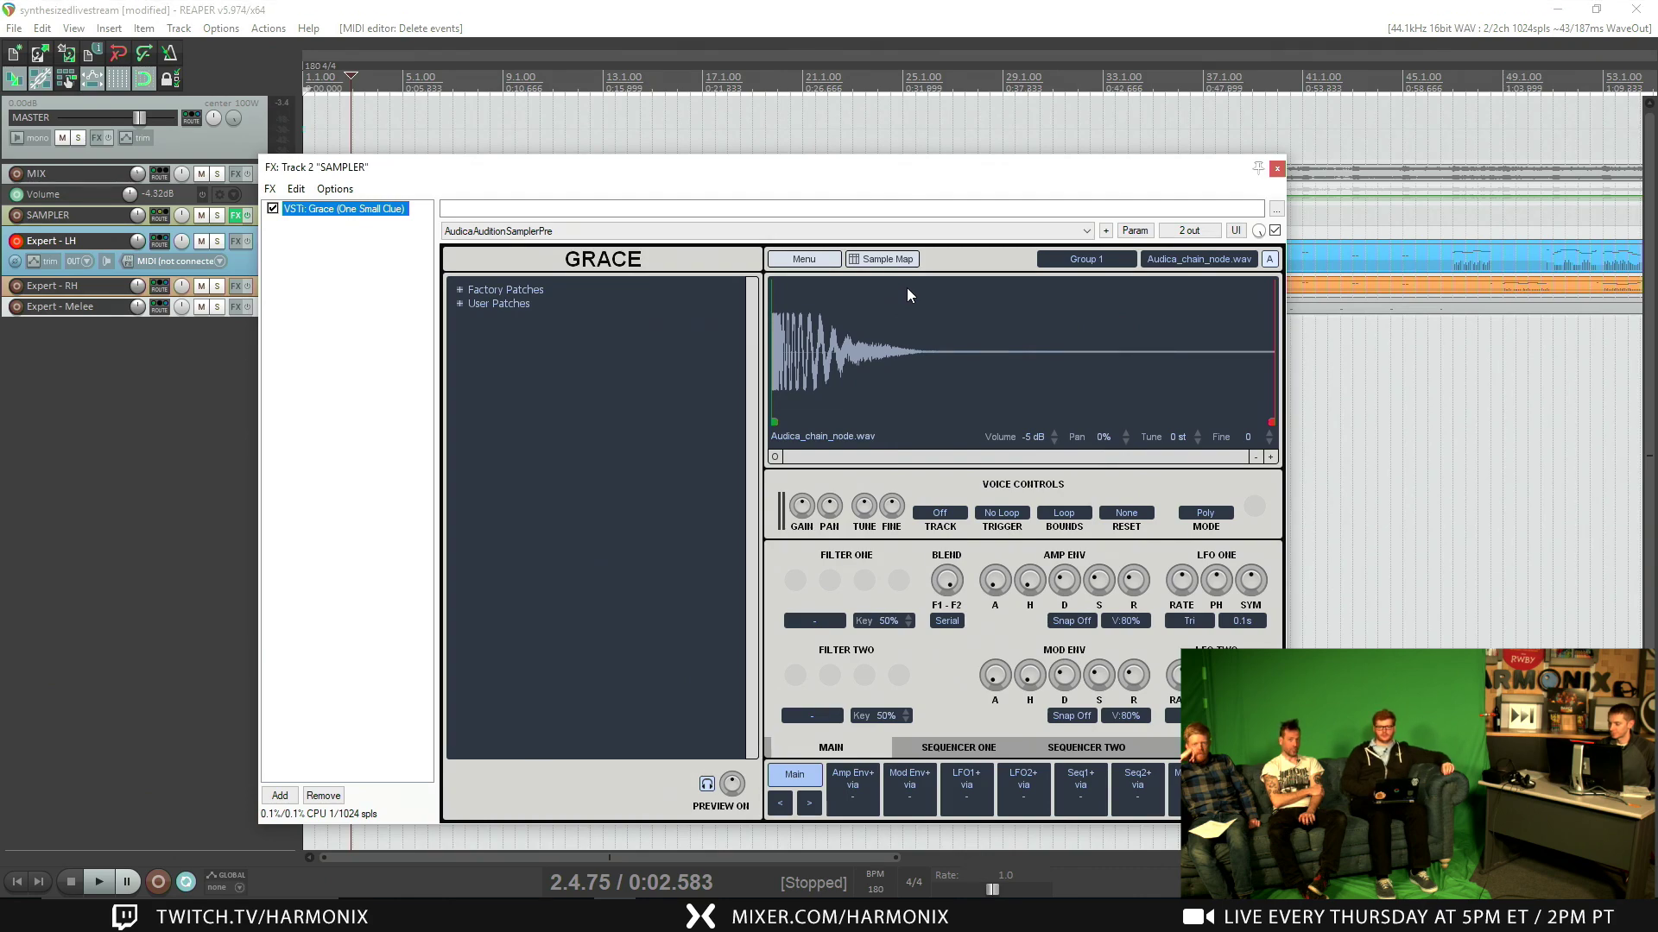
right_click(1028, 299)
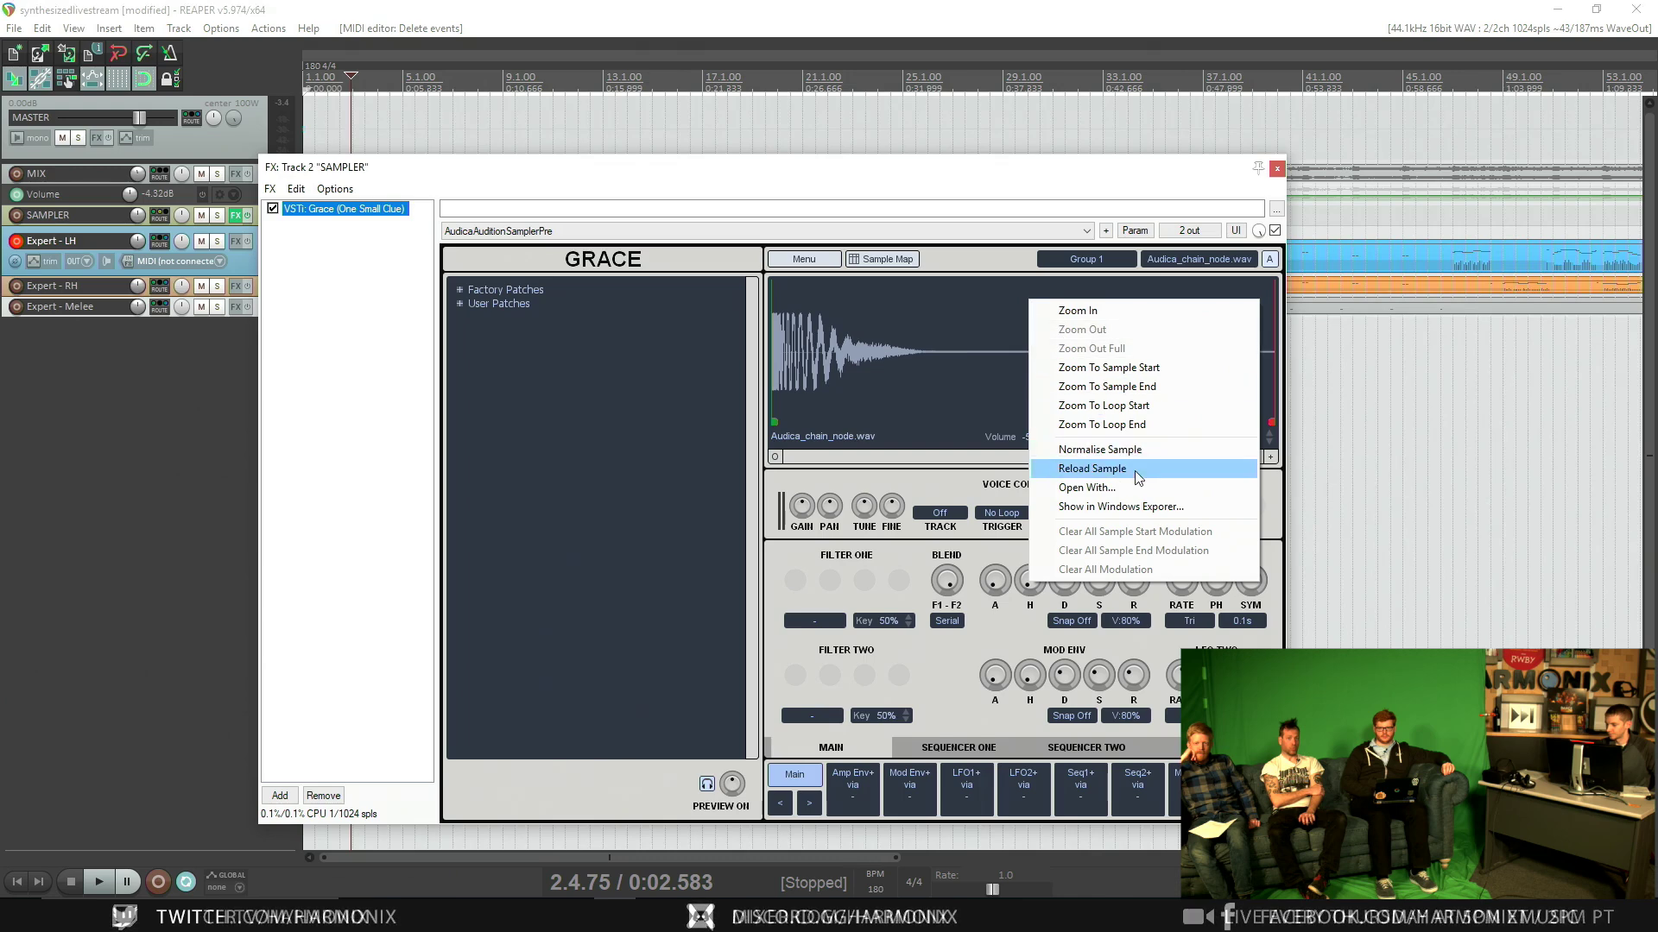
click(887, 313)
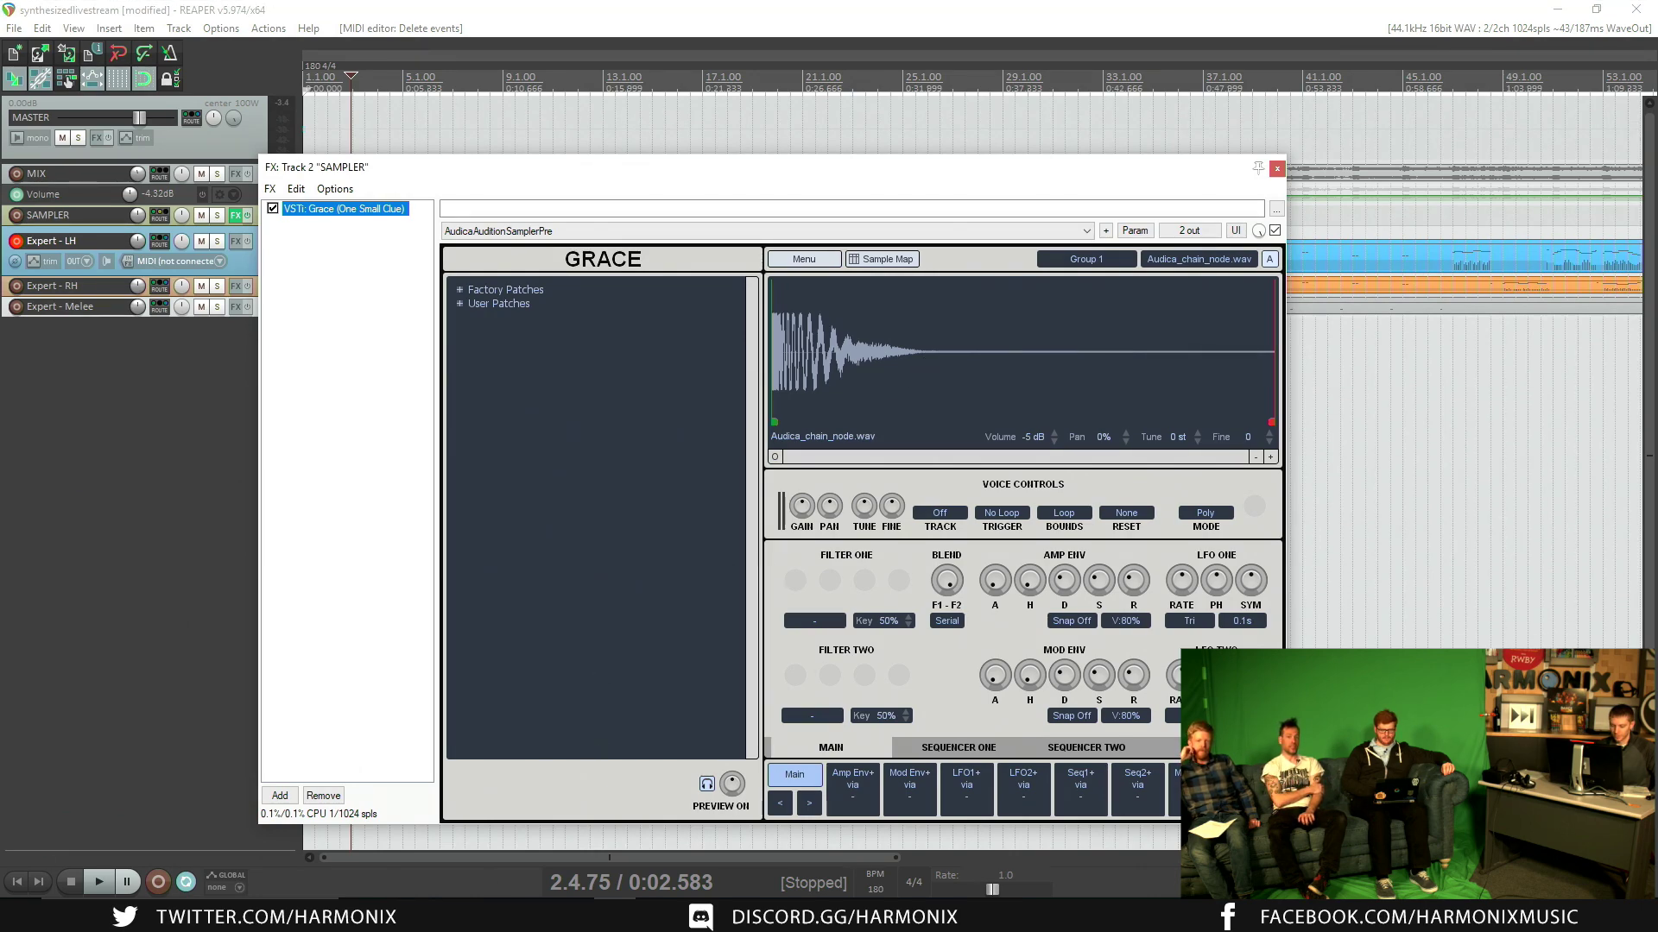
Step: View the audio files in the AudicaAuditionSamplerPreset Samples folder, minimise the folder, and close the sampler's FX window
click(536, 915)
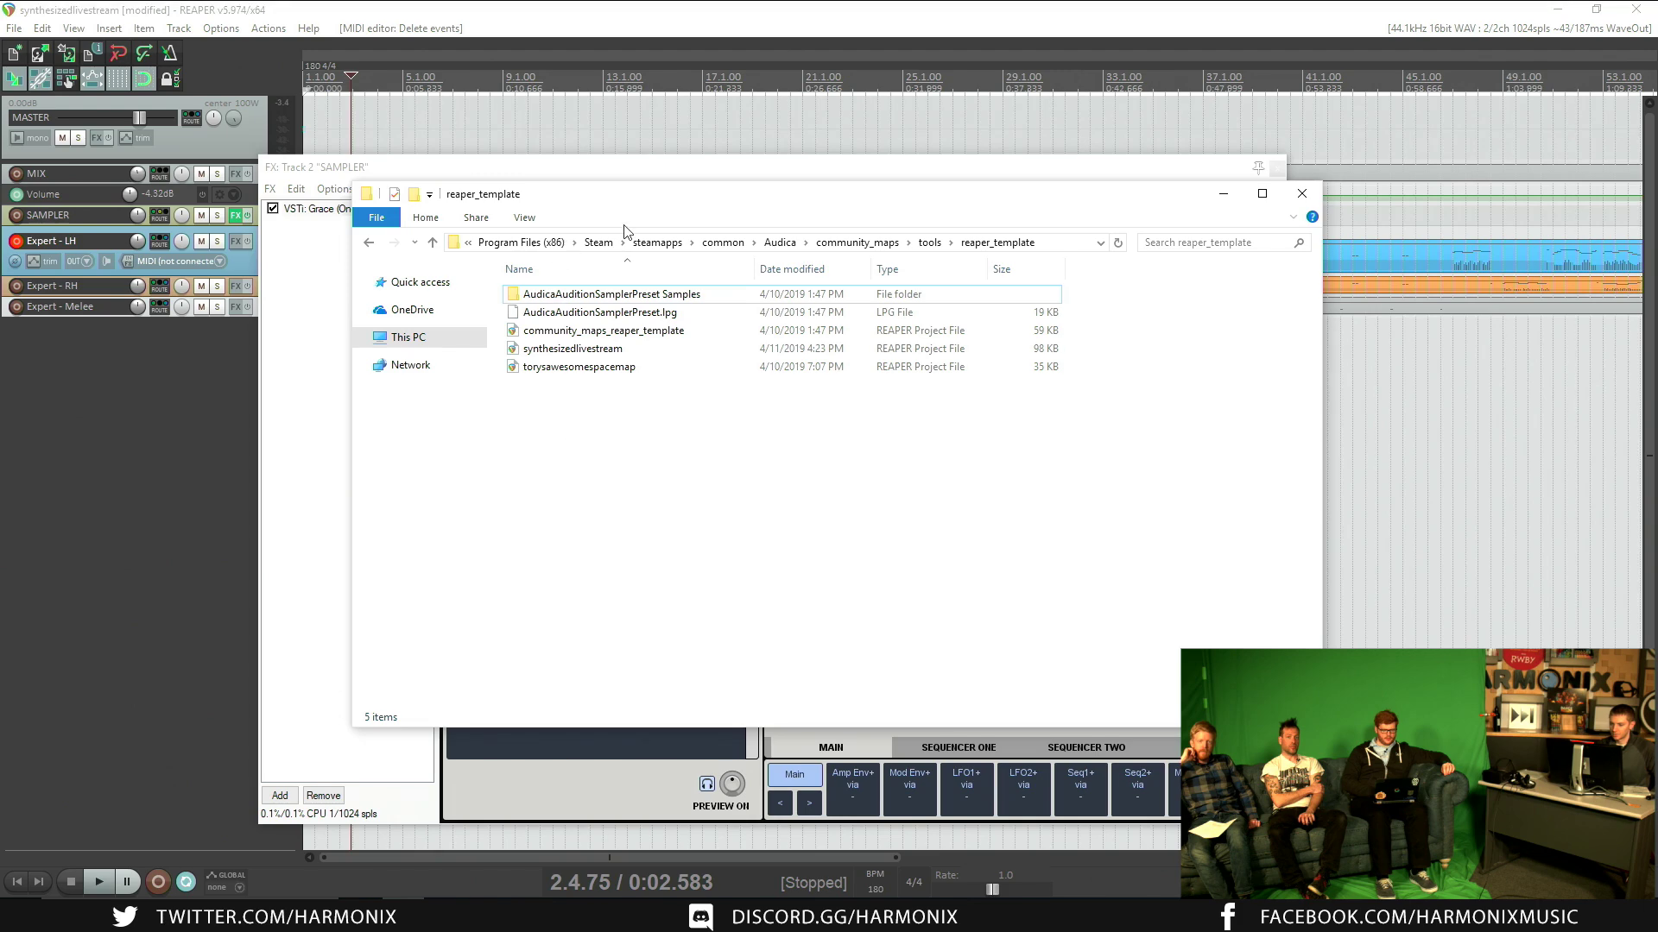
click(718, 300)
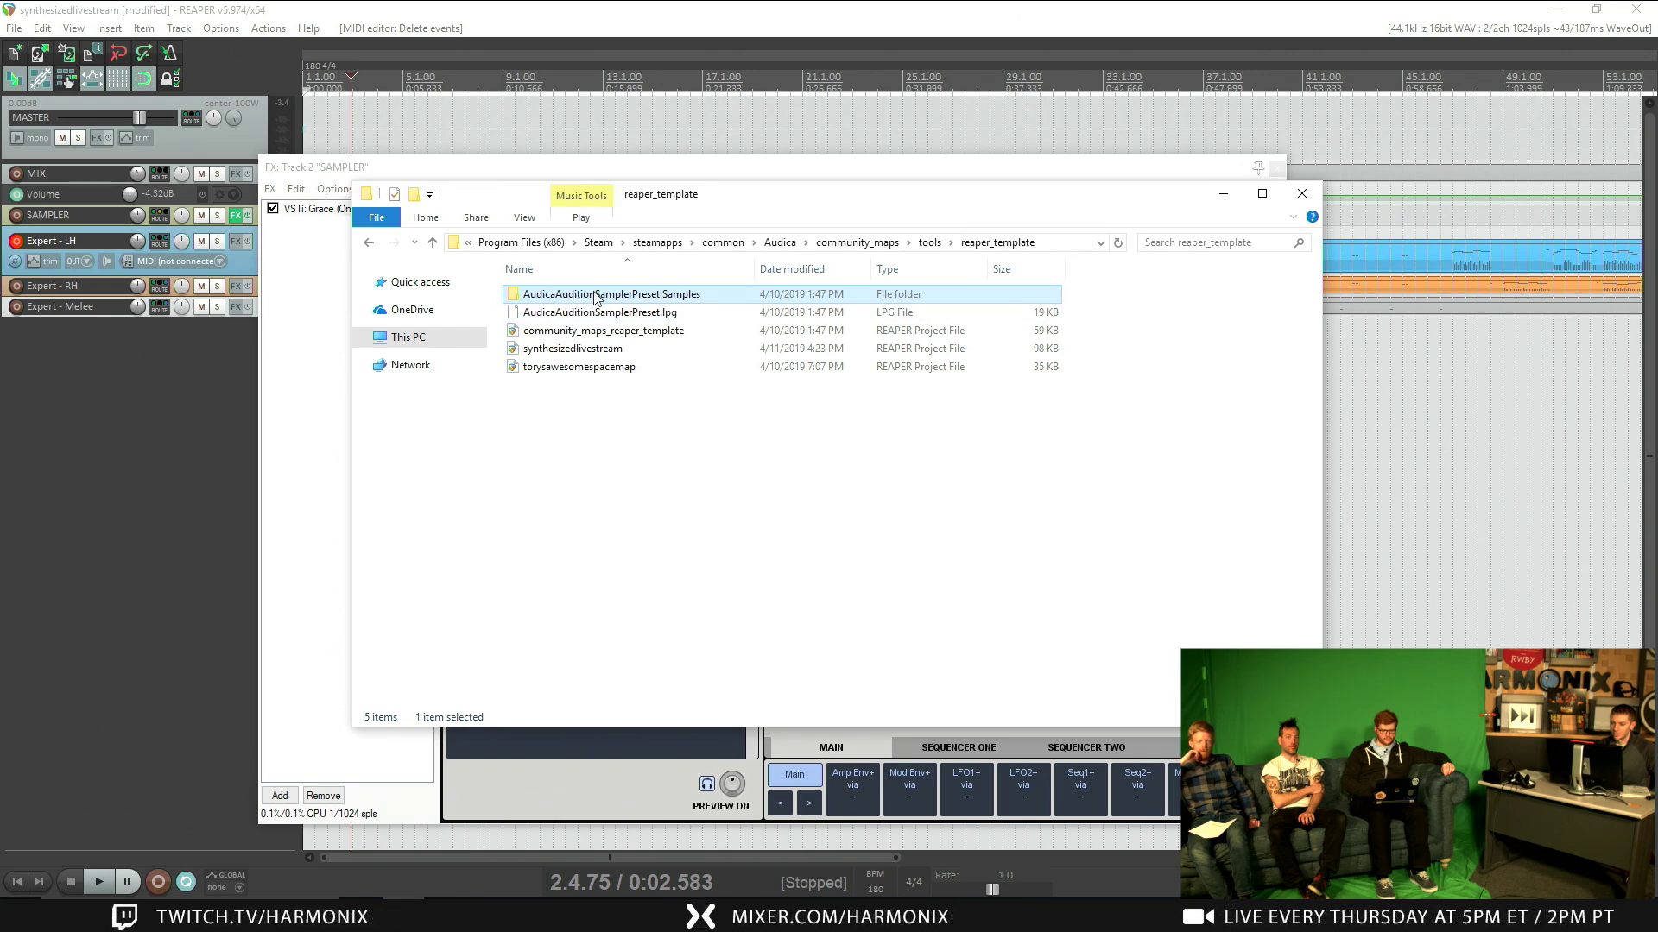
double_click(689, 297)
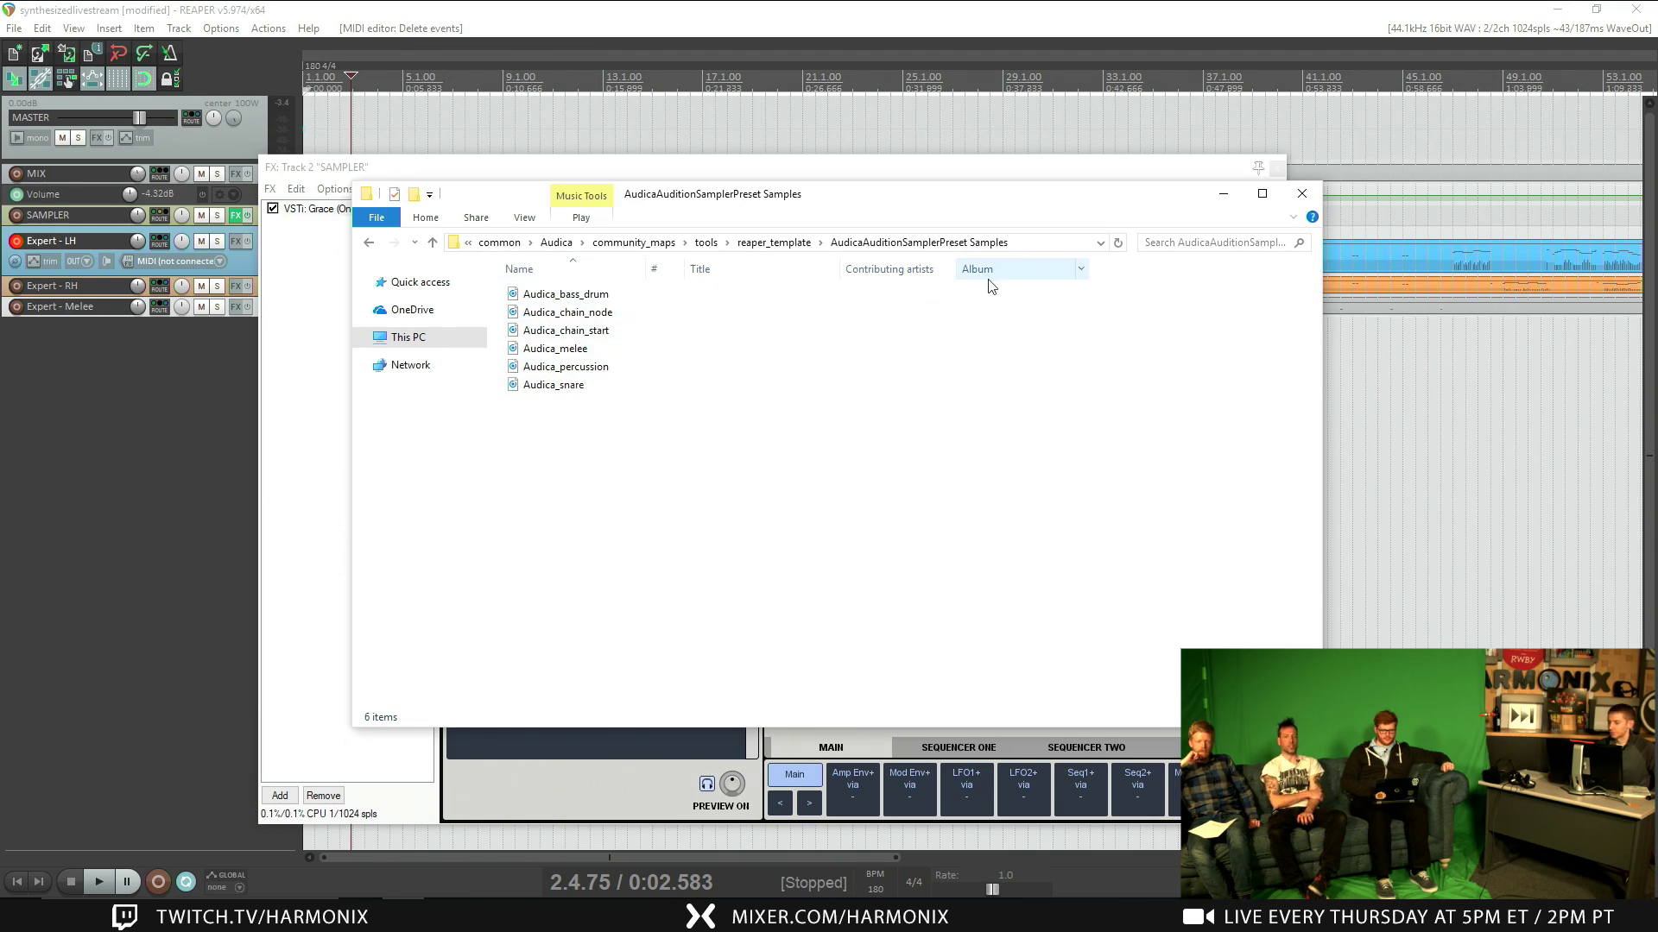
click(1223, 193)
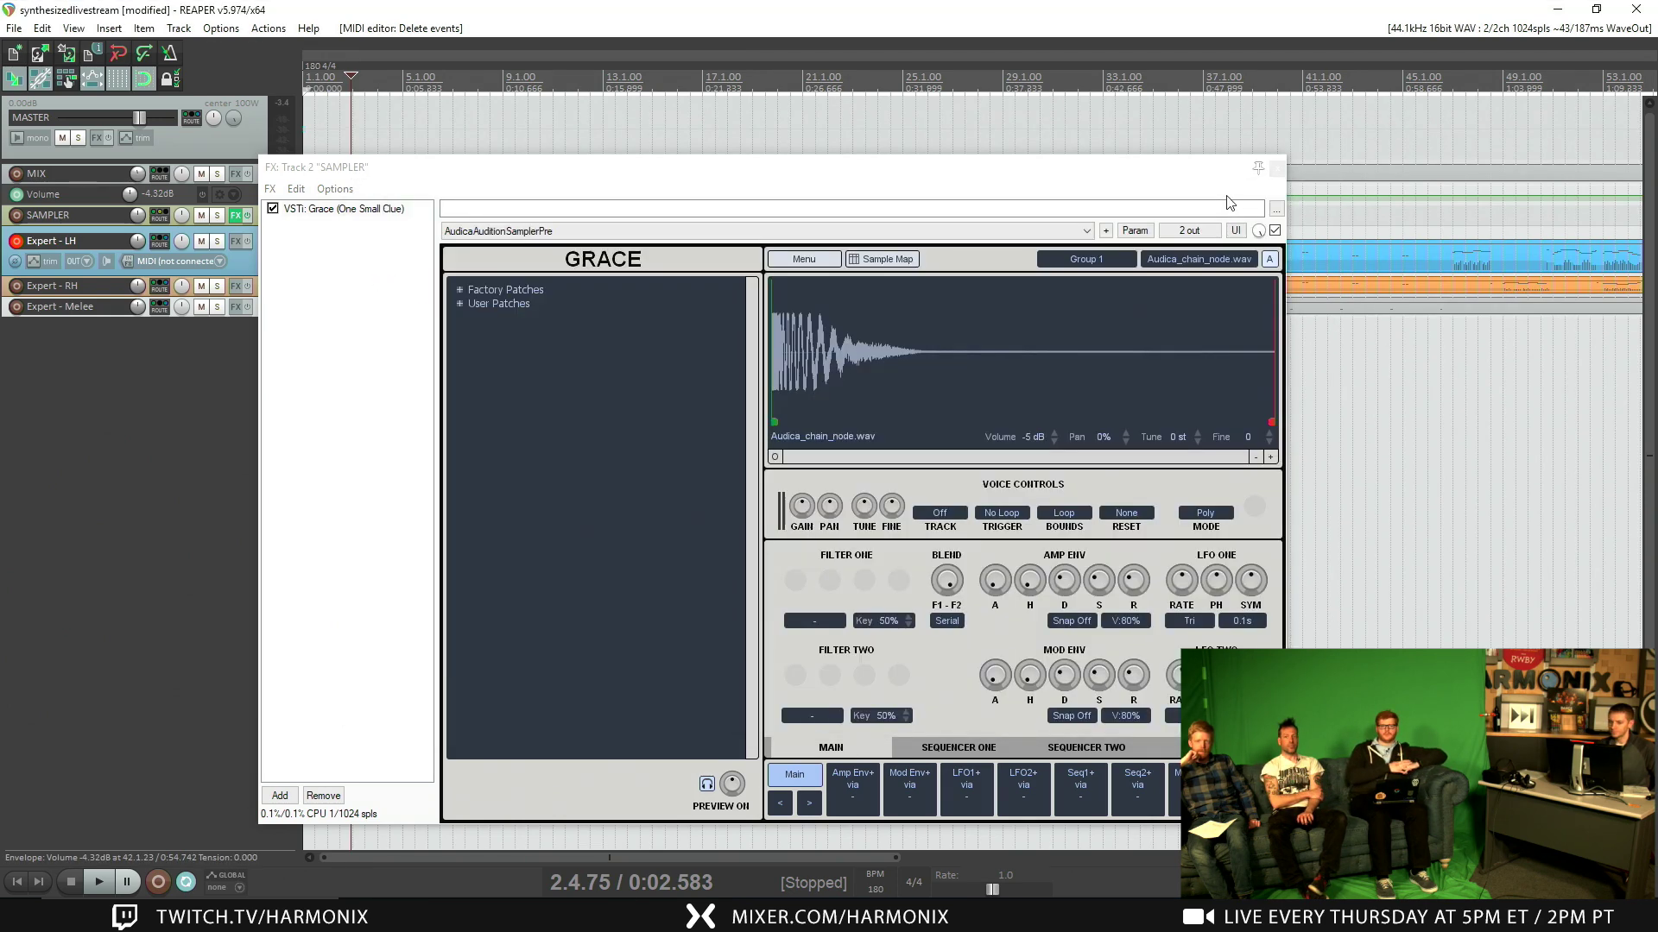
click(1275, 169)
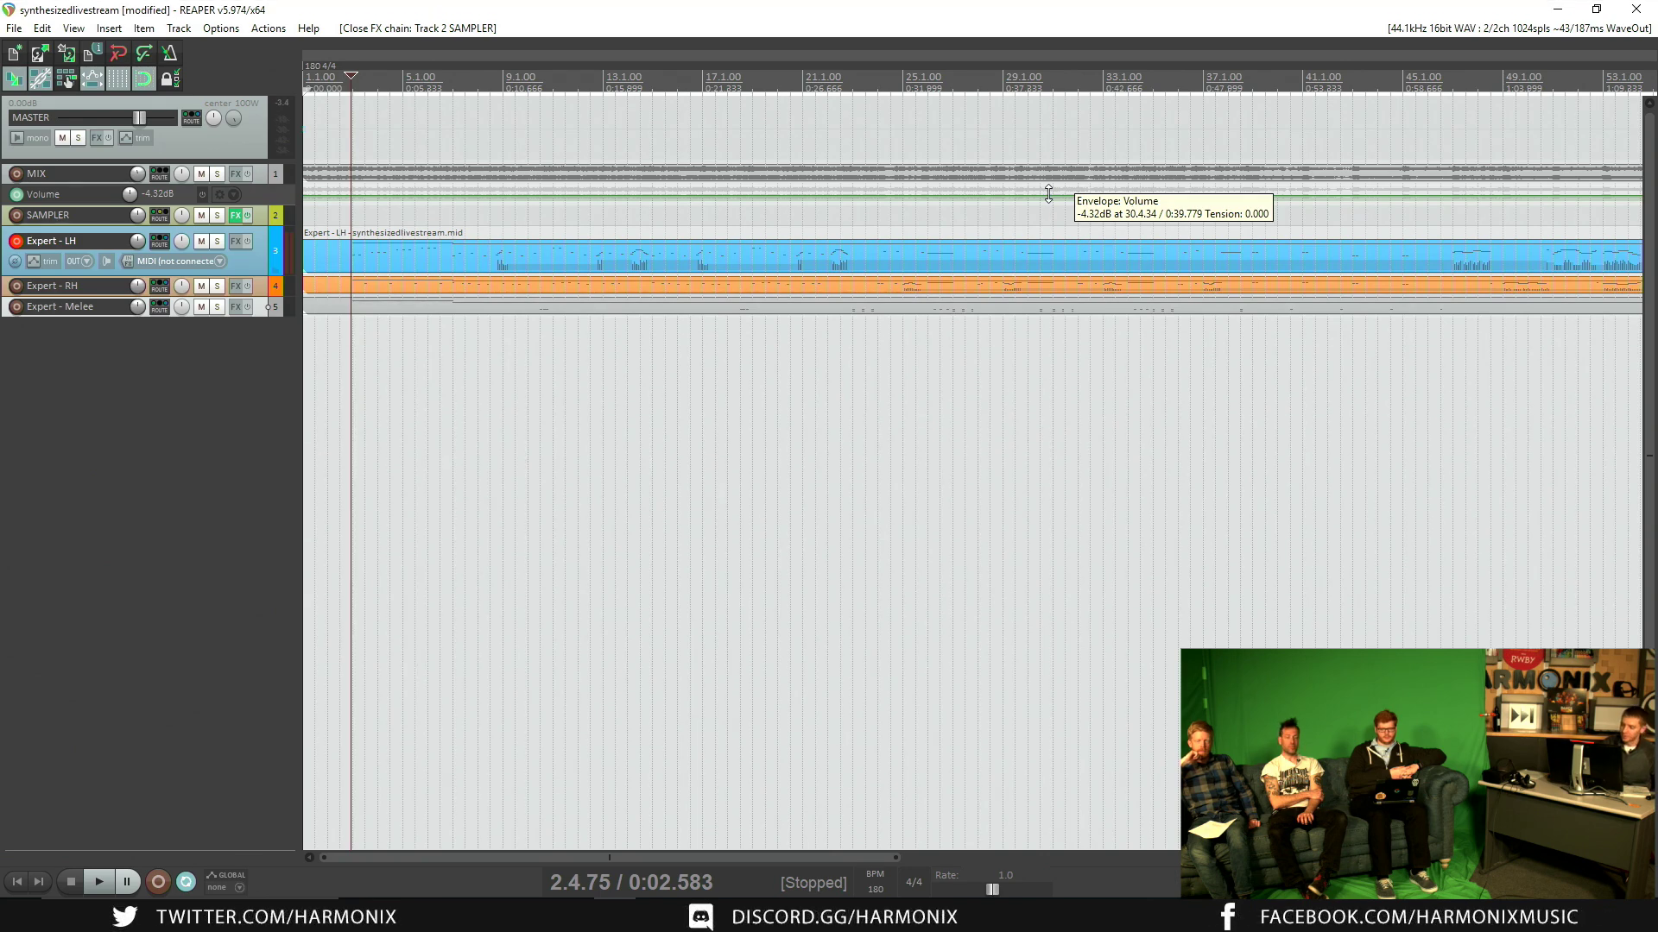
Step: Open the action list and bring up the ReaScript loading dialog for the community_maps tools folder
key(shift+slash)
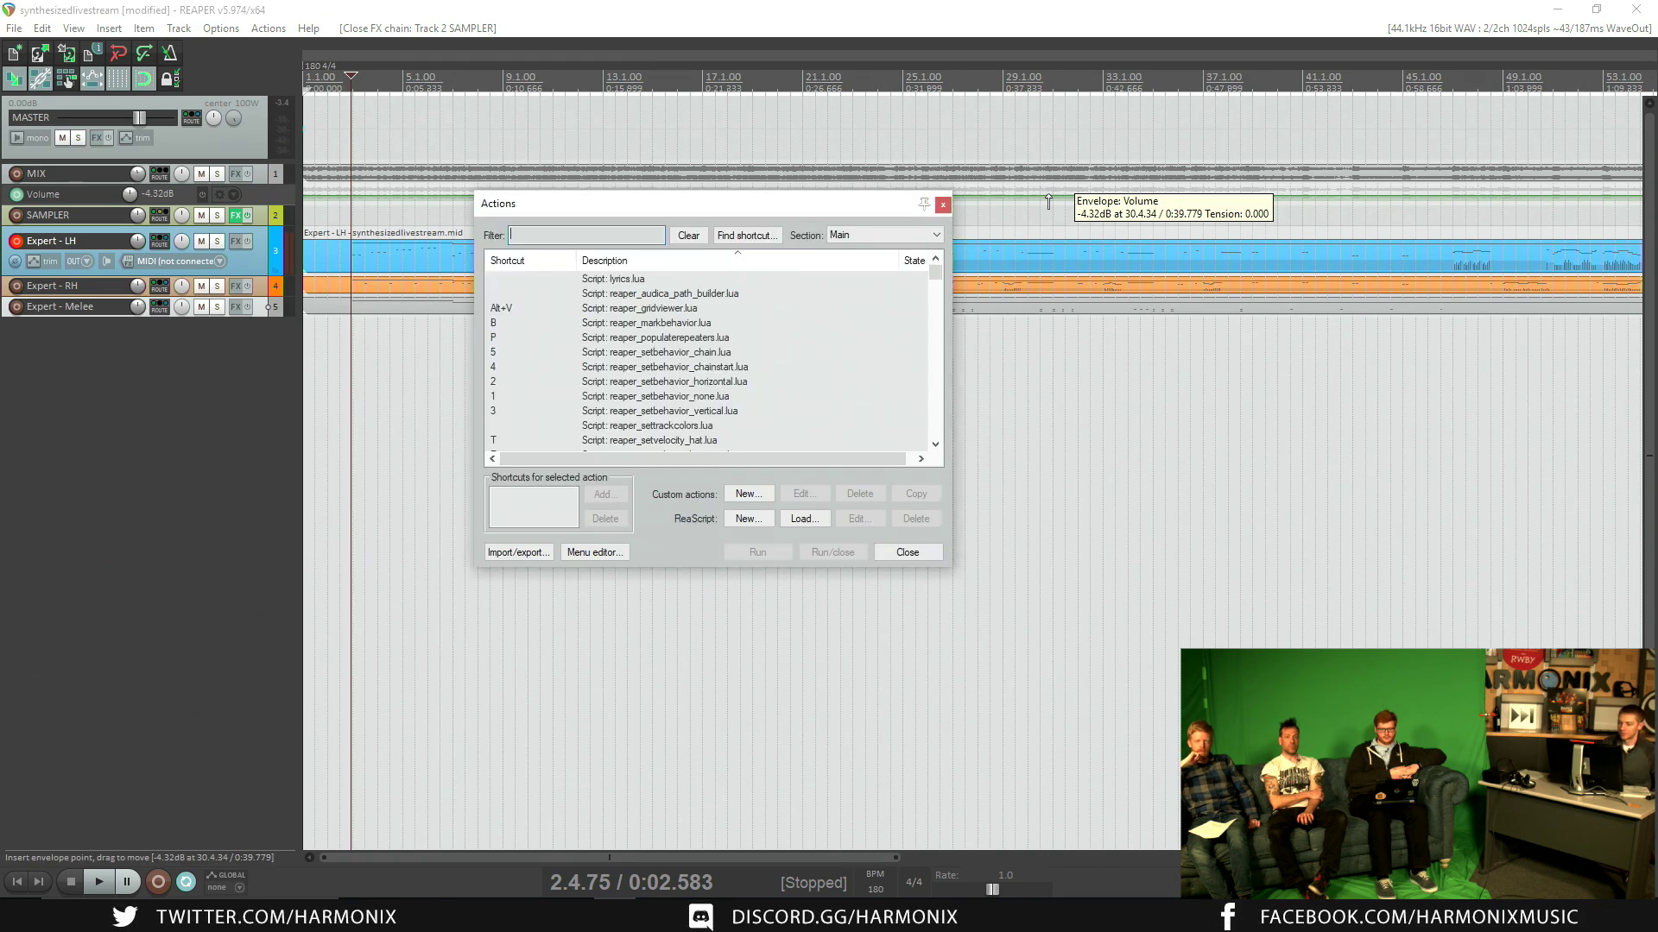
click(943, 205)
click(268, 27)
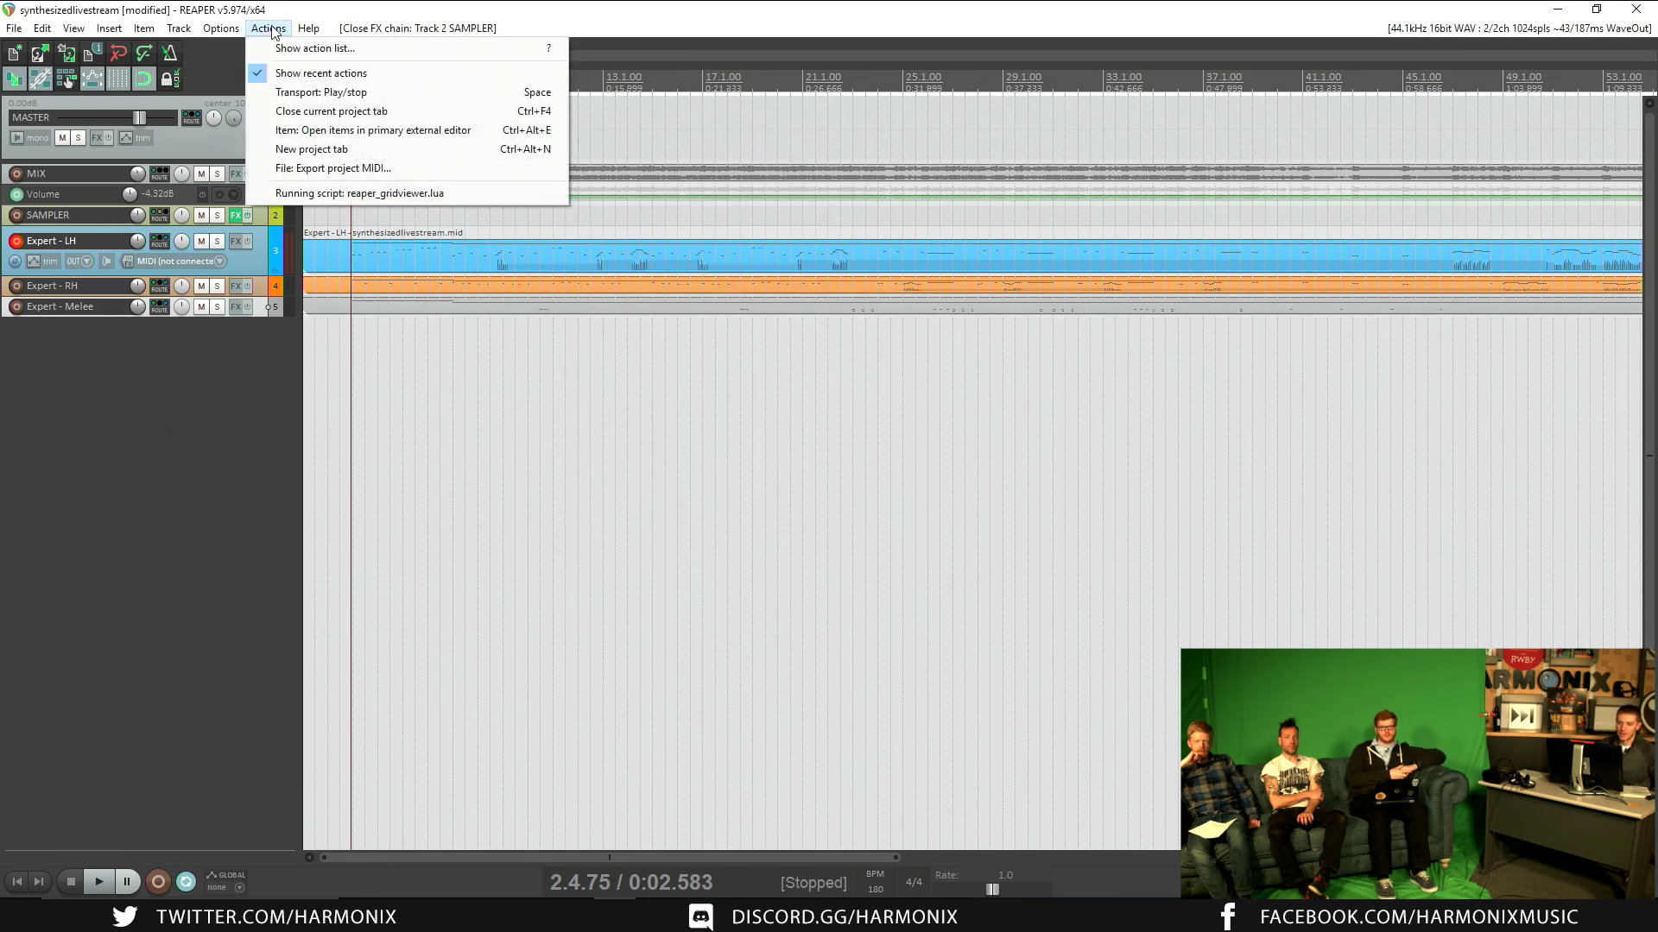
click(292, 50)
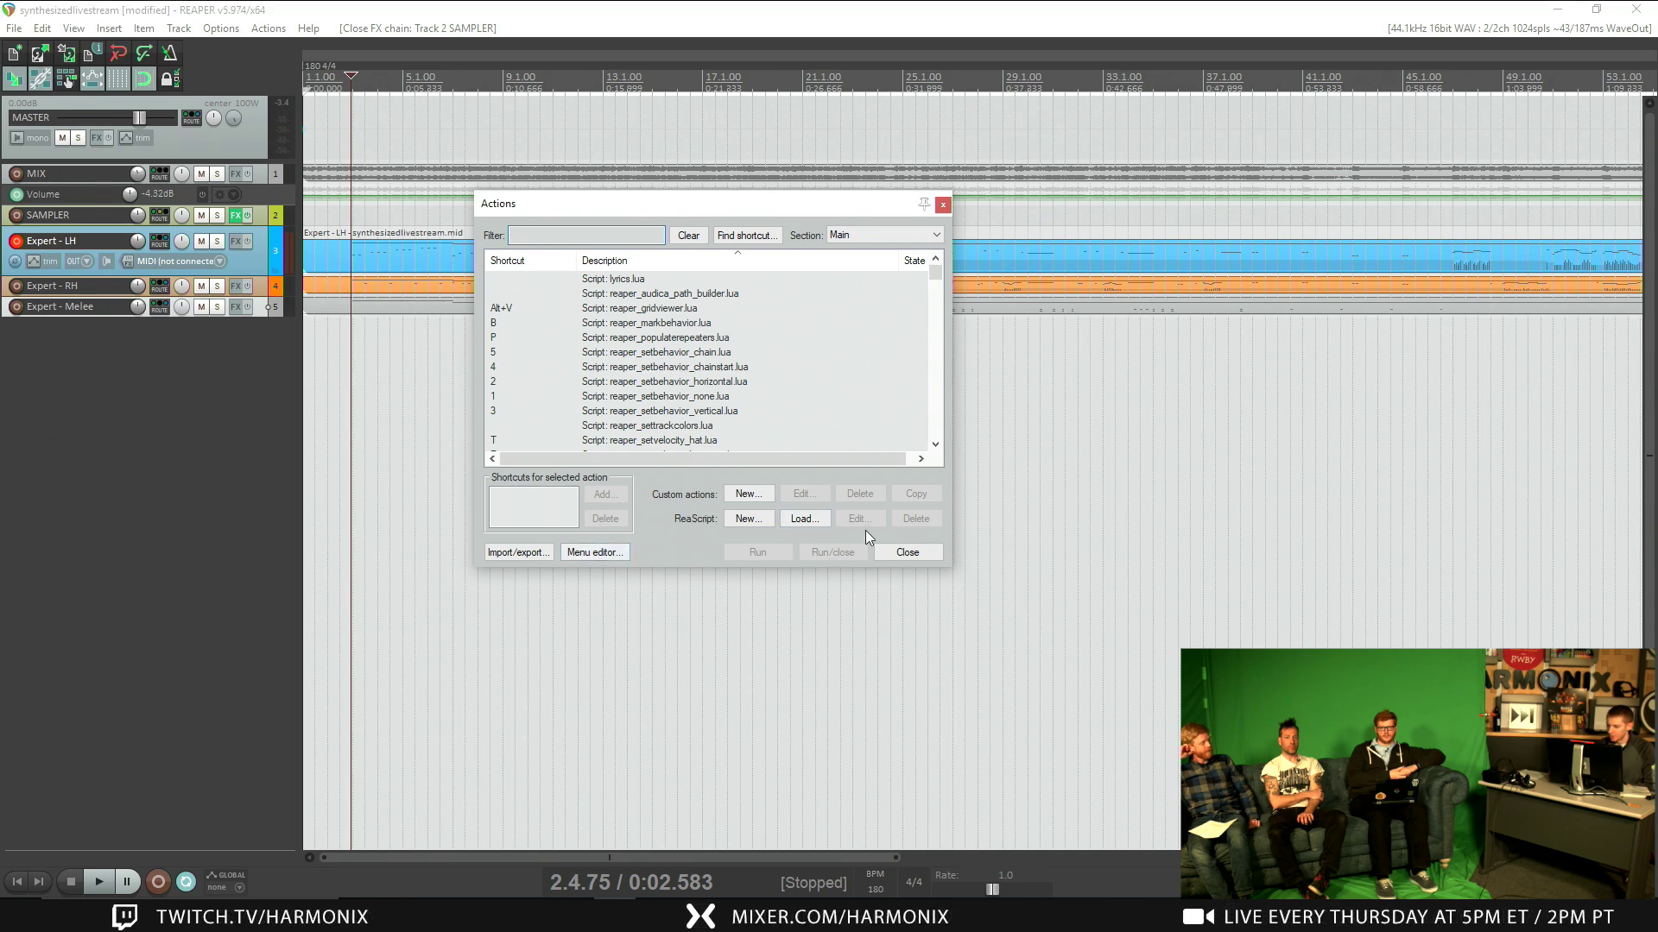
click(801, 519)
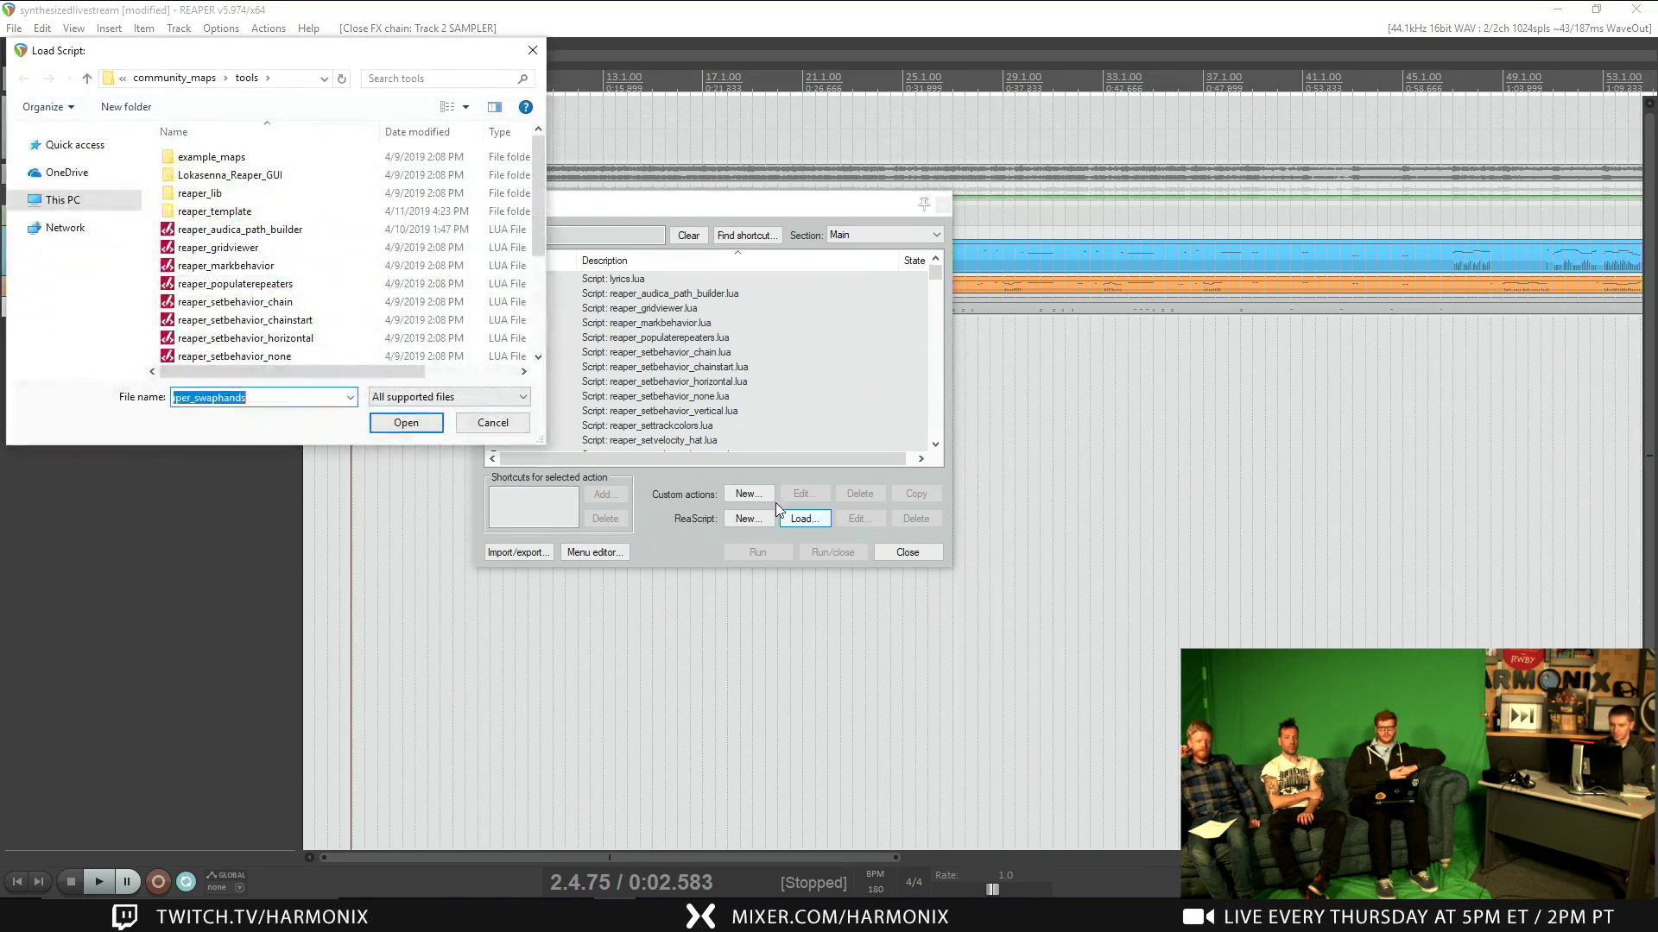
drag(337, 57, 709, 96)
Step: Go through the Audica scripts from reaper_audica_path_builder to reaper_swaphands in the loading dialog, and cancel without loading any
click(635, 268)
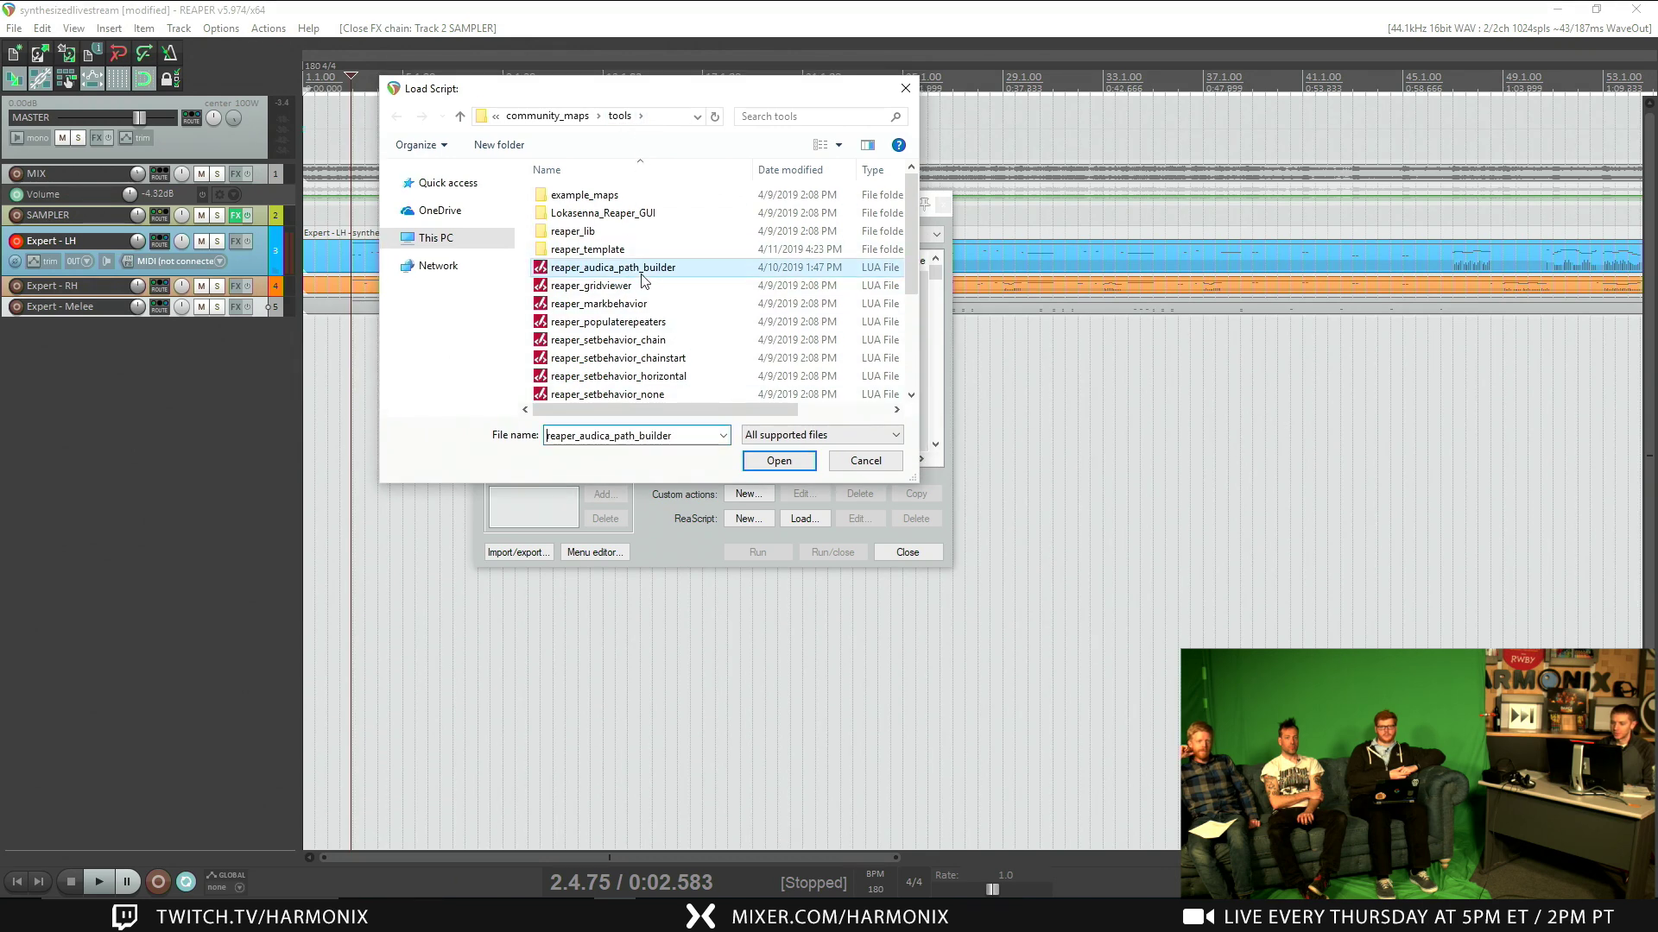
key(Down)
key(Down)
key(Down)
key(Down)
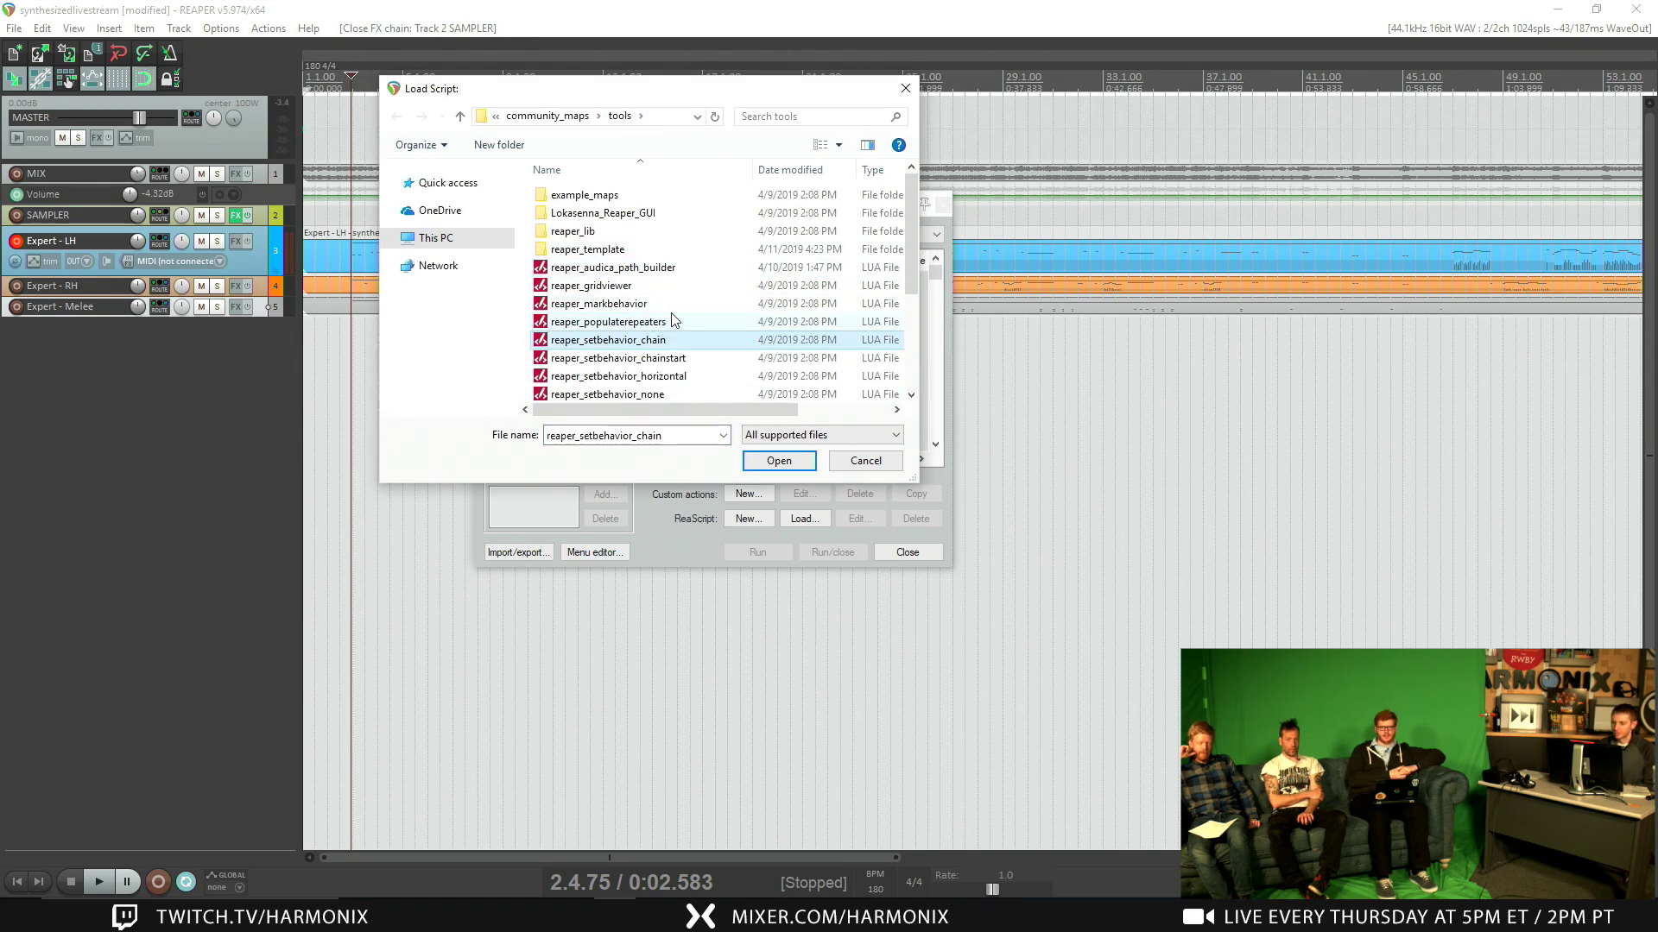
key(Up)
key(Up)
key(Up)
key(Down)
key(Down)
key(Down)
key(Down)
key(Down)
key(Down)
key(Down)
key(Down)
key(Down)
key(Down)
key(Down)
key(Down)
key(Down)
key(Down)
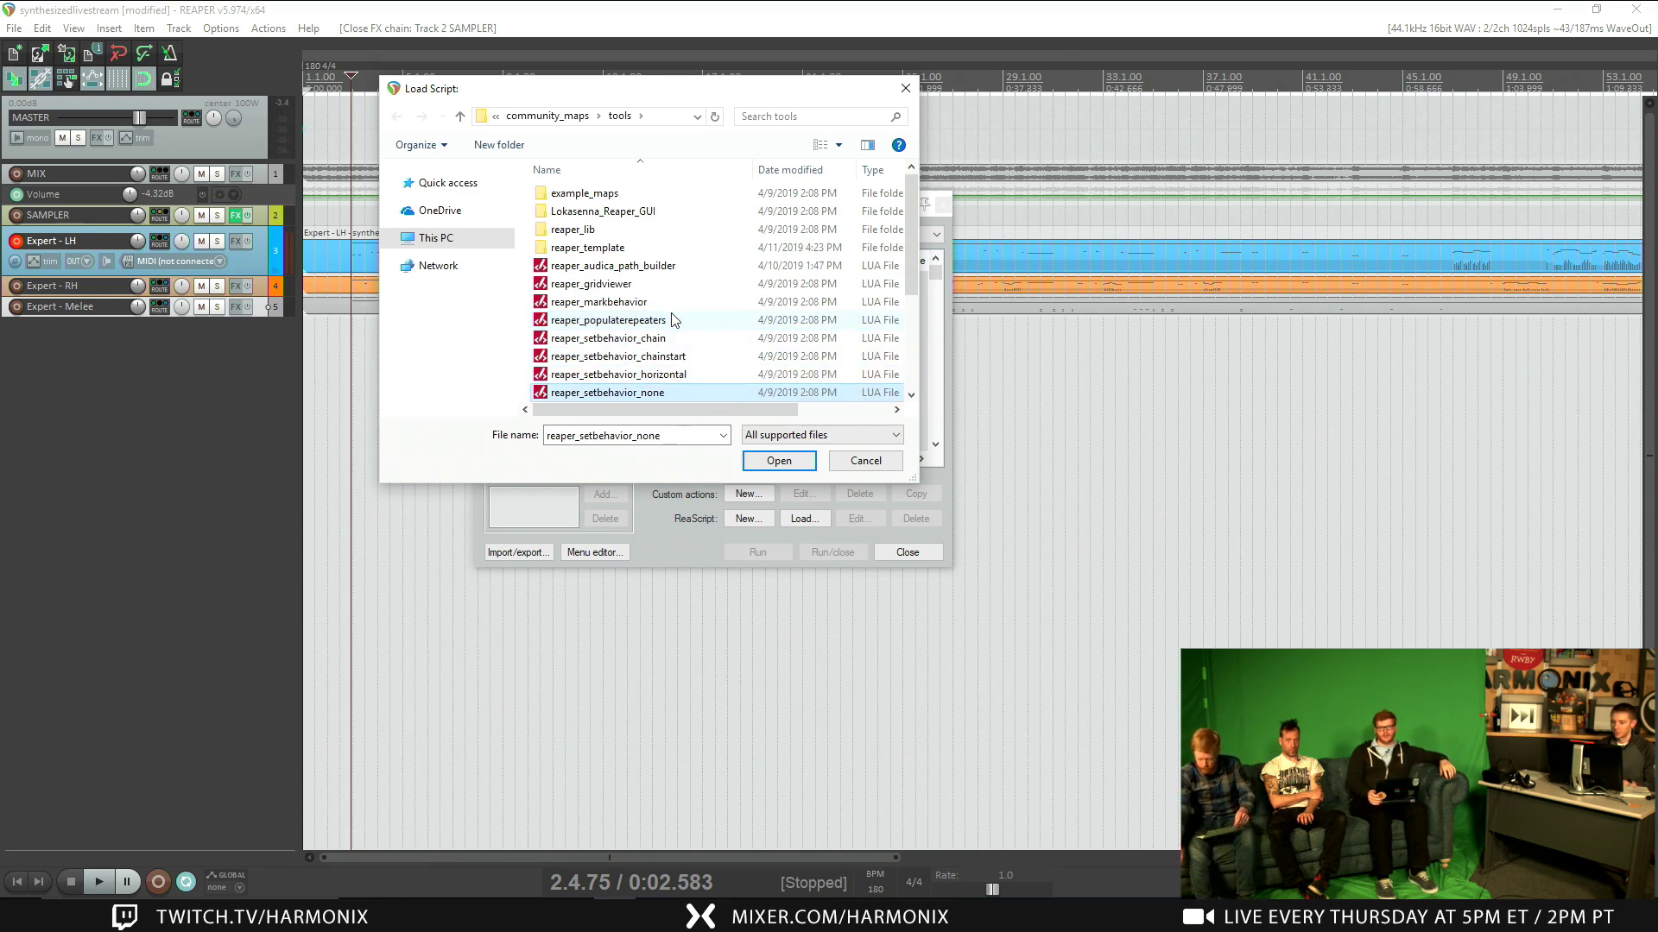
key(Down)
key(Down)
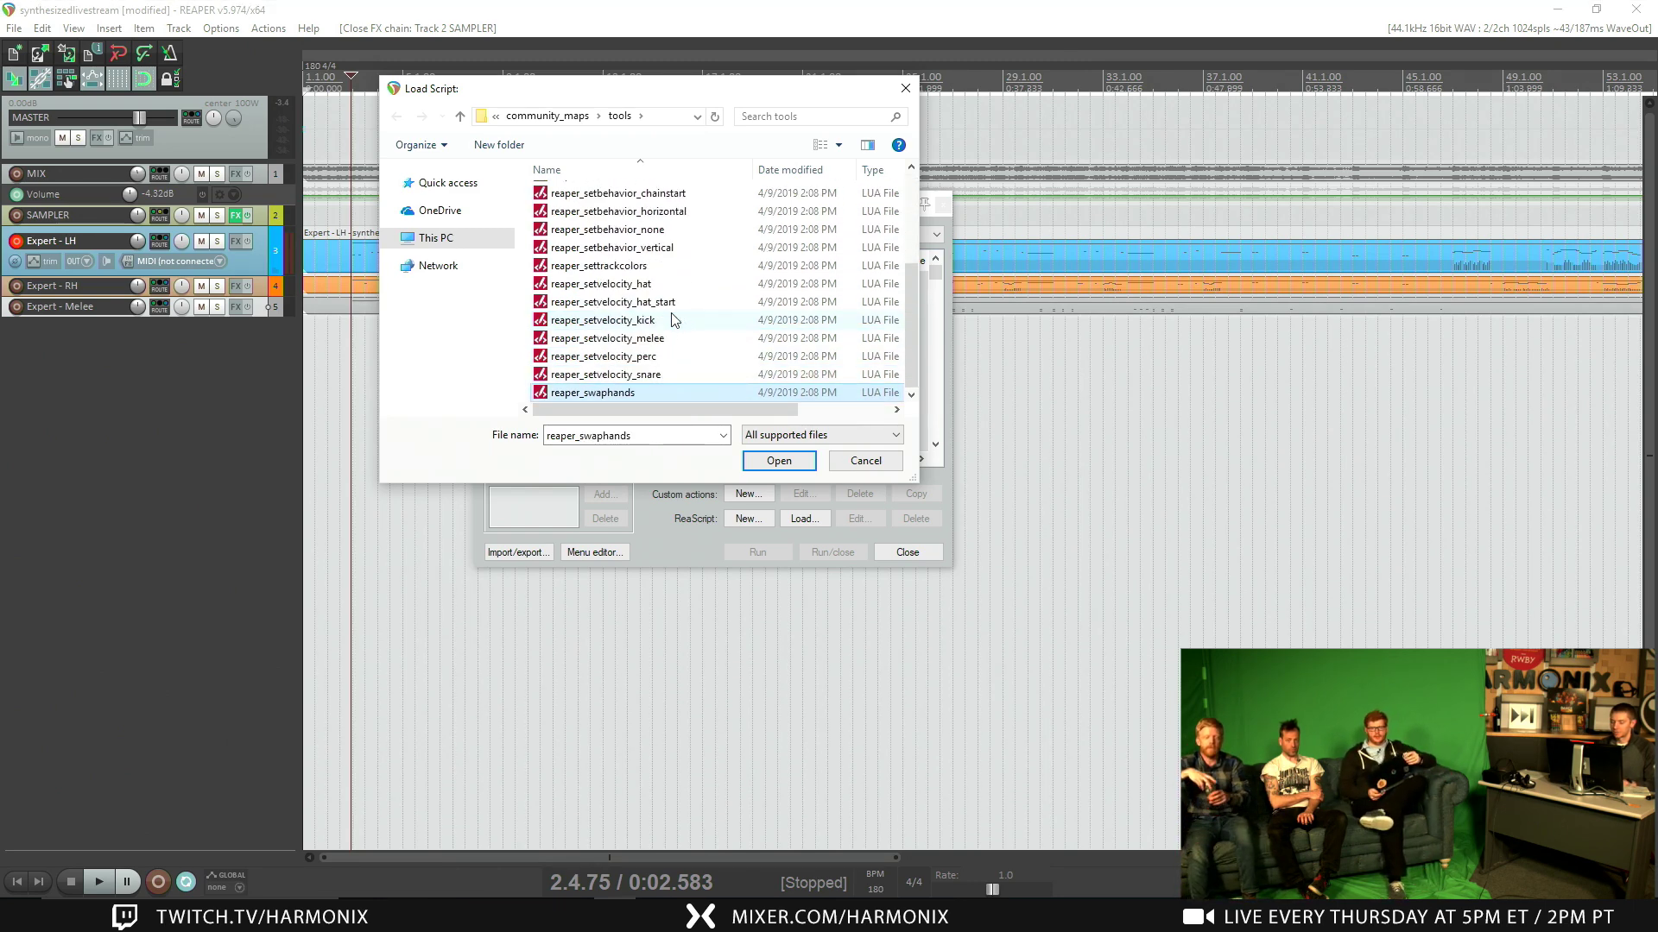
click(878, 466)
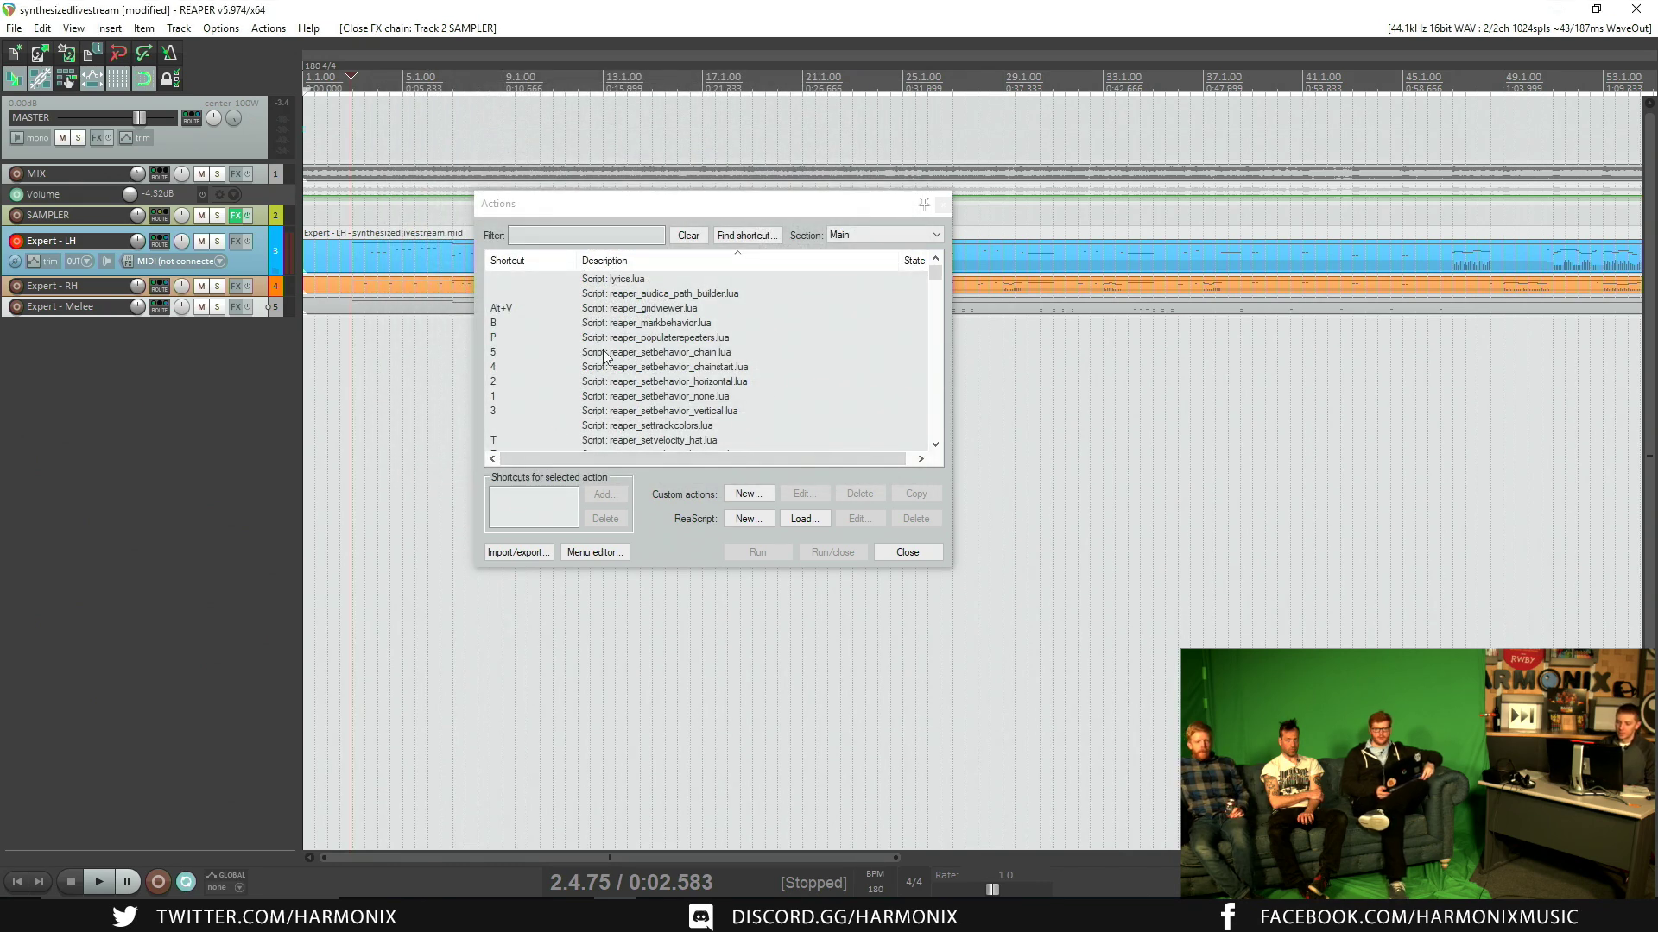
Step: Examine the keyboard shortcuts assigned to the reaper scripts in the action list, and close the list
scroll(604, 356, down, 1)
scroll(604, 357, up, 1)
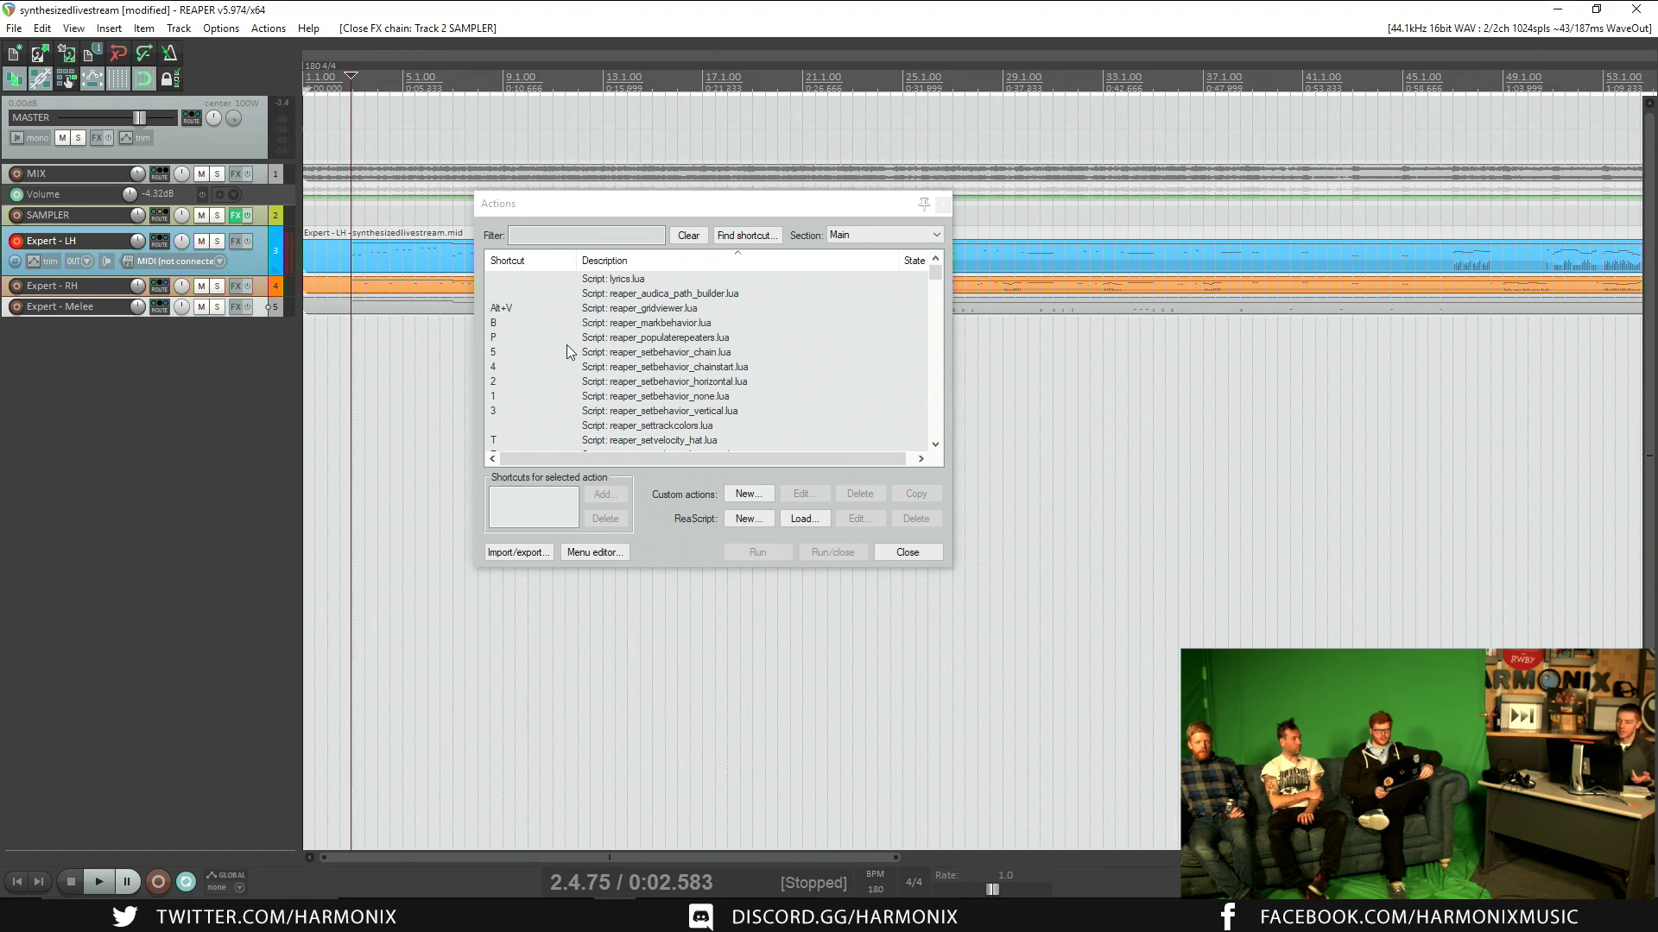
scroll(637, 347, down, 1)
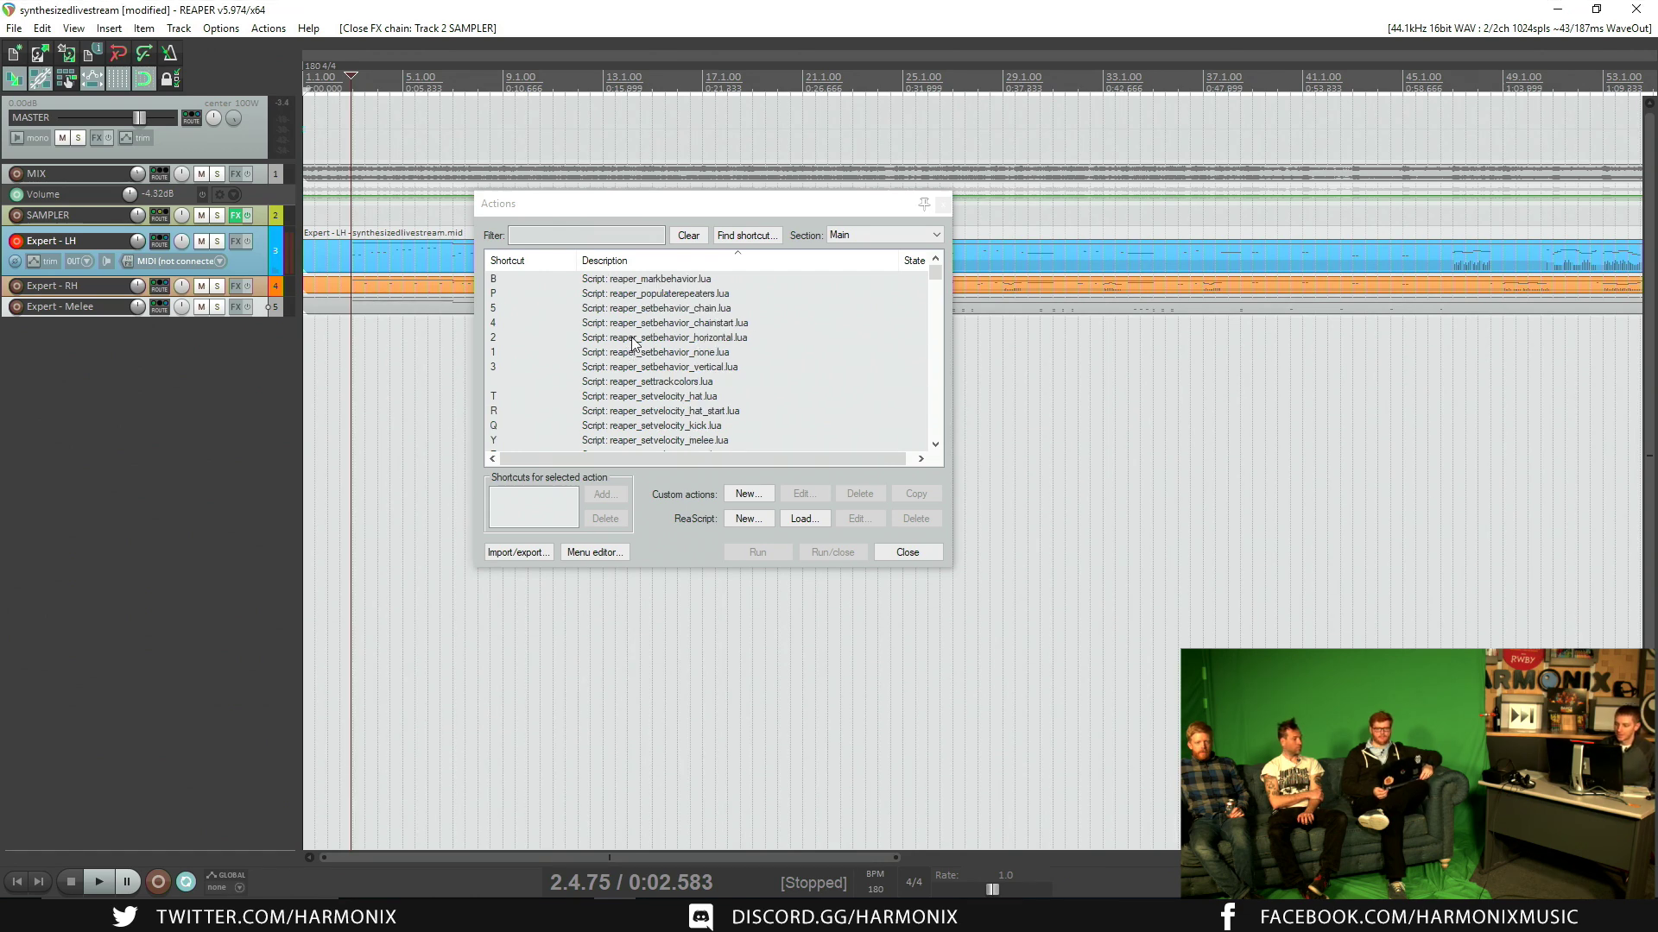
click(942, 204)
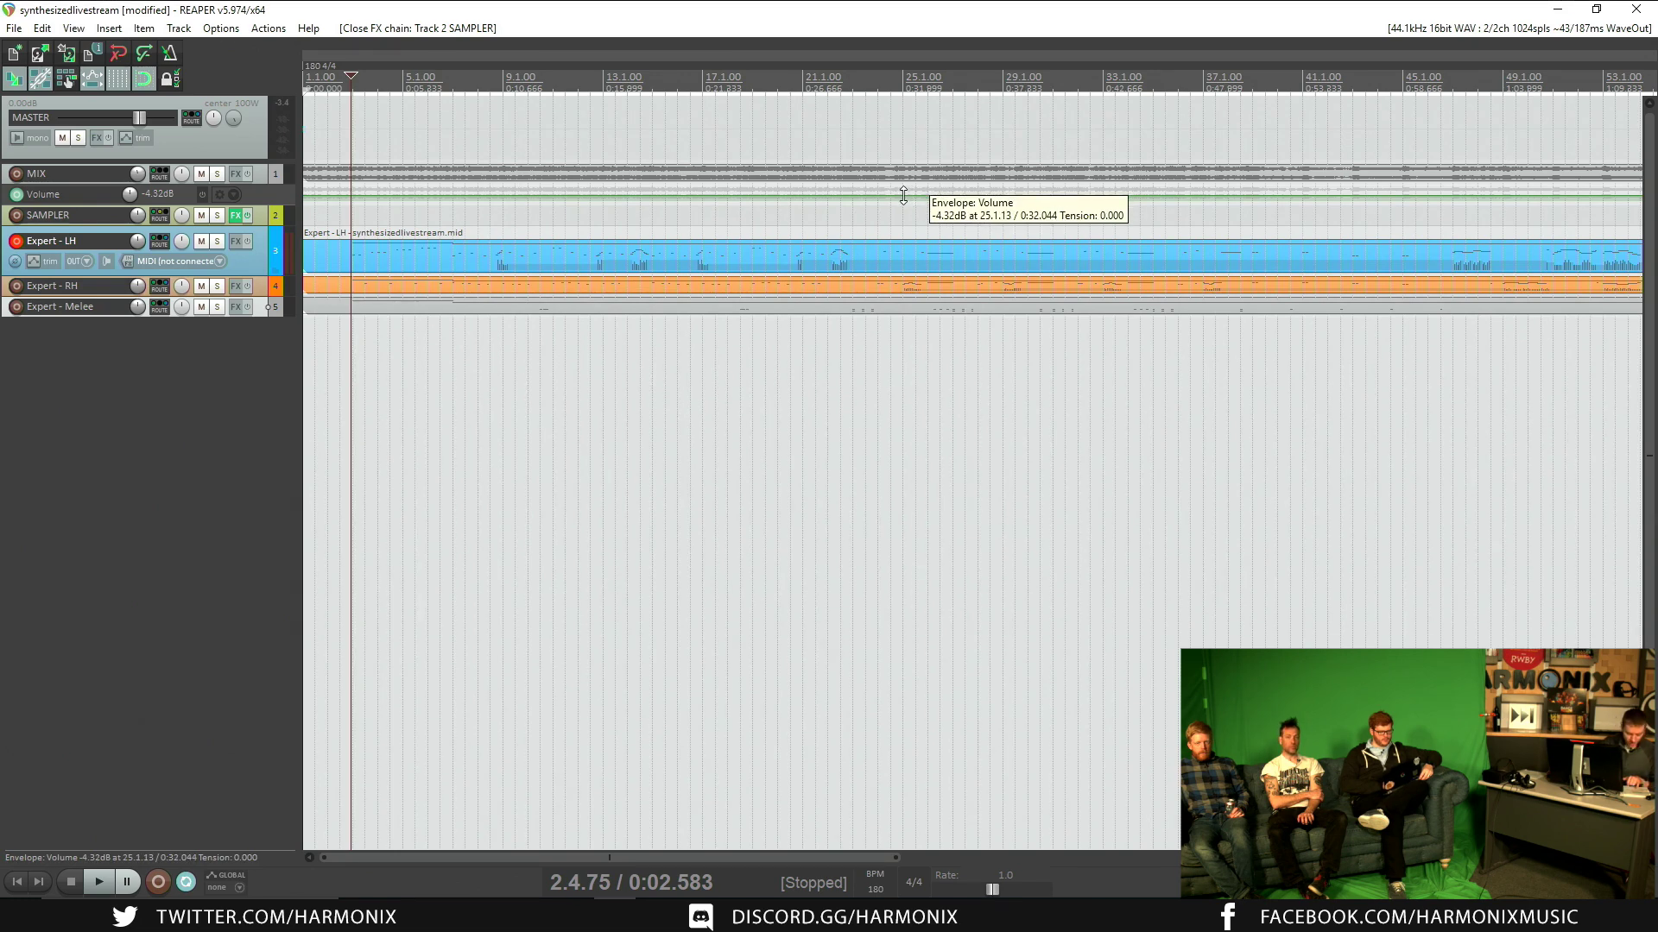
Step: Check the ticks per quarter note for new MIDI items in the MIDI preferences, and accept the preferences
click(211, 30)
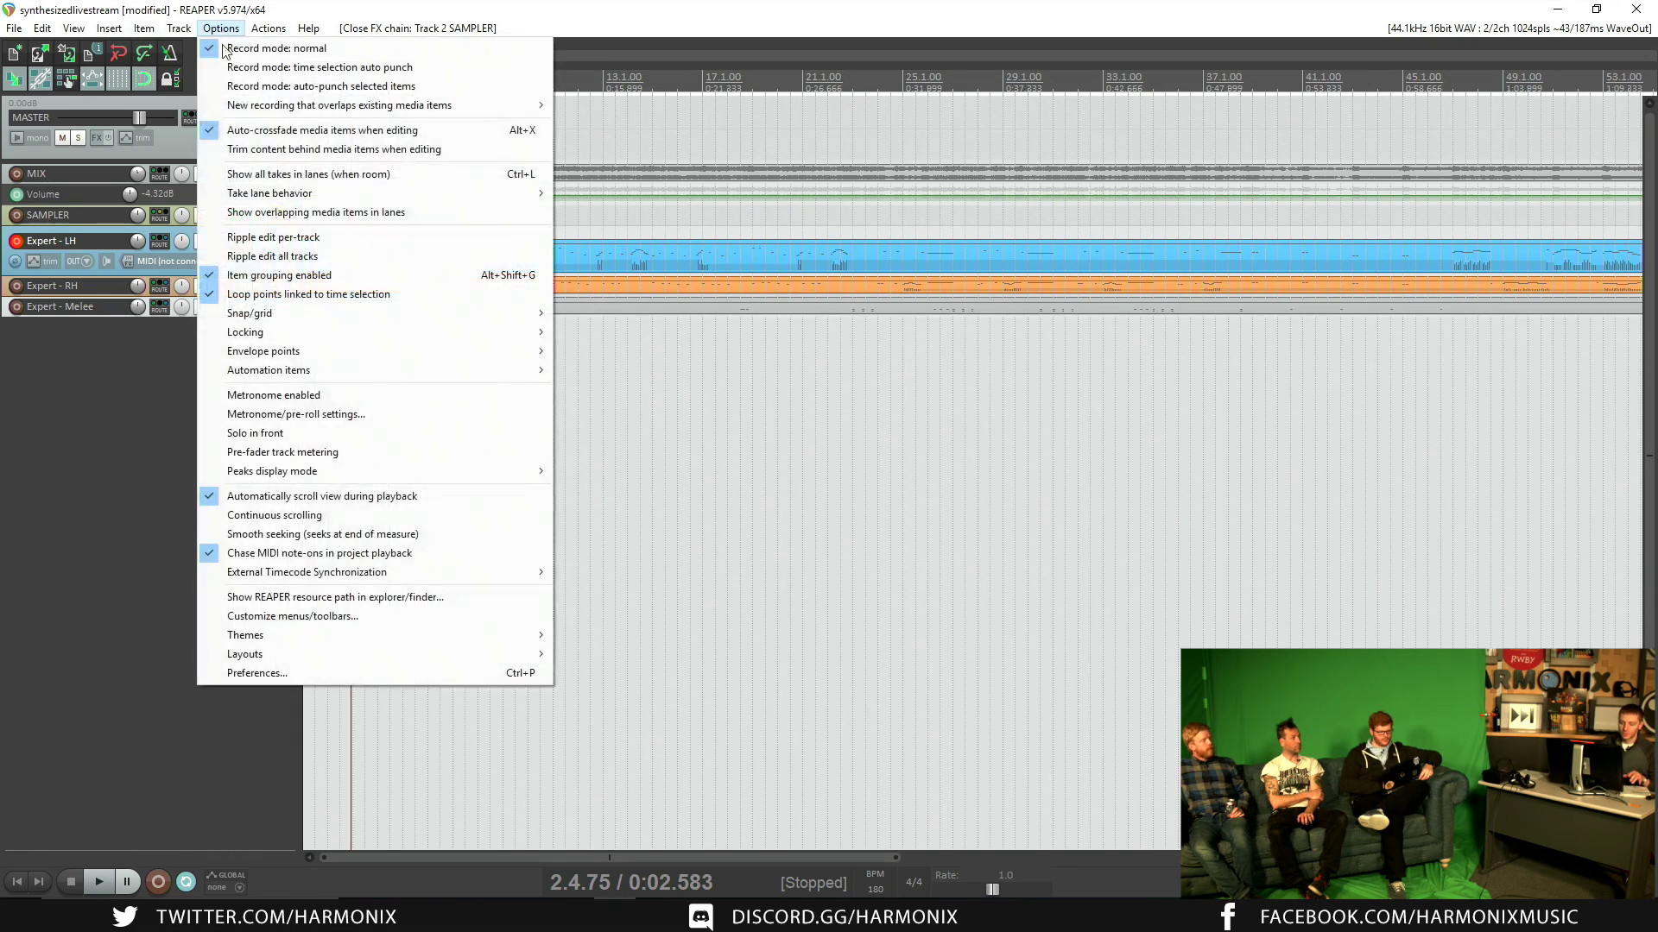
click(313, 674)
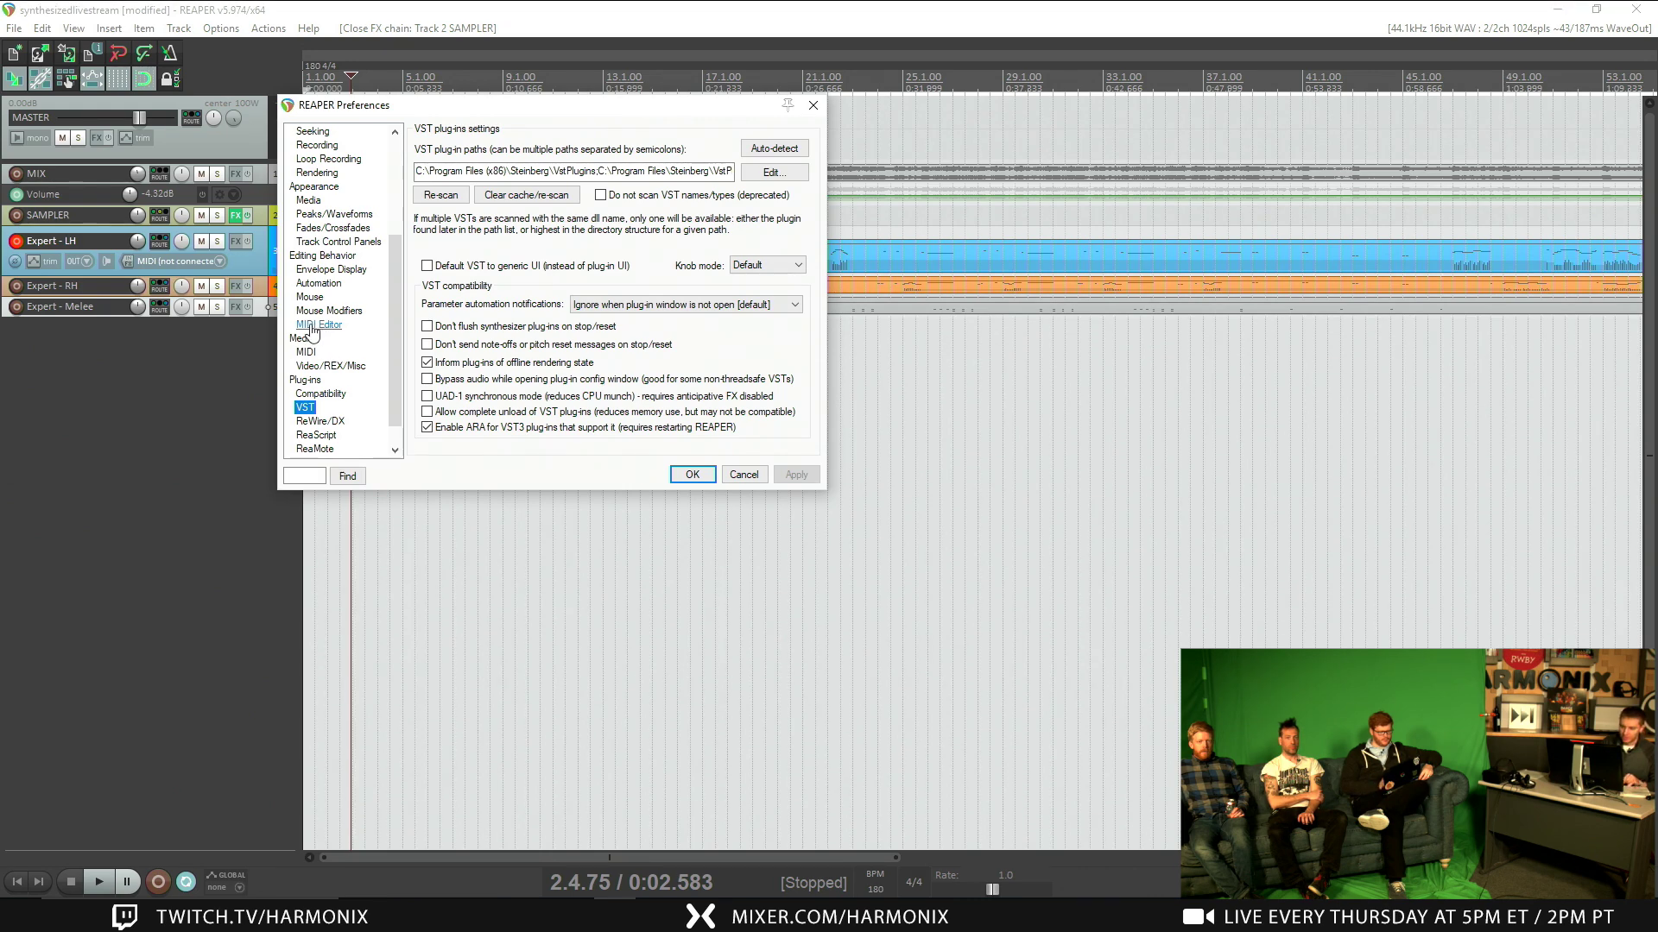
scroll(324, 395, up, 1)
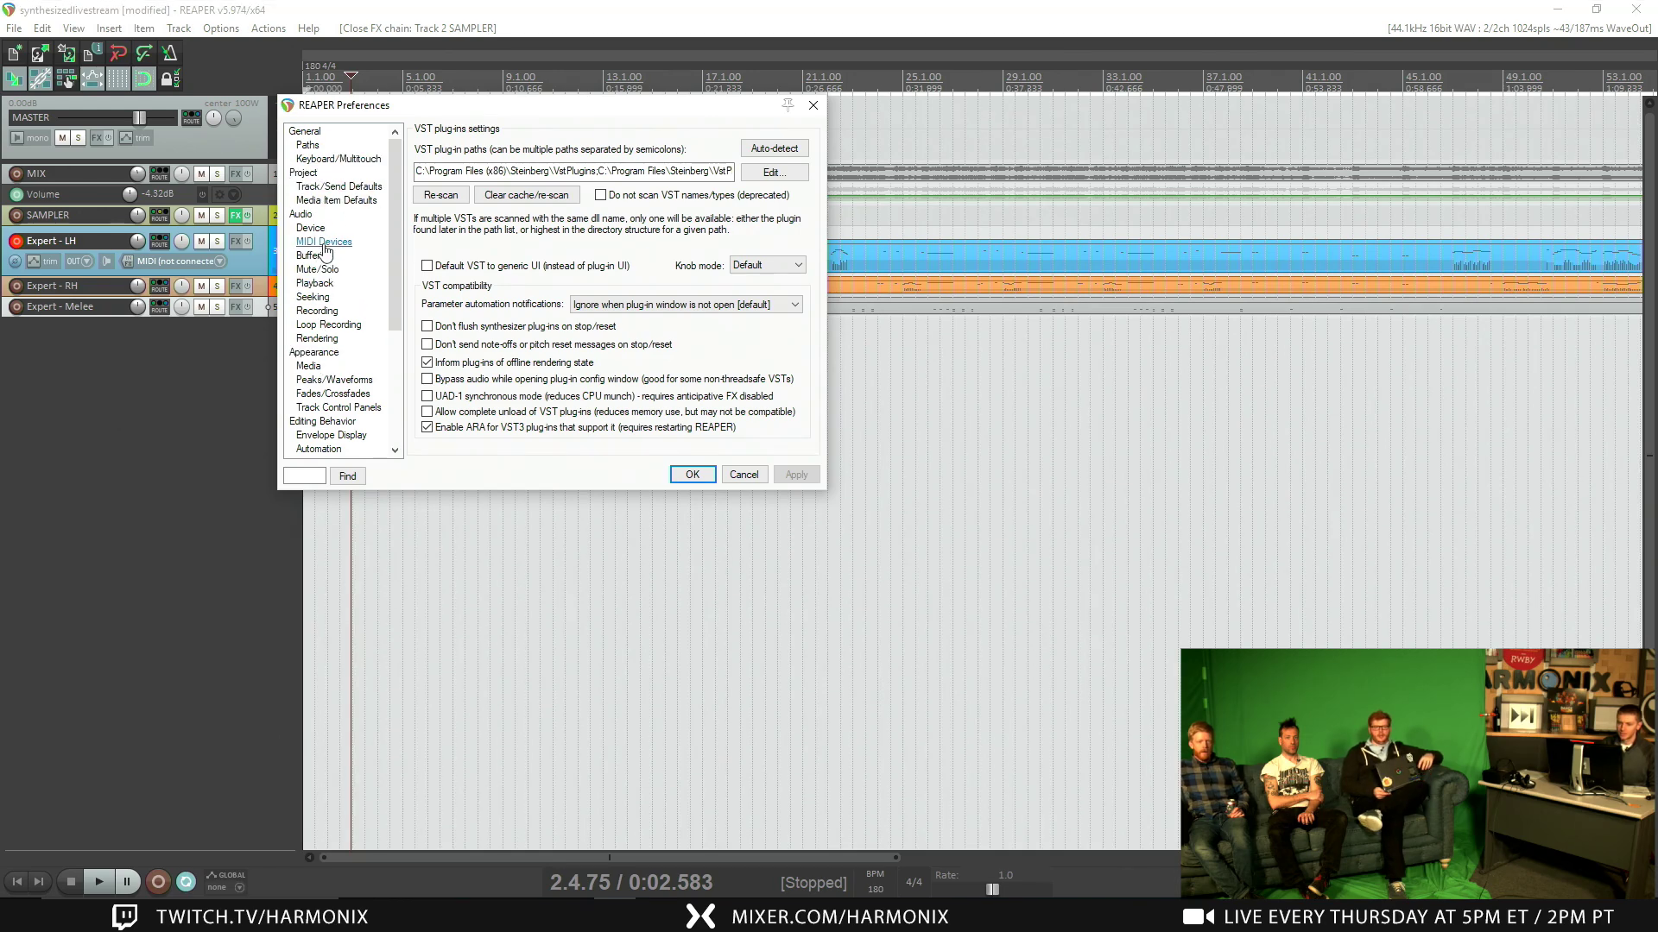
click(305, 132)
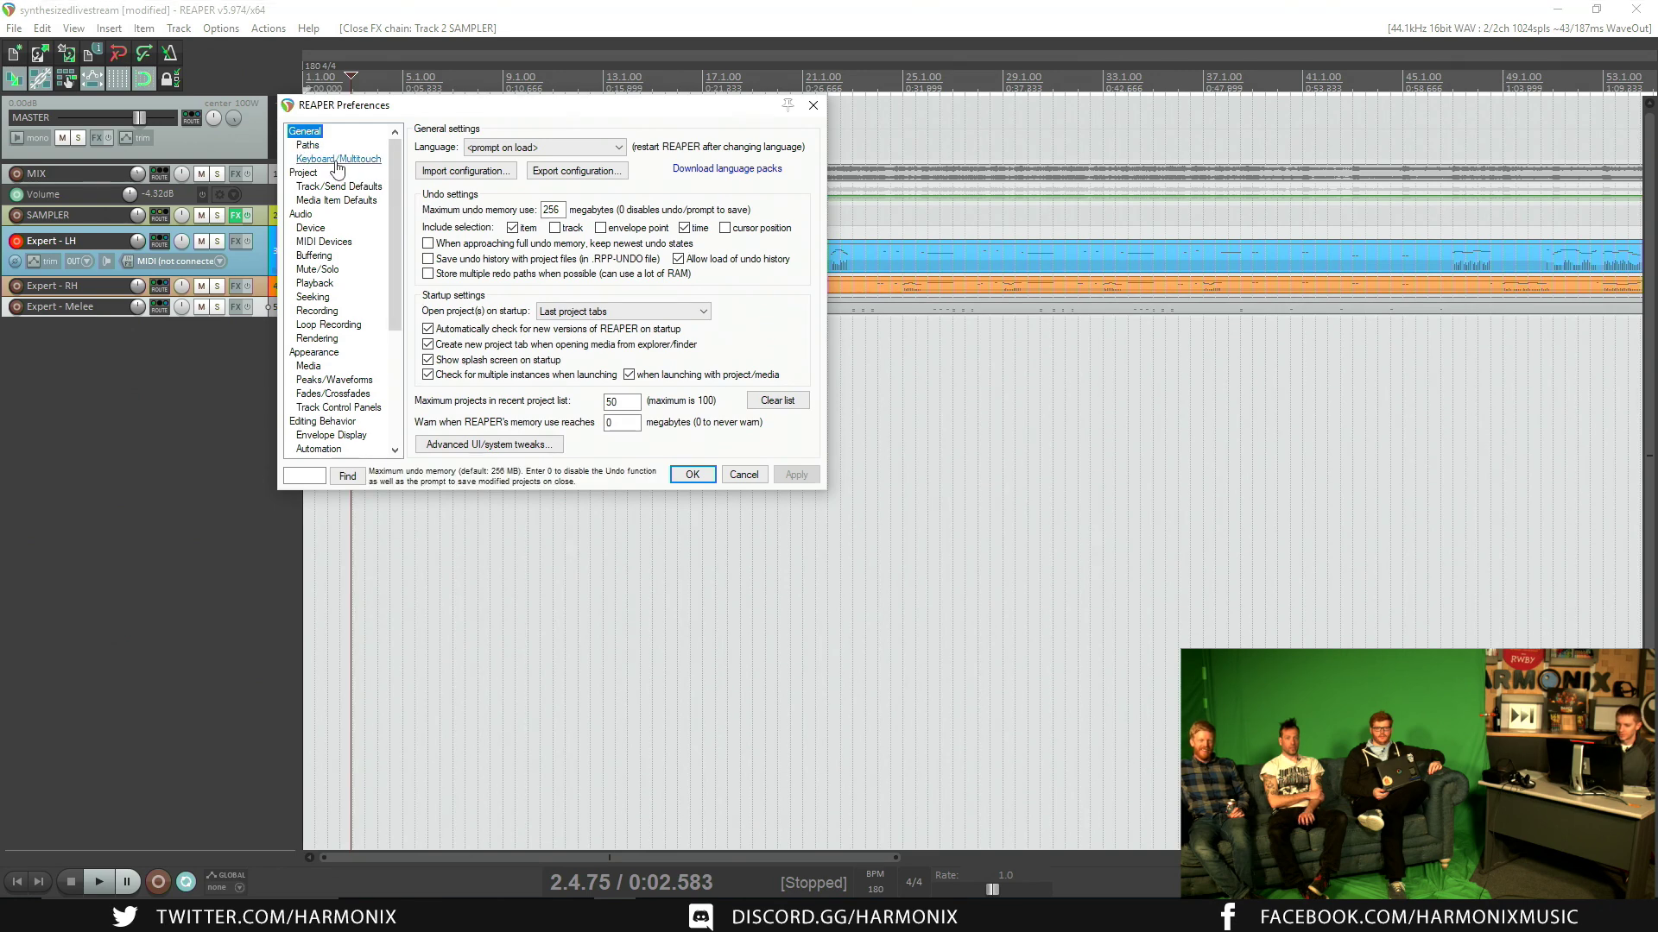
scroll(336, 307, down, 3)
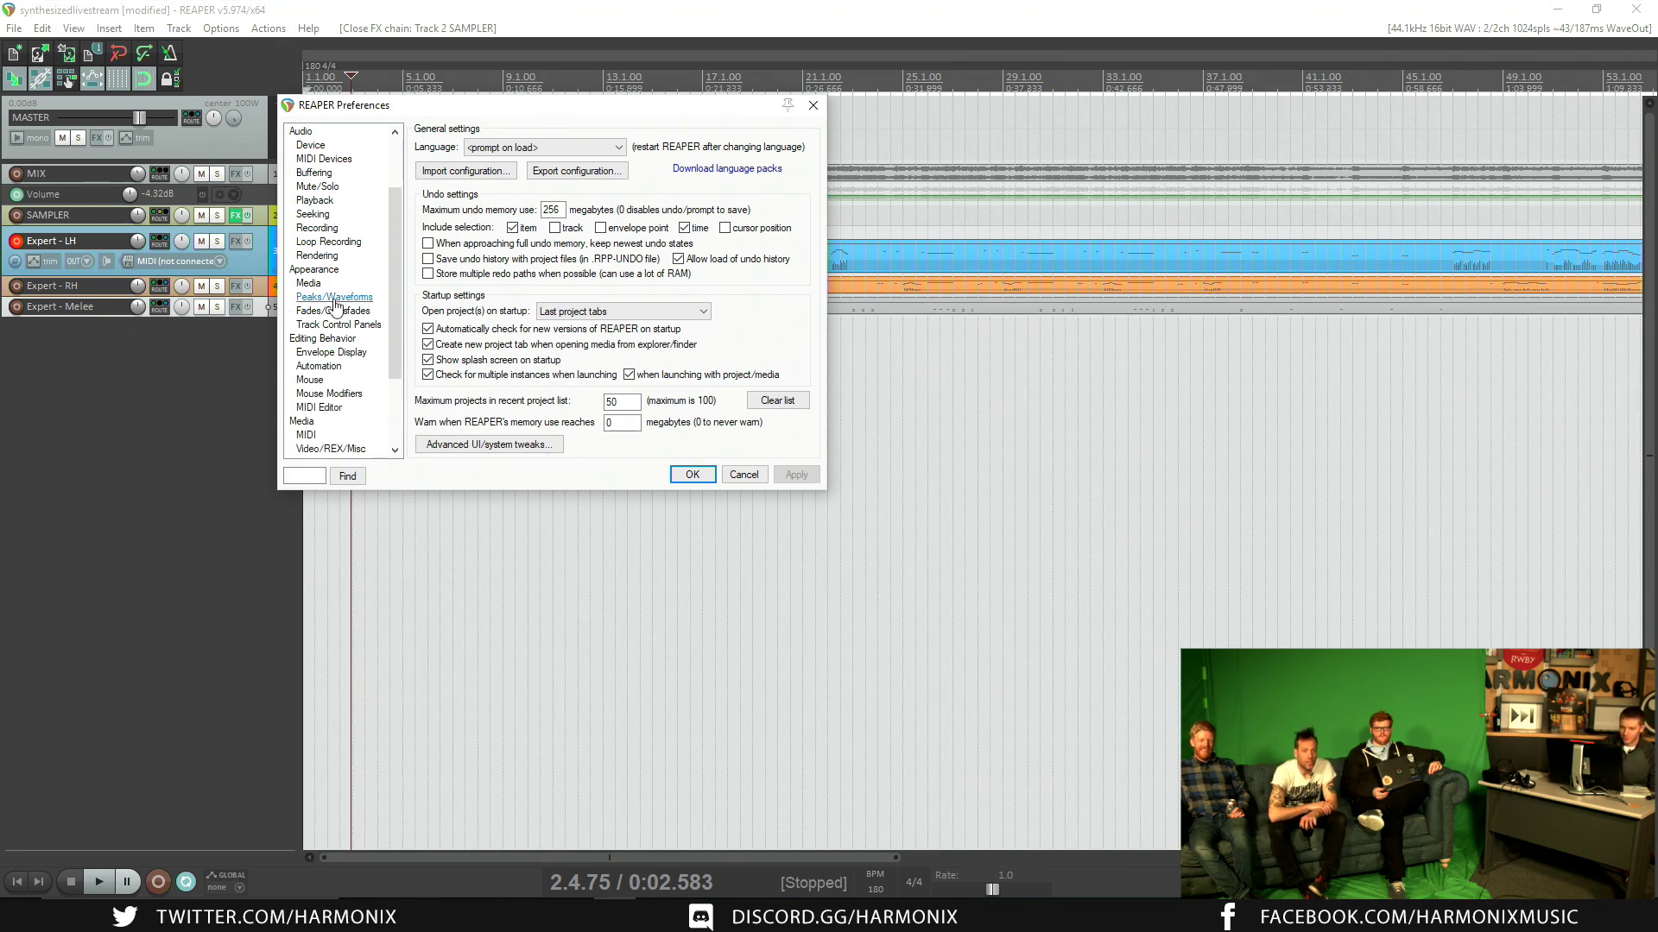
click(306, 394)
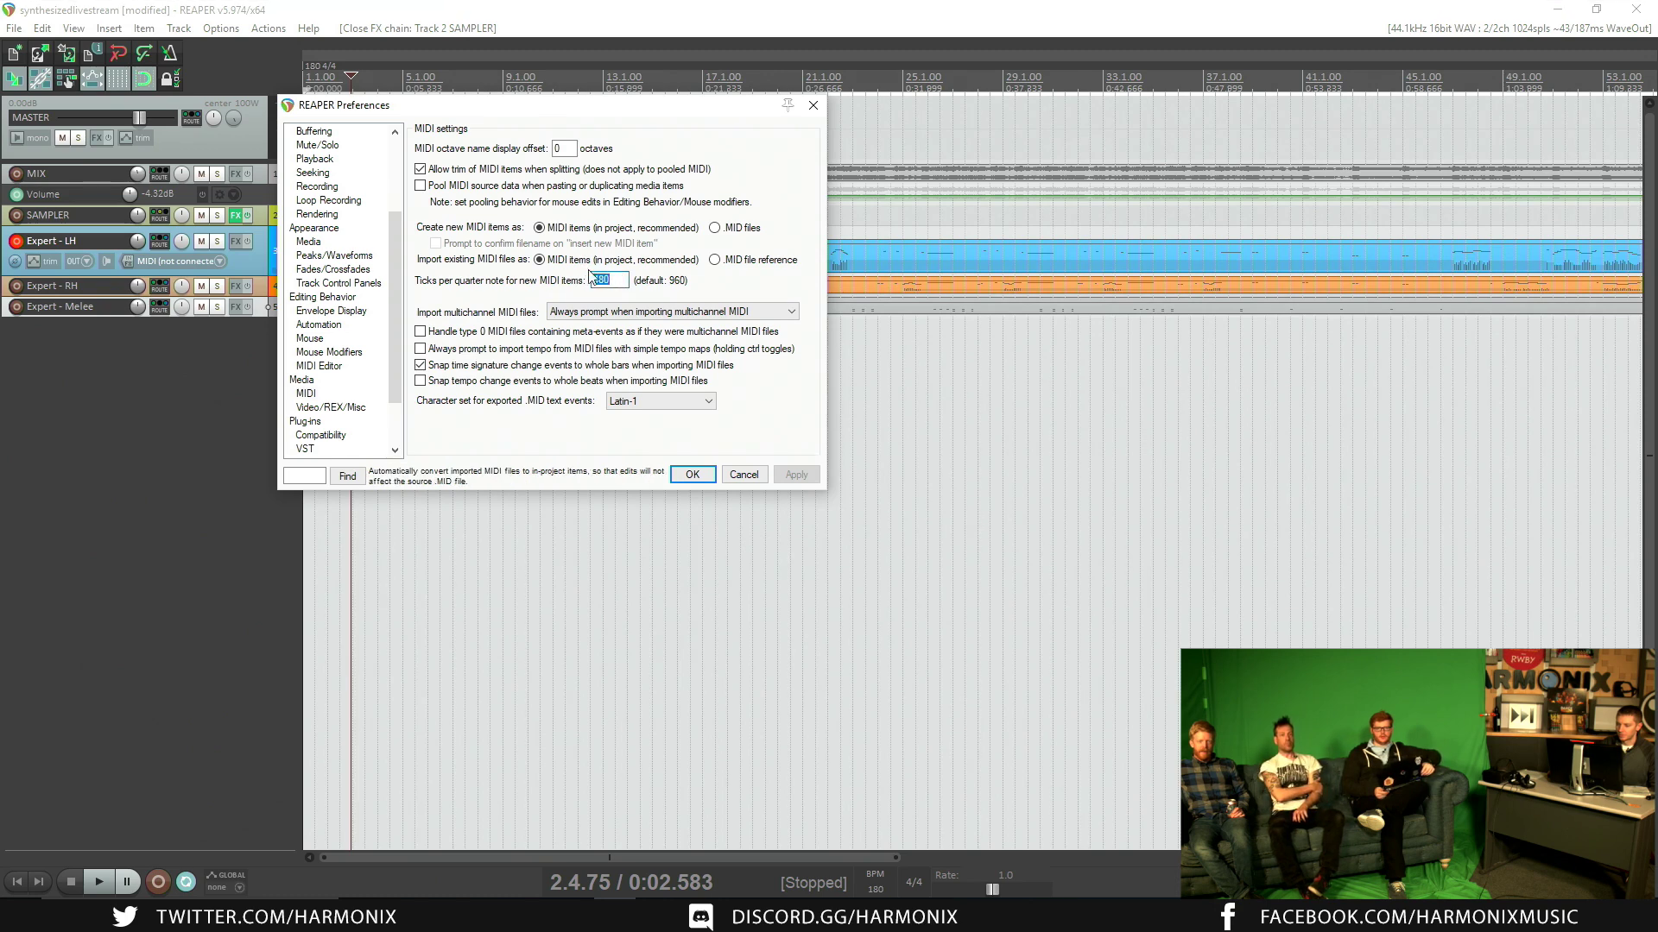
click(692, 475)
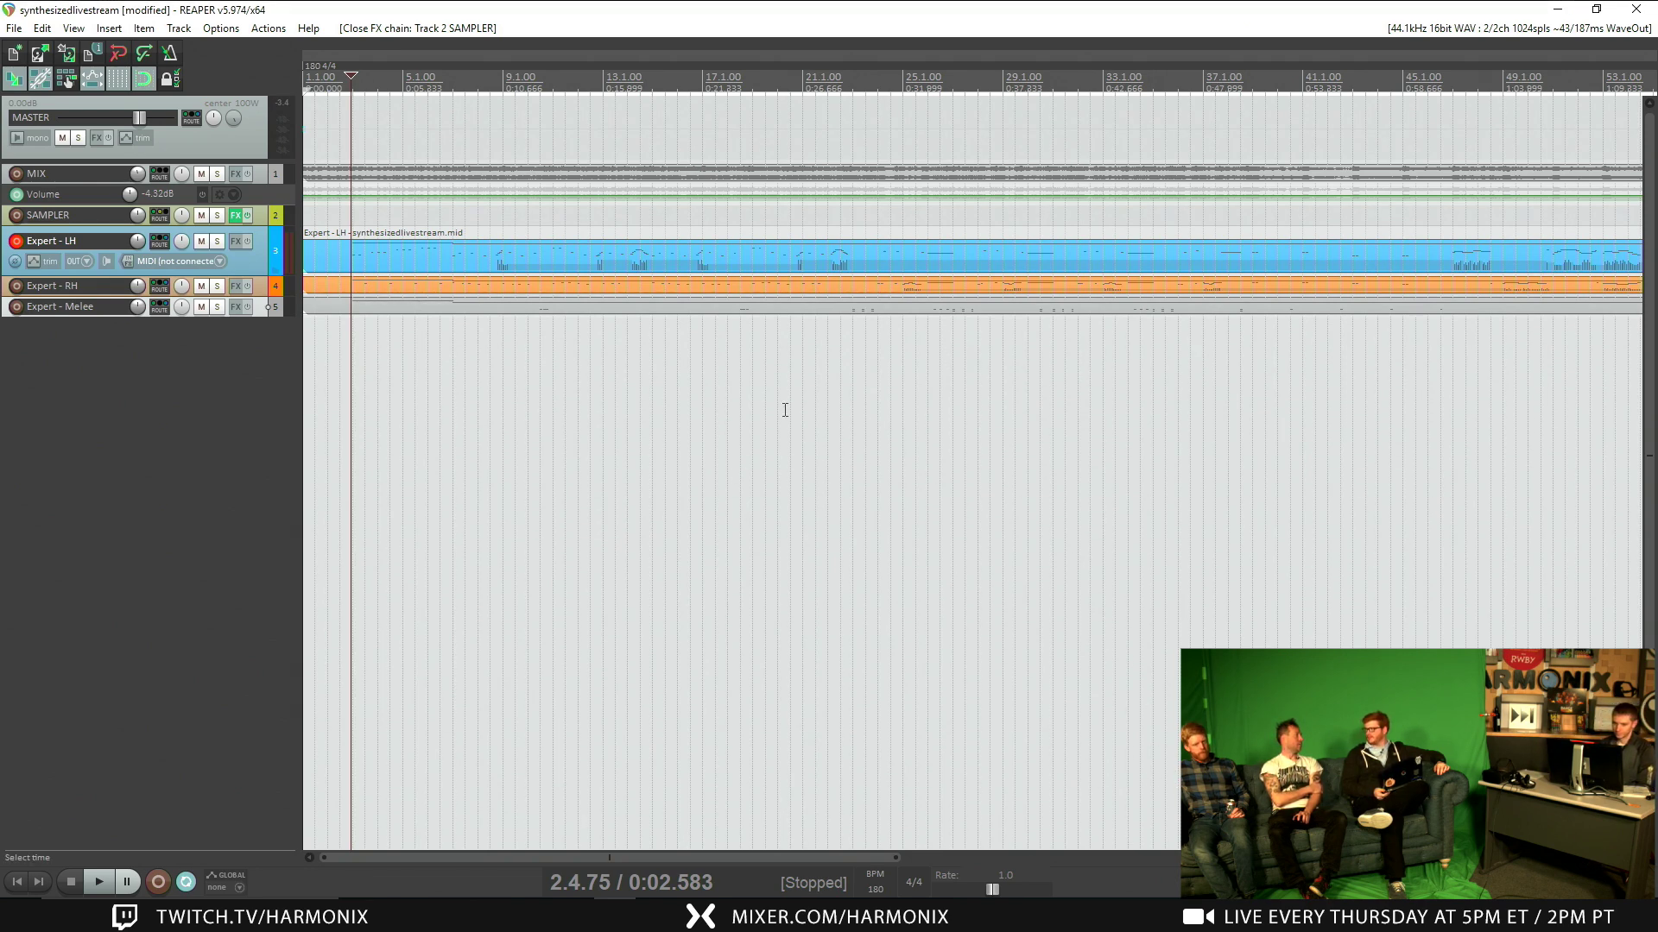
scroll(404, 335, up, 1)
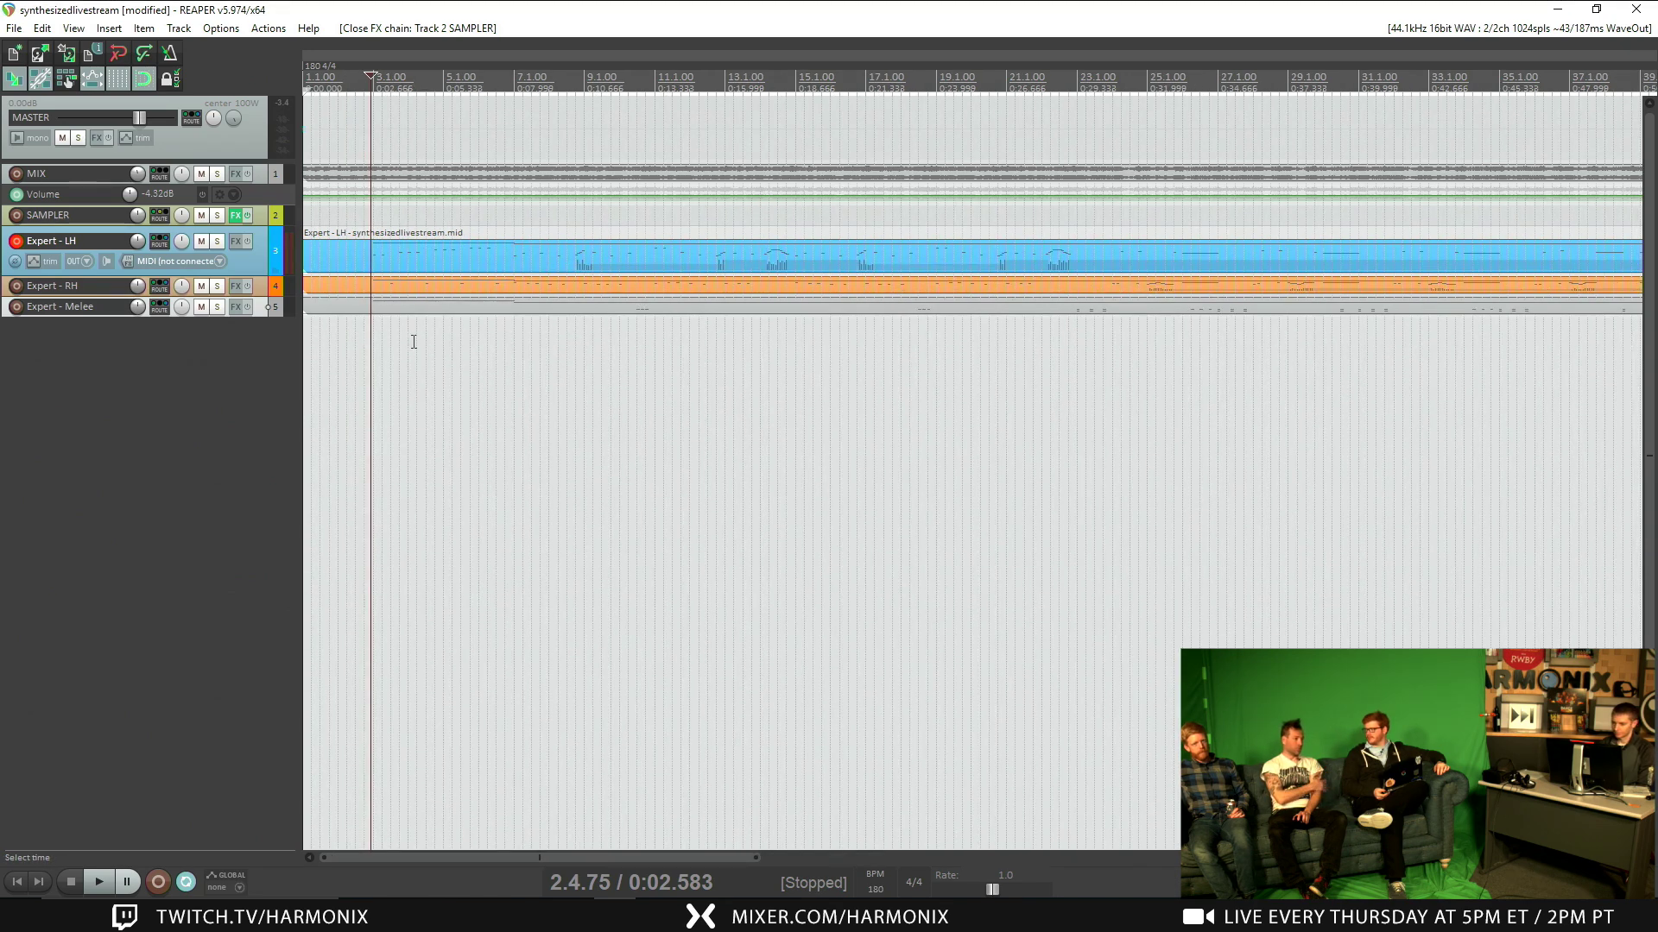
Step: Place the edit cursor at measure 3 and compare the MIX waveform with the first notes of the Expert tracks
scroll(416, 338, up, 6)
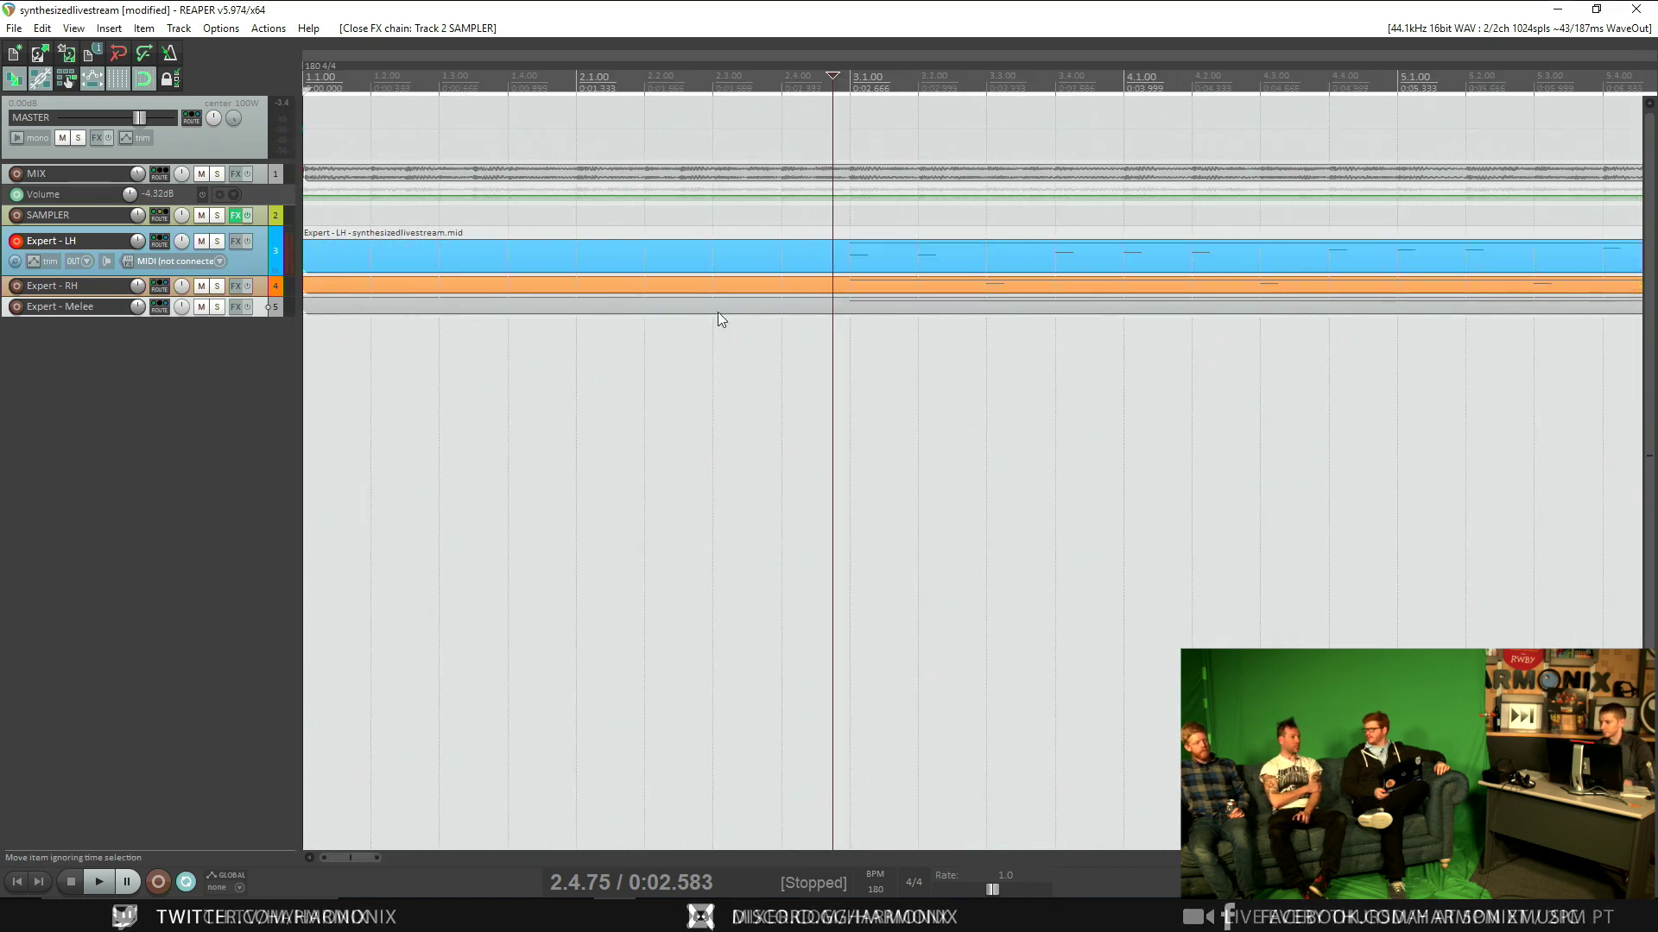
click(852, 78)
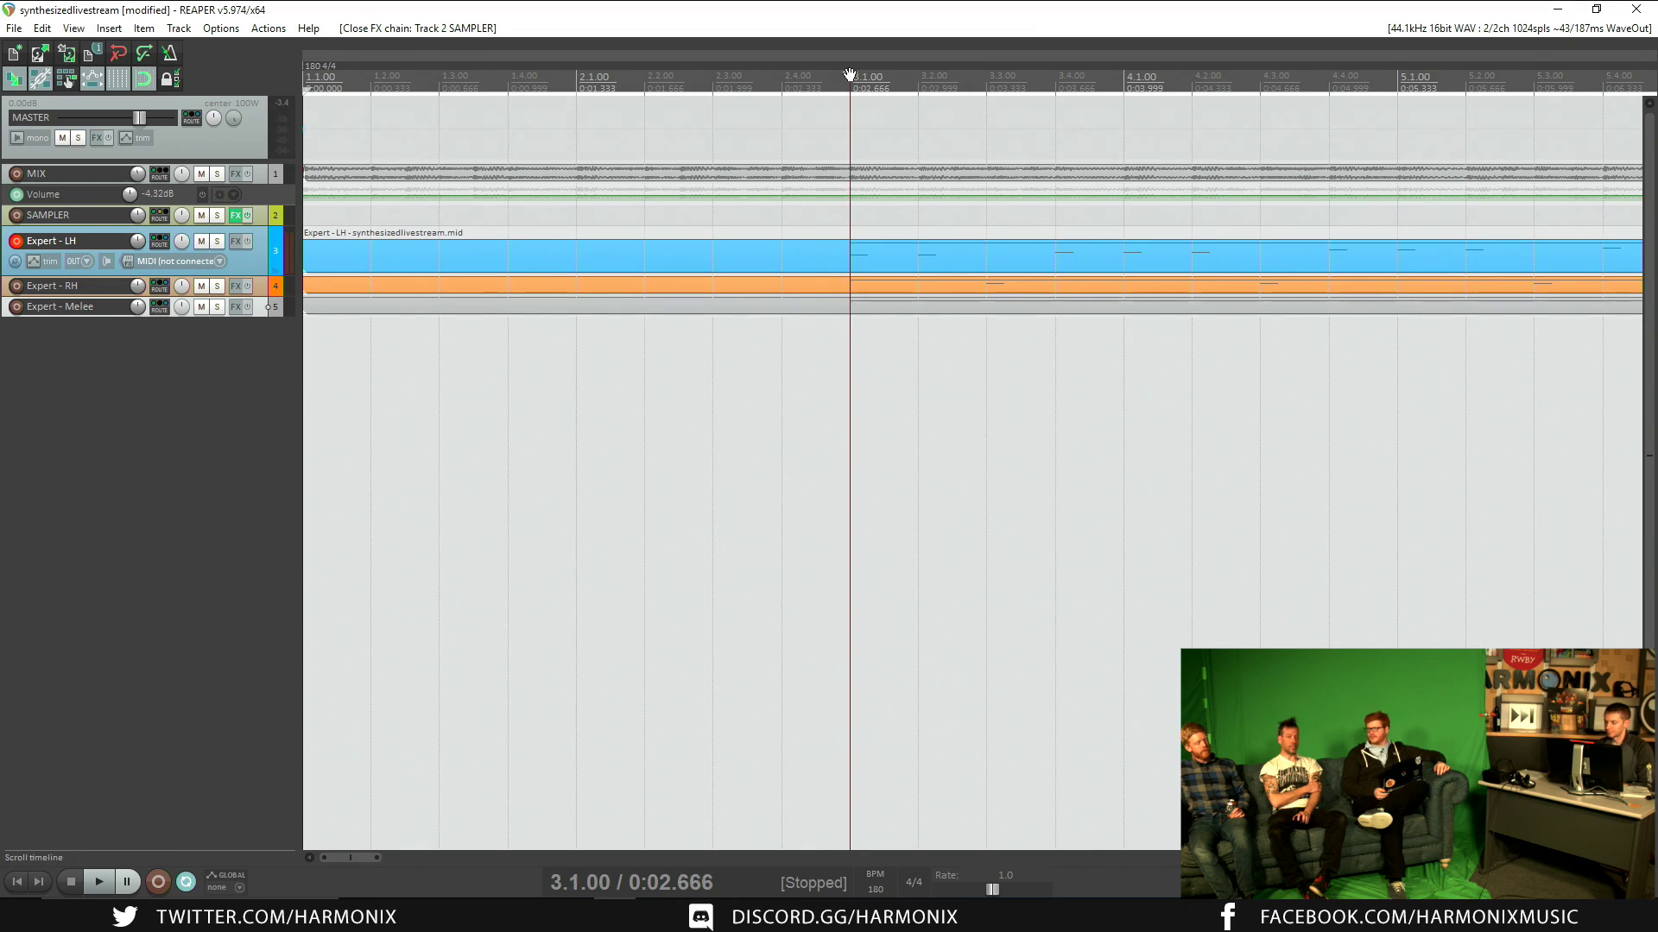
scroll(959, 242, up, 2)
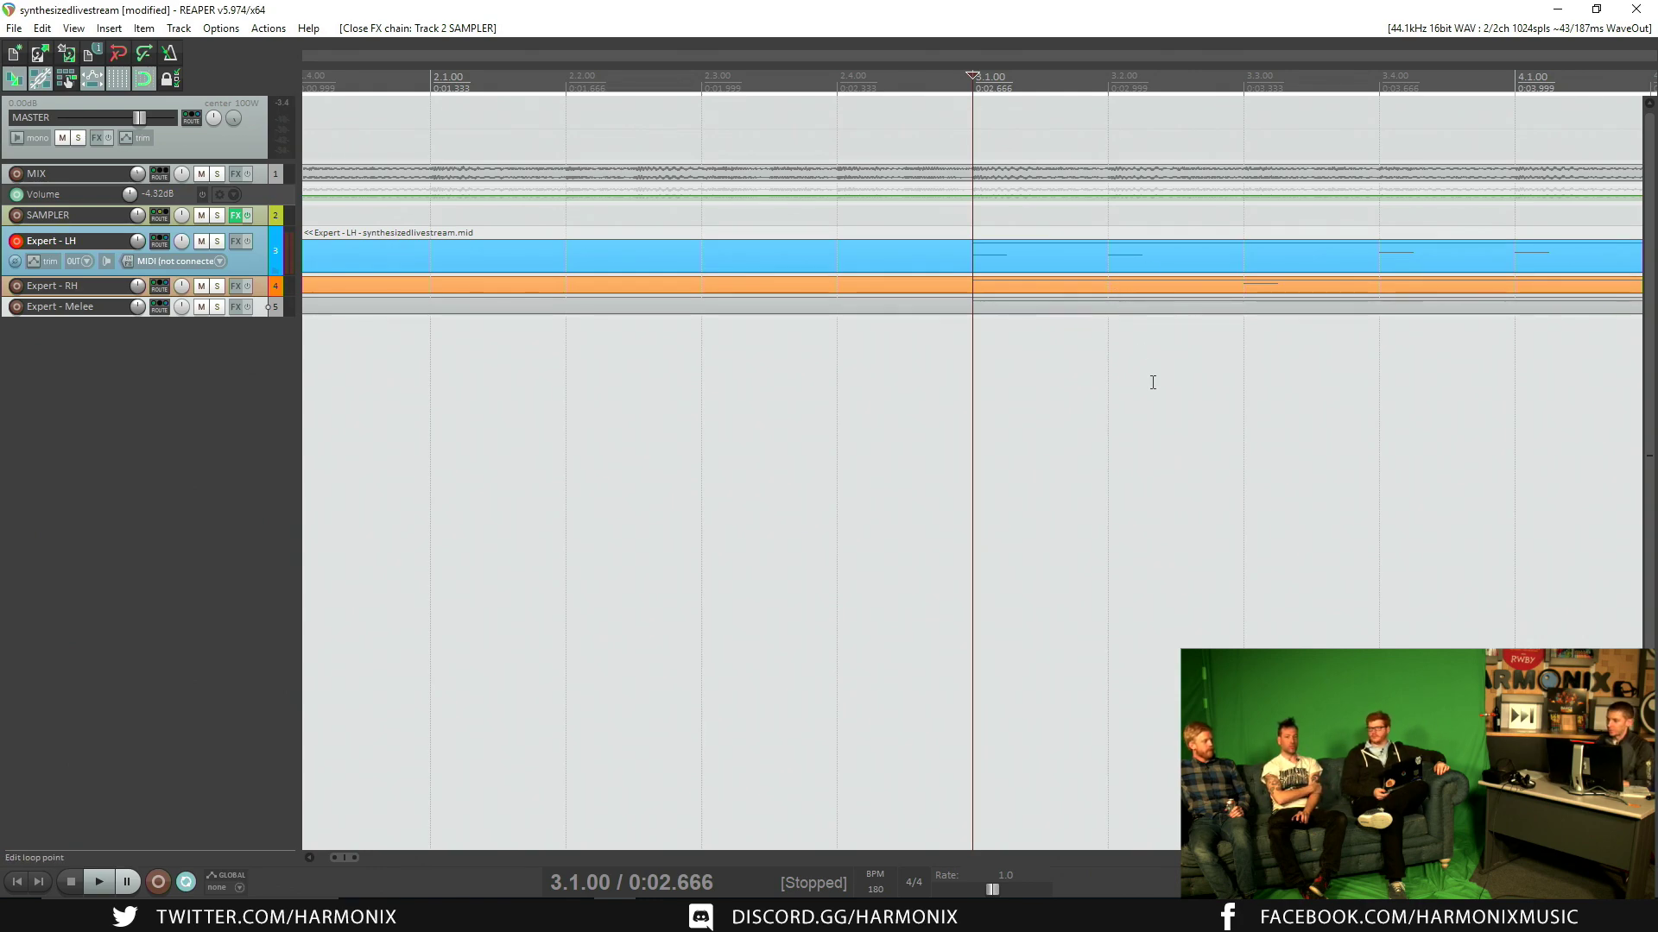
scroll(1147, 381, up, 3)
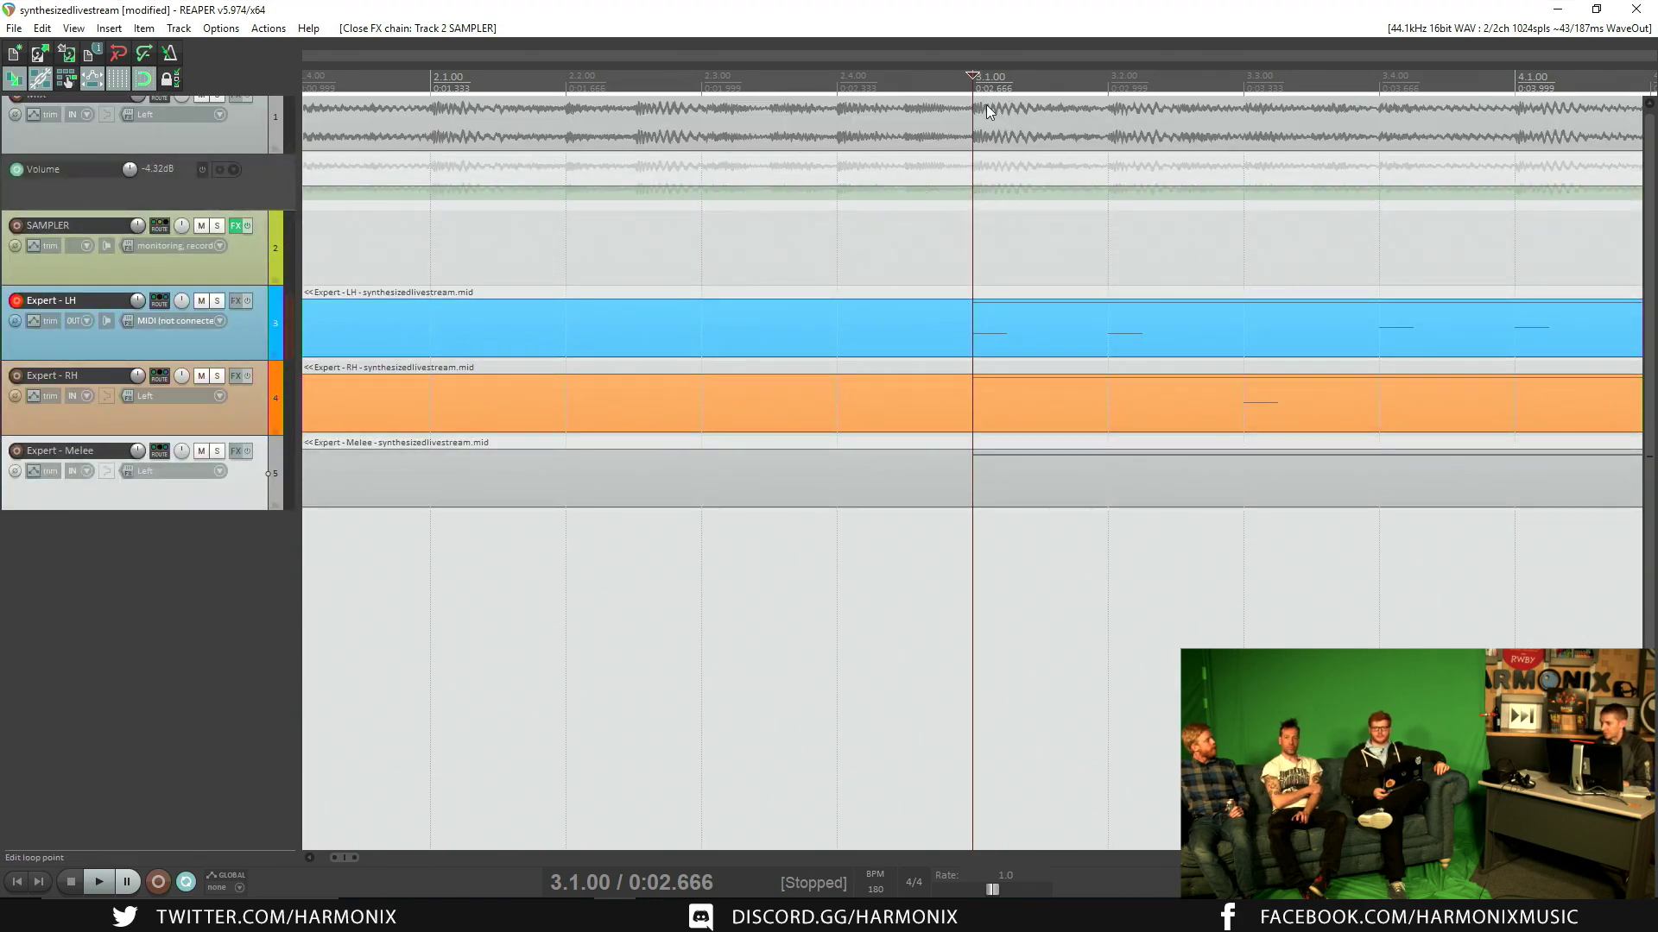
scroll(993, 137, up, 2)
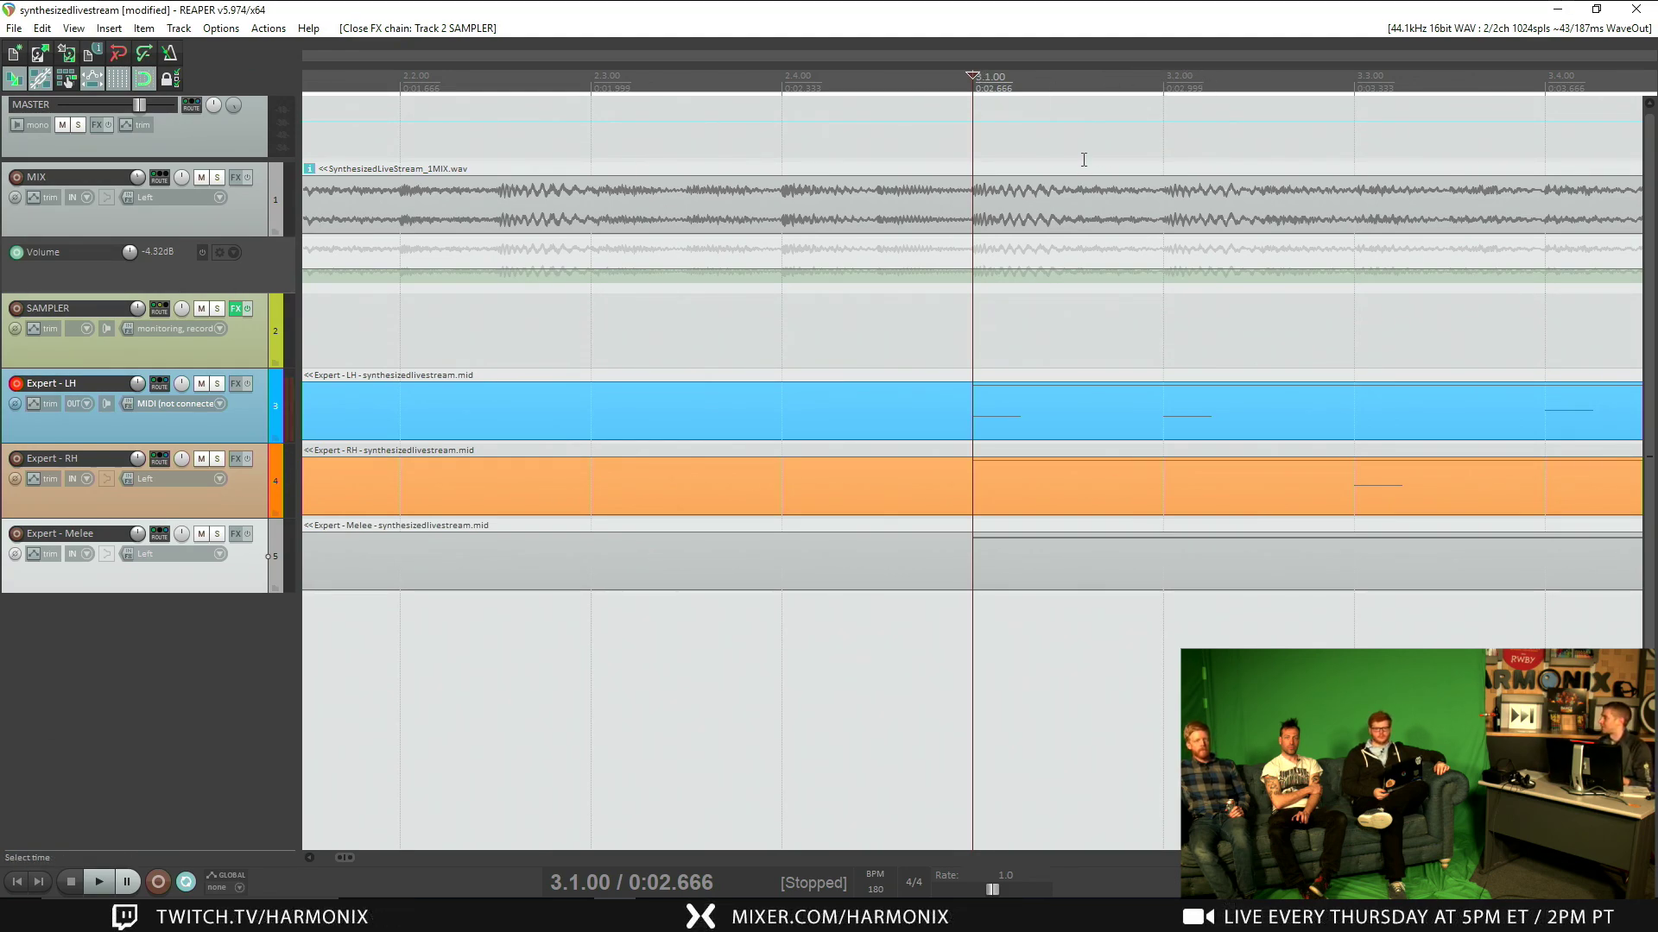
scroll(1059, 189, down, 1)
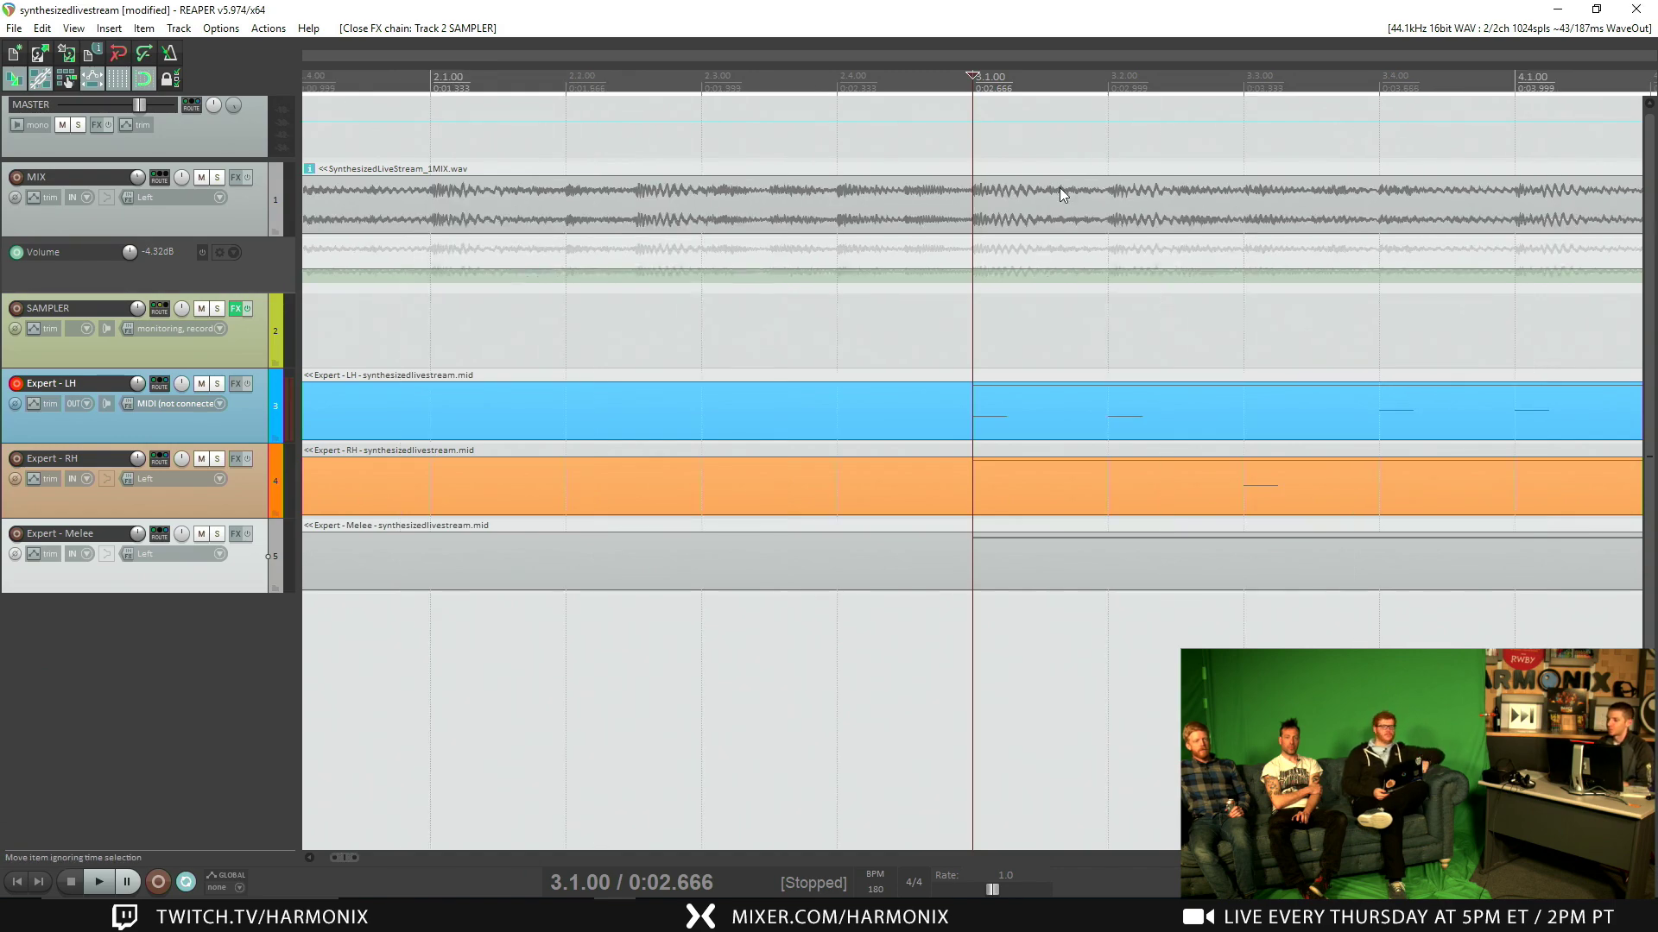
scroll(1093, 225, down, 2)
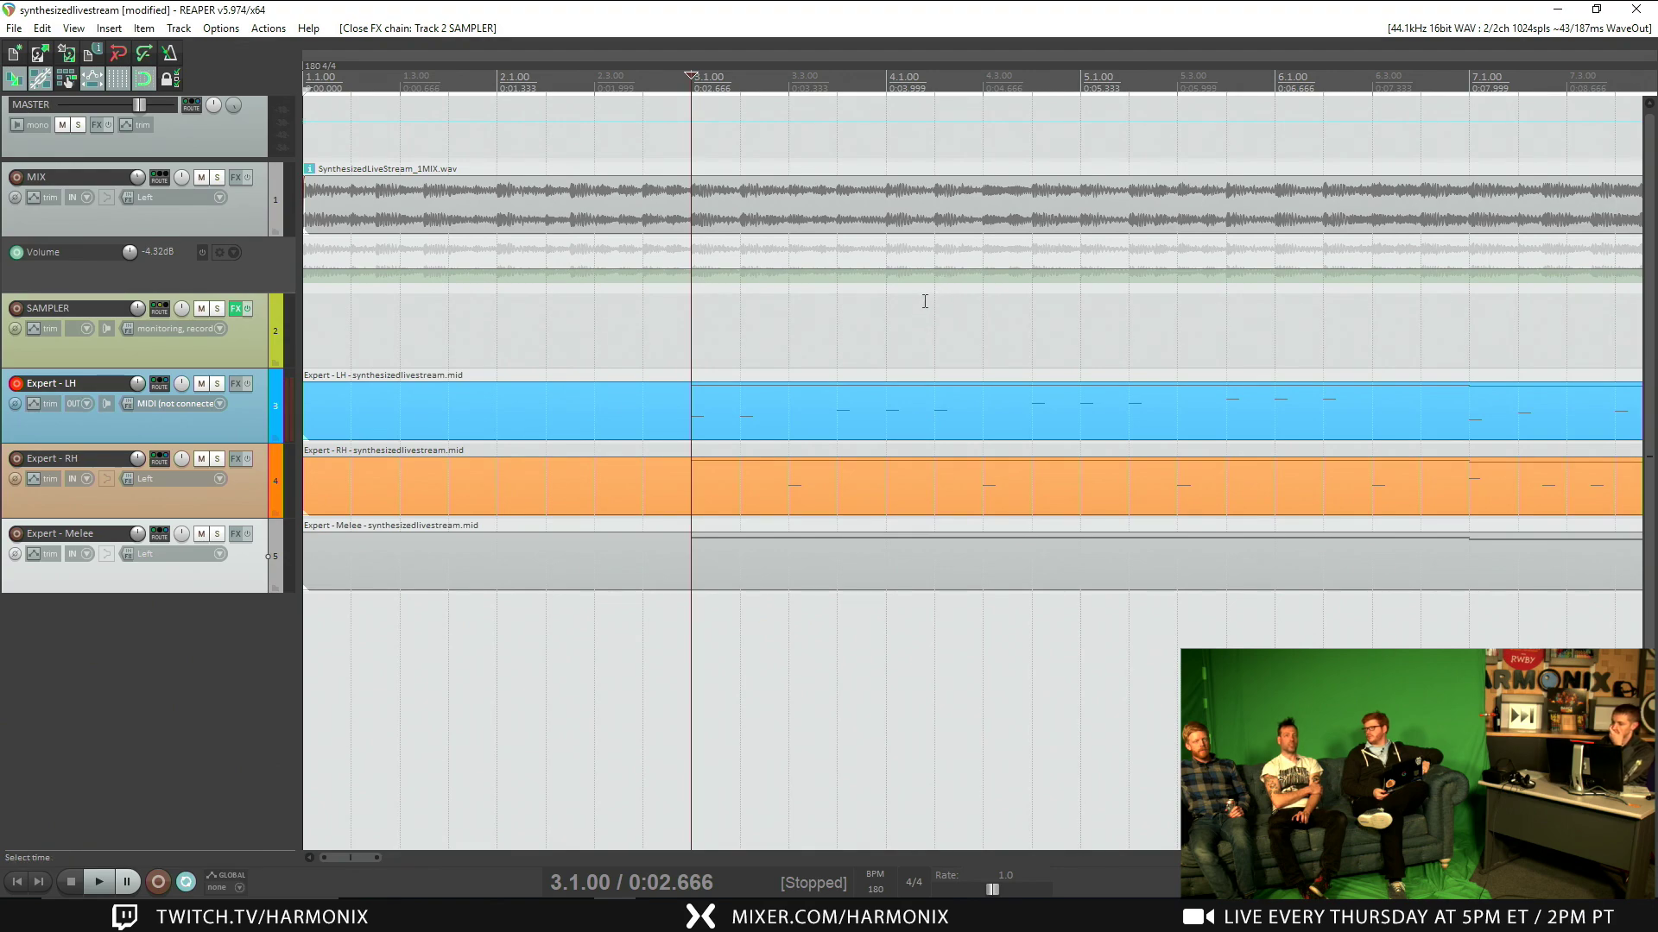
scroll(925, 301, up, 2)
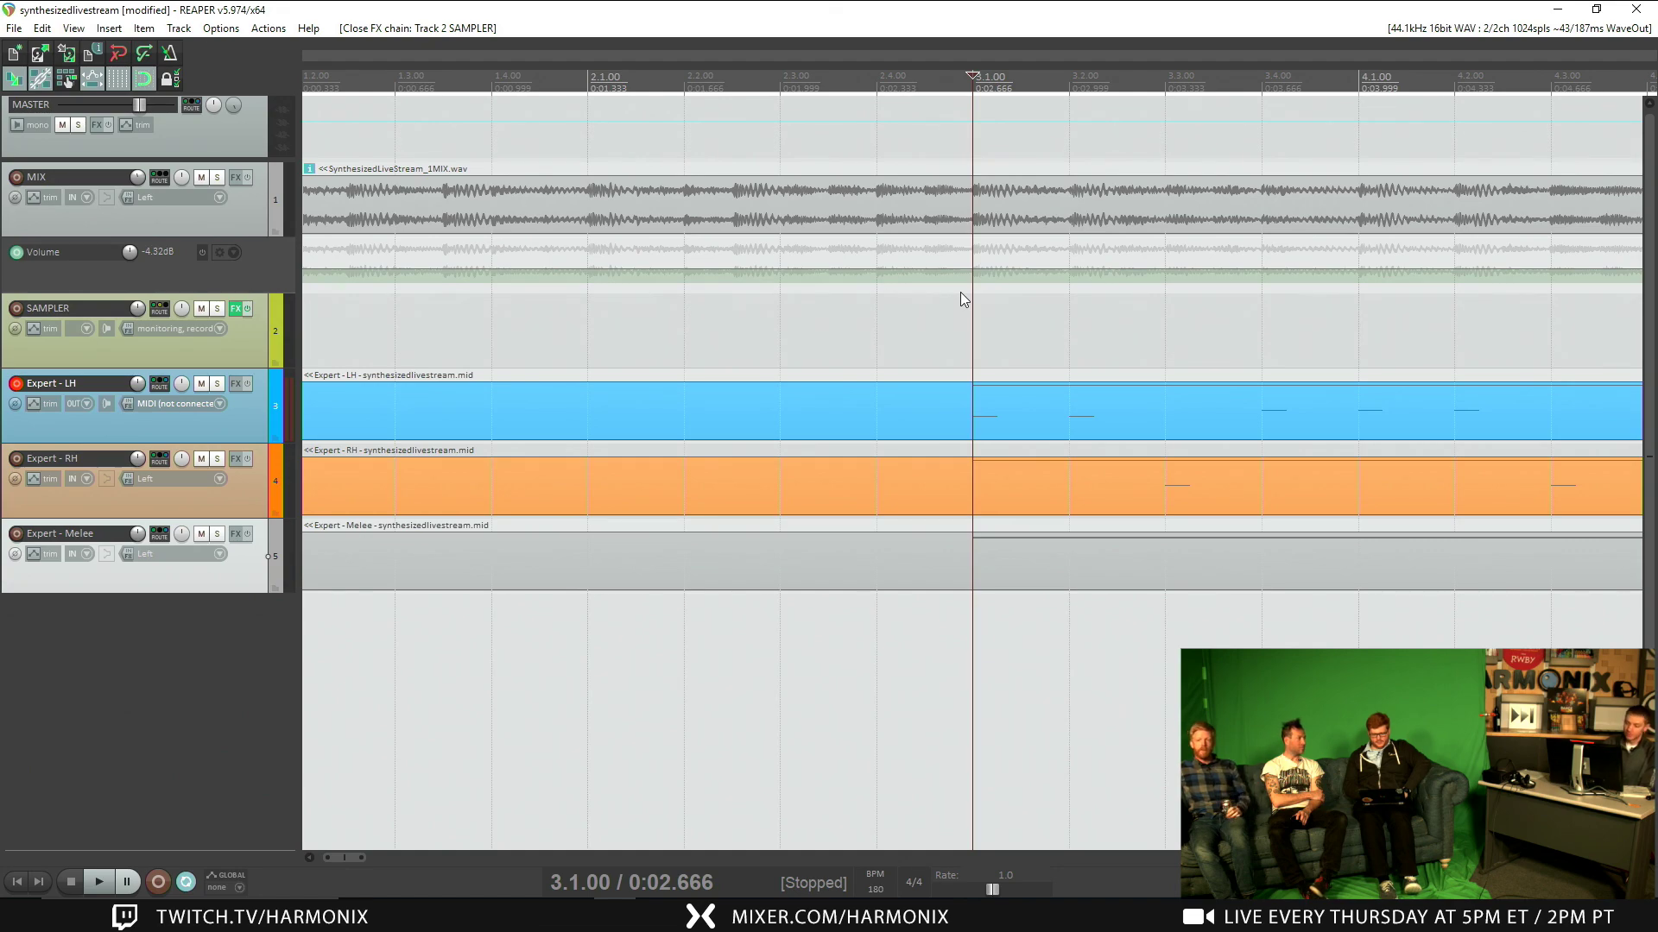
Step: Audition the MIX track soloed from the project start, stop, and return the cursor to measure 3 with solo off
click(217, 176)
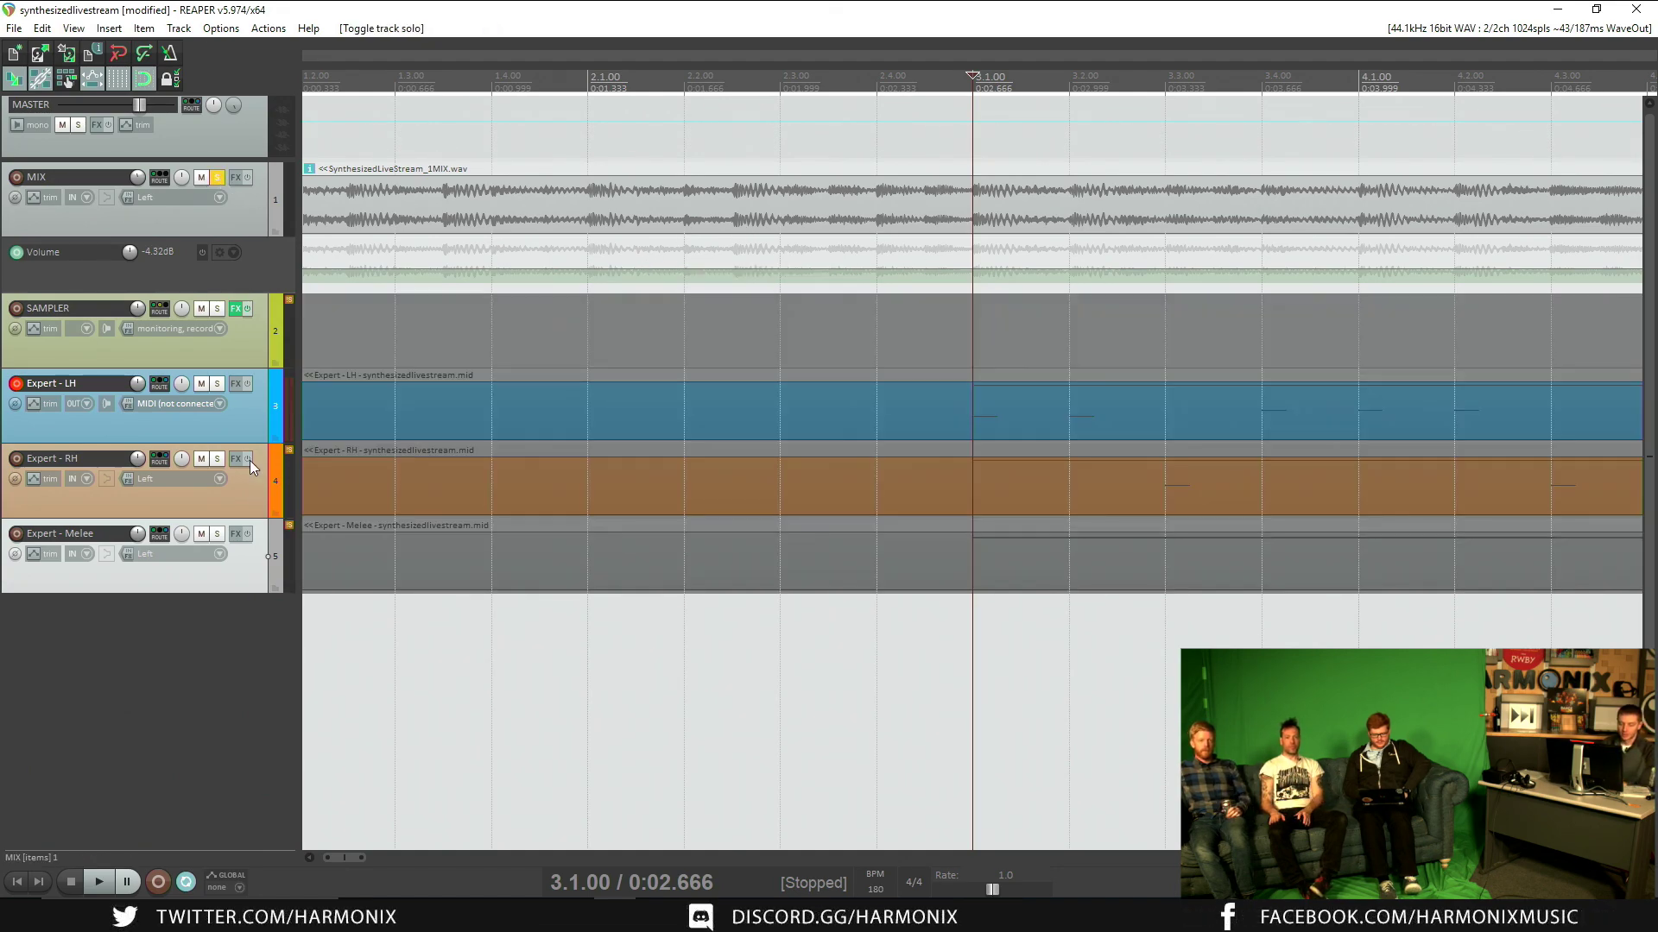
click(15, 884)
click(97, 879)
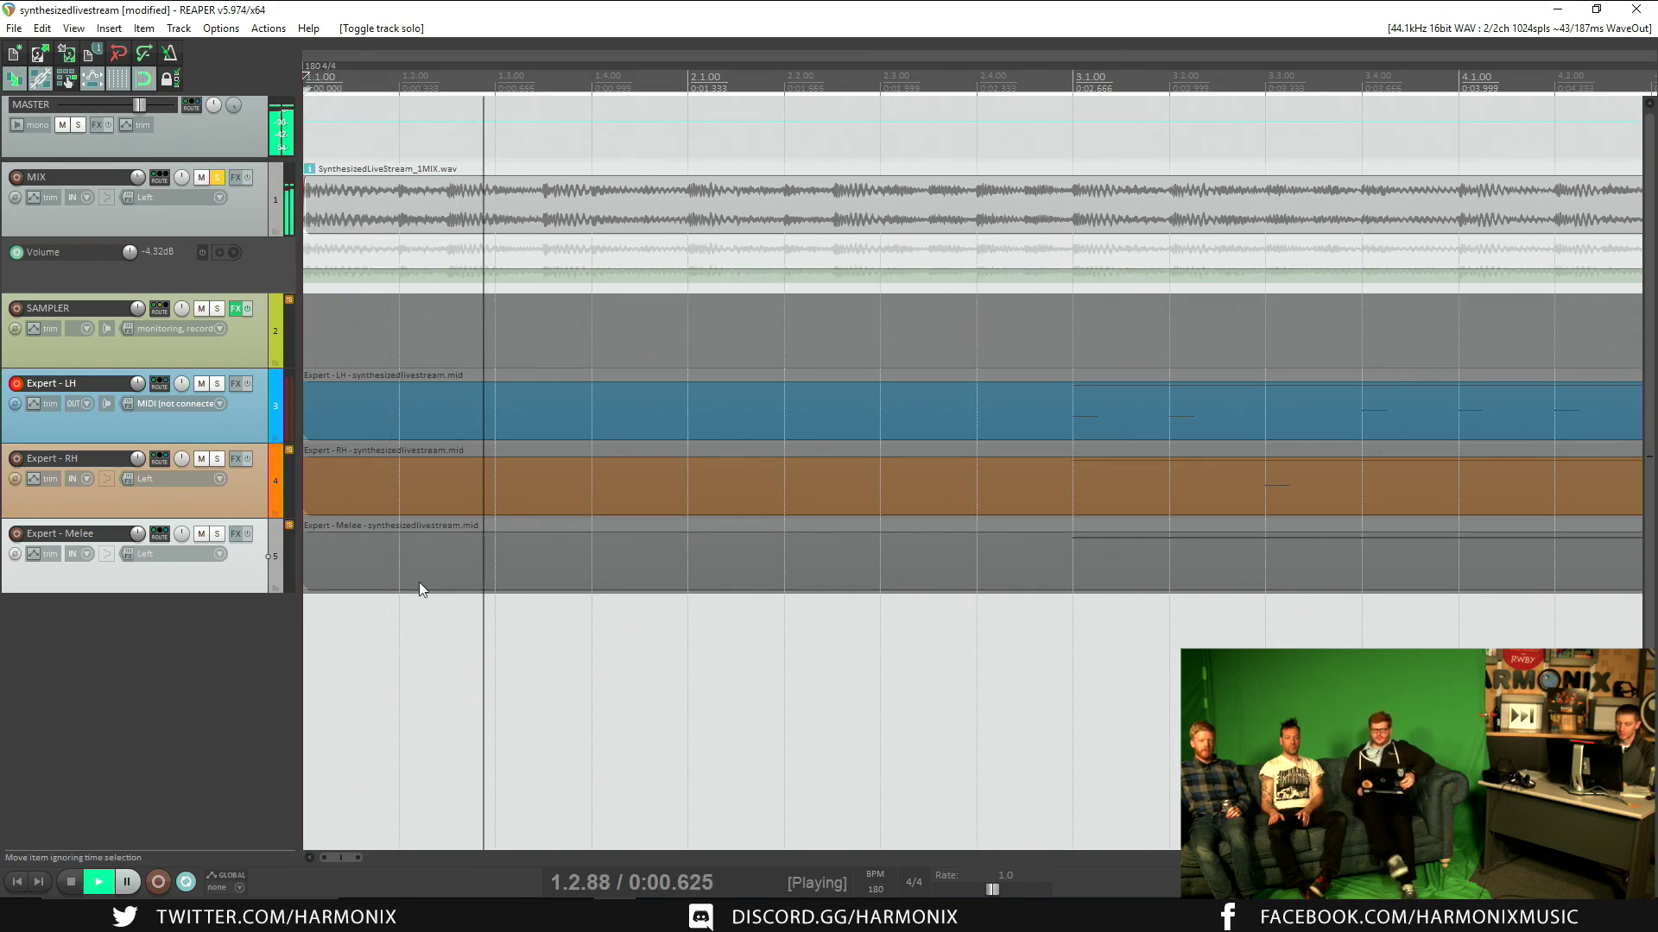
scroll(511, 552, down, 5)
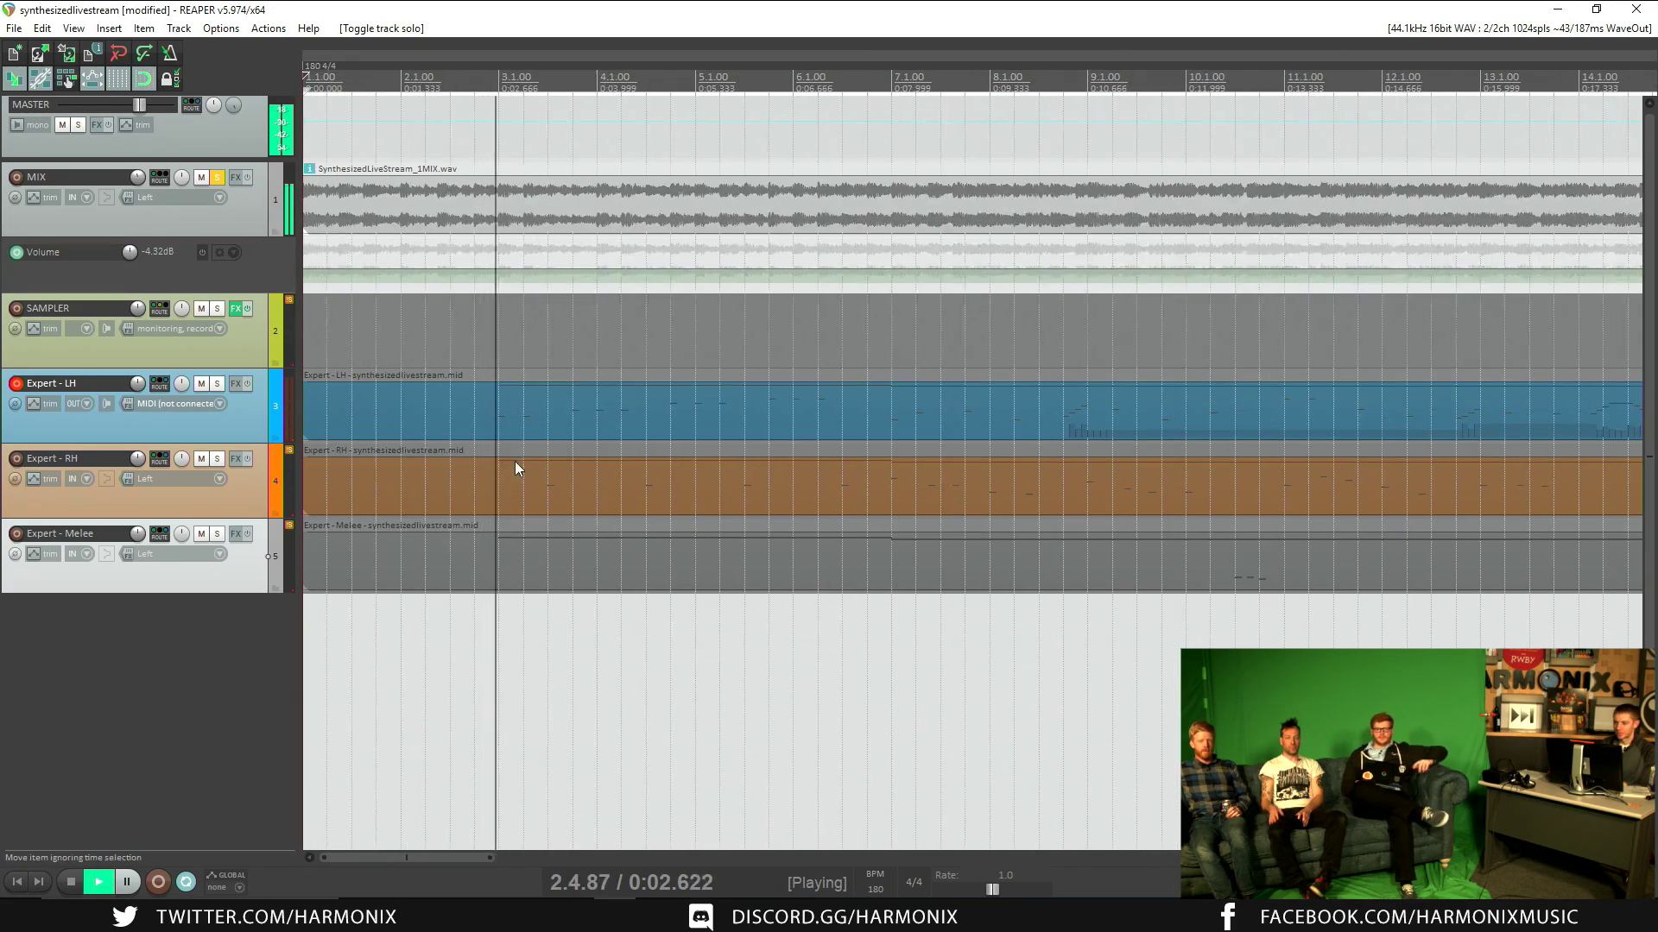
key(space)
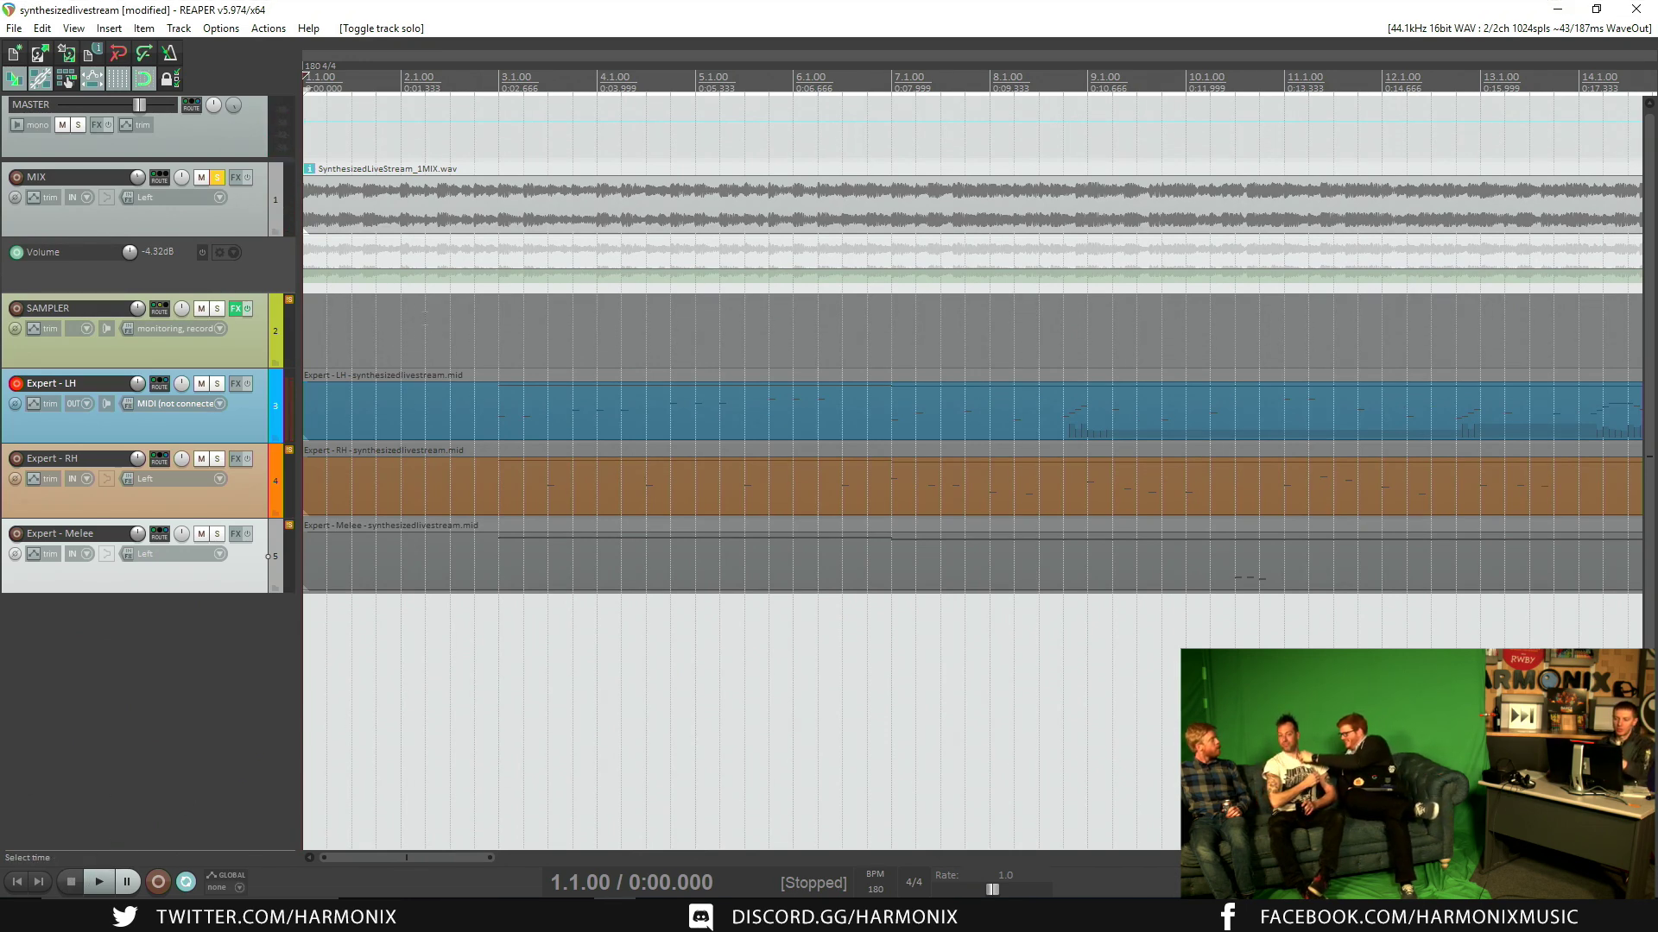
click(499, 82)
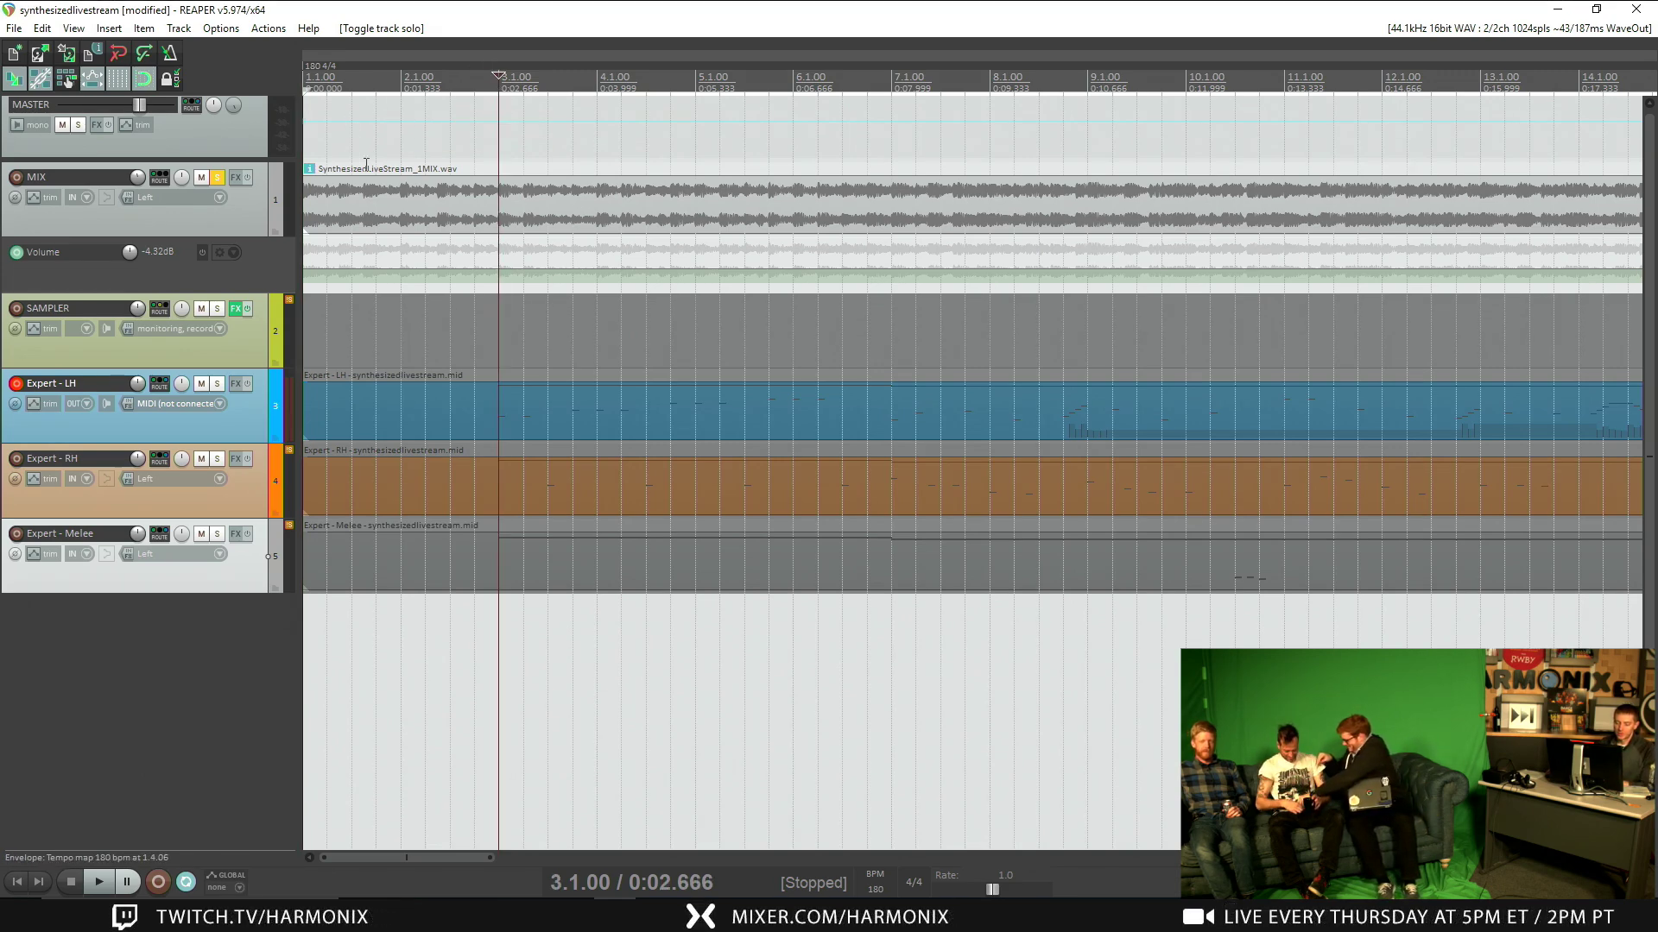
click(214, 177)
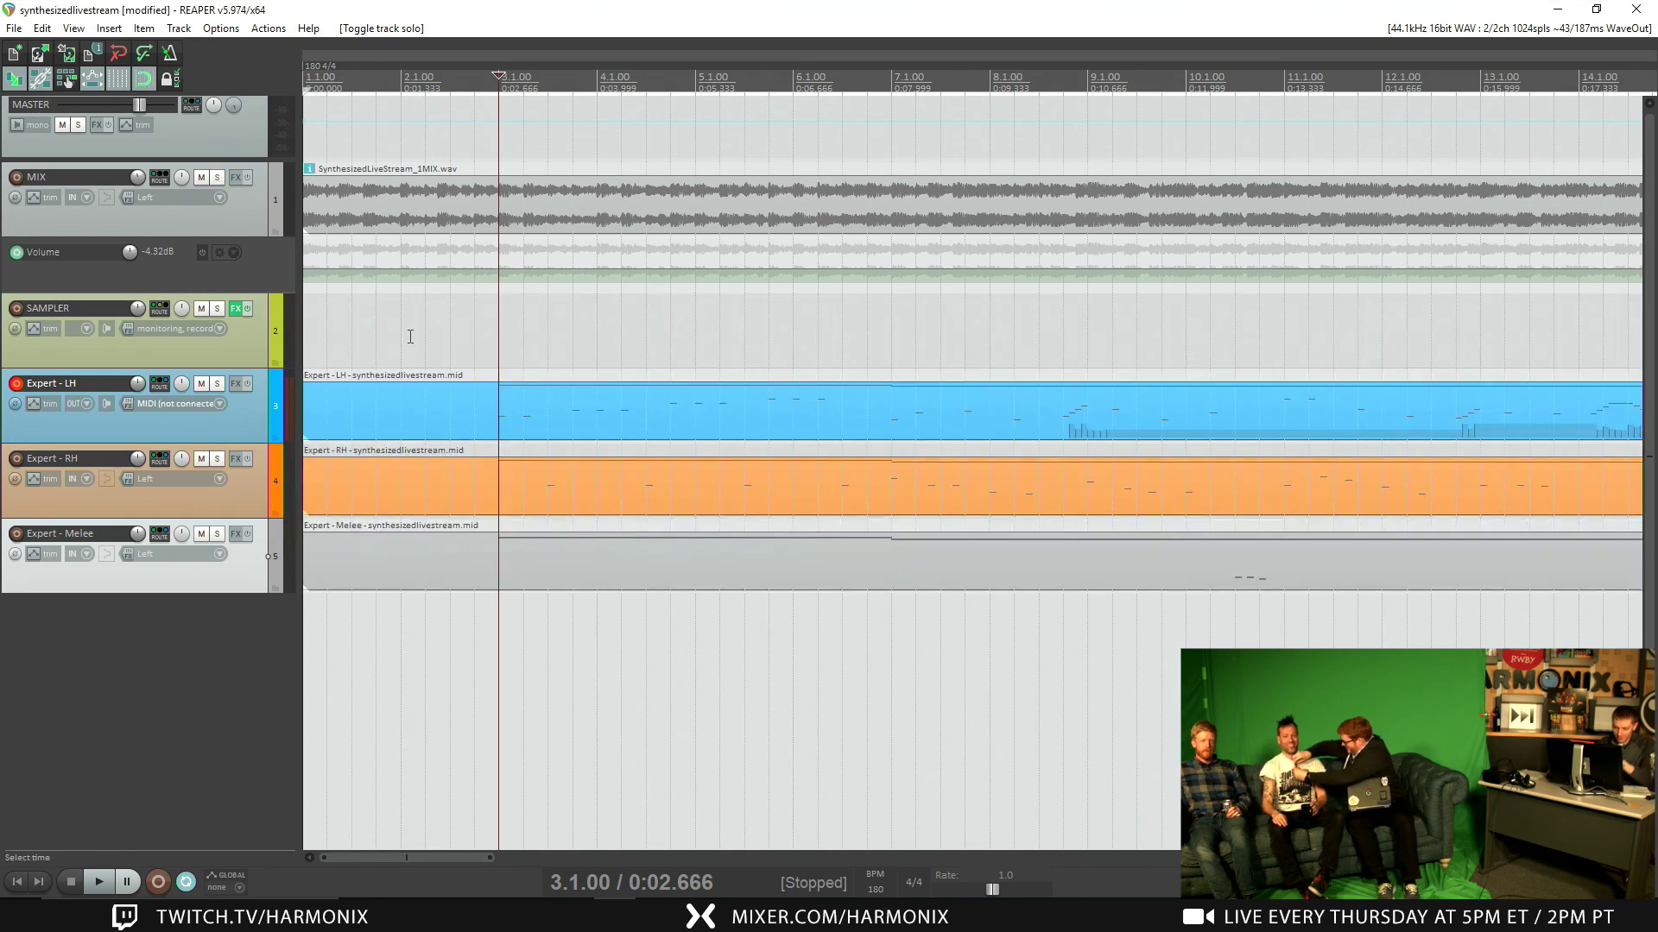
Step: Select the Expert - LH, Expert - RH and Expert - Melee items one after another to point them out
click(444, 403)
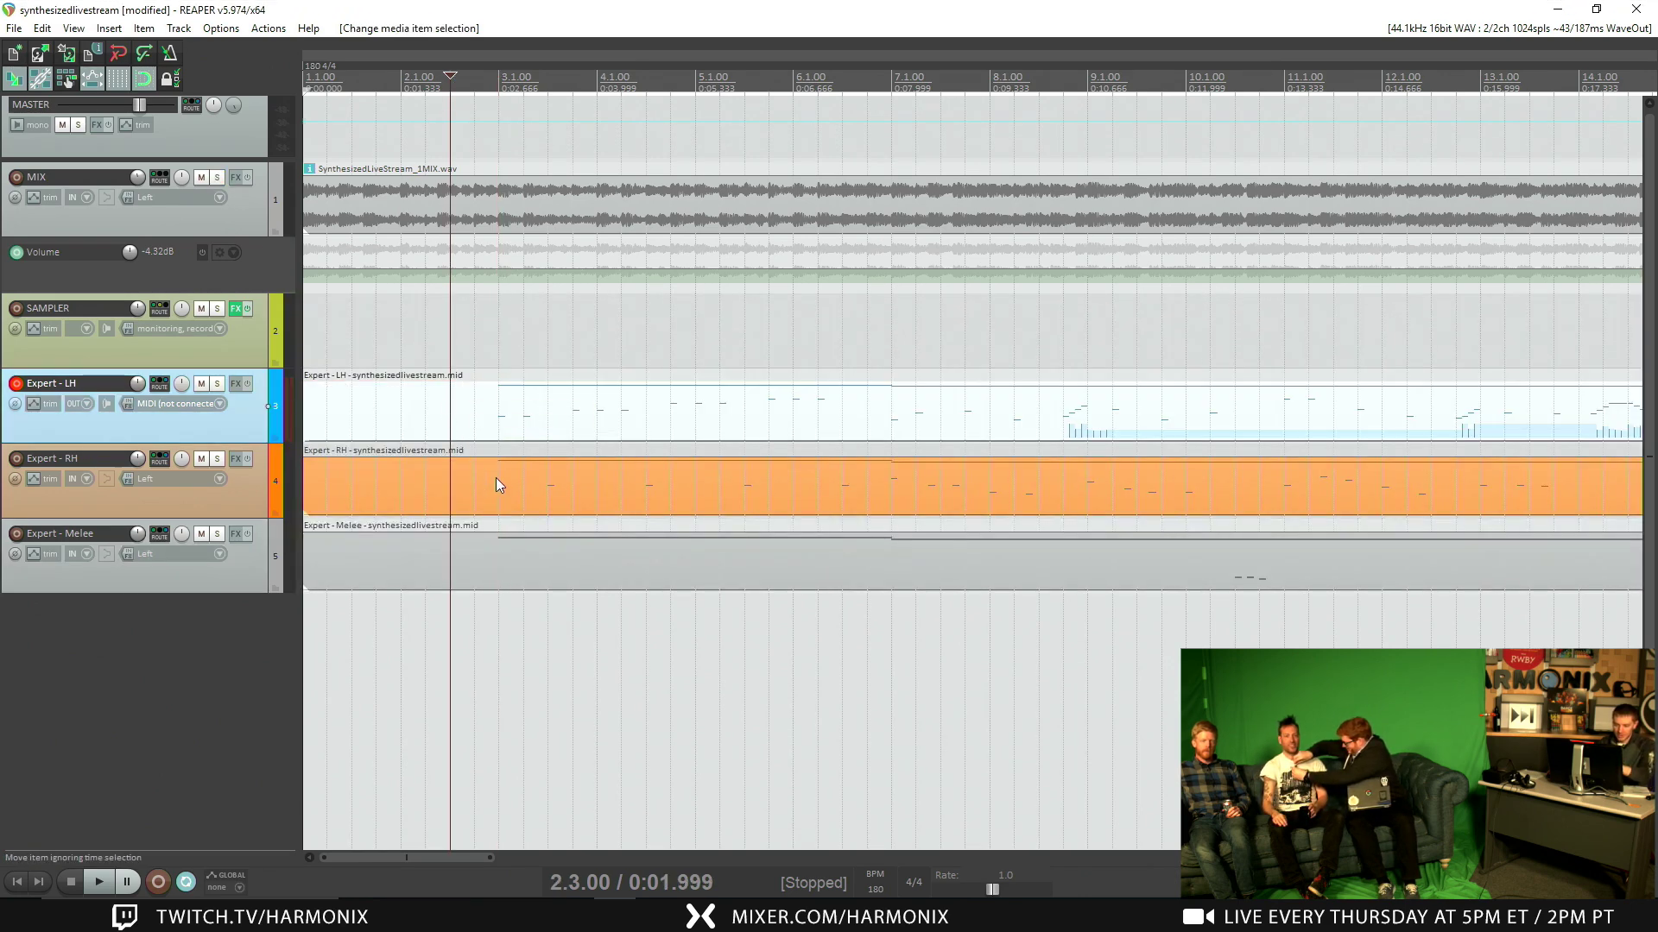
click(457, 478)
click(446, 549)
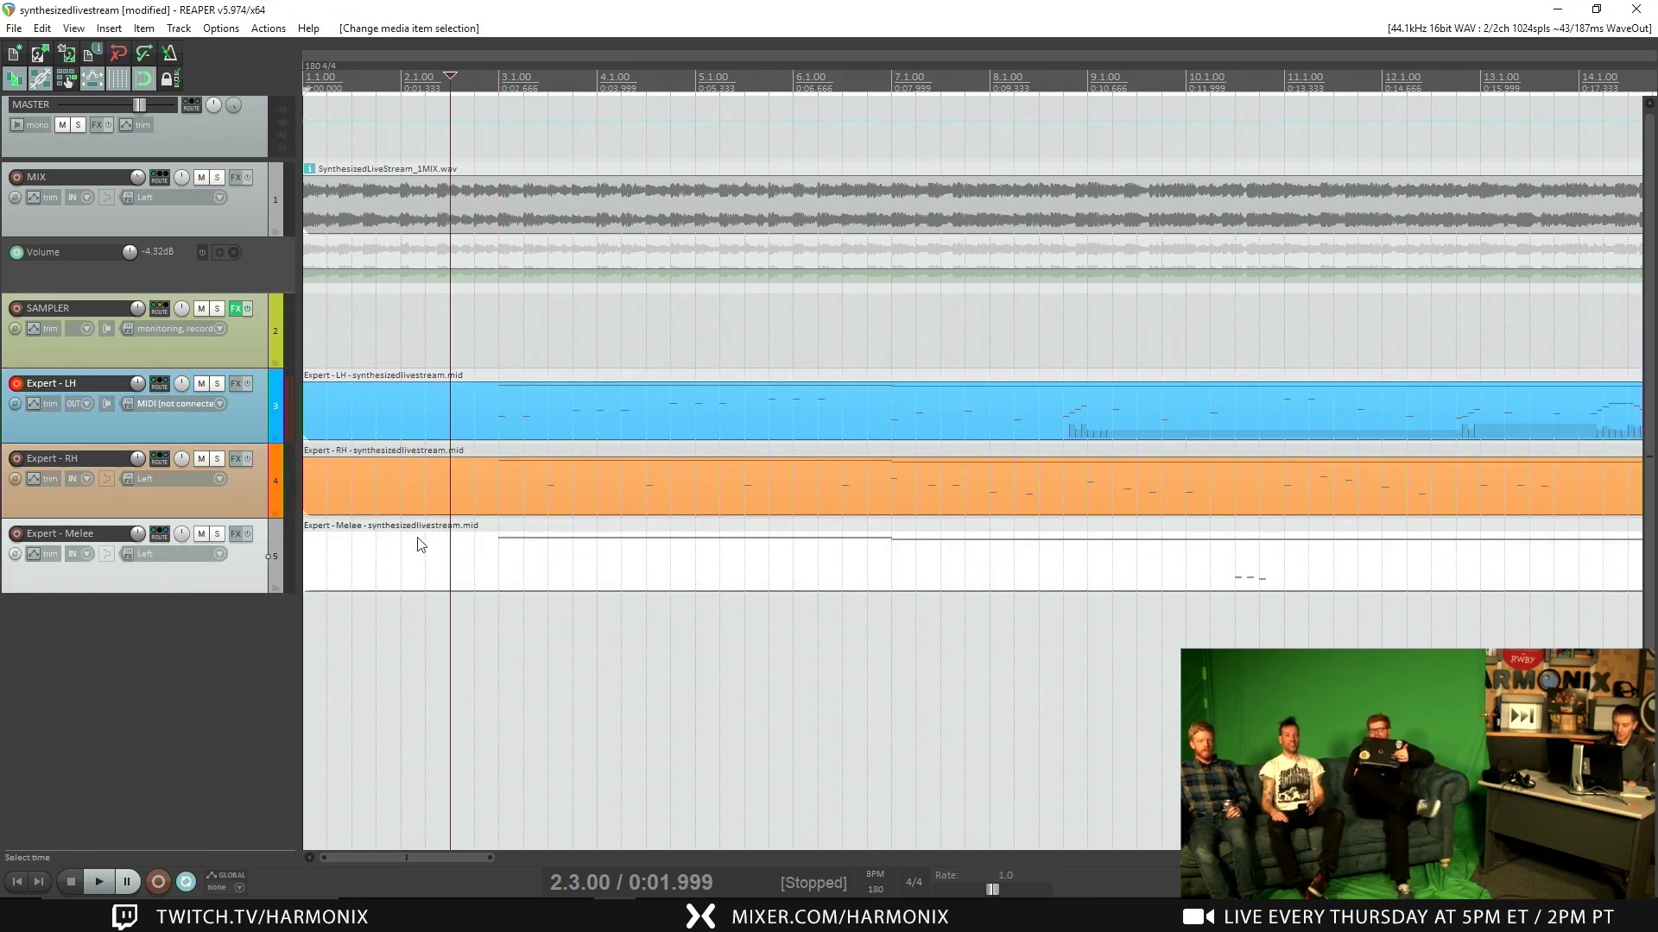
Step: Open the Expert - LH, Expert - RH and Expert - Melee items together in a maximized MIDI editor
click(505, 410)
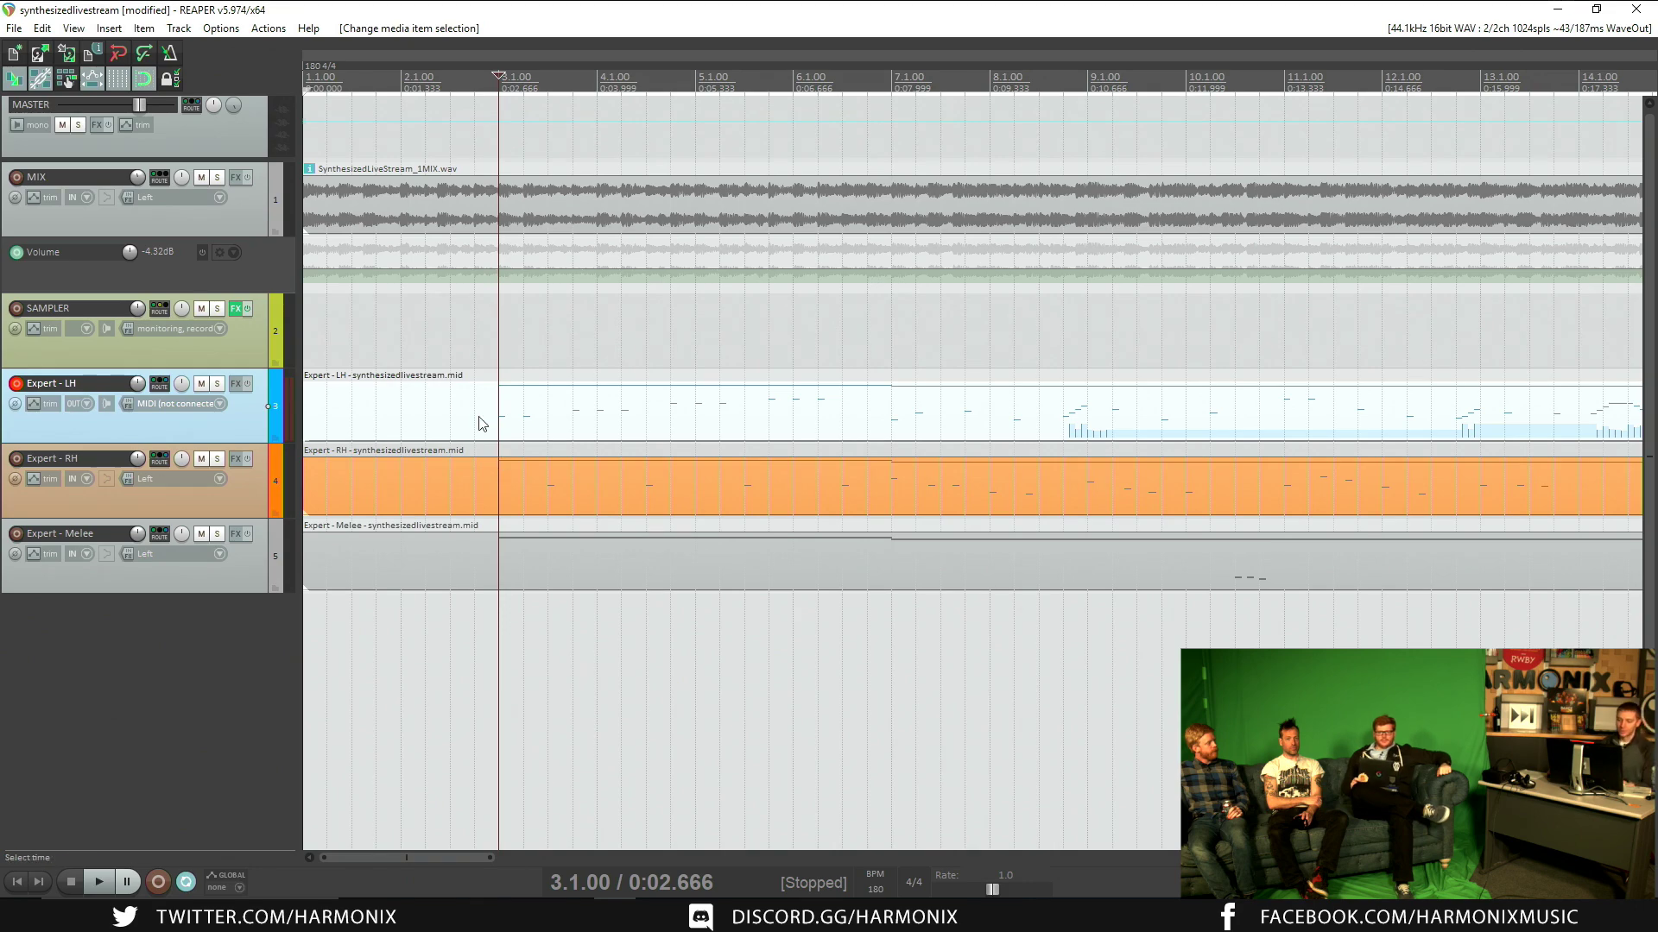
shift+click(443, 568)
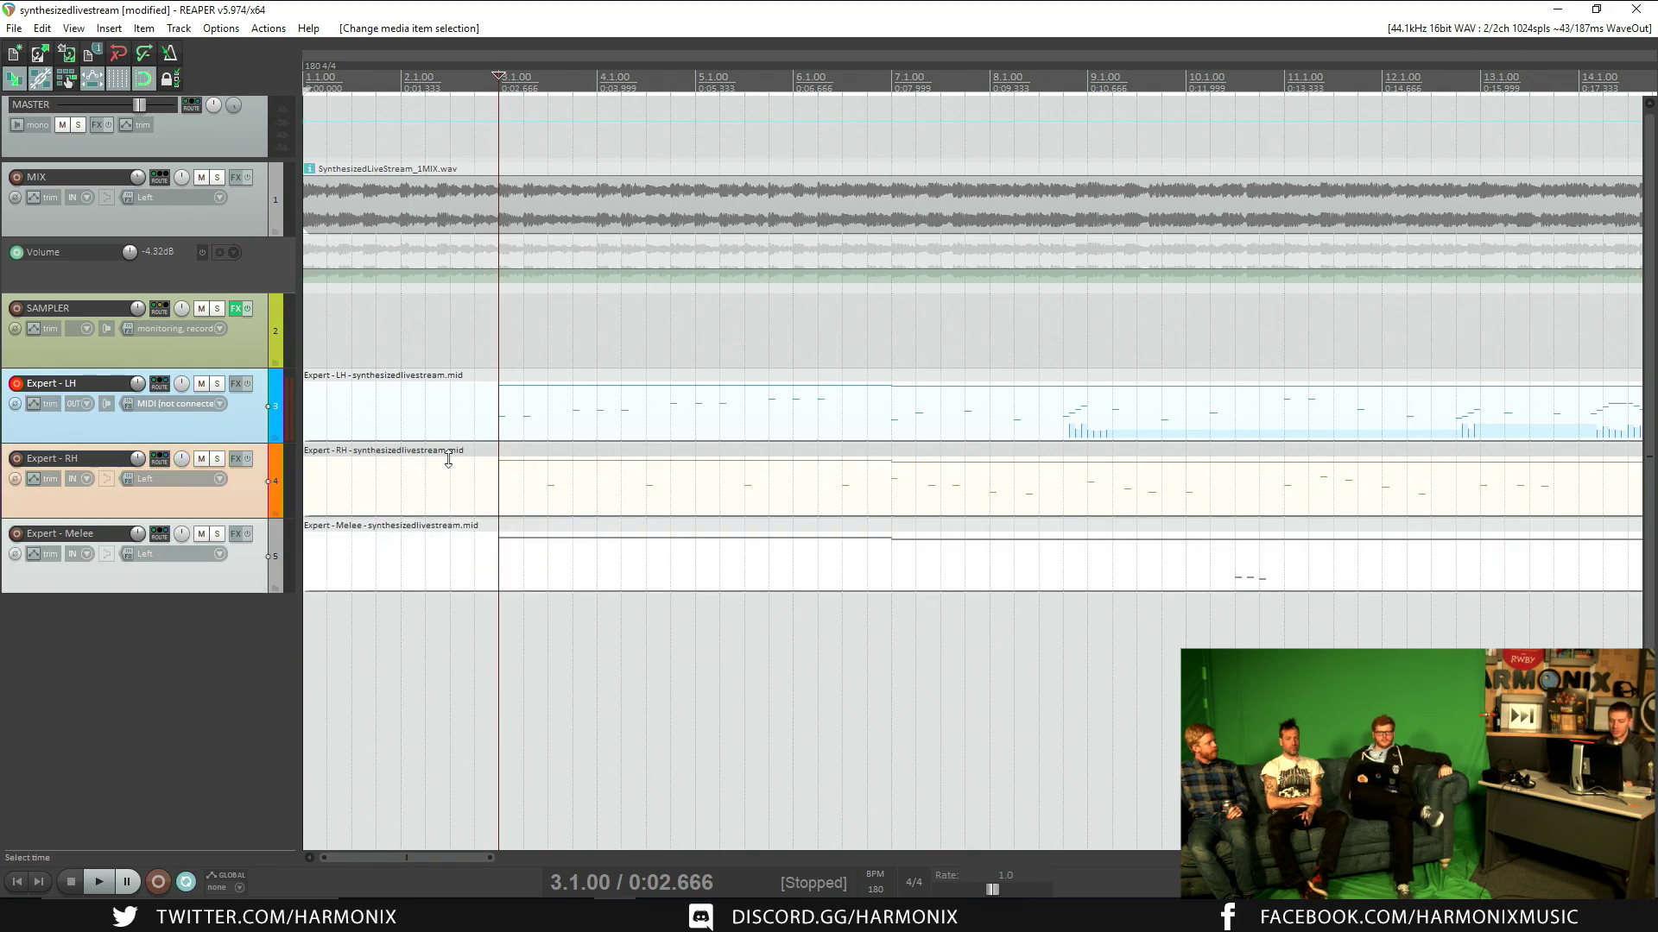
double_click(502, 417)
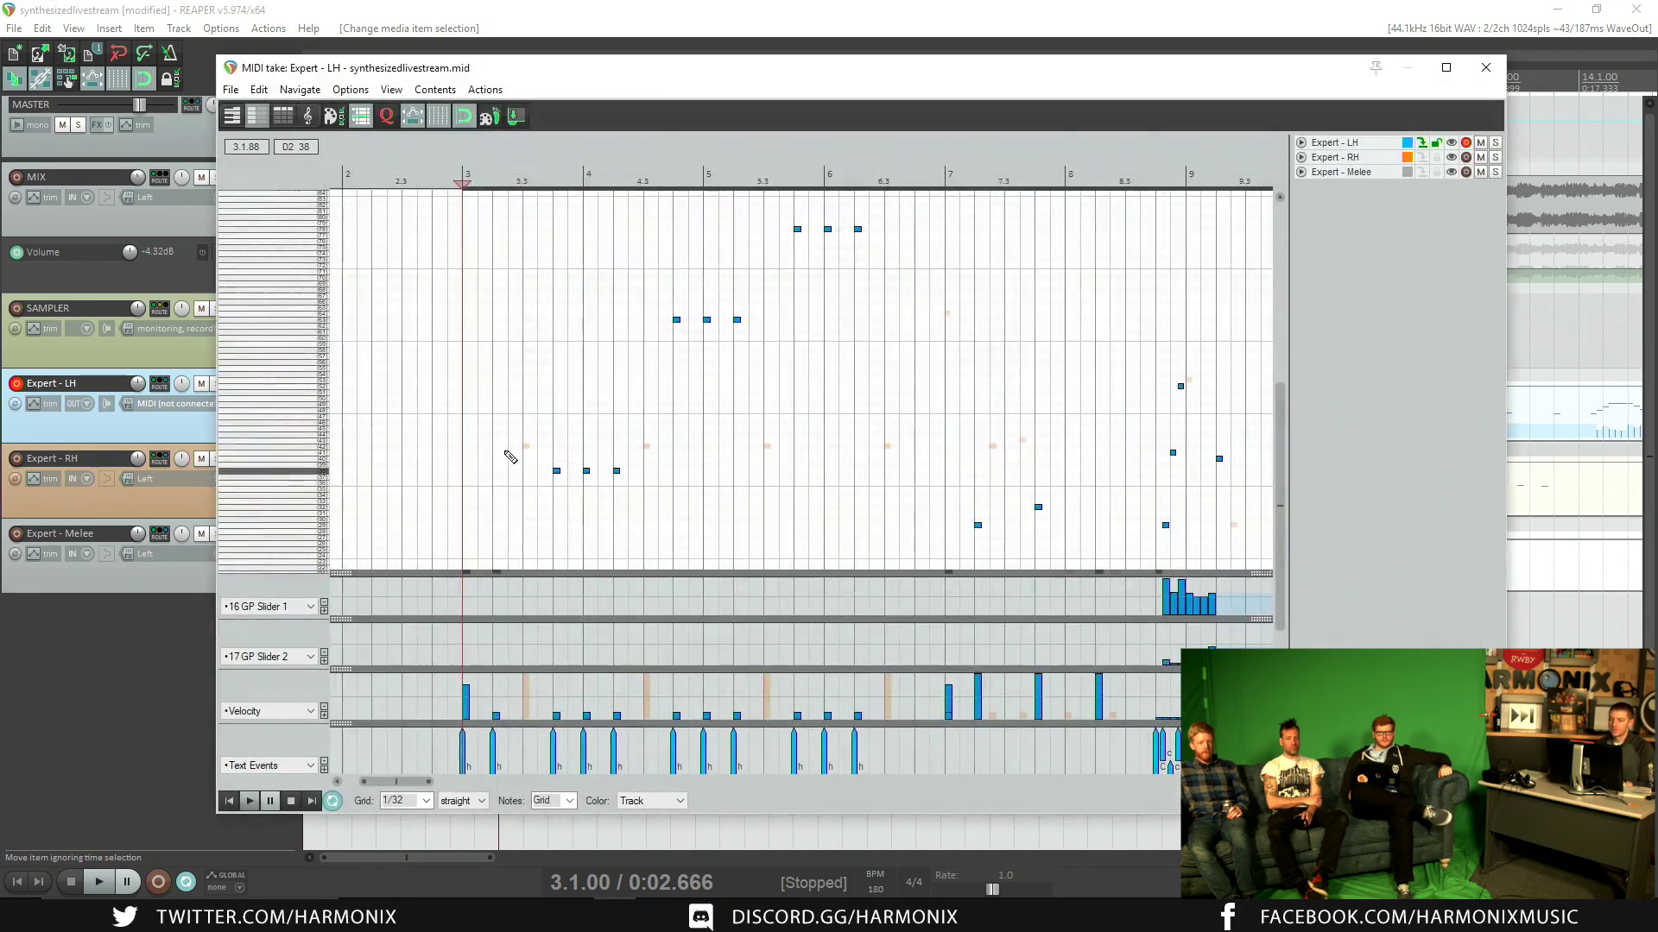
double_click(586, 72)
Step: Examine the long notes in the highest rows of the Expert - LH piano roll across the whole song
scroll(545, 225, up, 10)
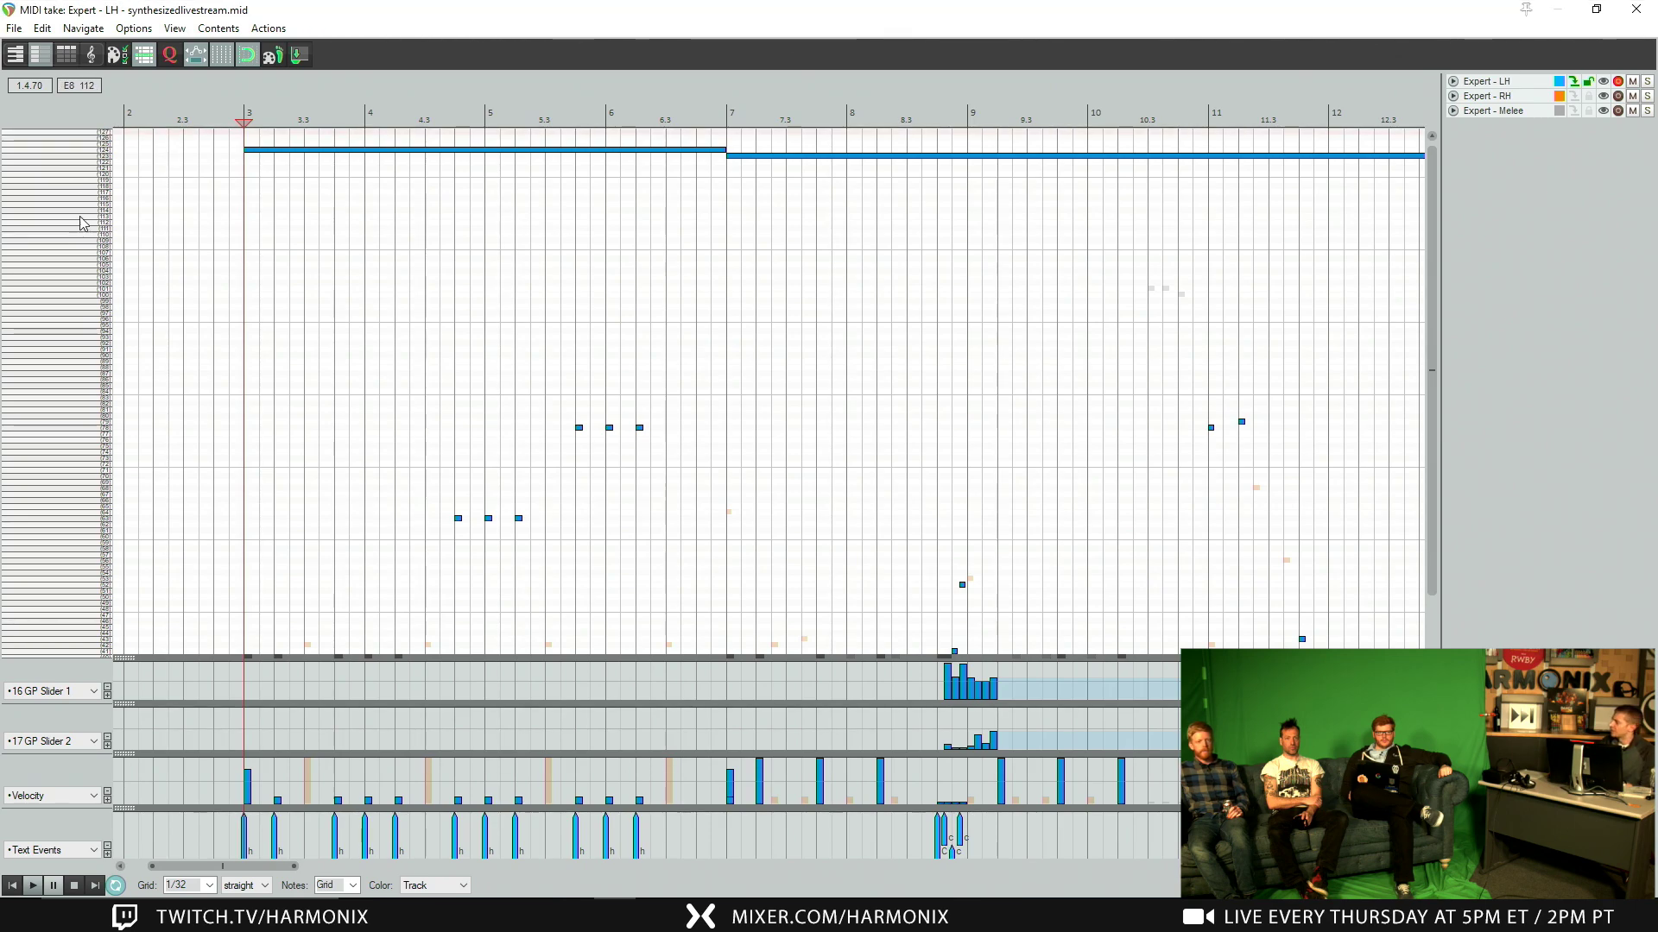
scroll(341, 186, down, 8)
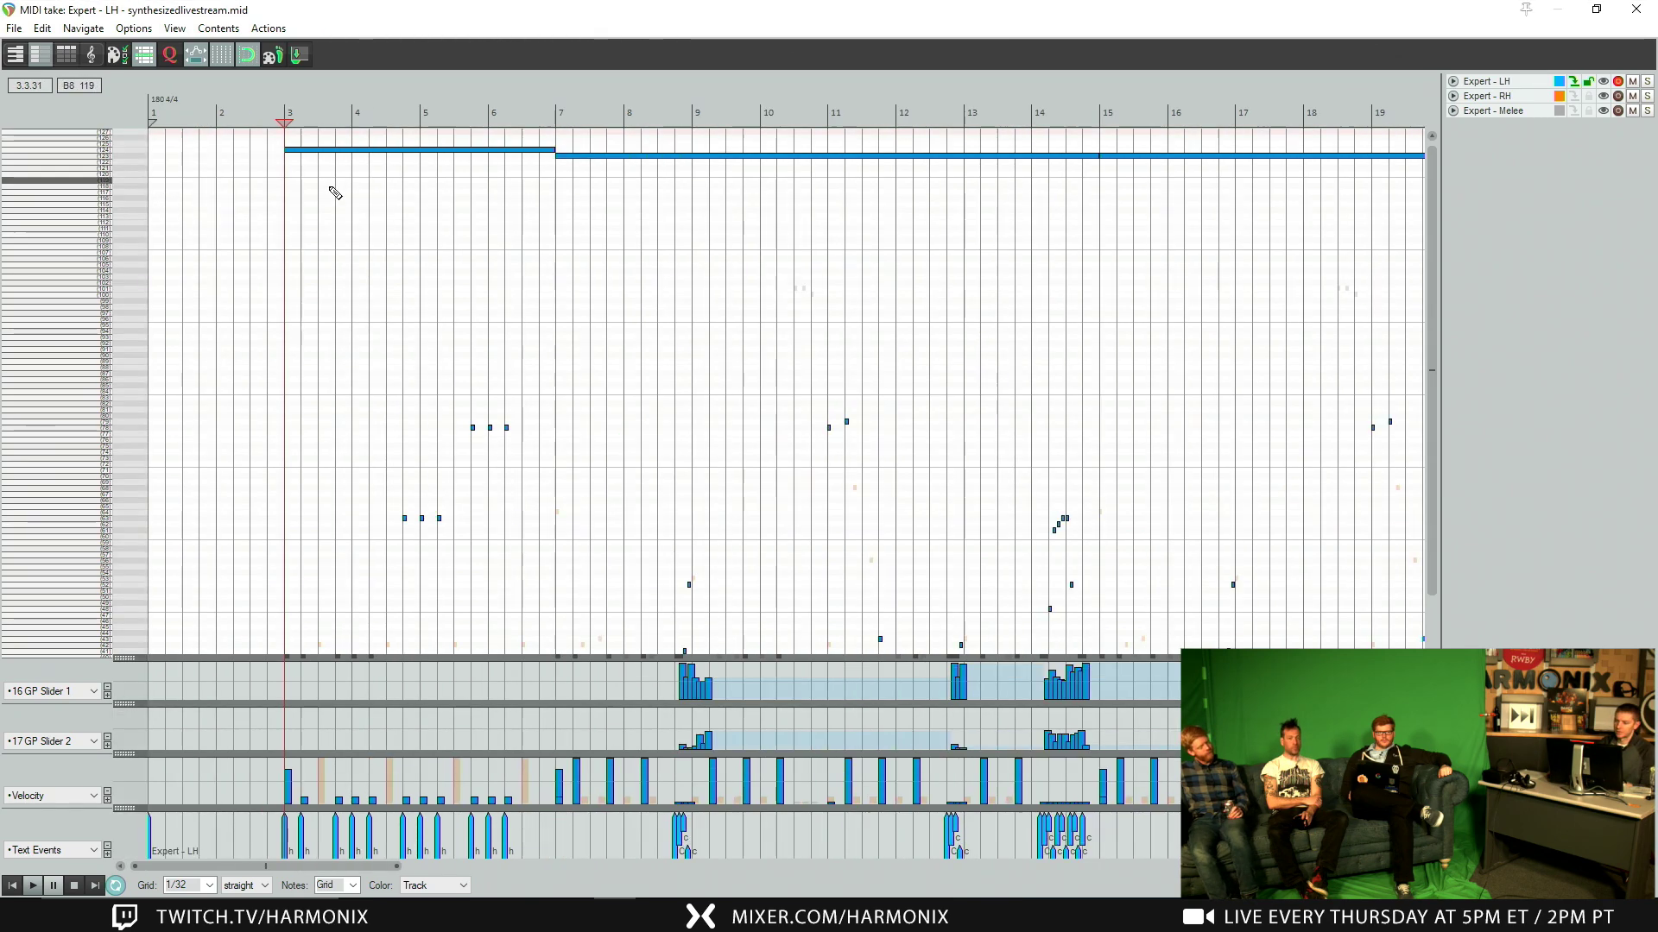
scroll(345, 228, down, 3)
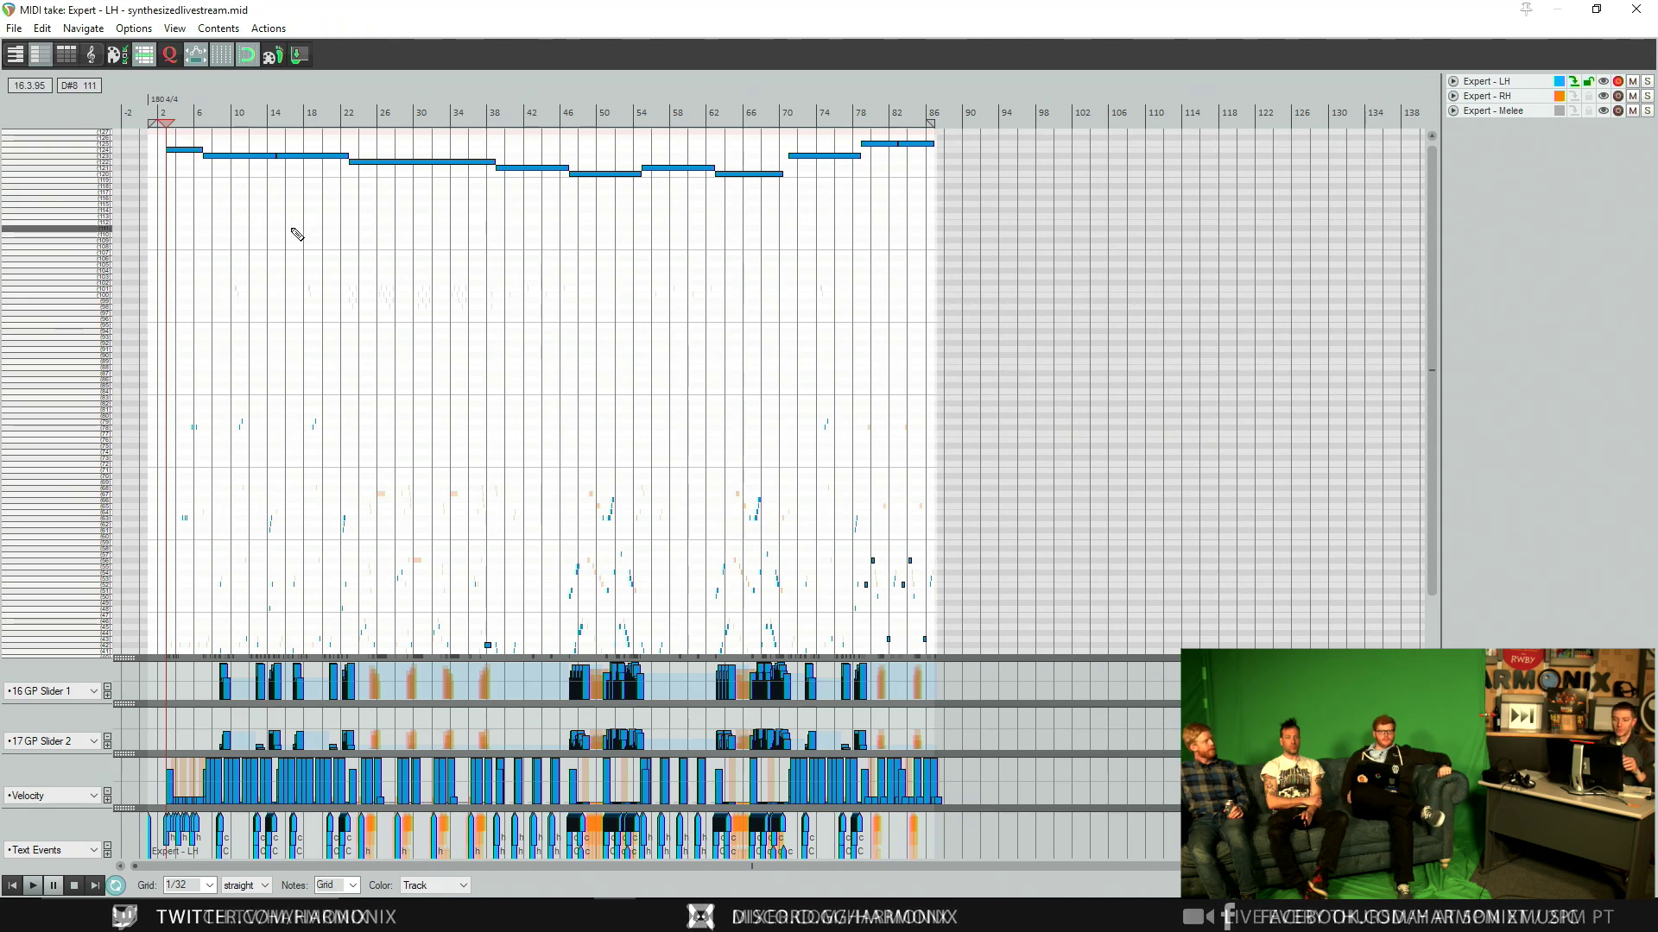
scroll(278, 275, up, 1)
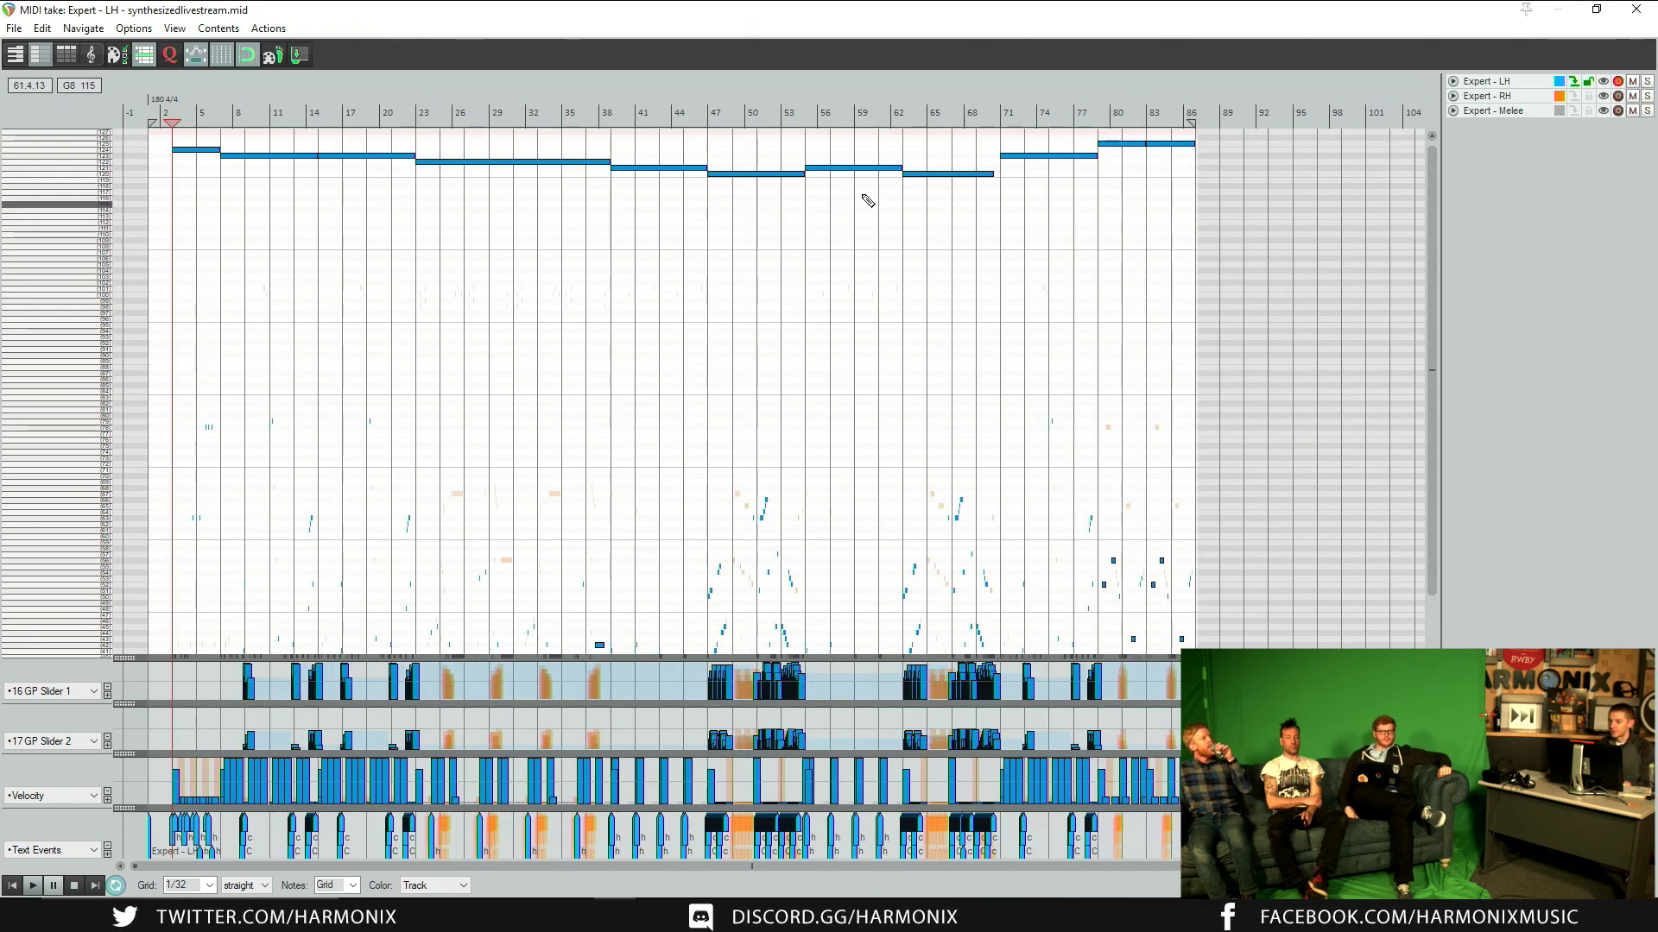
Step: Place the cursor where the long note changes near measure 39, and play the passage briefly
click(609, 185)
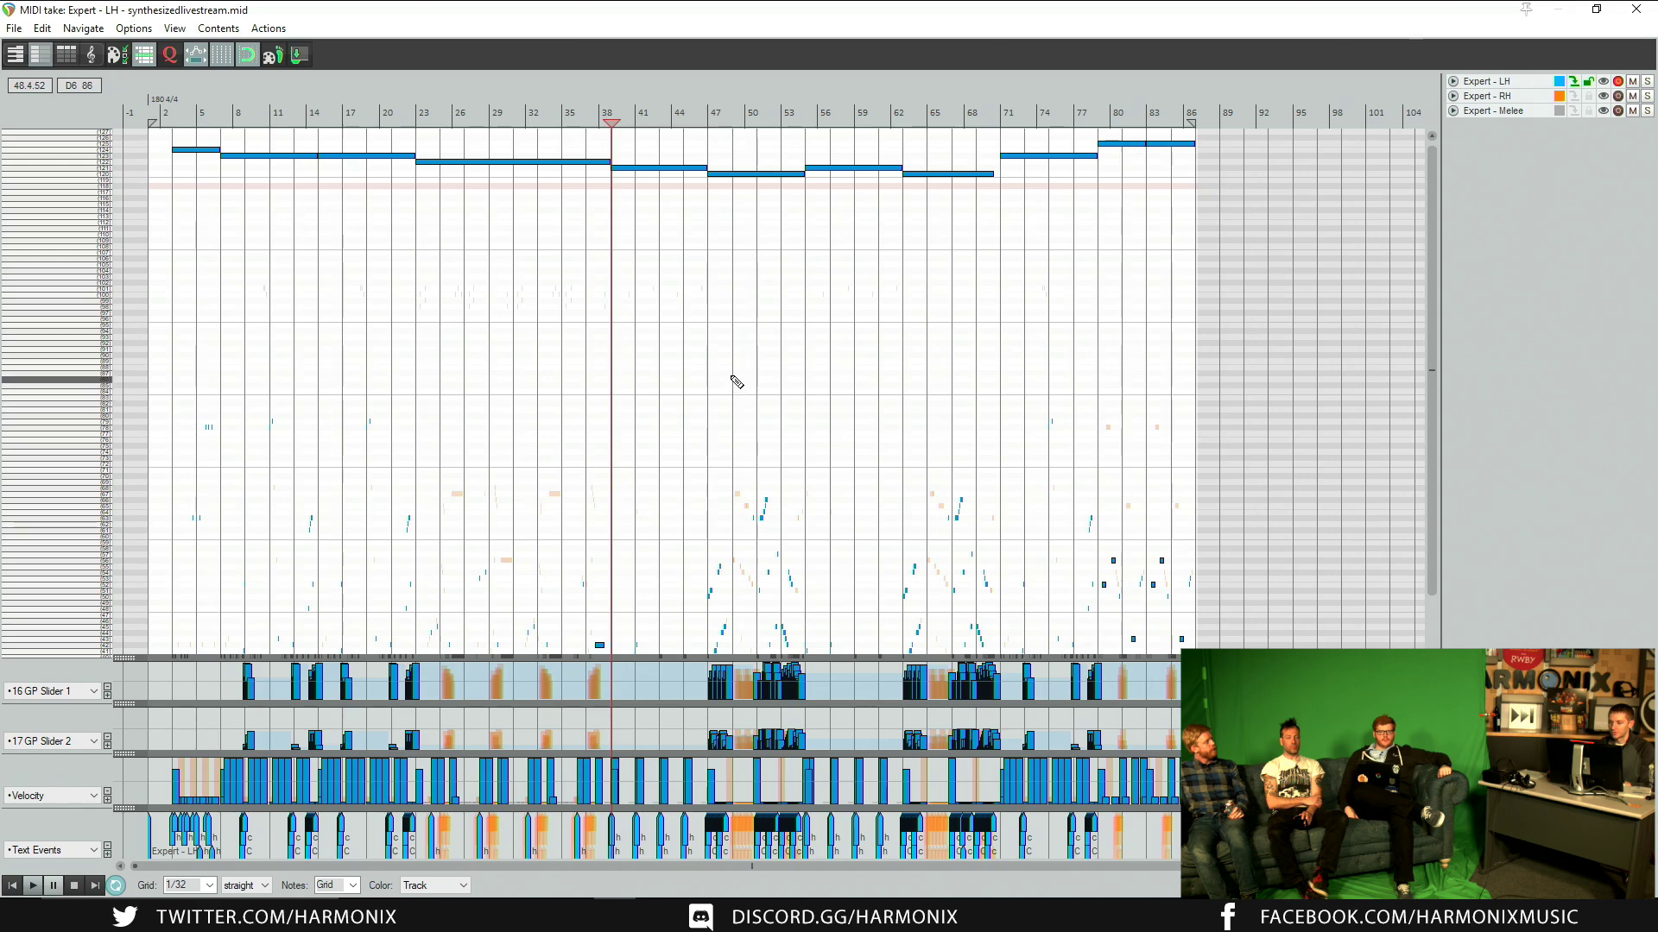
key(space)
scroll(727, 367, up, 3)
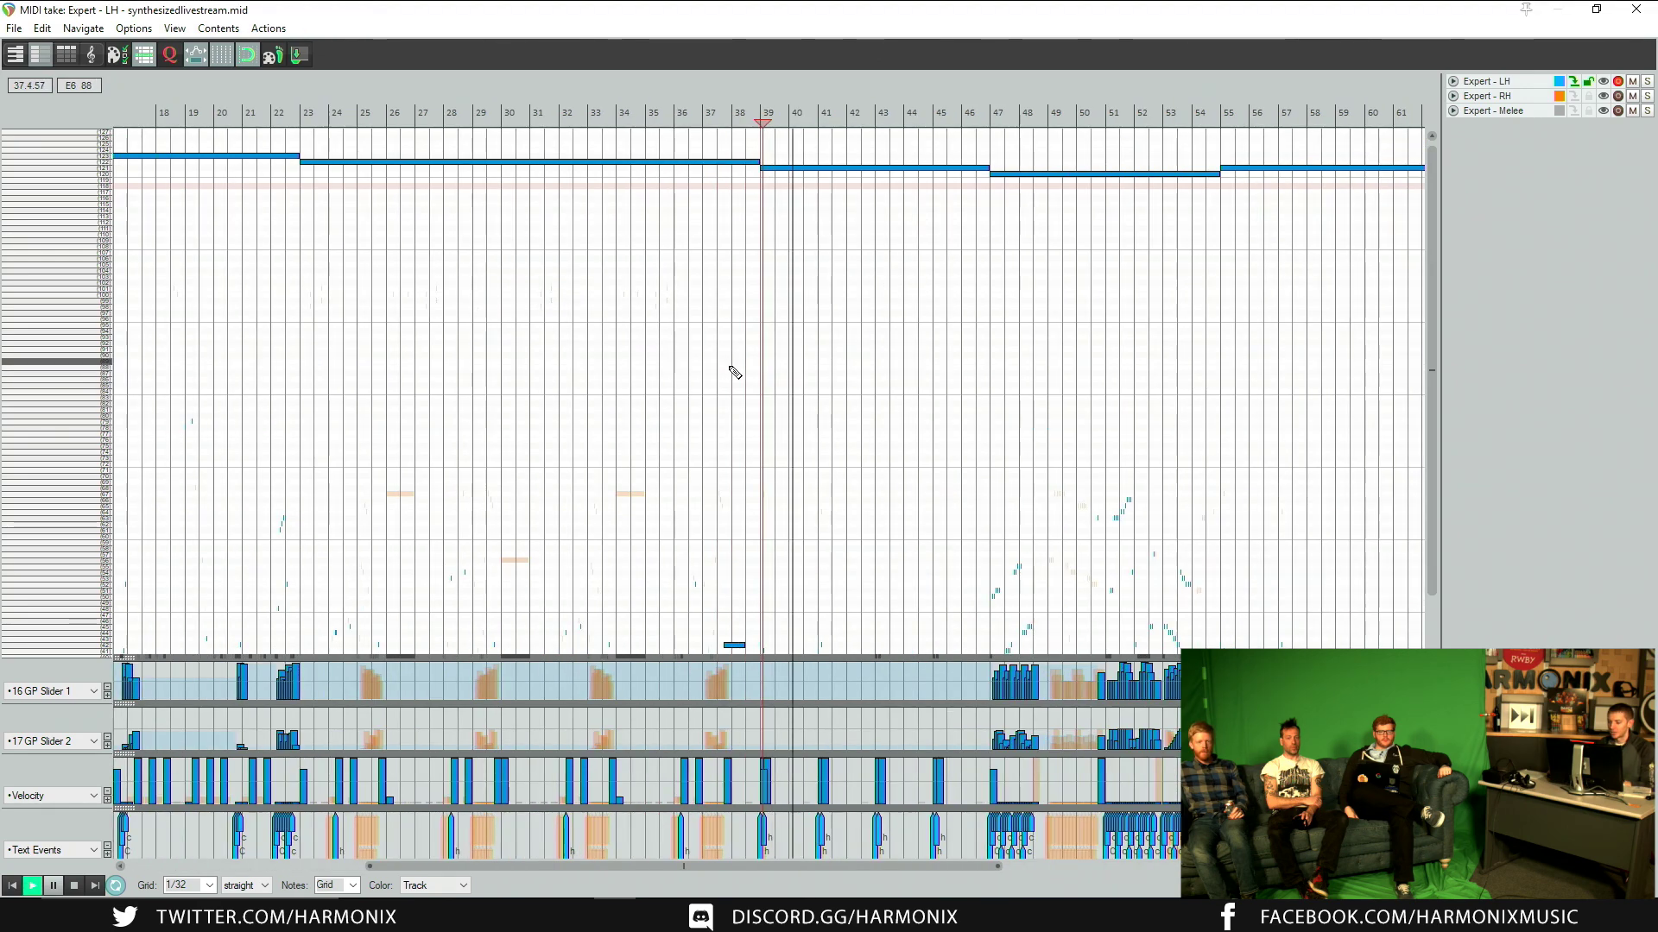
key(space)
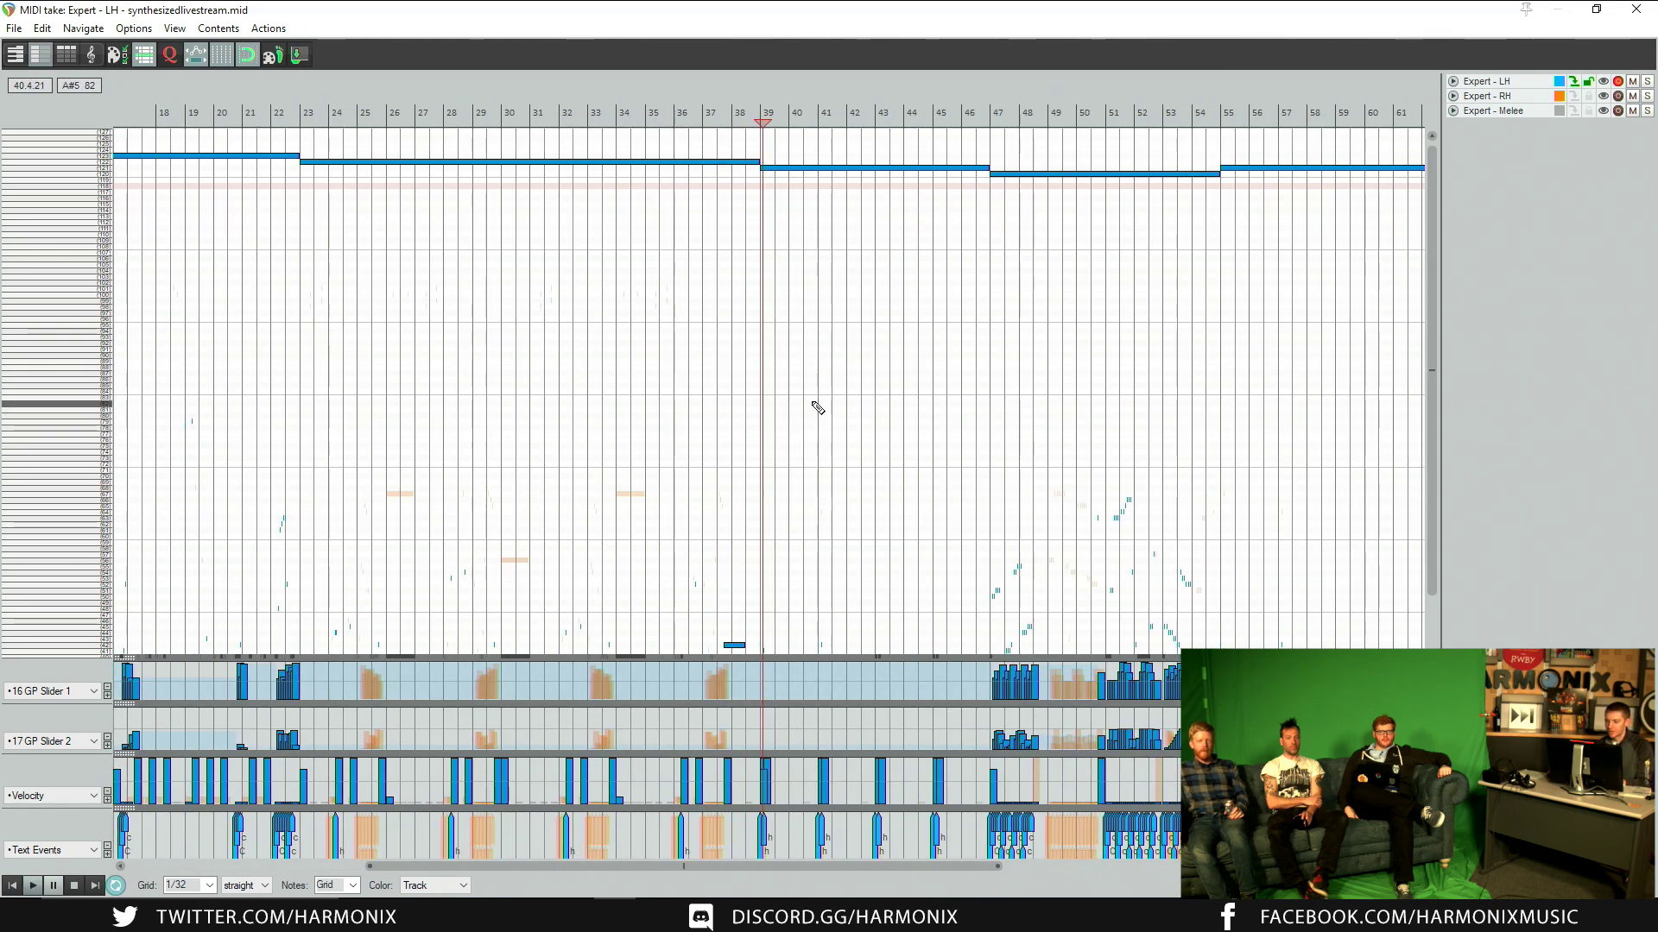
Step: Dock the MIDI editor window to the right half of the screen and show the song through its end
drag(814, 11, 1656, 154)
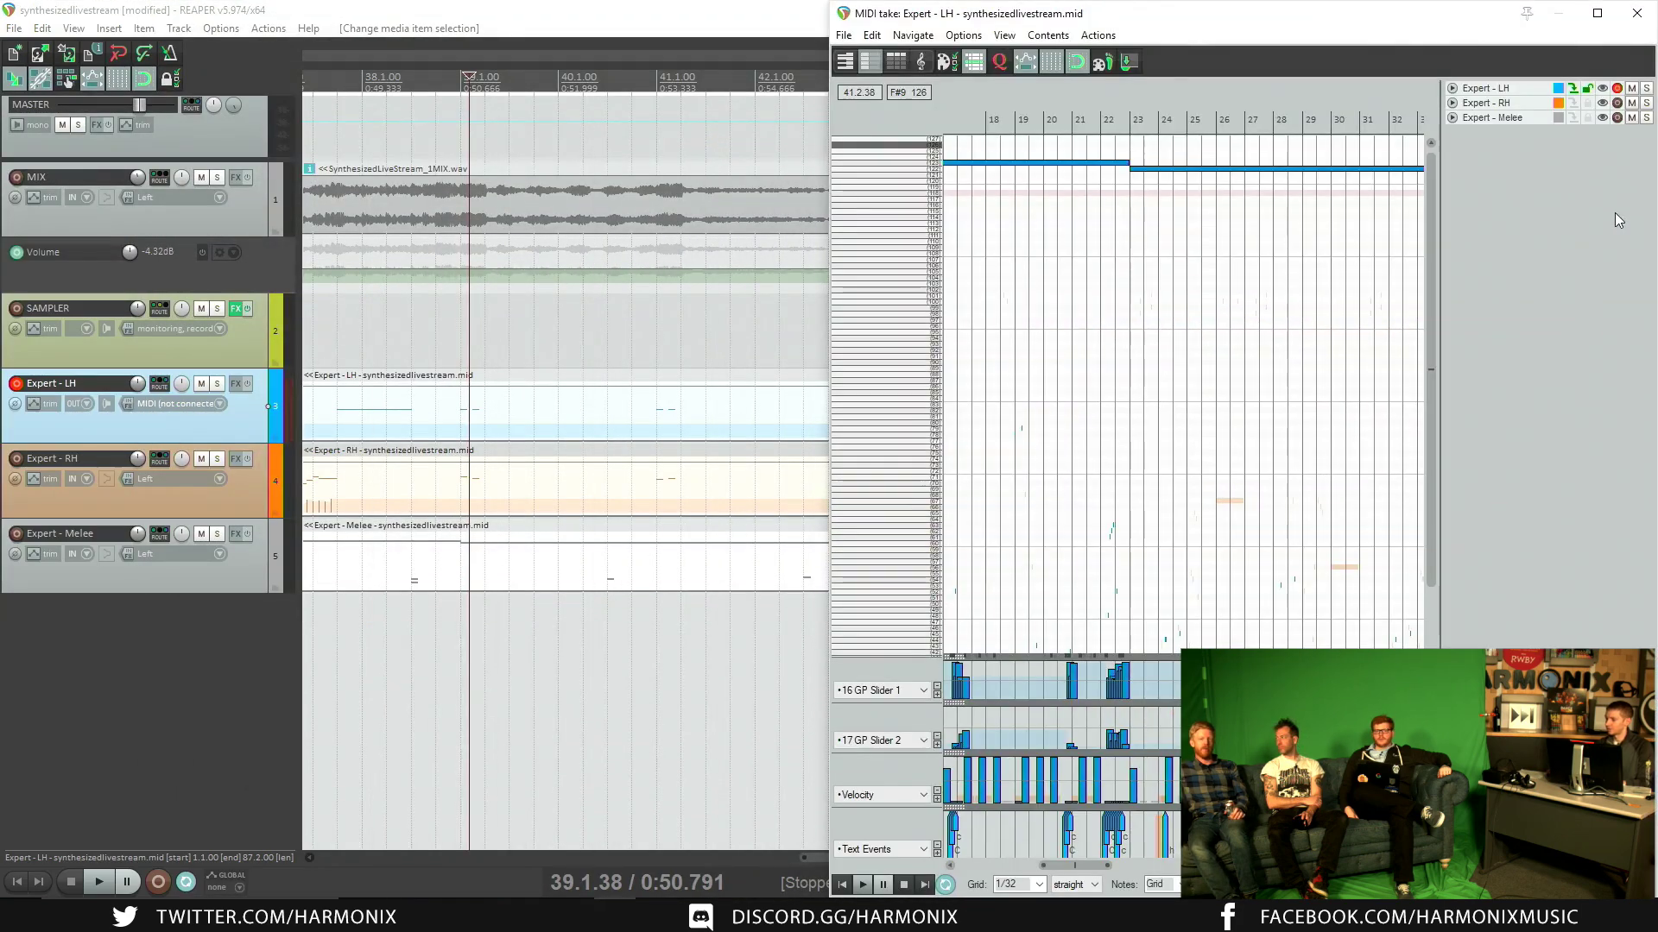
scroll(1260, 293, down, 5)
scroll(1165, 285, right, 5)
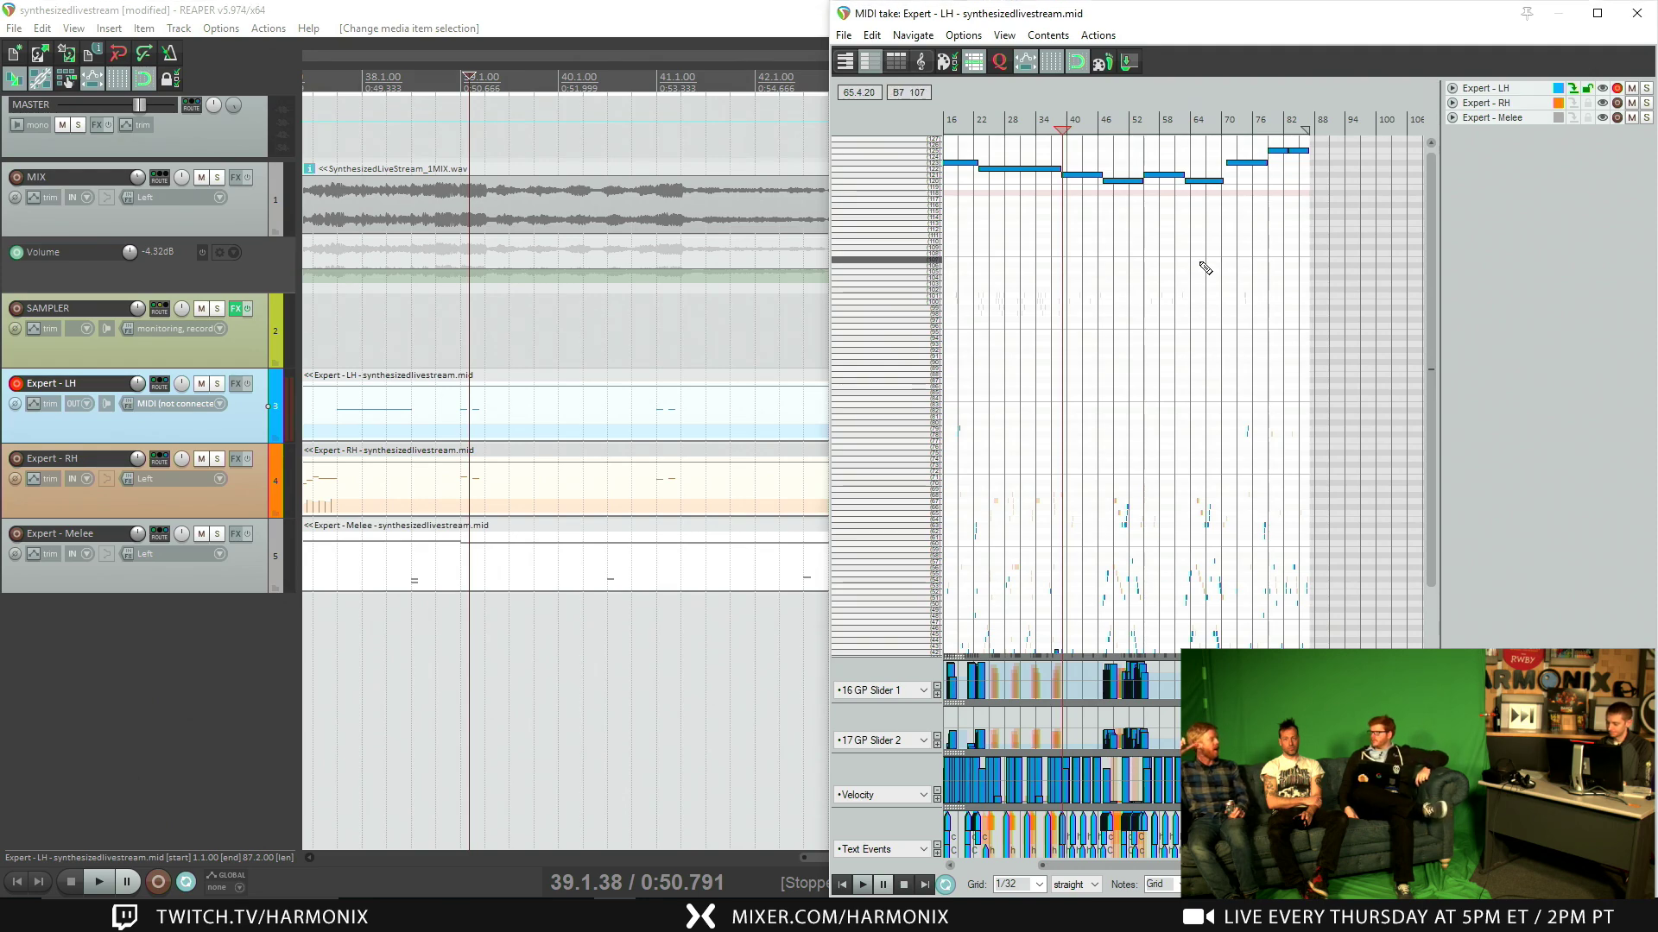
Step: Run the reaper_gridviewer.lua script from the action list
click(275, 31)
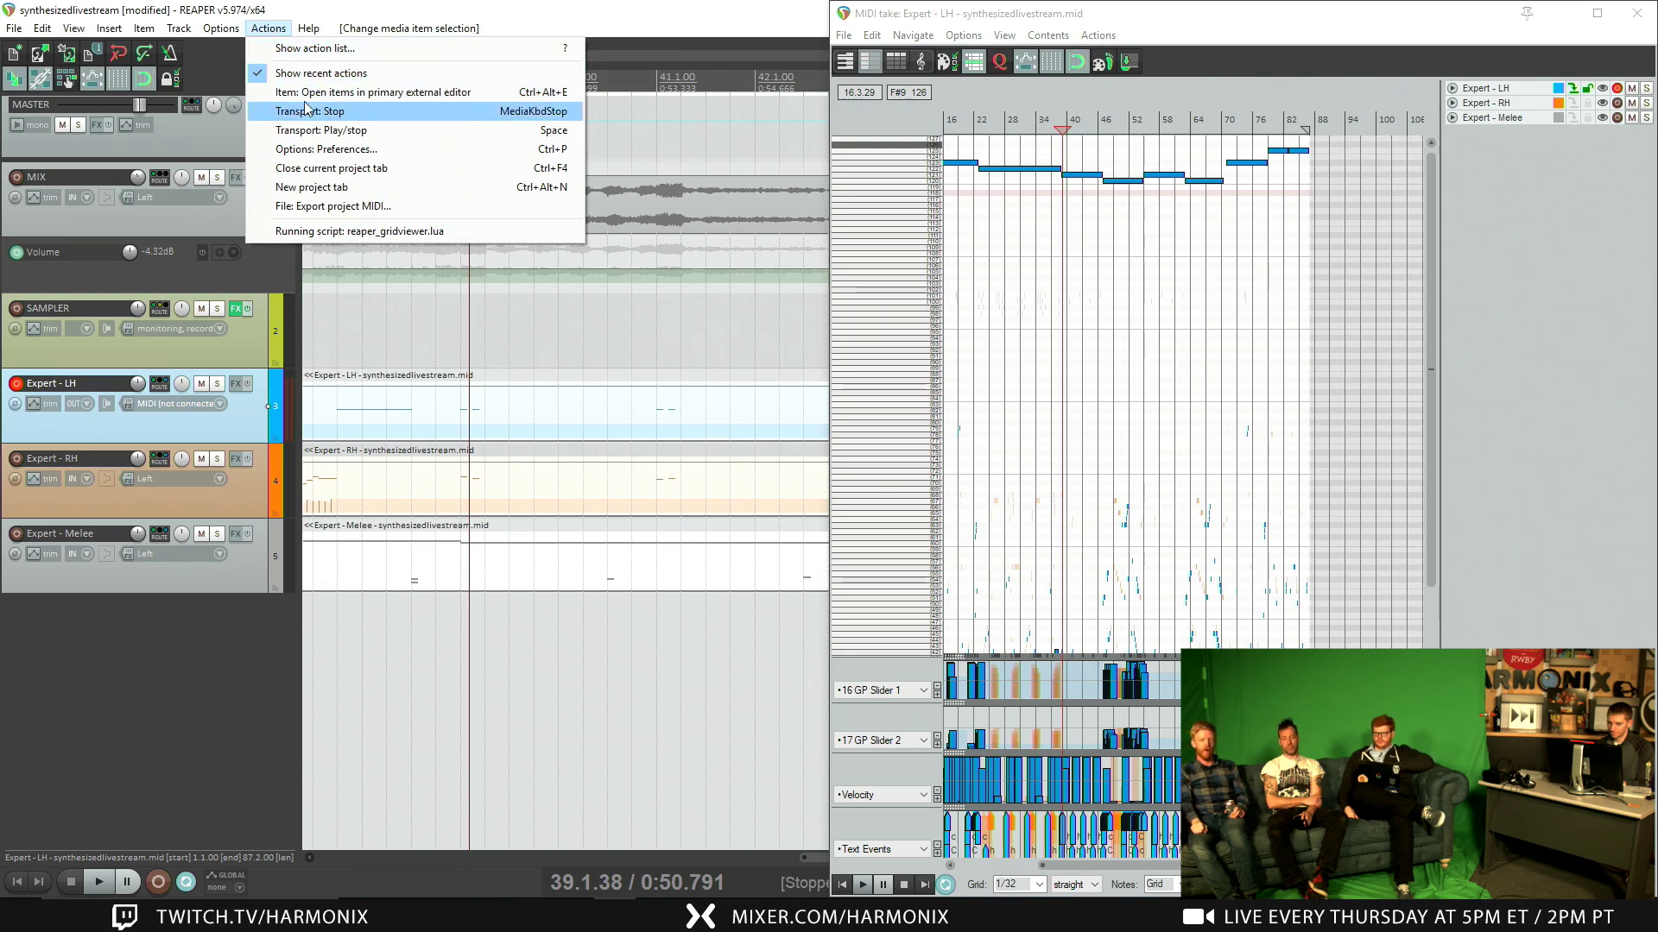
click(309, 49)
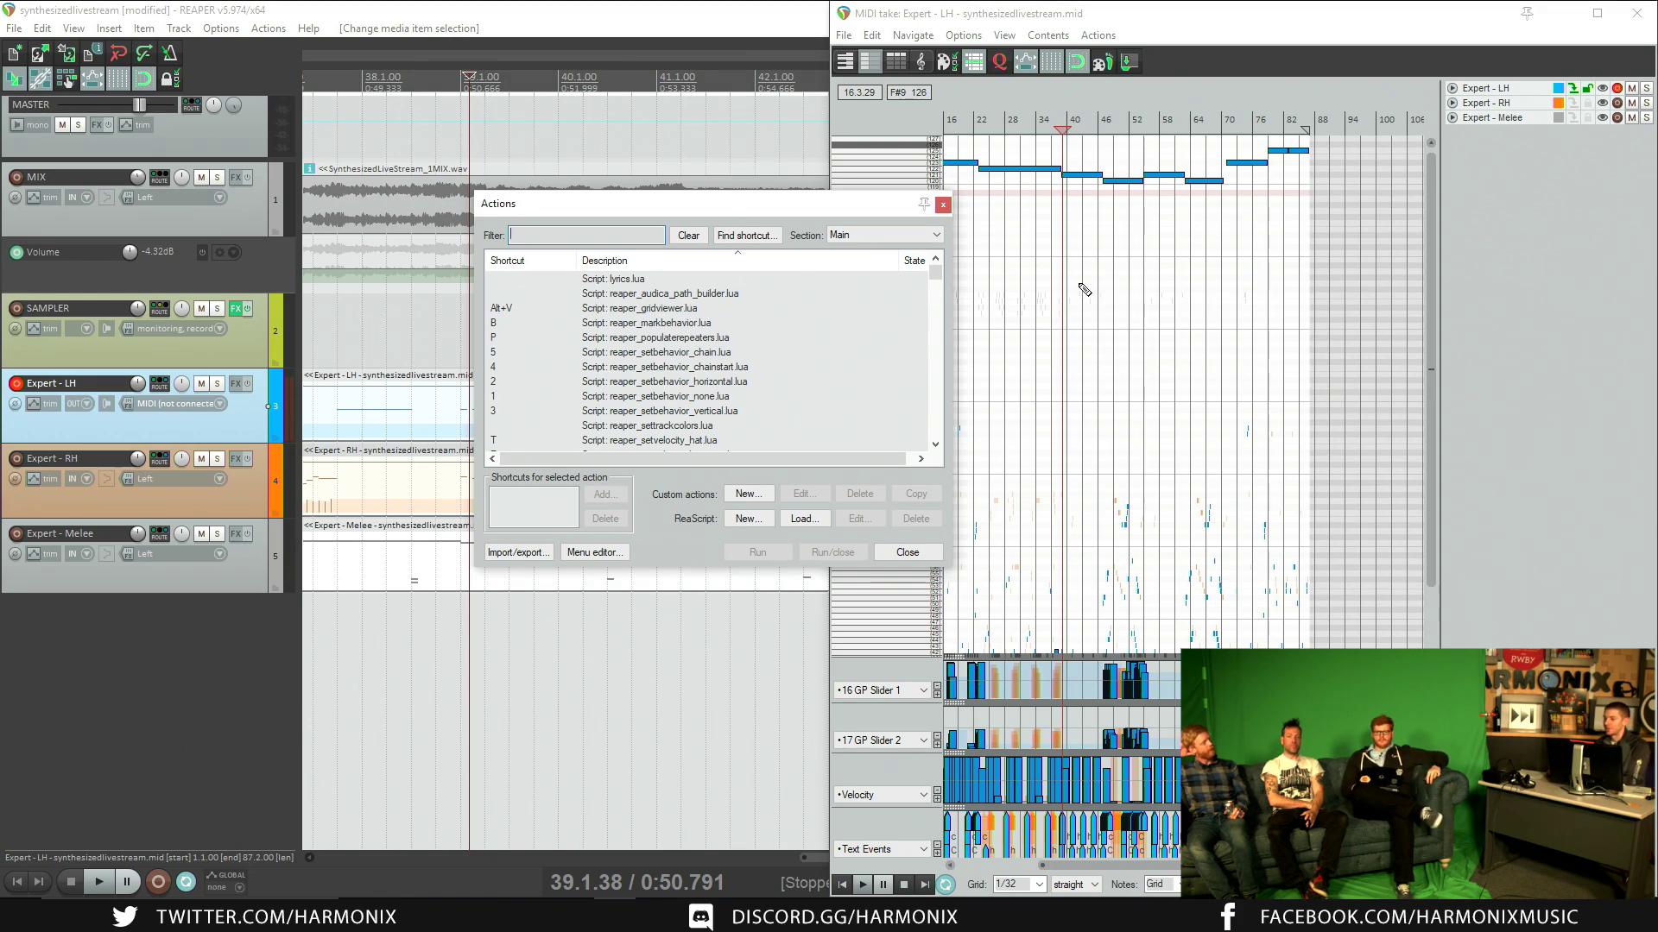
double_click(640, 308)
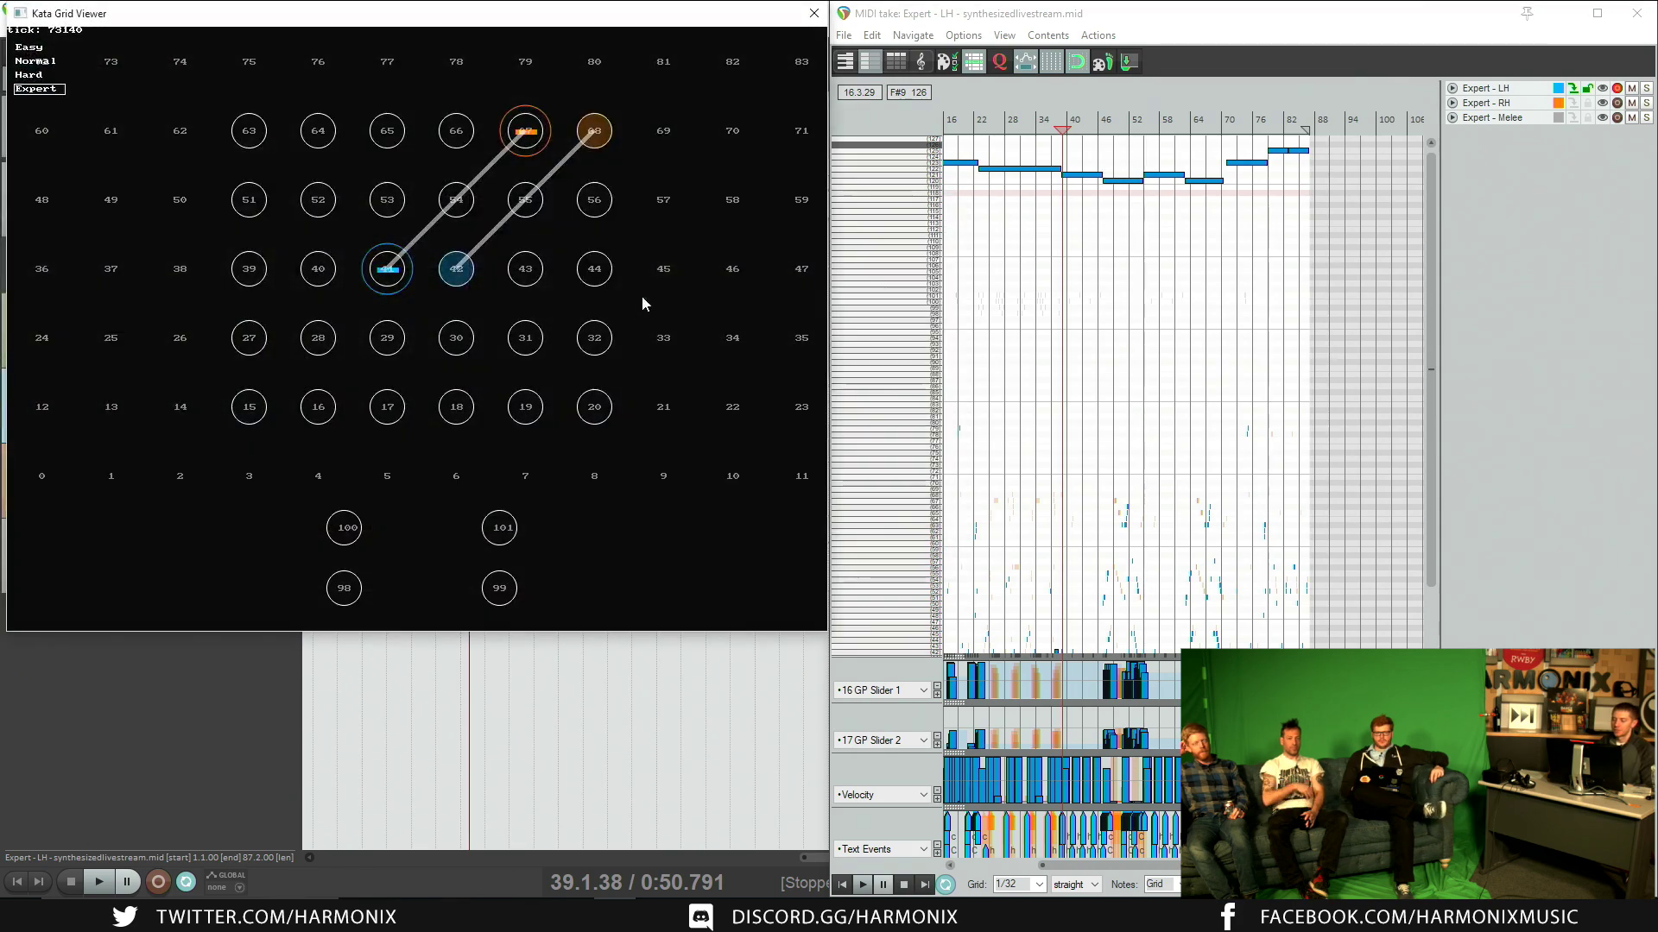
Step: Preview the map in the grid viewer by playing from about measure 38, stop, and move the cursor to about measure 54
scroll(1138, 261, up, 2)
scroll(1209, 289, down, 1)
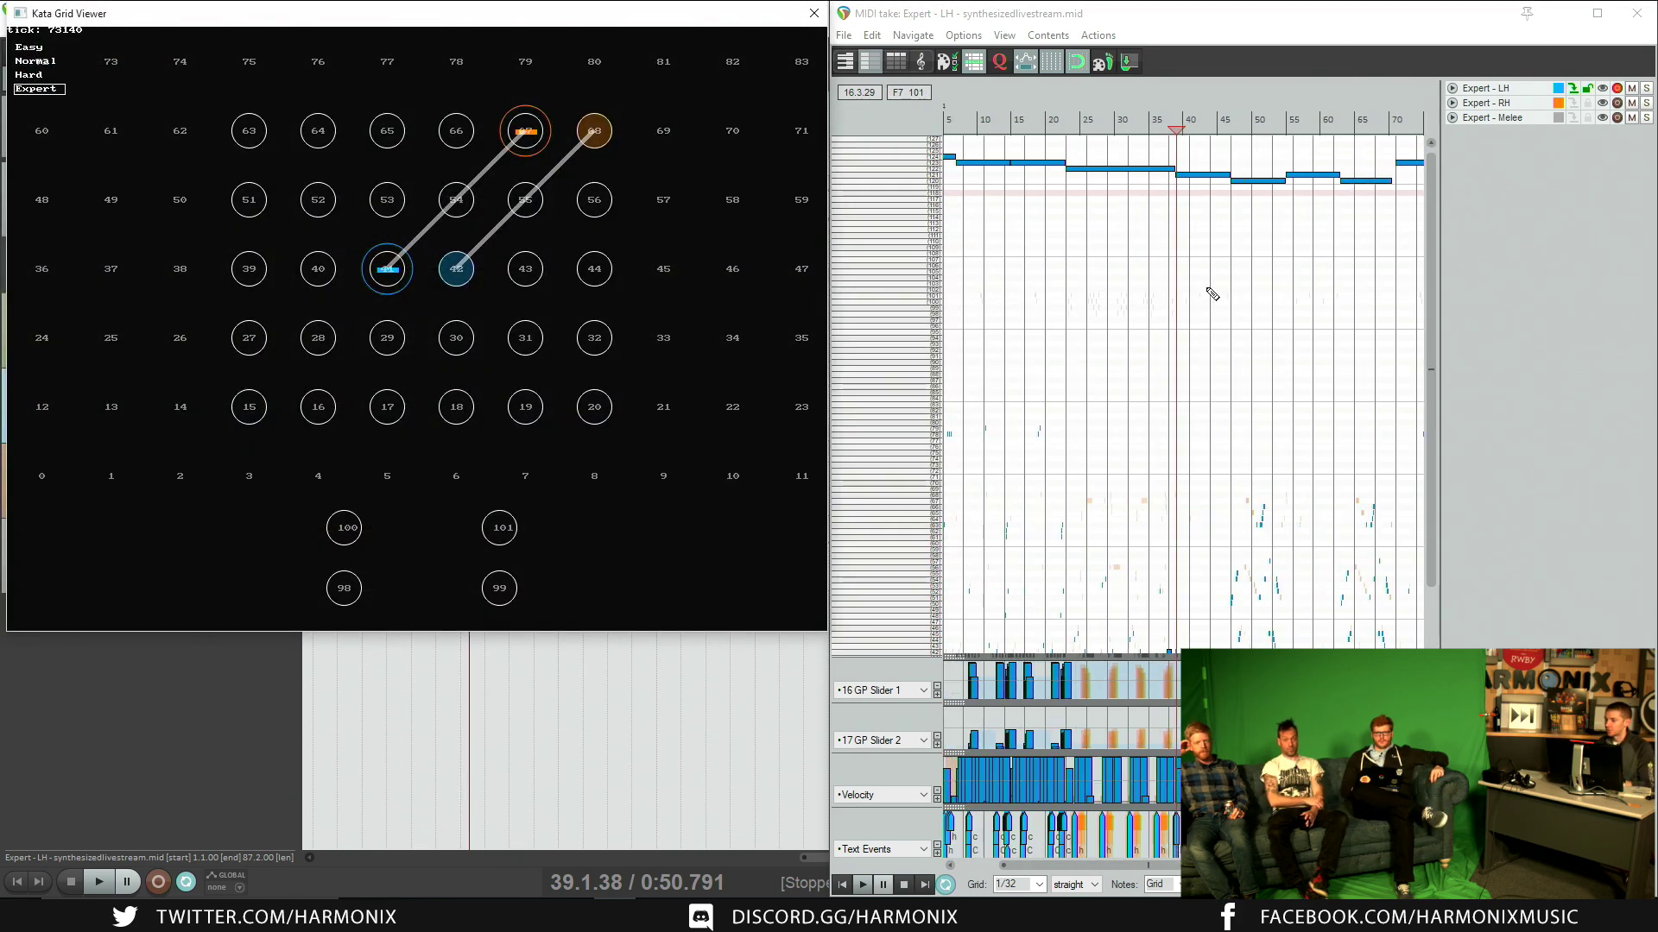
click(1178, 207)
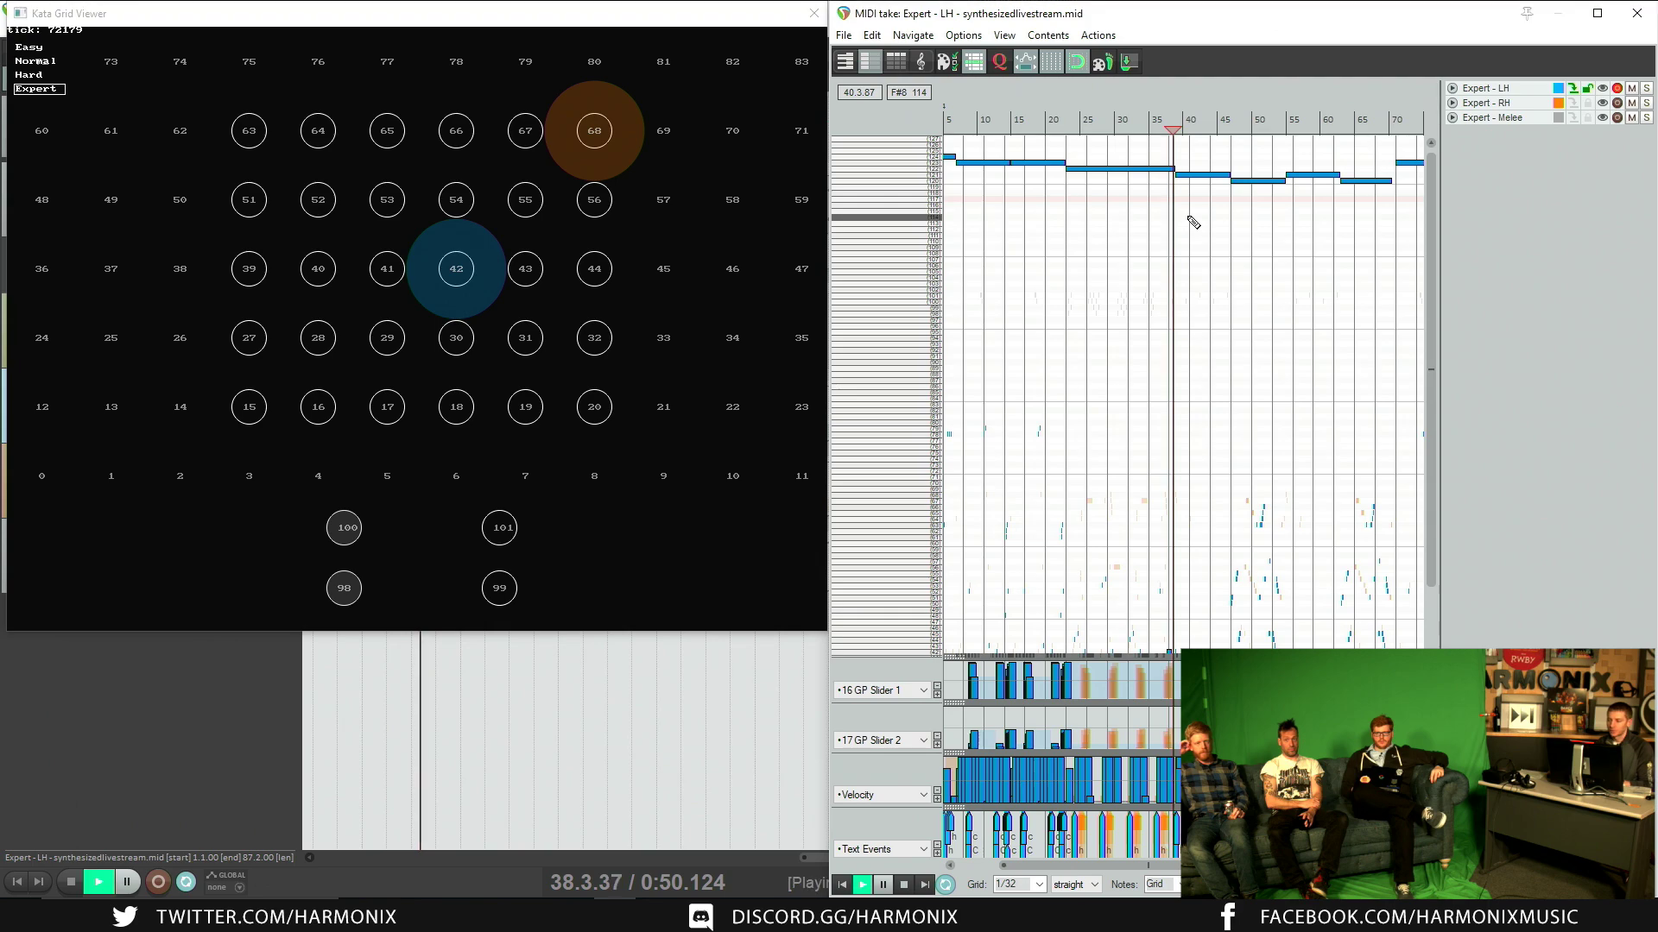
key(space)
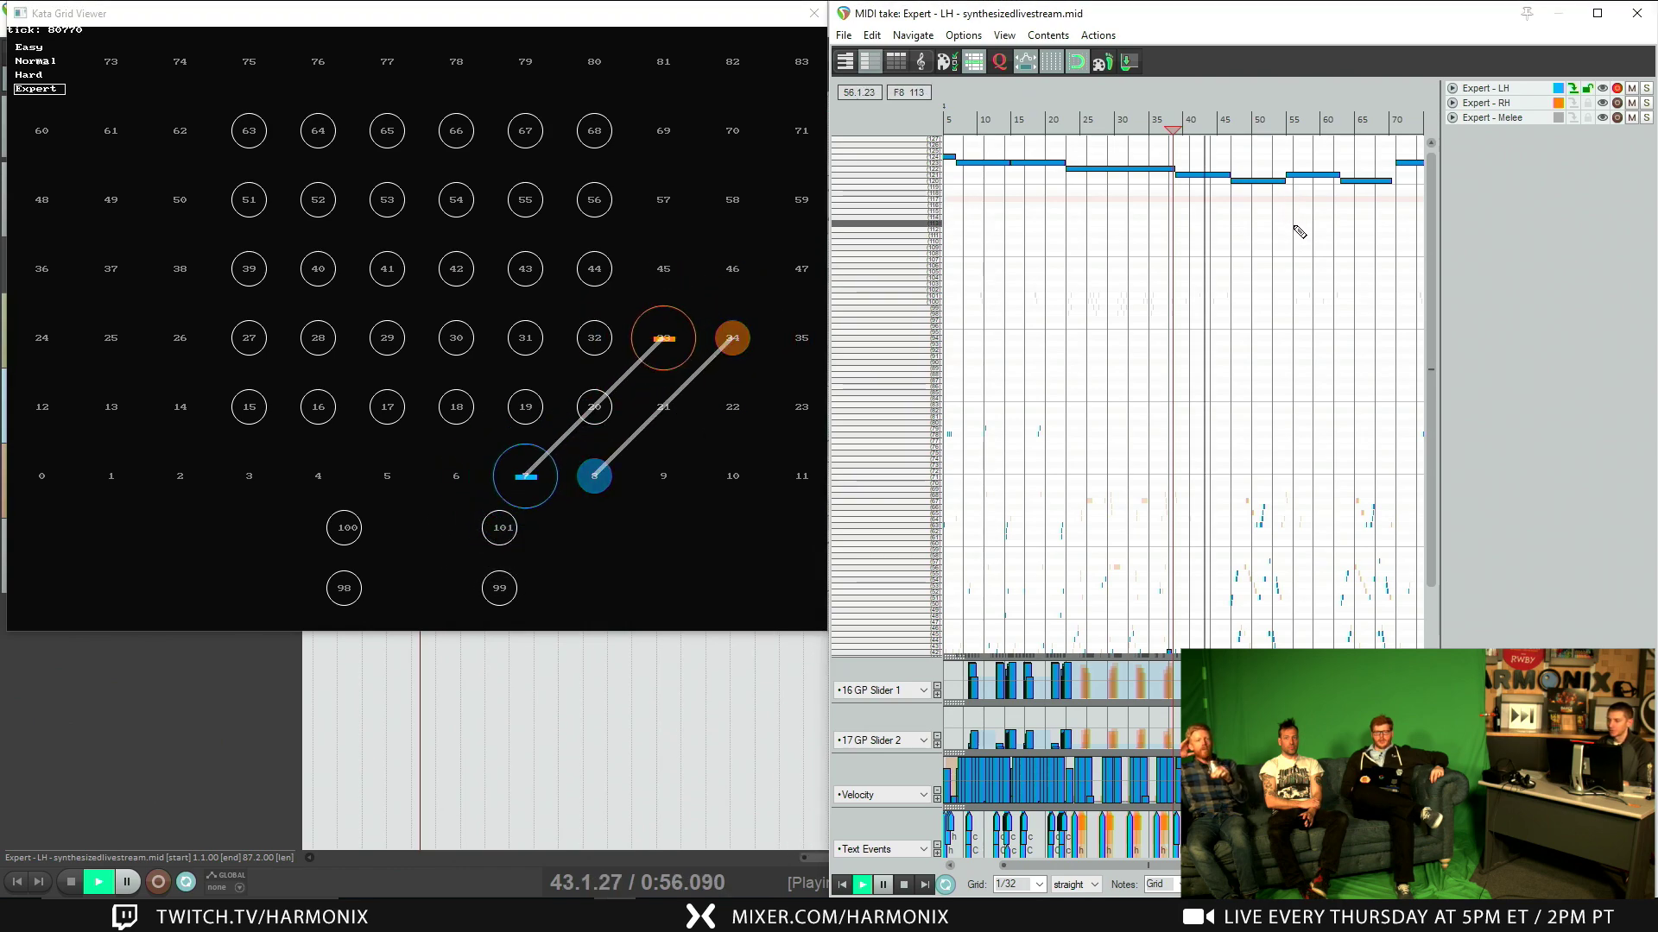
key(space)
click(1282, 209)
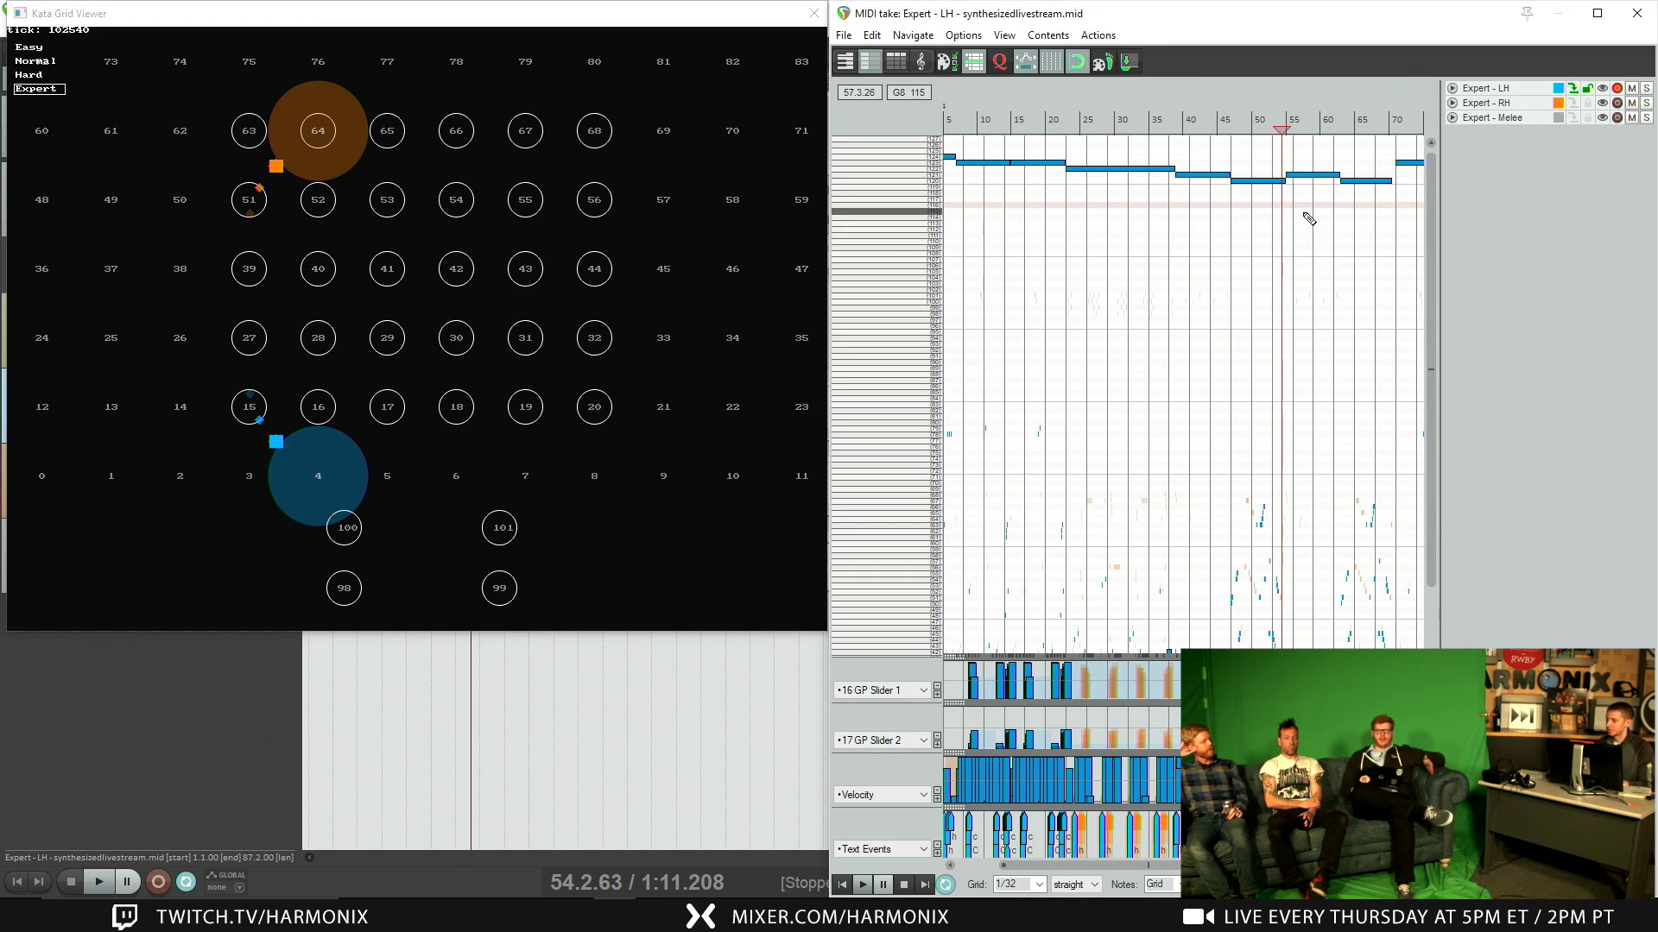
Step: Place the cursor at measure 47 and examine the Expert - LH notes that start there, up close and across the song
scroll(1321, 245, up, 3)
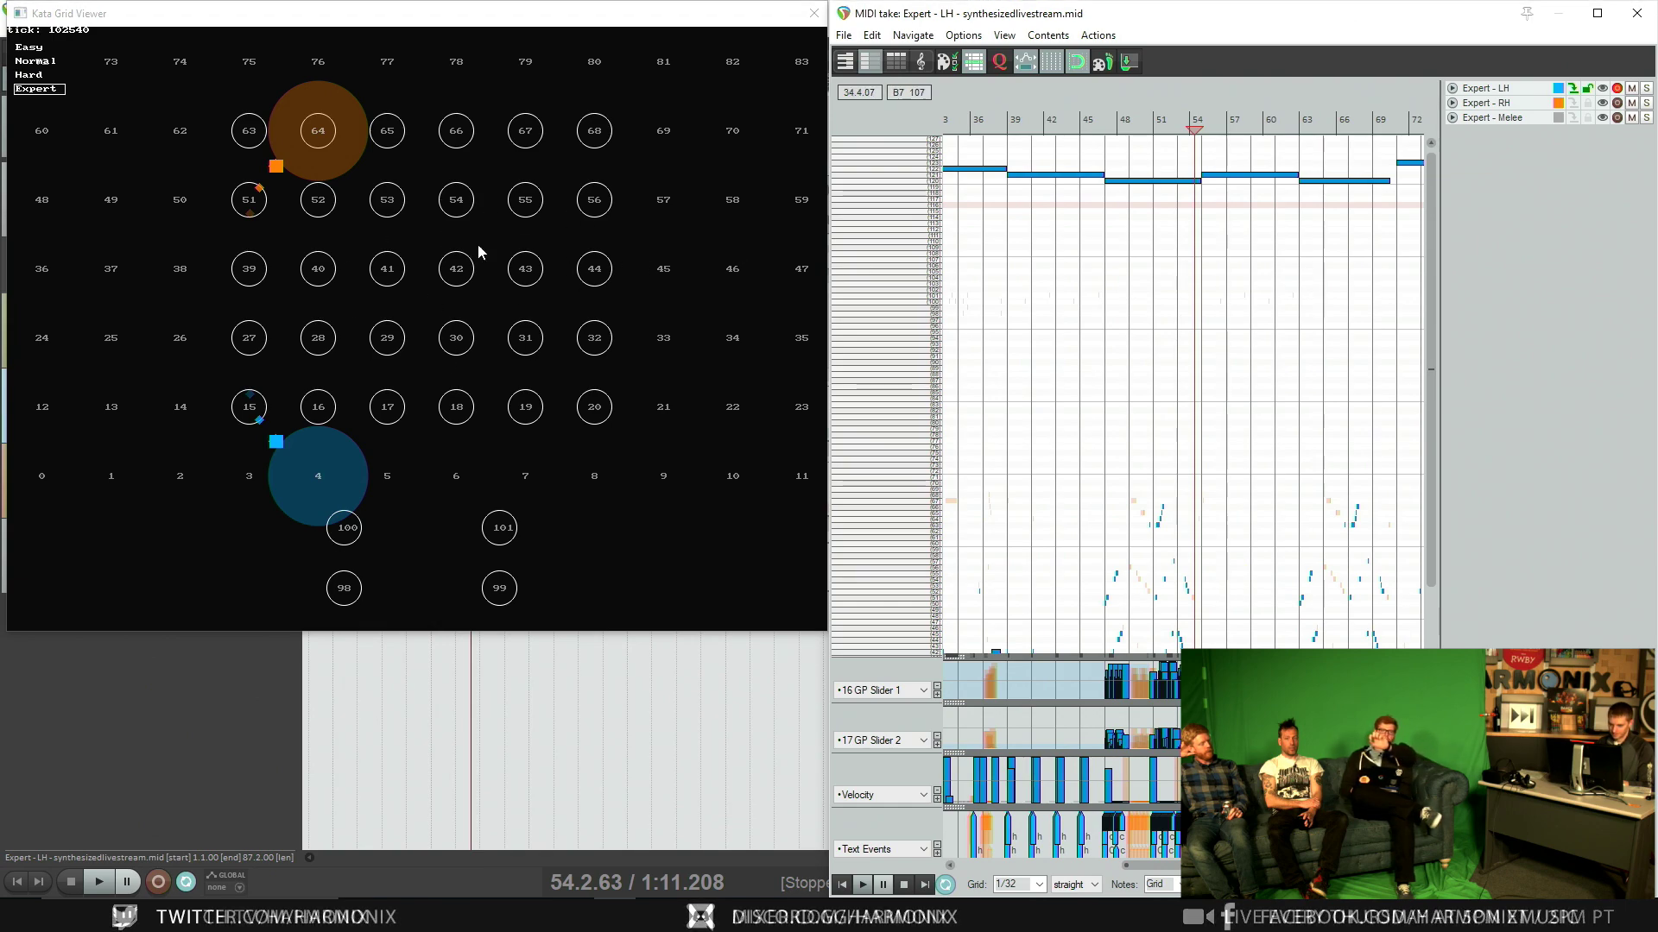
click(1106, 225)
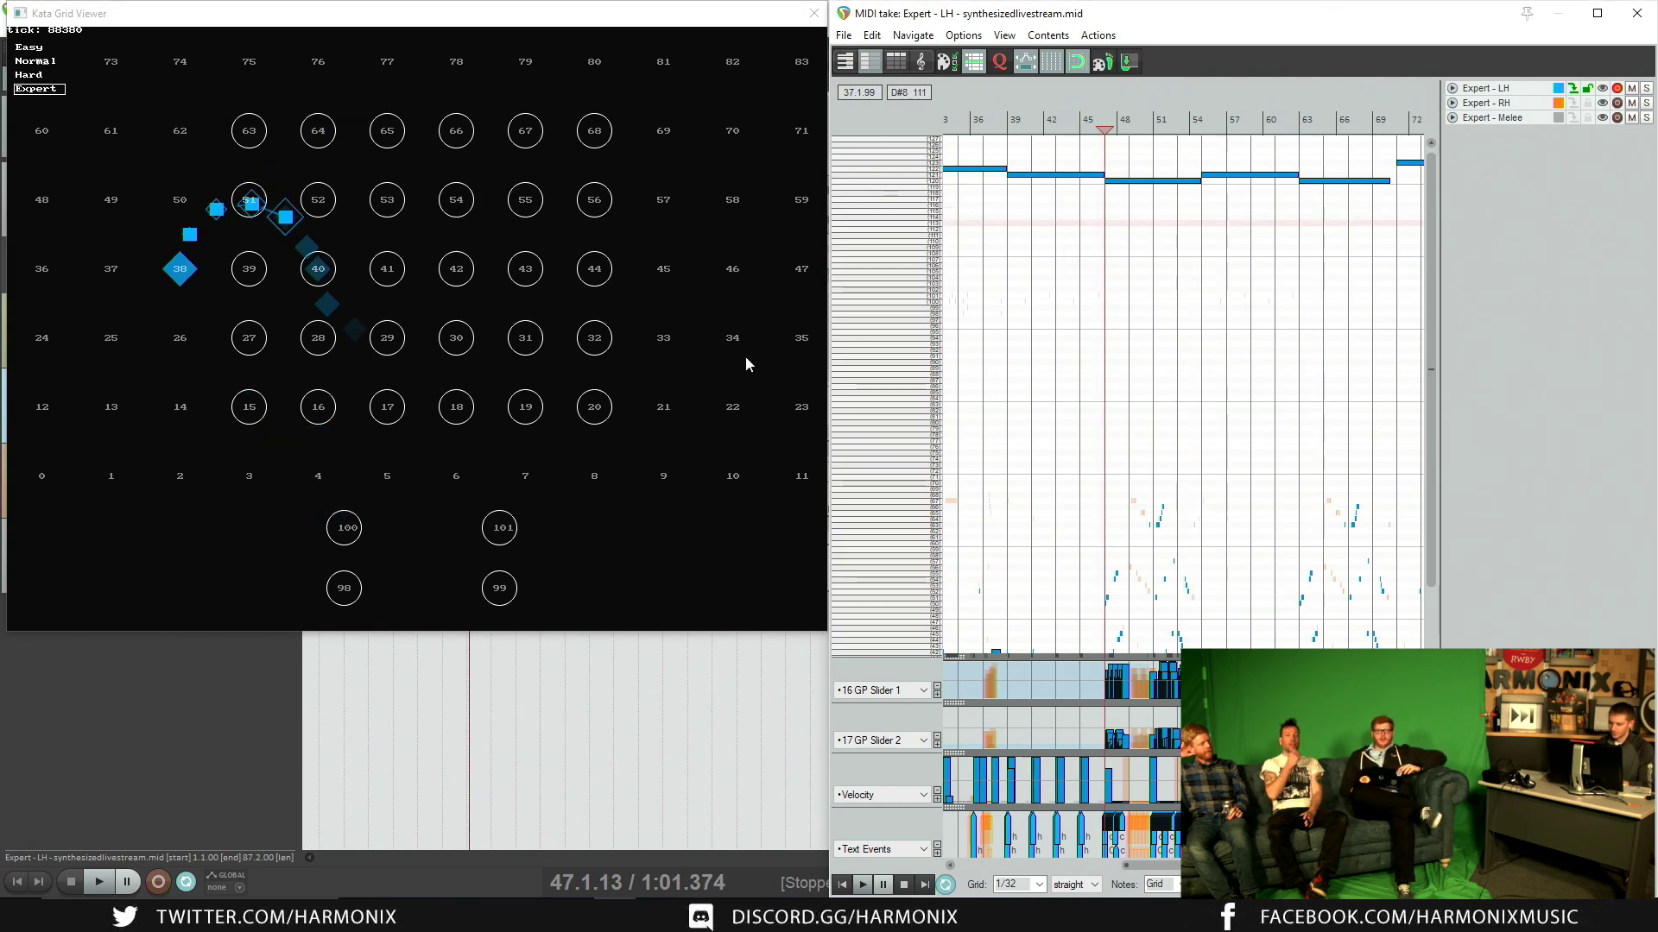
scroll(1179, 509, up, 5)
scroll(1178, 510, down, 5)
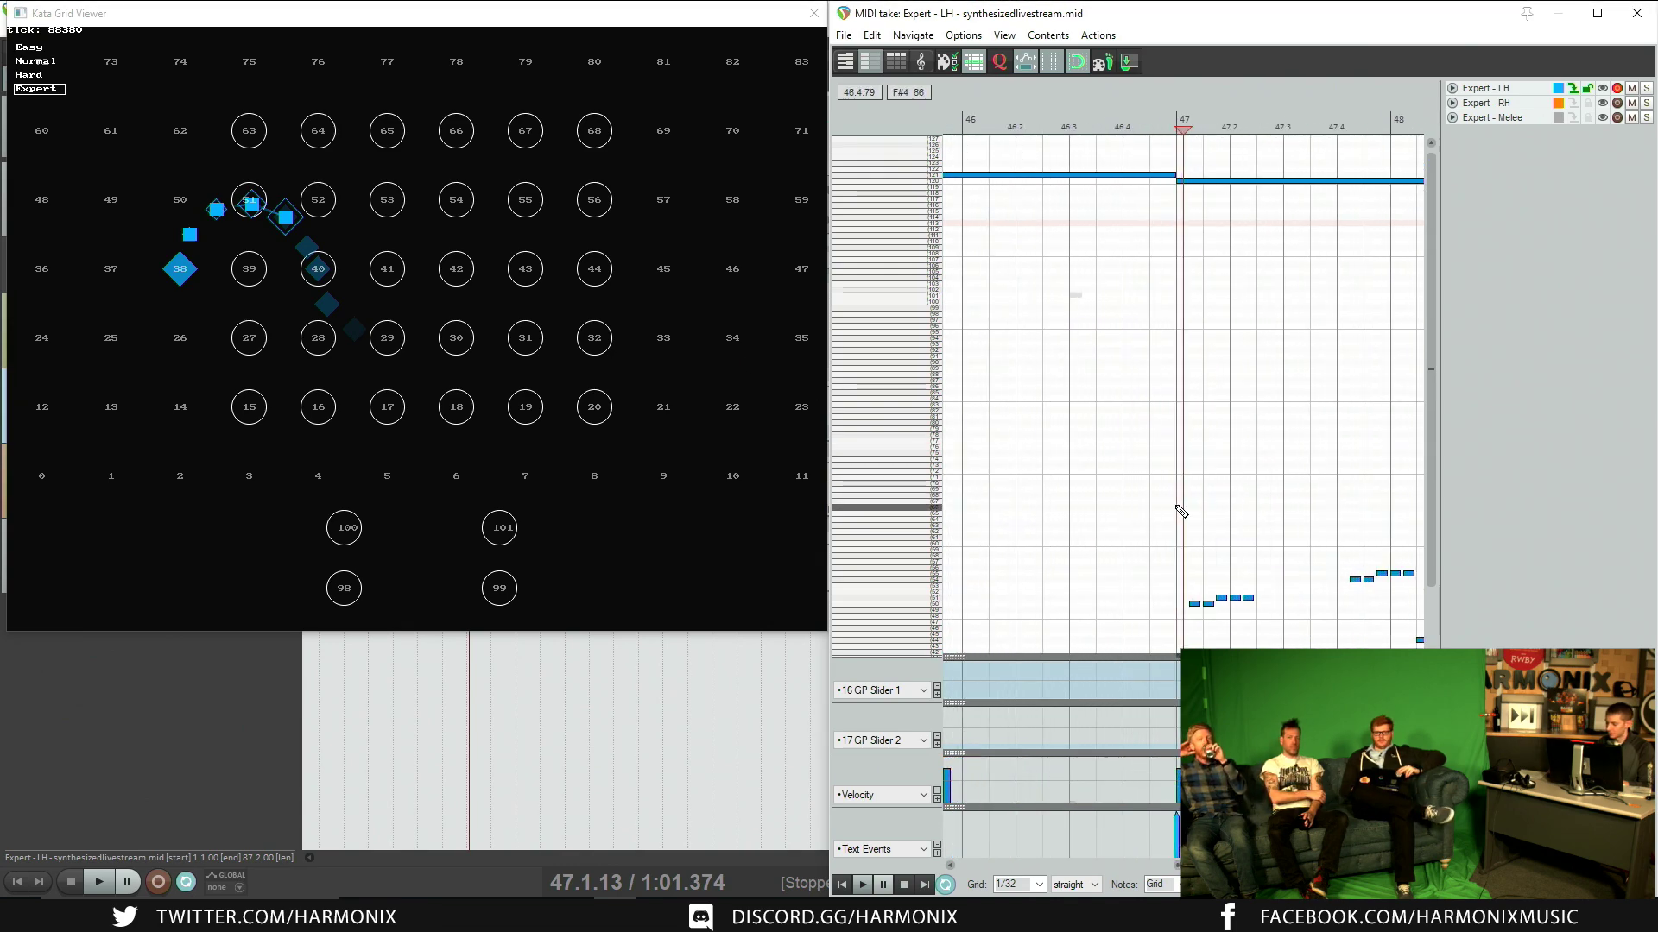
scroll(1160, 457, down, 4)
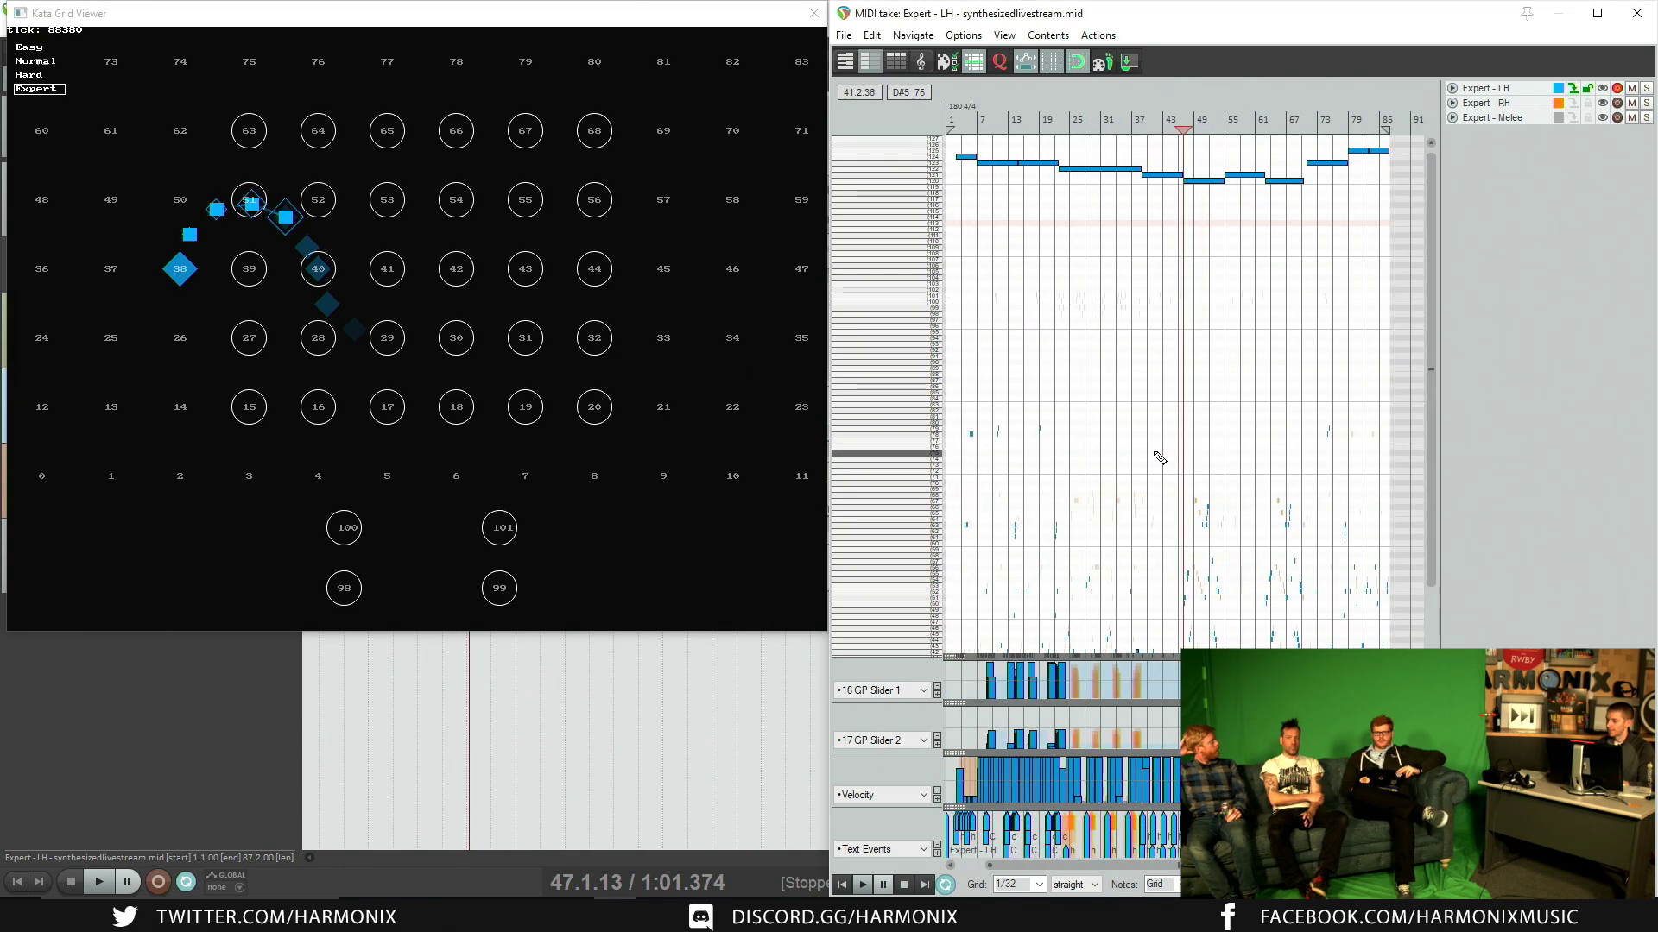
scroll(1162, 458, up, 5)
scroll(1157, 458, down, 3)
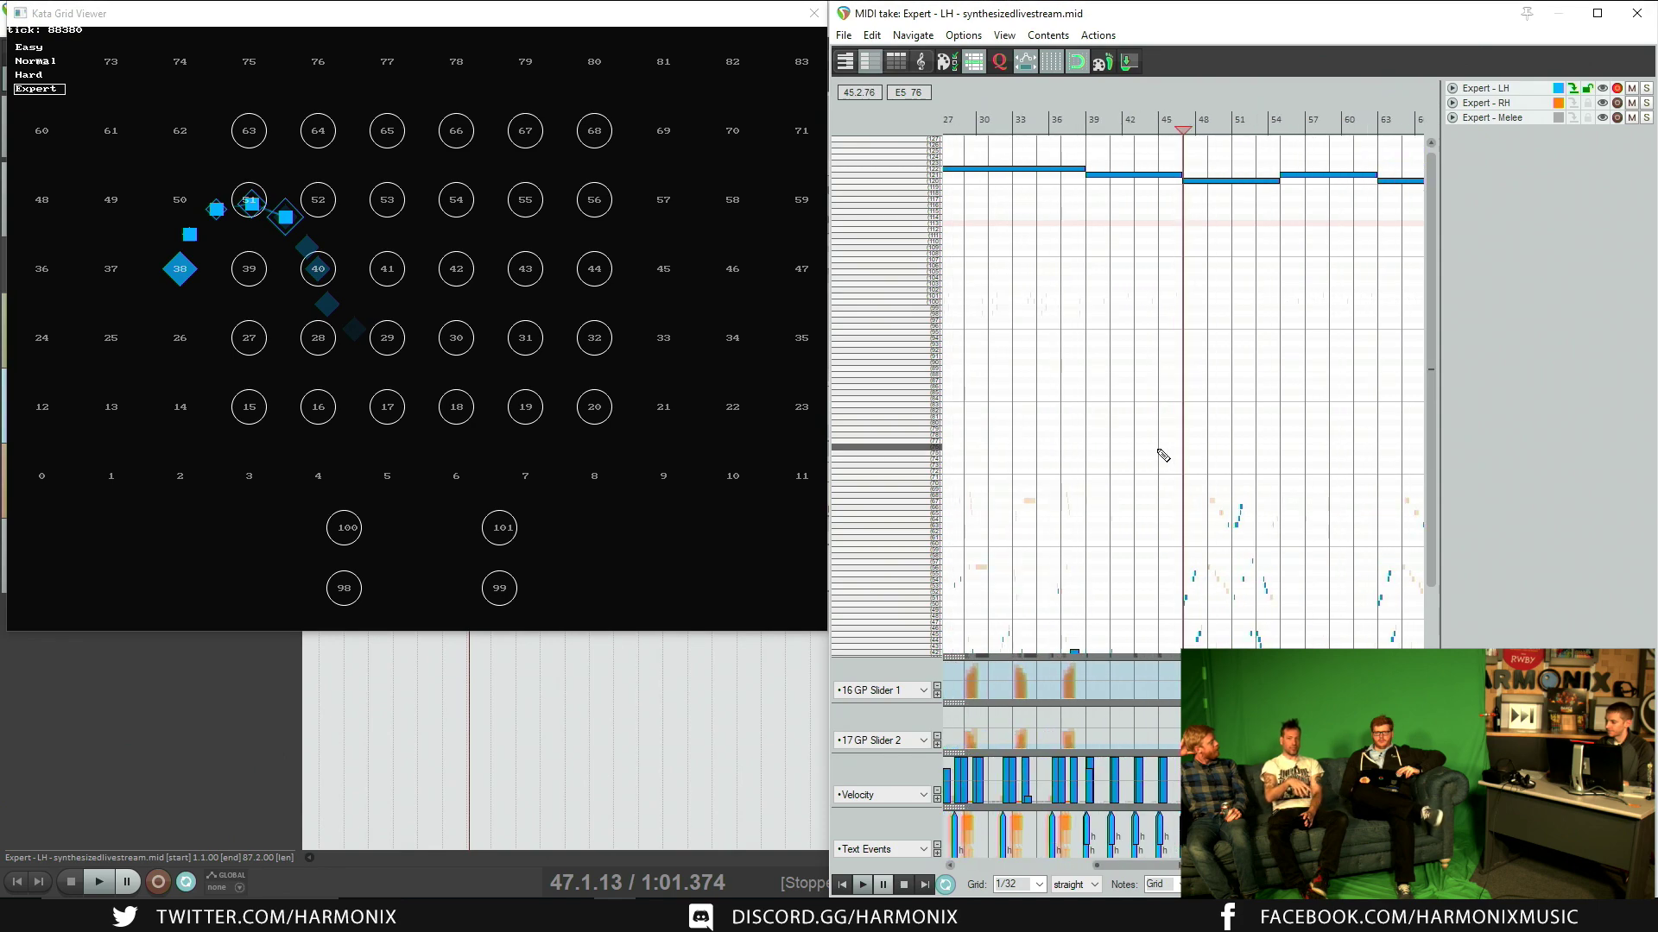
scroll(1128, 507, up, 10)
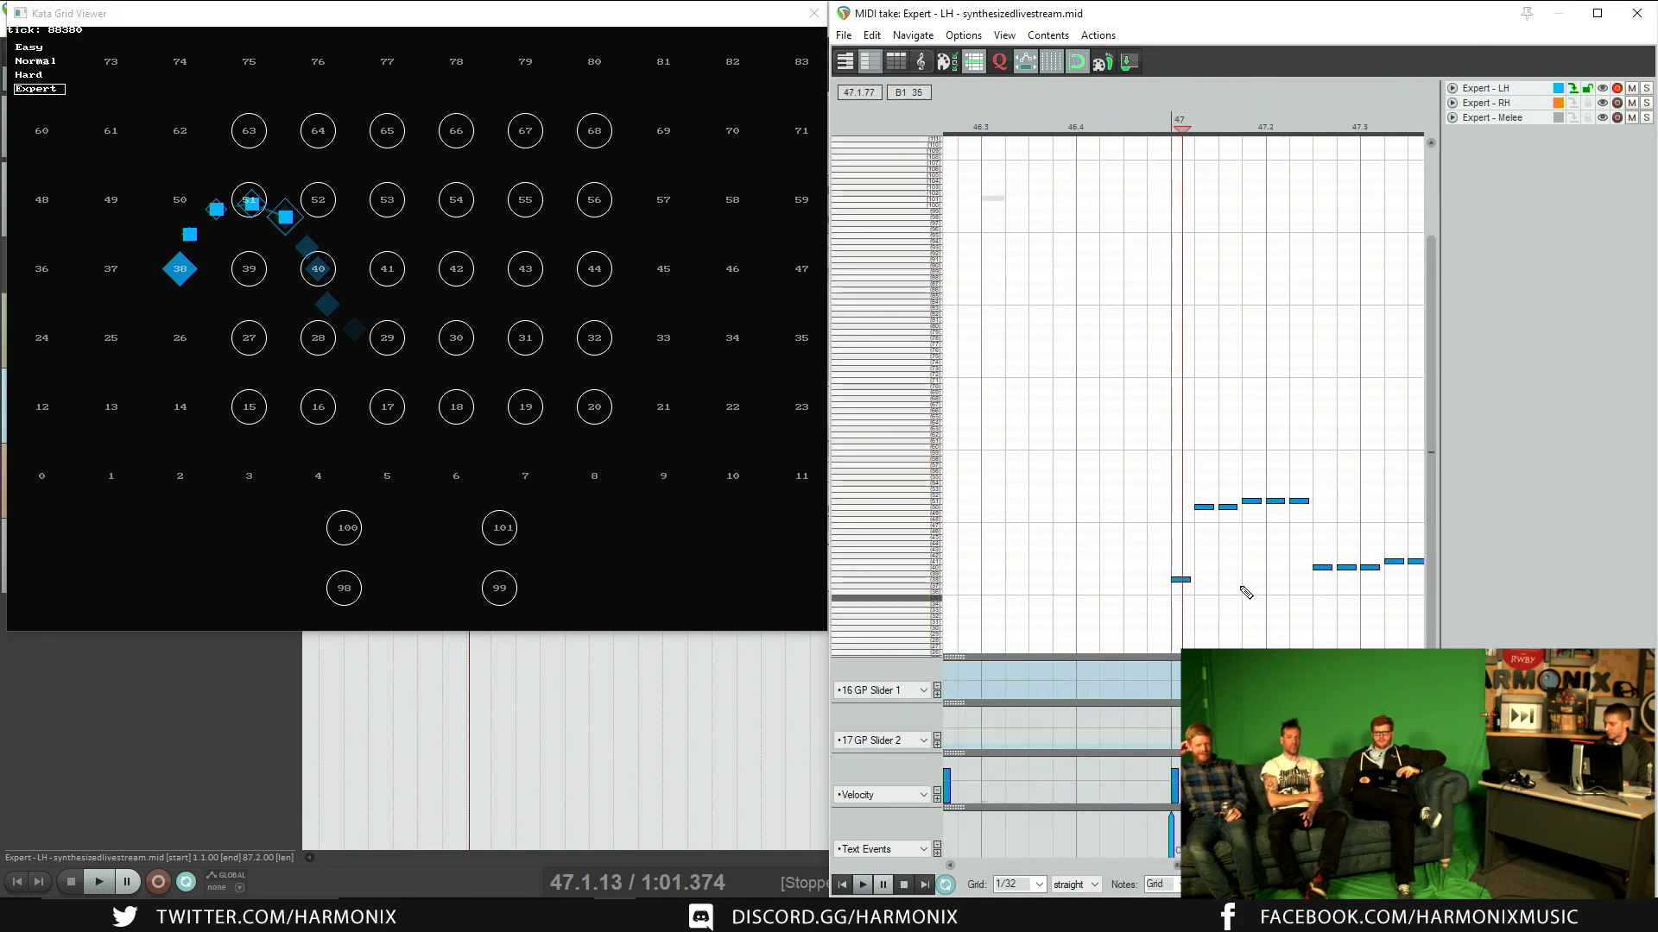
Step: Try lengthening the Expert - LH note at measure 47 to about measure 53 and copying it to measure 63, and undo both changes
scroll(1176, 581, down, 3)
drag(1184, 579, 1386, 573)
scroll(1371, 602, down, 8)
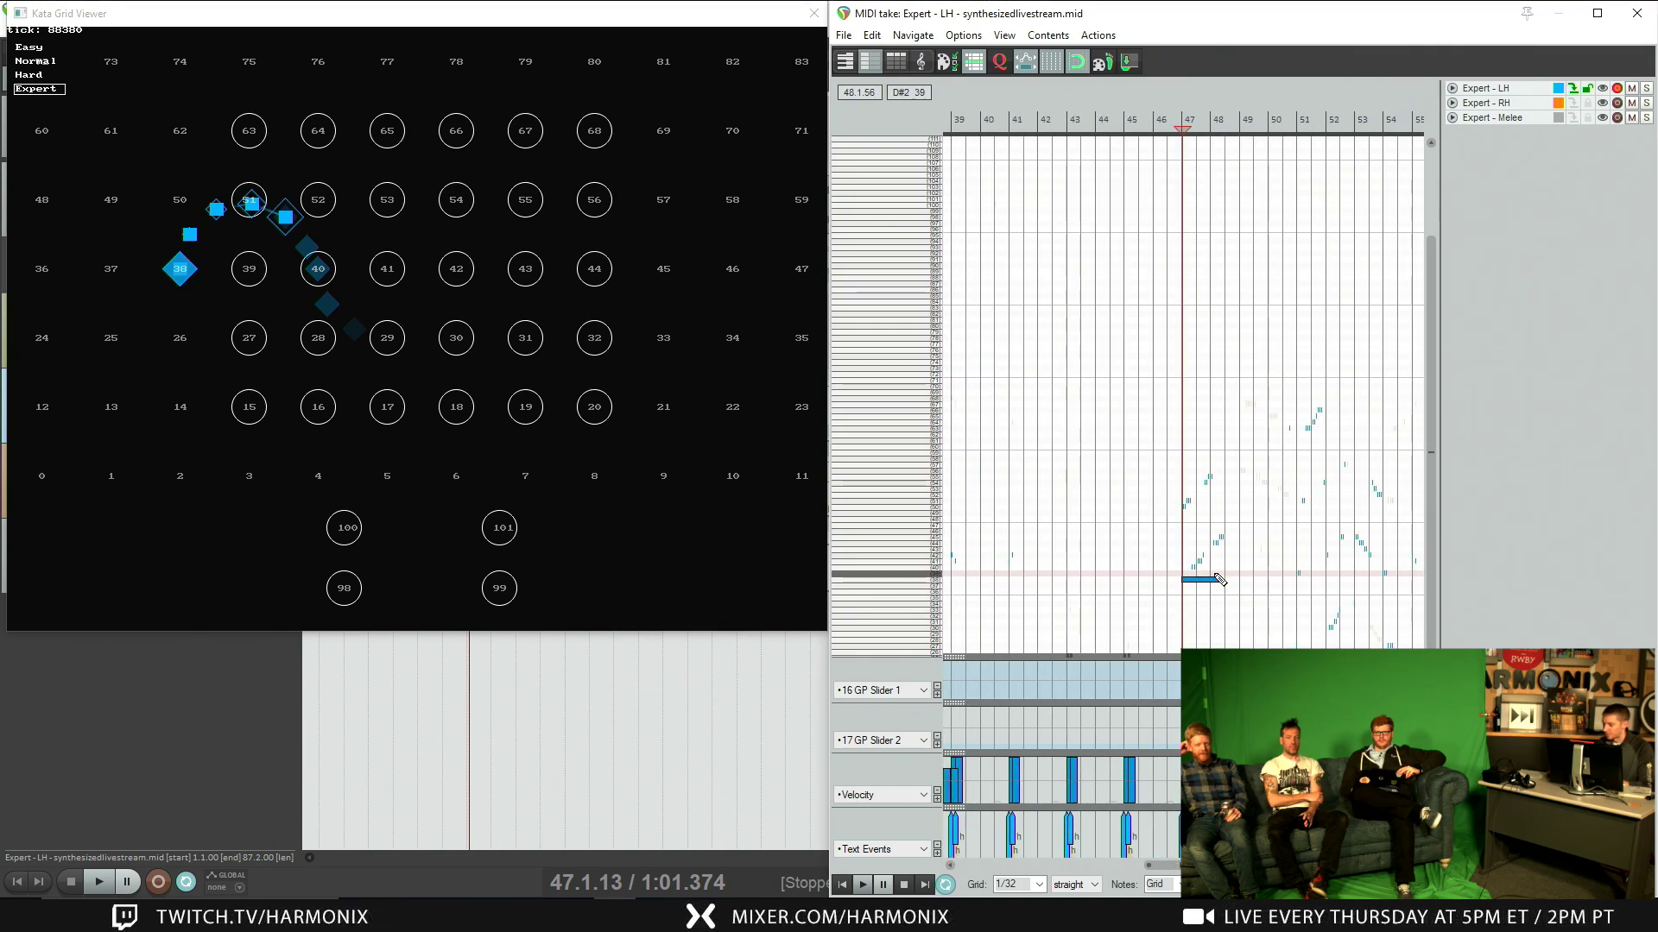
drag(1219, 453, 1203, 472)
scroll(1203, 471, down, 6)
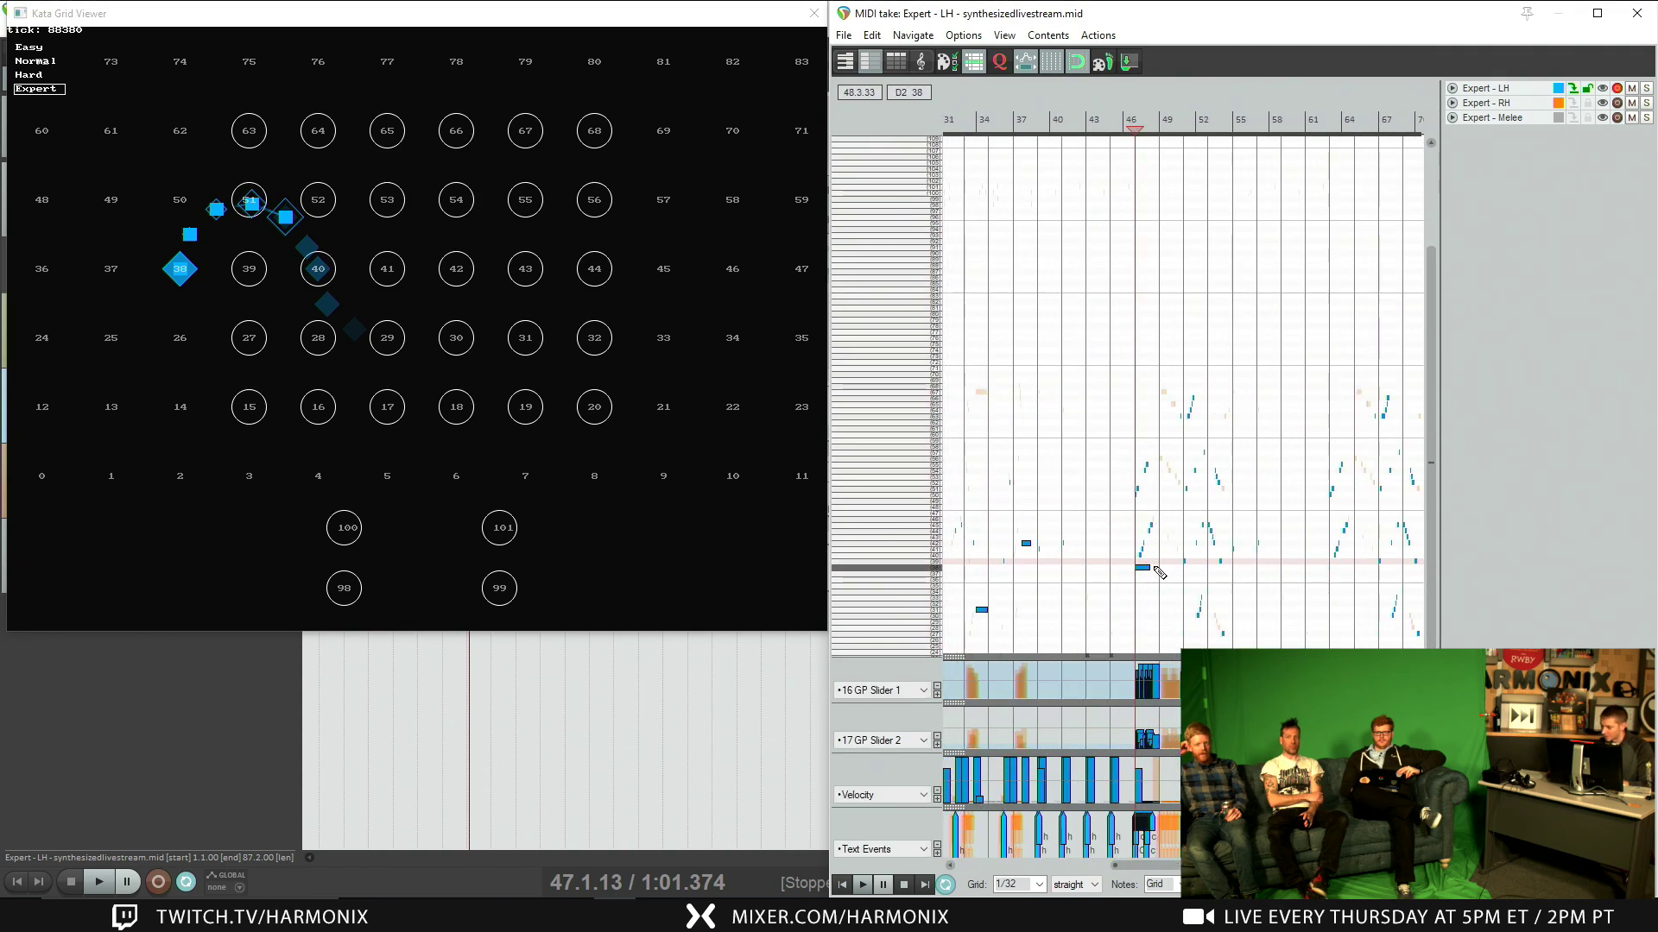
mouse_move(1146, 566)
mouse_down()
mouse_move(1188, 585)
mouse_move(1127, 521)
mouse_move(1106, 548)
mouse_up()
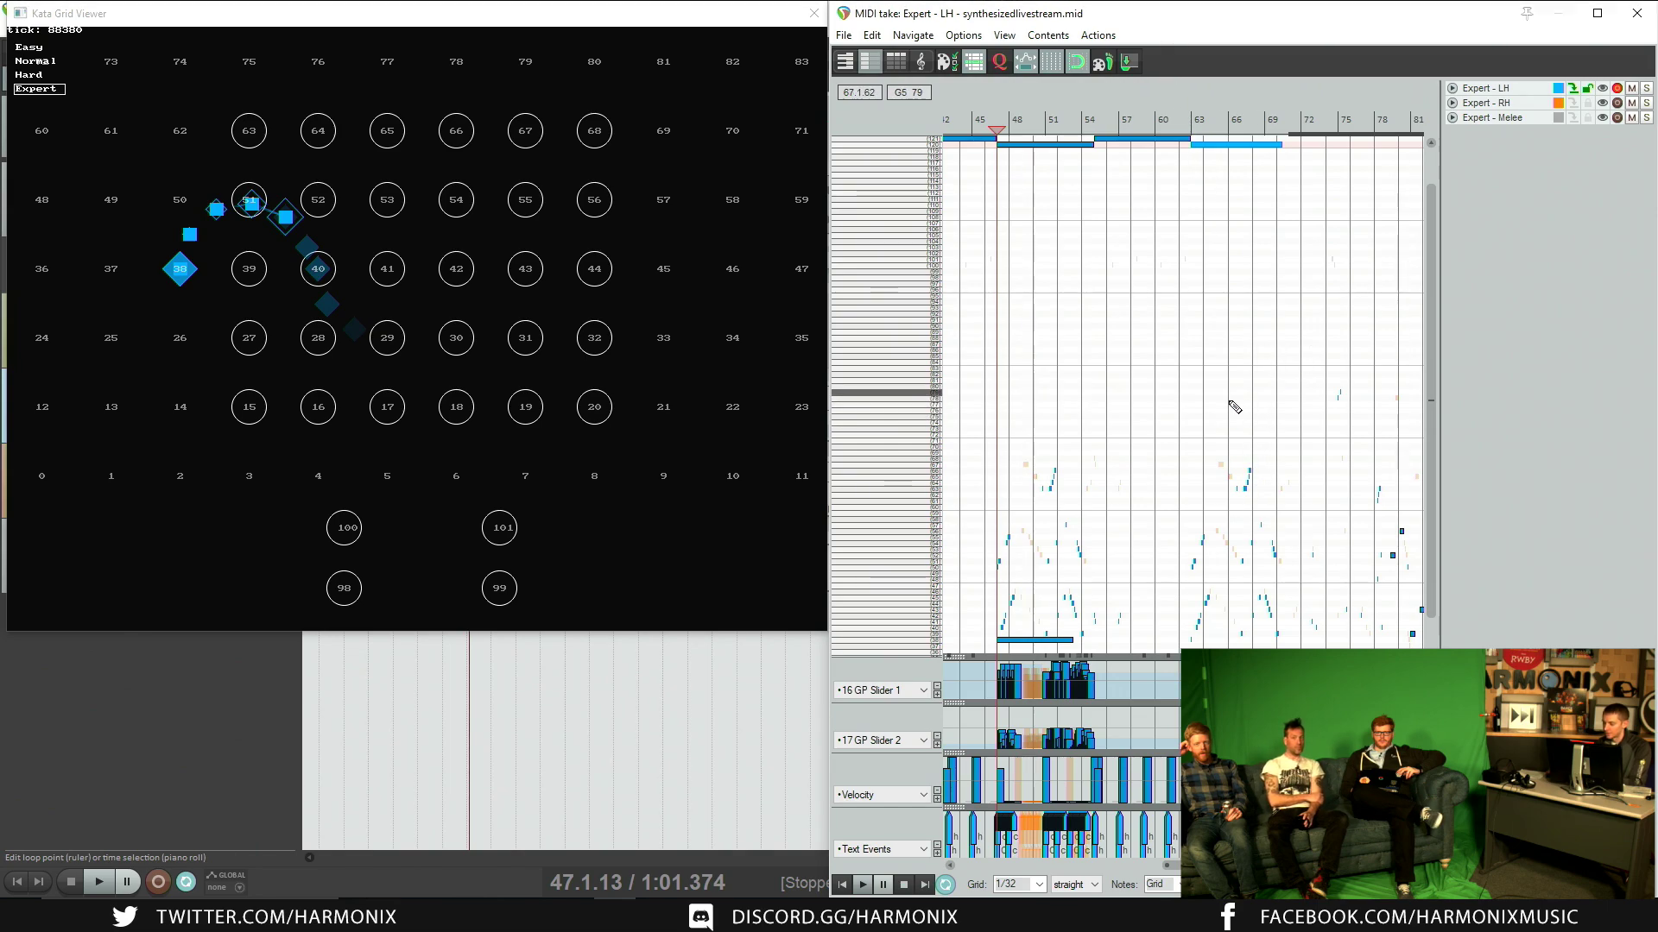
key(ctrl+z)
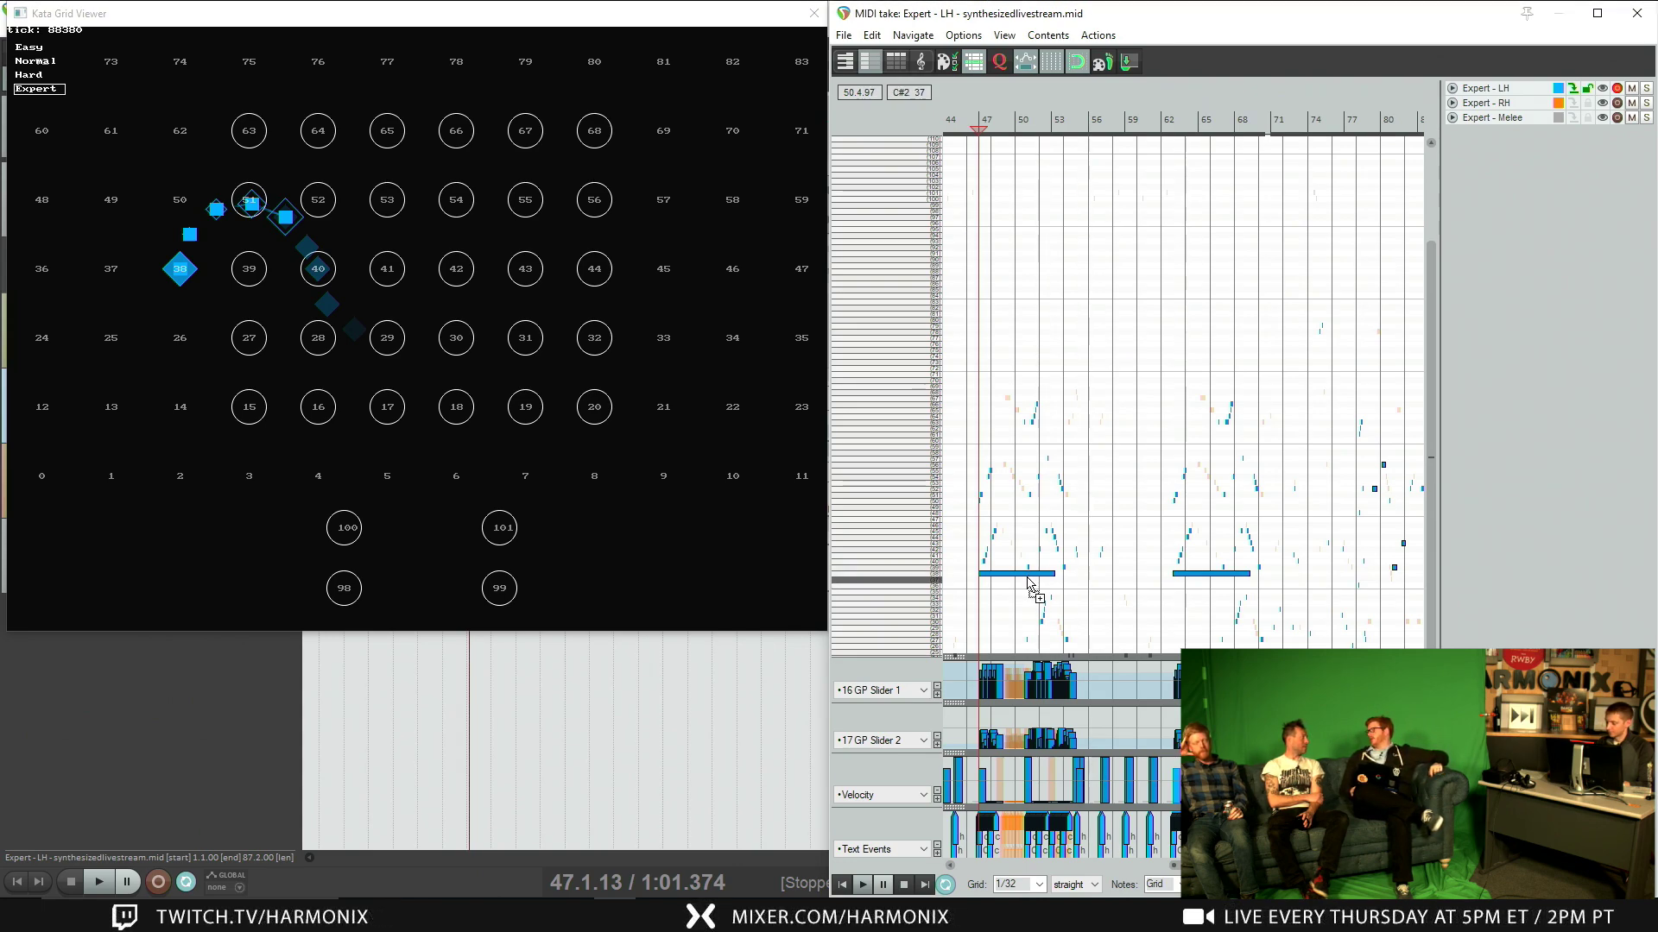
key(ctrl+z)
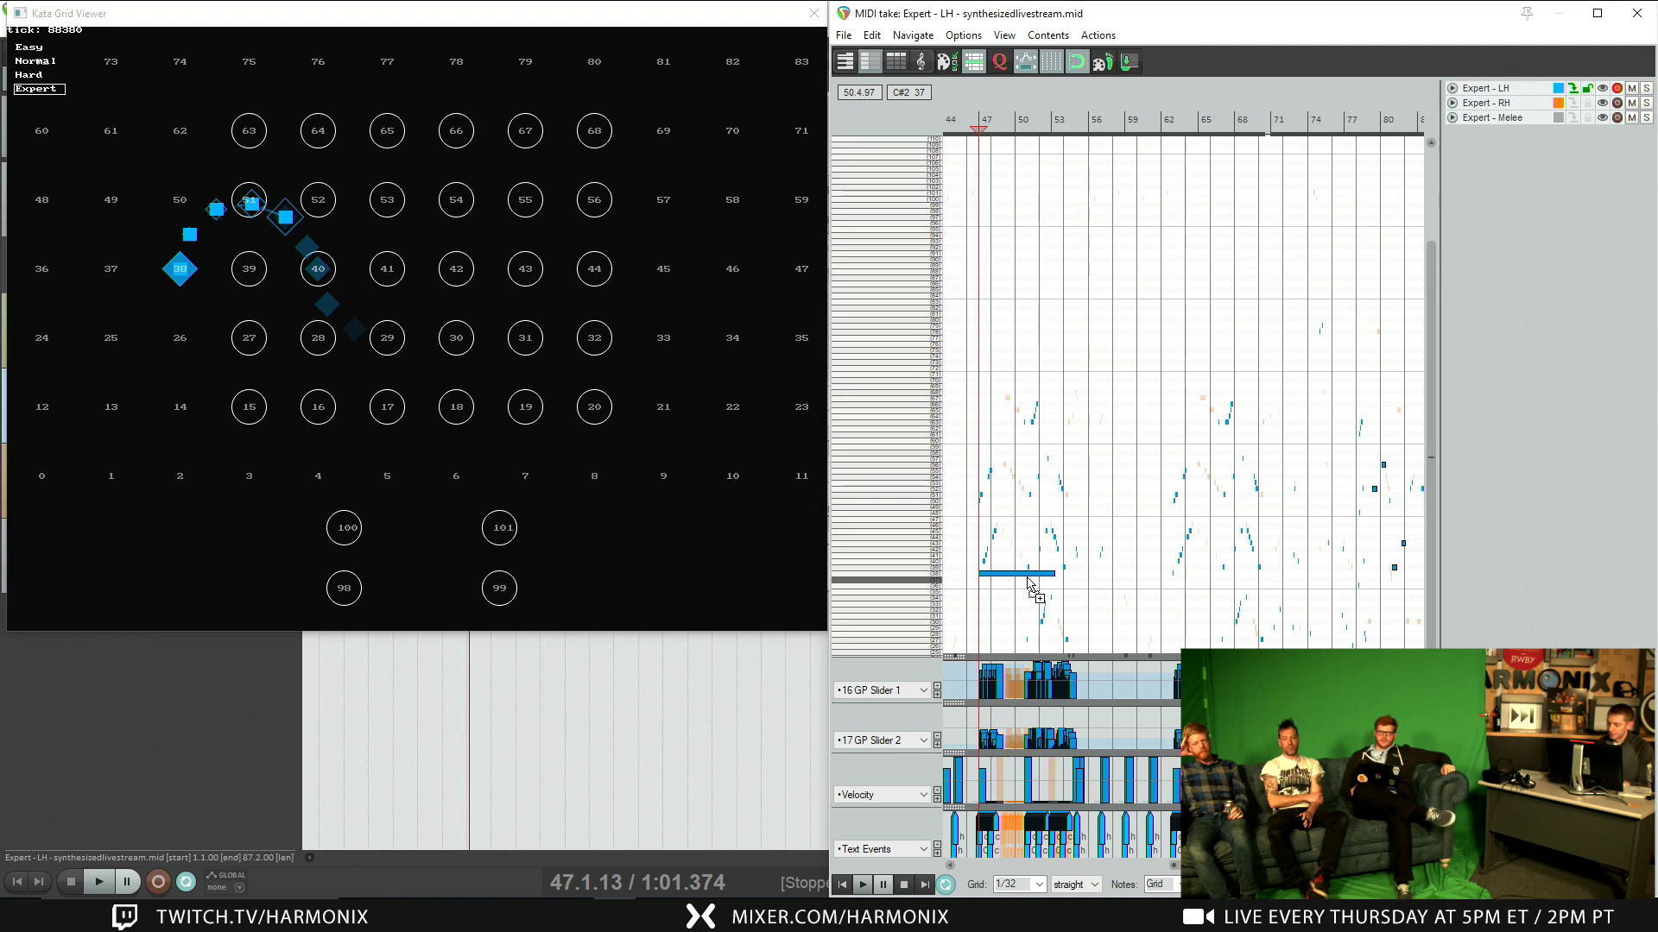
scroll(1027, 584, up, 6)
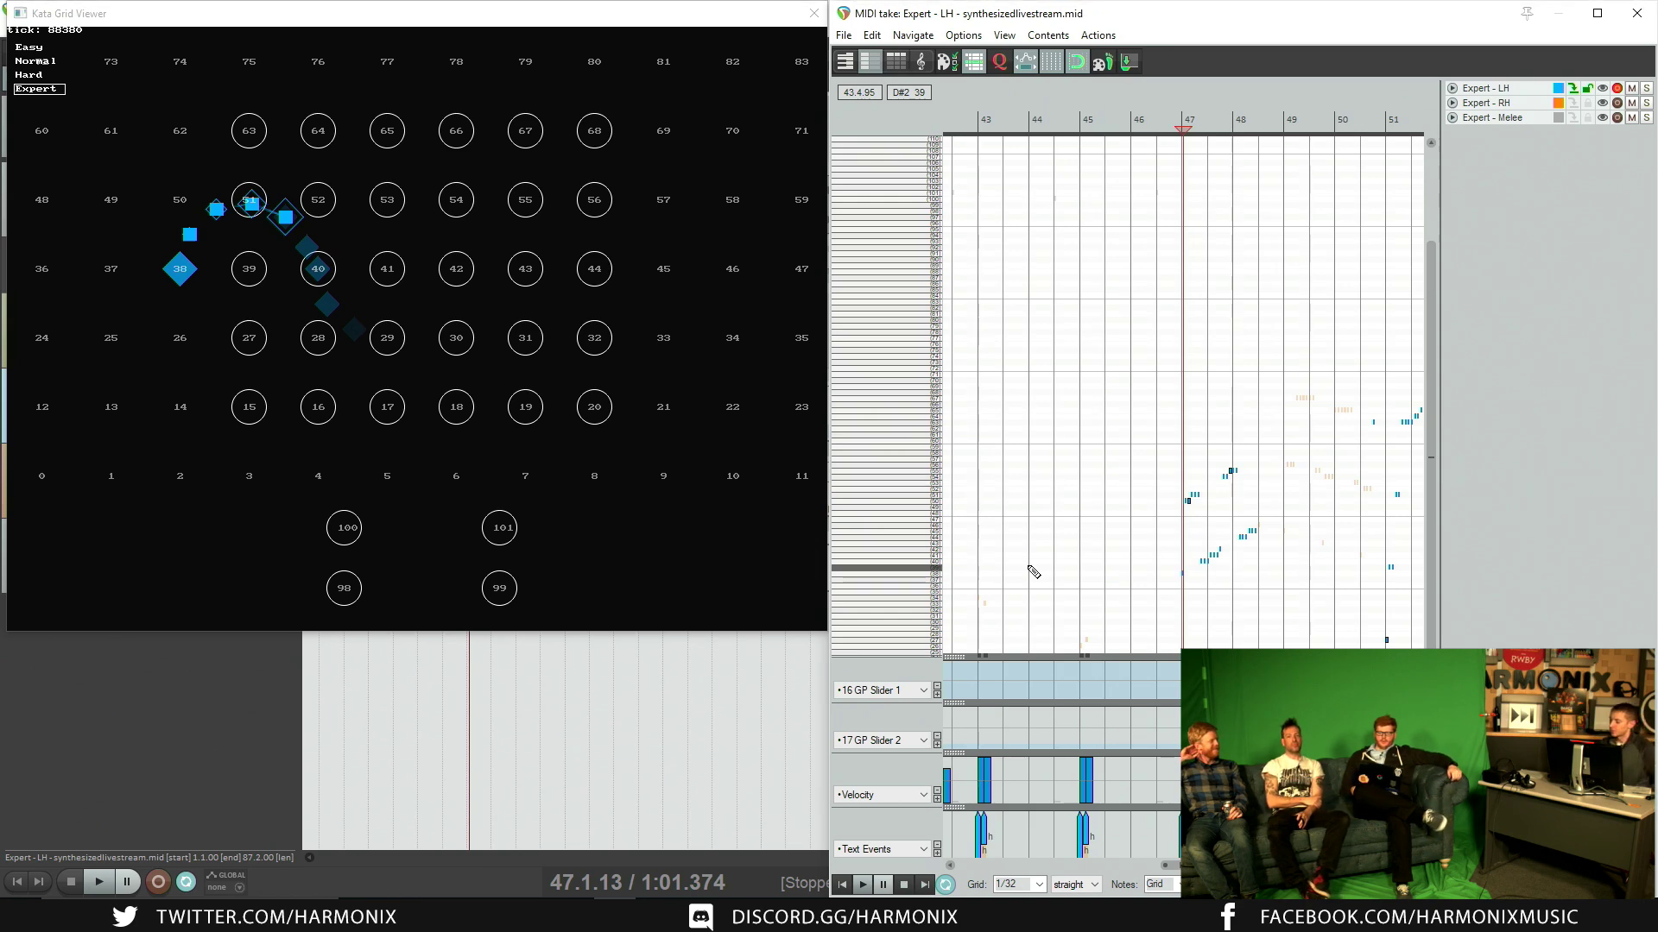
Step: Place the cursor at the start of measure 3, show the notes there, and shift the MIDI editor window partly over the grid viewer
scroll(1093, 486, down, 5)
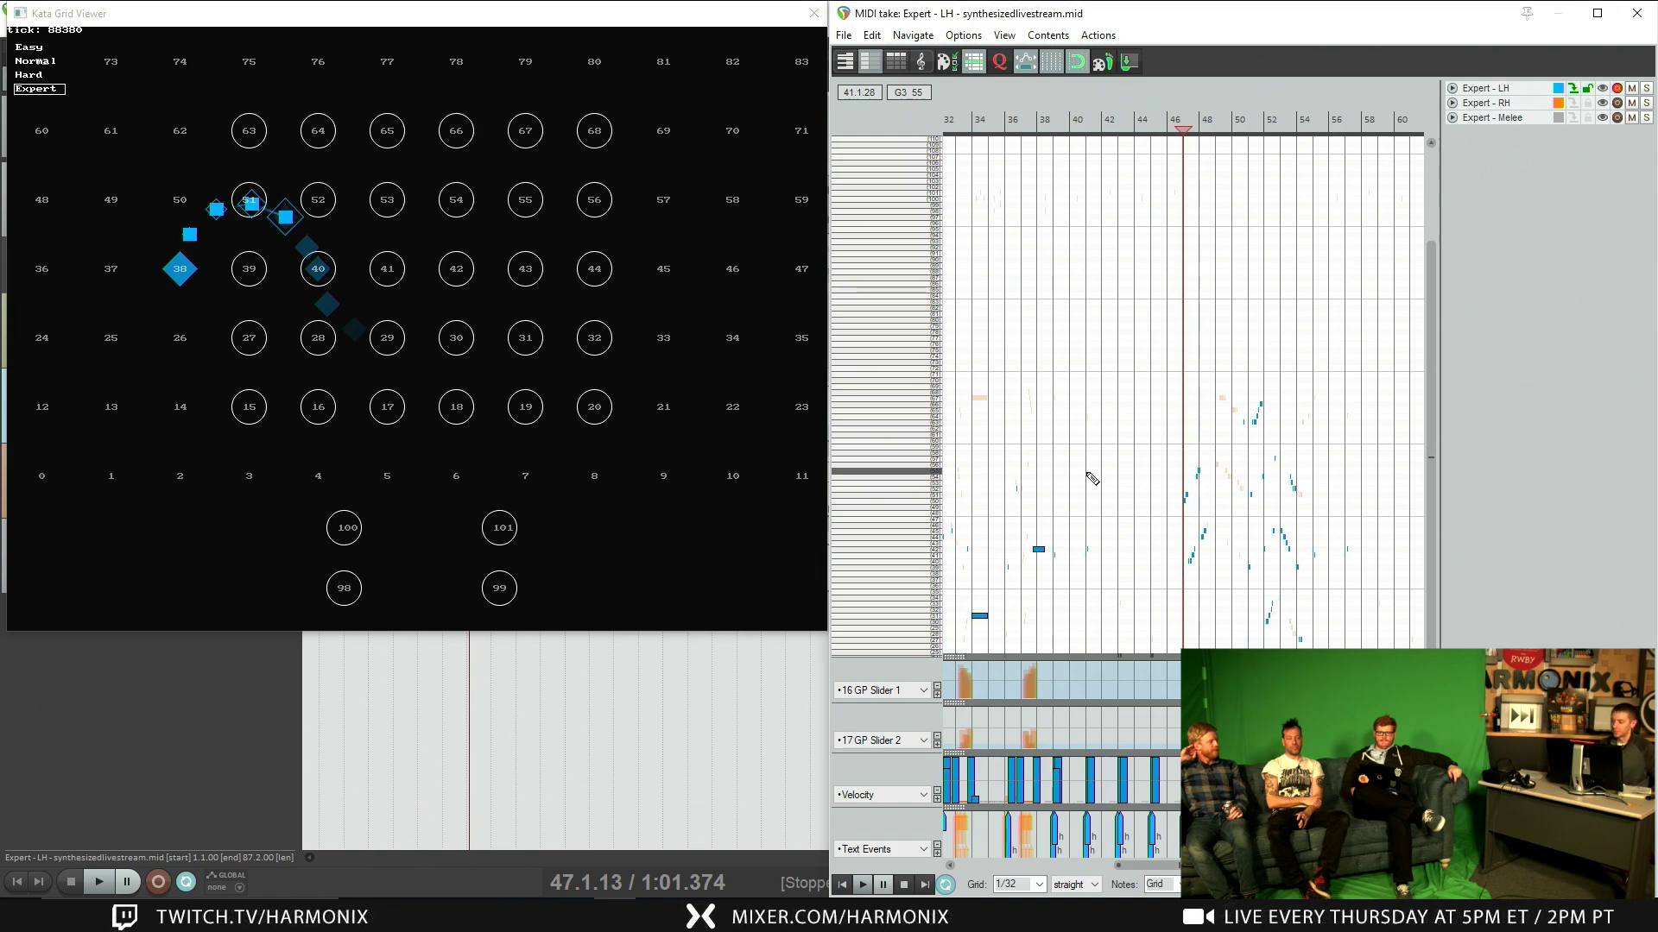
scroll(1094, 486, down, 5)
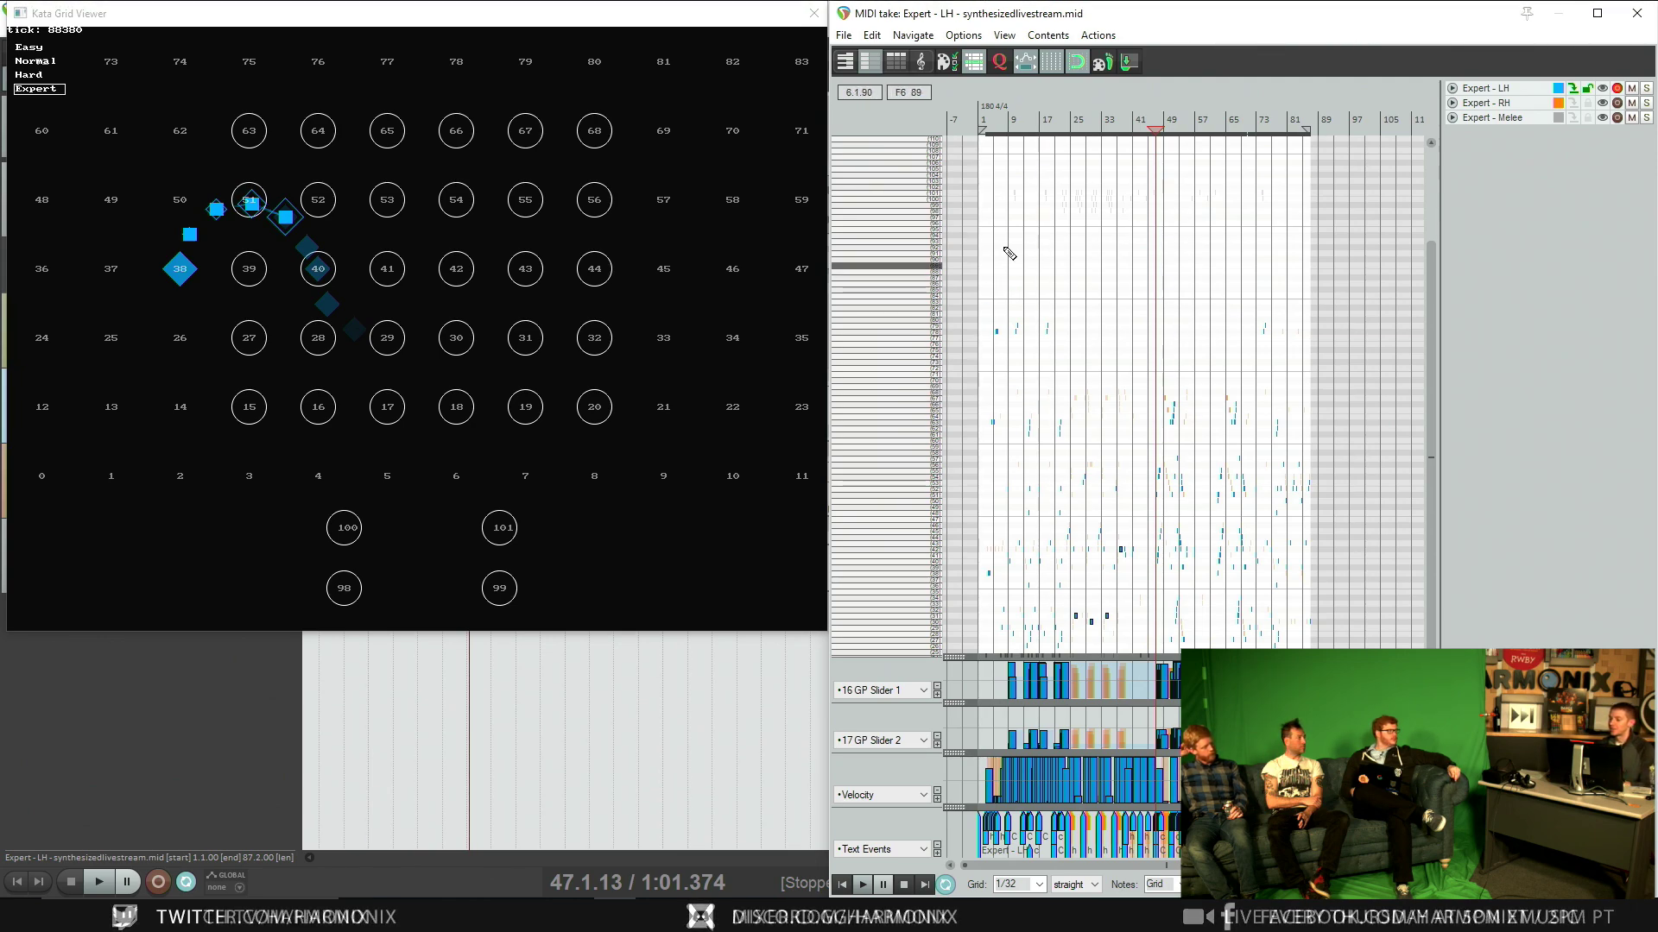
click(986, 119)
scroll(1060, 268, up, 5)
scroll(1064, 273, up, 5)
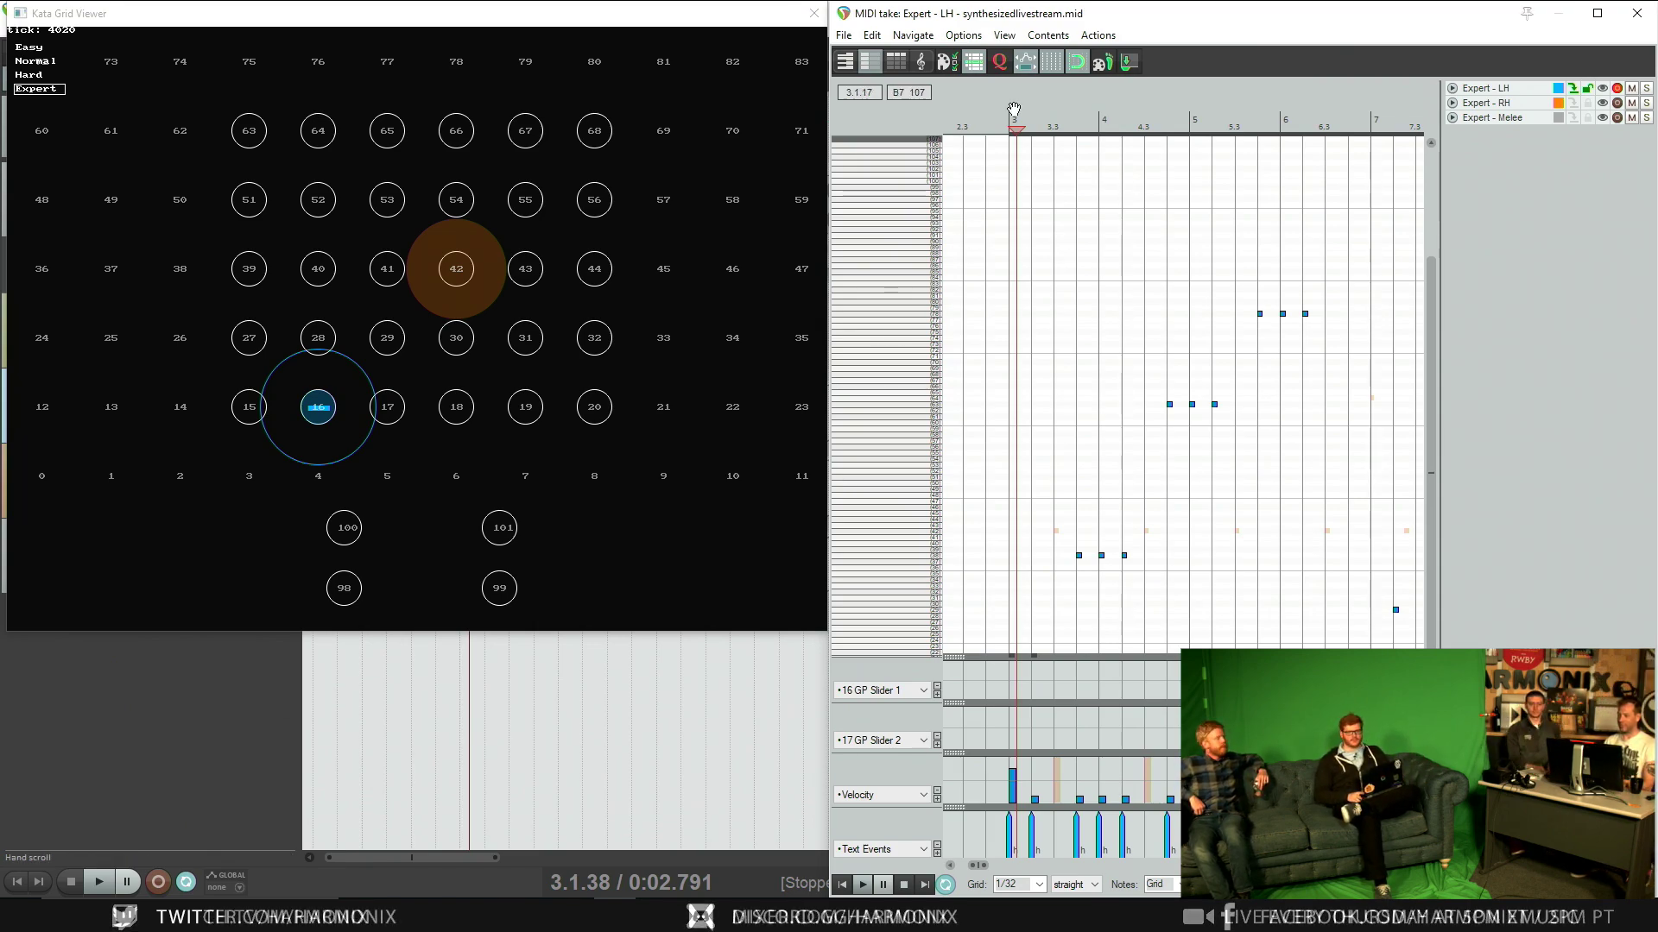
drag(1048, 18, 965, 16)
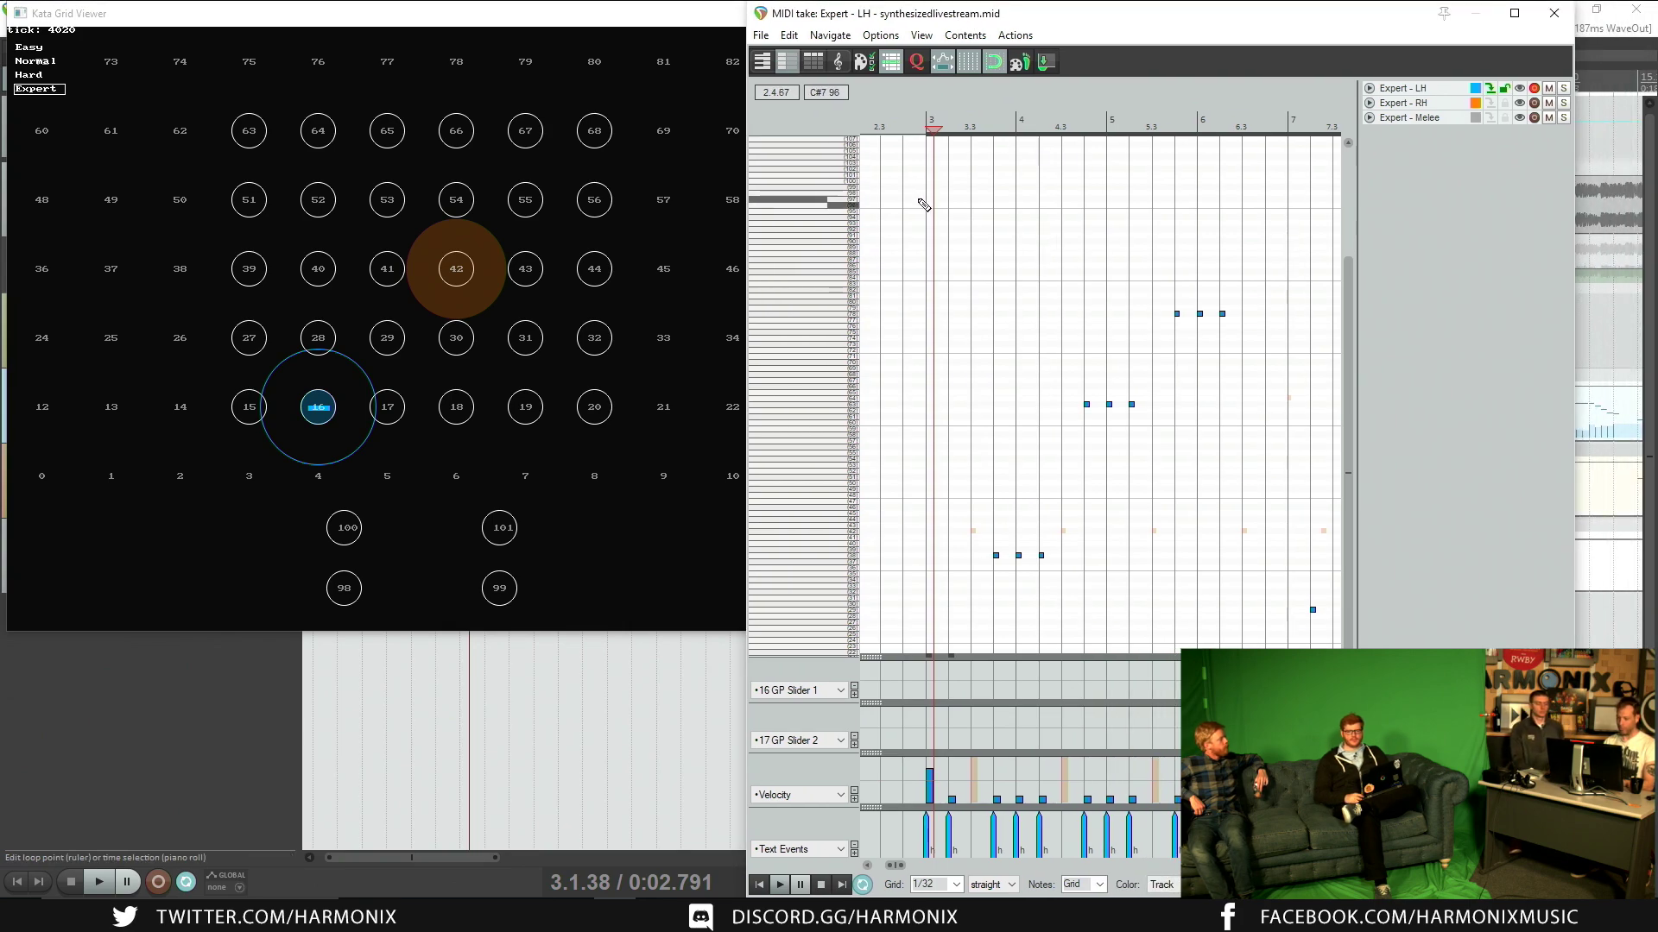
Step: Delete the Expert - LH notes from measure 3 through measure 6
scroll(924, 204, down, 3)
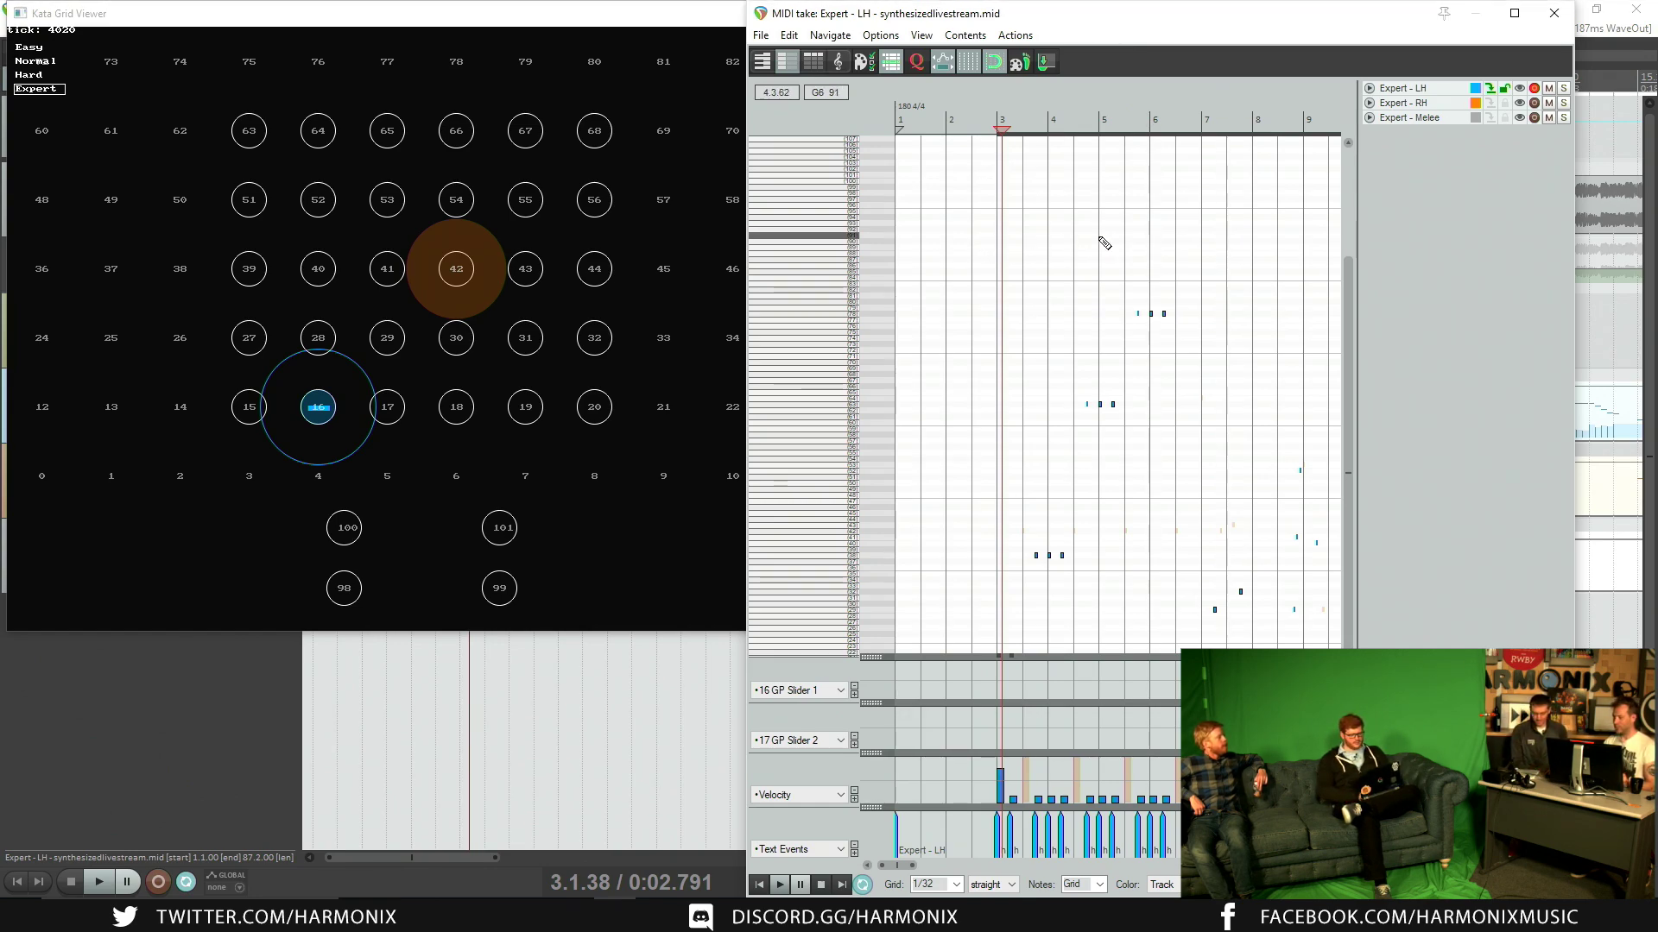
drag(1344, 303, 1343, 266)
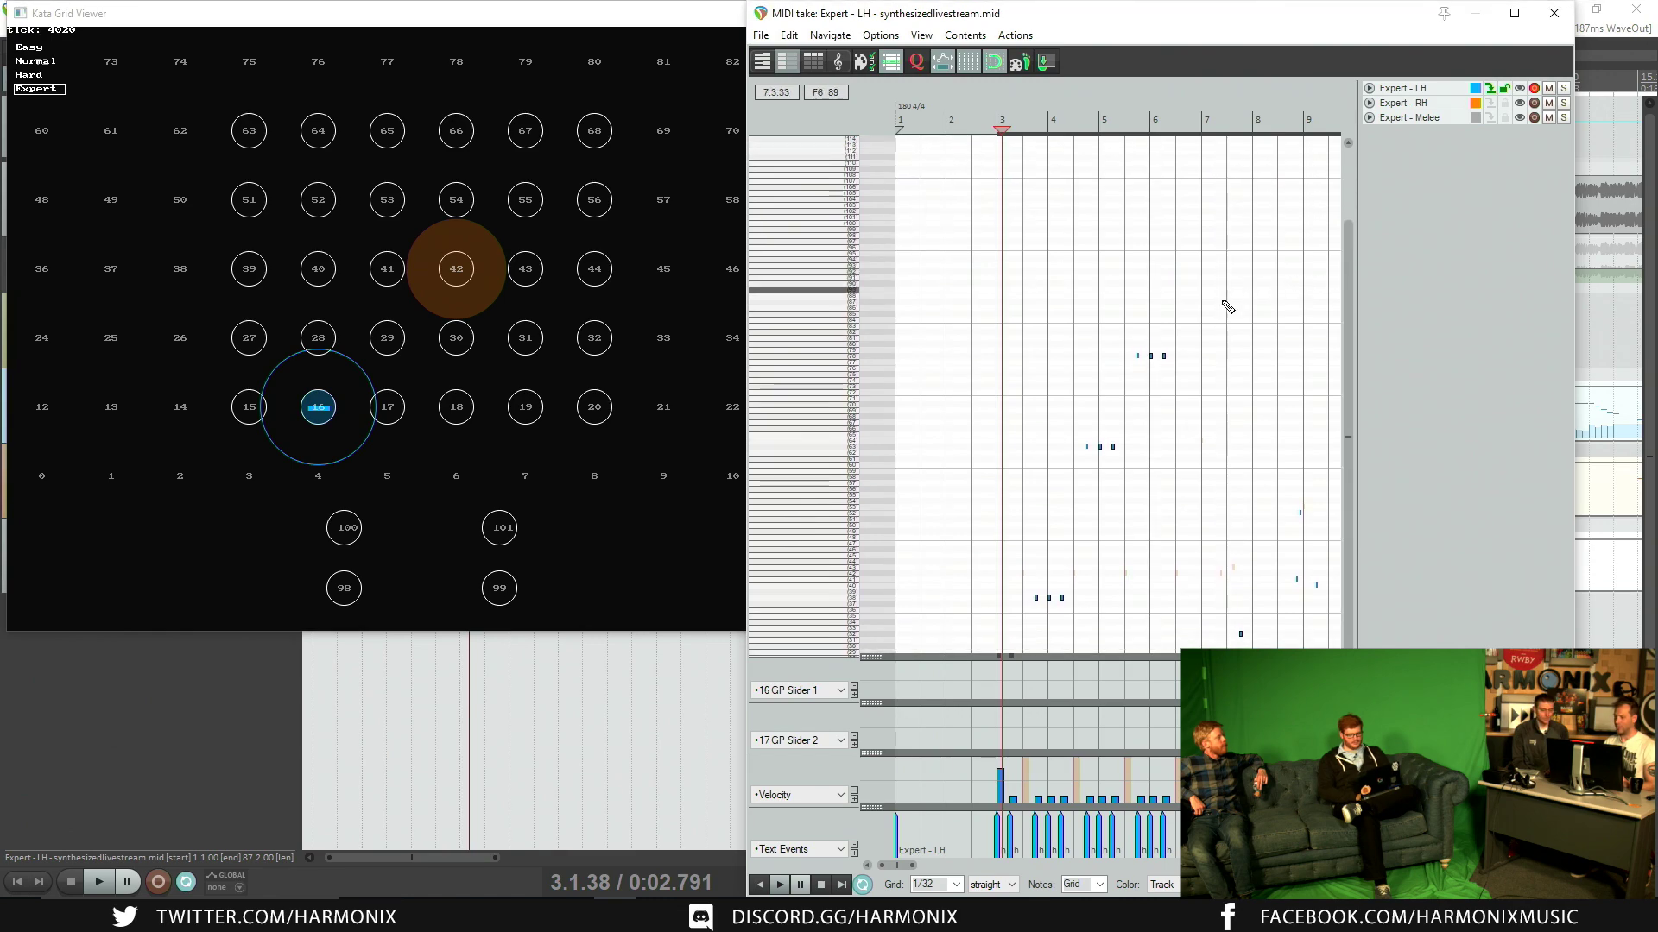
scroll(1169, 385, up, 3)
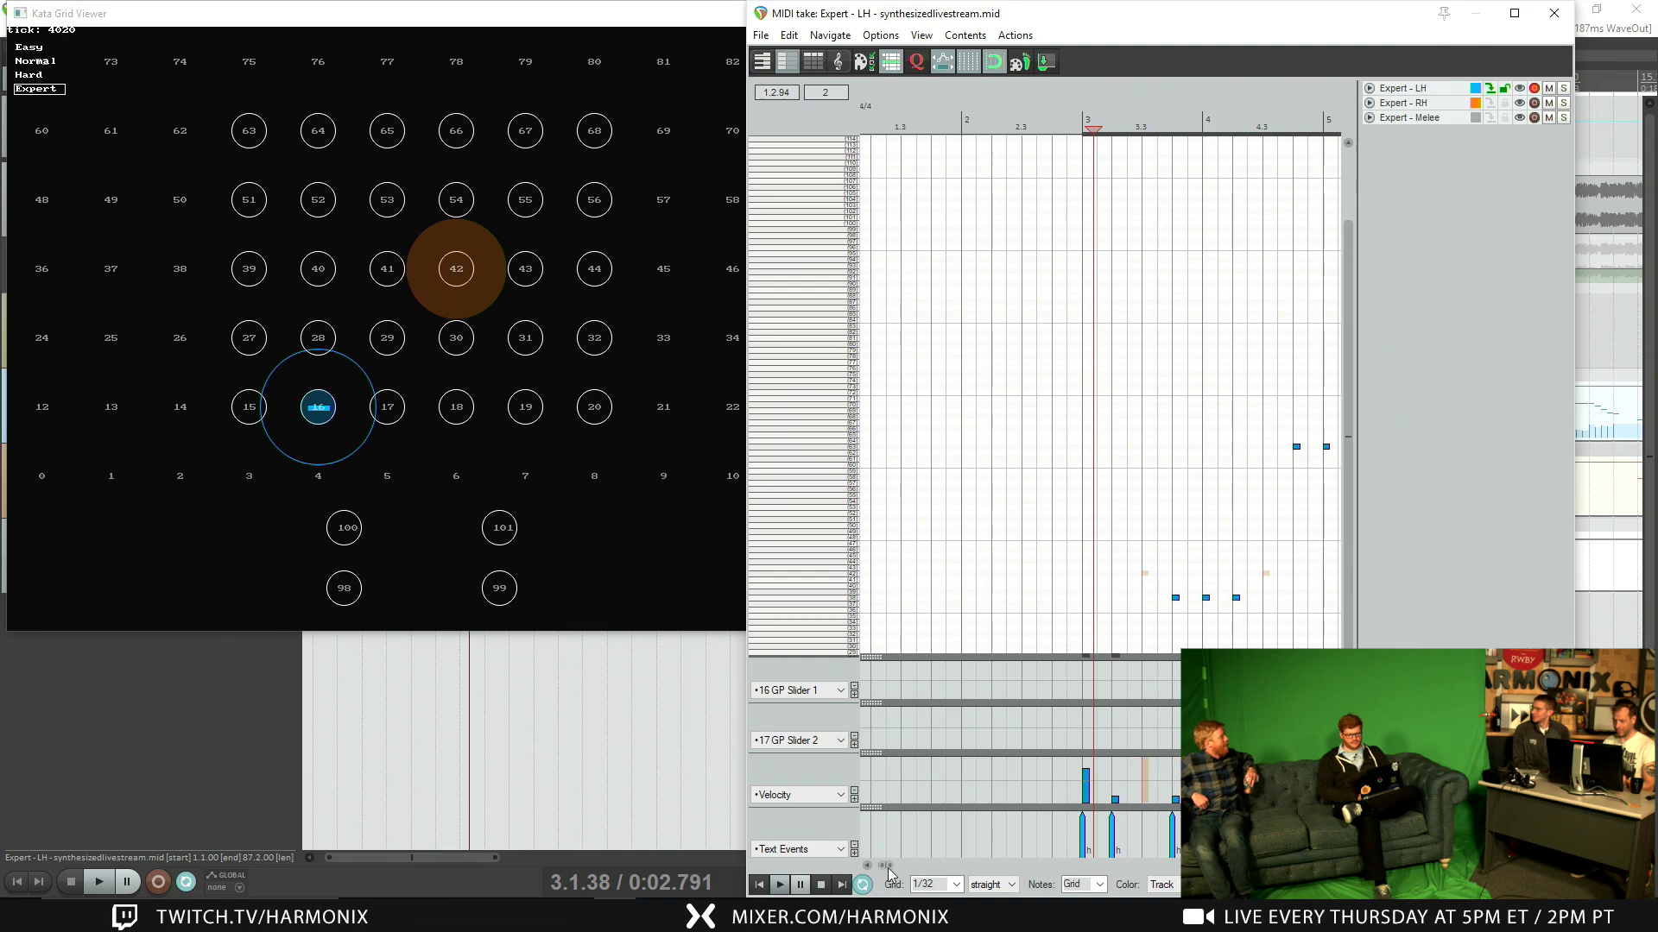
drag(887, 865, 896, 866)
scroll(984, 684, down, 1)
scroll(985, 688, down, 2)
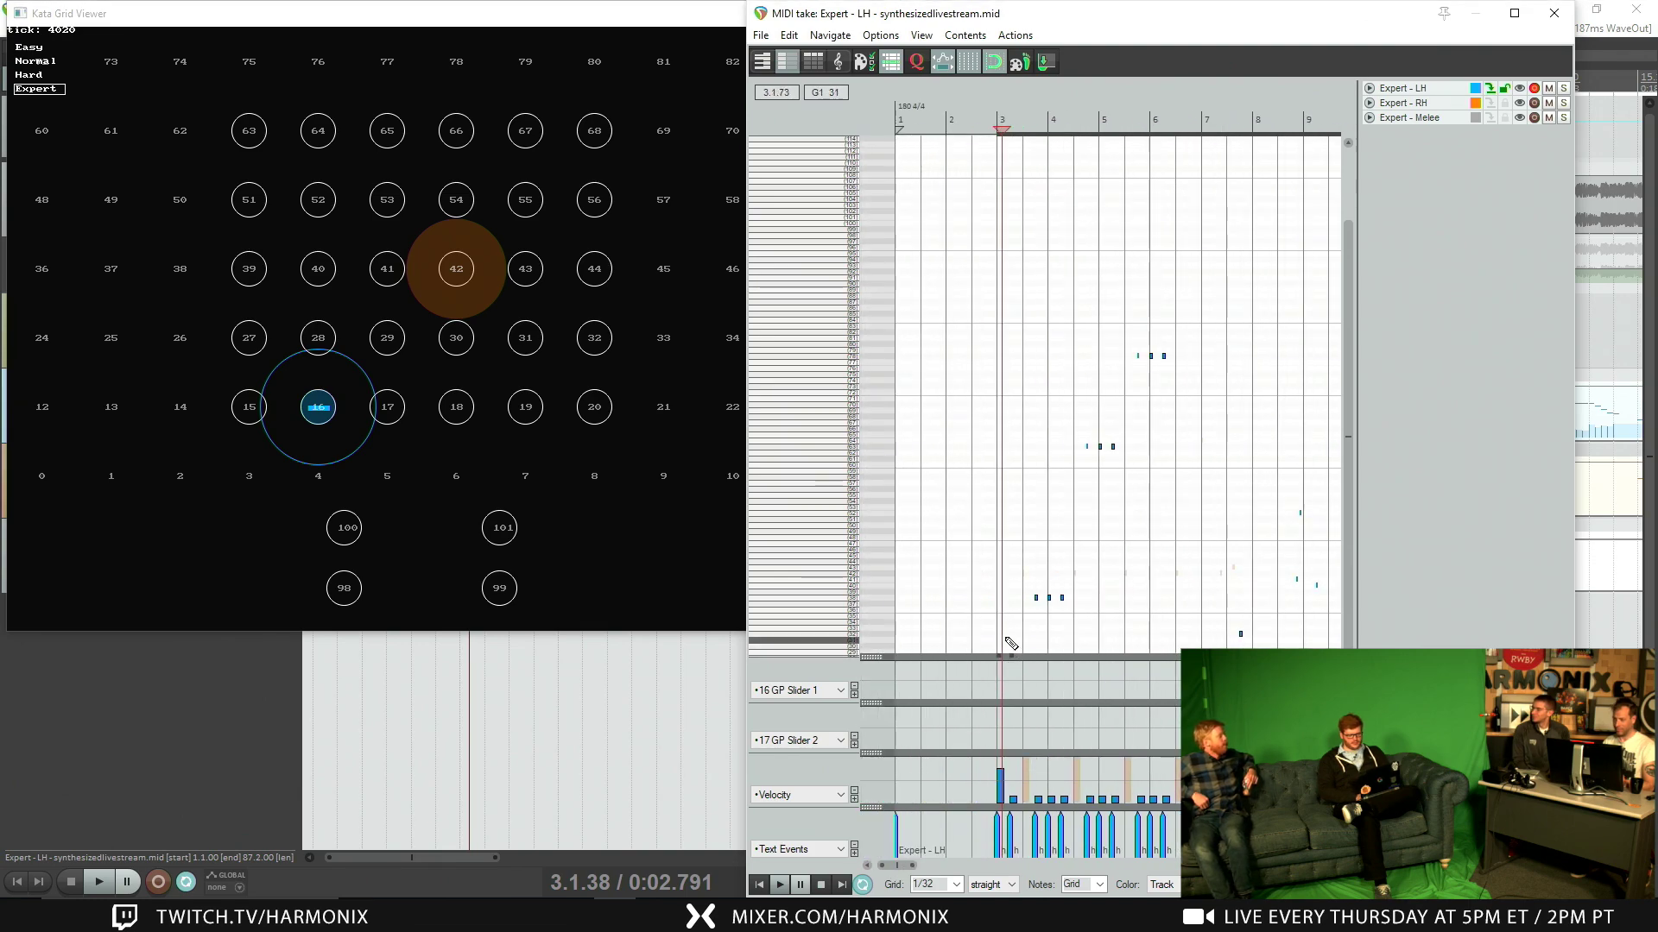
drag(974, 247, 1209, 649)
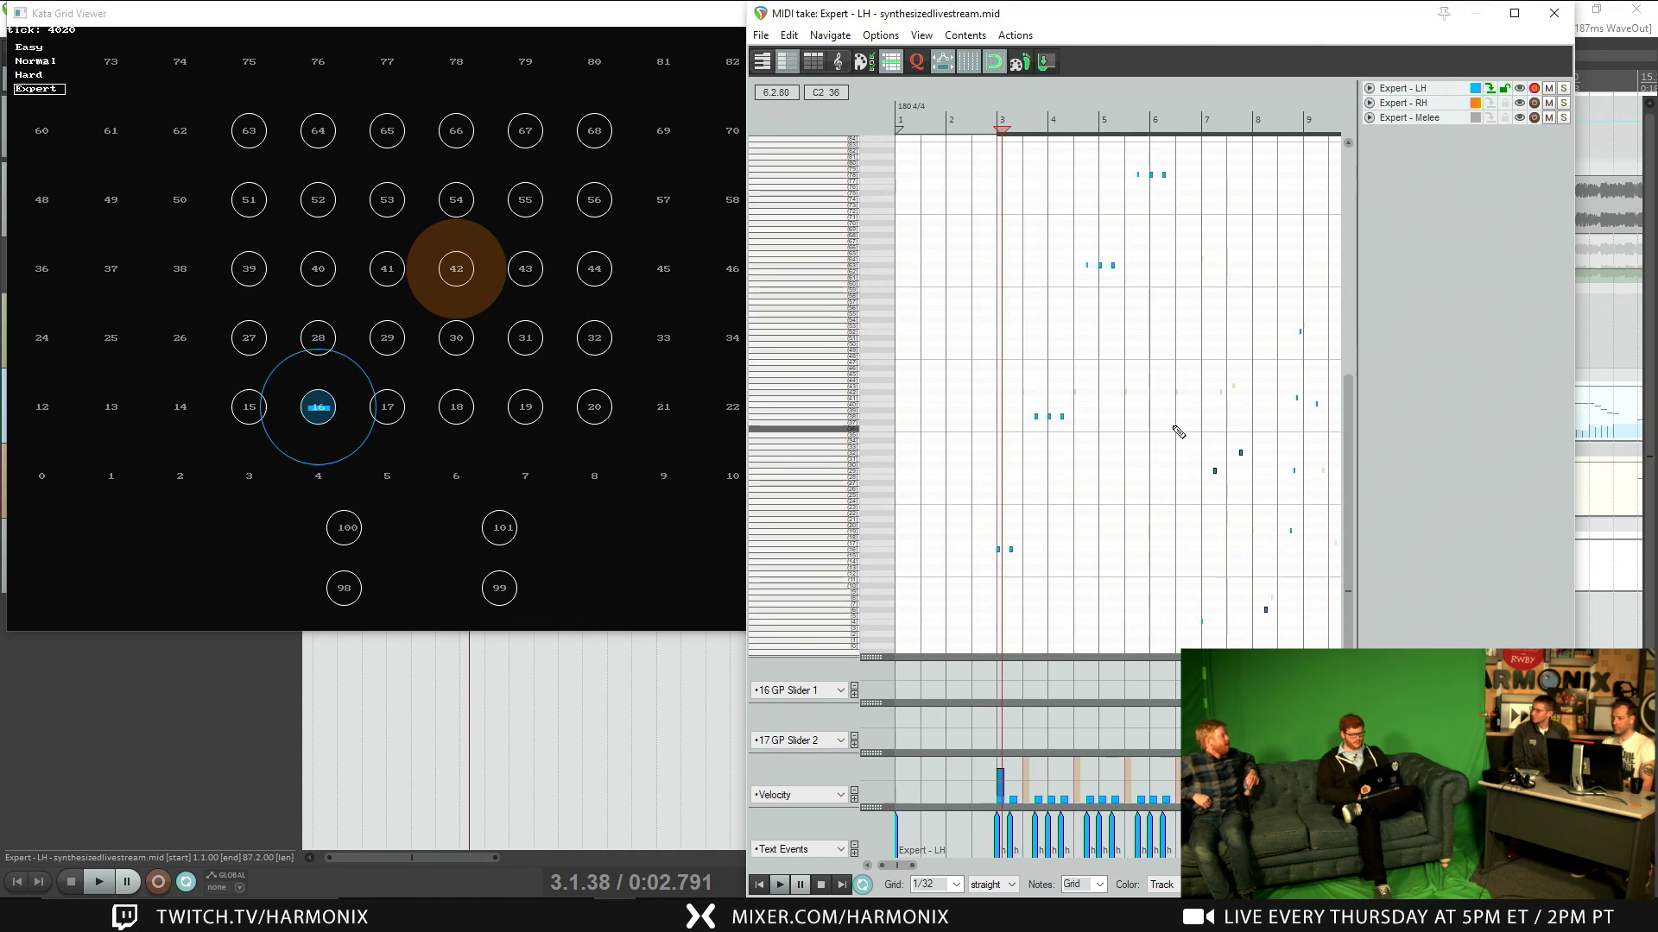
click(1314, 404)
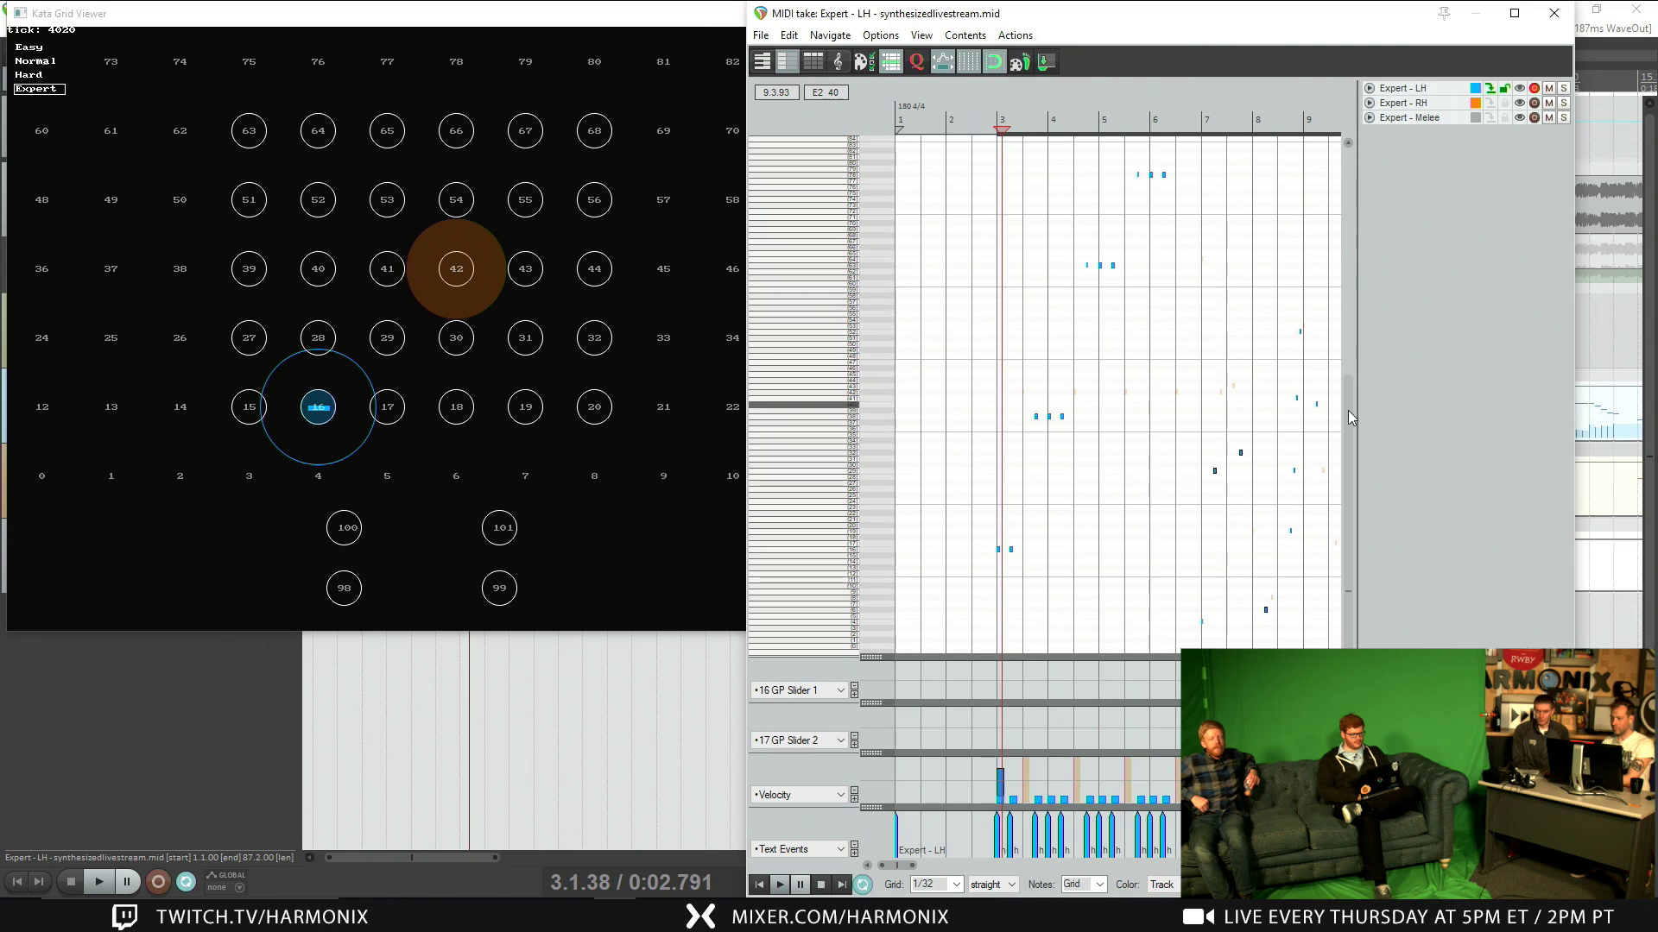
scroll(1356, 468, up, 1)
key(Delete)
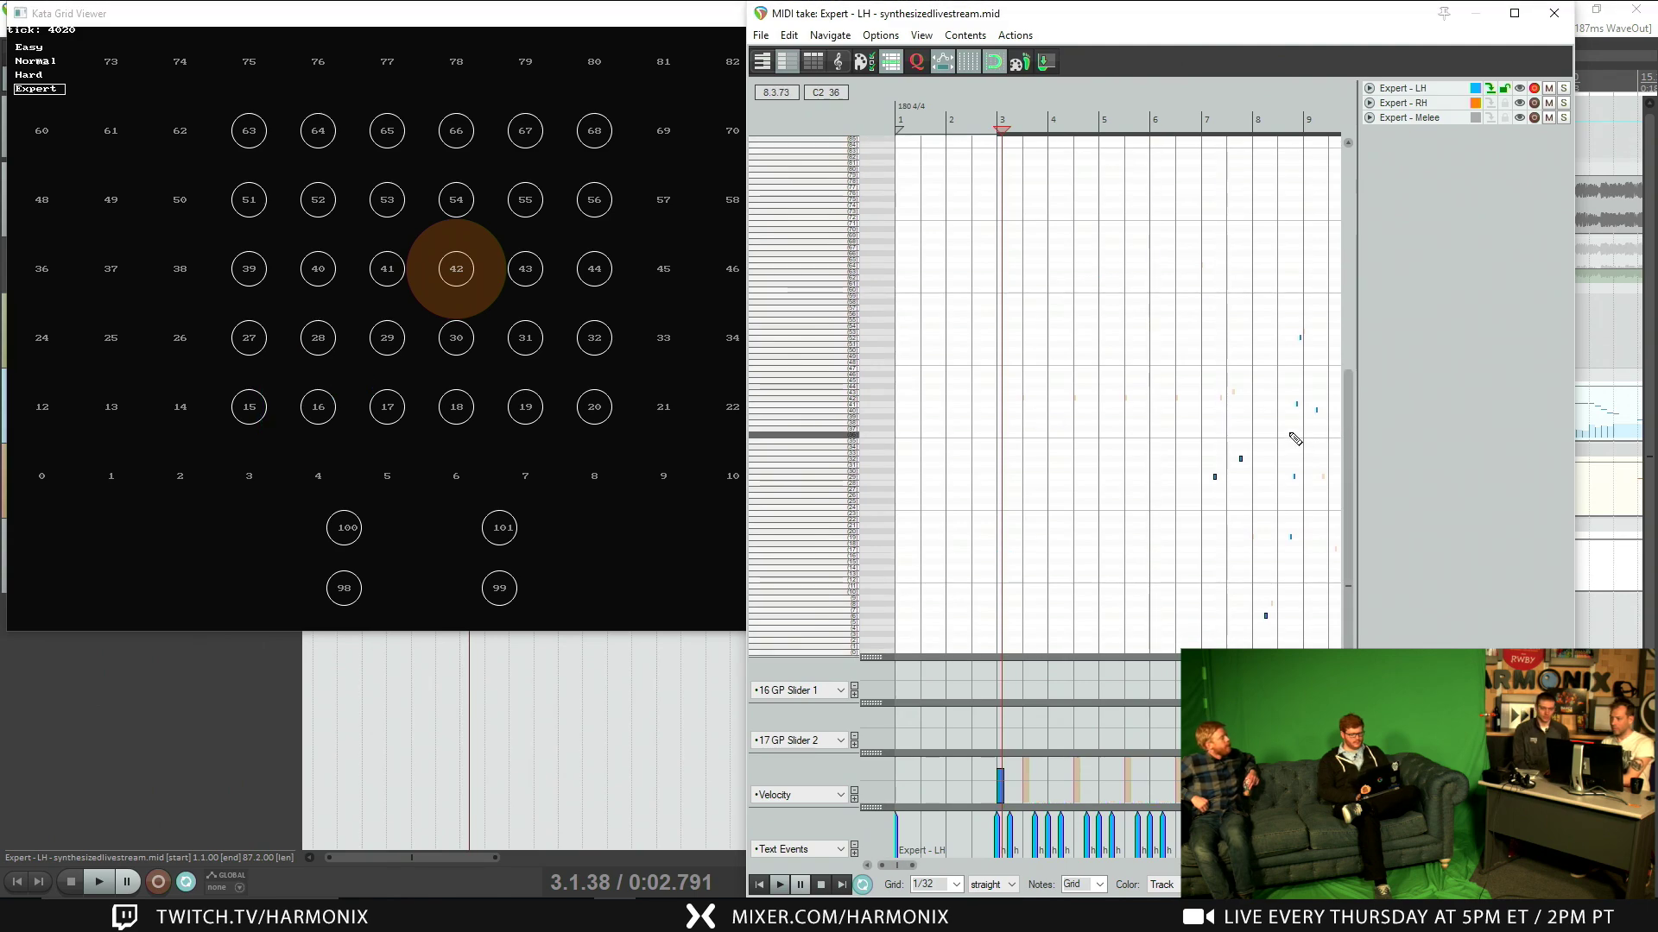
Step: Make the Expert - RH and Expert - Melee tracks editable and delete the right-hand notes from measure 3 through measure 6
click(1505, 104)
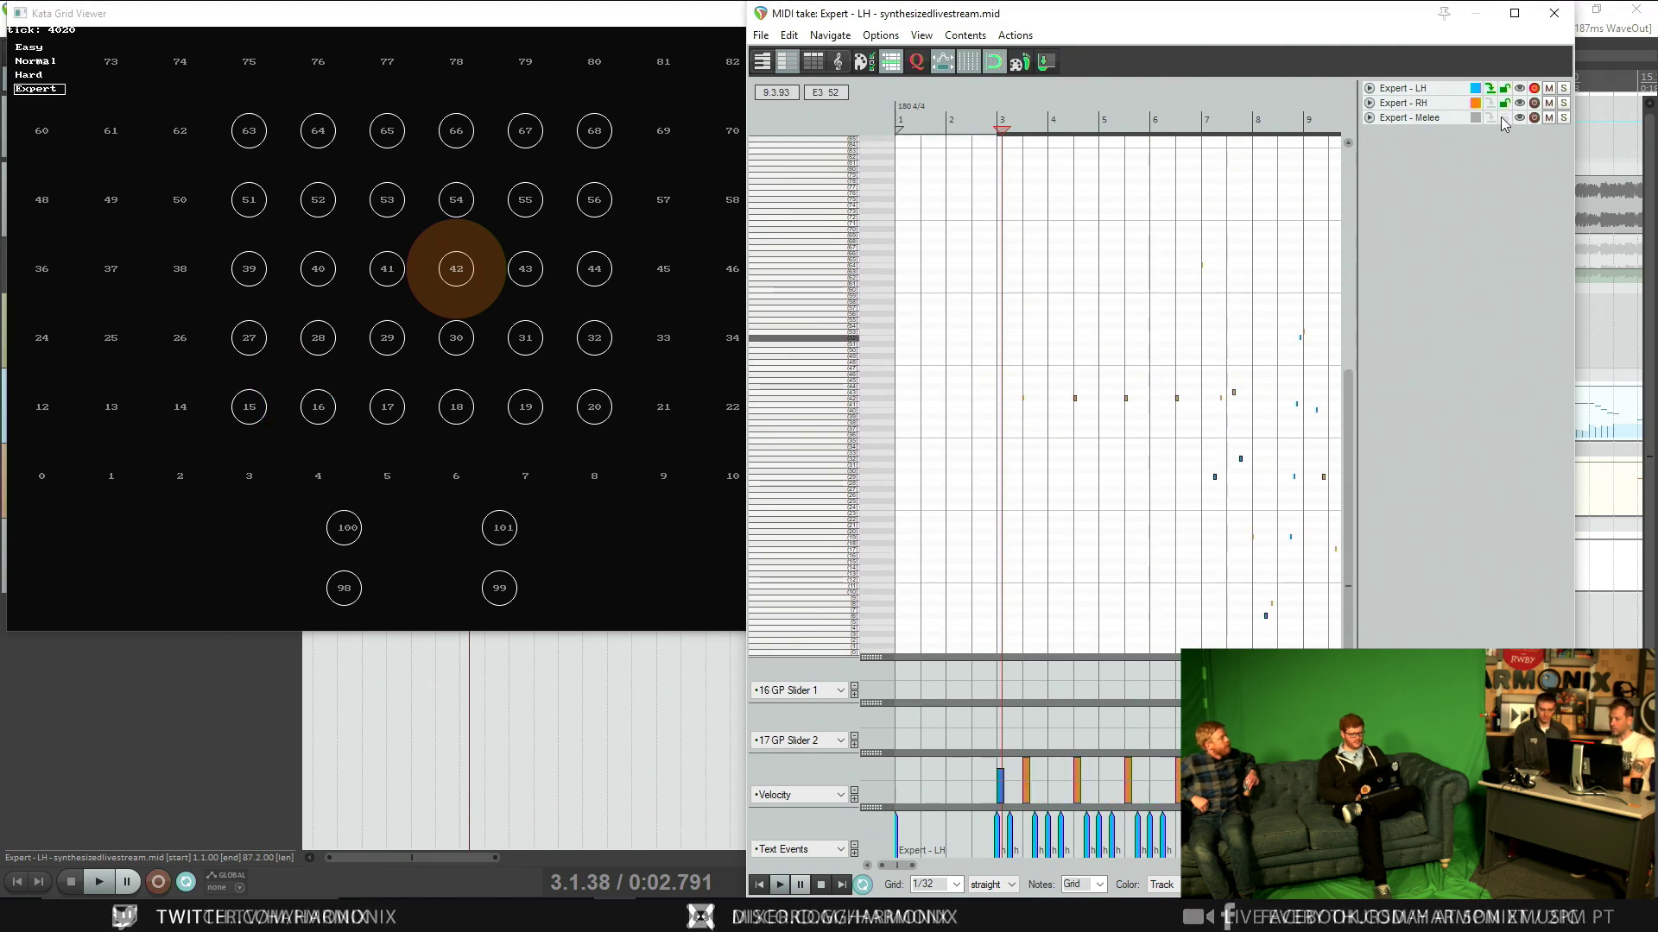
drag(989, 310, 1179, 476)
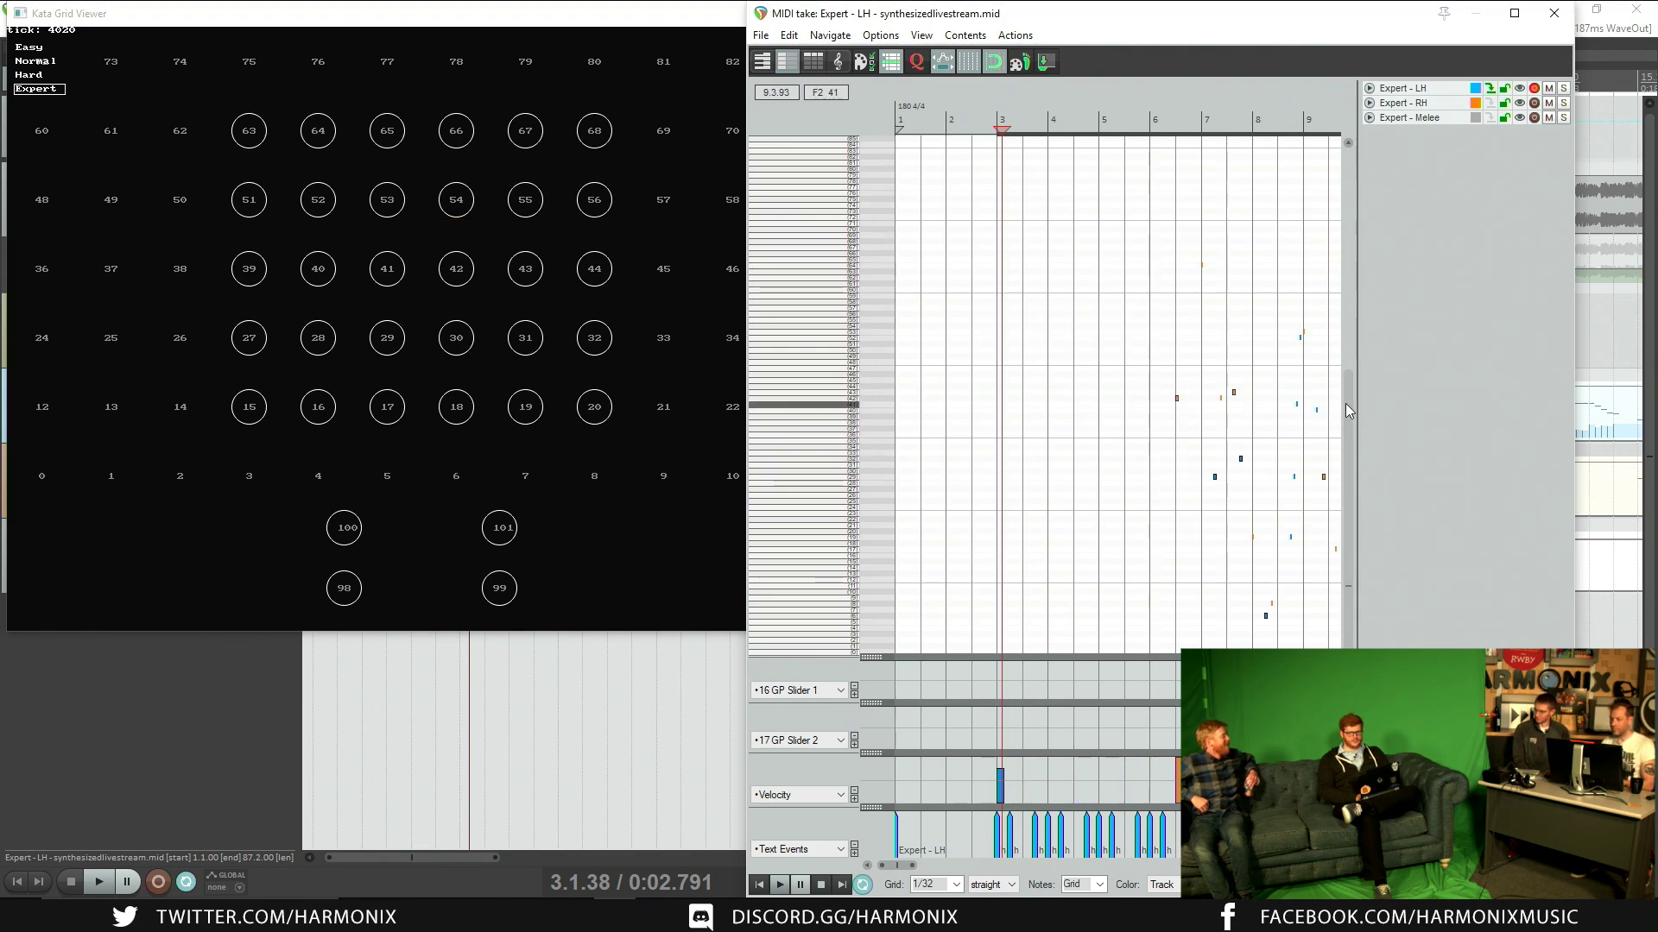
key(Delete)
Step: Set the grid to 1/8 and add two consecutive Expert - LH notes on pitch 23, at 3.1.00 and 3.1.50
scroll(1236, 408, up, 3)
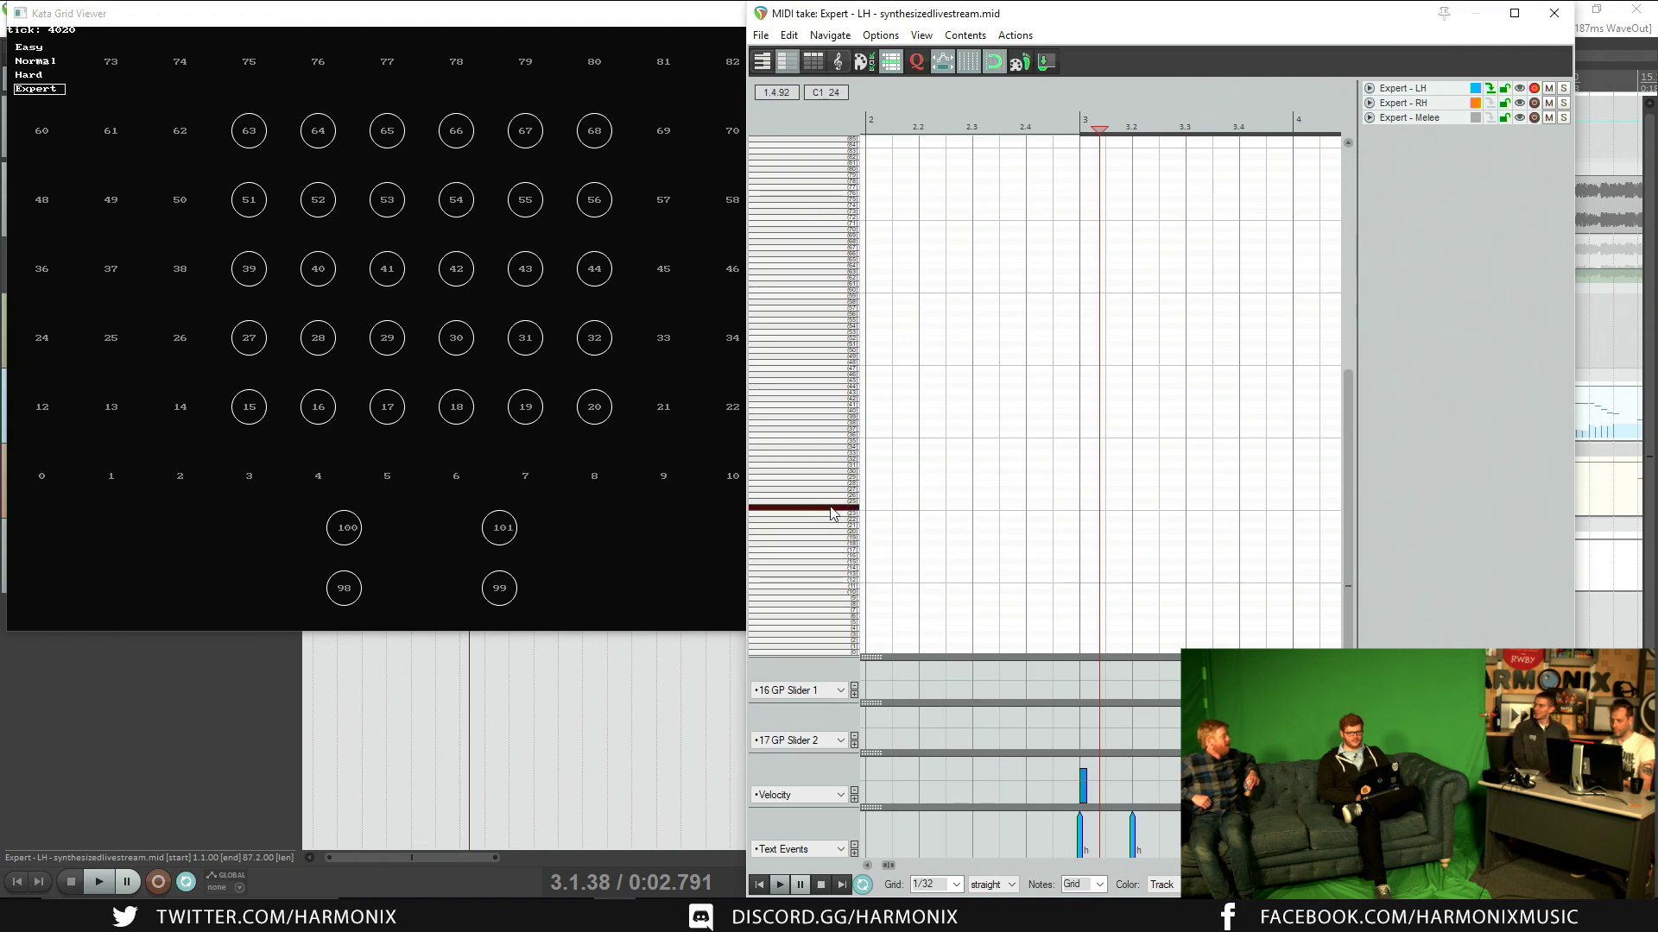
scroll(1100, 486, up, 2)
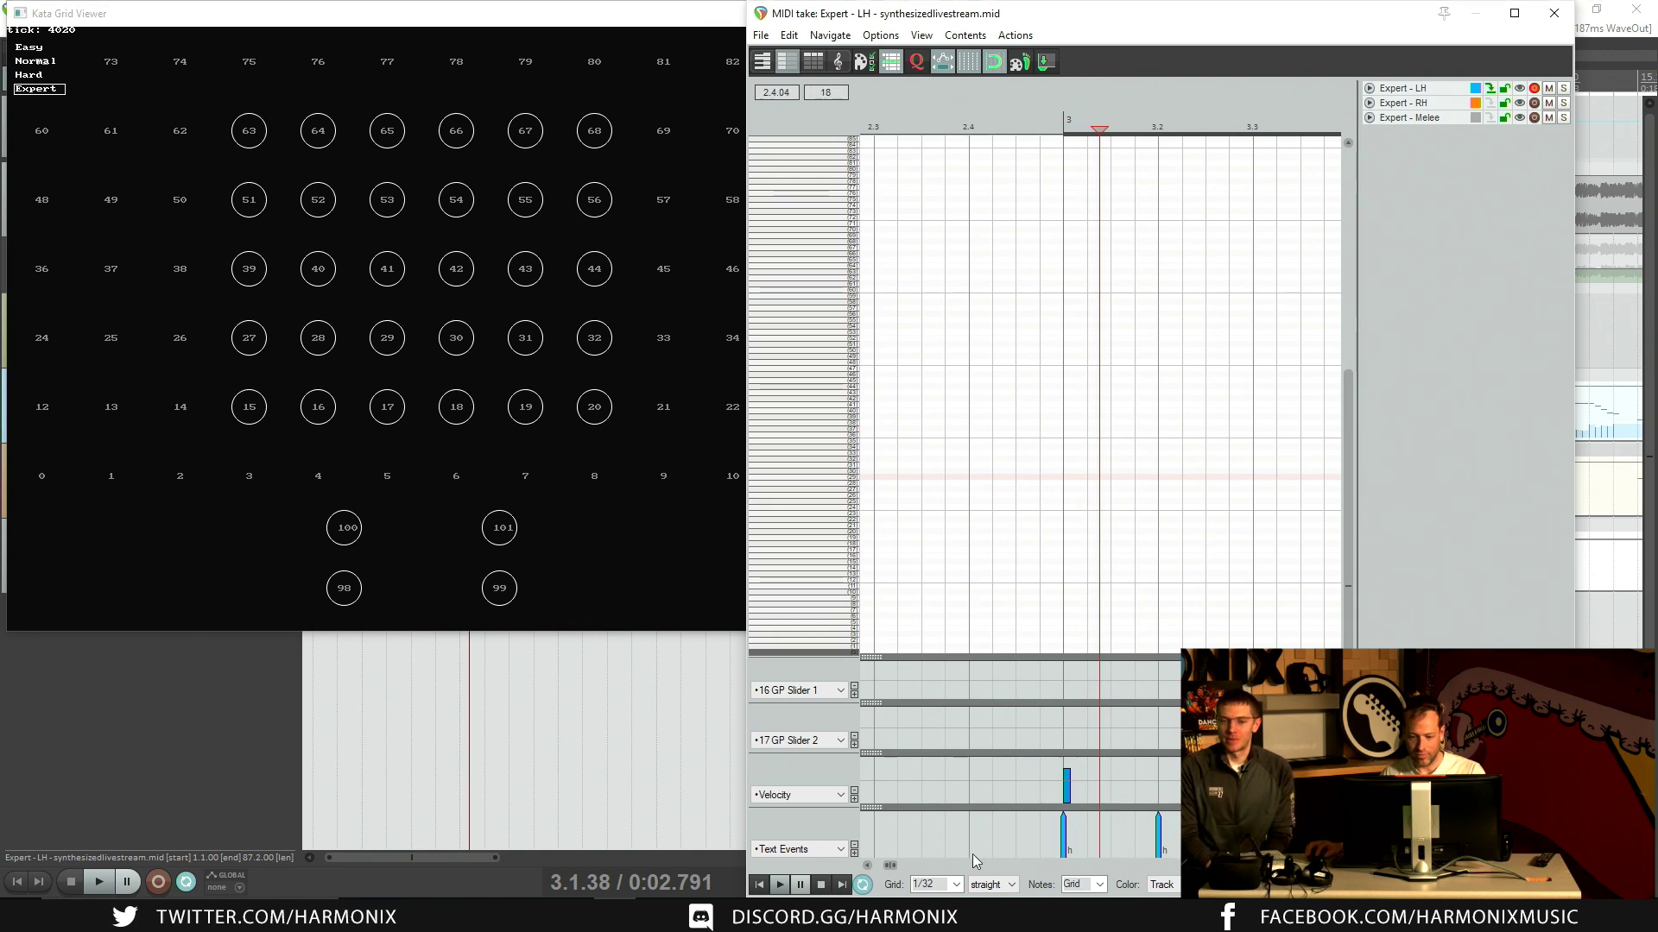
click(937, 884)
click(933, 812)
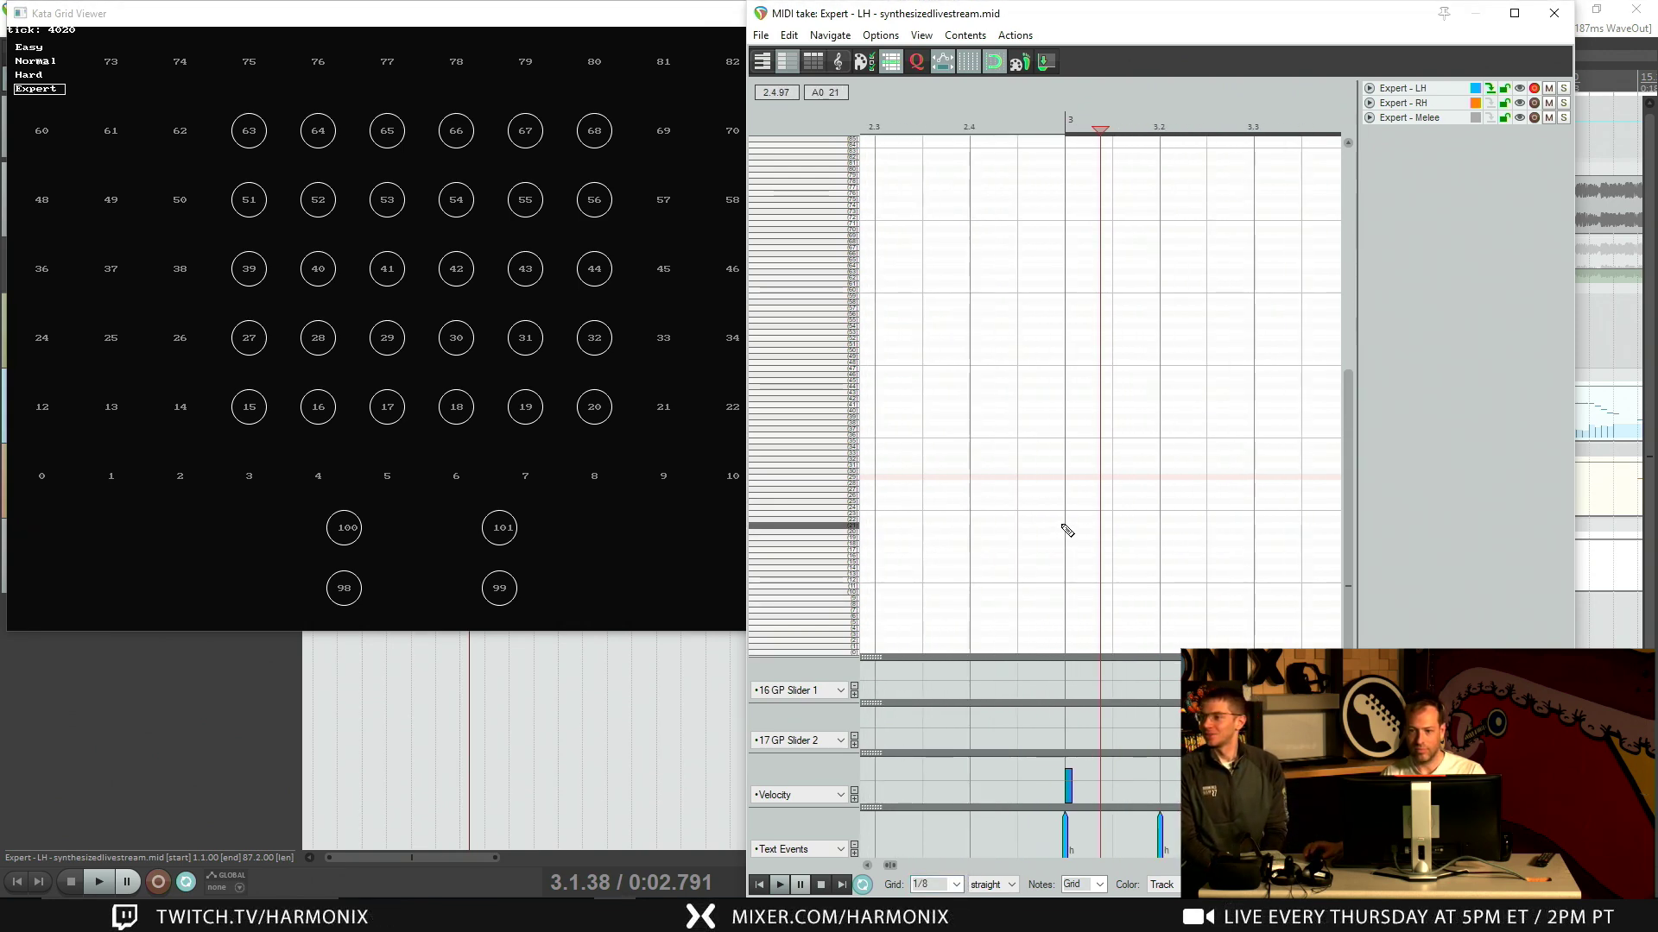
scroll(1064, 436, down, 2)
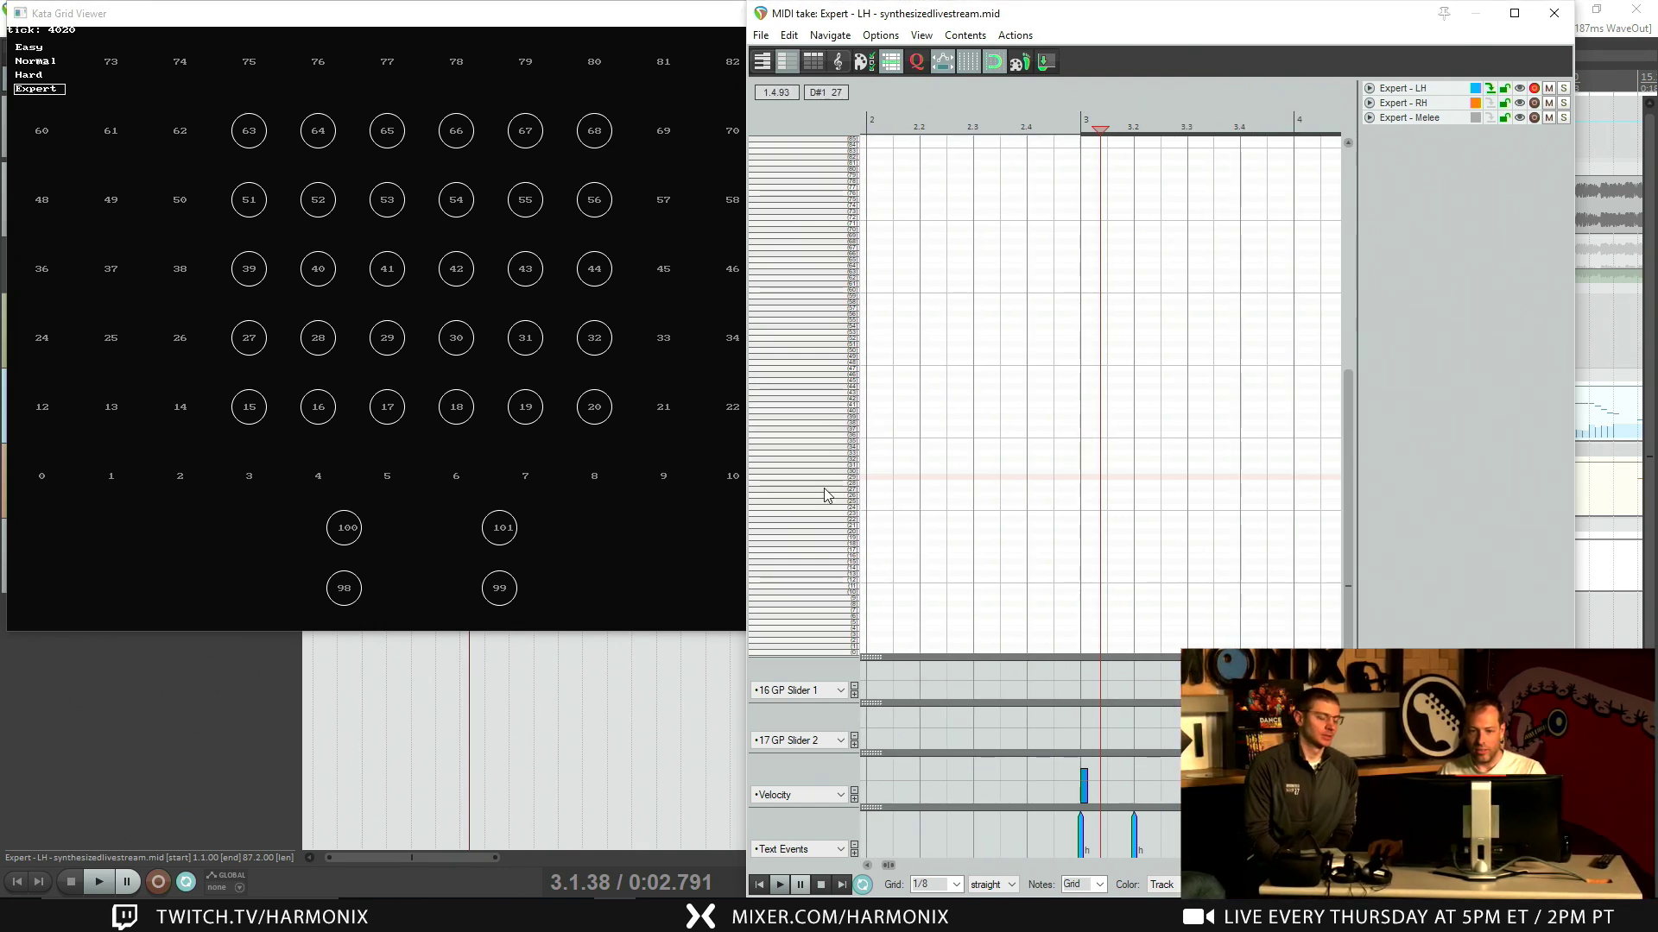
click(1348, 828)
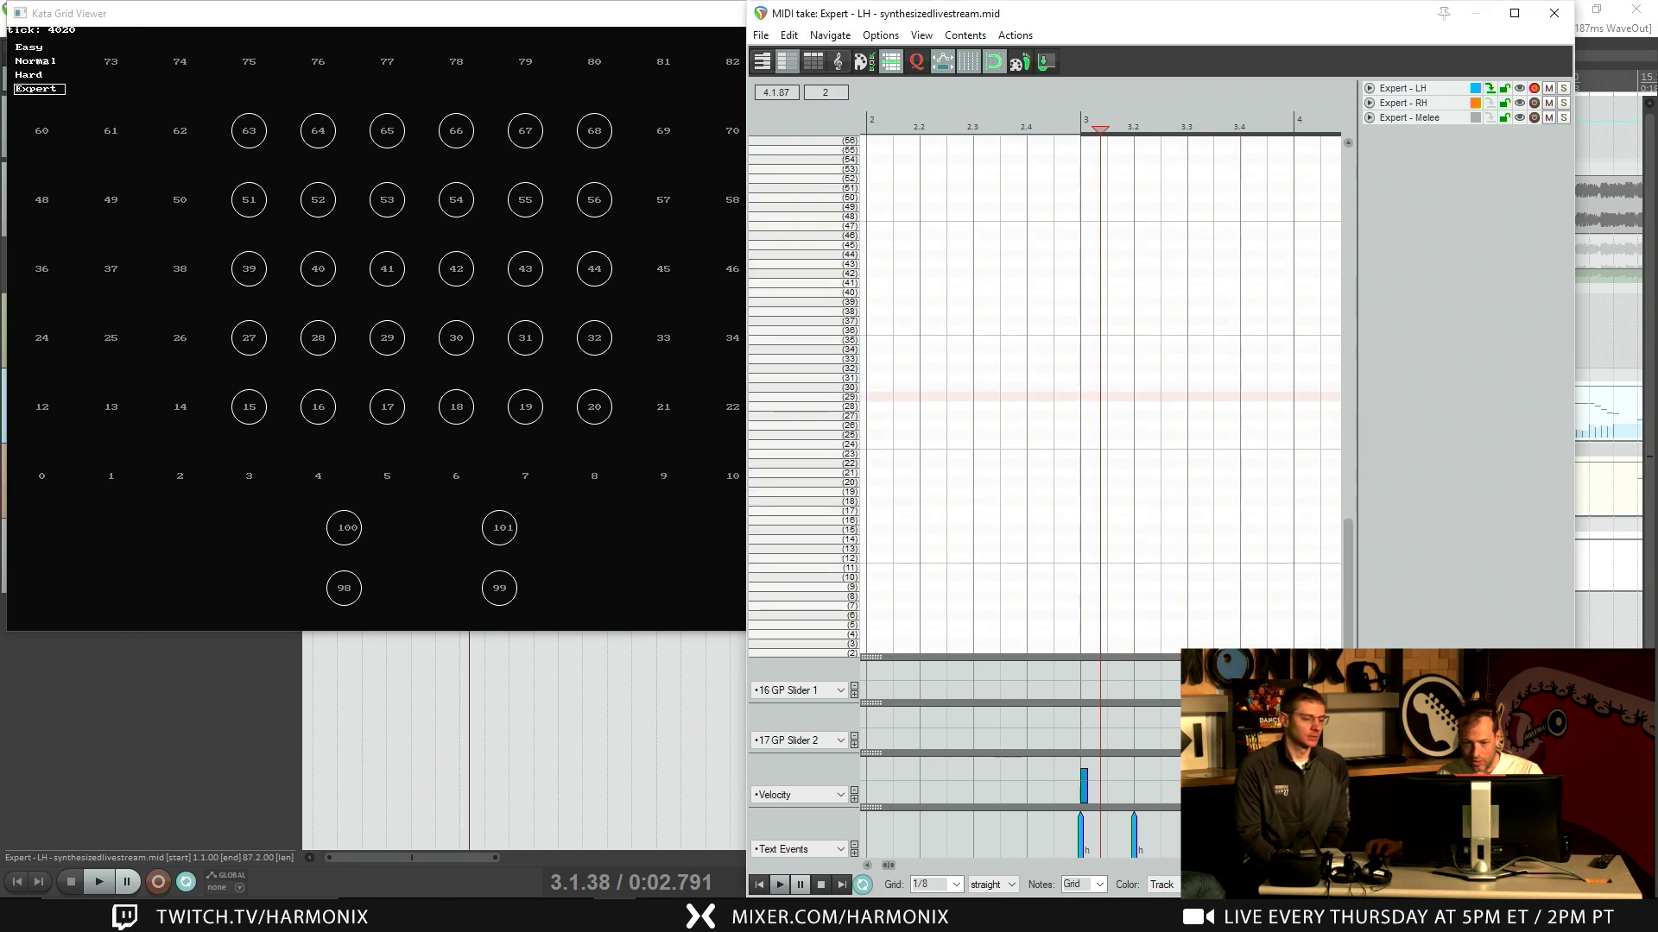
click(1092, 456)
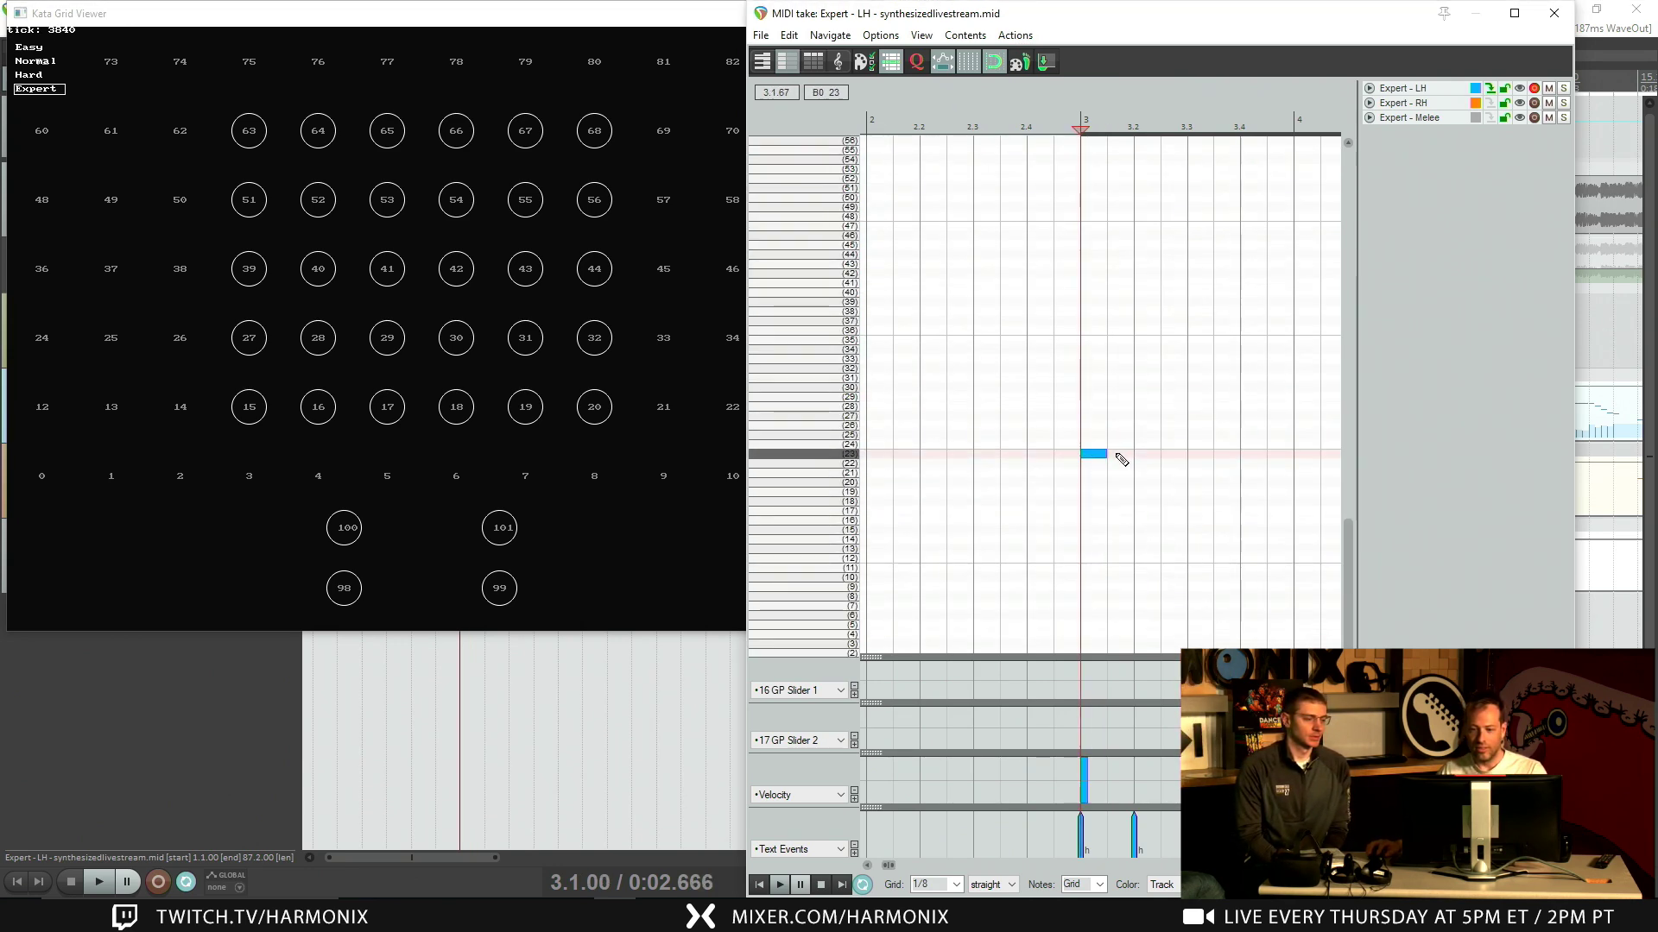
click(1121, 456)
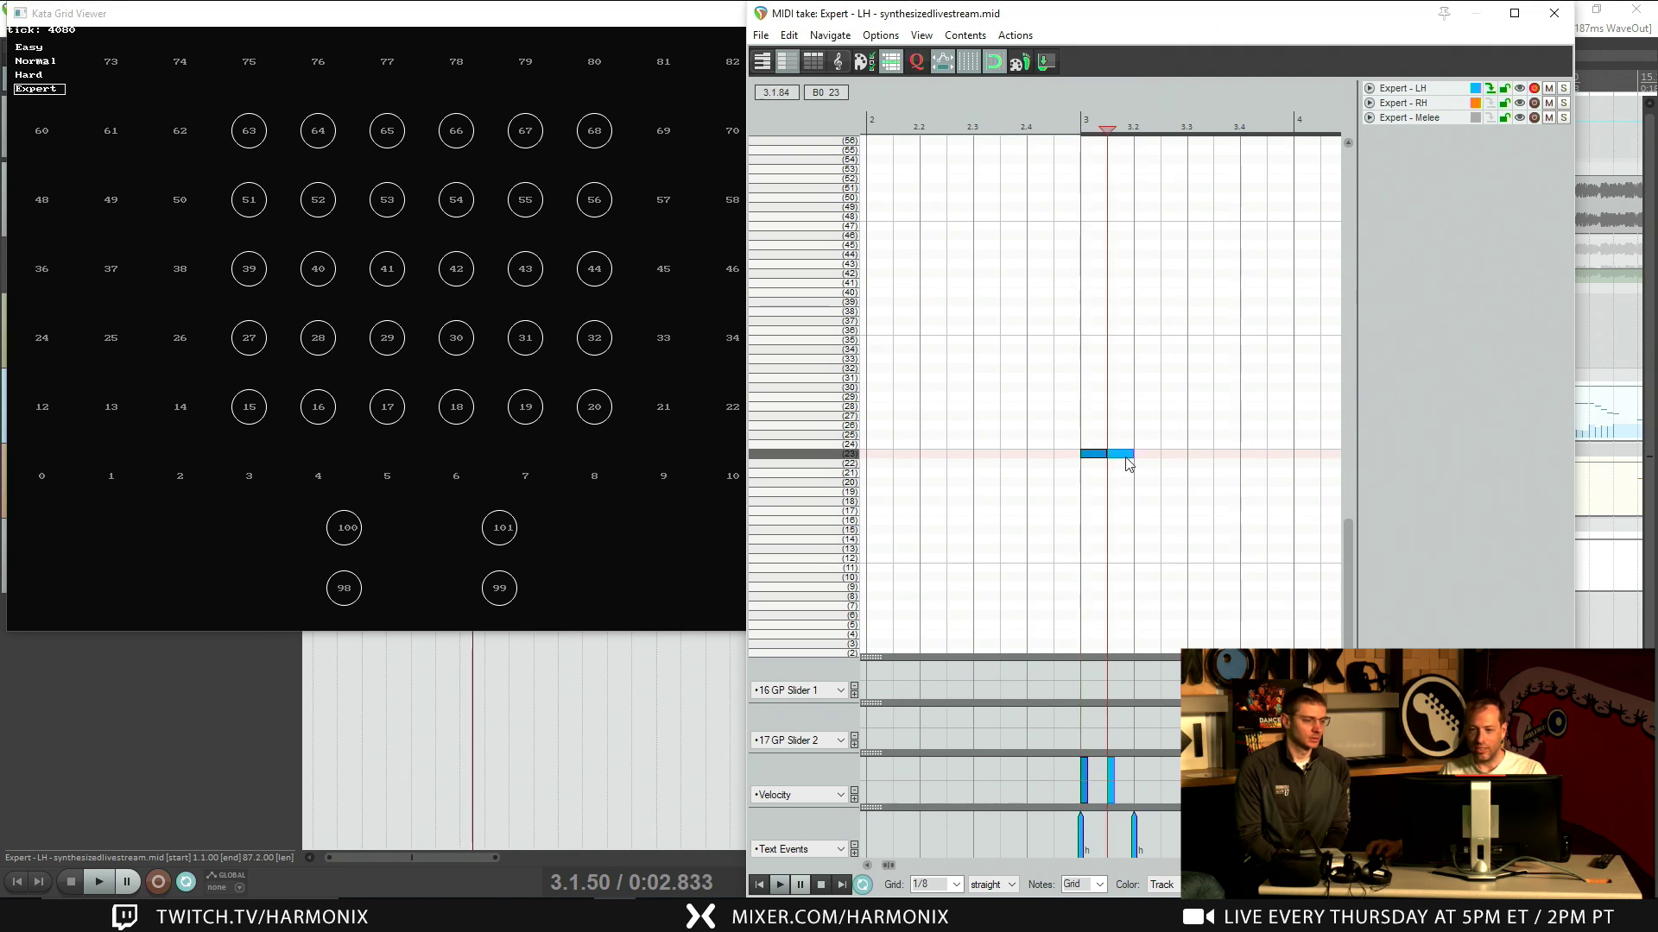
Step: Try wider gaps between the two pitch 23 notes by moving the second one away, and return it directly after the first
drag(1127, 462, 1169, 463)
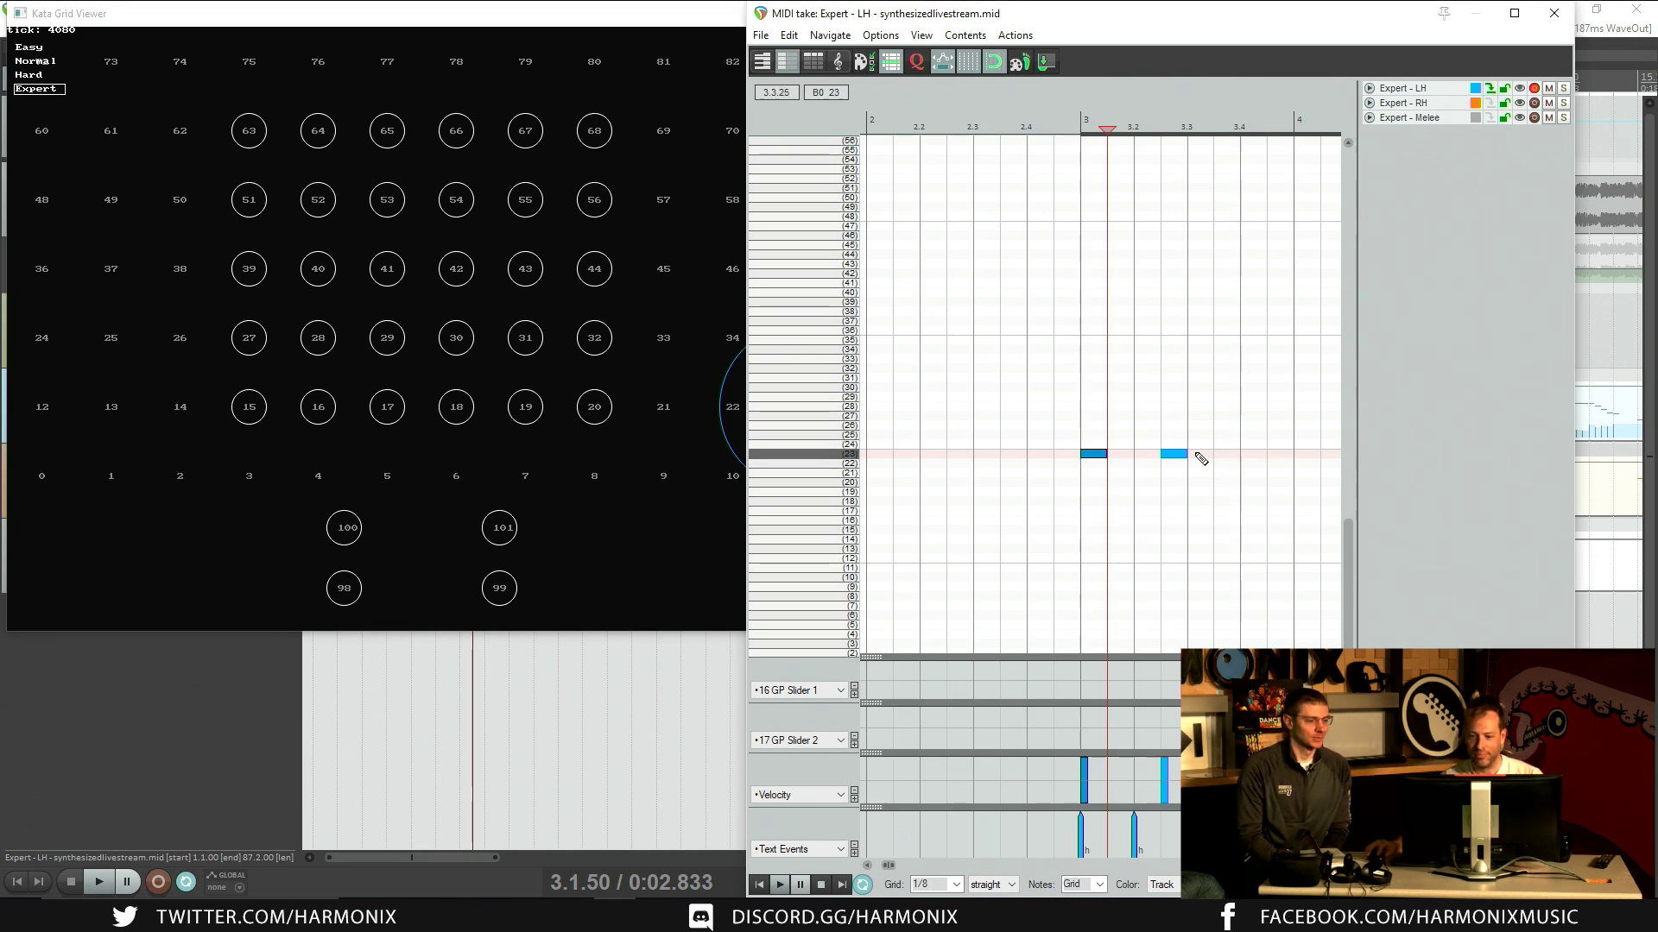
mouse_move(1174, 459)
mouse_down()
mouse_move(1129, 462)
mouse_move(1154, 459)
mouse_up()
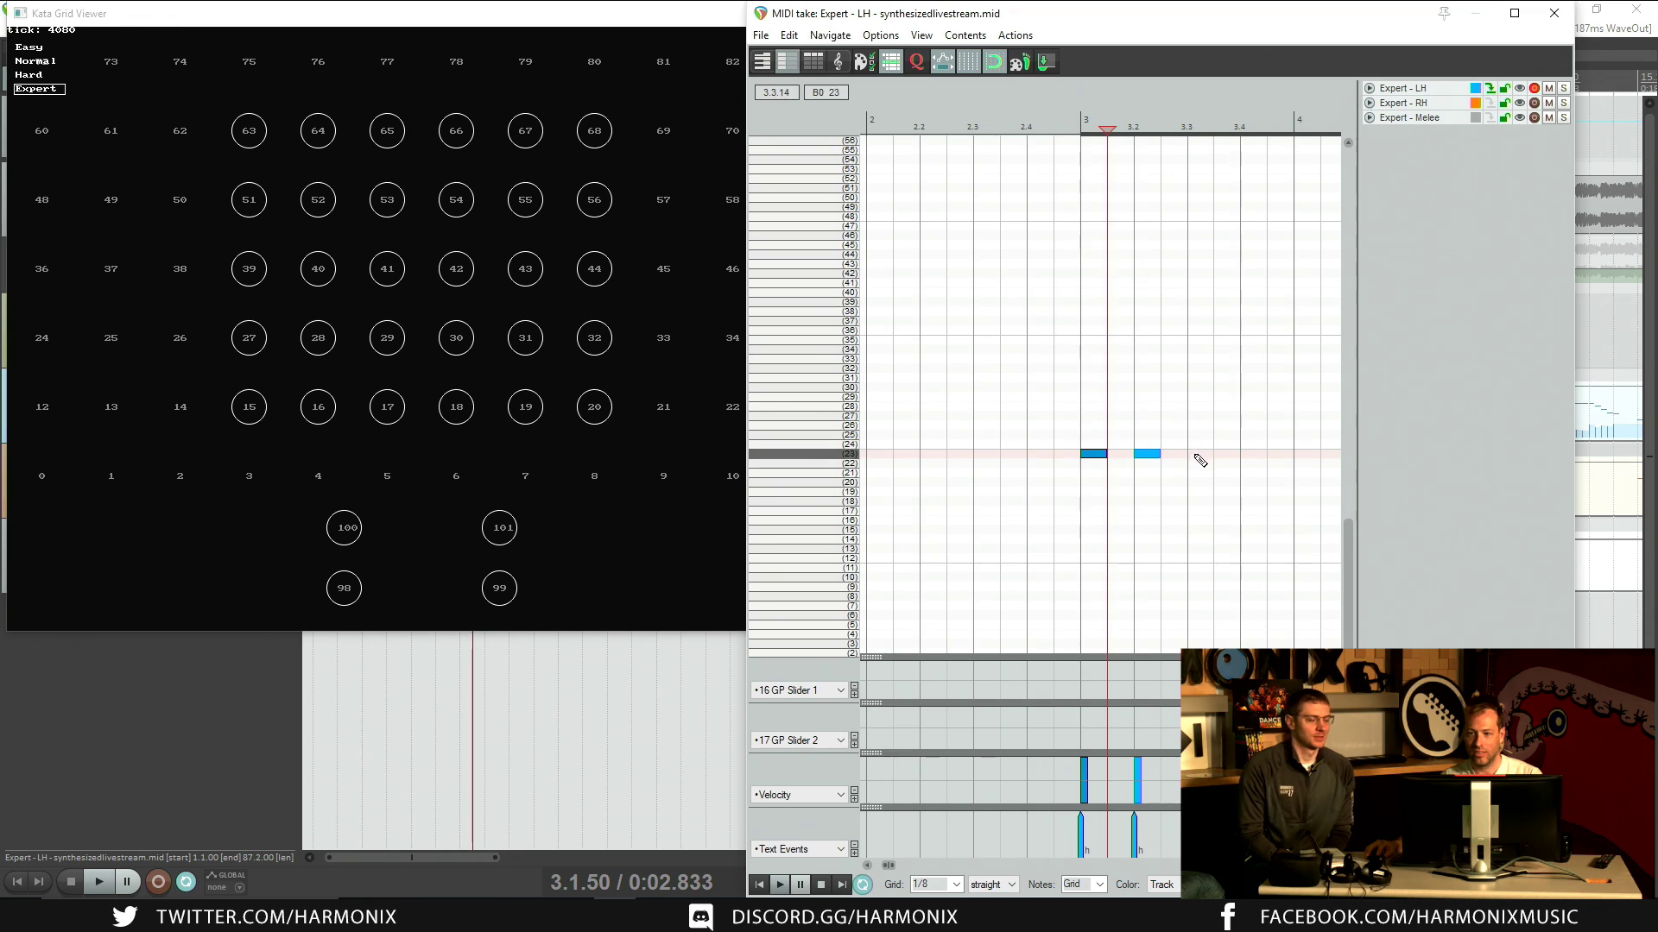
drag(1137, 458, 1130, 459)
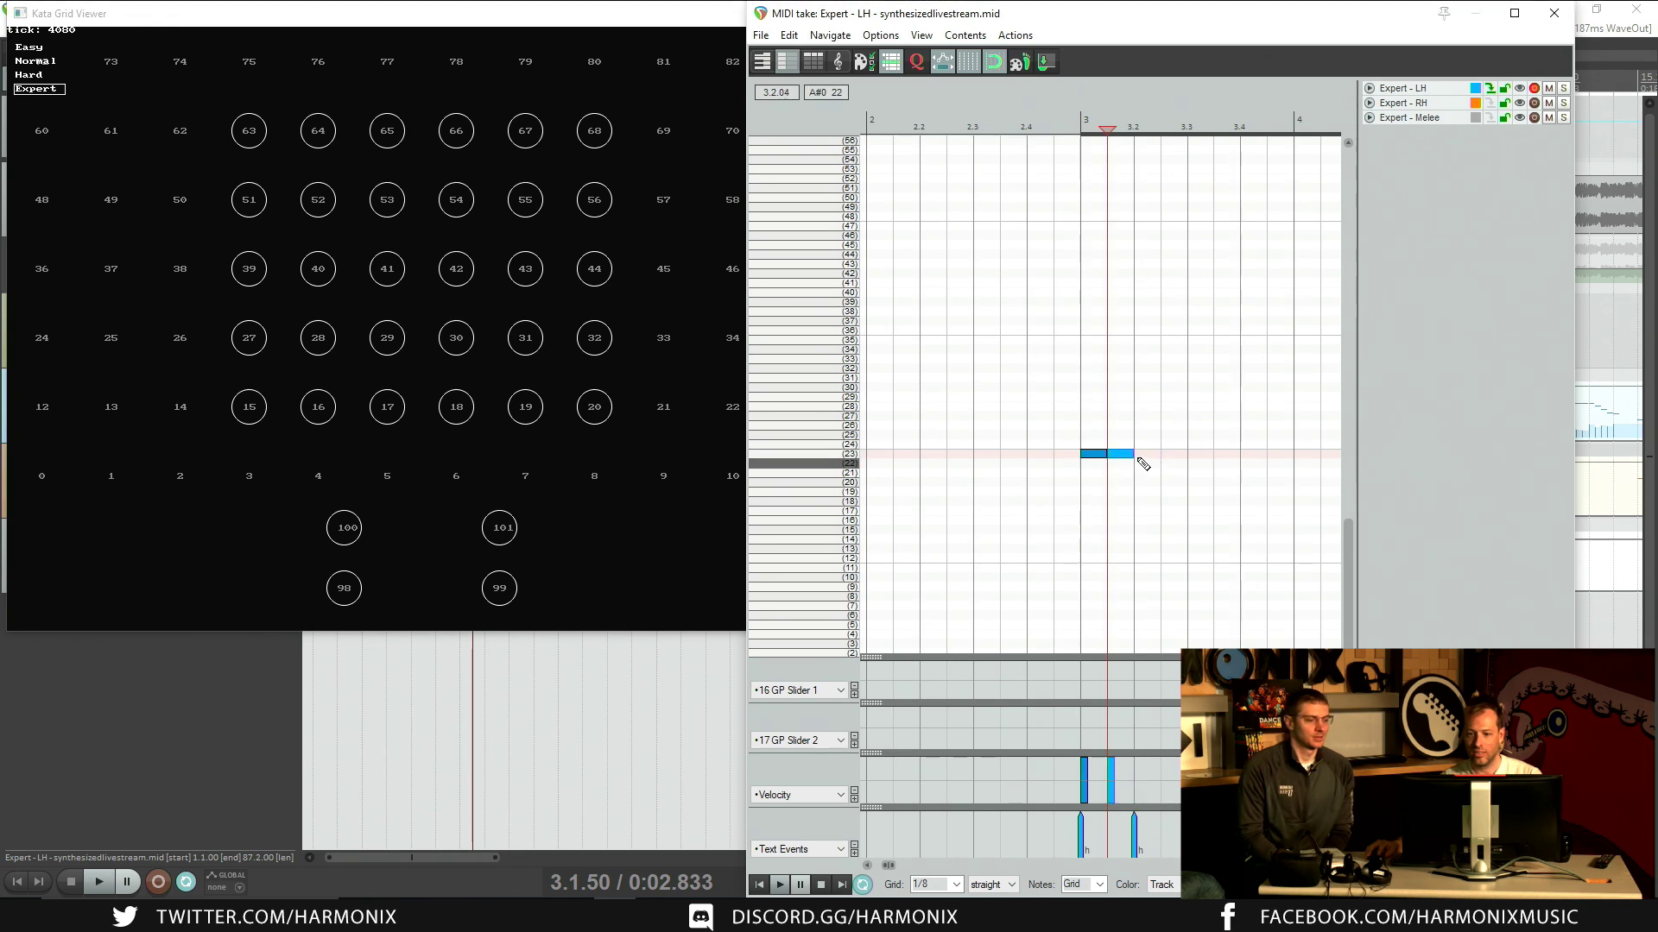
Step: Add a third Expert - LH note on pitch 23 at 3.2.00 and shorten all three notes to 1/16
click(1149, 456)
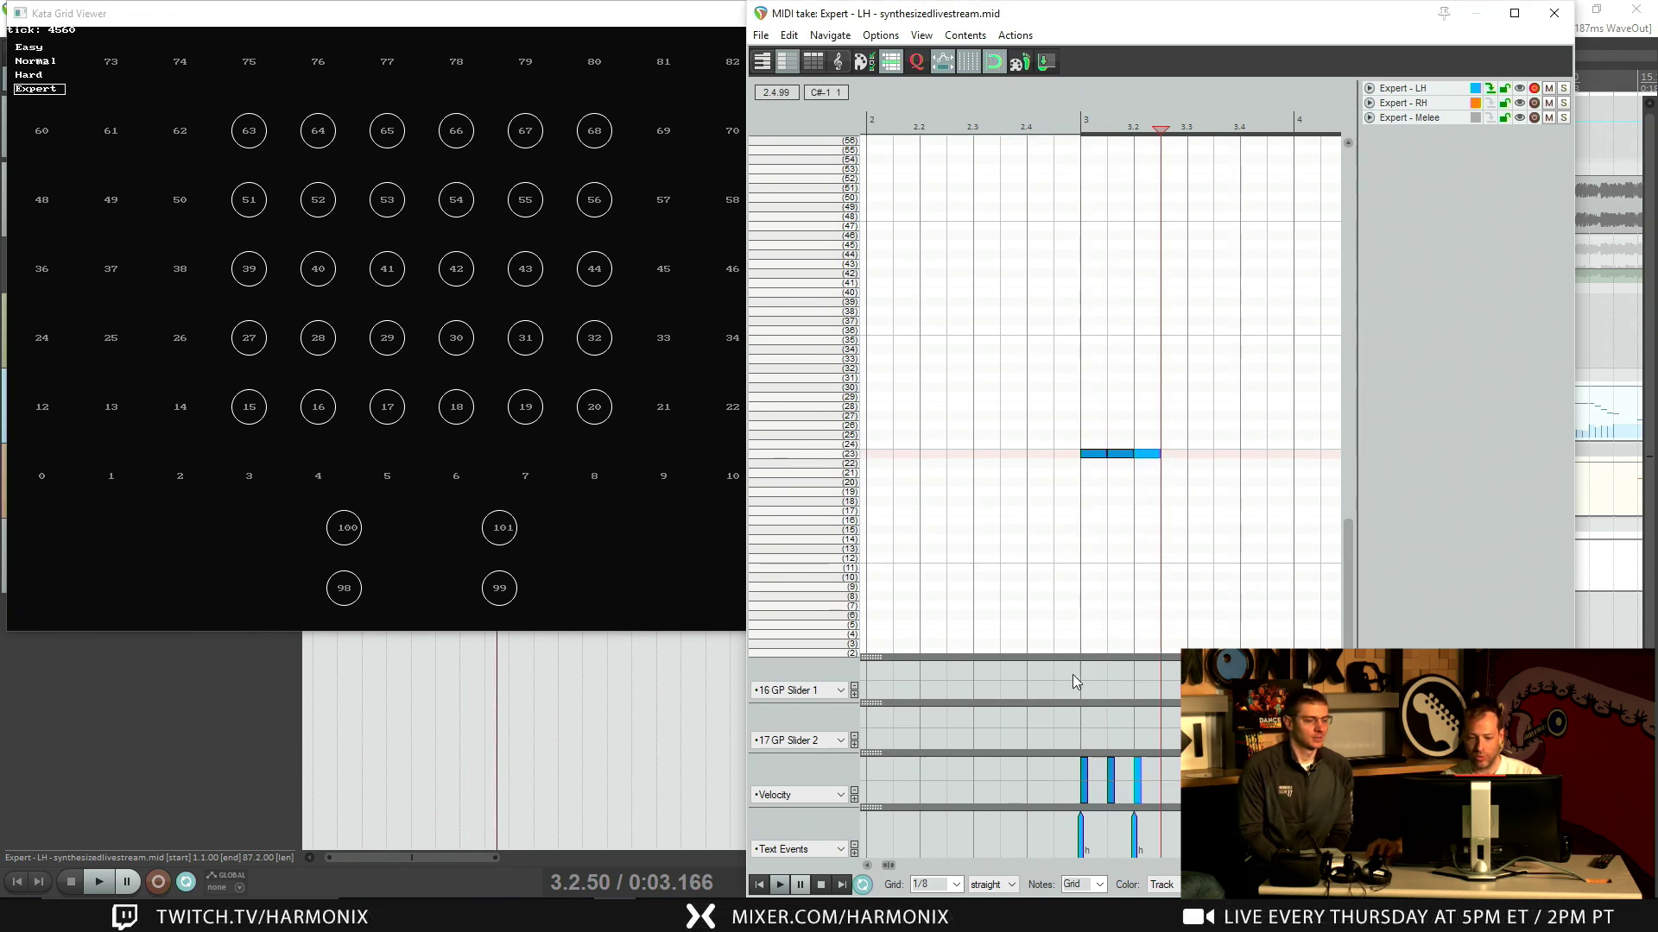
click(956, 884)
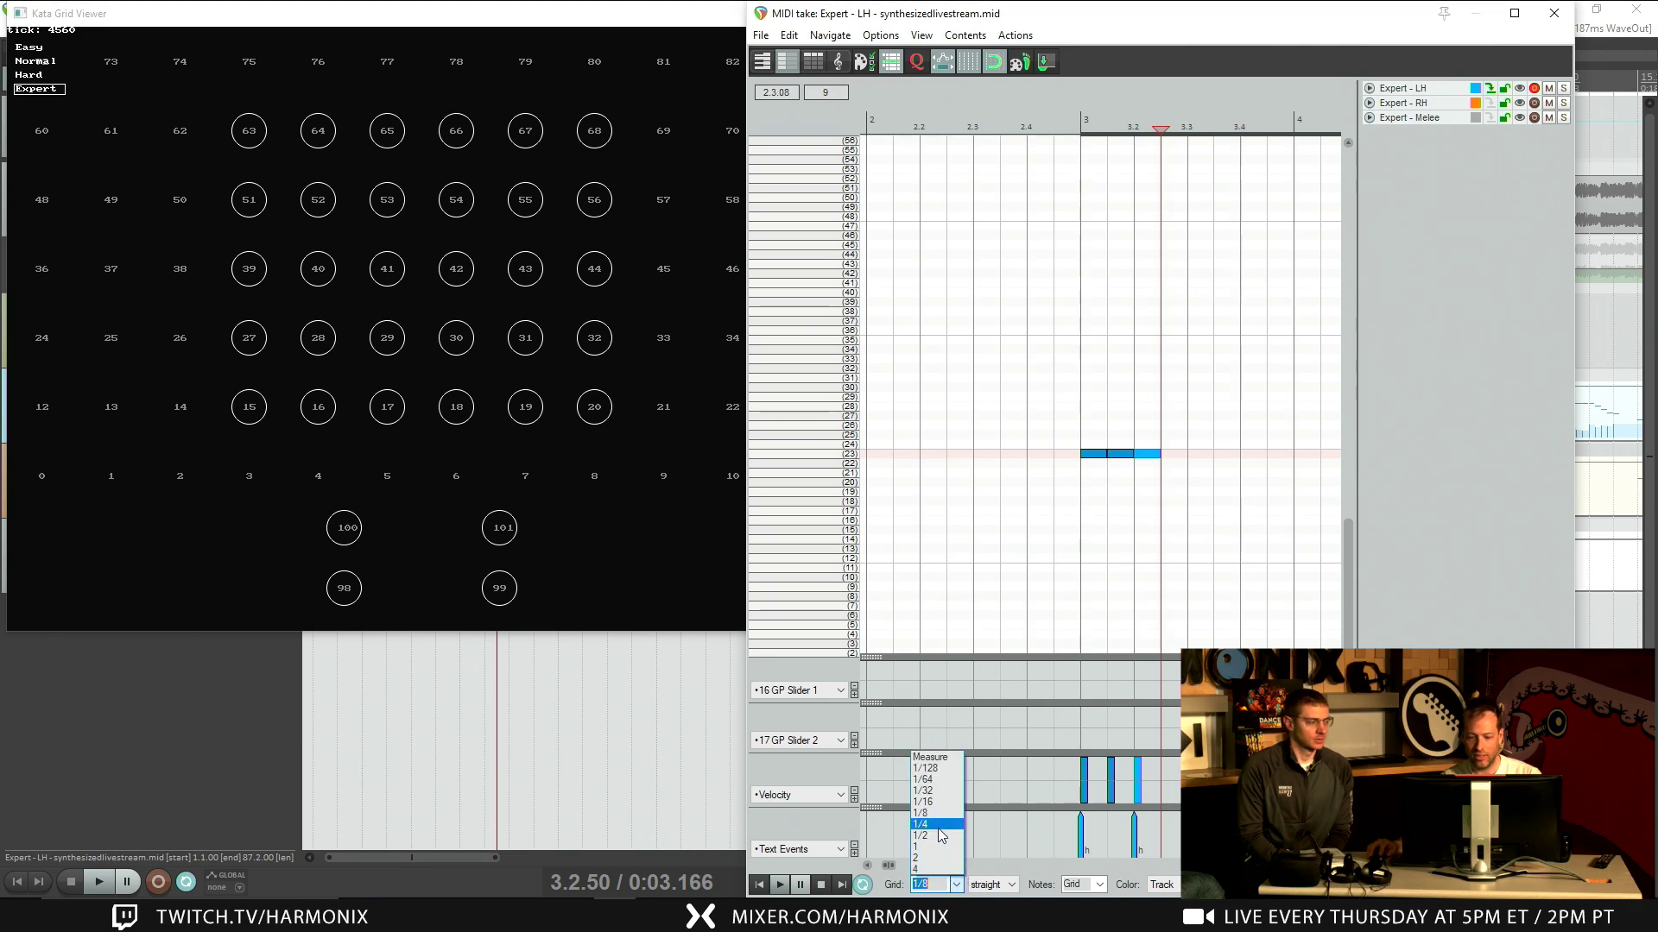
click(935, 807)
drag(1174, 529, 1059, 429)
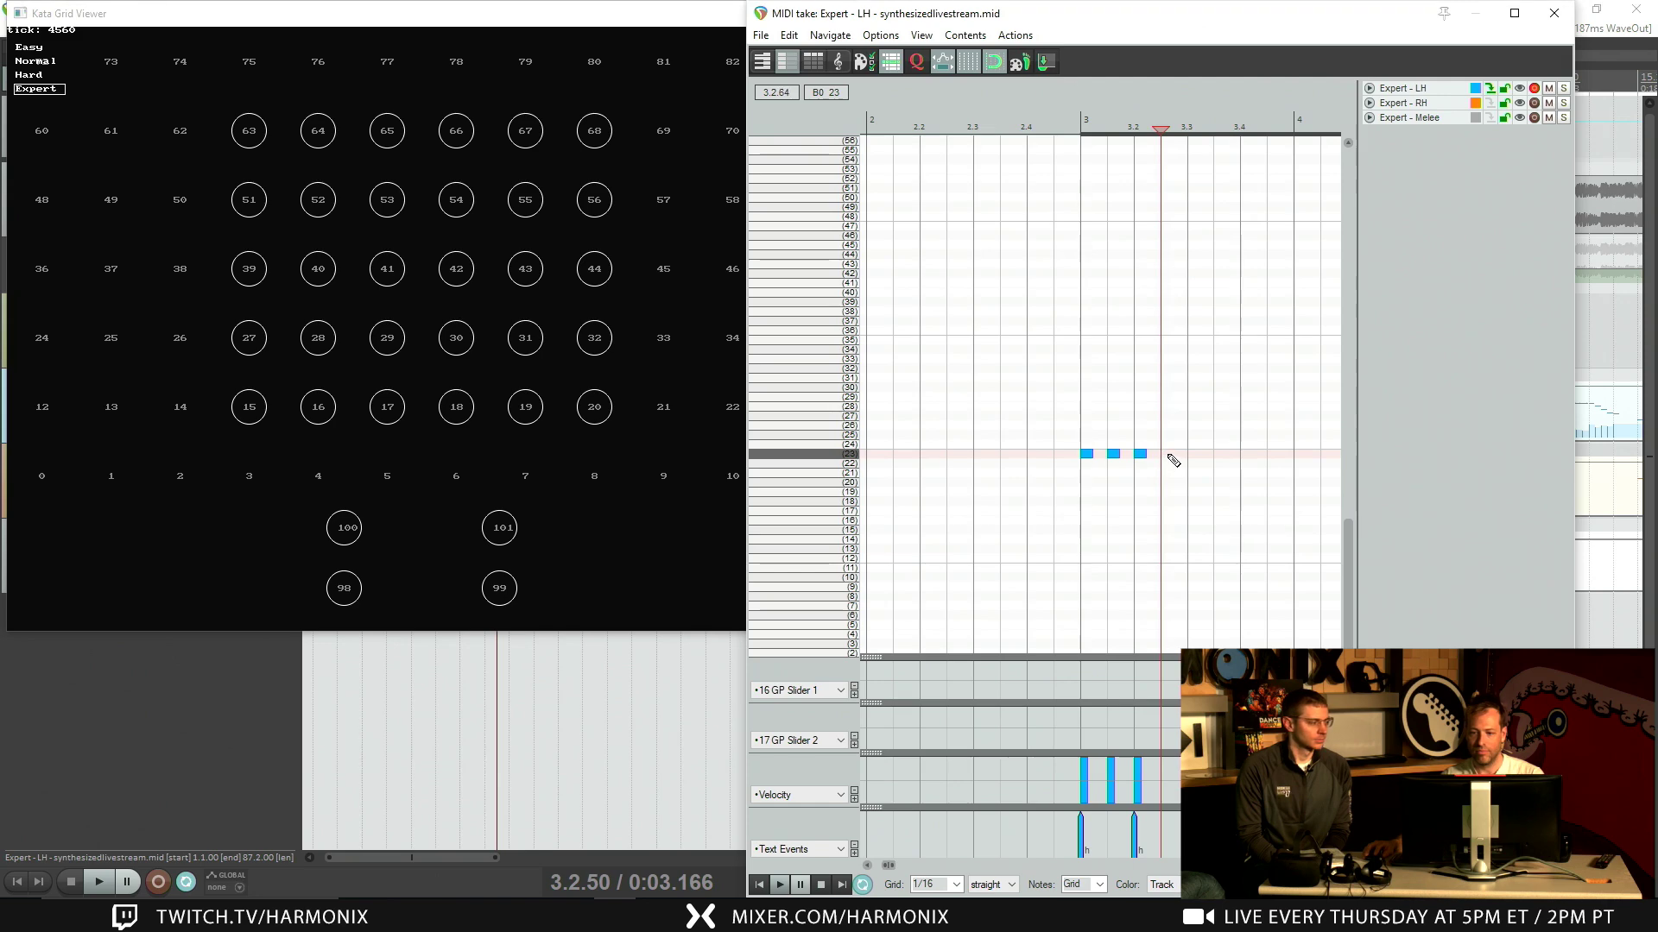
Step: Add five more 1/16 notes on pitch 23 at eighth-note spacing, from 3.2.50 through 3.4.50
click(1167, 454)
click(1194, 462)
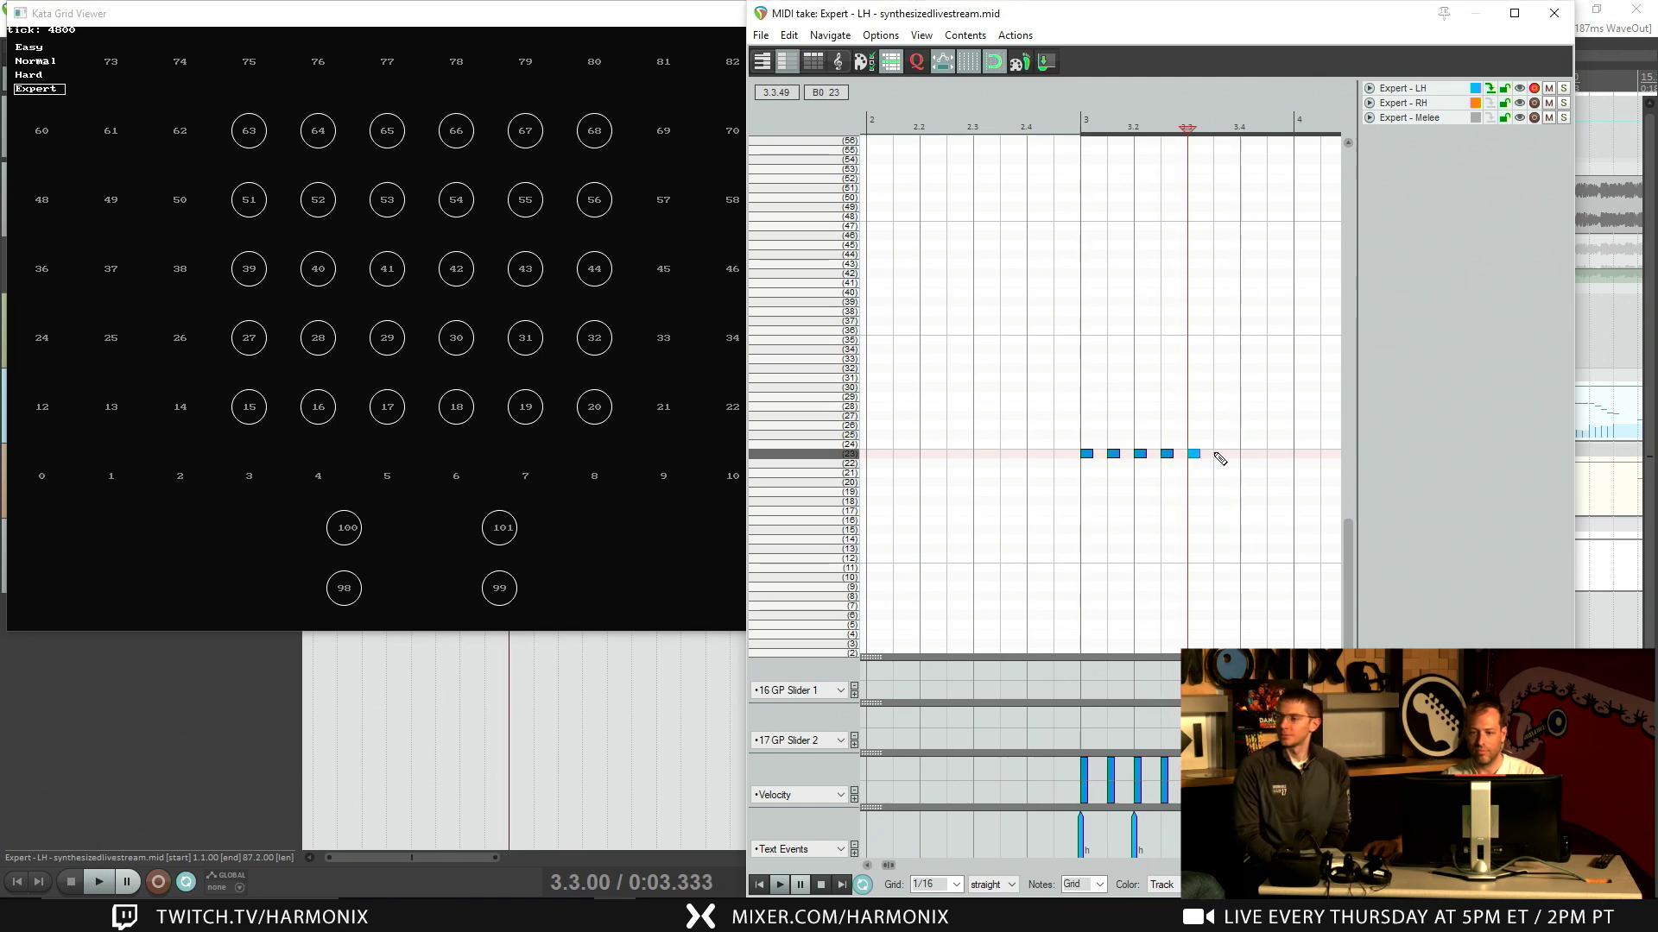
click(1220, 457)
click(1248, 455)
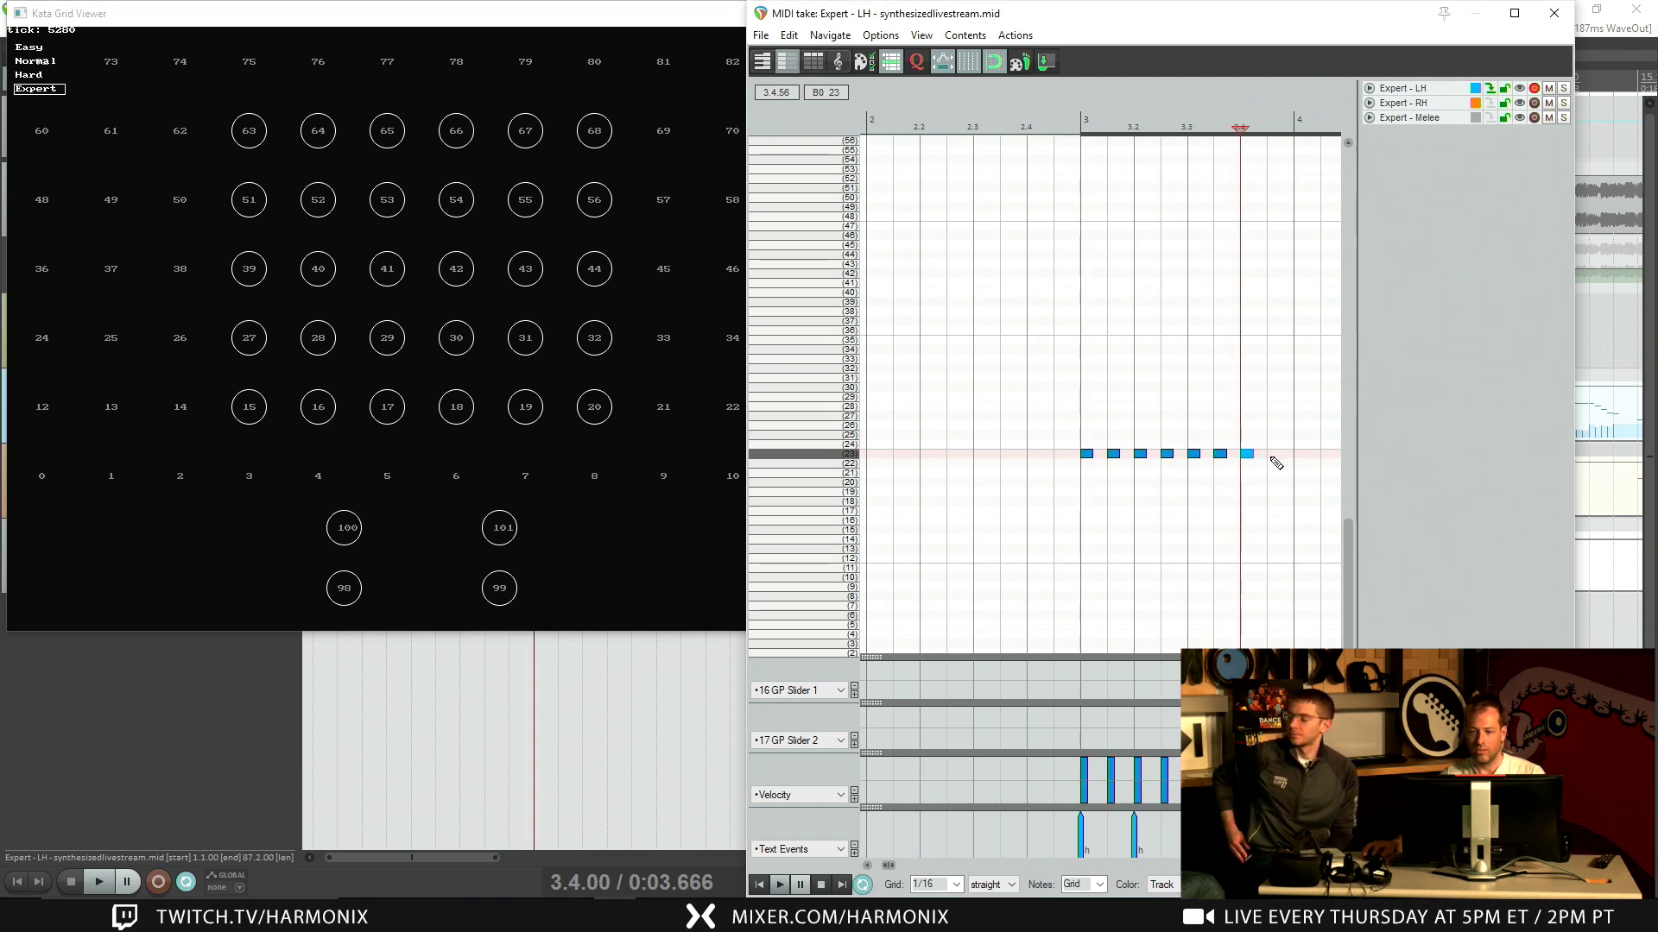
click(1274, 458)
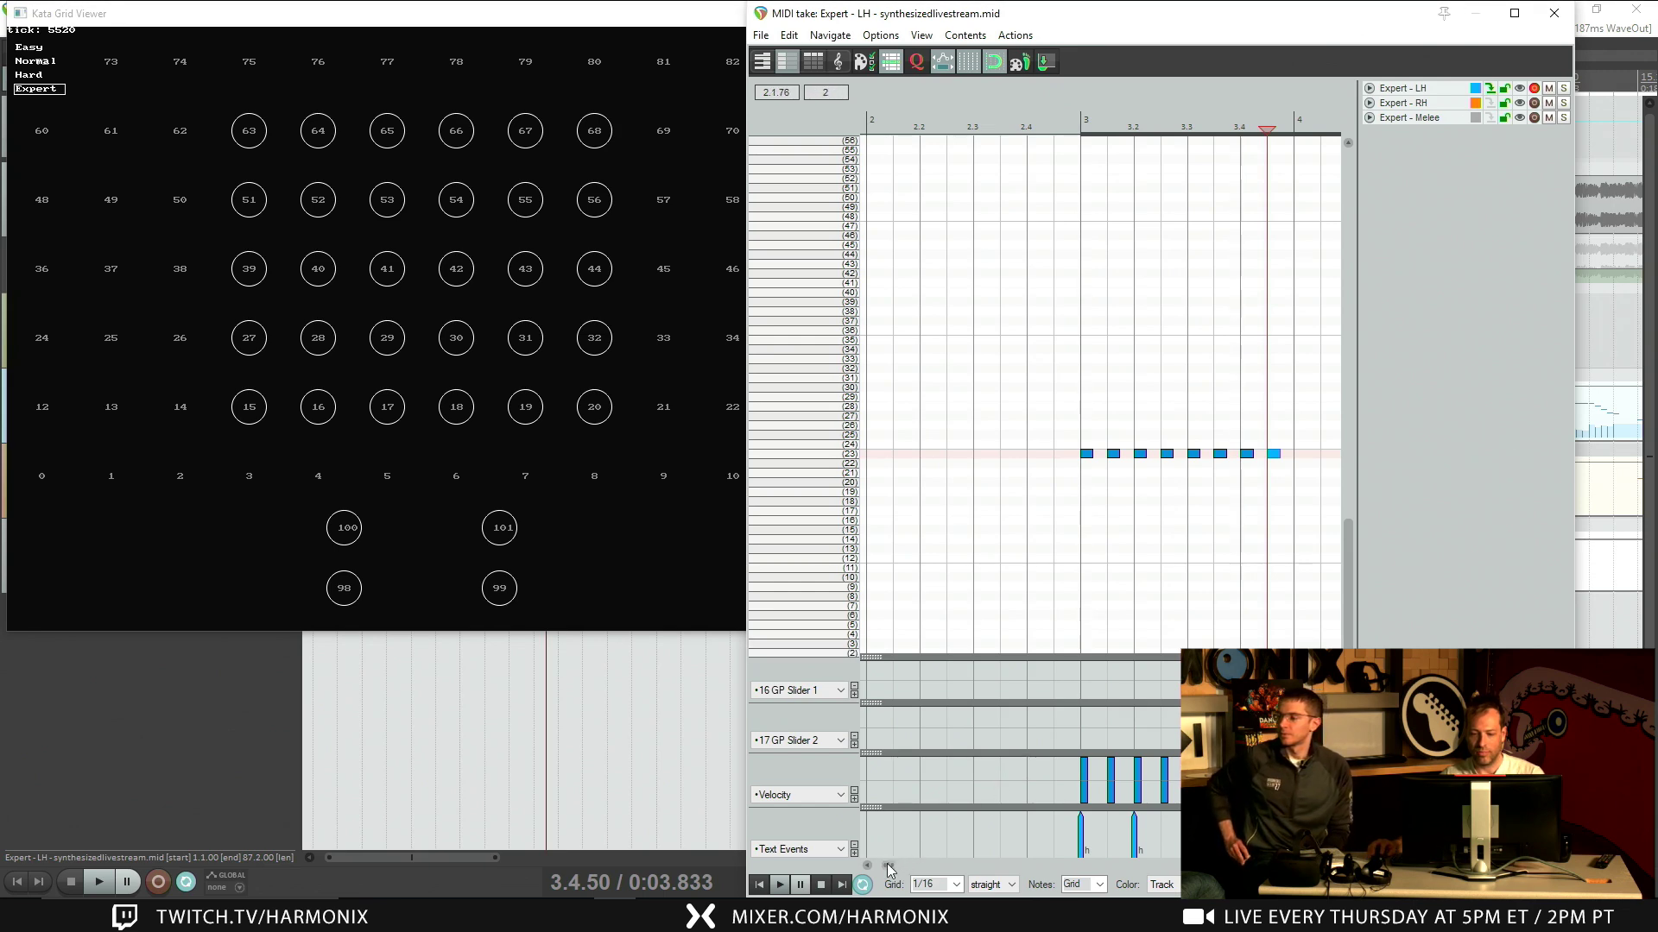
drag(889, 870, 893, 871)
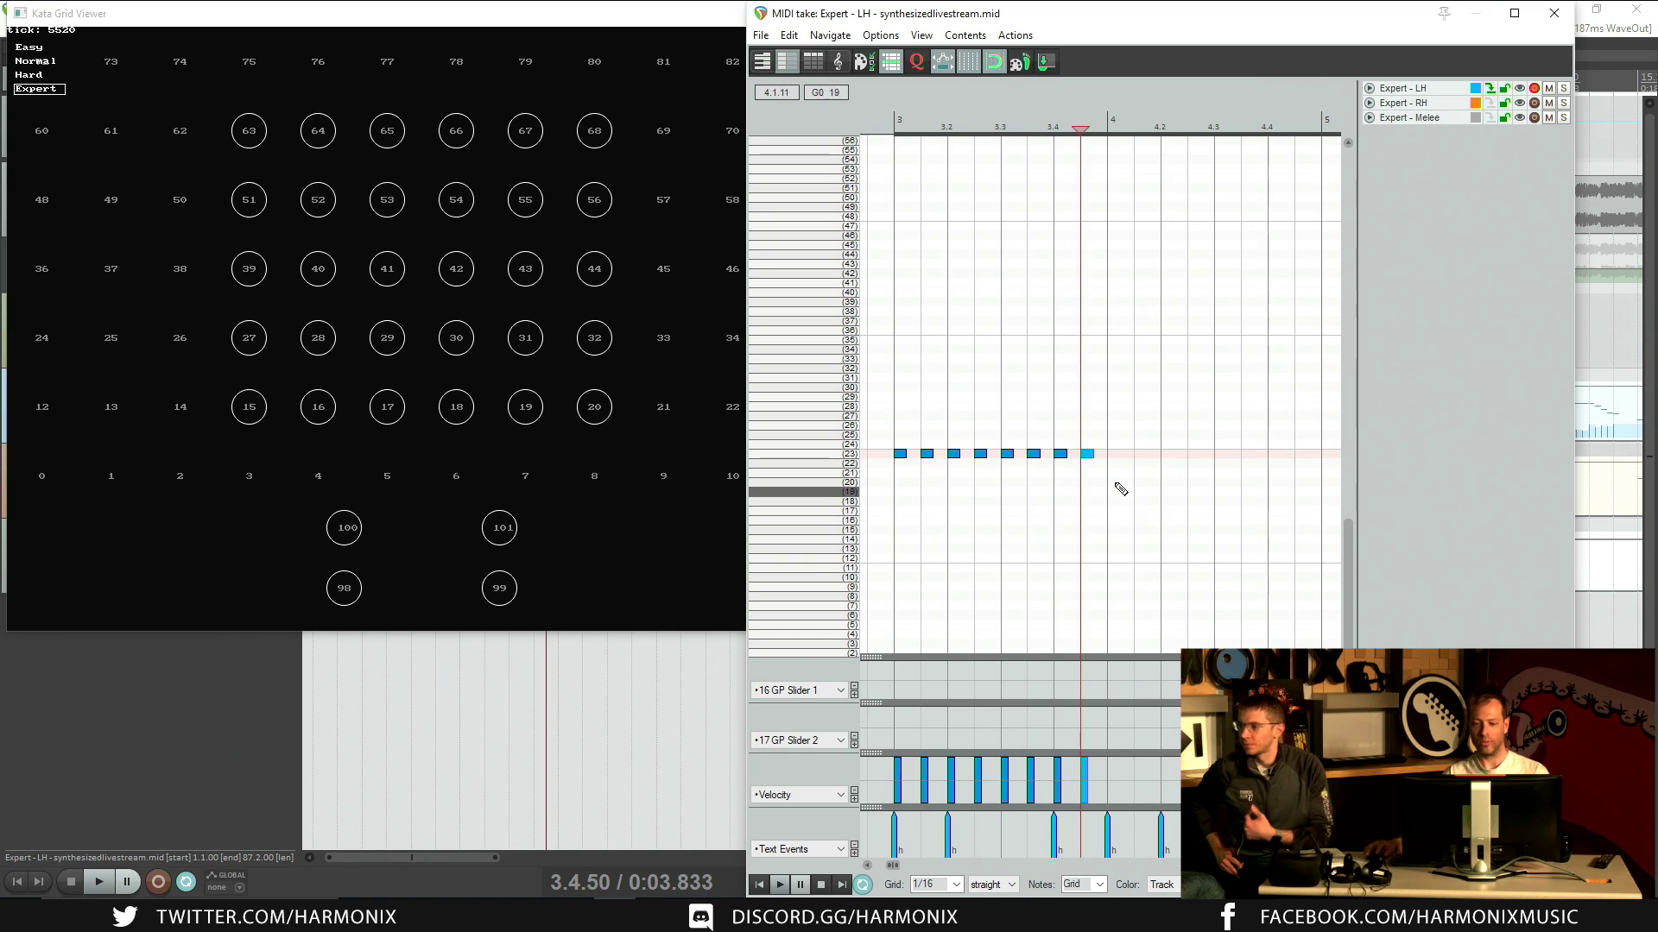
click(1113, 455)
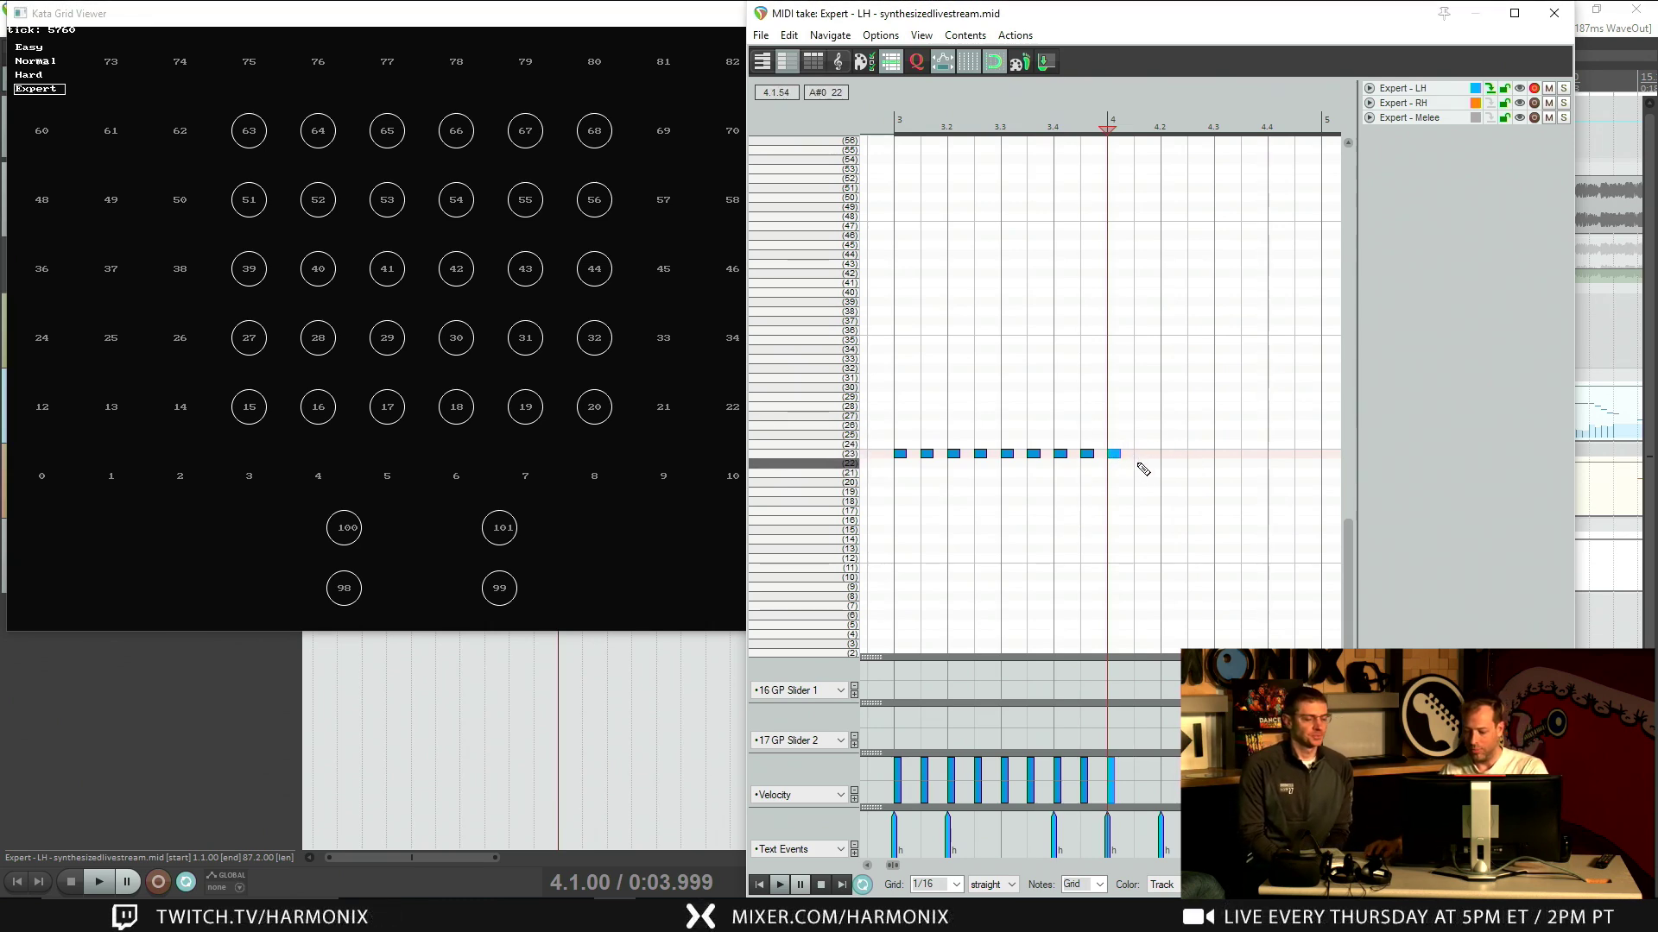
double_click(1114, 453)
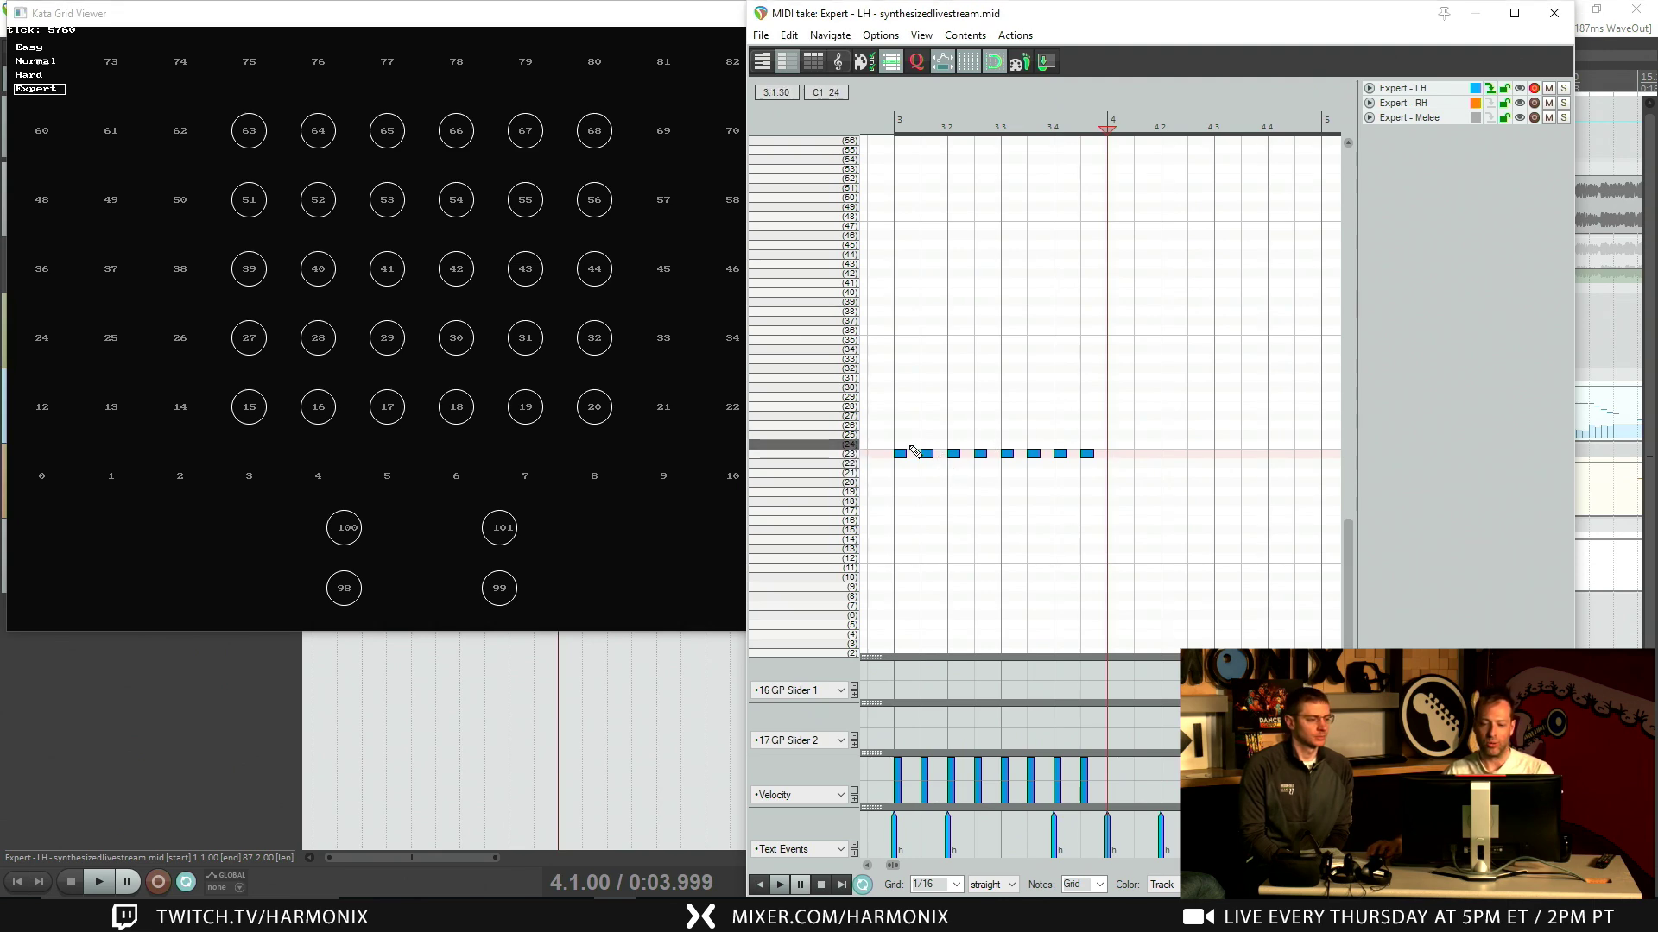
Step: Play the measure 3 notes from 3.1.00 and stop playback
click(900, 436)
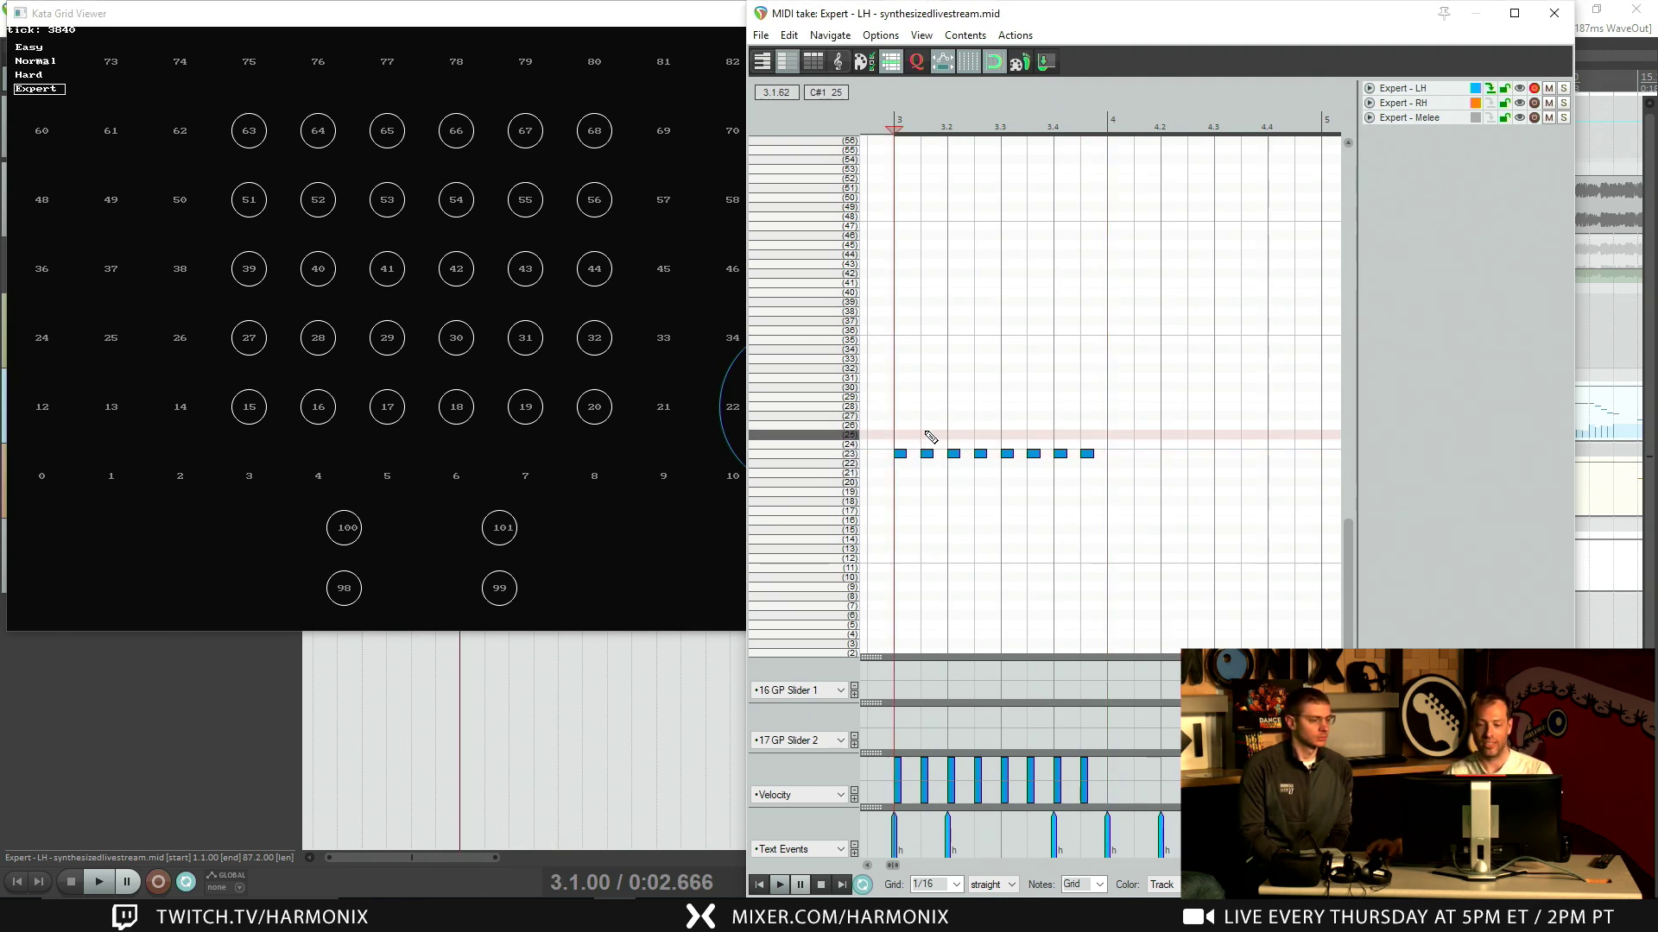
key(space)
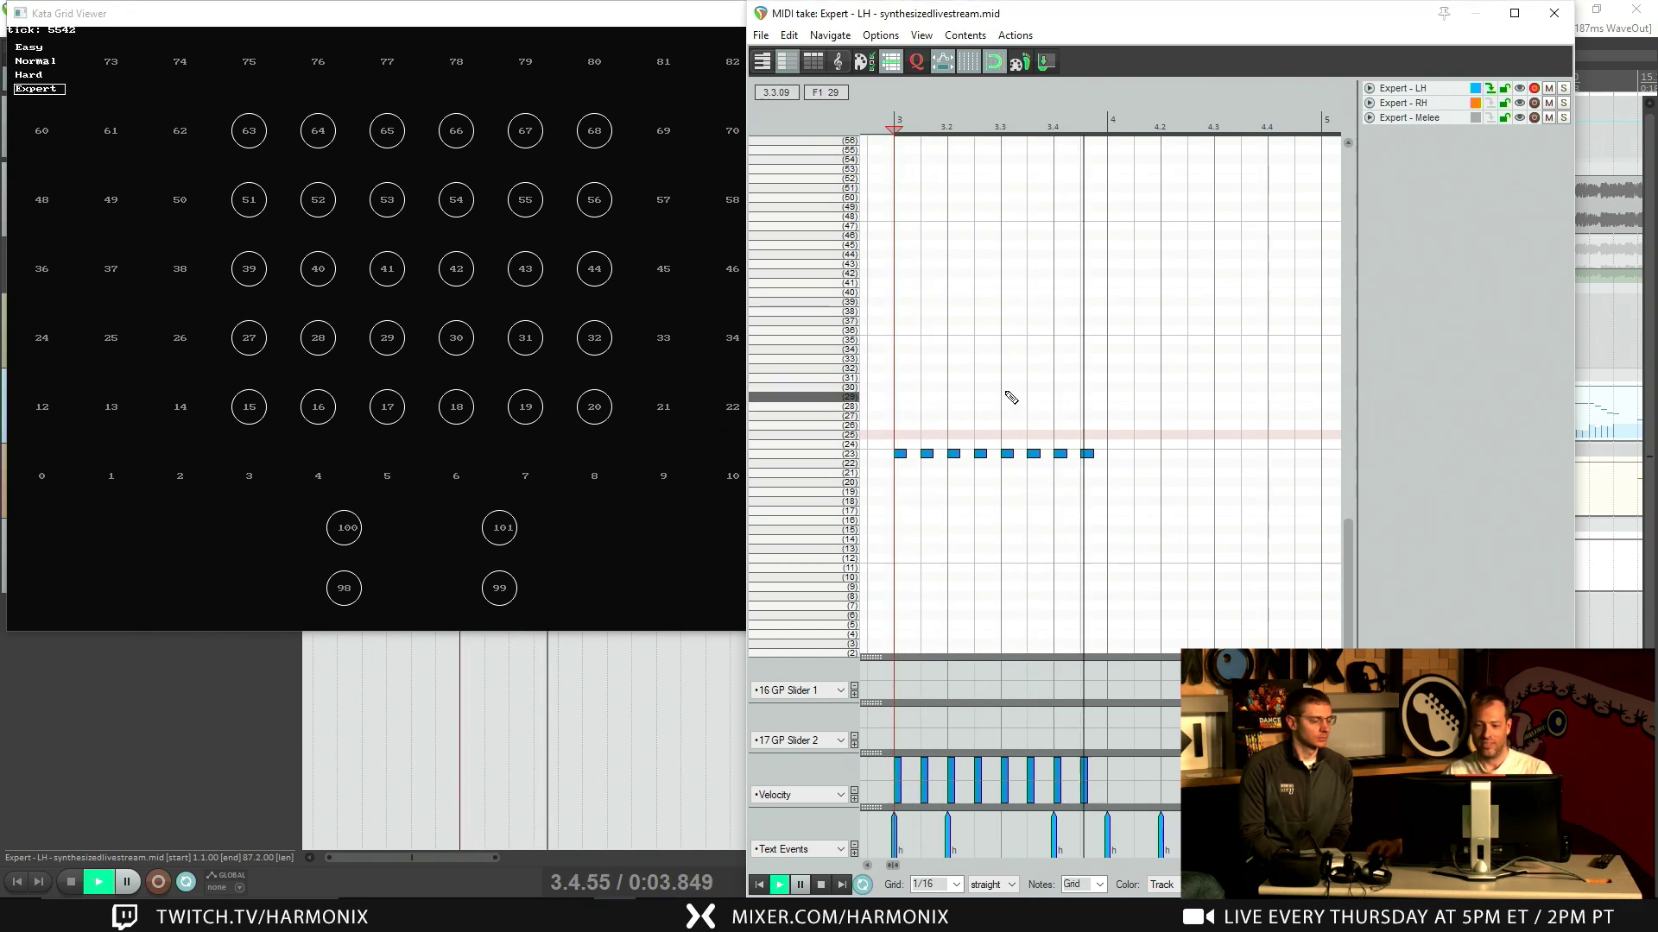
key(space)
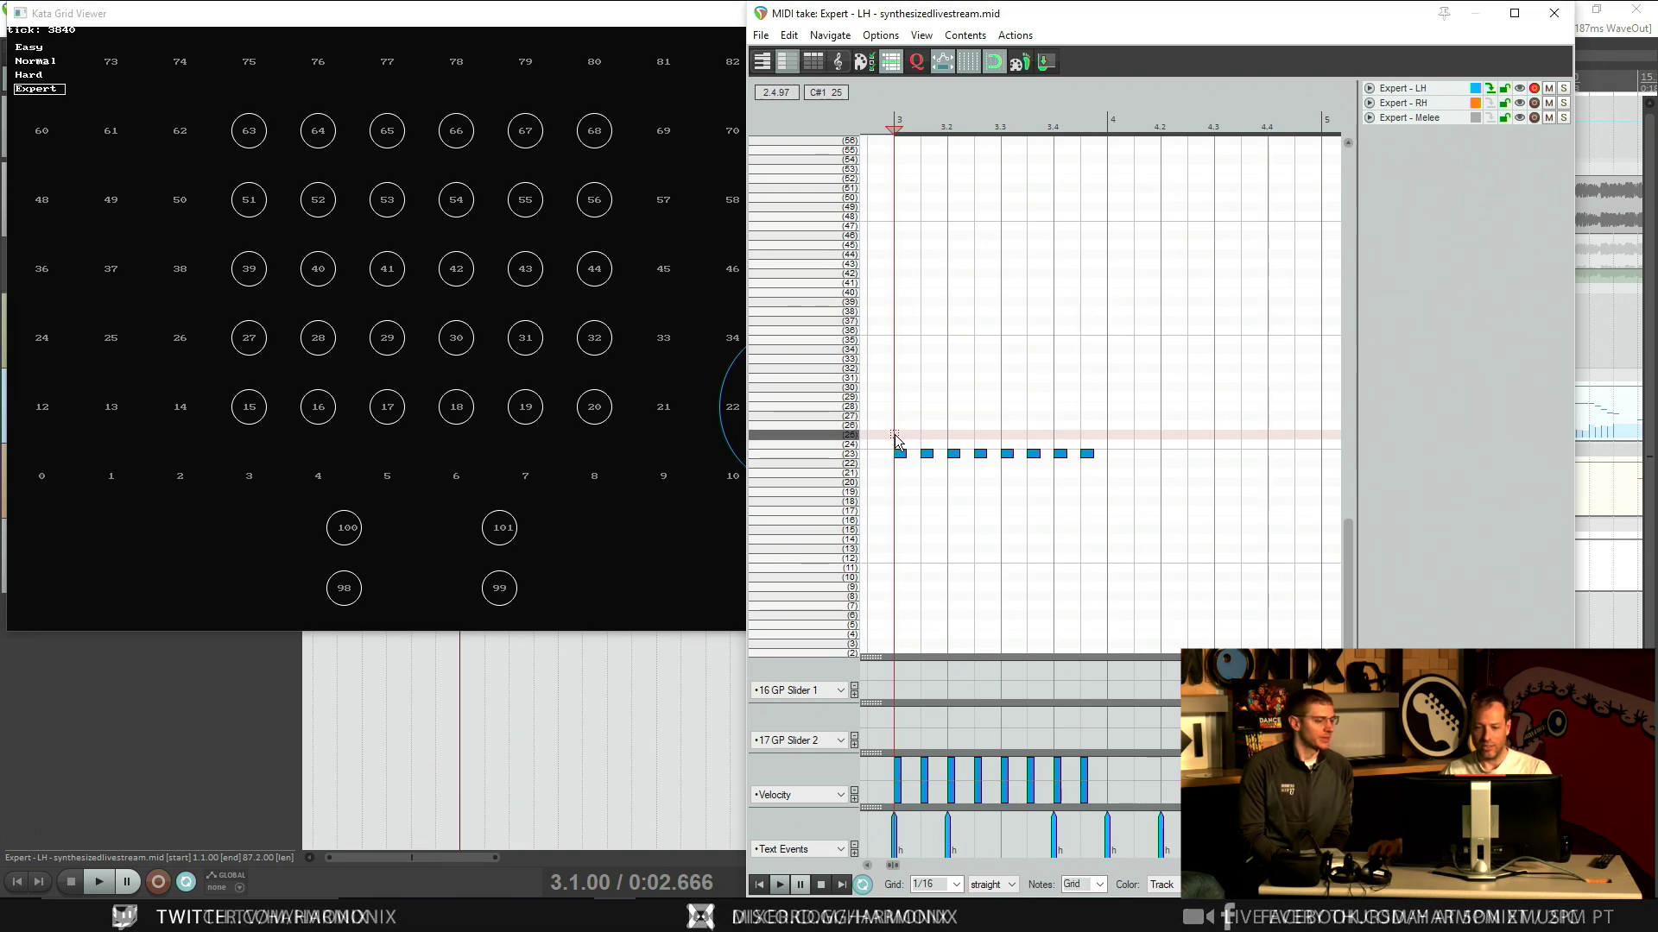
Step: Select all eight Expert - LH notes in measure 3 and transpose them to pitch 41
drag(896, 435, 1118, 456)
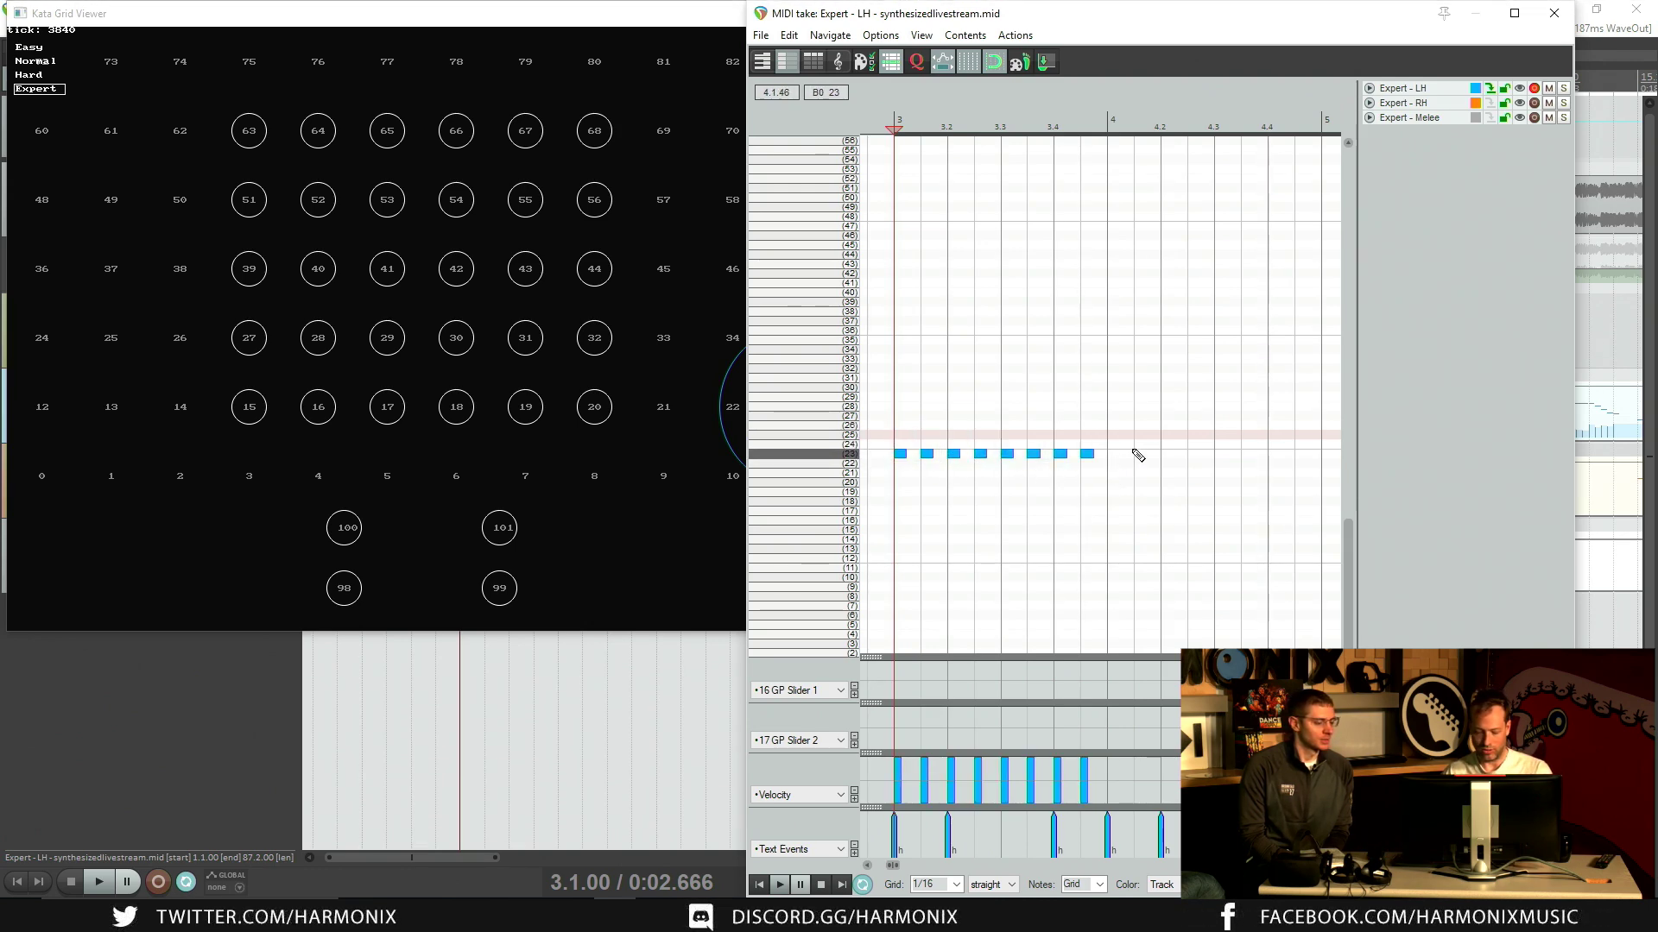
key(Down)
key(Down)
key(Down)
key(Down)
key(Down)
key(Down)
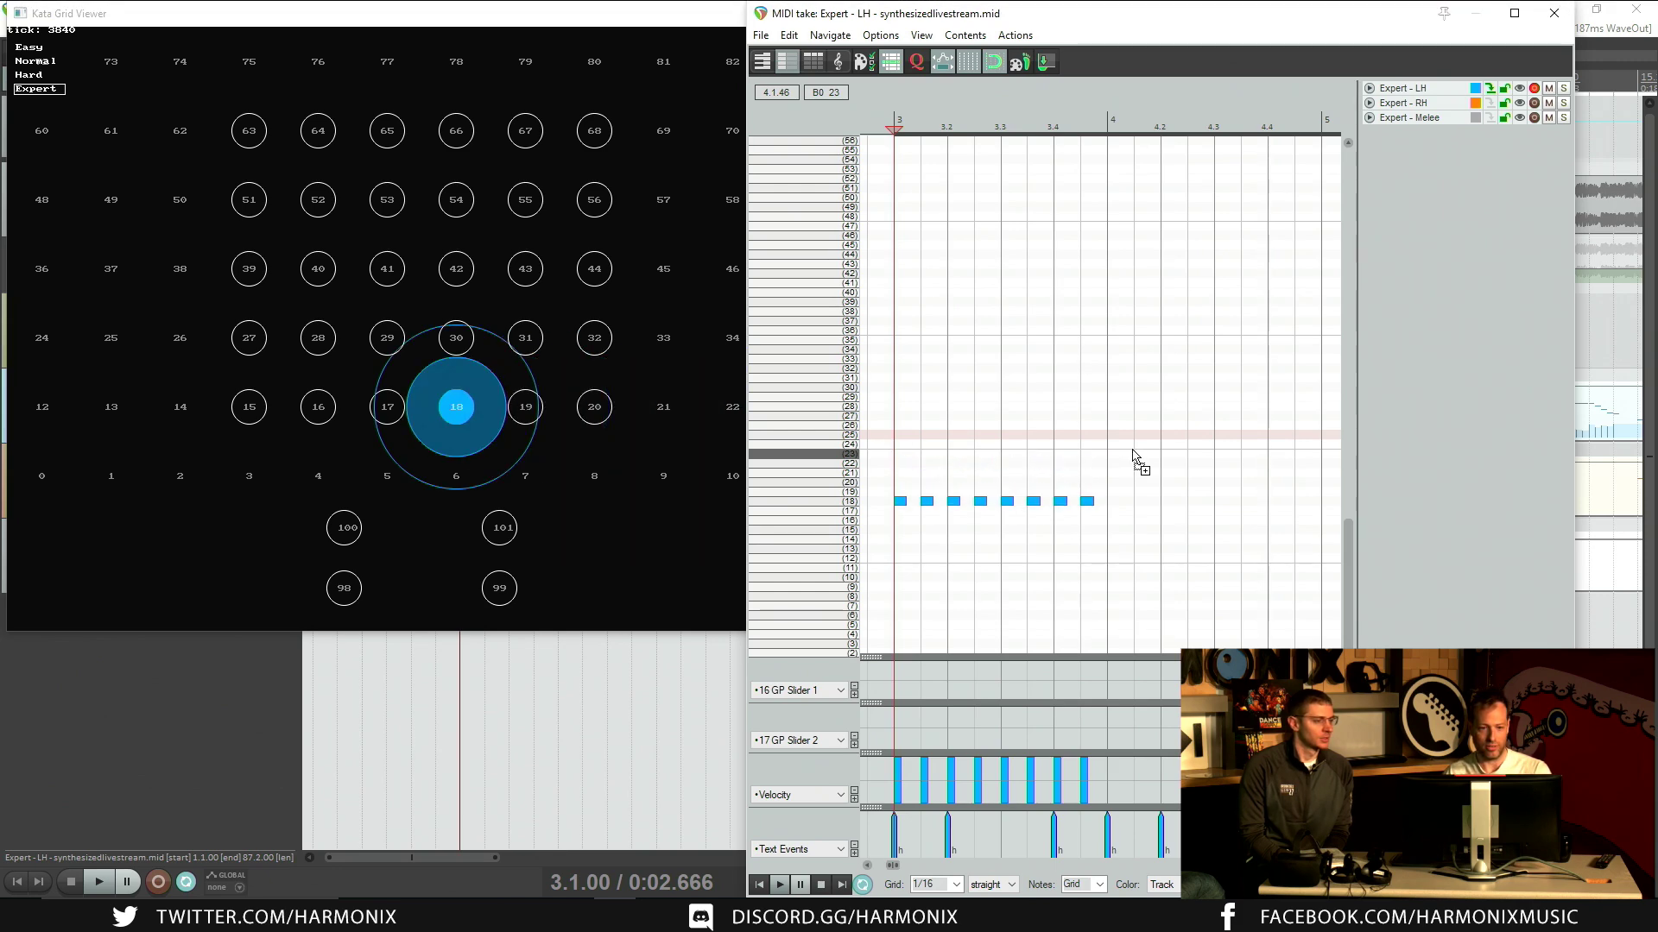
key(Up)
key(Up)
key(Up)
key(Up)
key(Up)
key(Up)
key(Up)
key(Up)
key(Up)
key(Up)
key(Up)
key(Up)
key(Up)
key(Up)
key(Up)
key(Up)
key(Up)
key(Up)
key(Up)
key(Up)
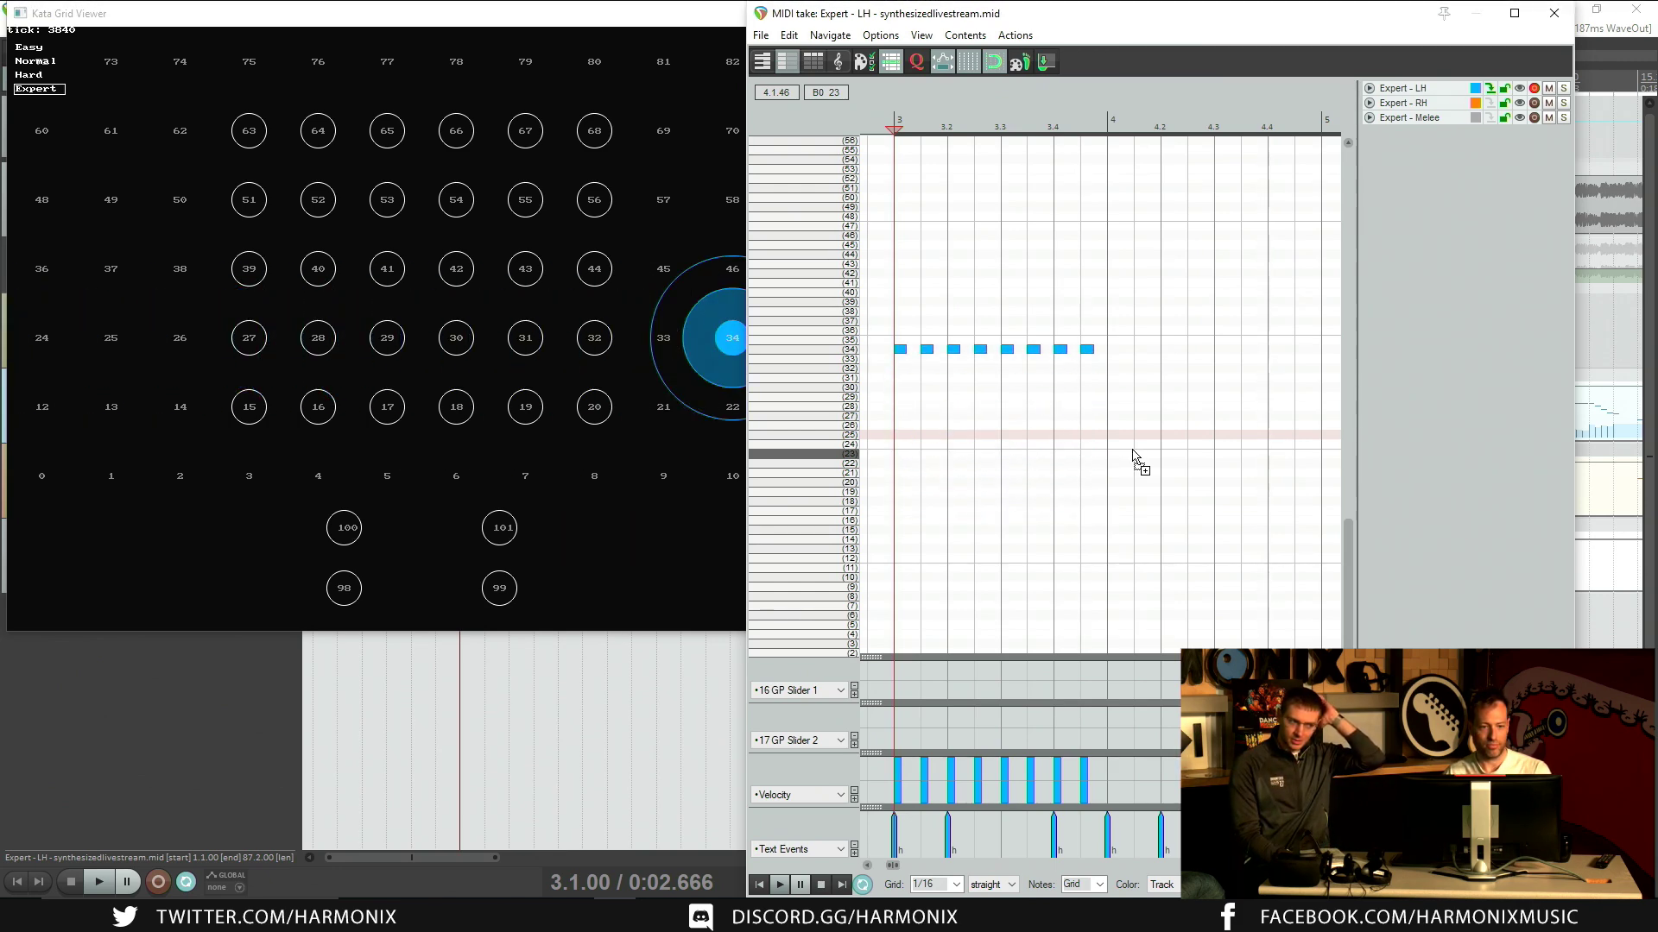
key(Up)
key(Up)
key(Up)
key(Up)
key(Up)
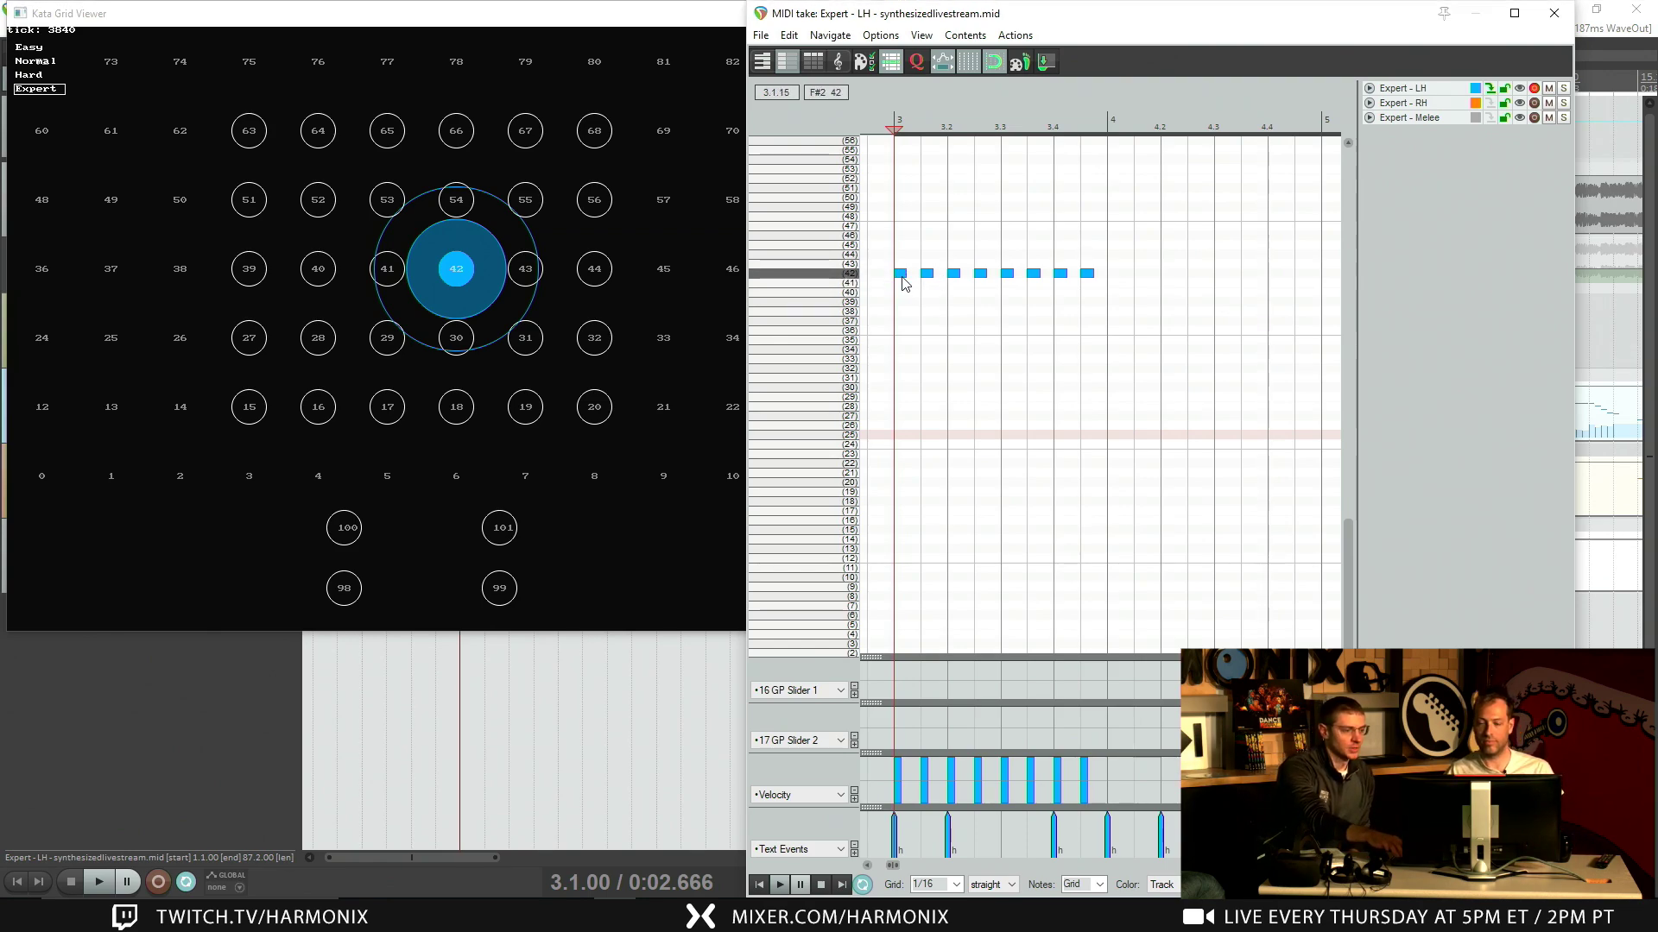
key(Down)
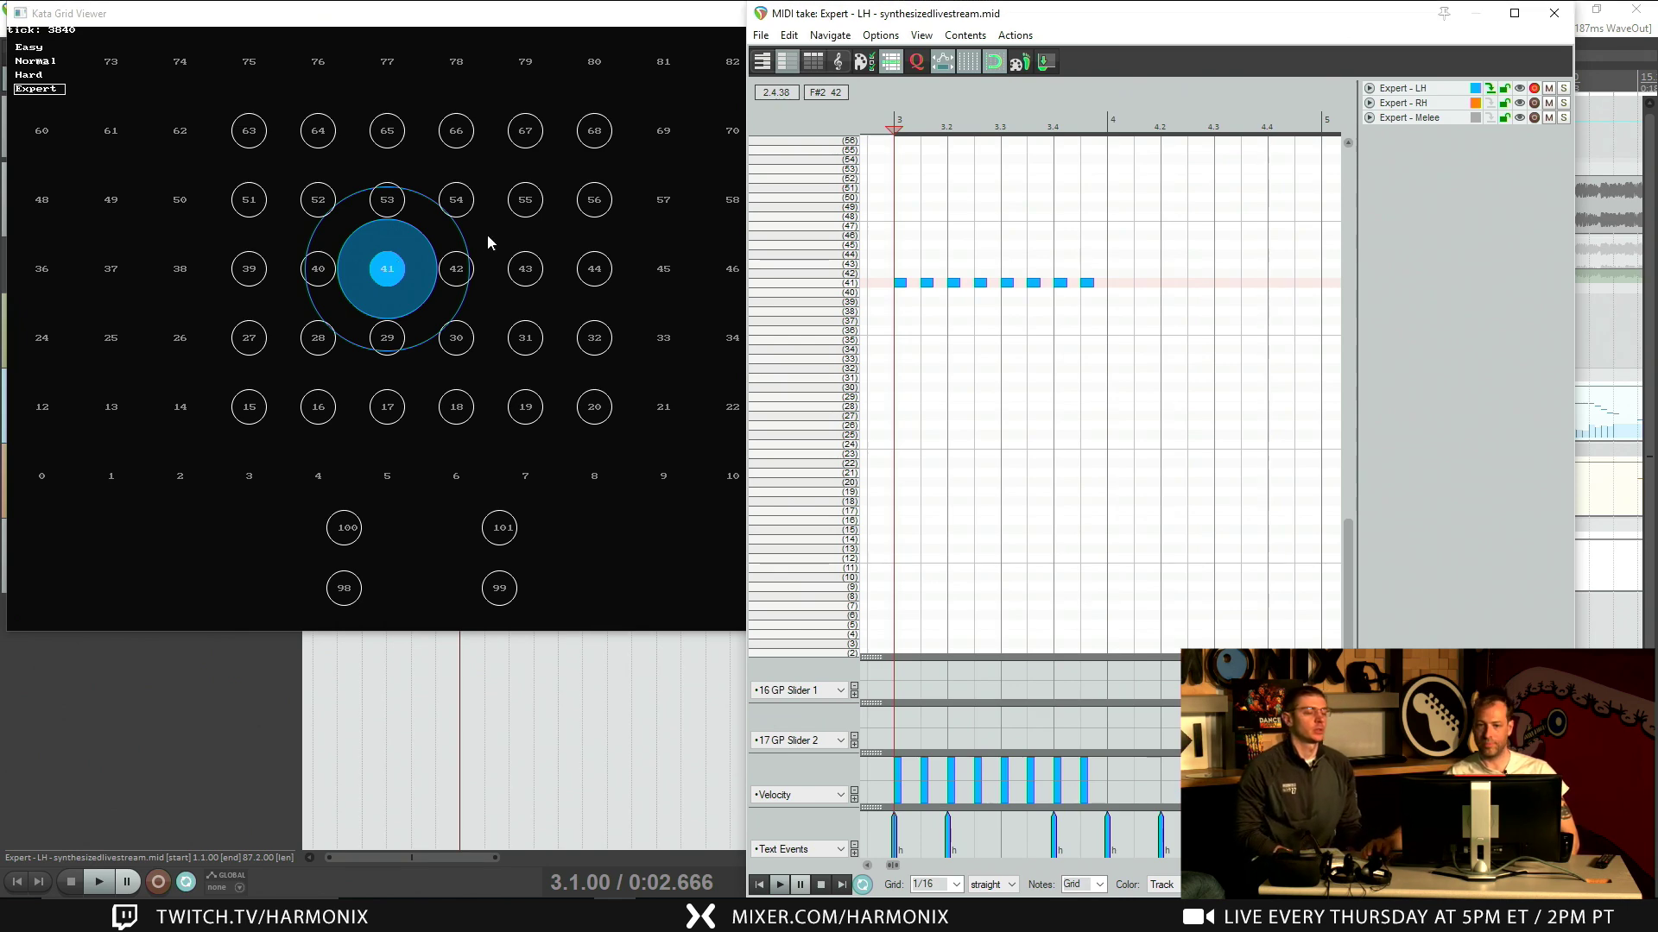
Step: Display velocity numbers on the piano roll notes at a readable size
click(918, 36)
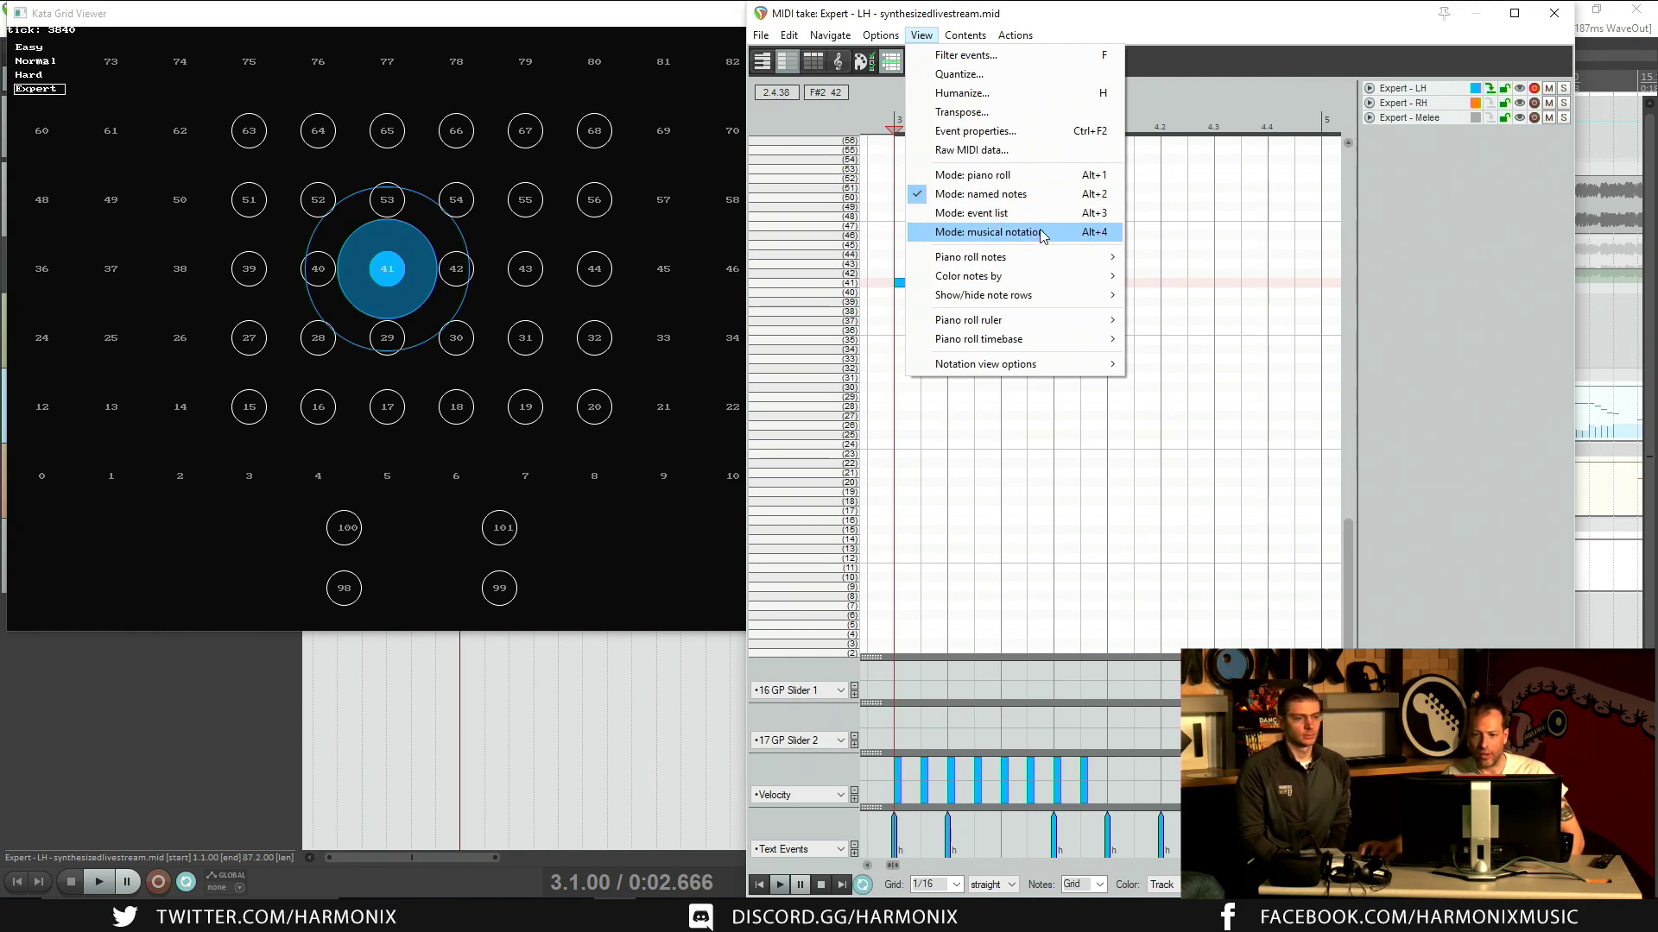
mouse_move(1047, 264)
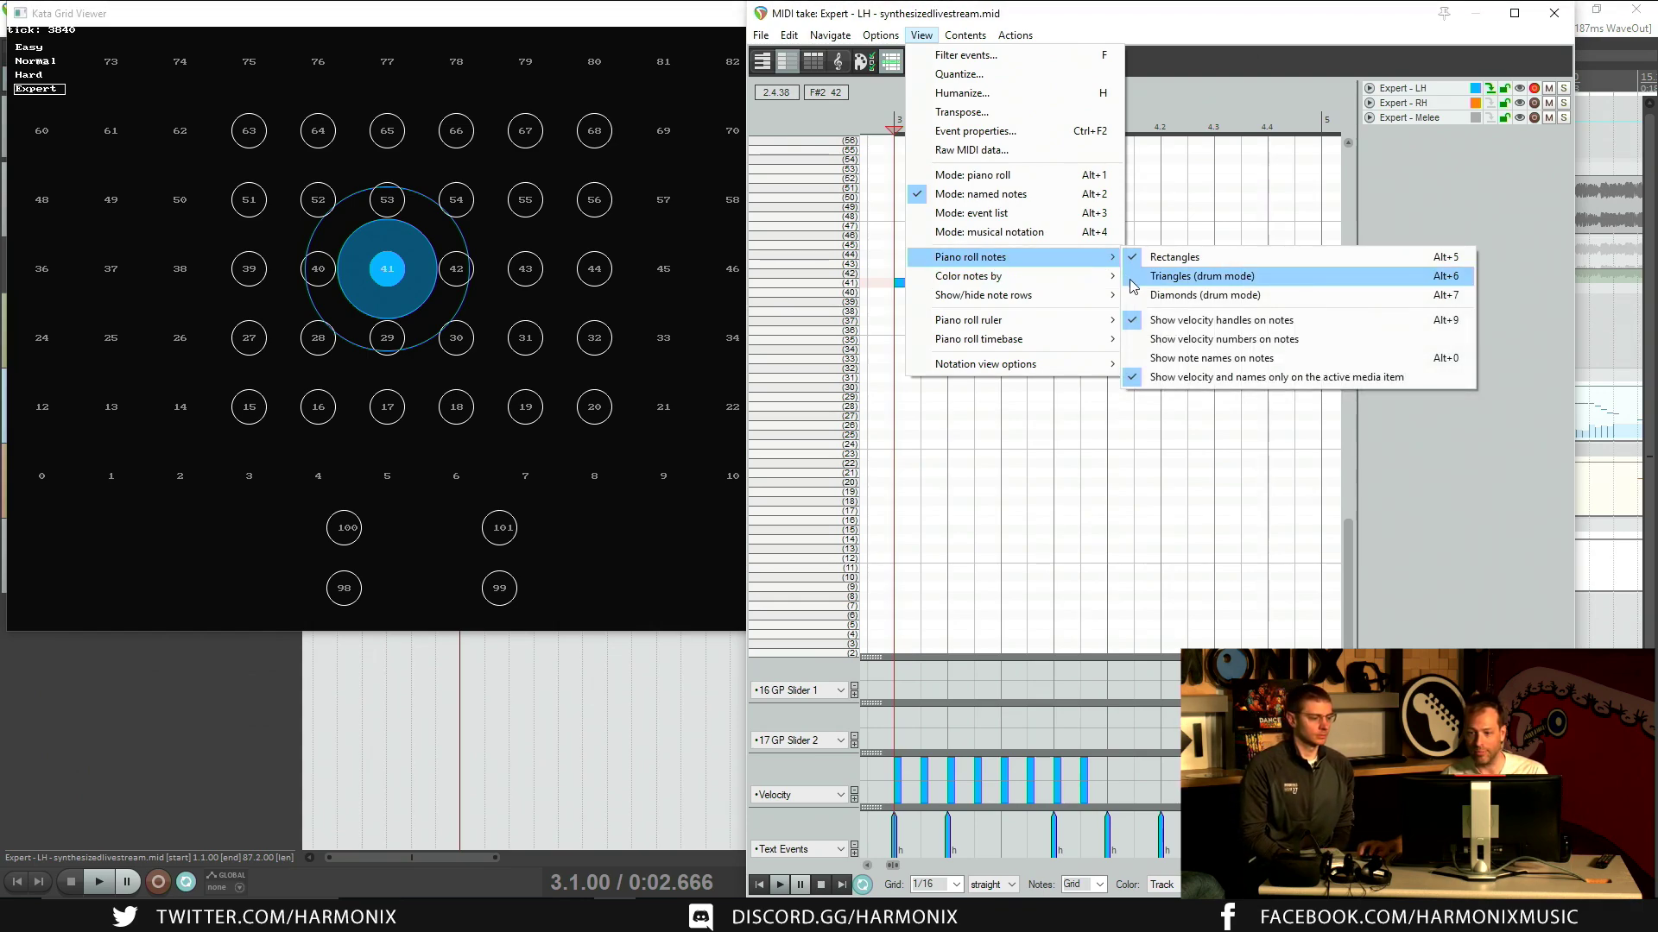
click(1216, 339)
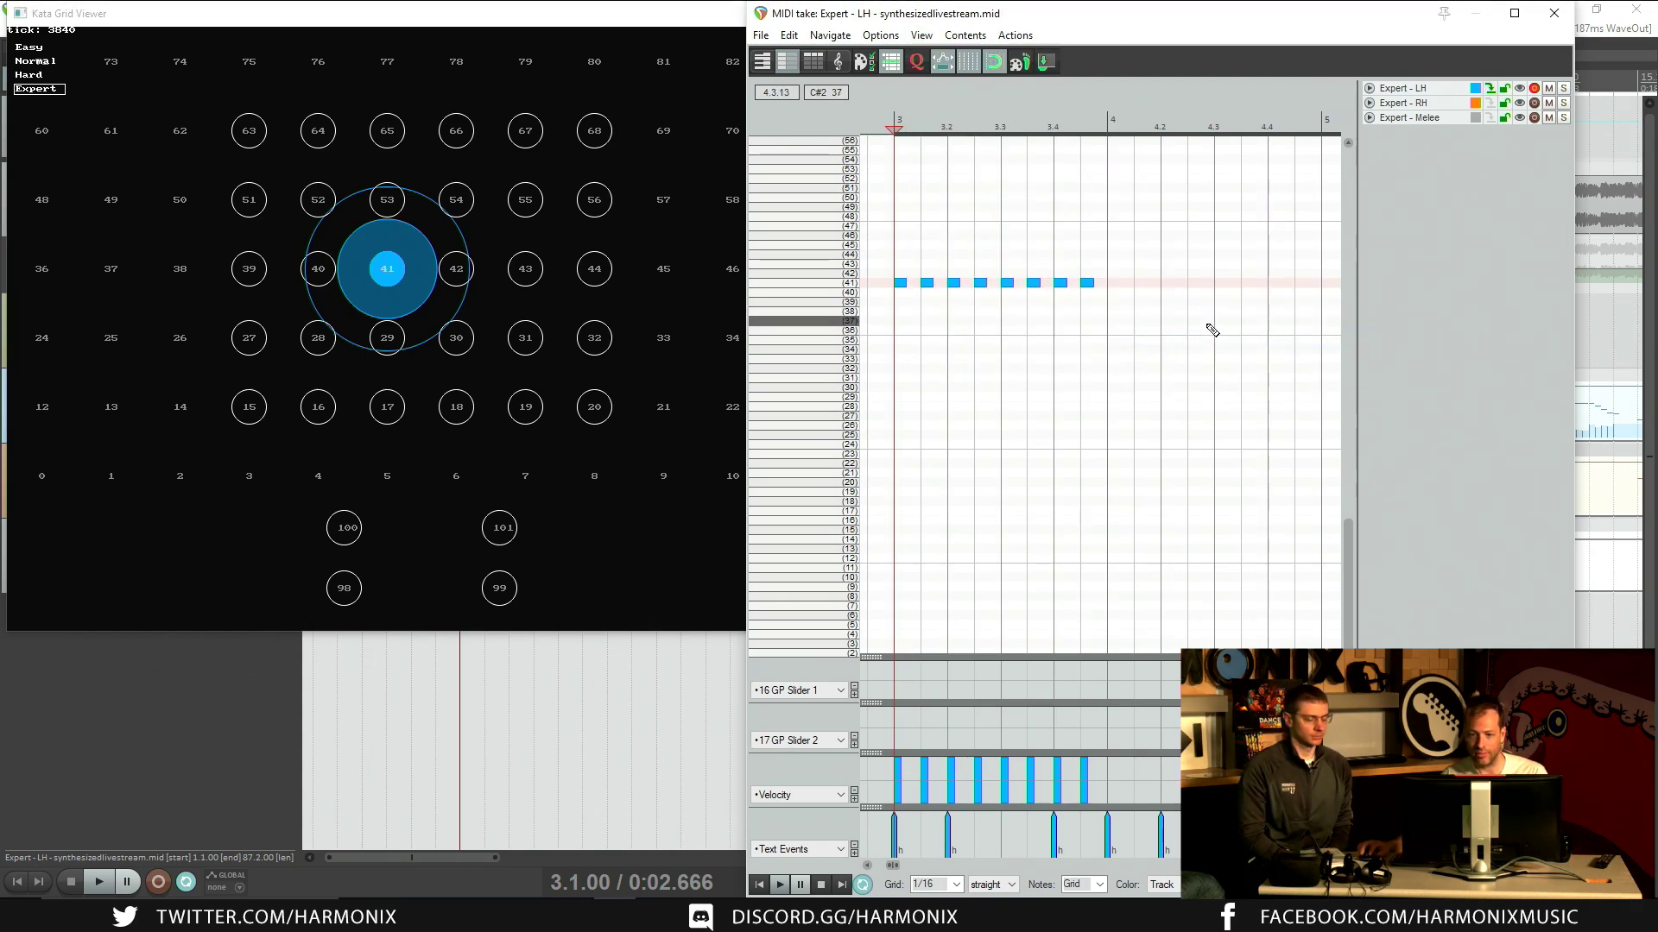
scroll(1212, 331, left, 3)
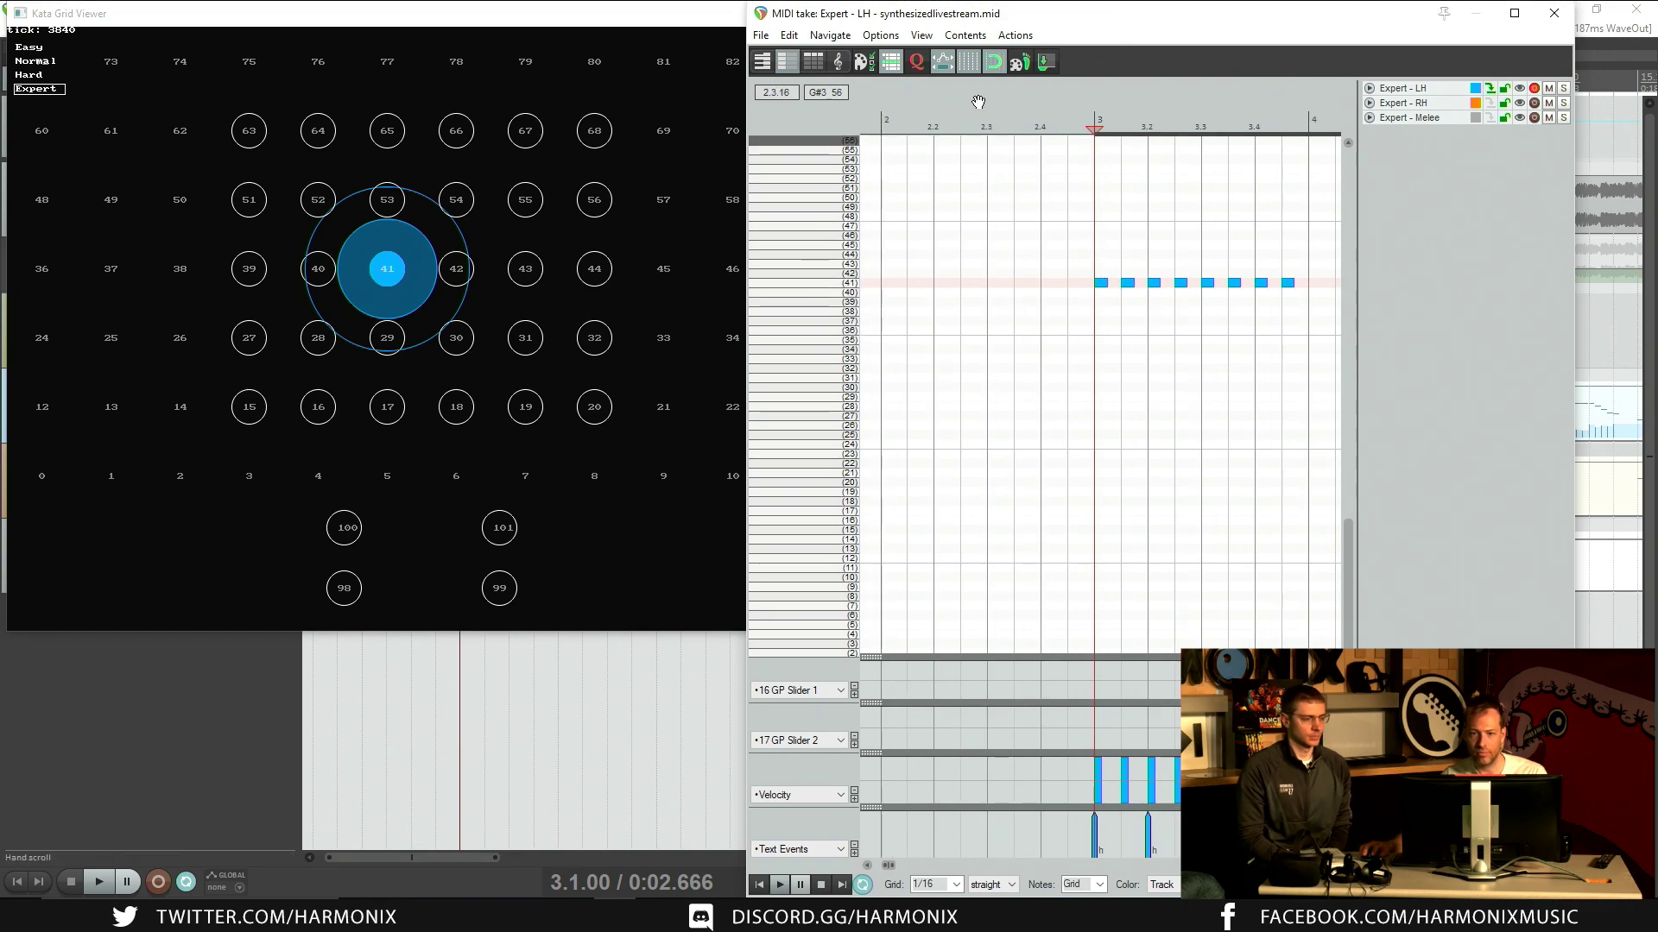
click(922, 34)
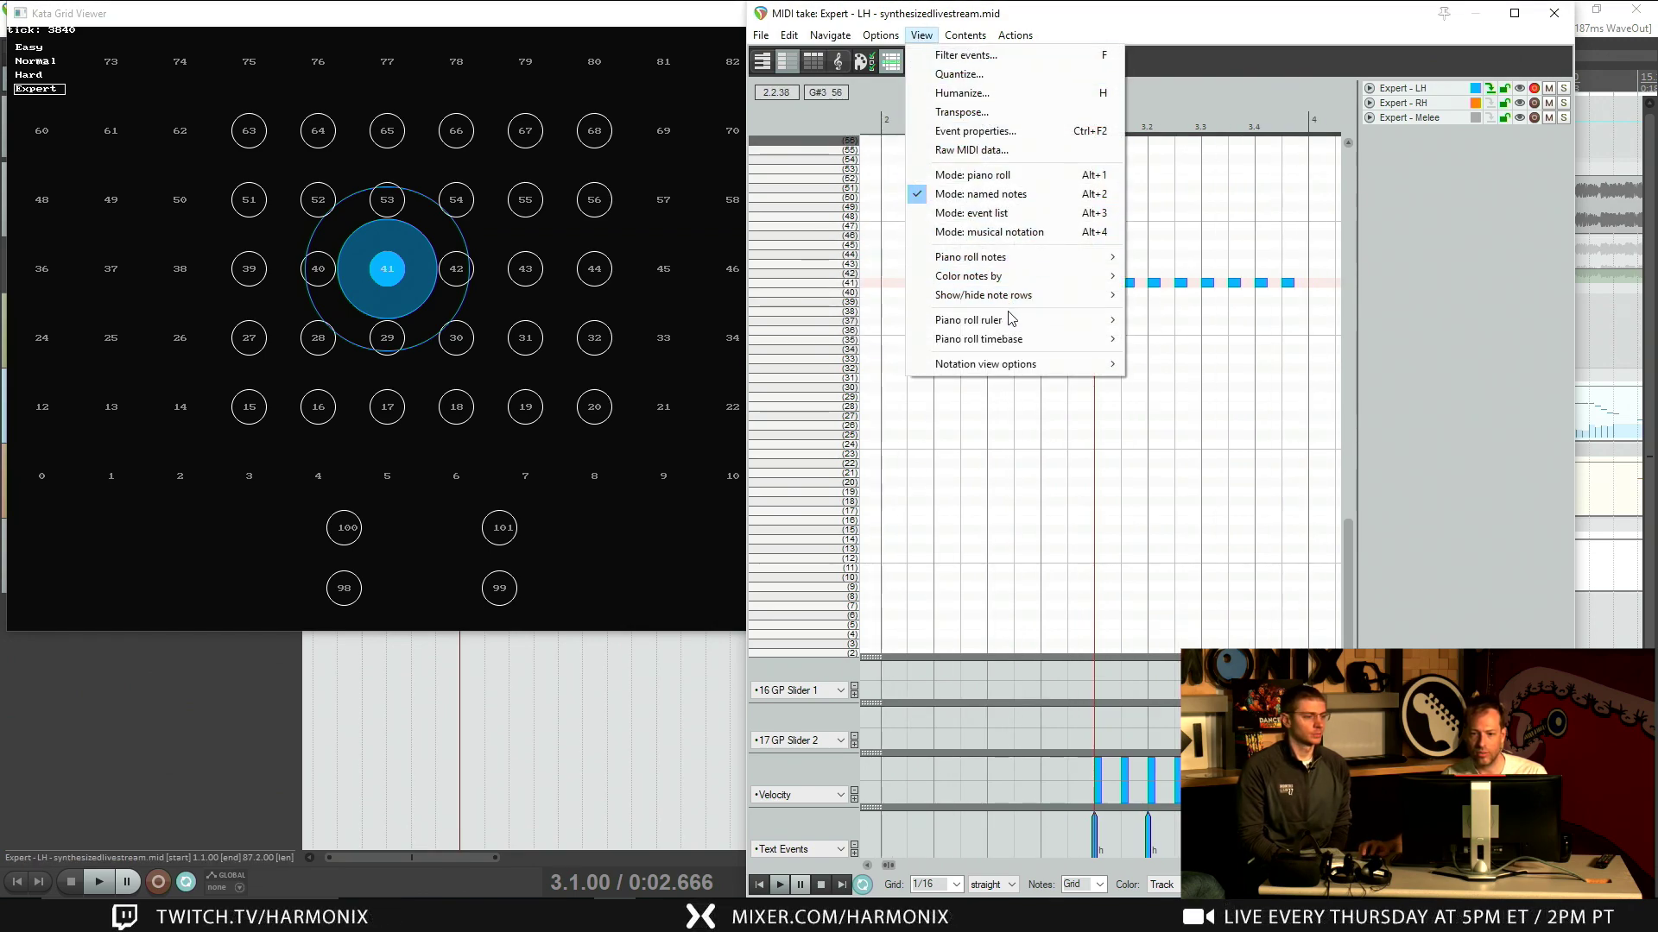
mouse_move(1017, 297)
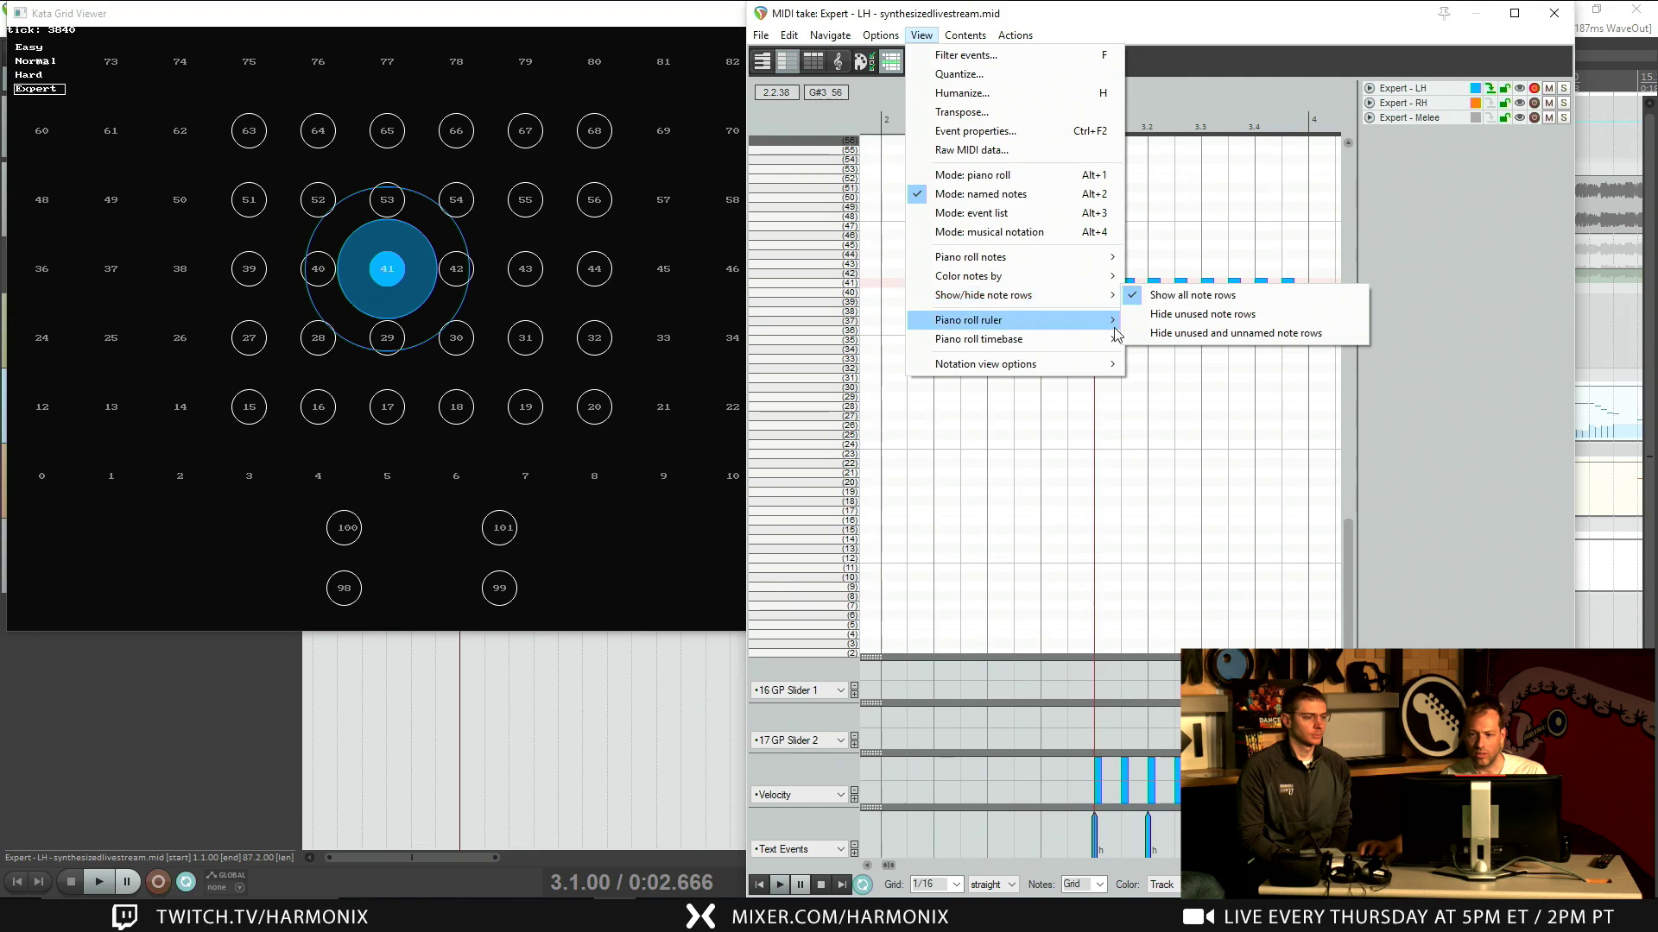
click(1184, 397)
click(1187, 397)
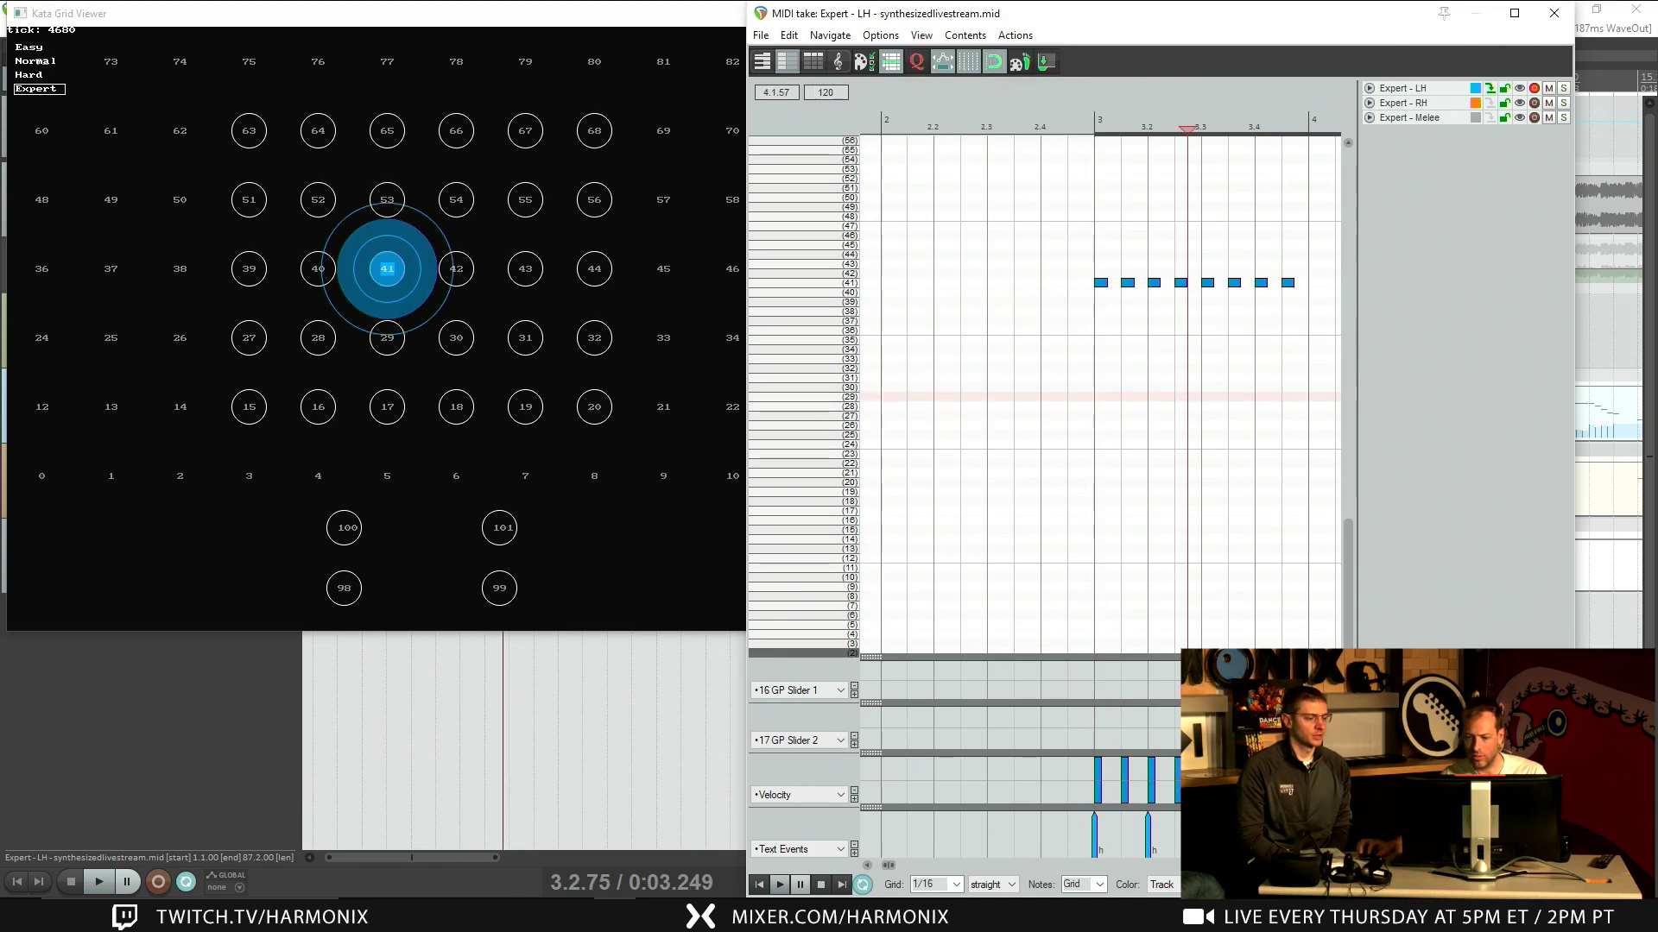
scroll(1293, 345, up, 2)
scroll(1249, 622, up, 1)
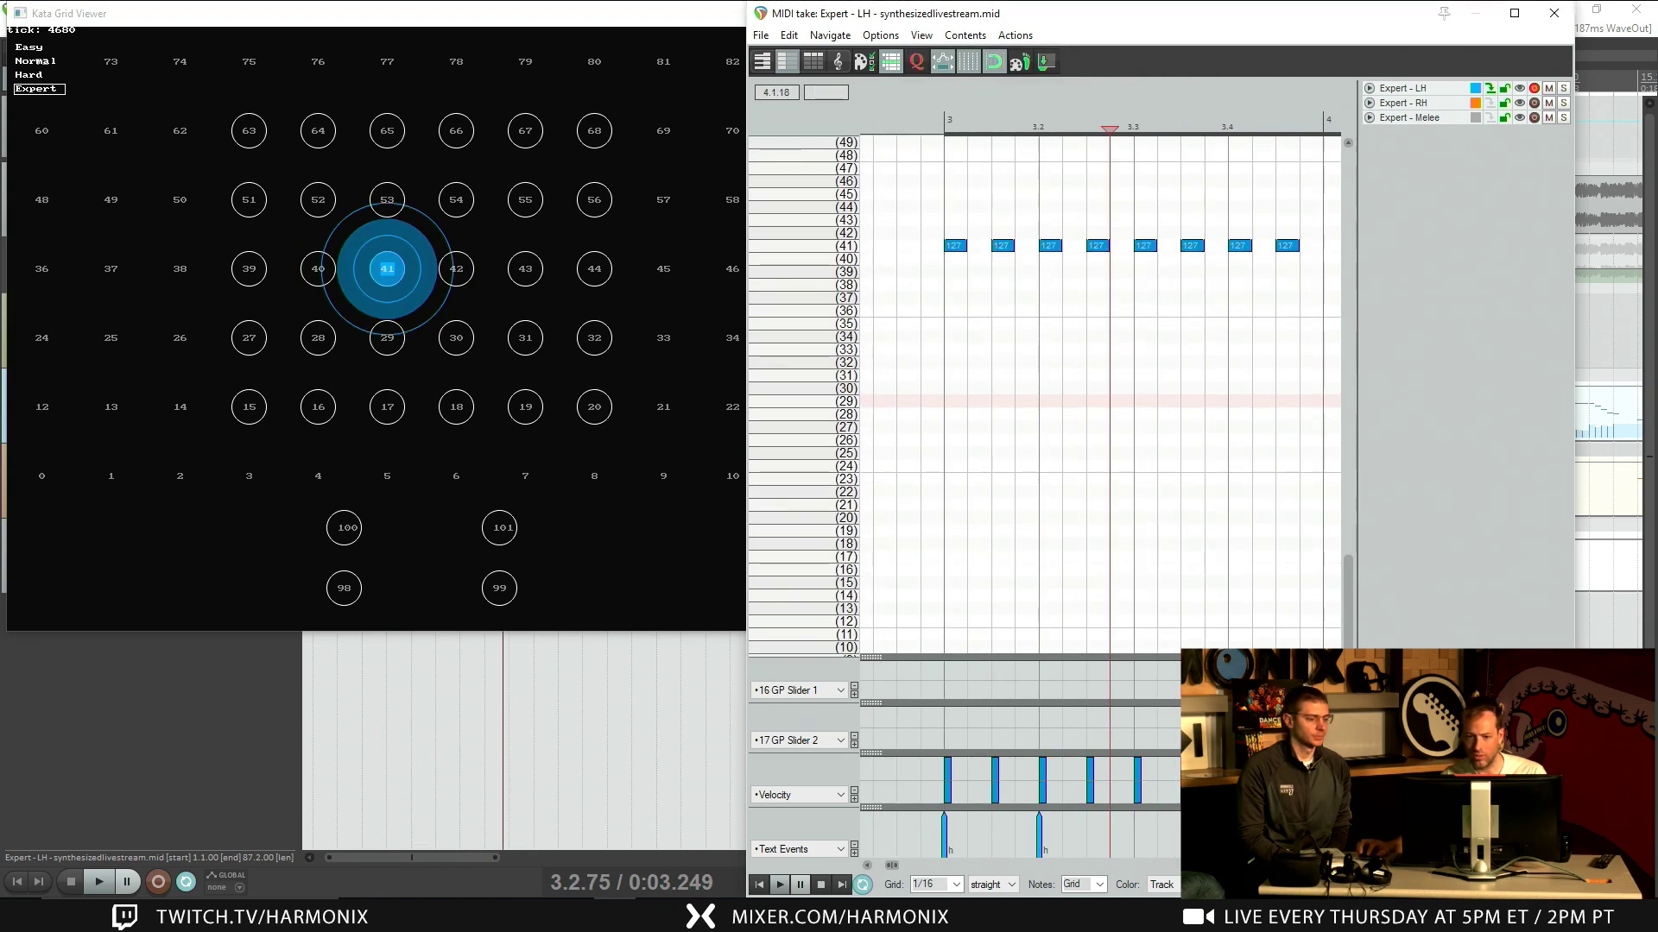
scroll(1132, 463, down, 1)
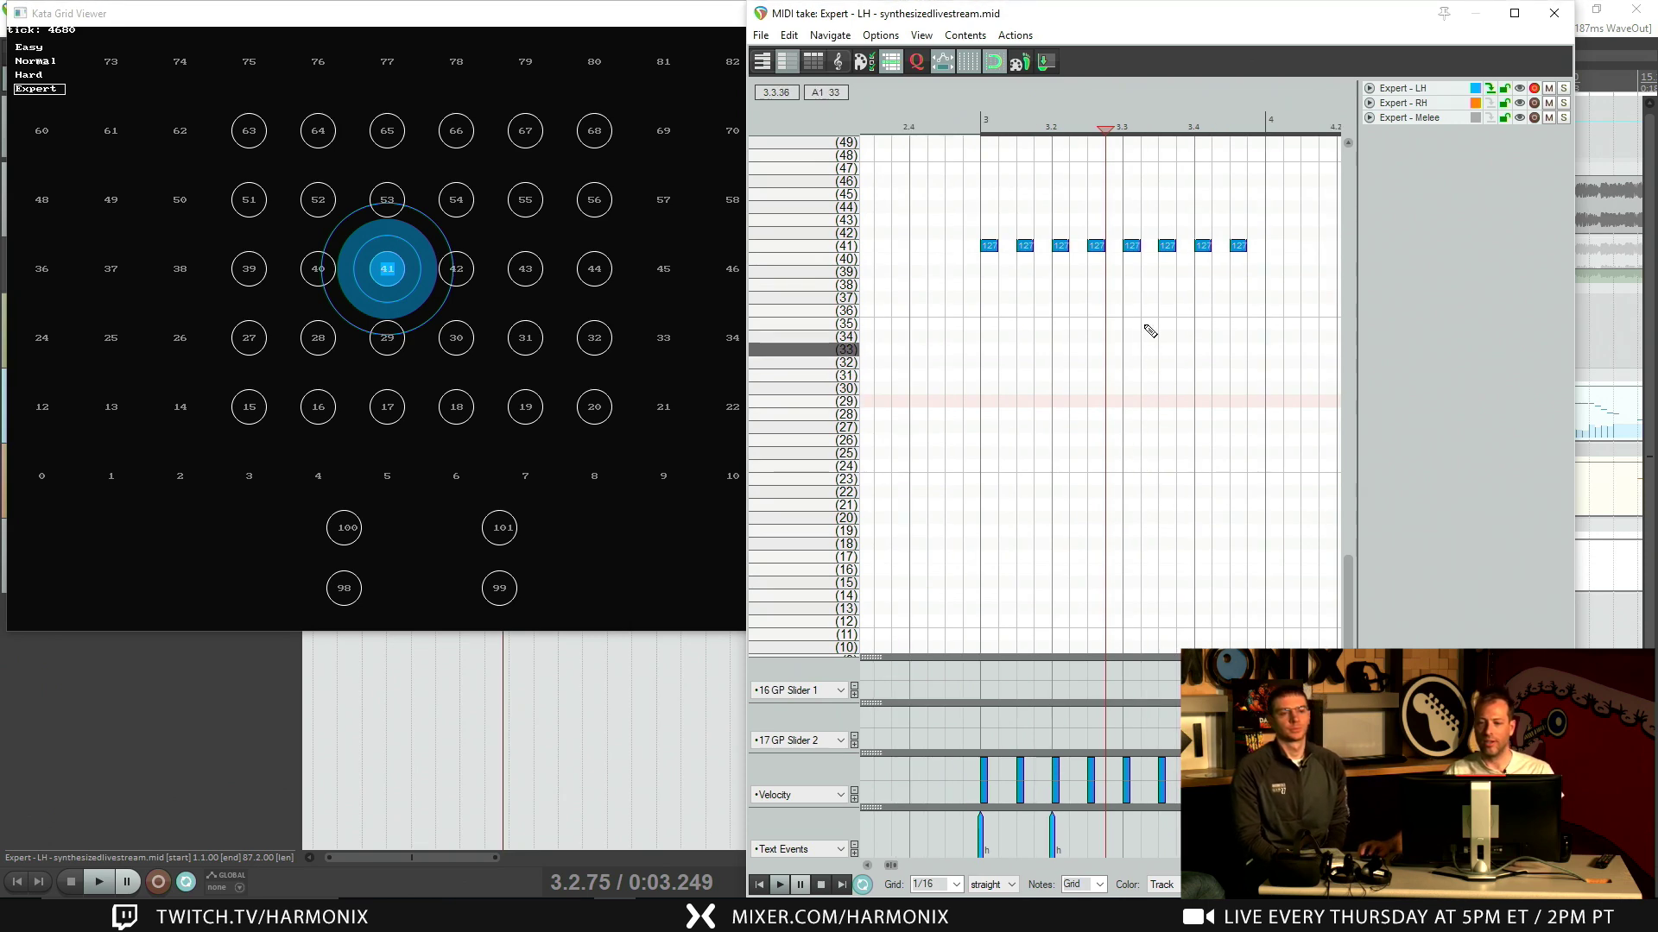
scroll(1039, 284, down, 1)
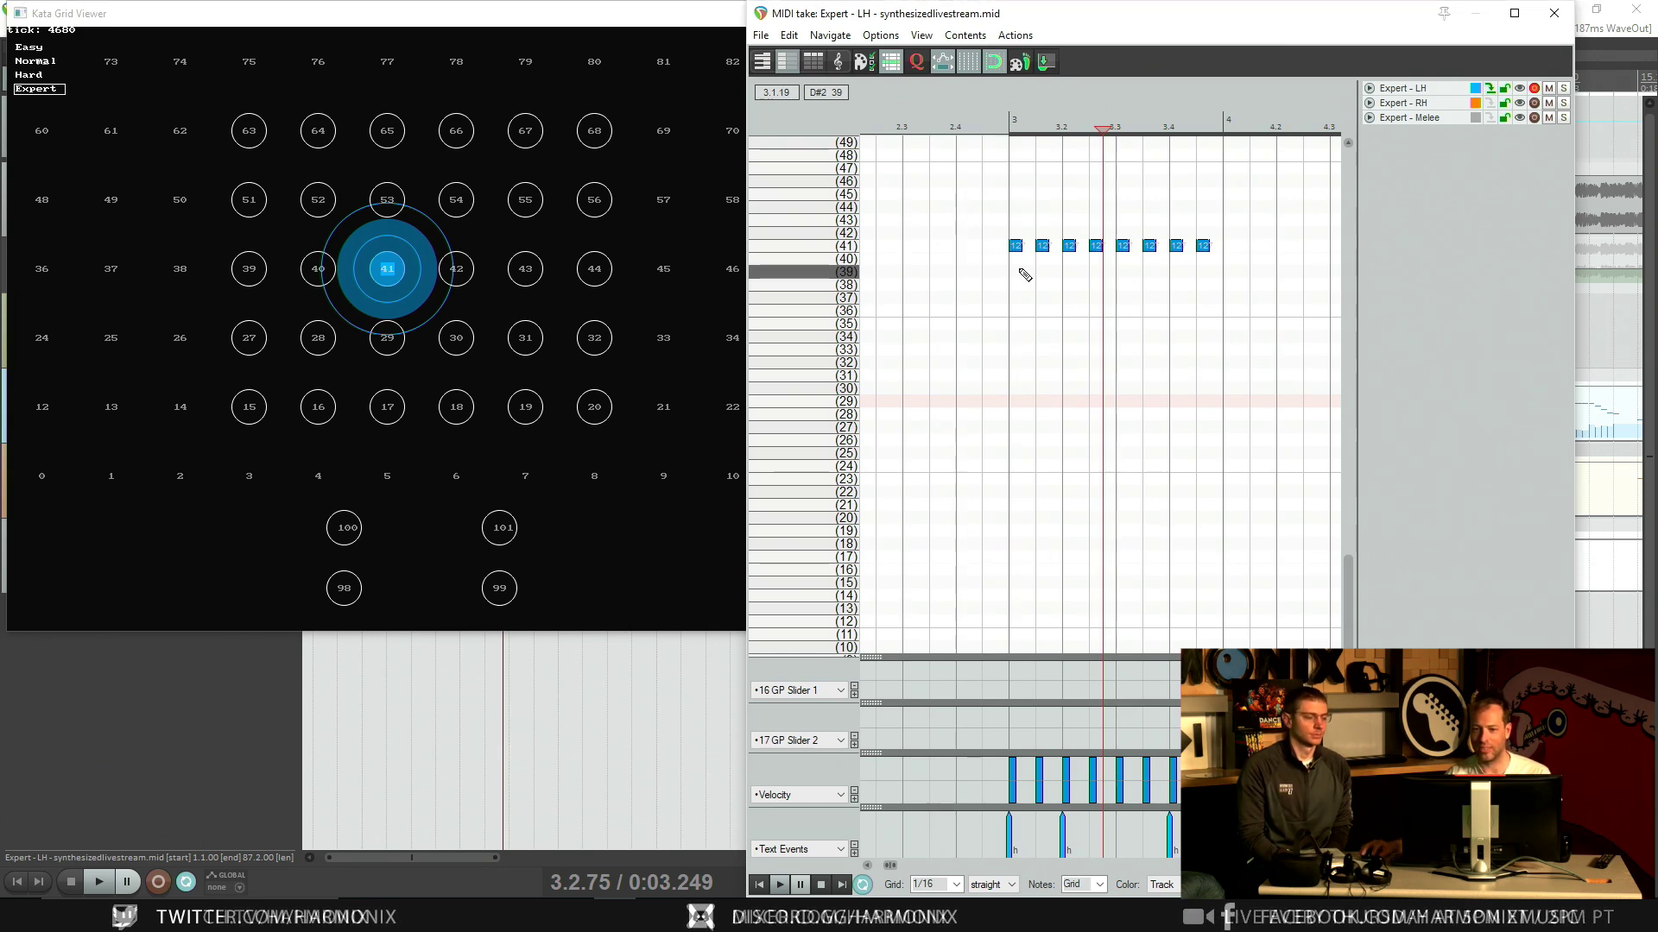
Step: Put the edit cursor at 3.1.00, try the second note on pitch 42, and undo that move
click(1022, 257)
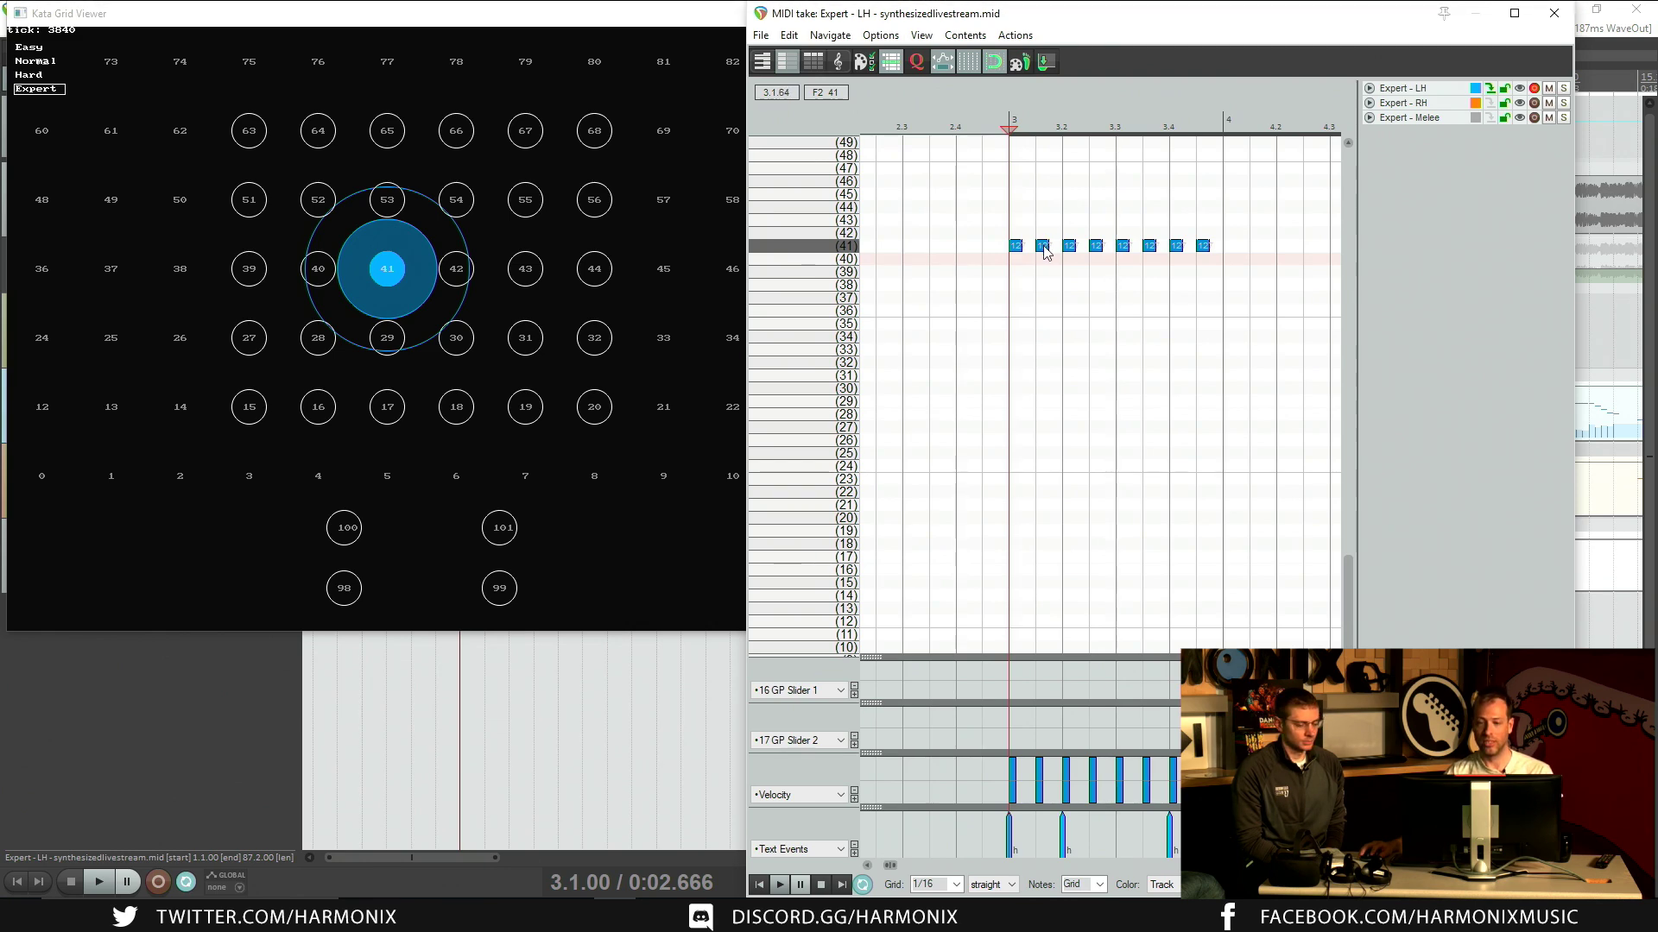
drag(1043, 251, 1043, 241)
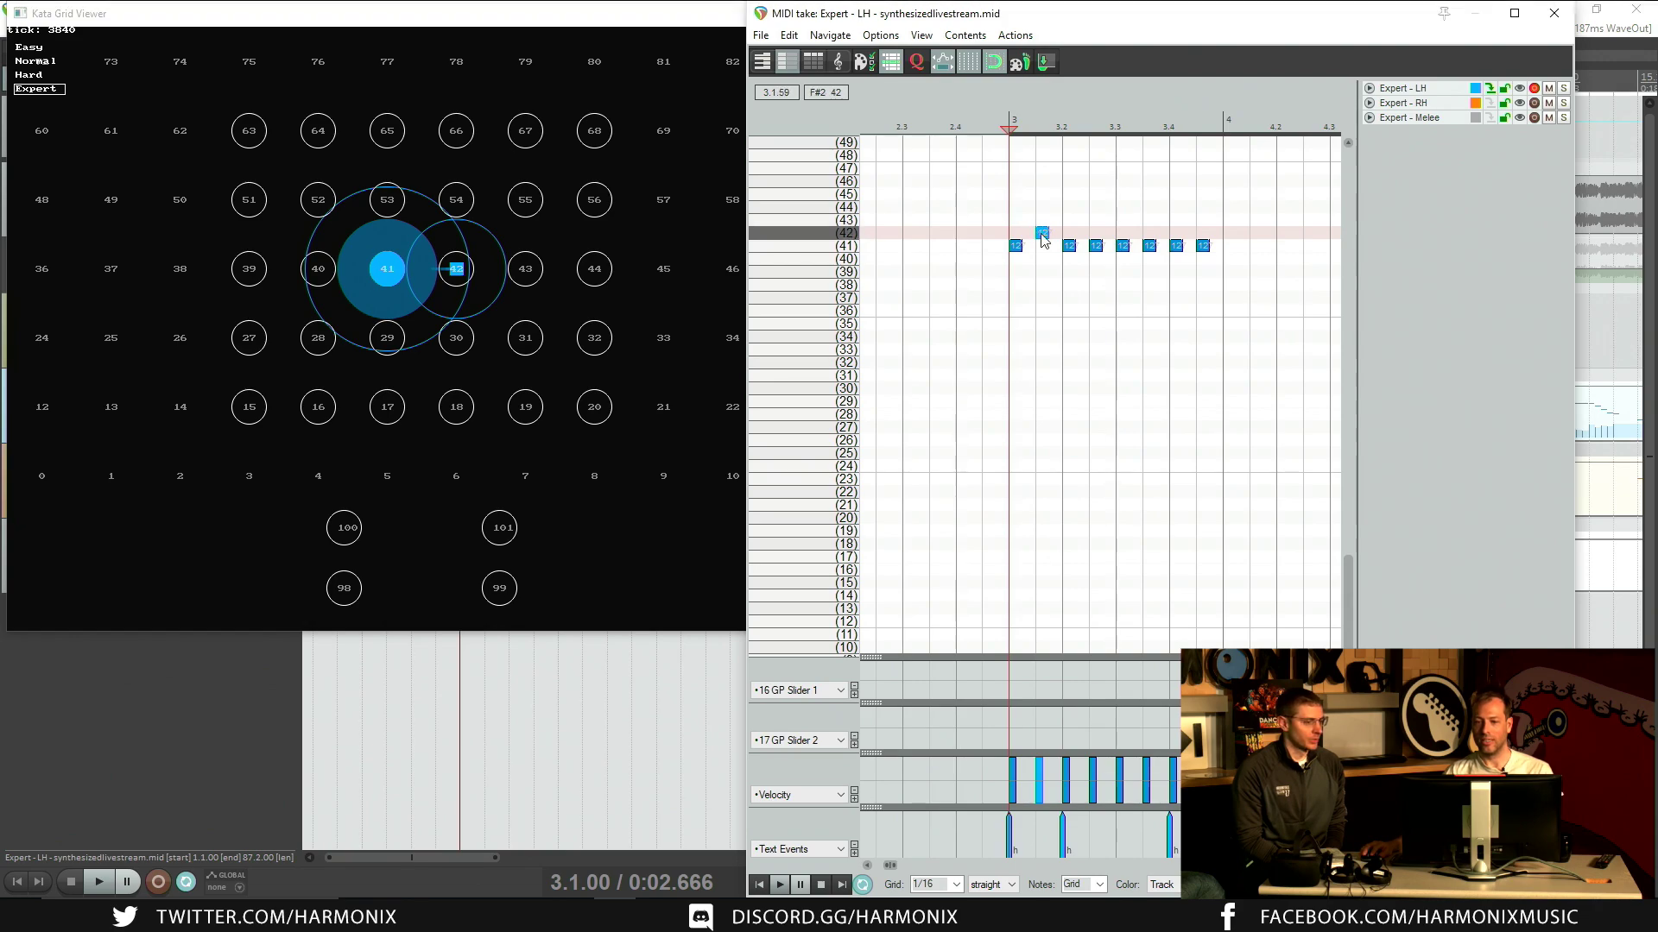
key(ctrl+z)
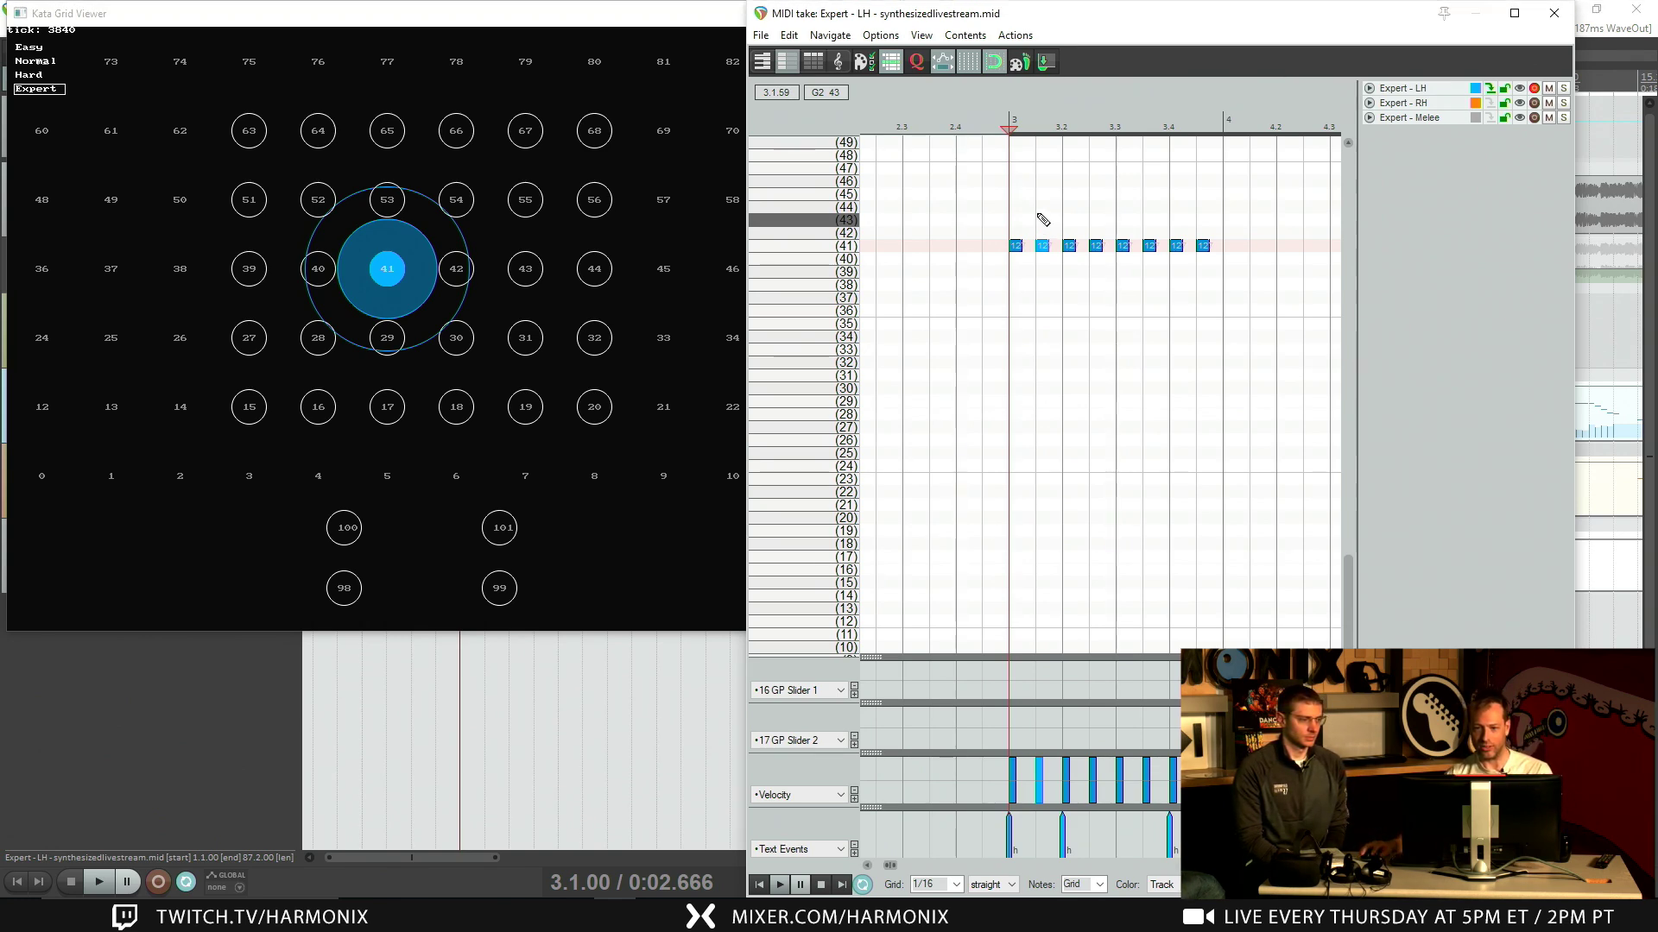
Step: Select all eight notes in measure 3 and transpose them through neighbouring pitches, ending on pitch 40
drag(1011, 212, 1213, 276)
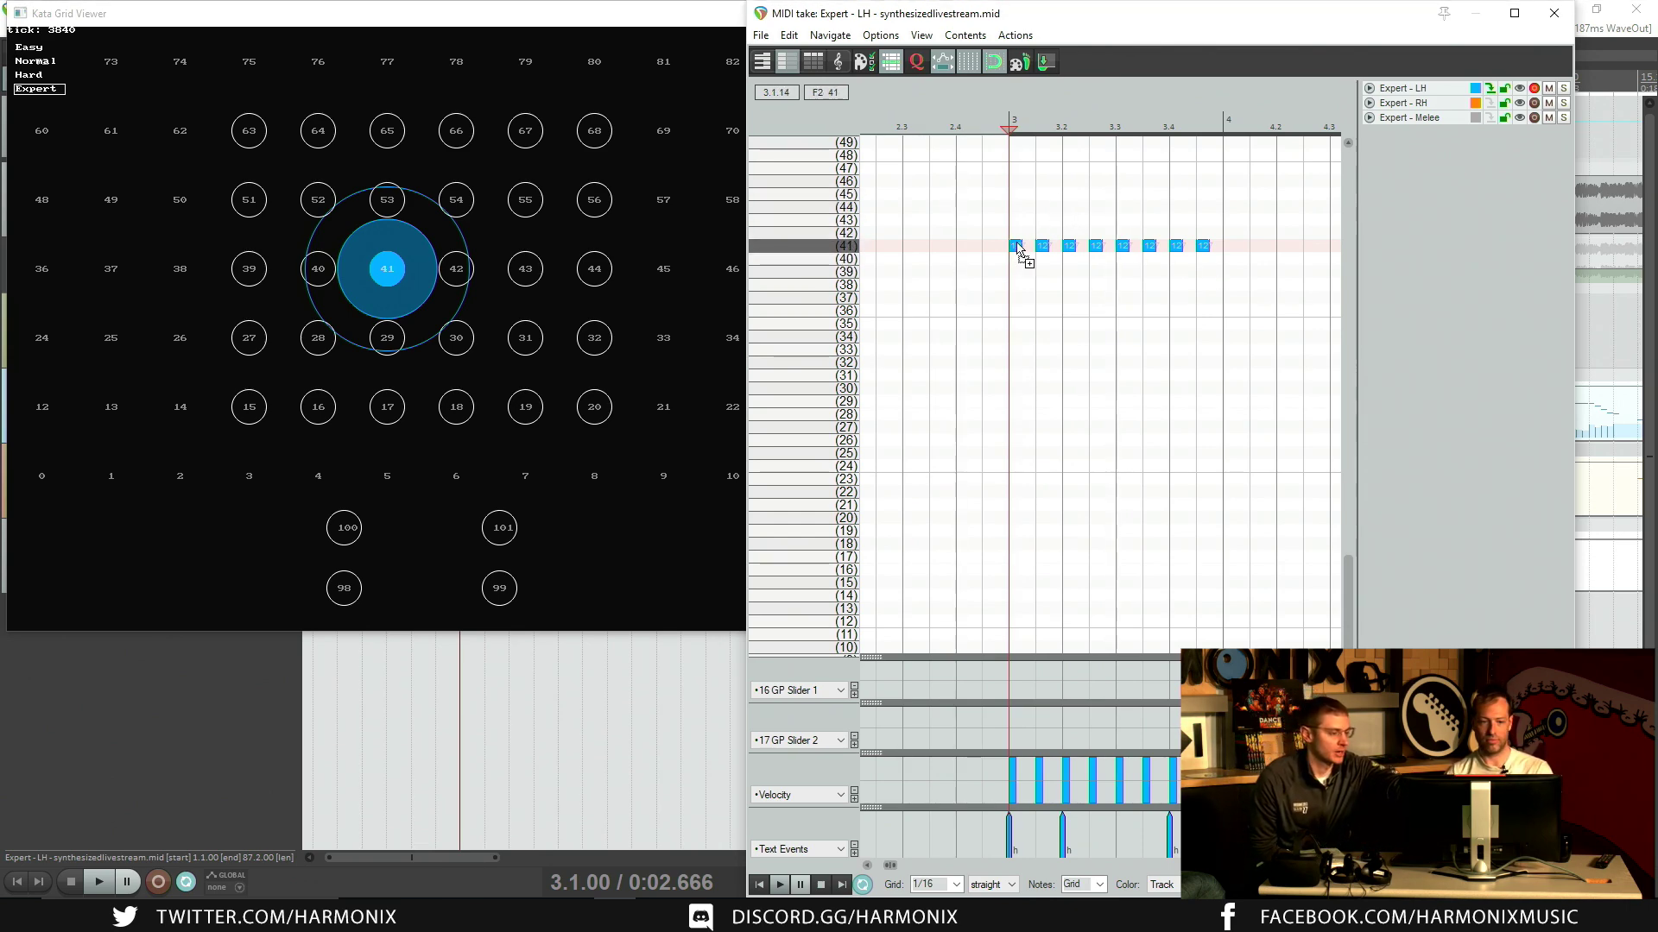
key(Down)
key(Down)
key(Down)
key(Up)
key(Up)
key(Up)
key(Down)
key(Down)
key(Down)
key(Down)
key(Down)
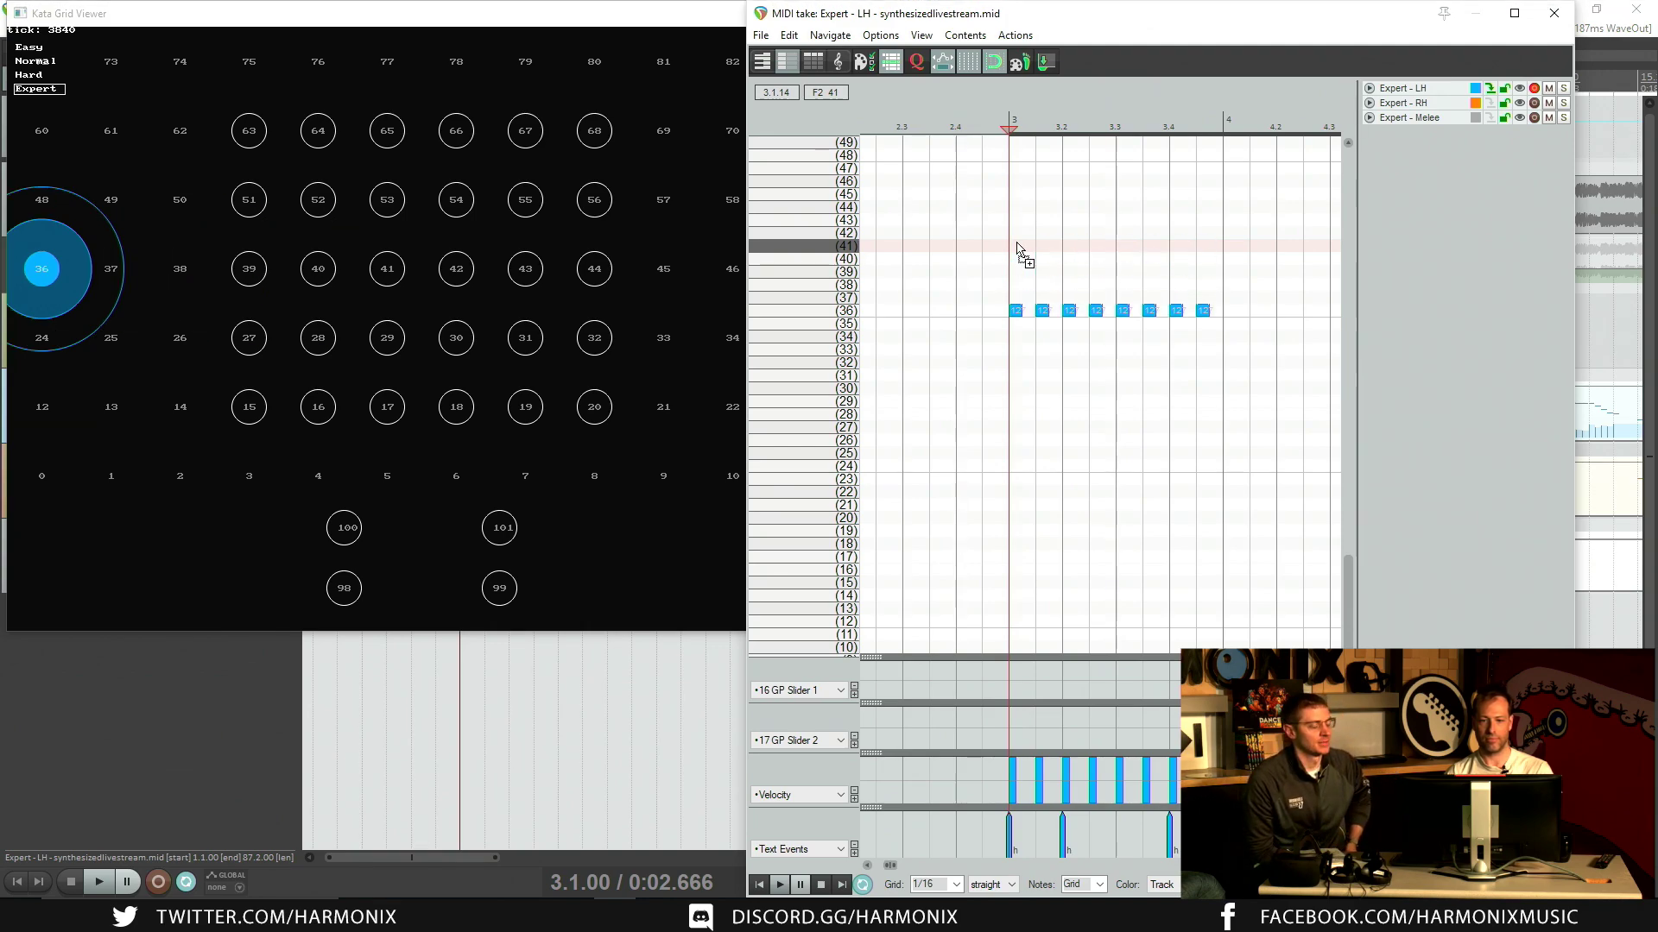
key(Up)
key(Up)
key(Up)
key(Up)
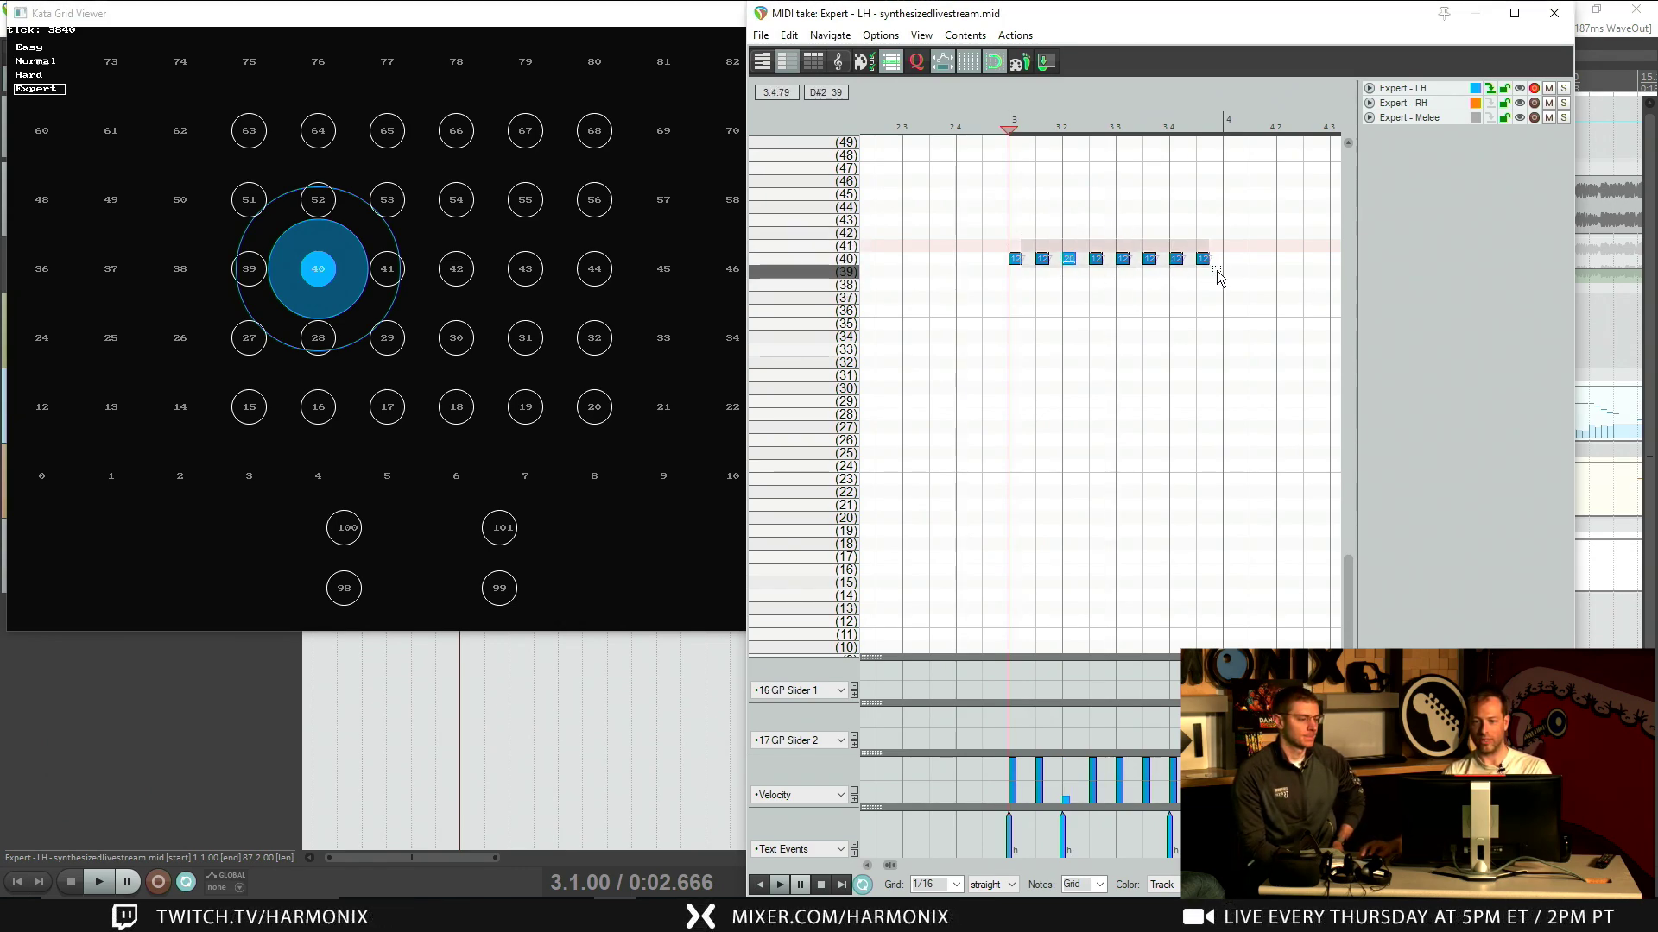
Step: Set the pitch 40 notes to velocity 20, with the third and seventh notes at velocity 127
key(ctrl+z)
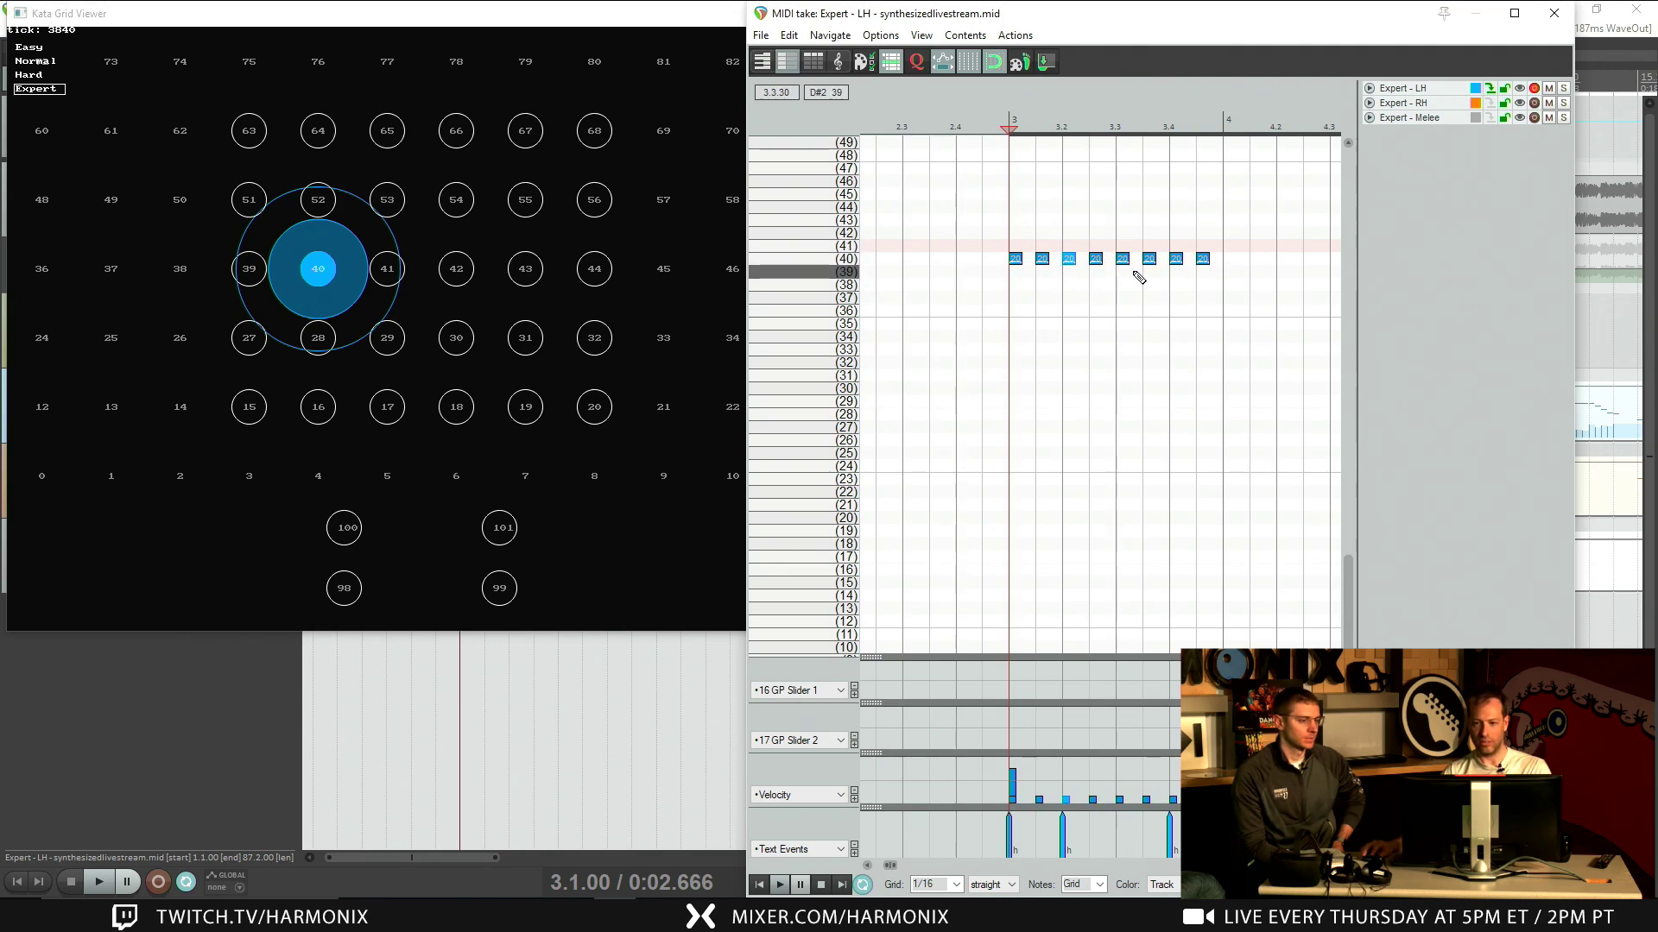
key(ctrl+z)
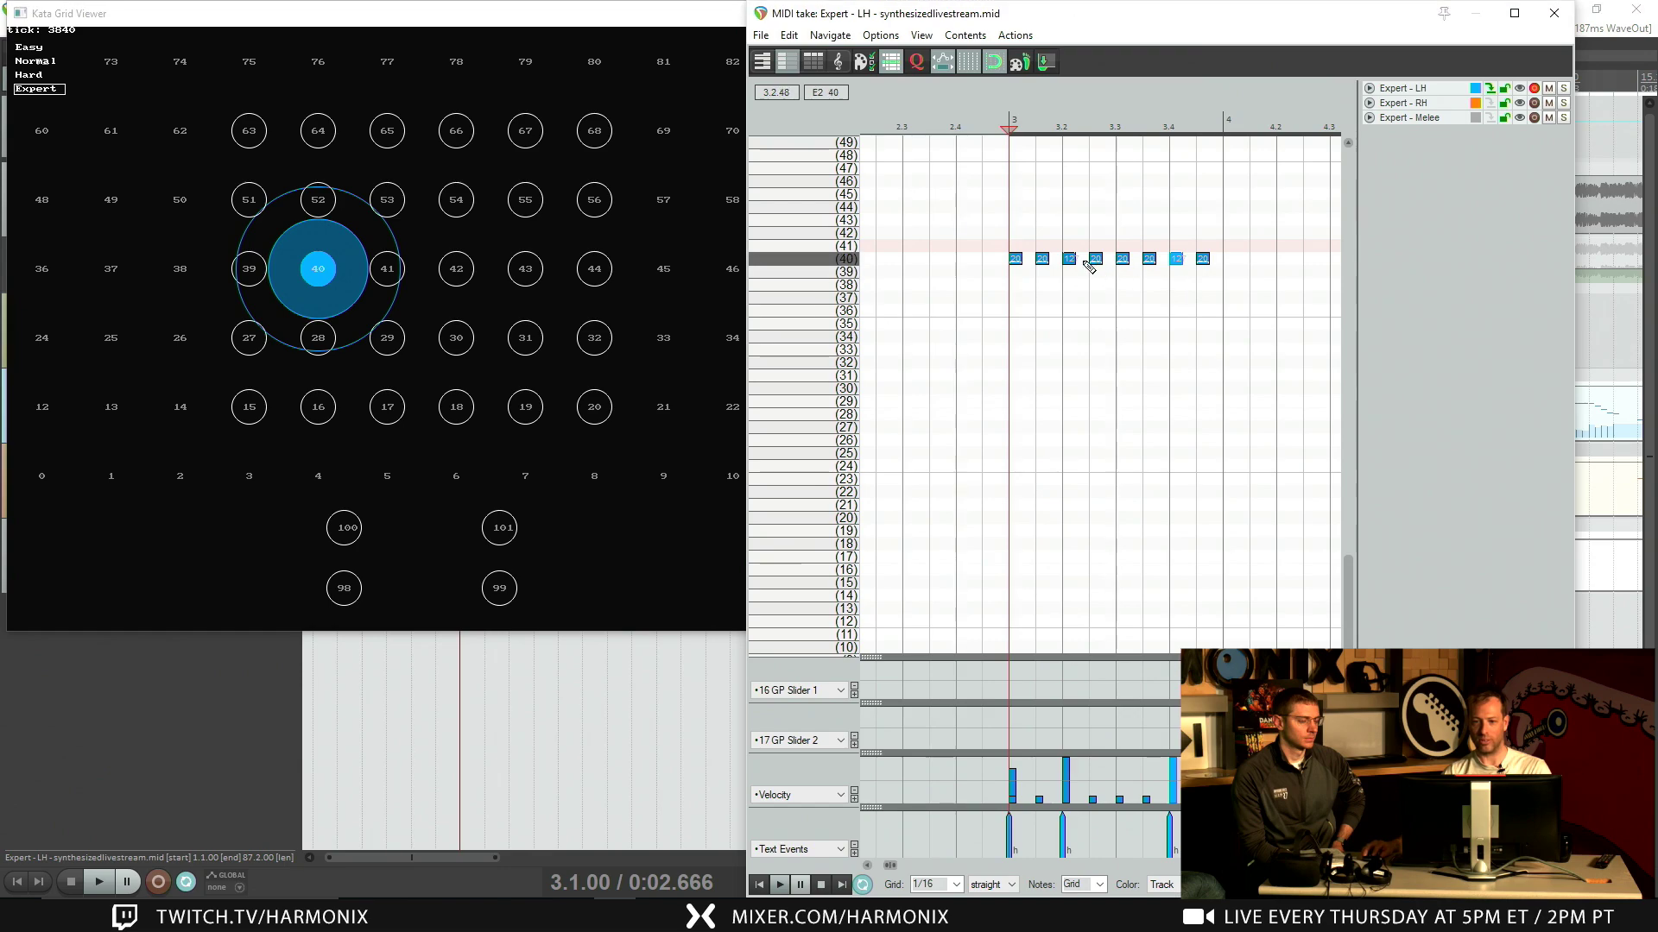
Step: Play back the measure 3 notes on pitch 40 to preview them in the grid viewer
key(ctrl+z)
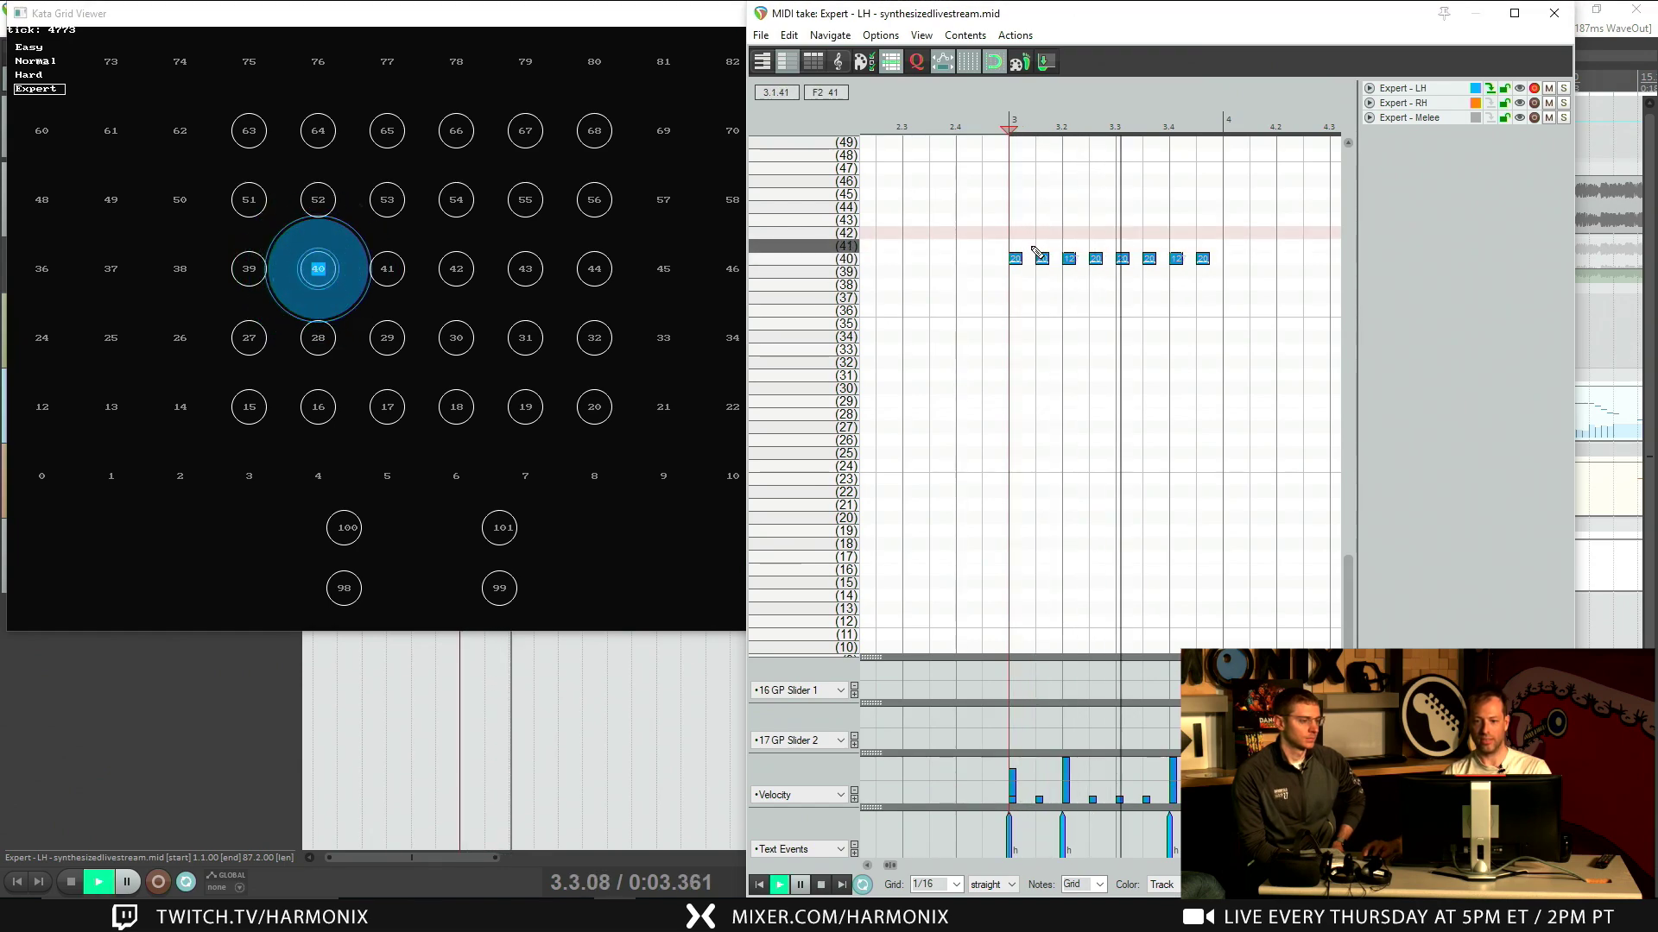
key(space)
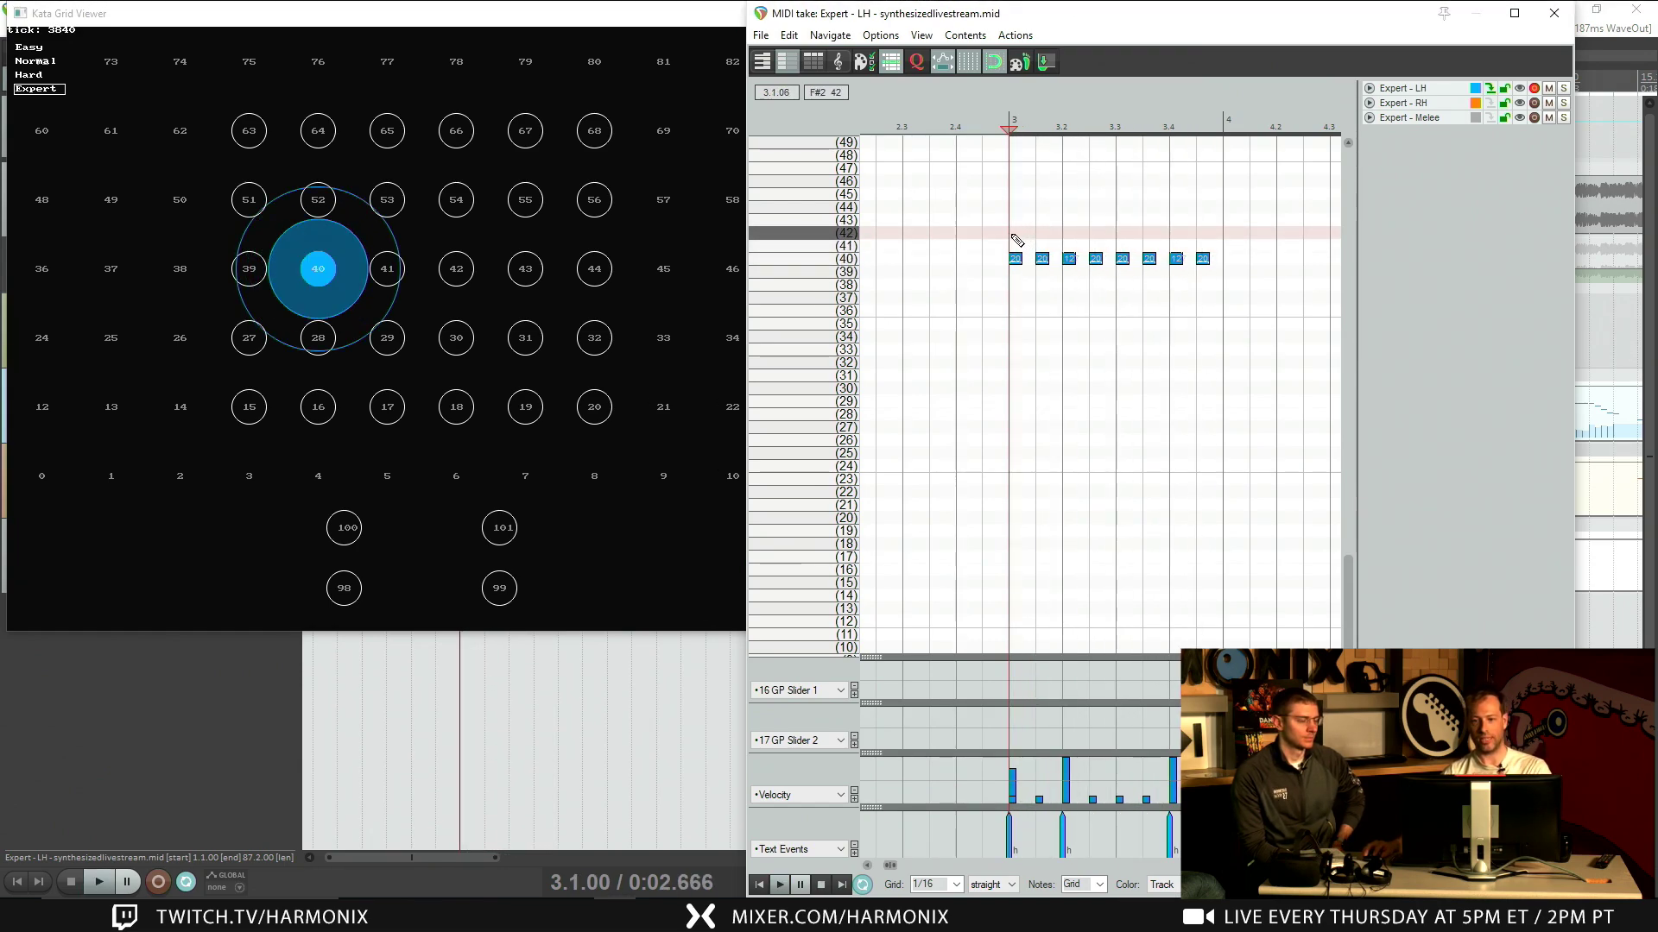
key(space)
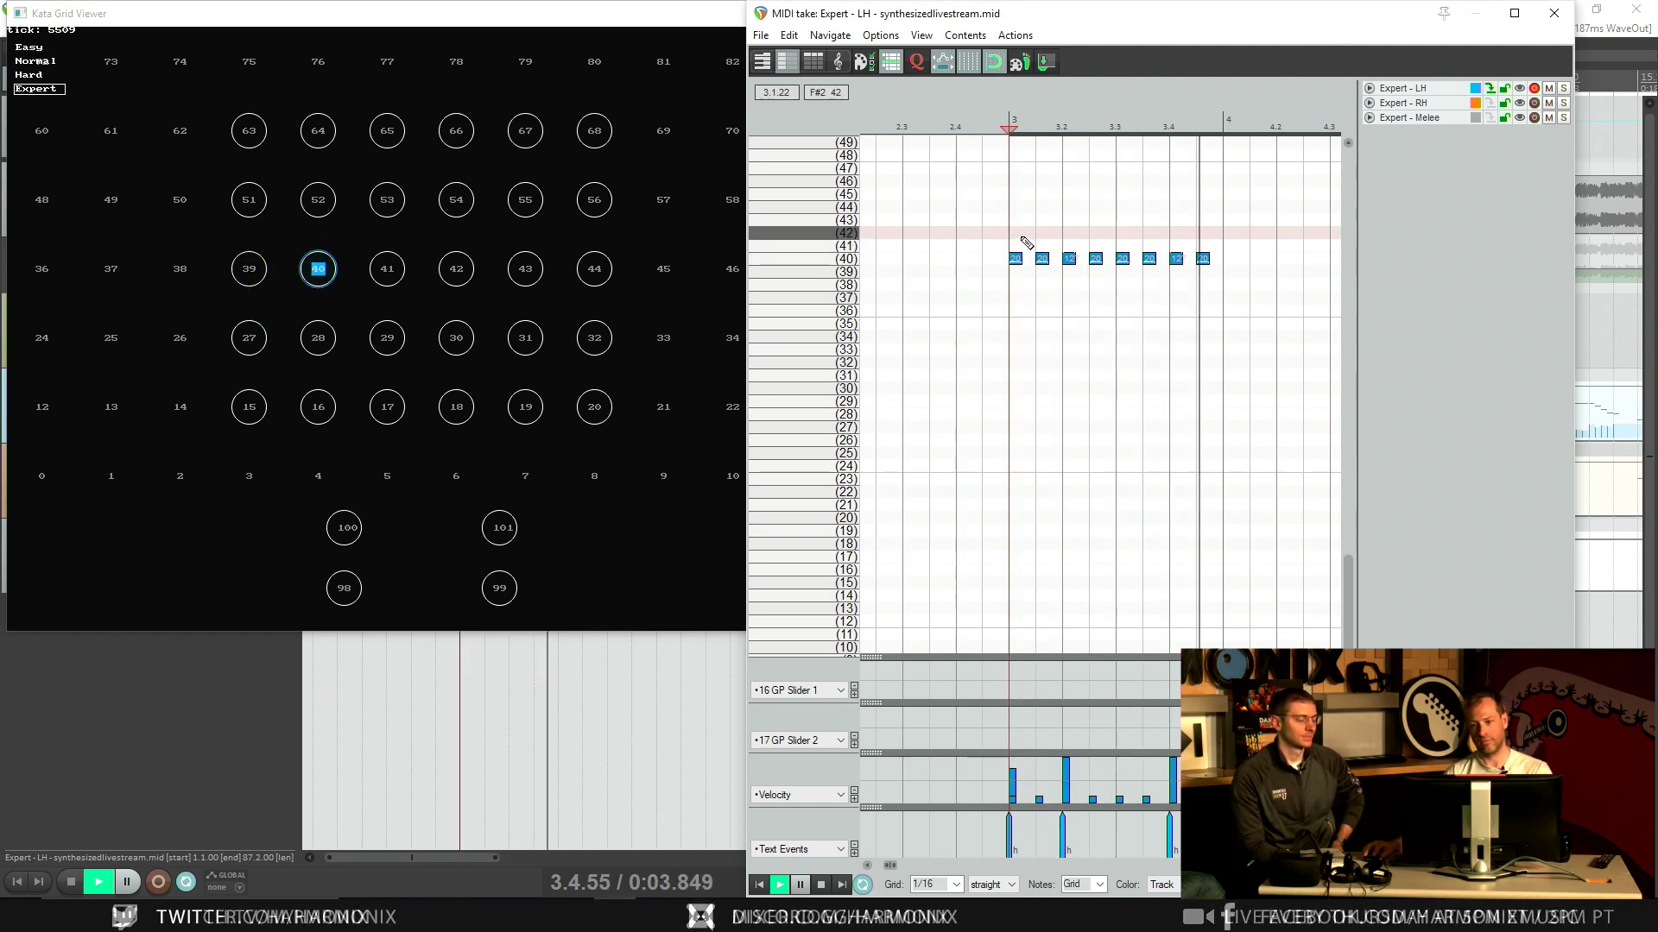
key(space)
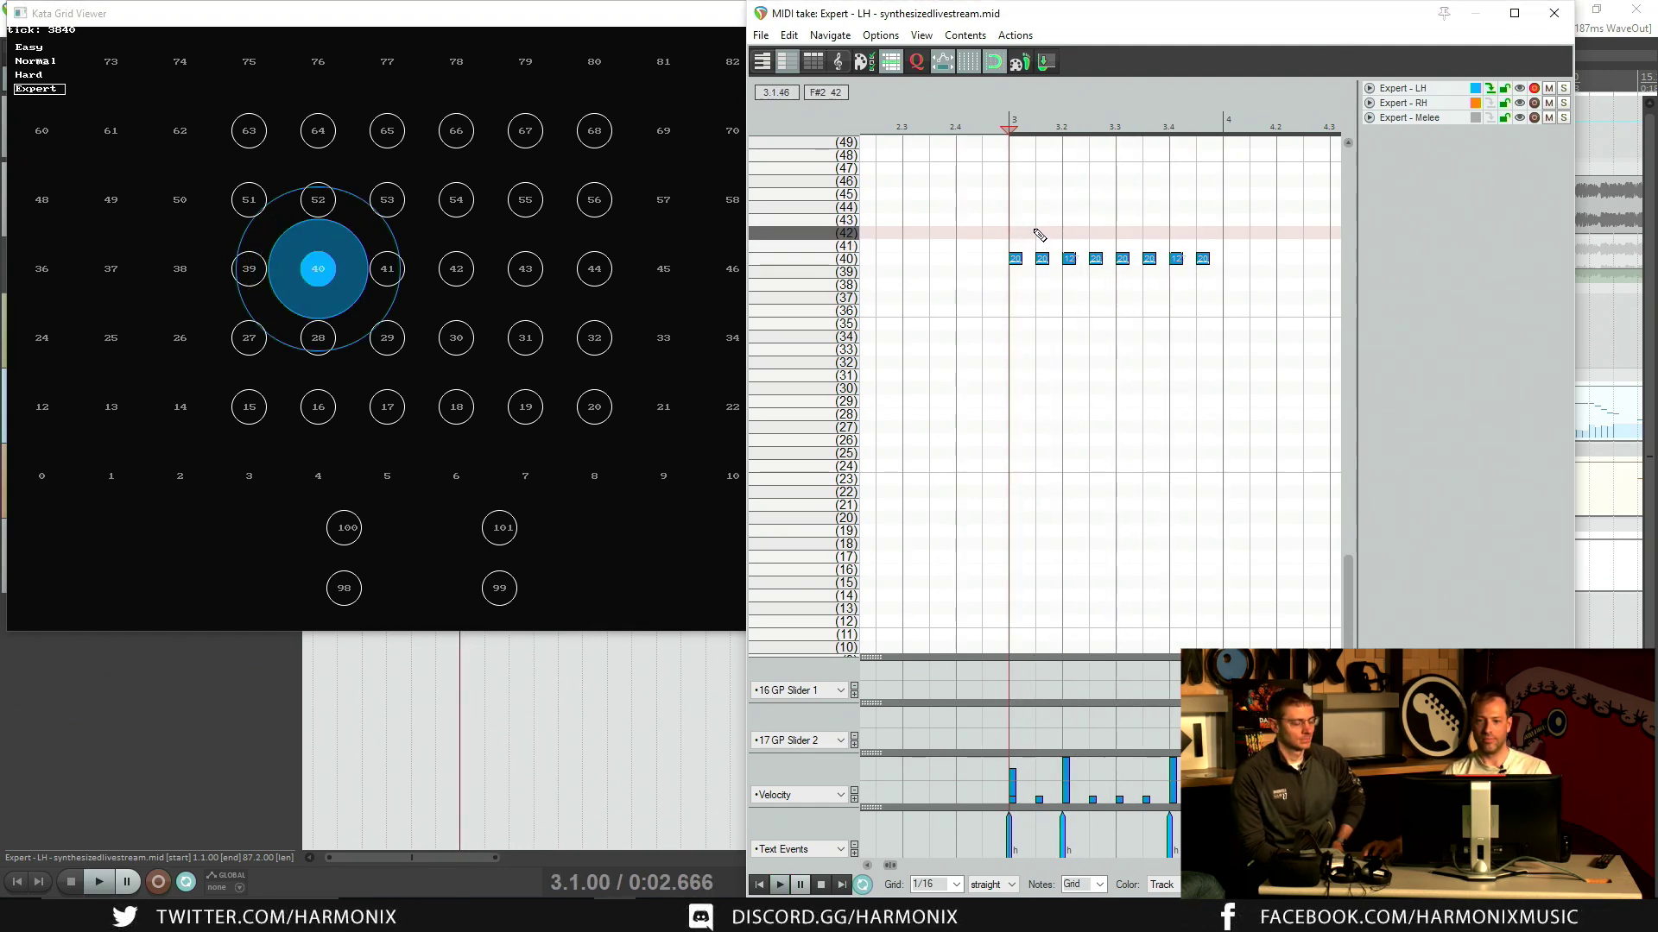
Step: Select all eight notes on pitch 40 in measure 3 and dismiss the Humanize Notes dialog without applying it
drag(1006, 243, 1234, 288)
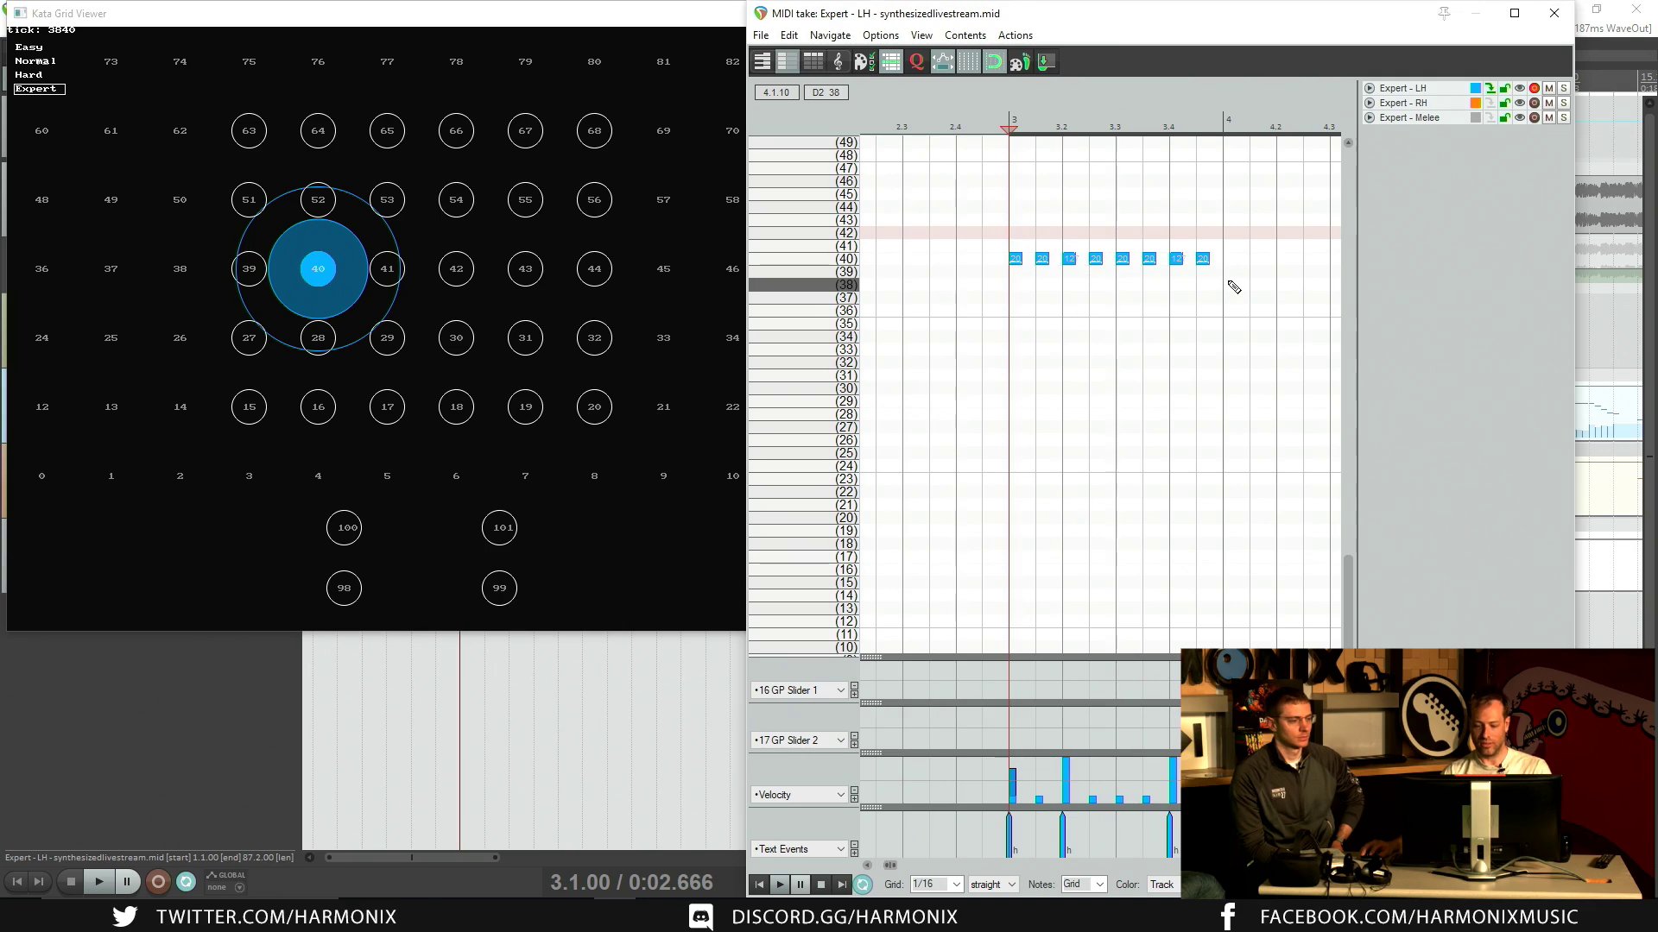
key(h)
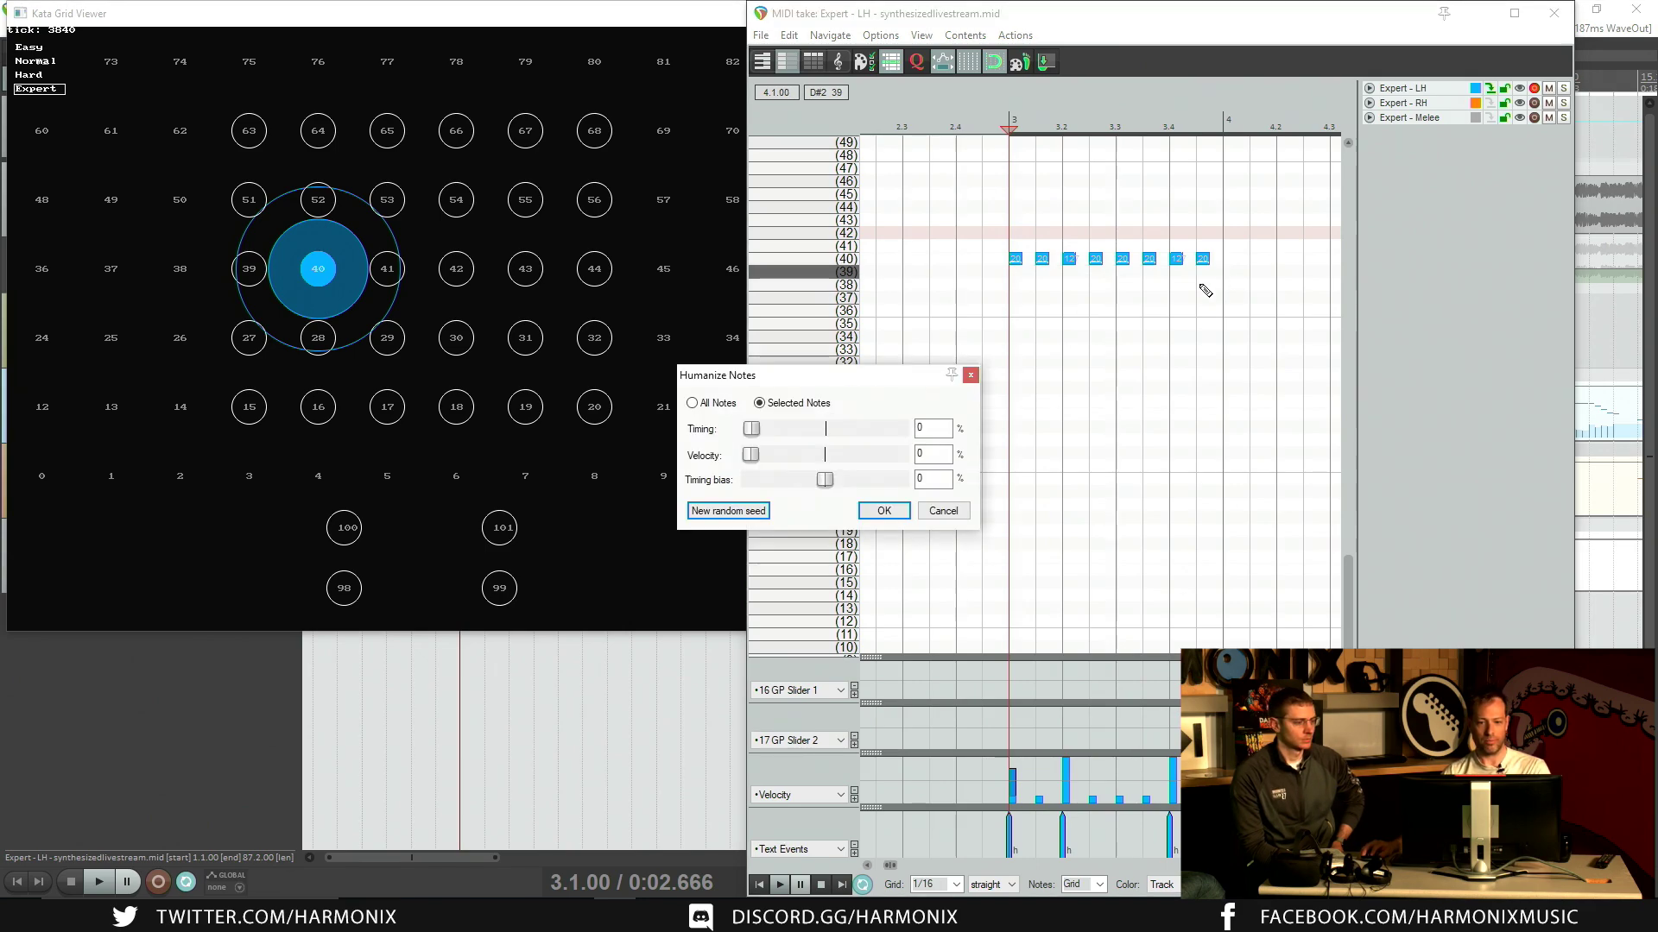
click(960, 511)
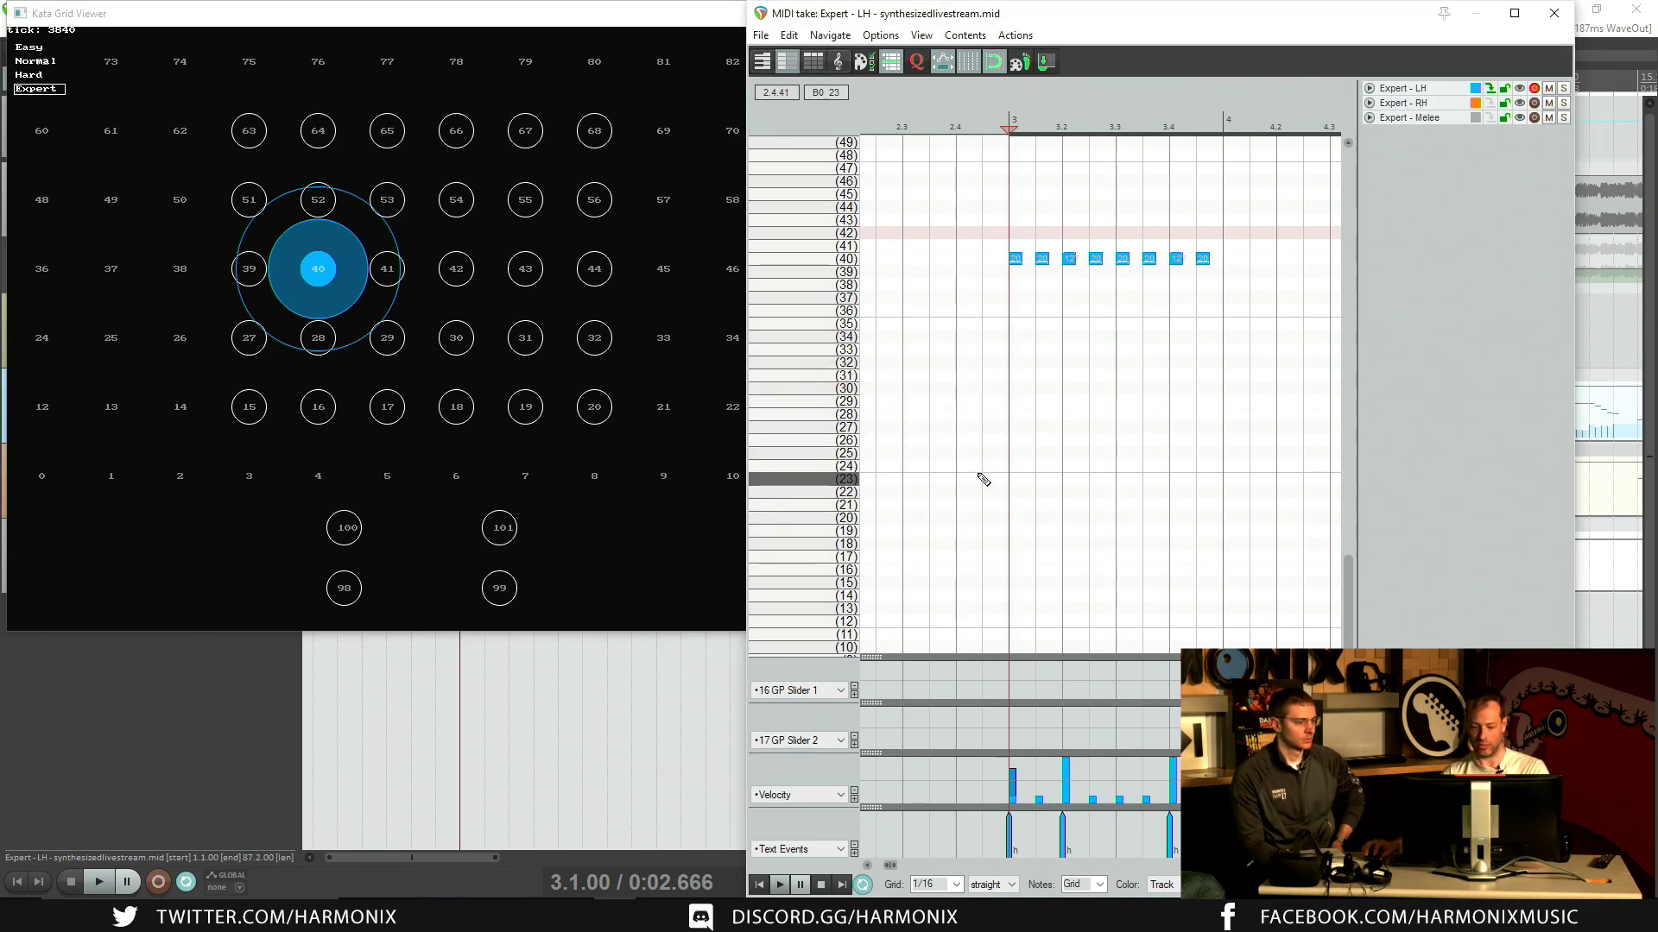
Step: Assign the H shortcut to the reaper_swaphands.lua script in the MIDI Editor actions, overriding the Humanize notes mapping
click(1016, 34)
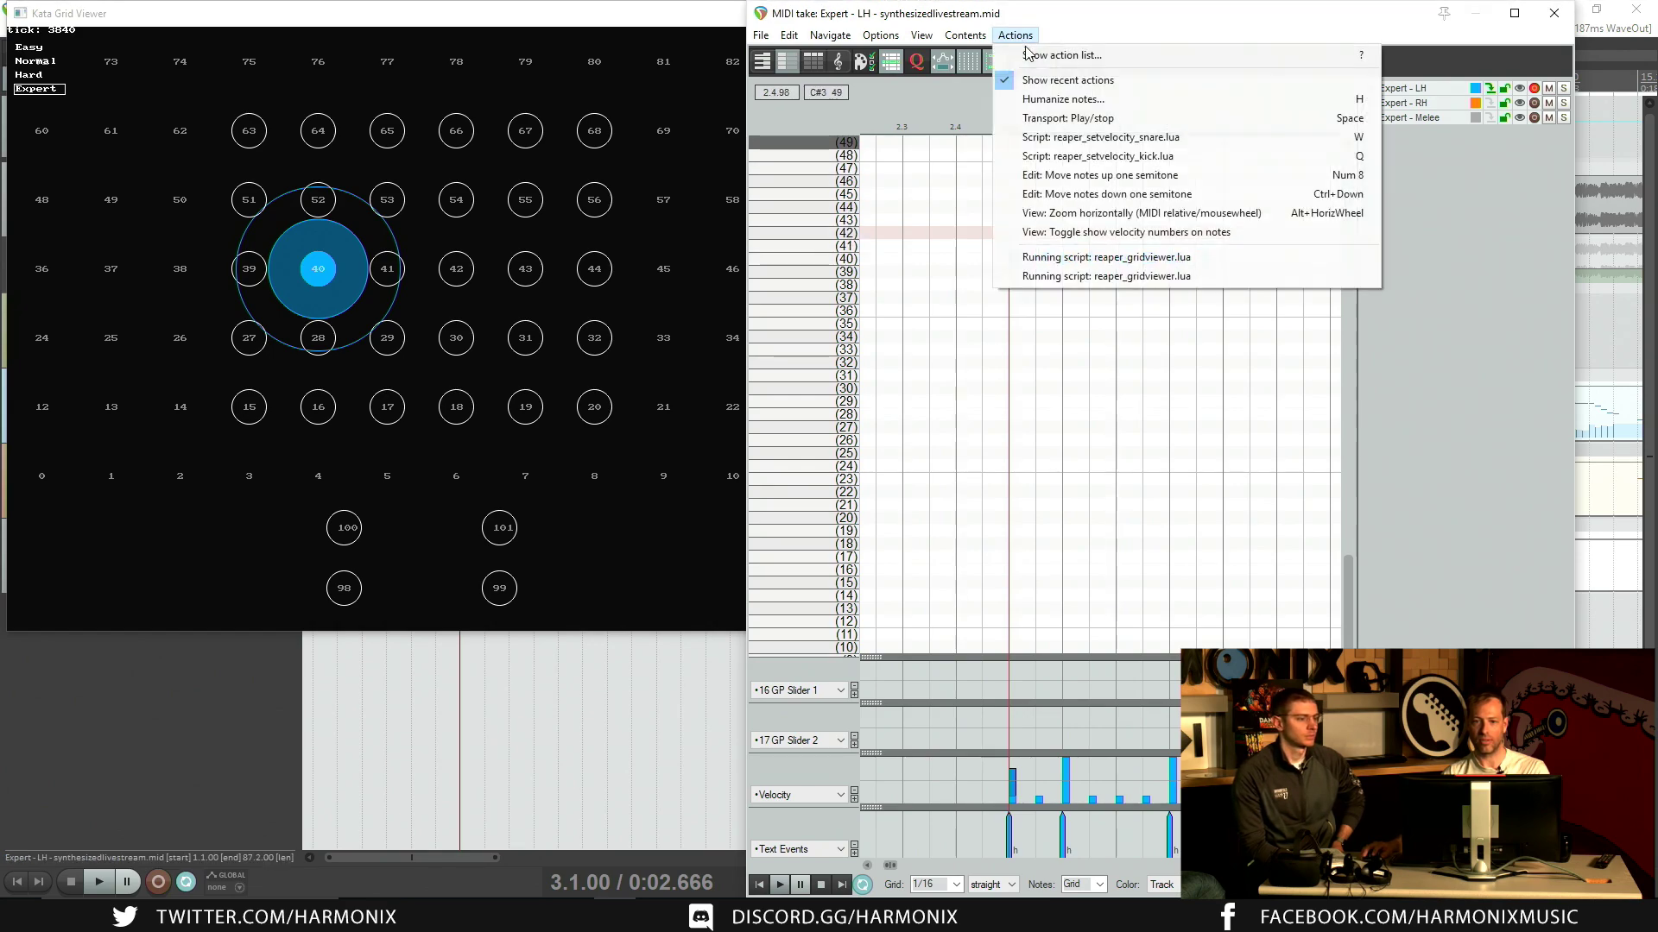
click(1015, 34)
click(1015, 34)
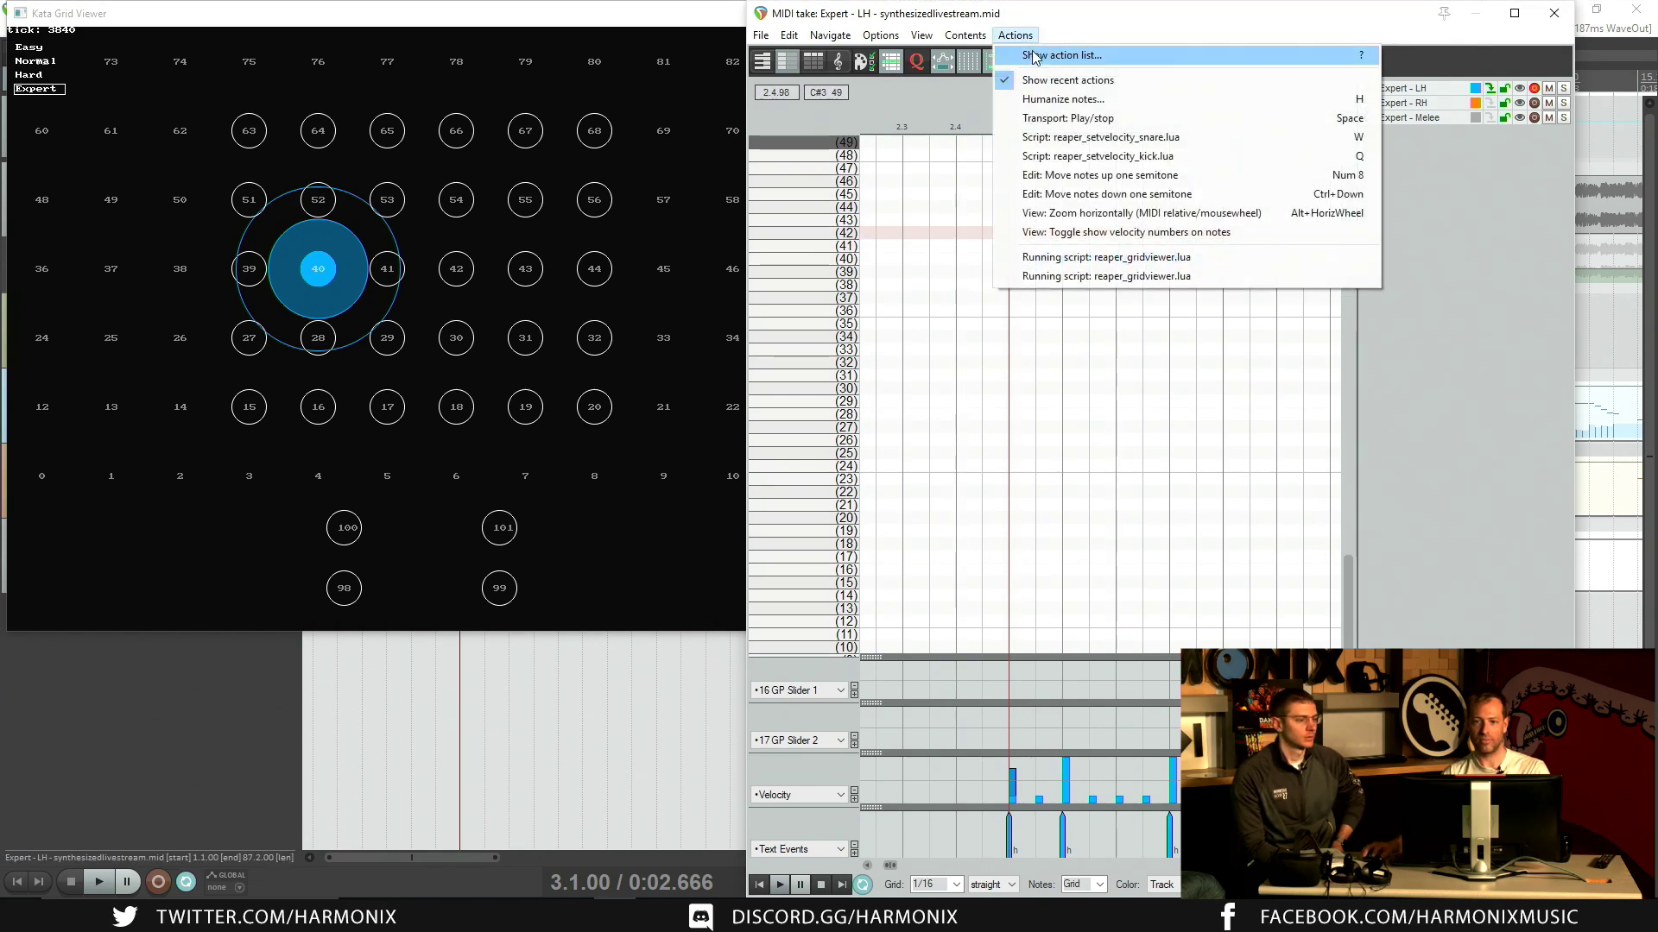
click(1062, 54)
scroll(859, 356, down, 3)
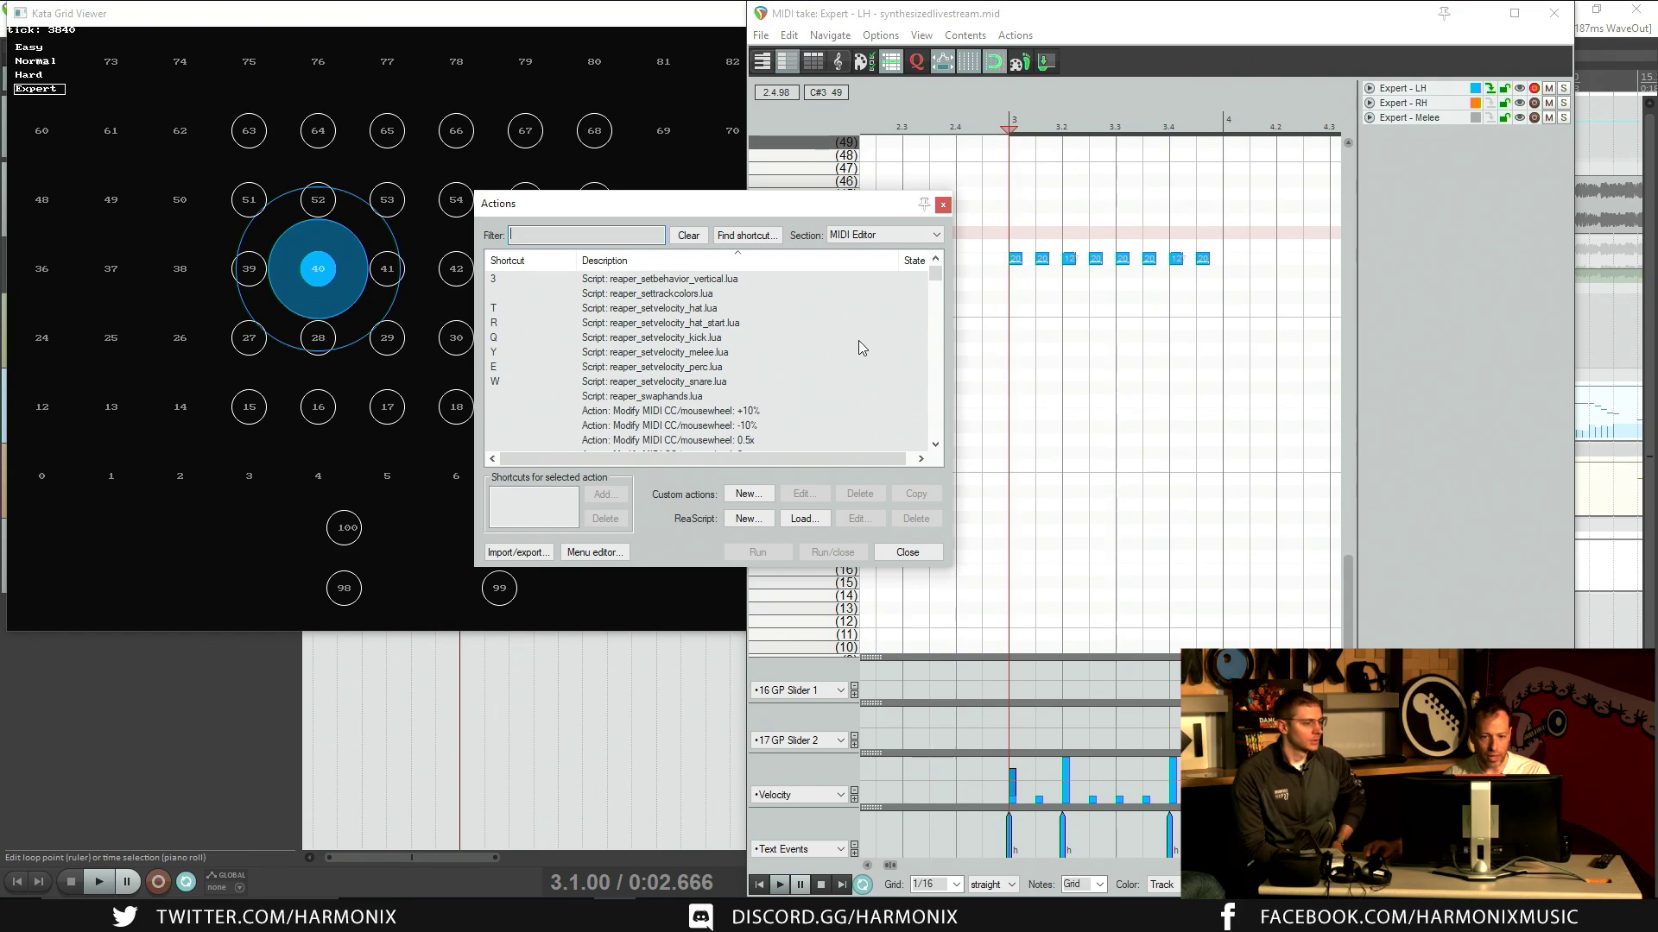
click(739, 397)
click(602, 494)
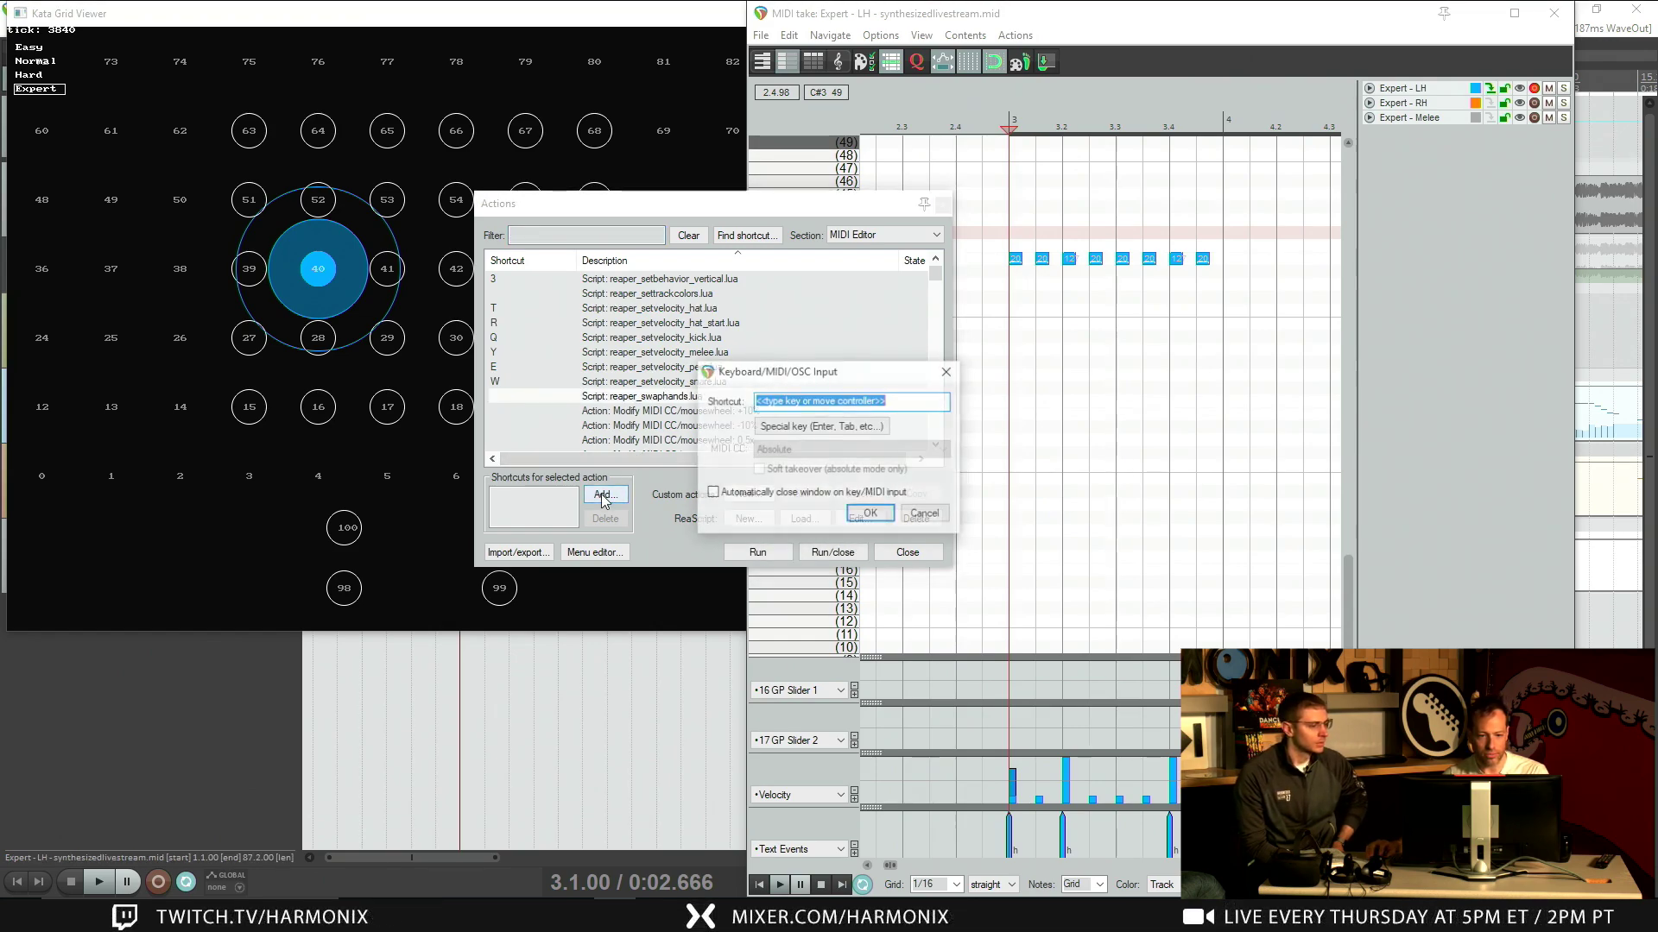
key(h)
click(854, 511)
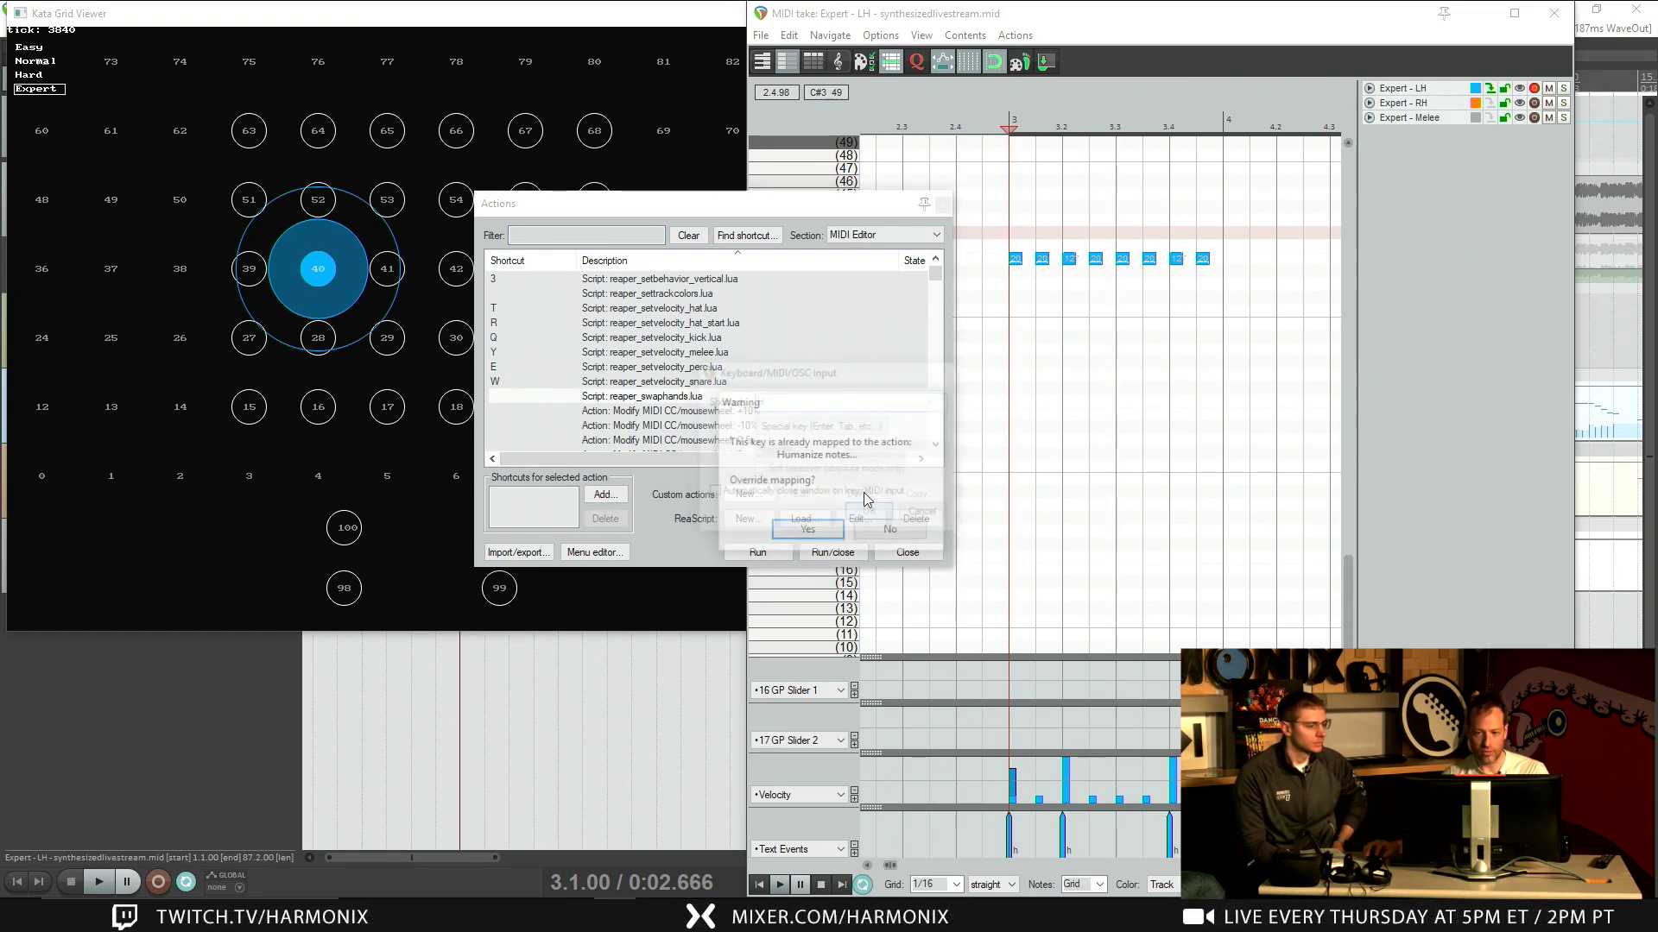
click(807, 531)
click(942, 205)
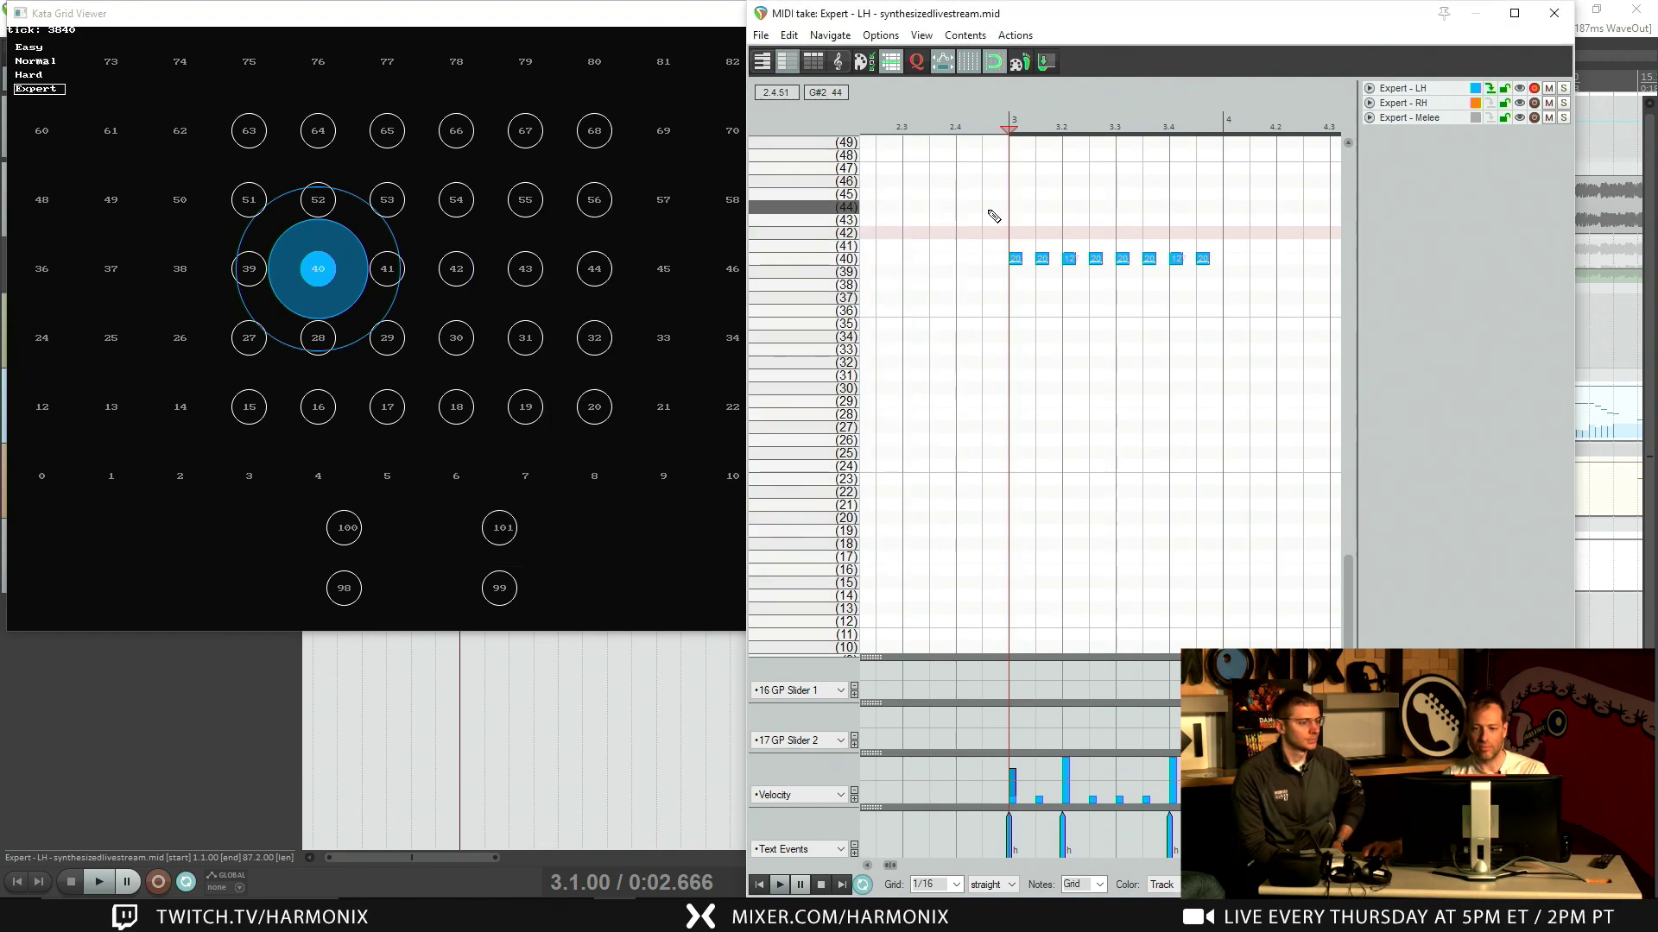
Step: Swap all eight notes to the right hand, then swap the second, fourth, sixth and eighth back to the left hand
key(h)
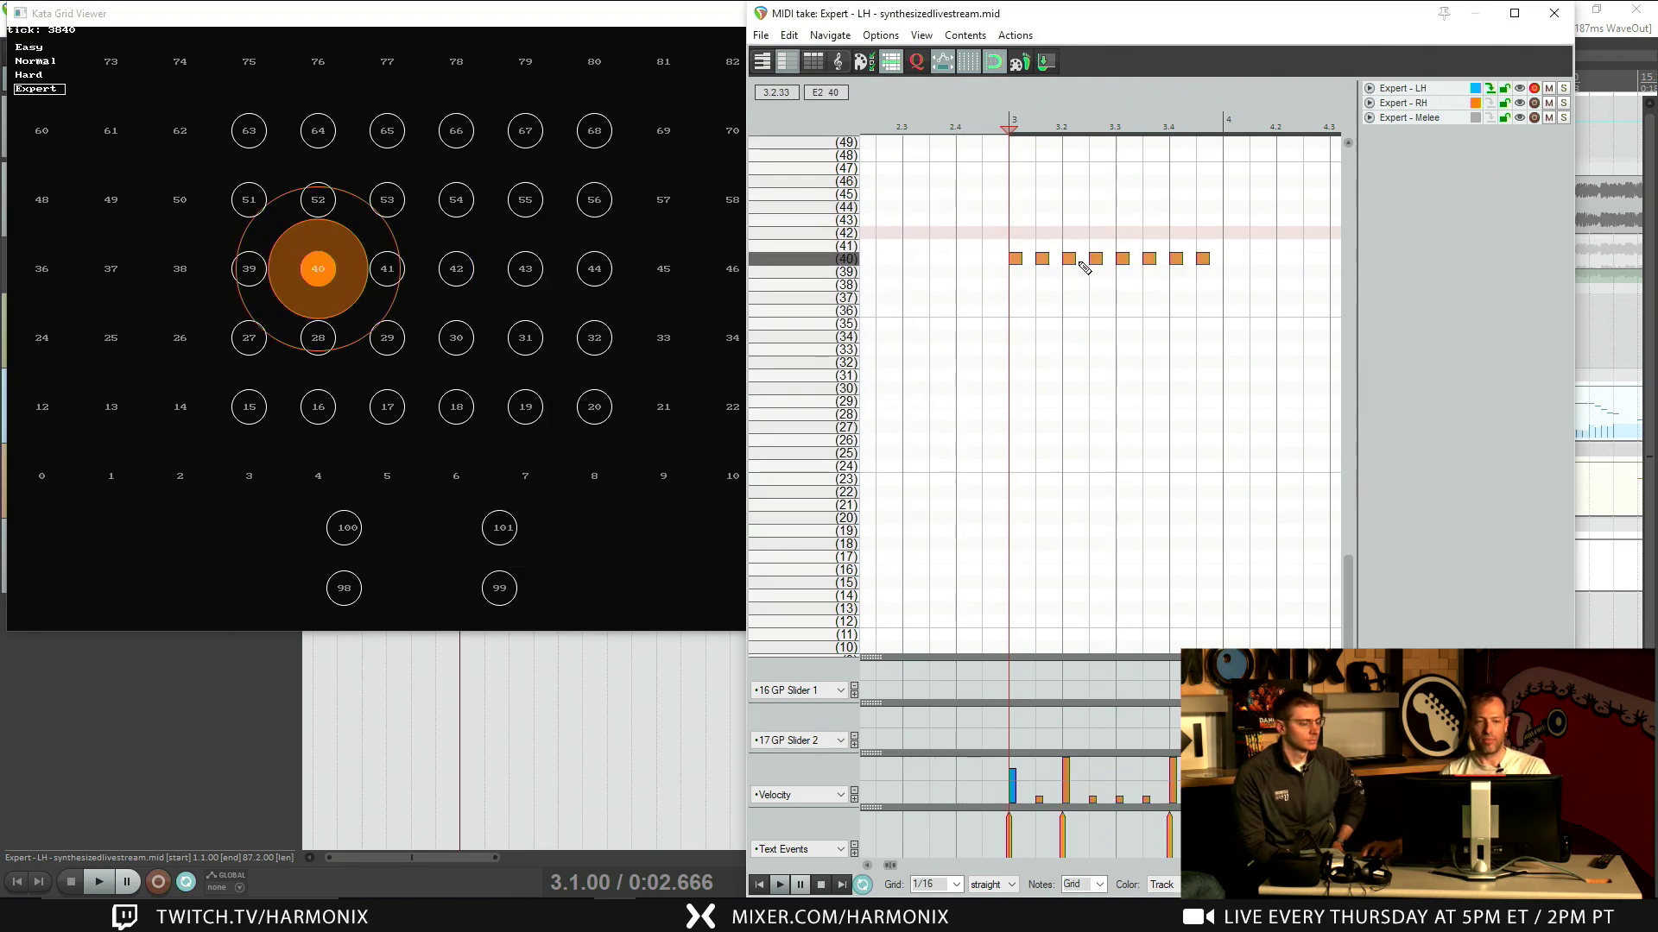
click(1045, 262)
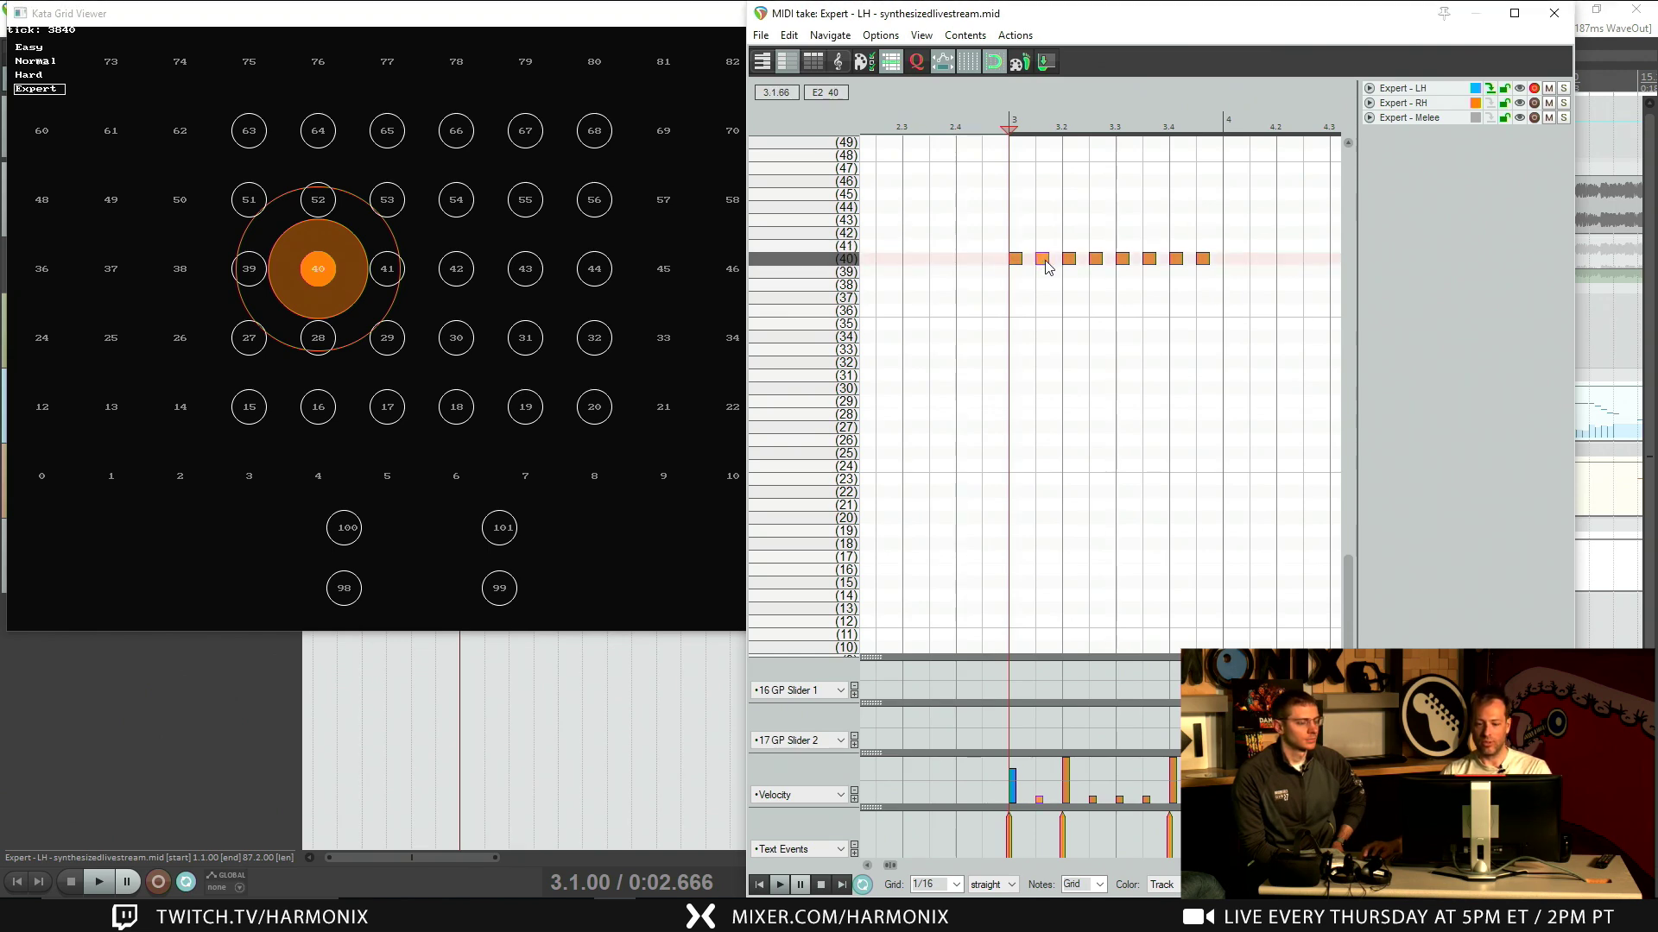
key(h)
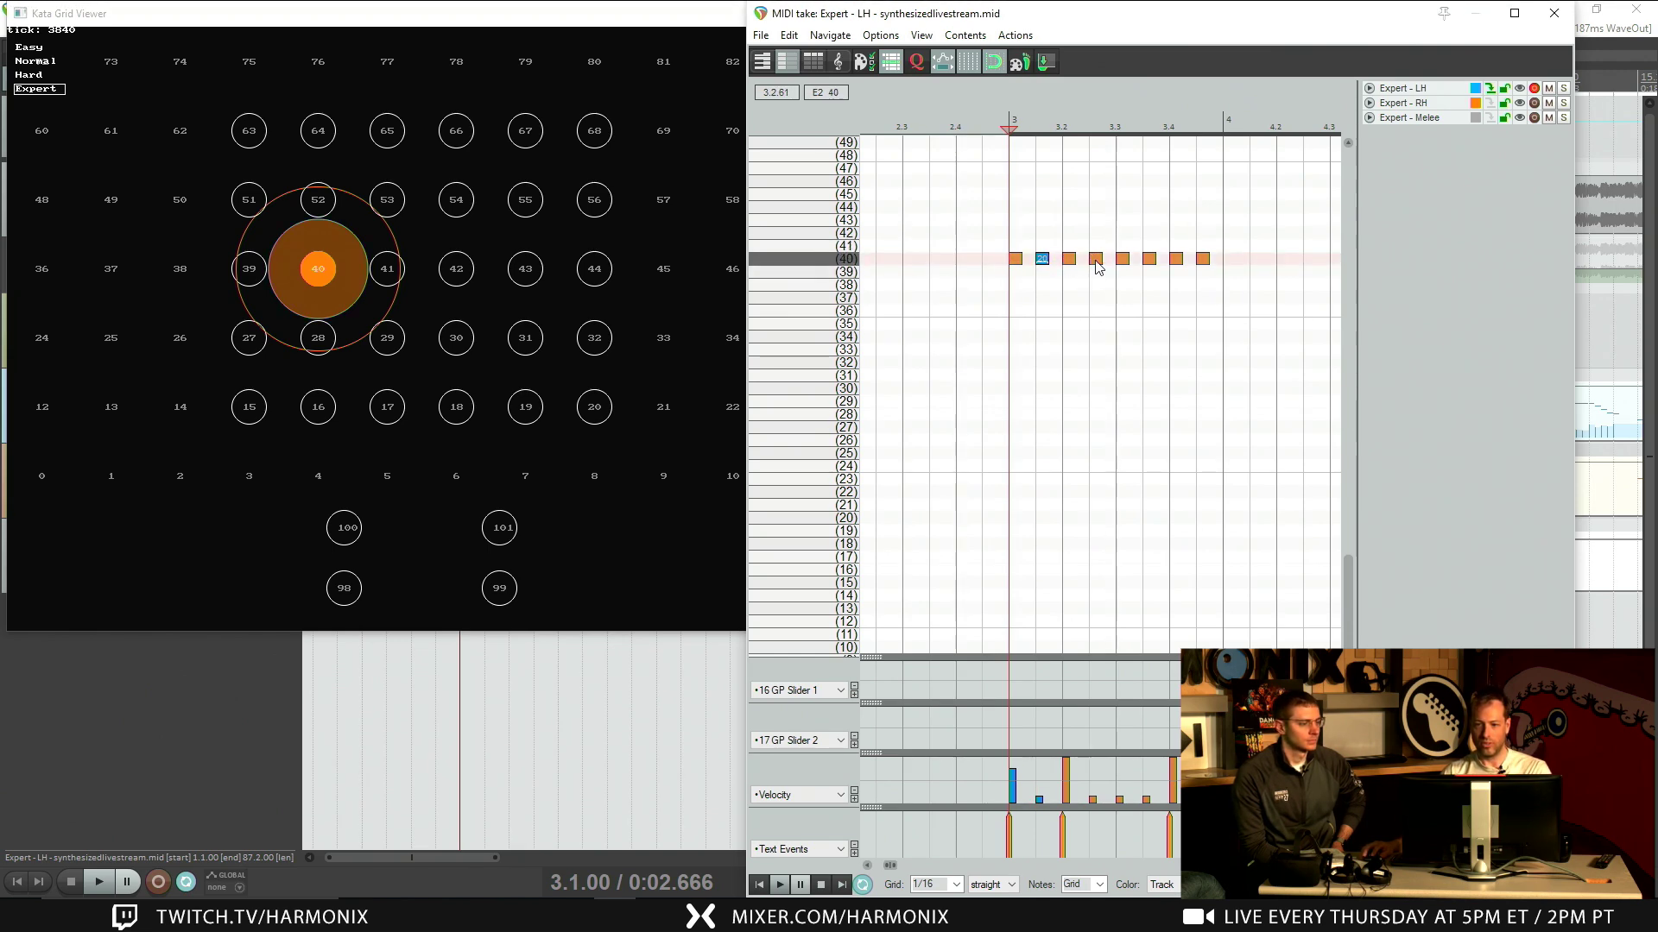
key(h)
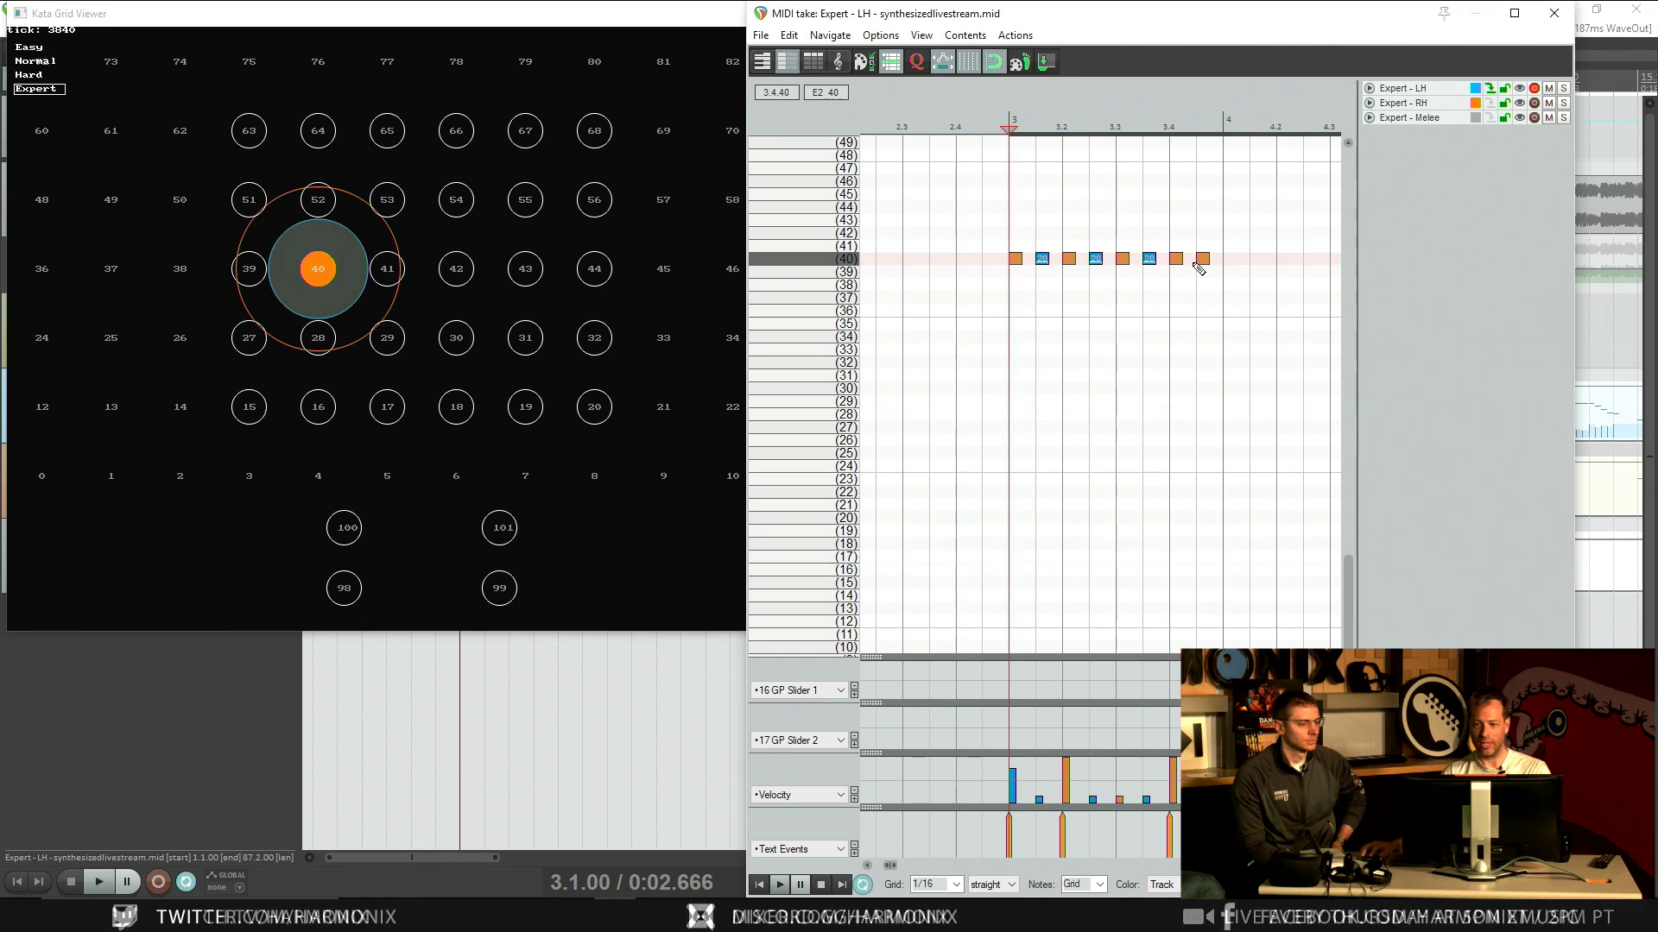
click(1203, 260)
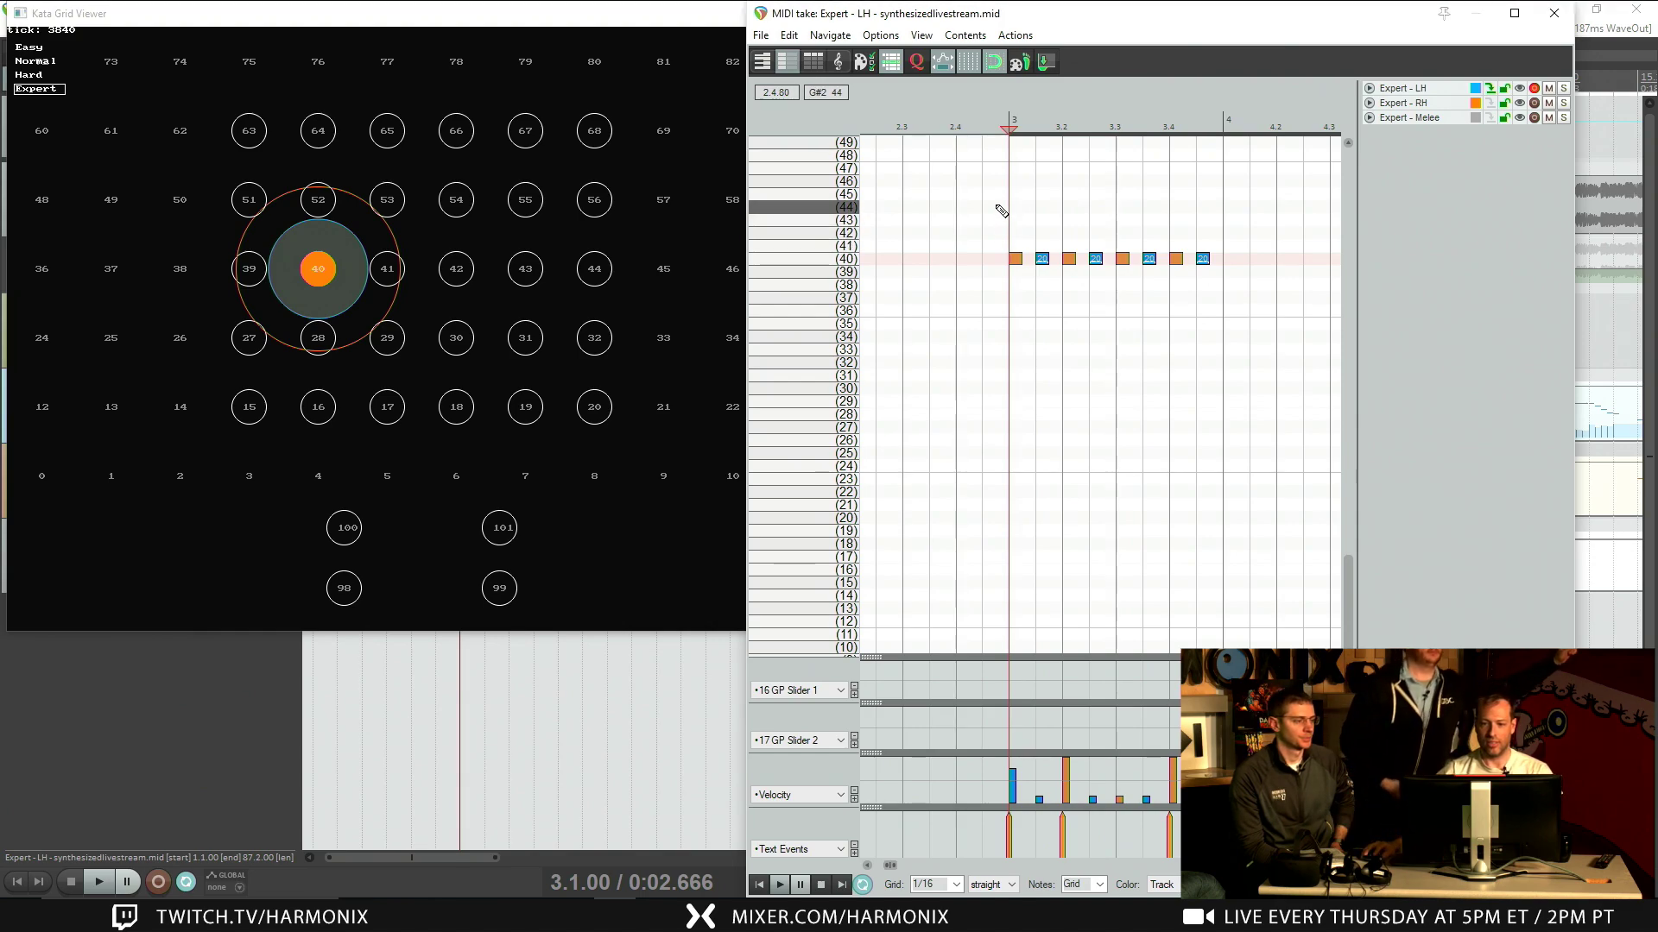
Step: Select all eight notes in measure 3 and transpose them down to pitch 18
drag(1013, 214, 1209, 283)
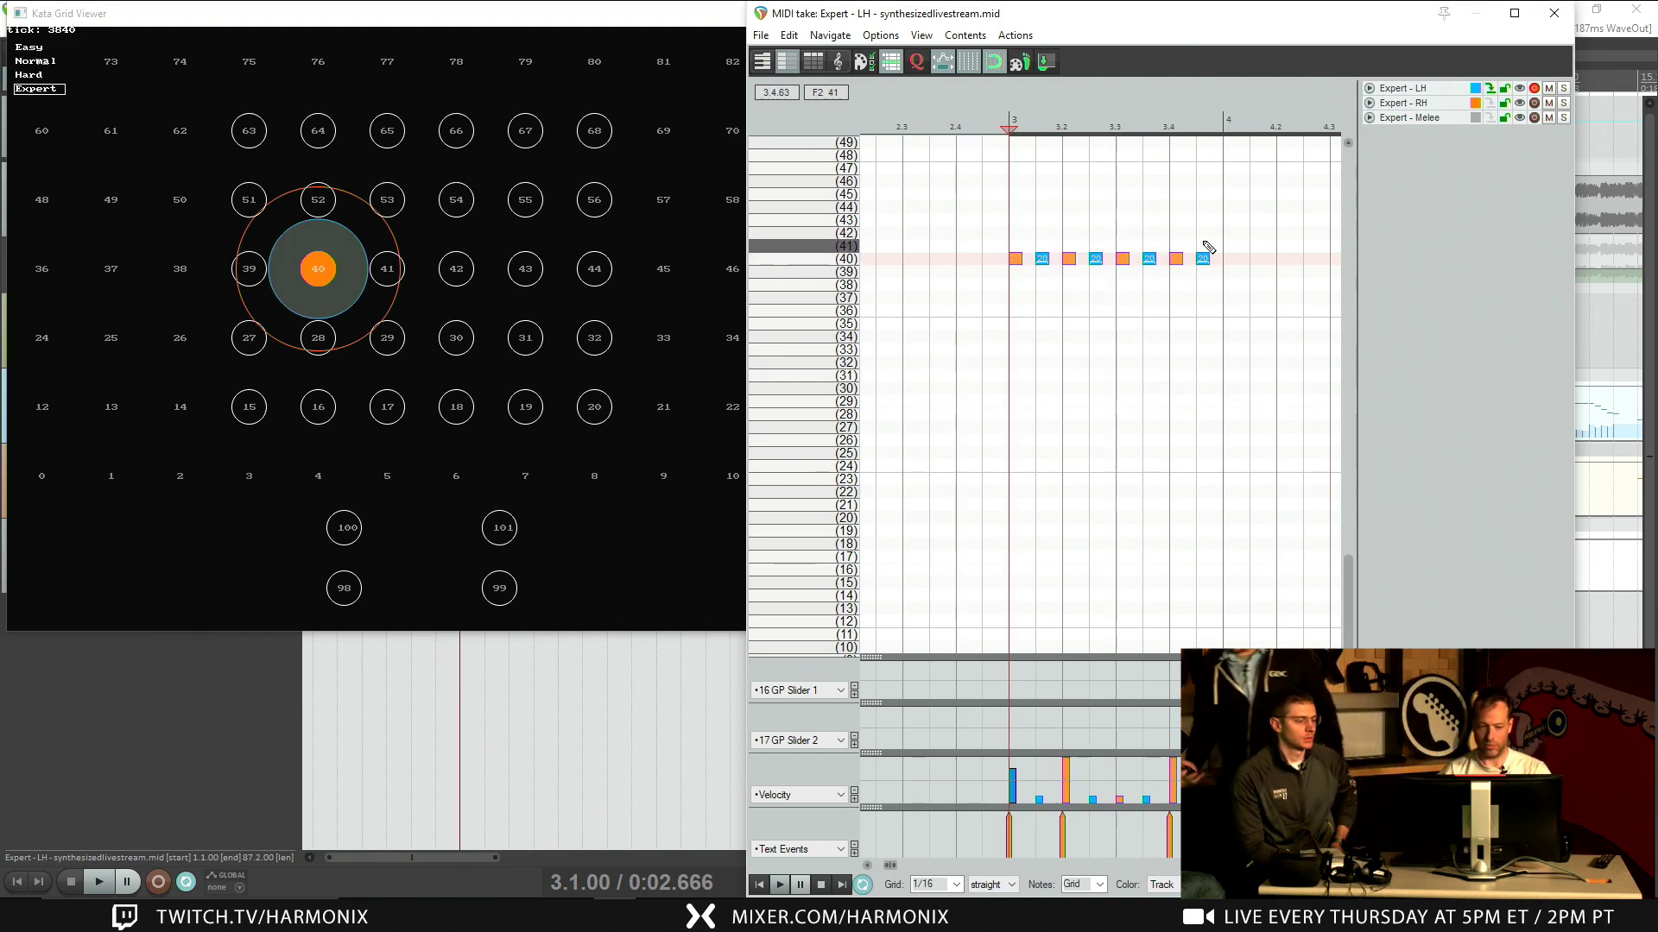
key(Down)
key(Down)
key(Down)
key(Down)
key(Down)
key(Down)
key(Down)
key(Down)
key(Down)
key(Down)
key(Down)
key(Down)
key(Down)
key(Down)
key(Down)
key(Down)
key(Down)
key(Down)
key(Down)
key(Down)
key(Down)
key(Down)
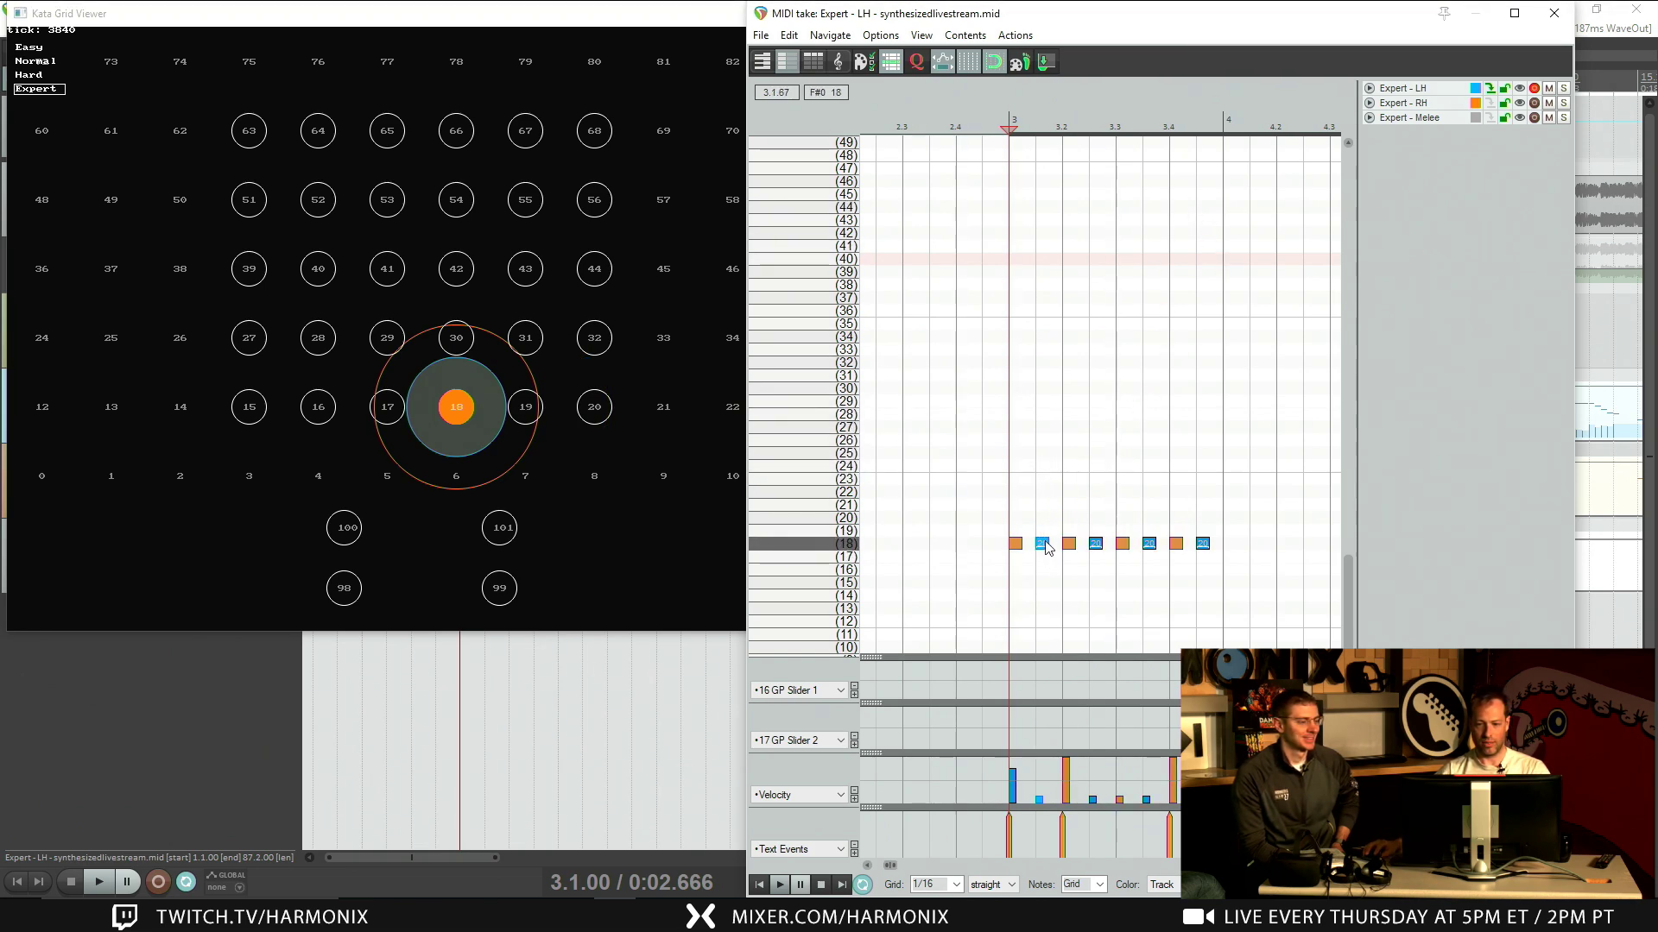
Step: Move the four left-hand notes down to pitch 17, keeping the right-hand notes on pitch 18
drag(1044, 544, 1044, 557)
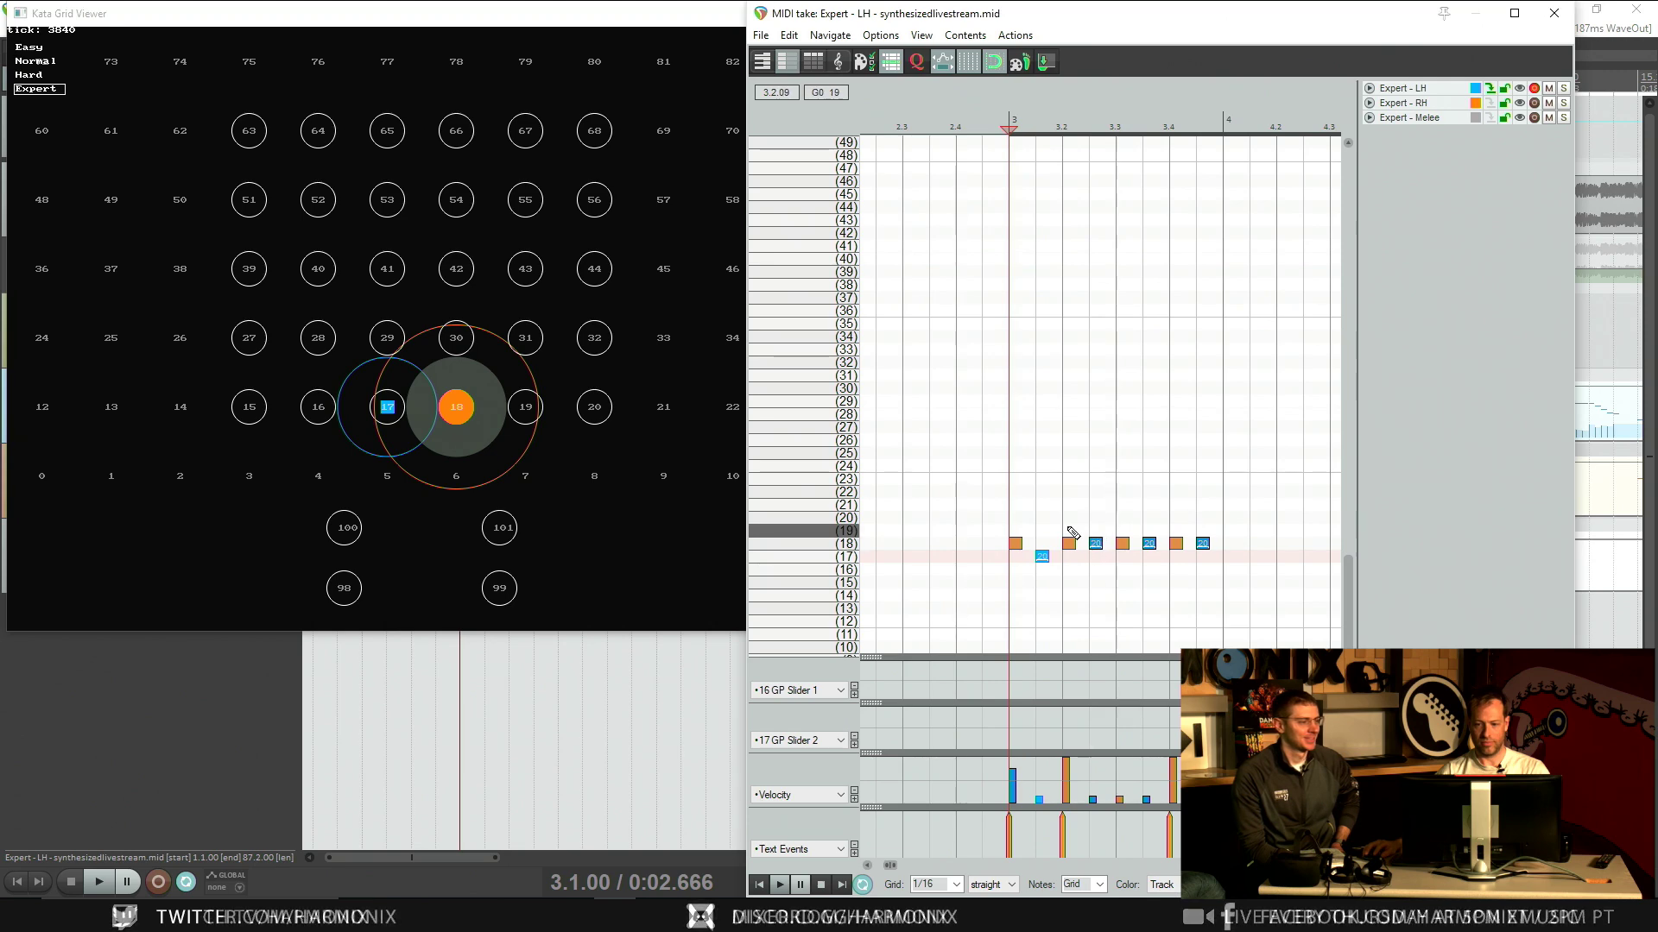
click(1097, 544)
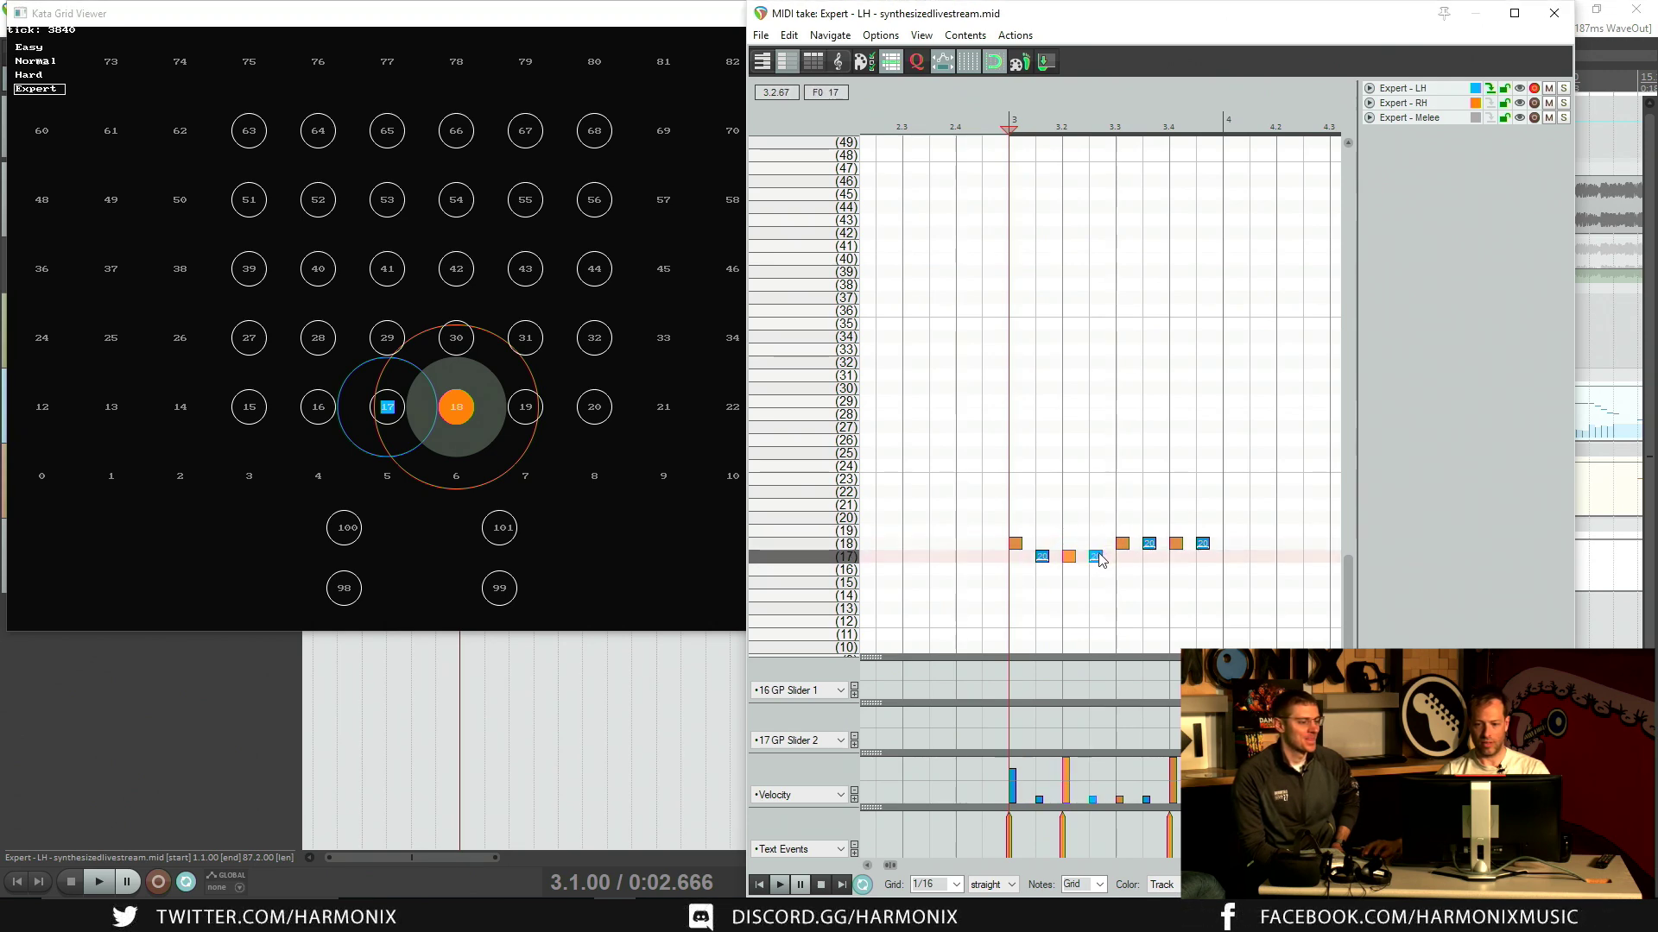
key(space)
drag(1096, 546, 1204, 560)
click(1146, 544)
click(1199, 544)
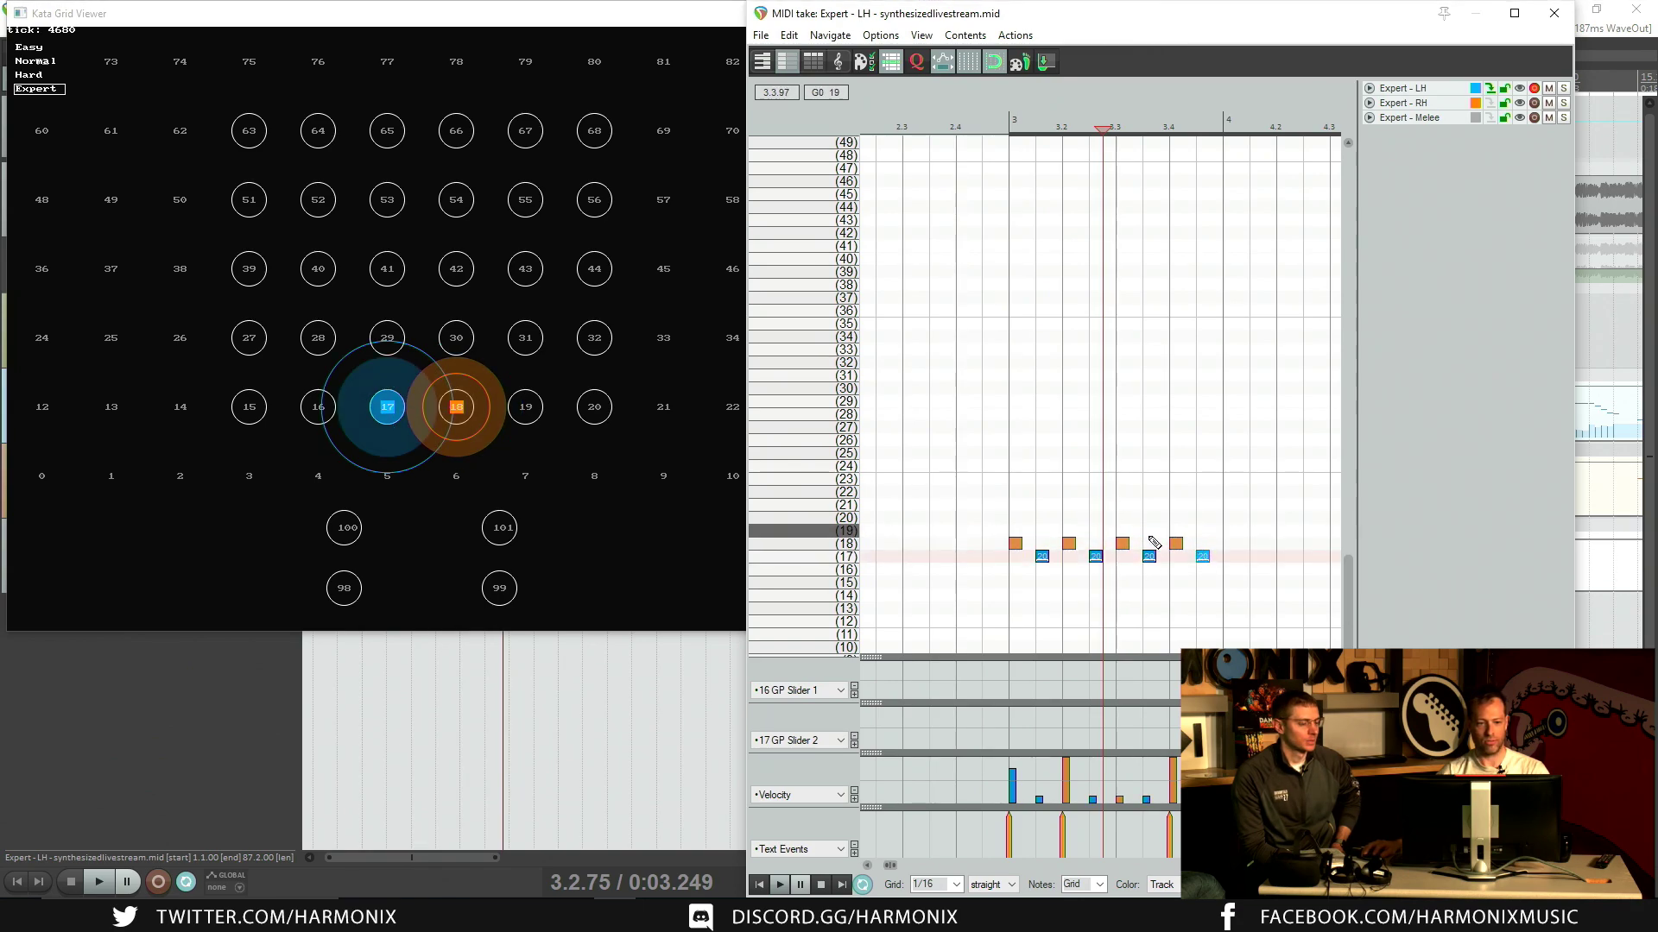
Step: Transpose the third and fourth notes up one octave, to pitches 30 and 29
click(1096, 561)
drag(1095, 565, 1104, 572)
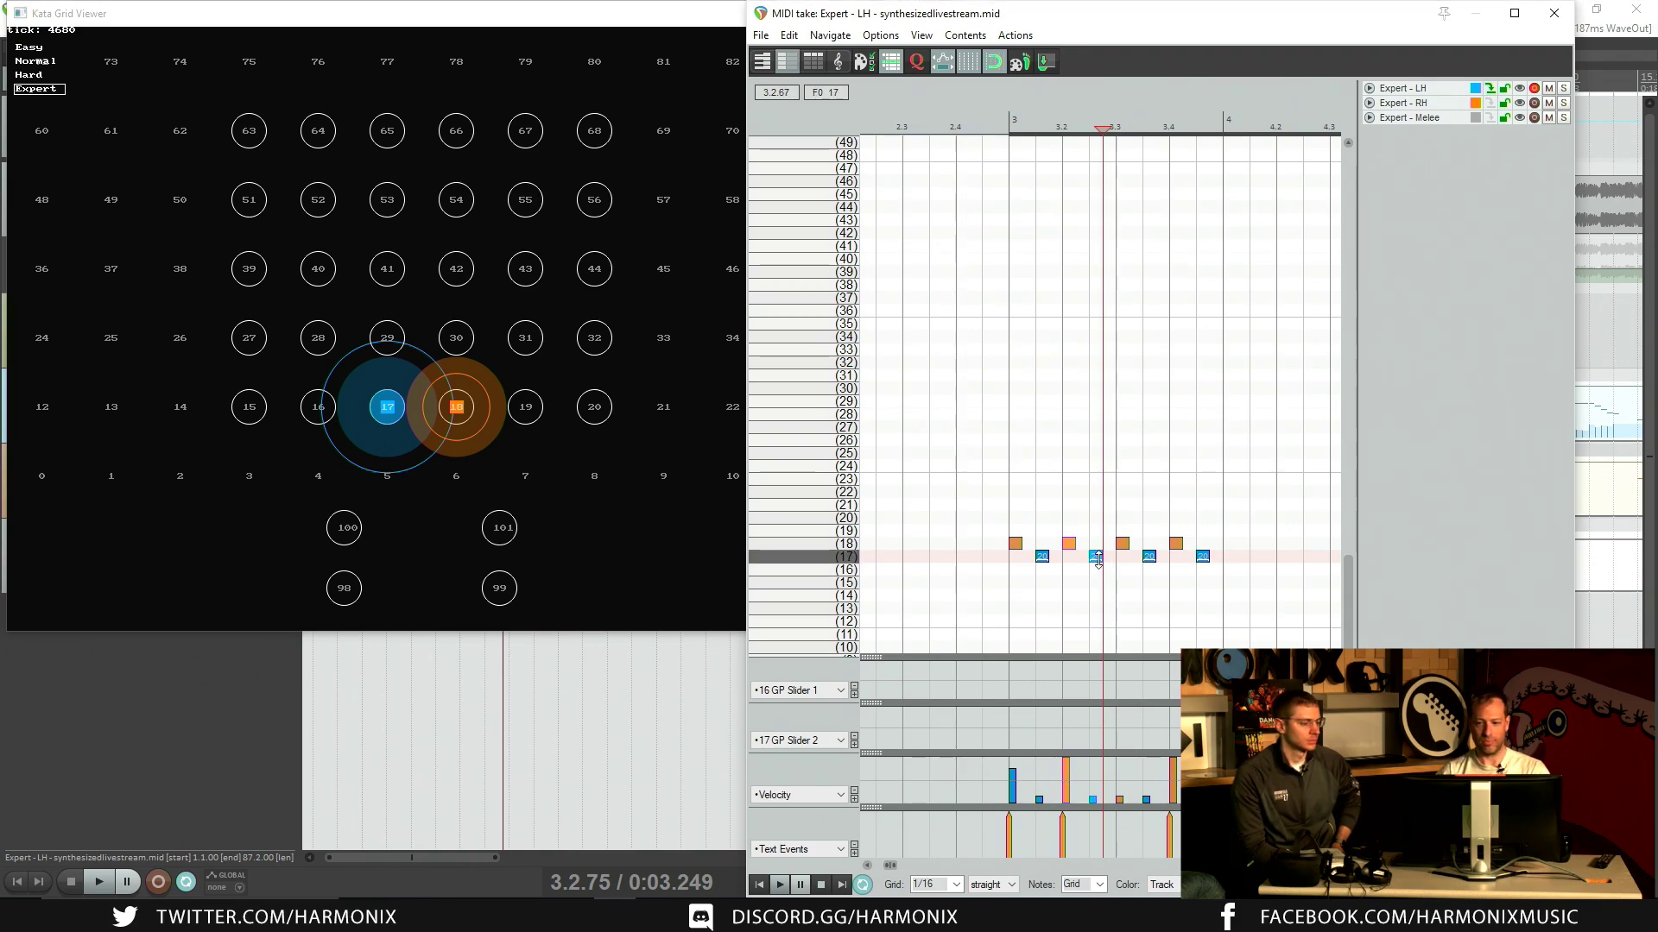
key(Up)
key(Up)
key(Up)
key(Up)
key(Up)
key(Up)
key(Up)
key(Up)
key(Up)
key(Up)
key(Up)
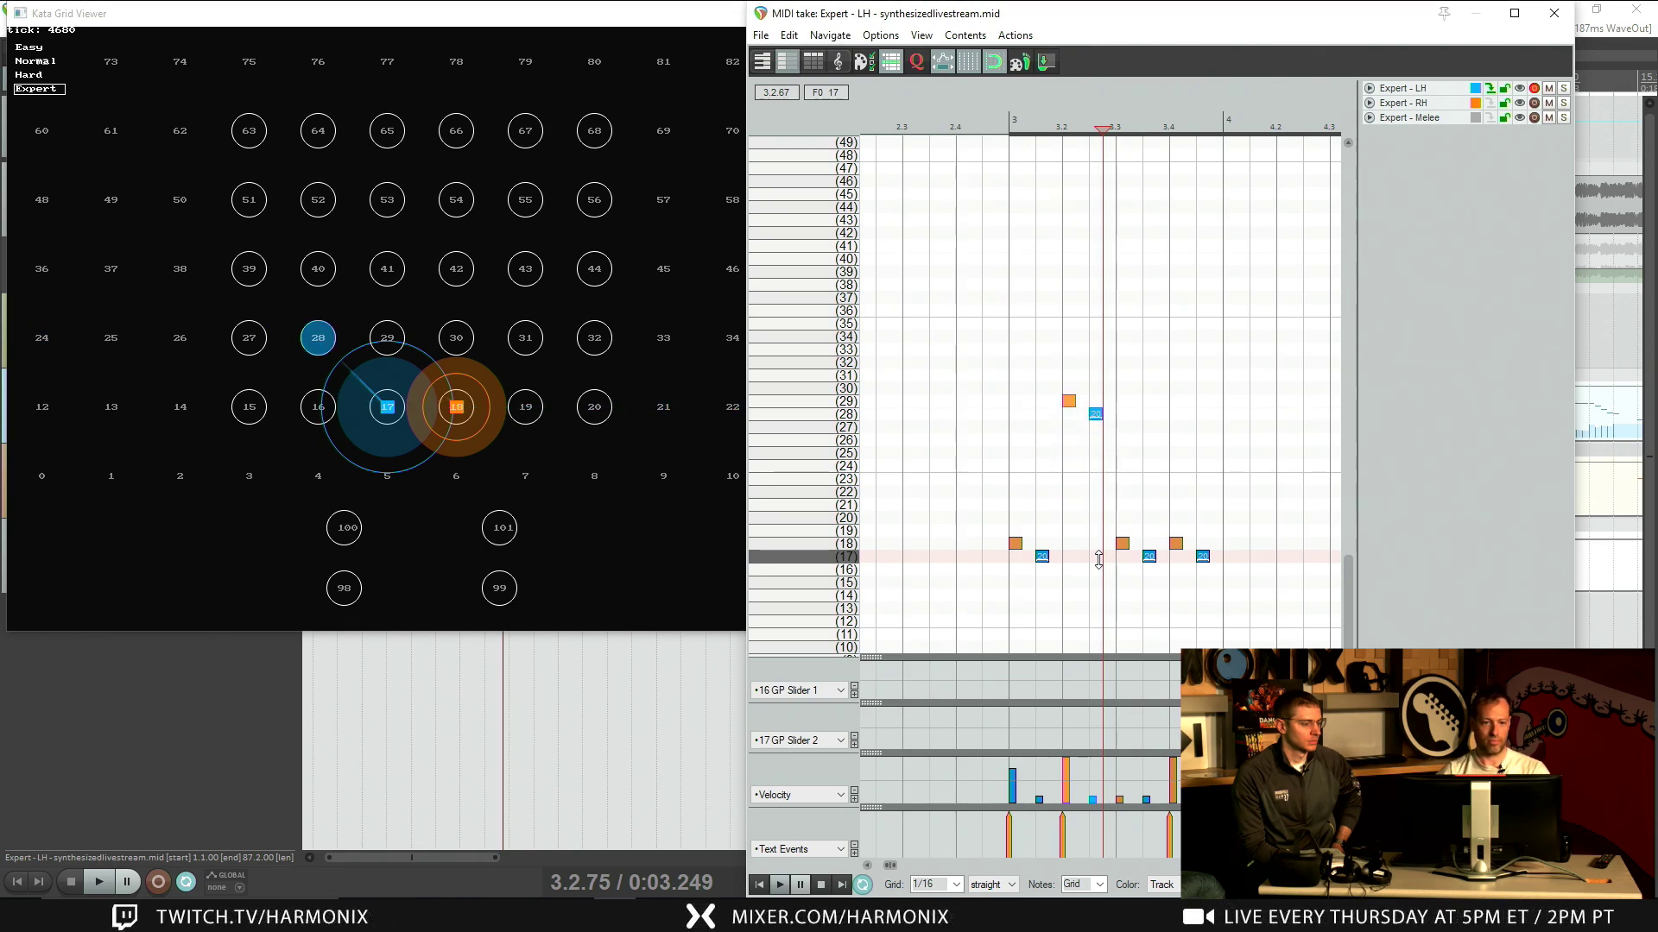
key(Up)
Step: Select the last four notes and transpose them up two octaves, to pitches 42 and 41
drag(1113, 492, 1213, 602)
key(Up)
key(Up)
key(Up)
key(Up)
key(Up)
key(Up)
key(Up)
key(Up)
key(Up)
key(Up)
key(Up)
key(Up)
key(Up)
key(Up)
key(Up)
key(Up)
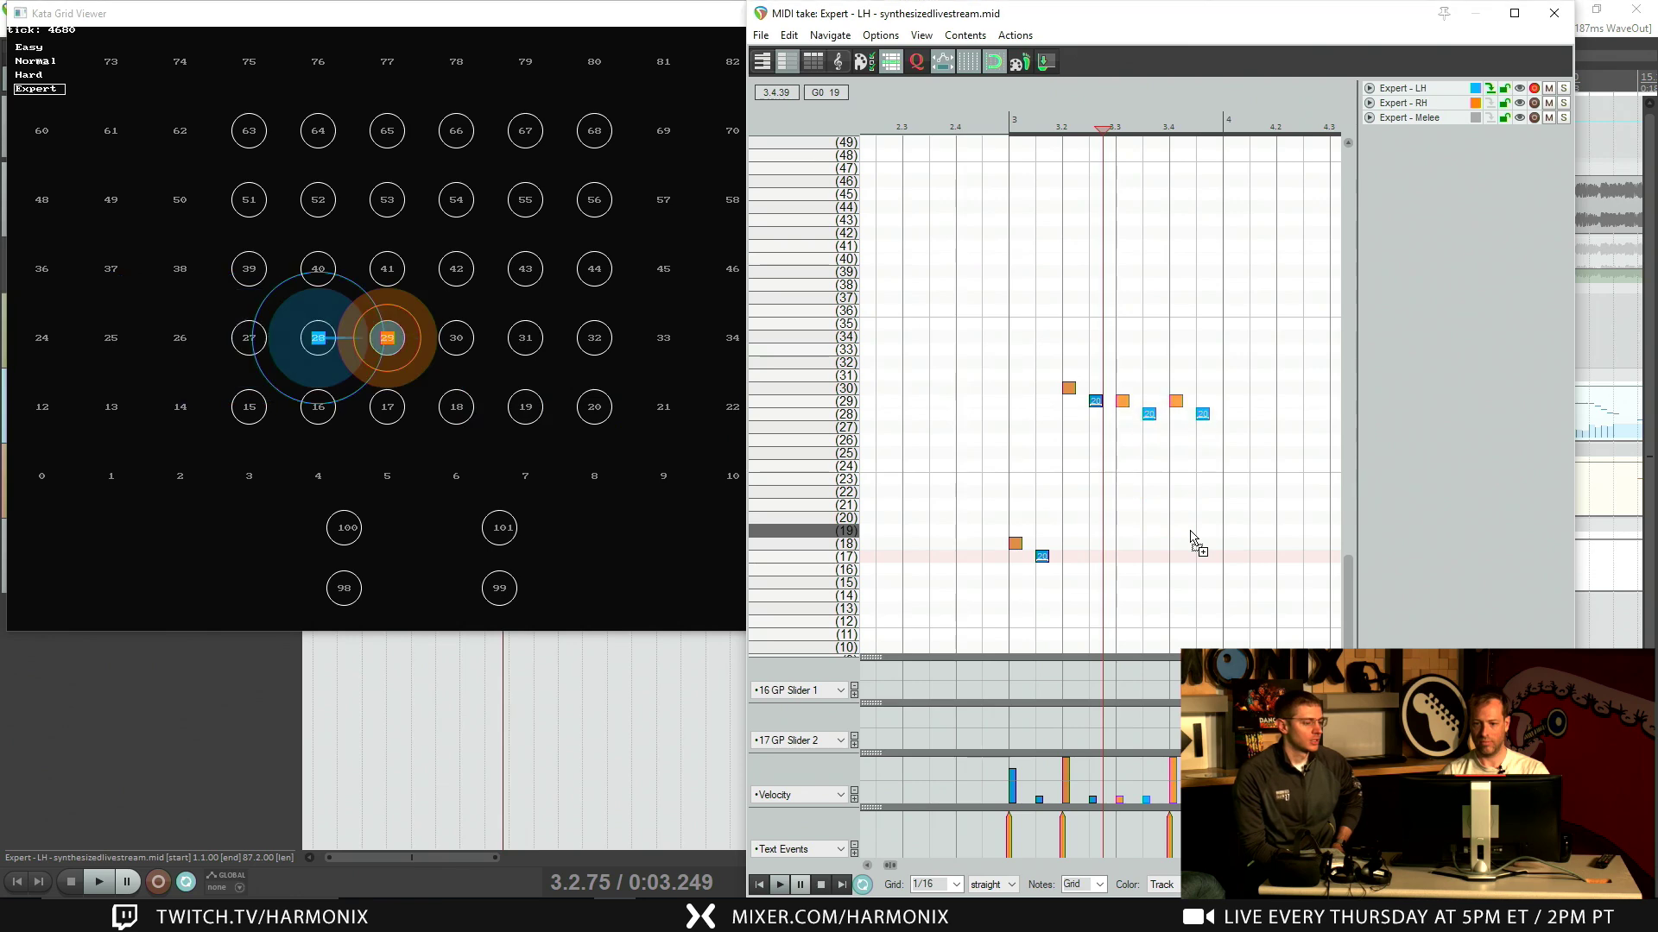
key(Up)
key(Up)
key(Up)
key(Up)
key(Up)
key(Up)
key(Up)
key(Up)
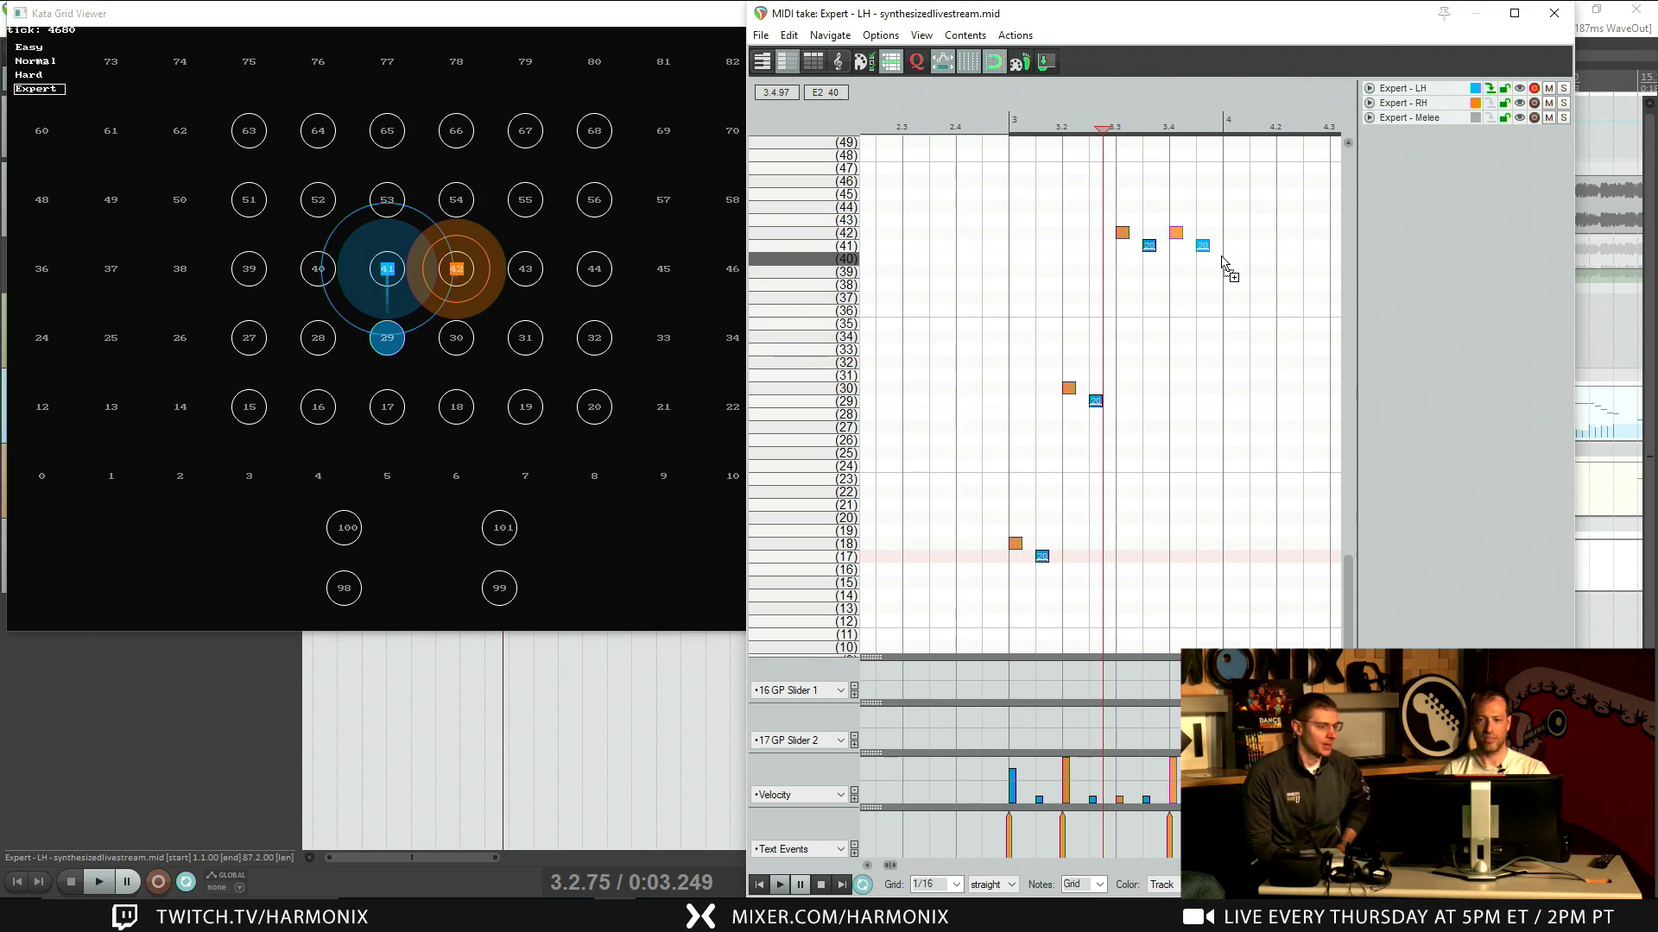
Step: Transpose the seventh and eighth notes up another octave, to pitches 54 and 53, and deselect them
key(Up)
key(Up)
key(Up)
key(Up)
key(Up)
key(Up)
key(Up)
key(Up)
key(Up)
key(Up)
key(Up)
key(Up)
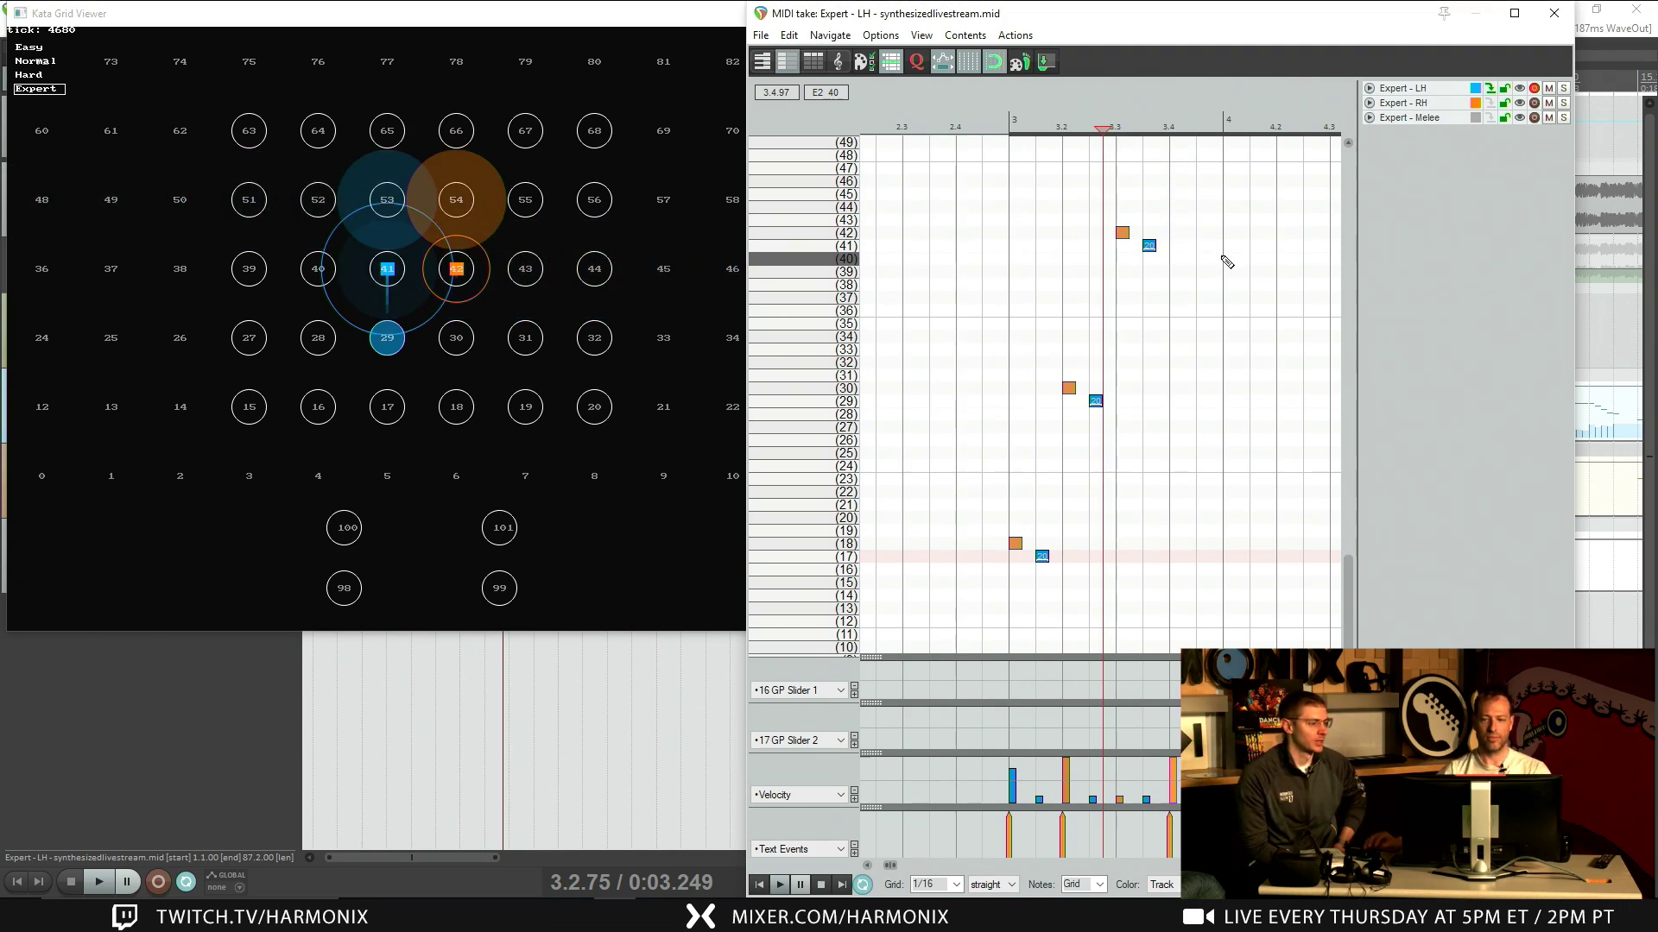
click(1016, 259)
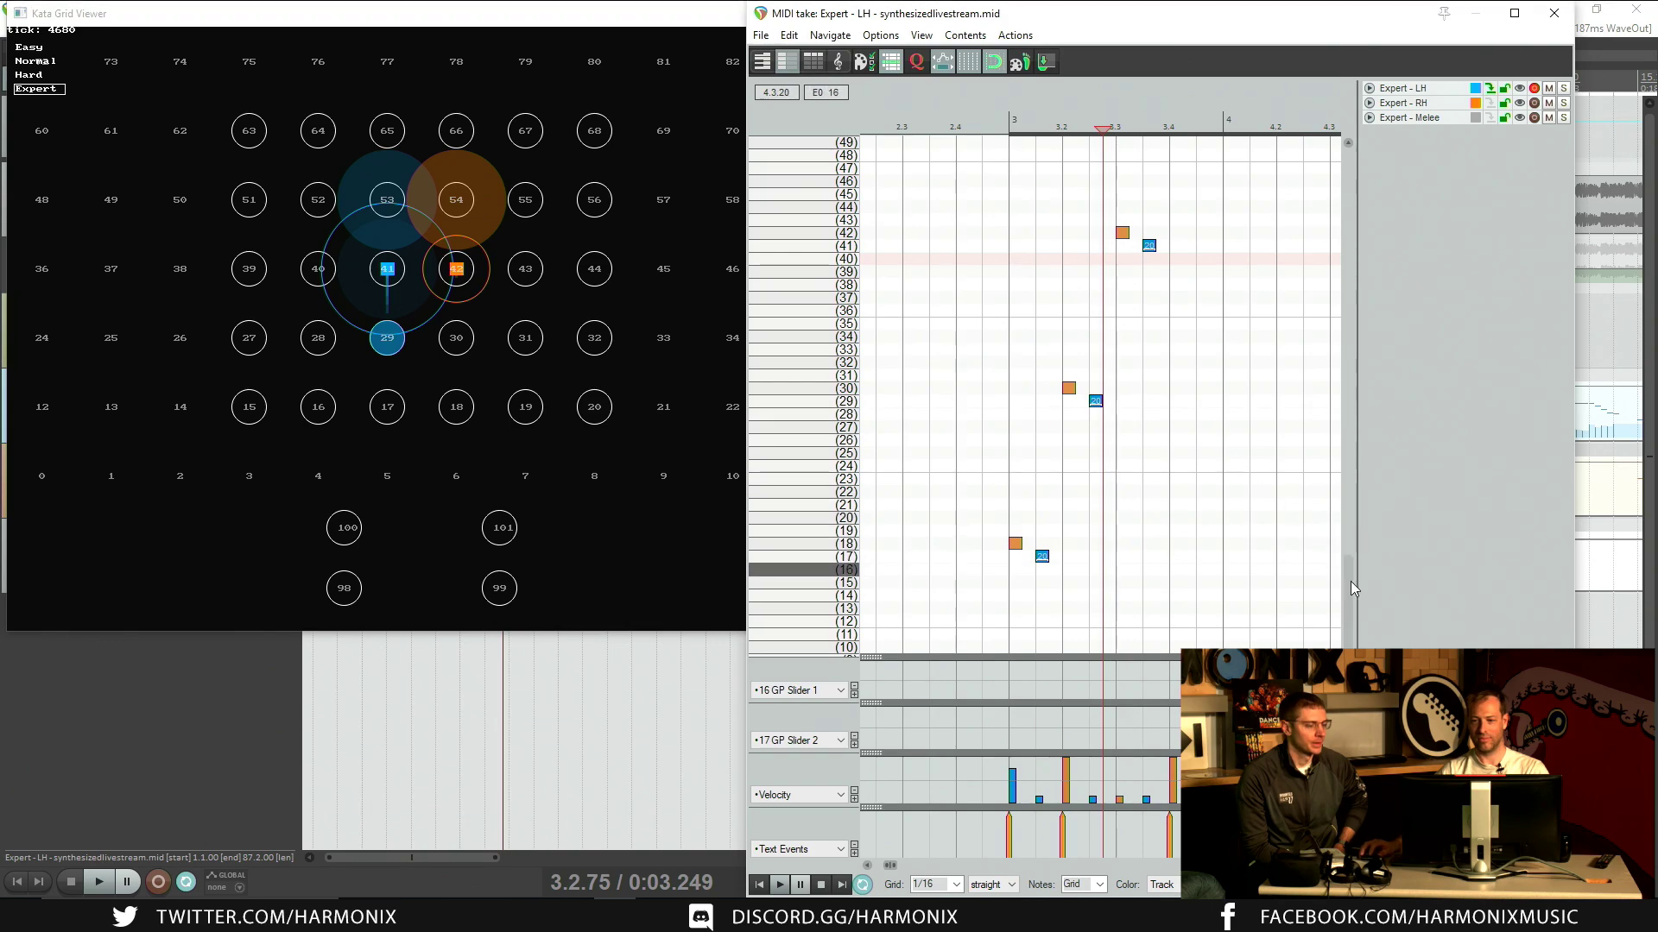
drag(1350, 583, 1330, 537)
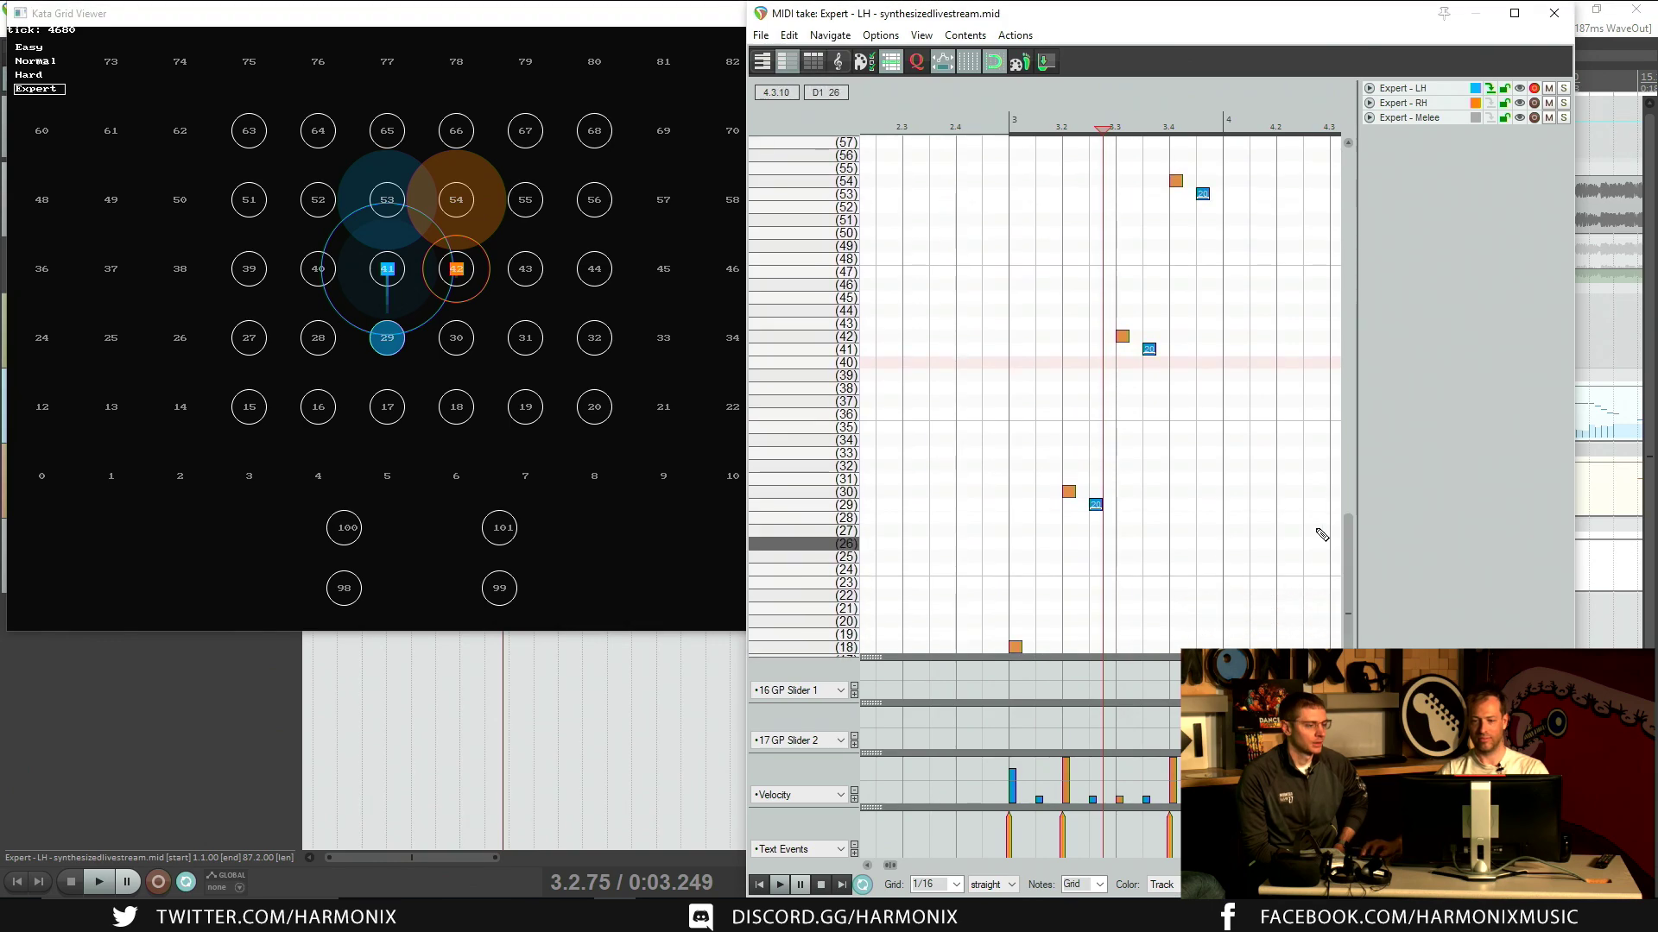
click(1004, 373)
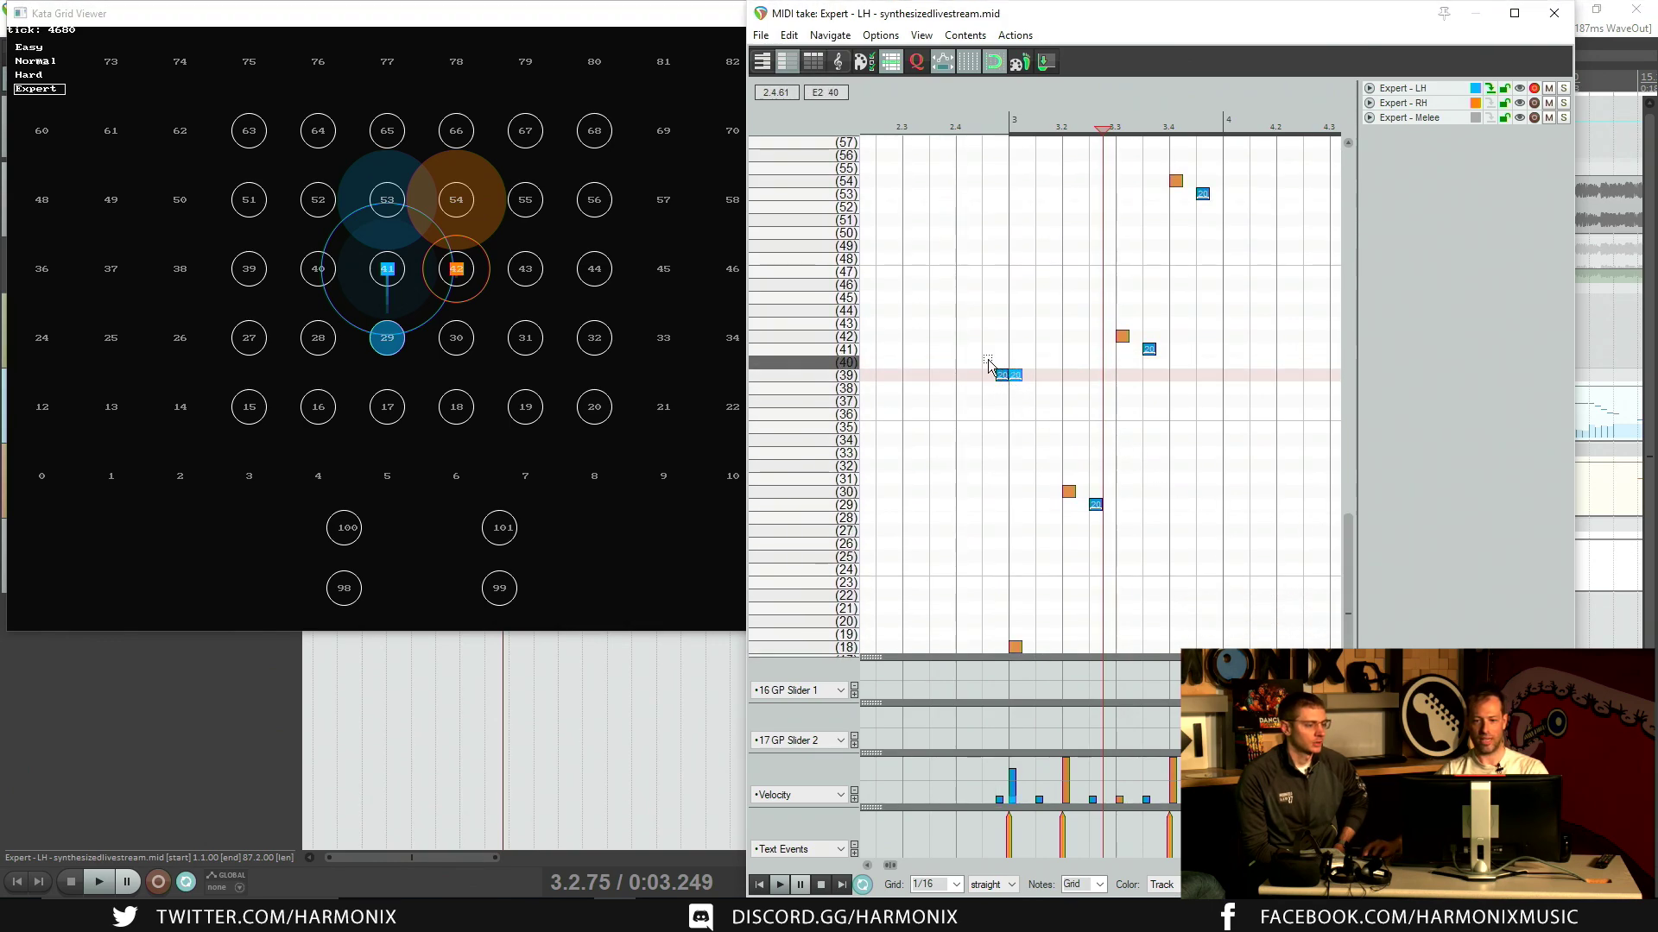
key(Delete)
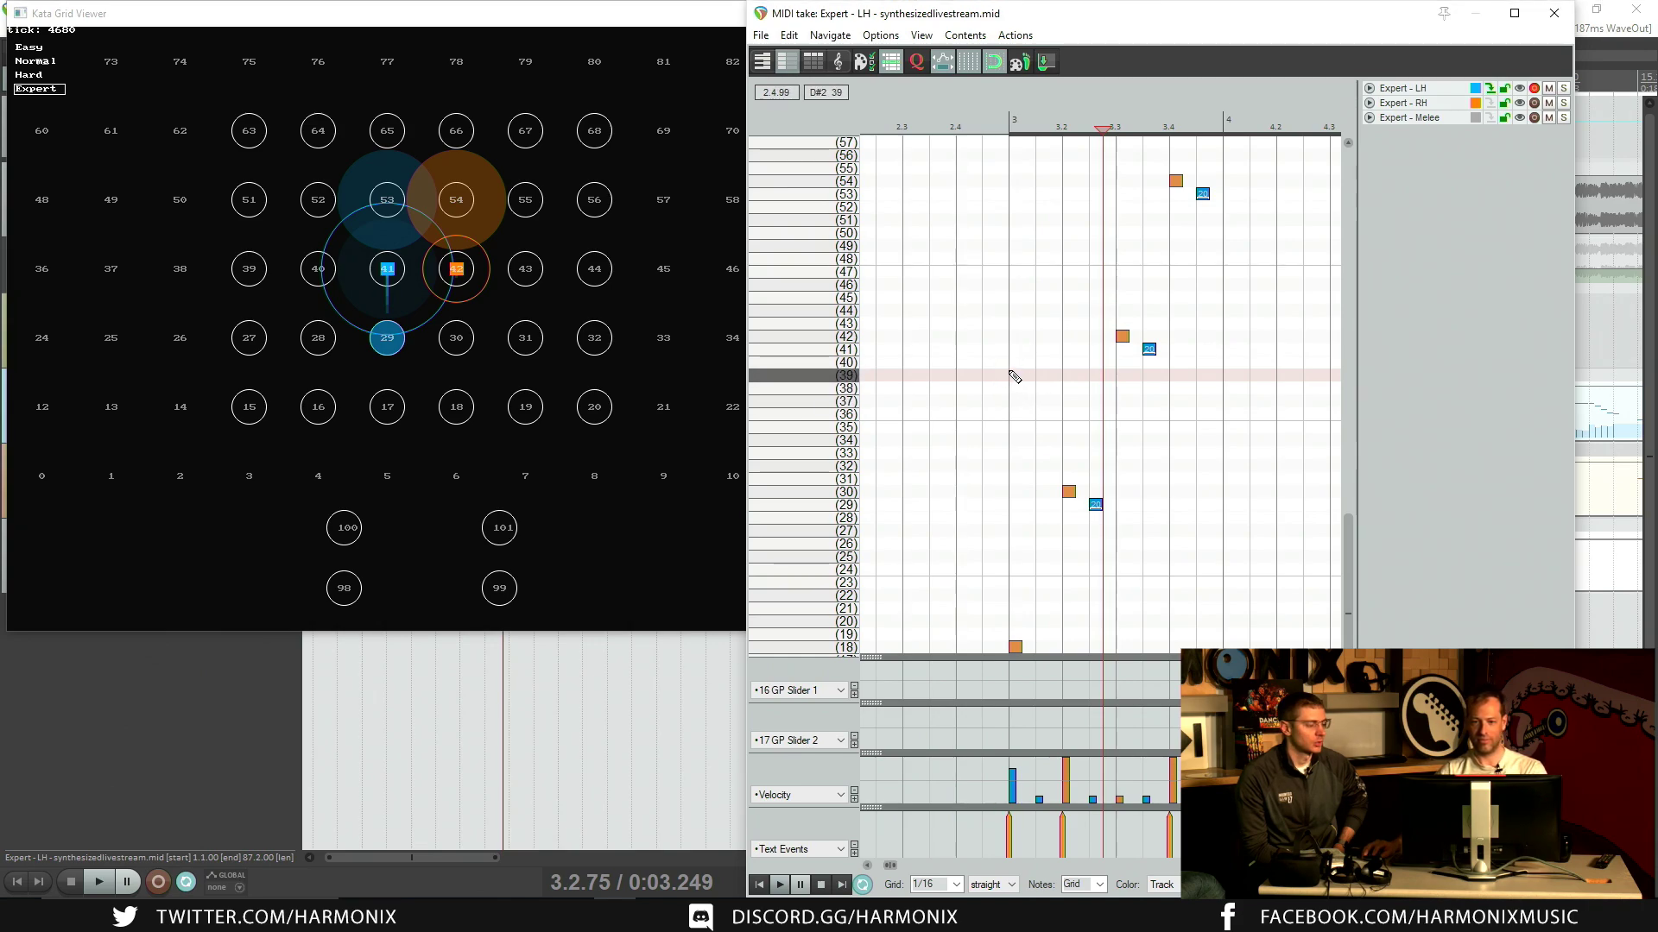
Step: Play back the alternating right- and left-hand note pattern from the start of measure 3 and stop playback
key(space)
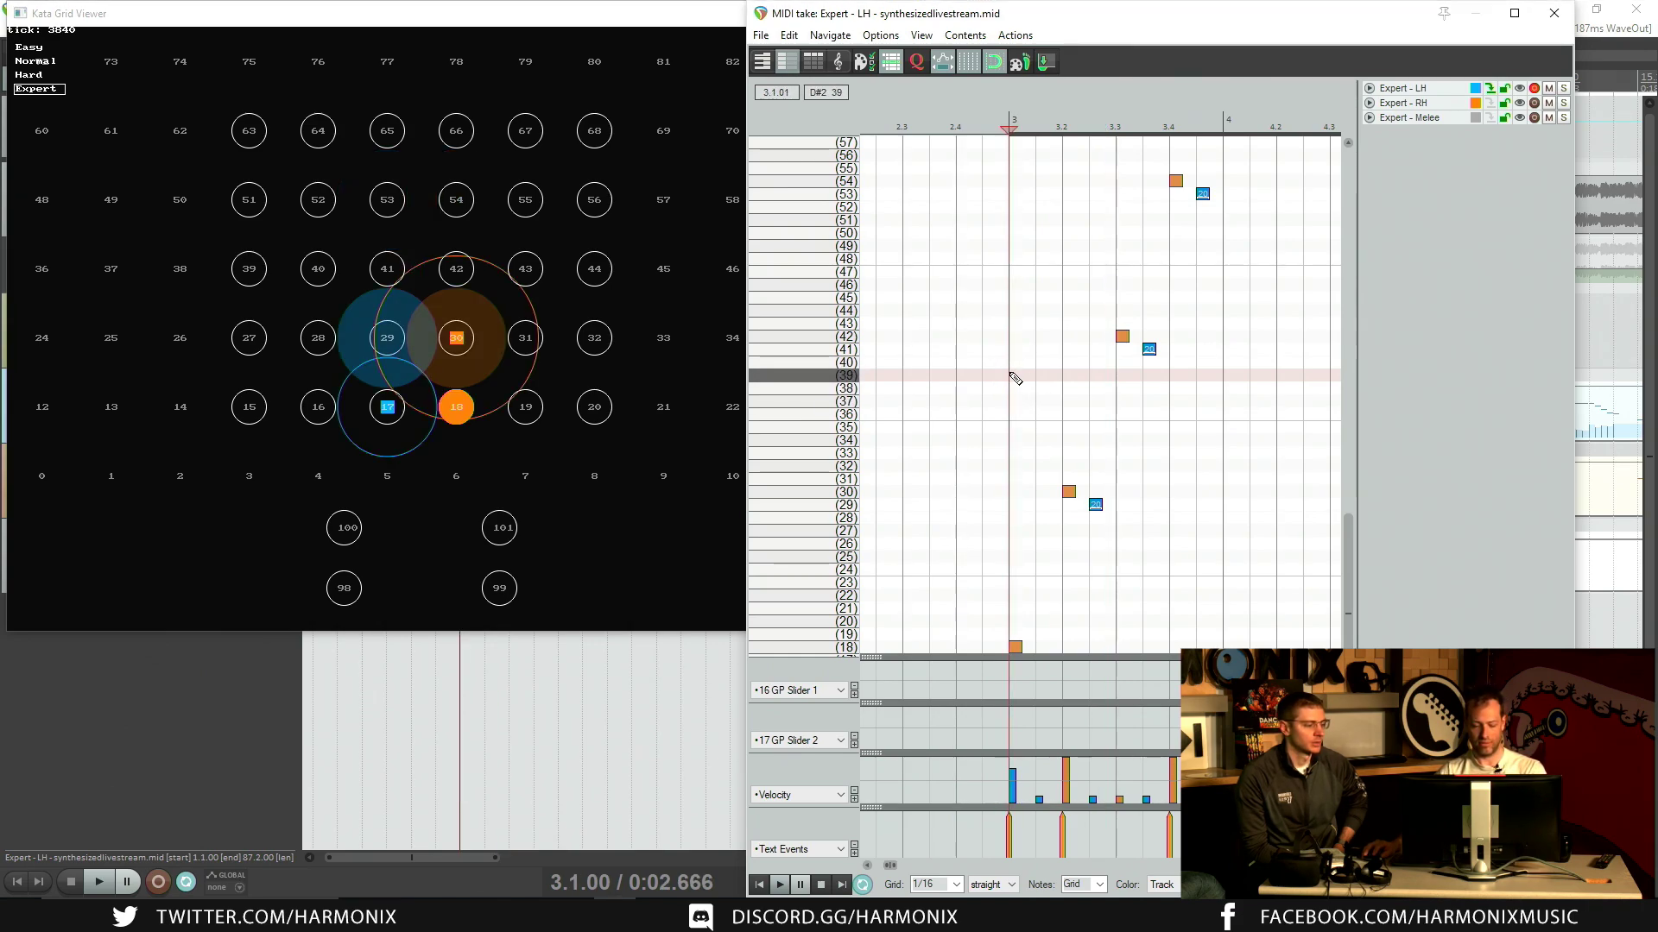
scroll(1017, 377, down, 3)
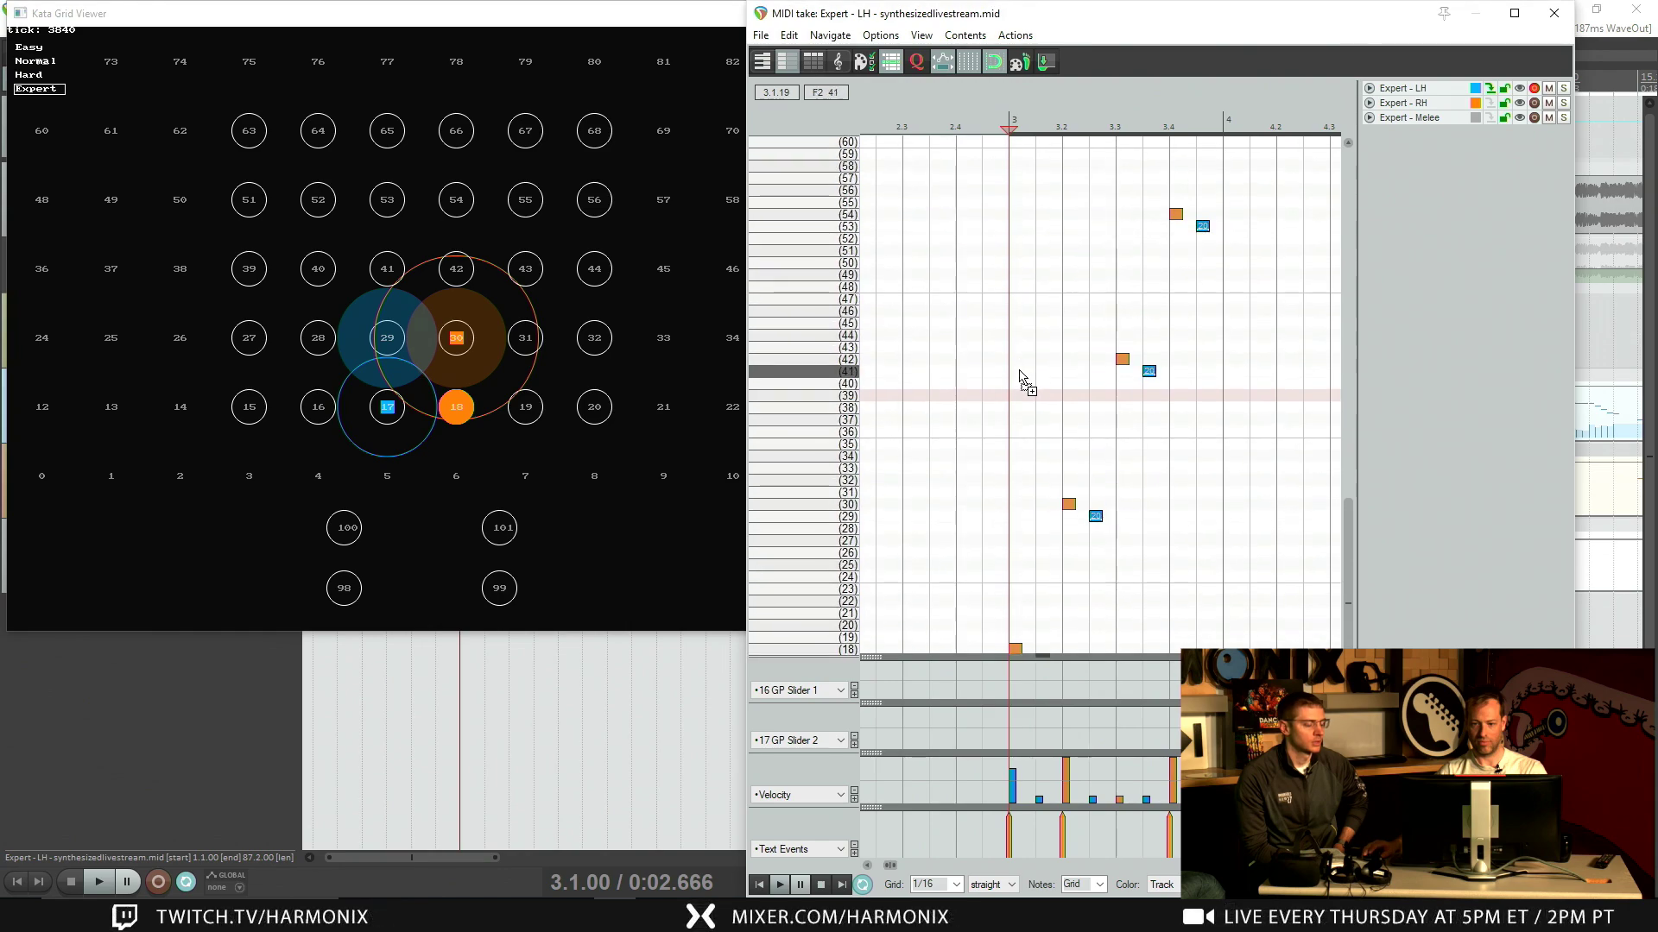
scroll(1021, 378, down, 5)
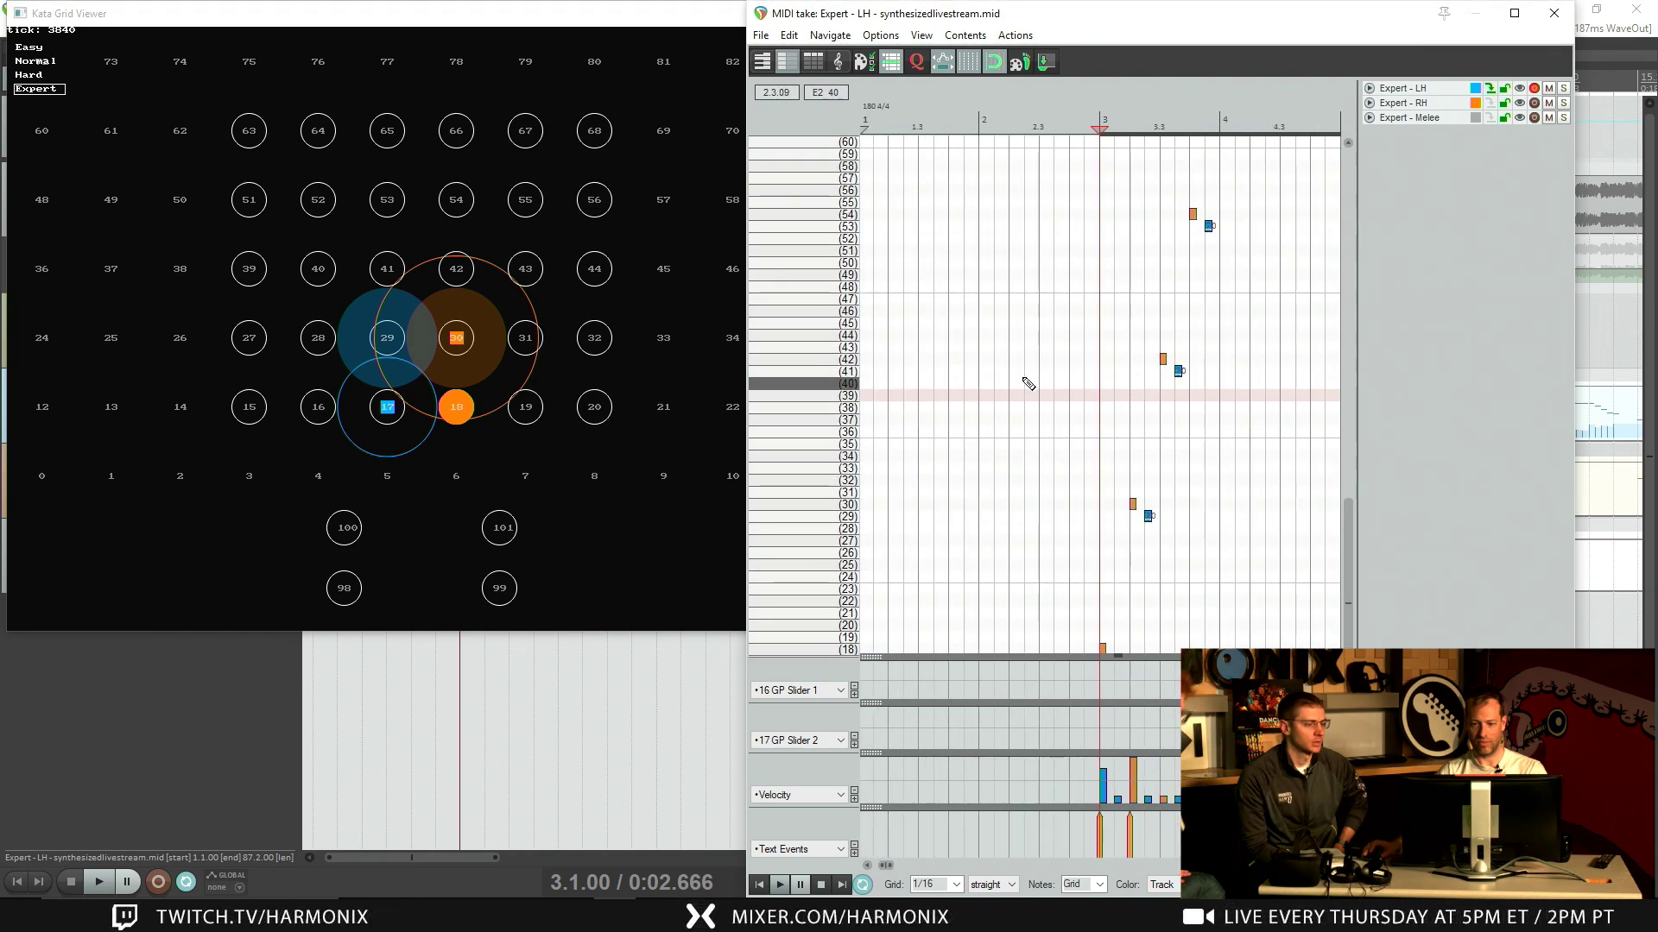
scroll(1028, 383, down, 6)
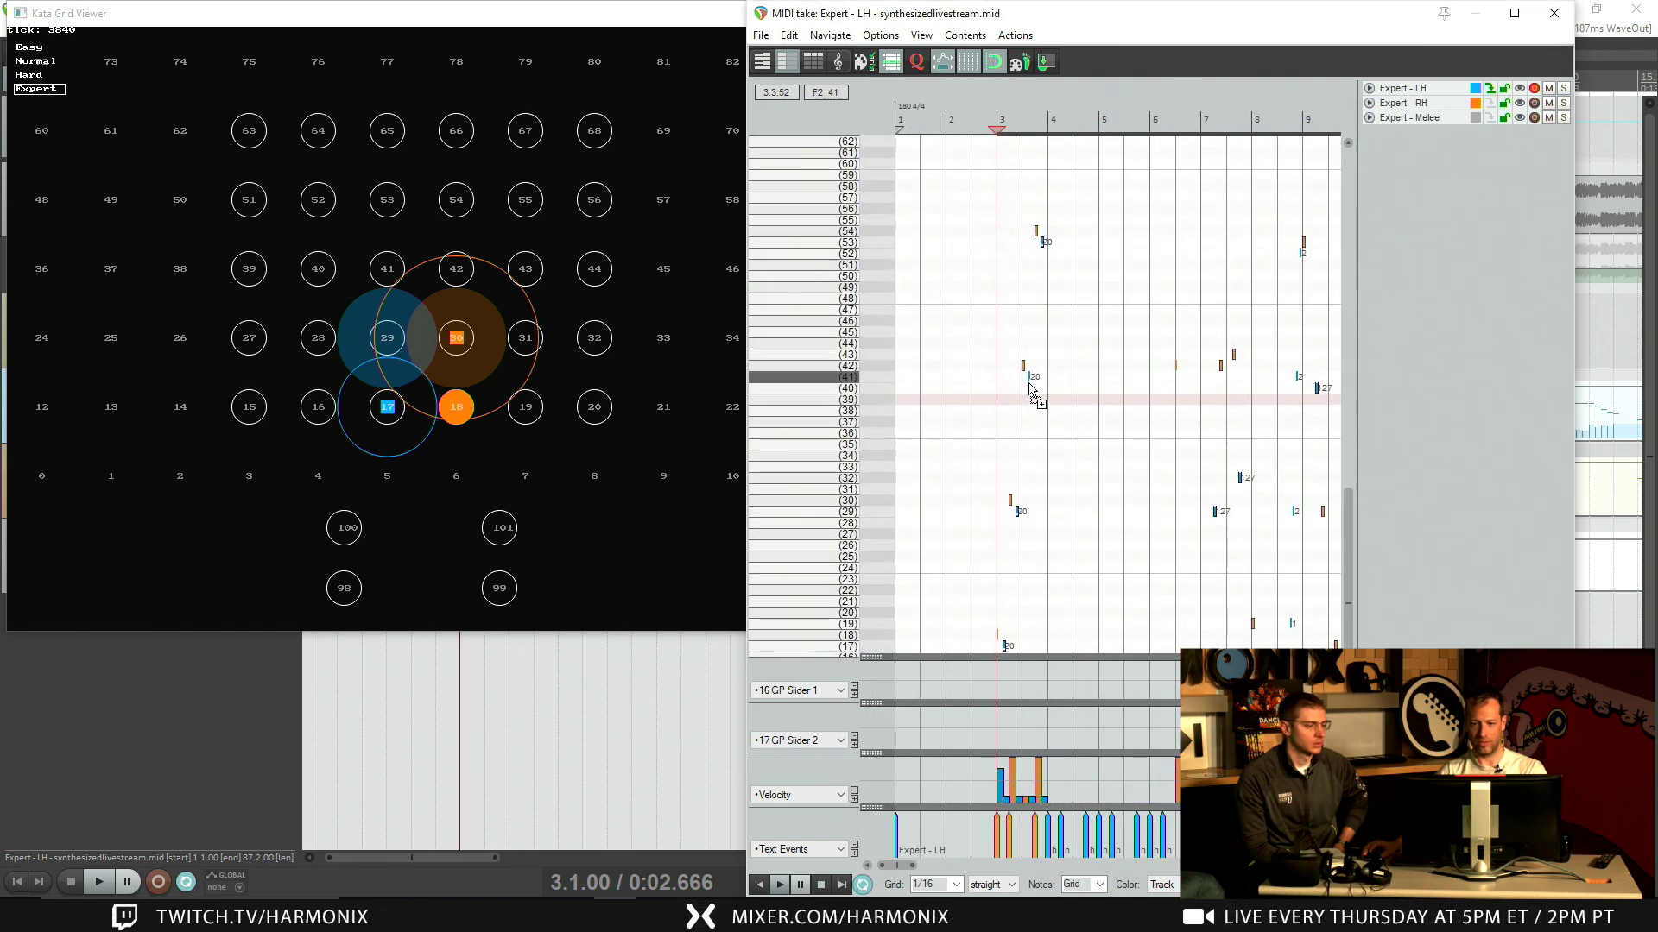
scroll(1030, 390, up, 5)
scroll(1030, 390, down, 5)
scroll(1029, 391, up, 3)
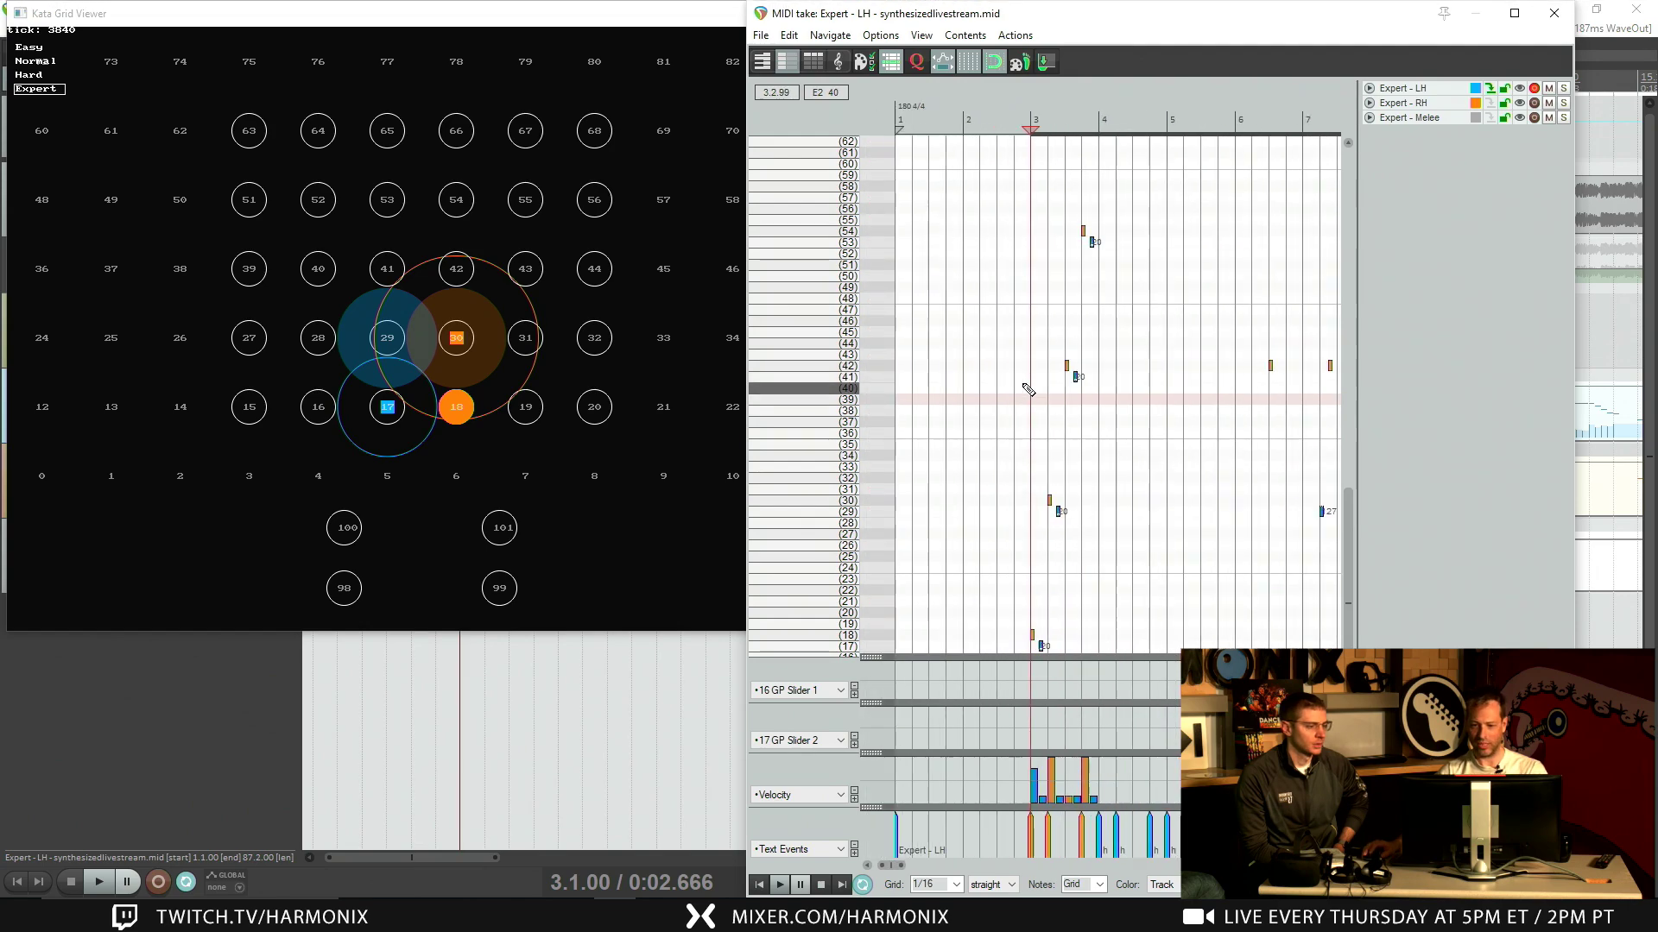
key(space)
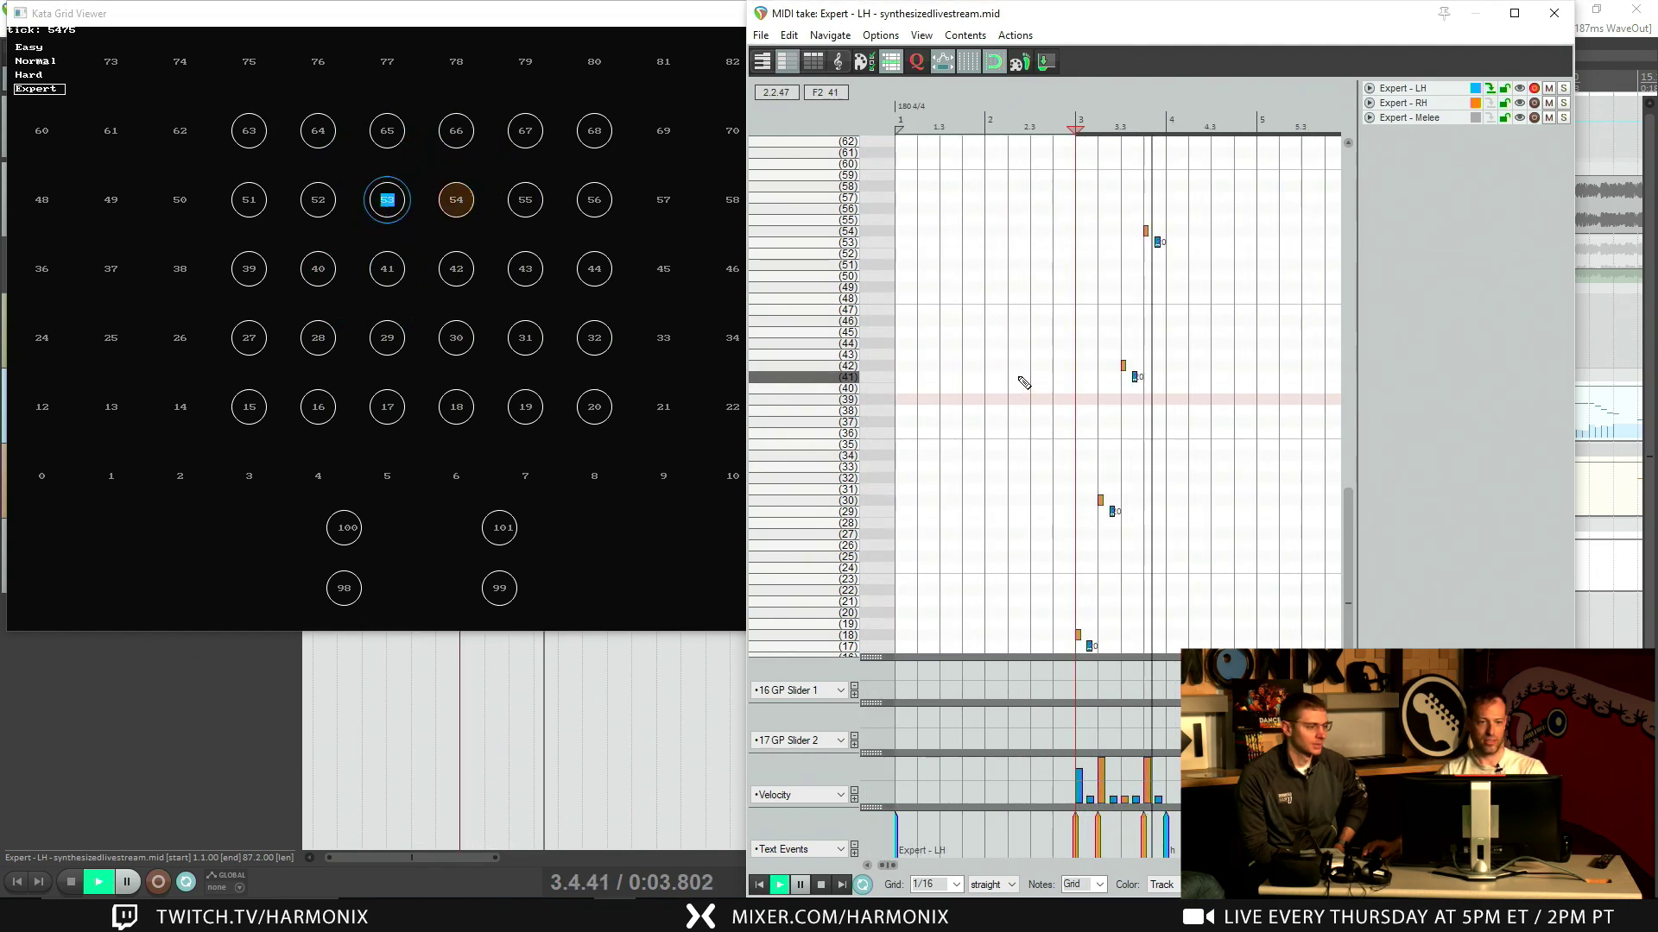
key(space)
Step: Copy all the notes of the measure 3 pattern and place the edit cursor at the start of measure 4
drag(1348, 509, 1357, 558)
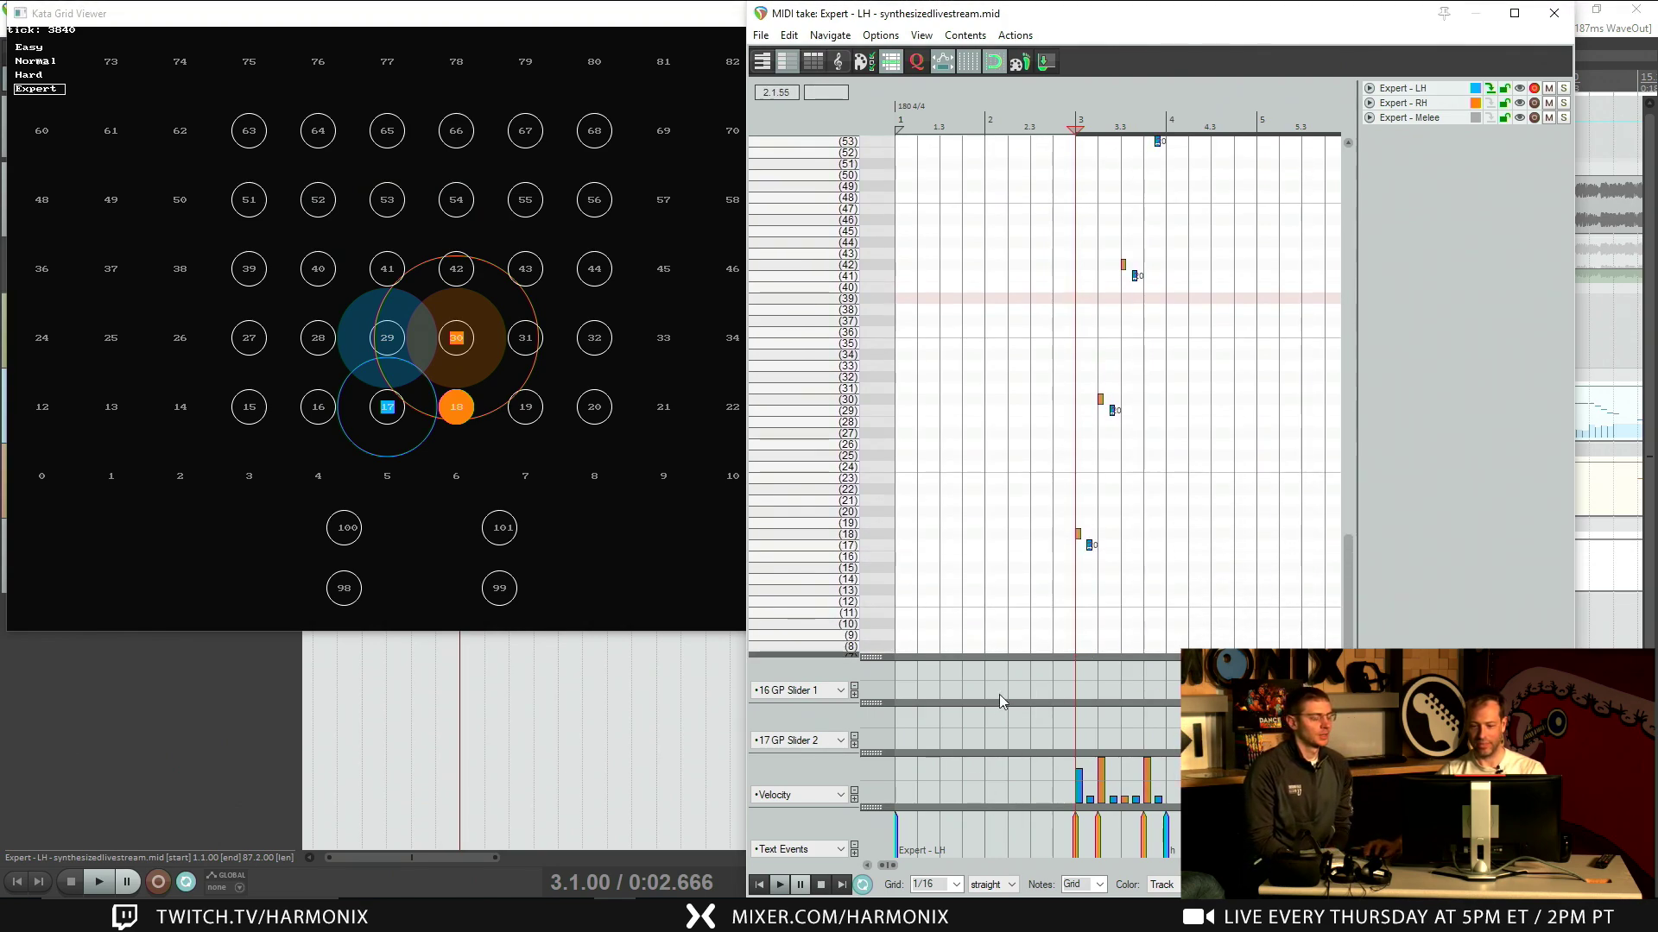
drag(889, 866, 896, 866)
drag(1349, 570, 1347, 551)
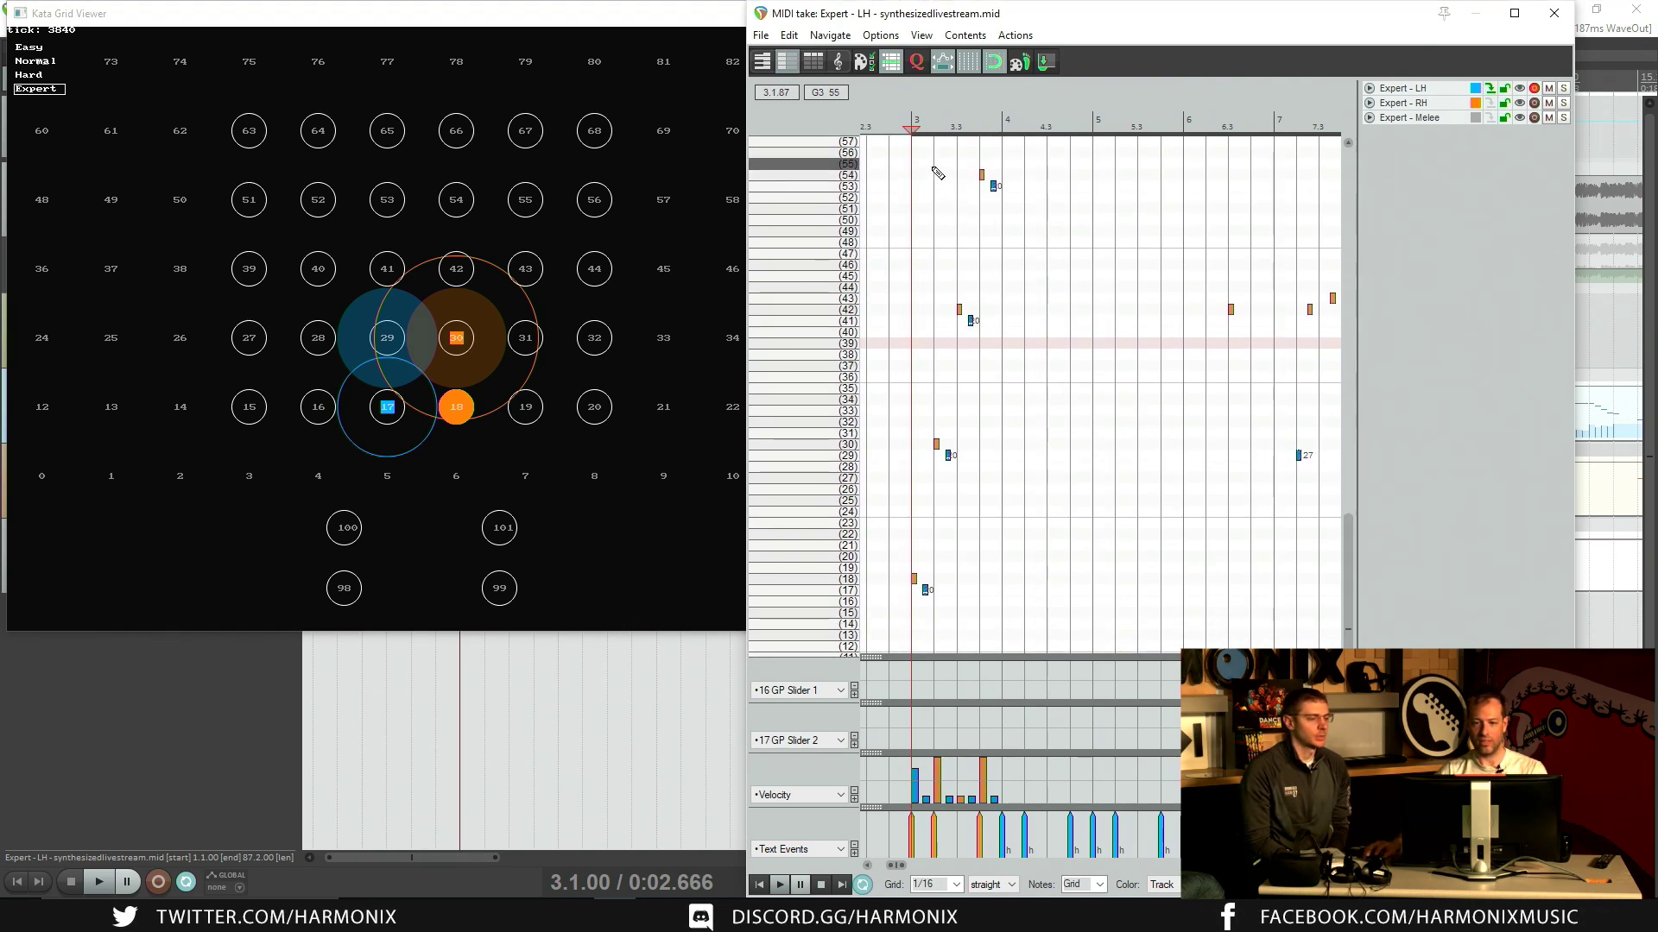
mouse_move(911, 159)
mouse_down()
mouse_move(997, 293)
mouse_move(1136, 629)
mouse_up()
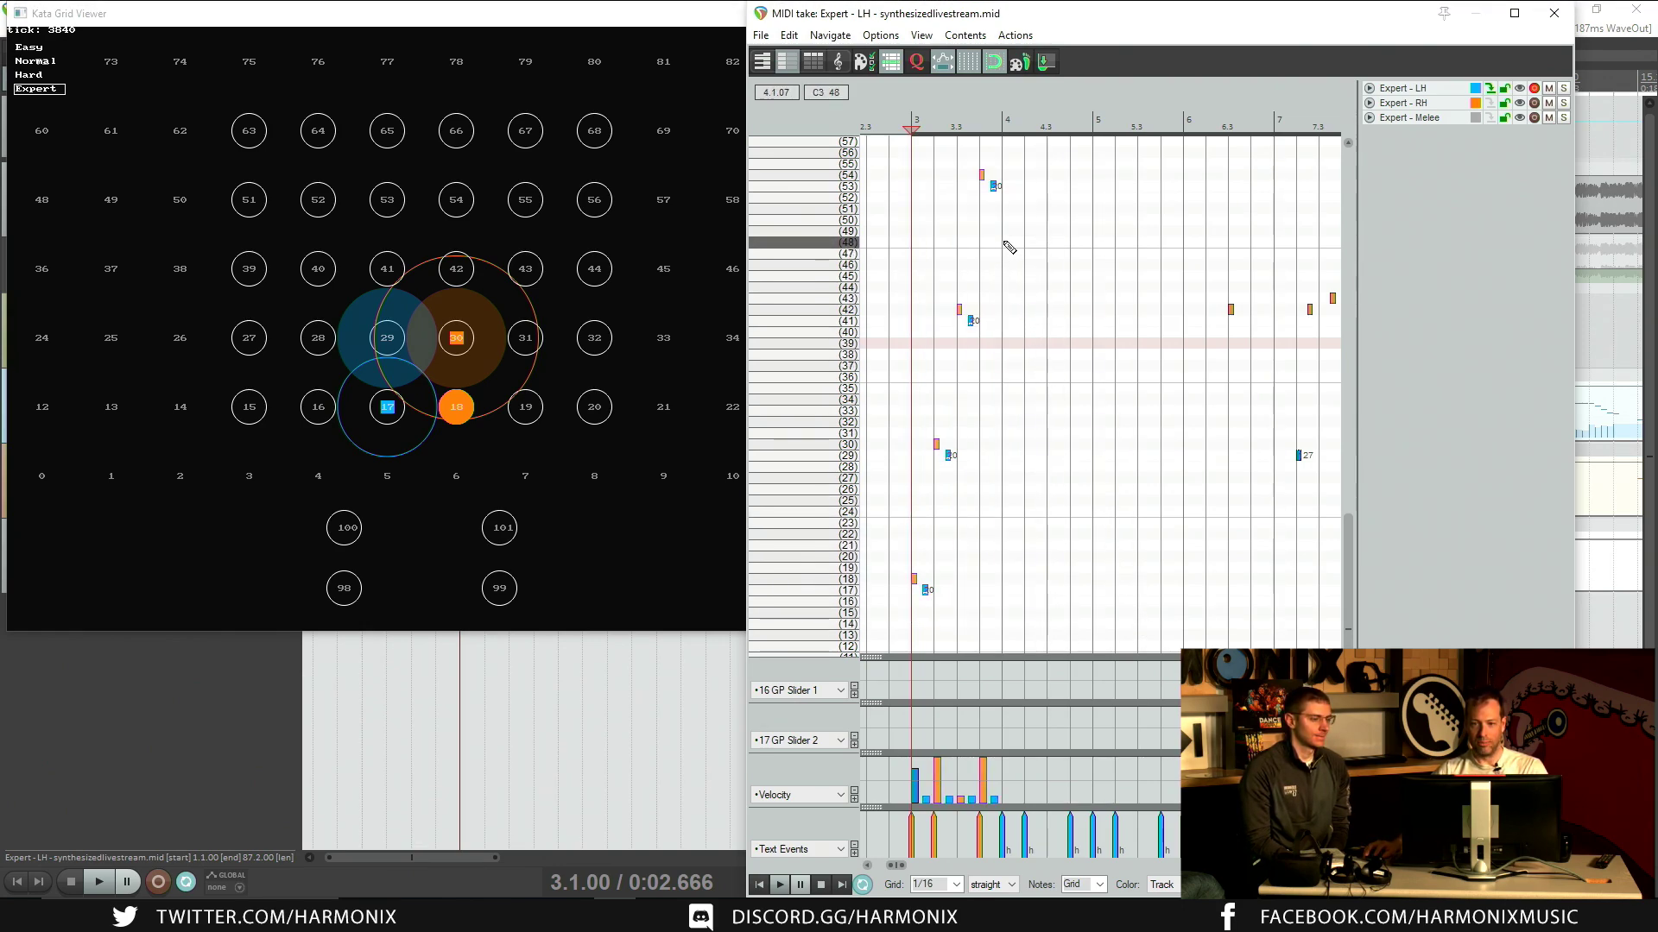
key(Page_Down)
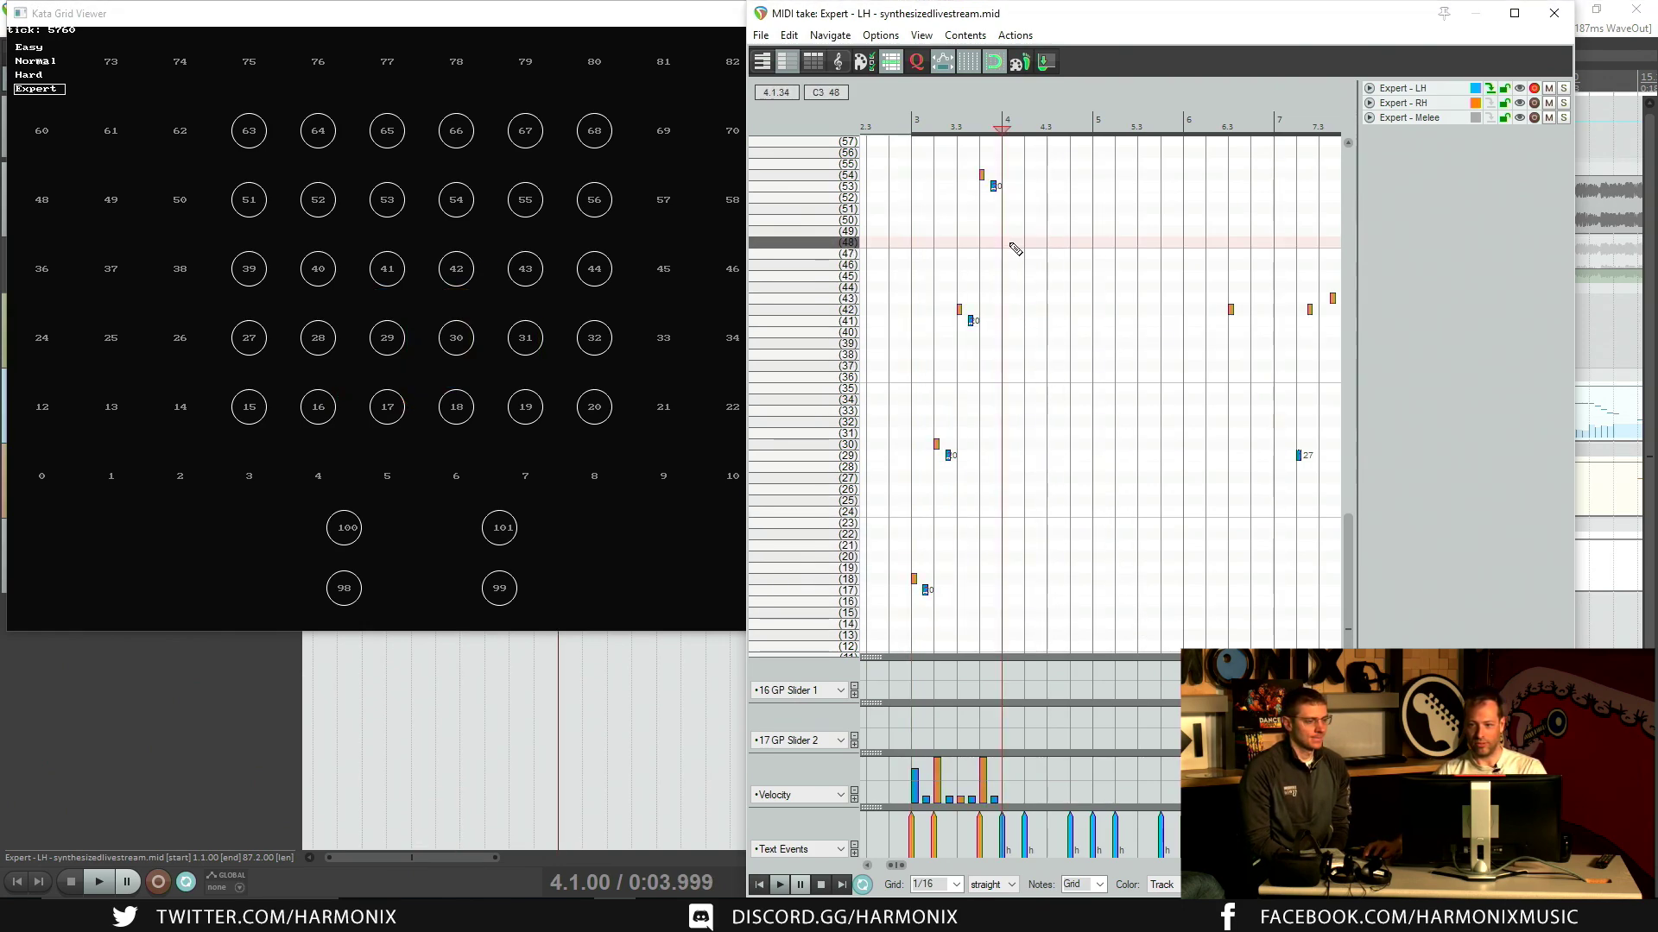
Step: Delete the lone right-hand note on pitch 42 in measure 6 and check the higher pitches for other notes
drag(1173, 222, 1267, 368)
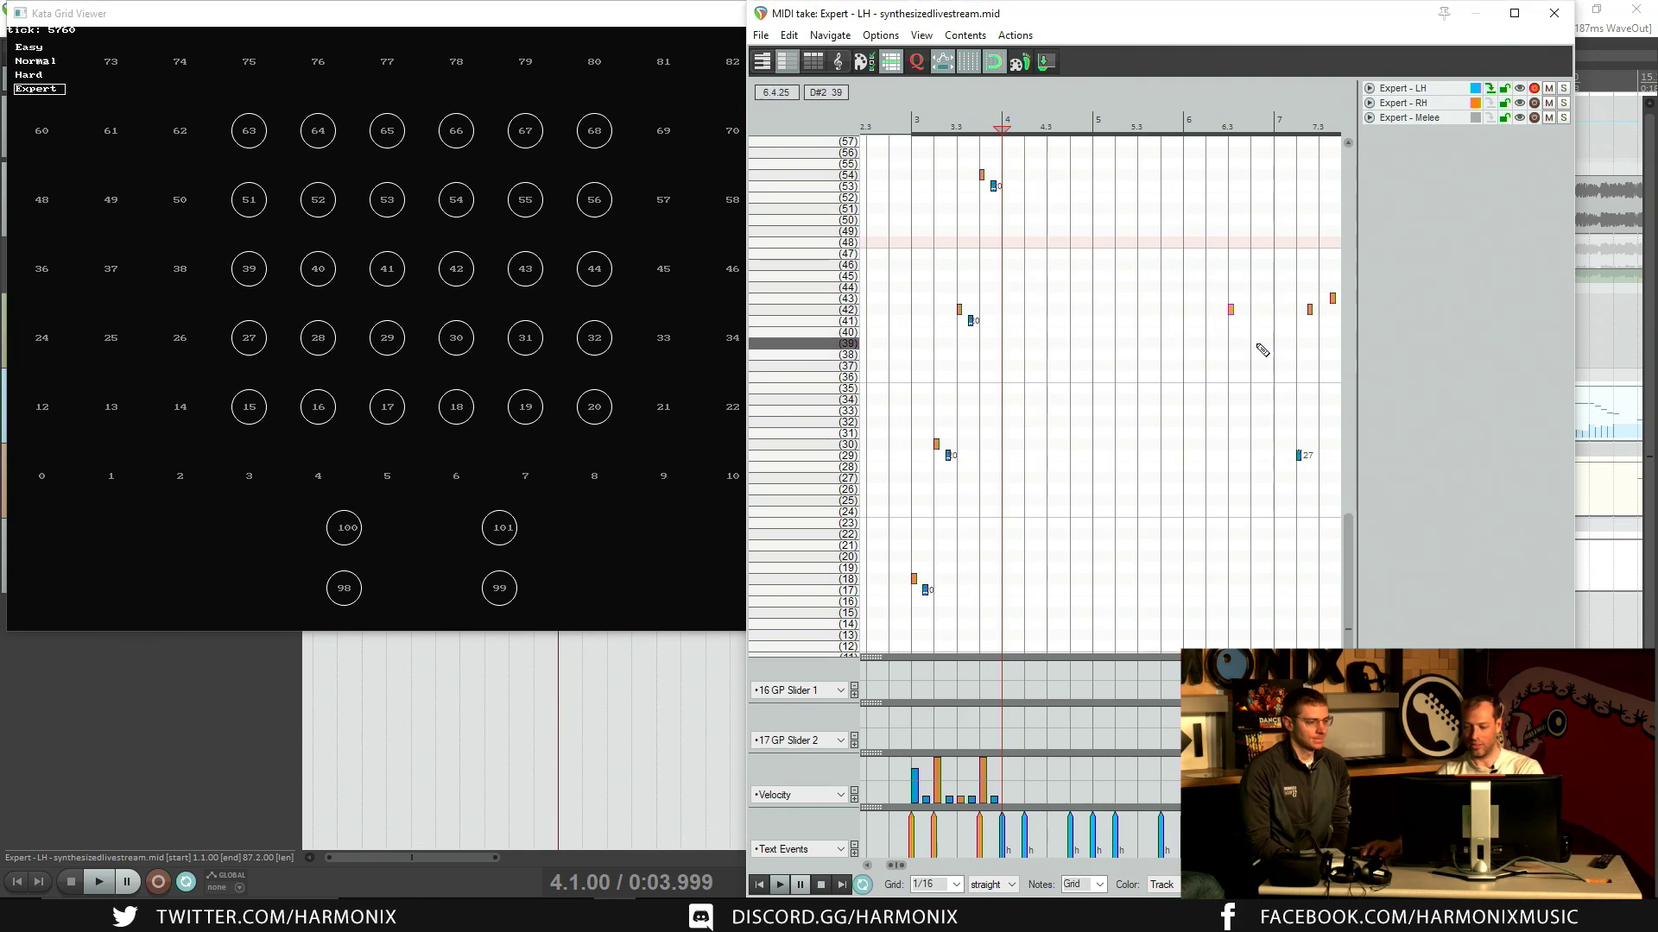
key(Delete)
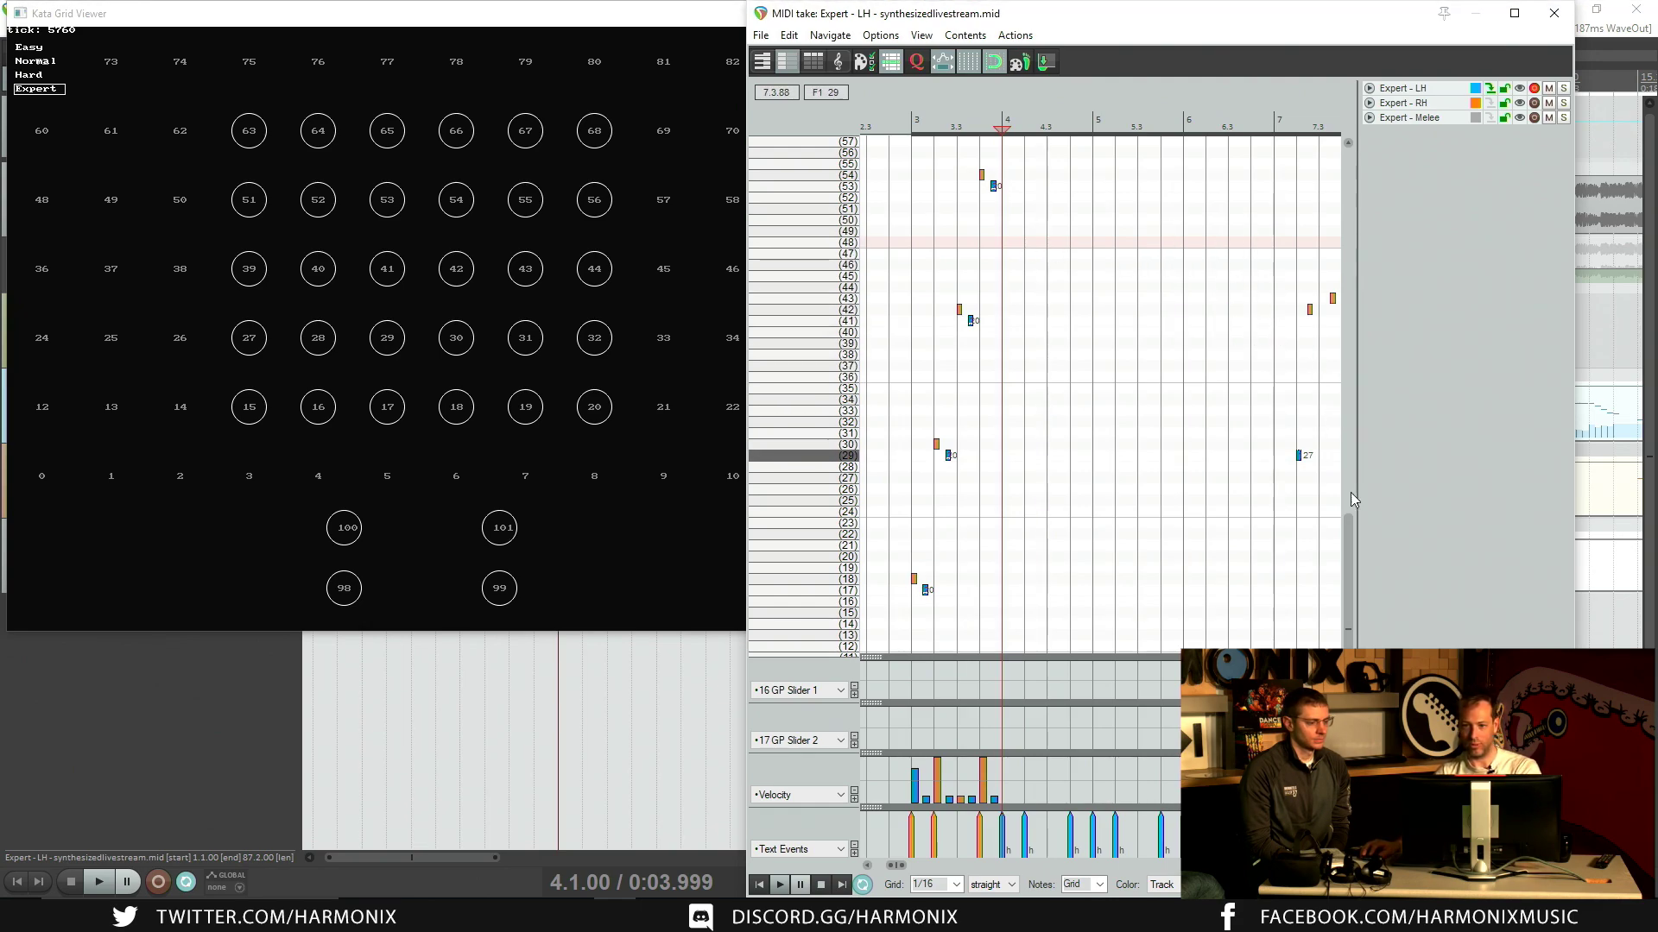
scroll(1340, 516, up, 8)
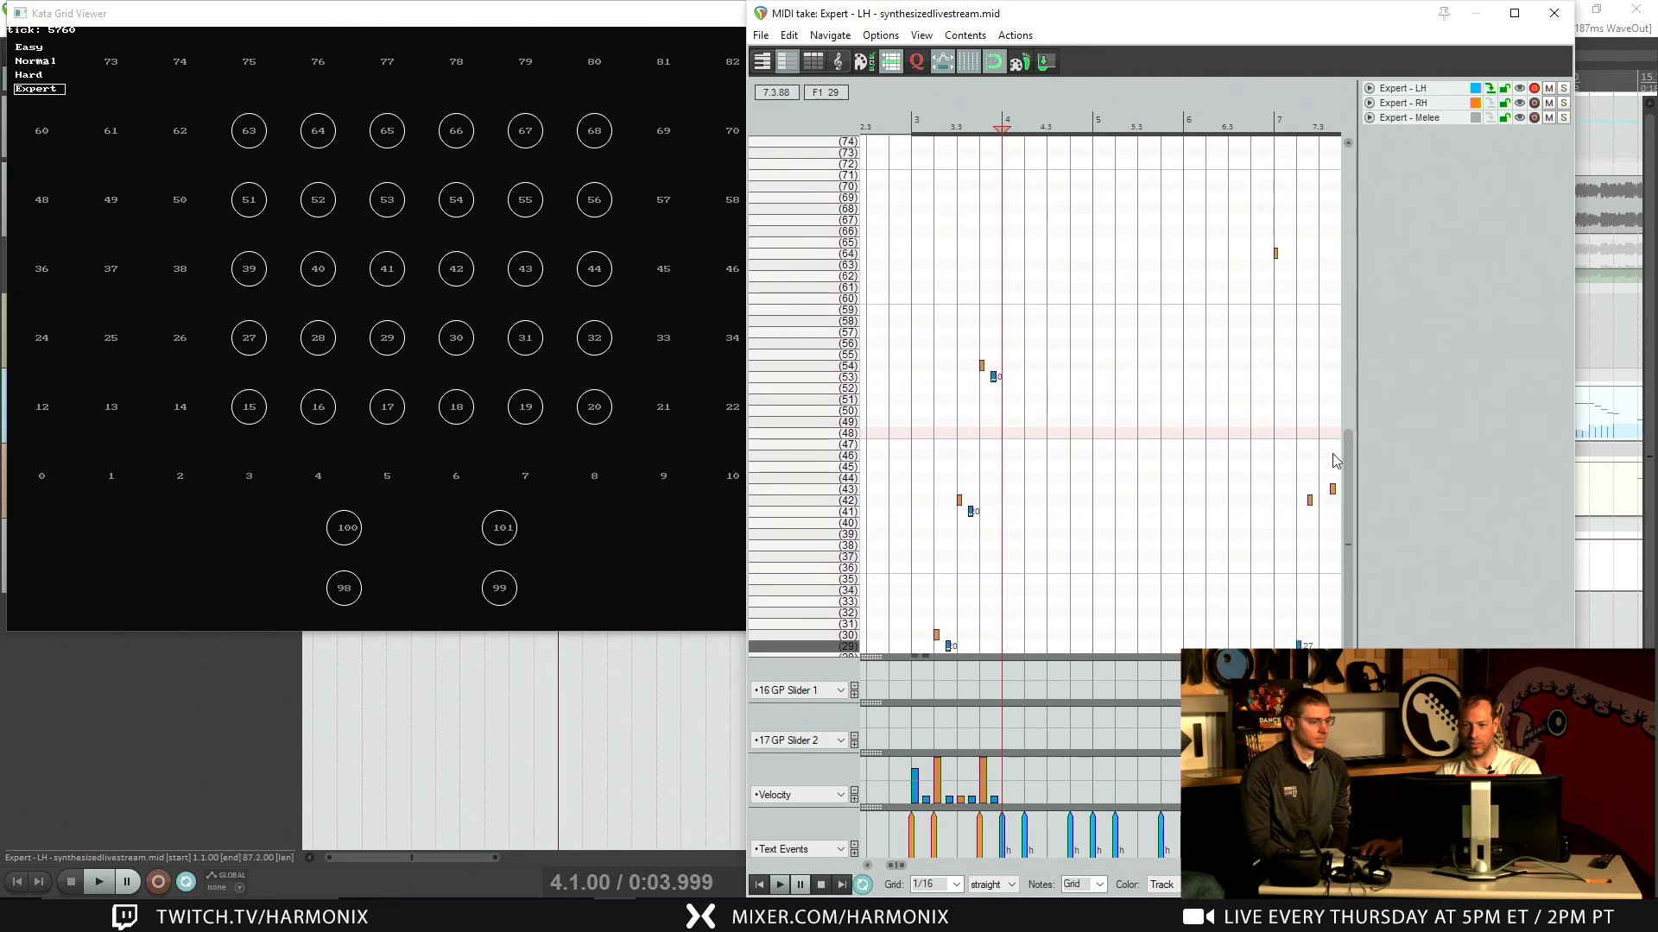
scroll(1340, 524, down, 8)
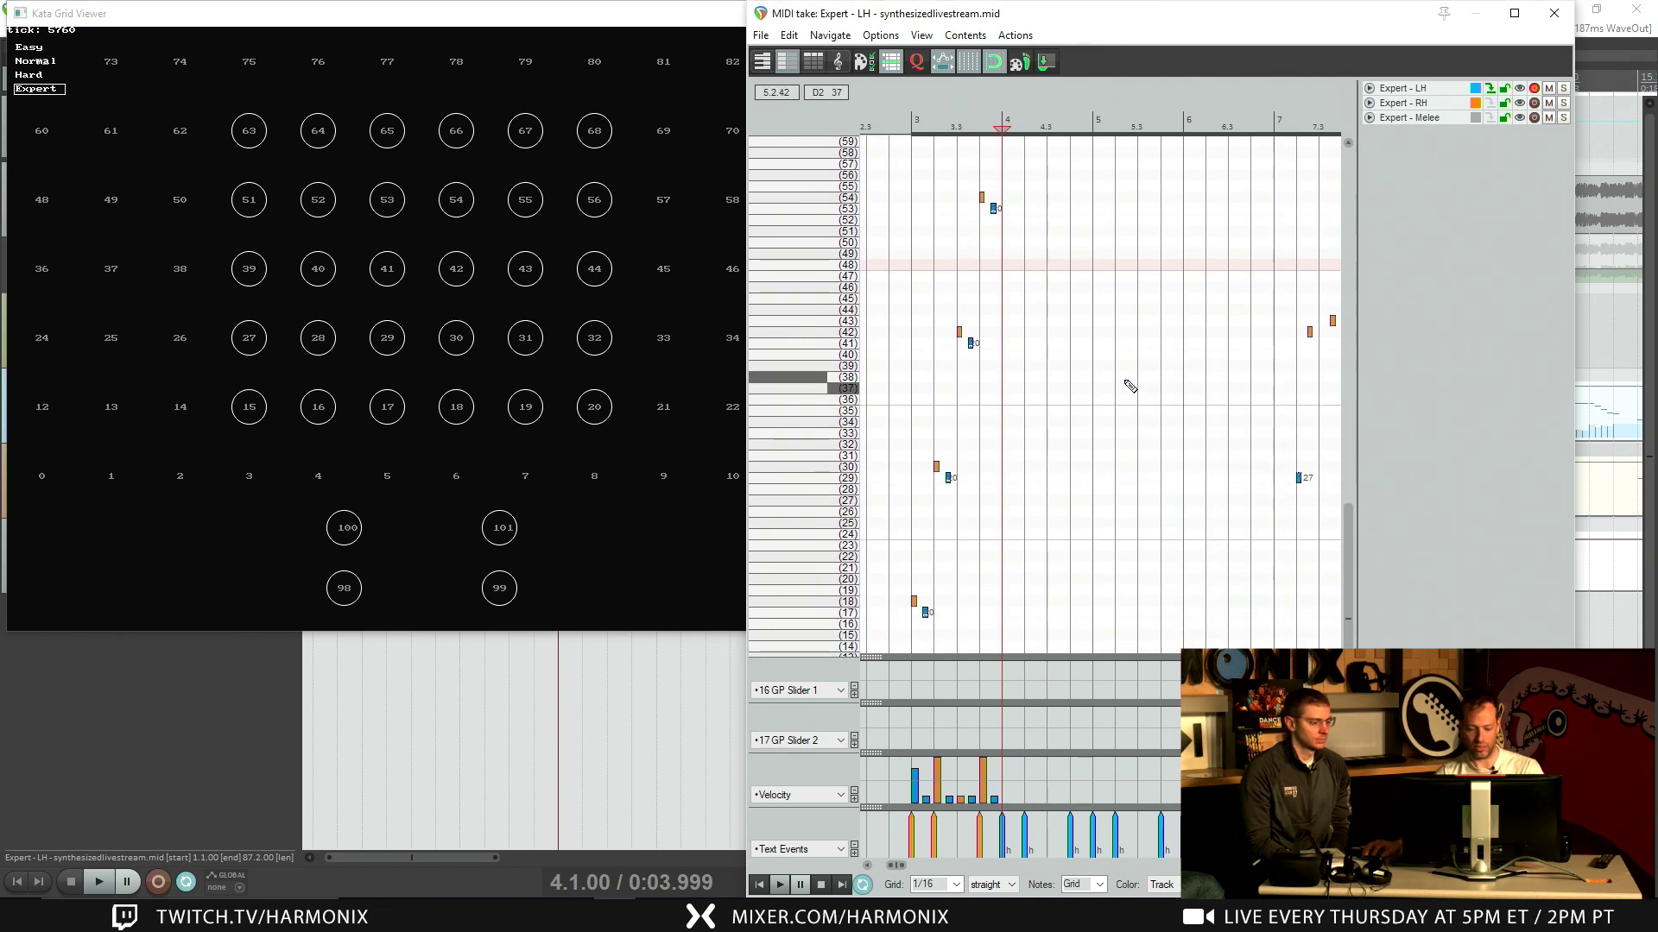
Step: Paste the copied pattern into measures 4, 5 and 6, and return the edit cursor to the start of measure 4
key(ctrl+v)
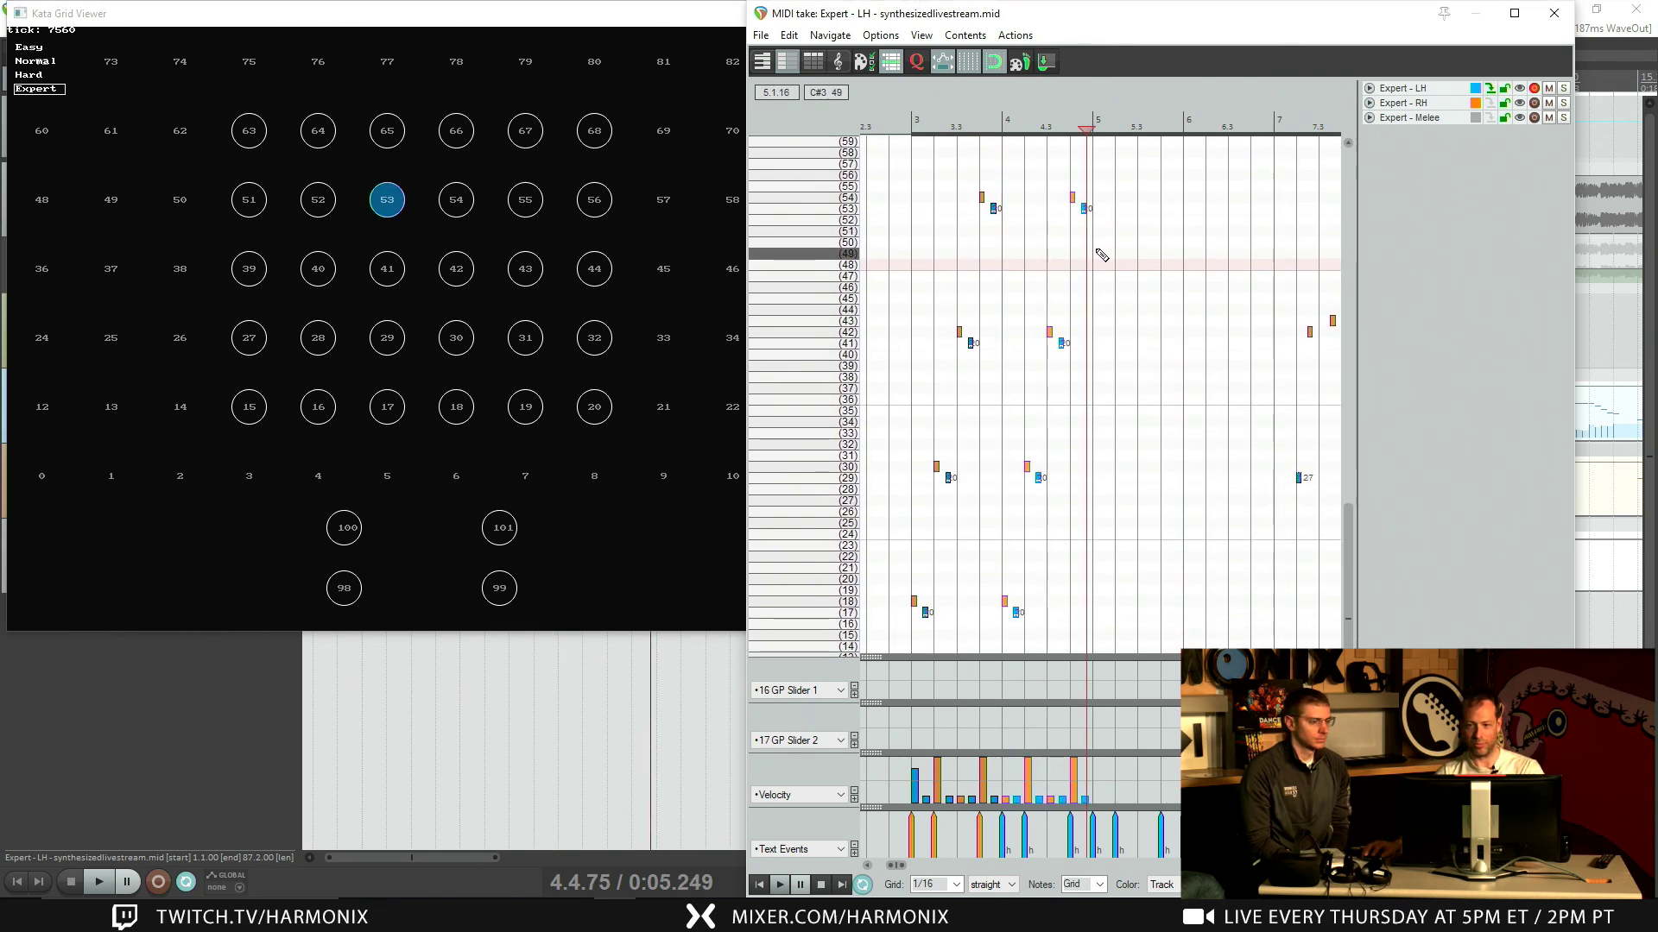
key(ctrl+v)
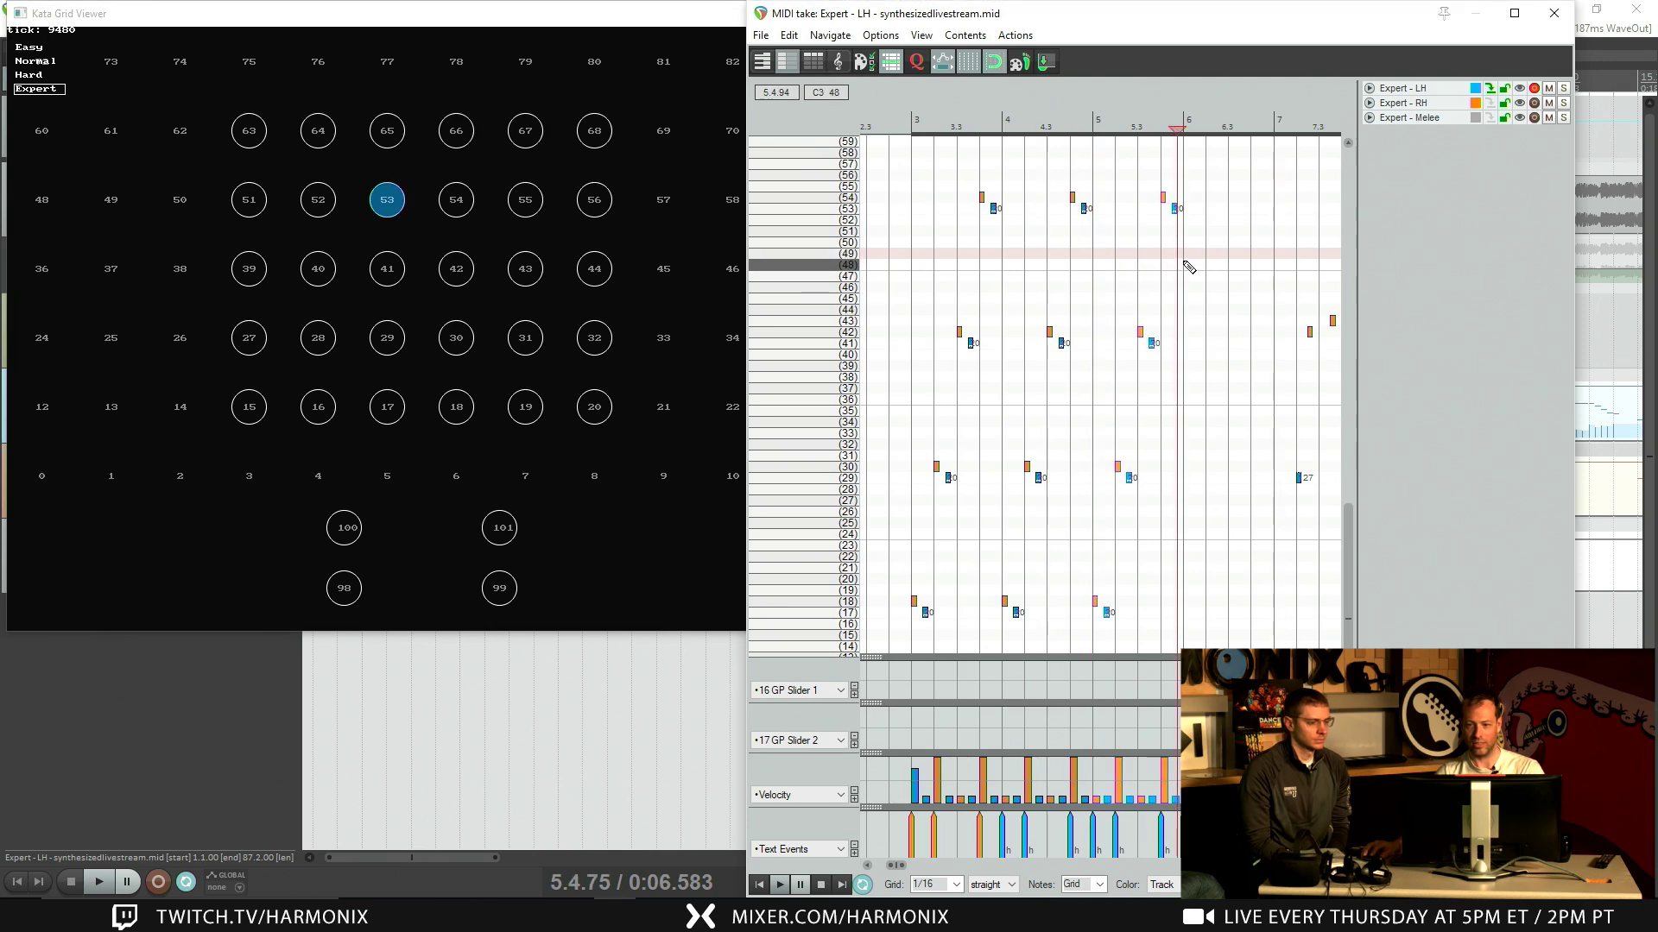
key(ctrl+v)
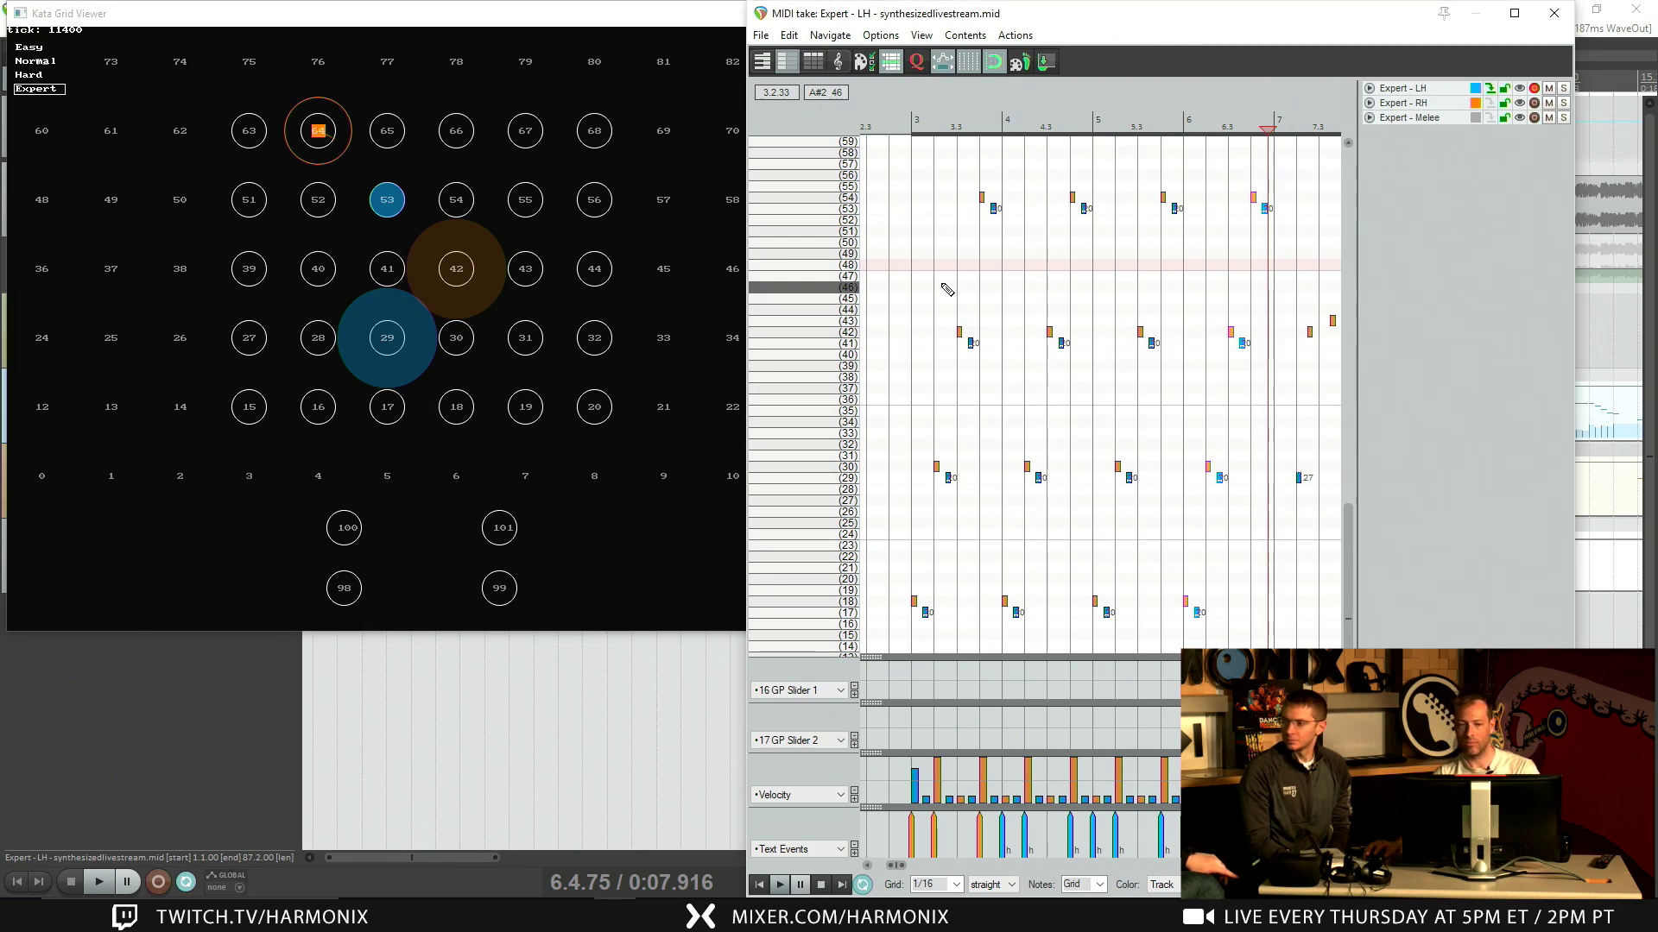
click(1006, 270)
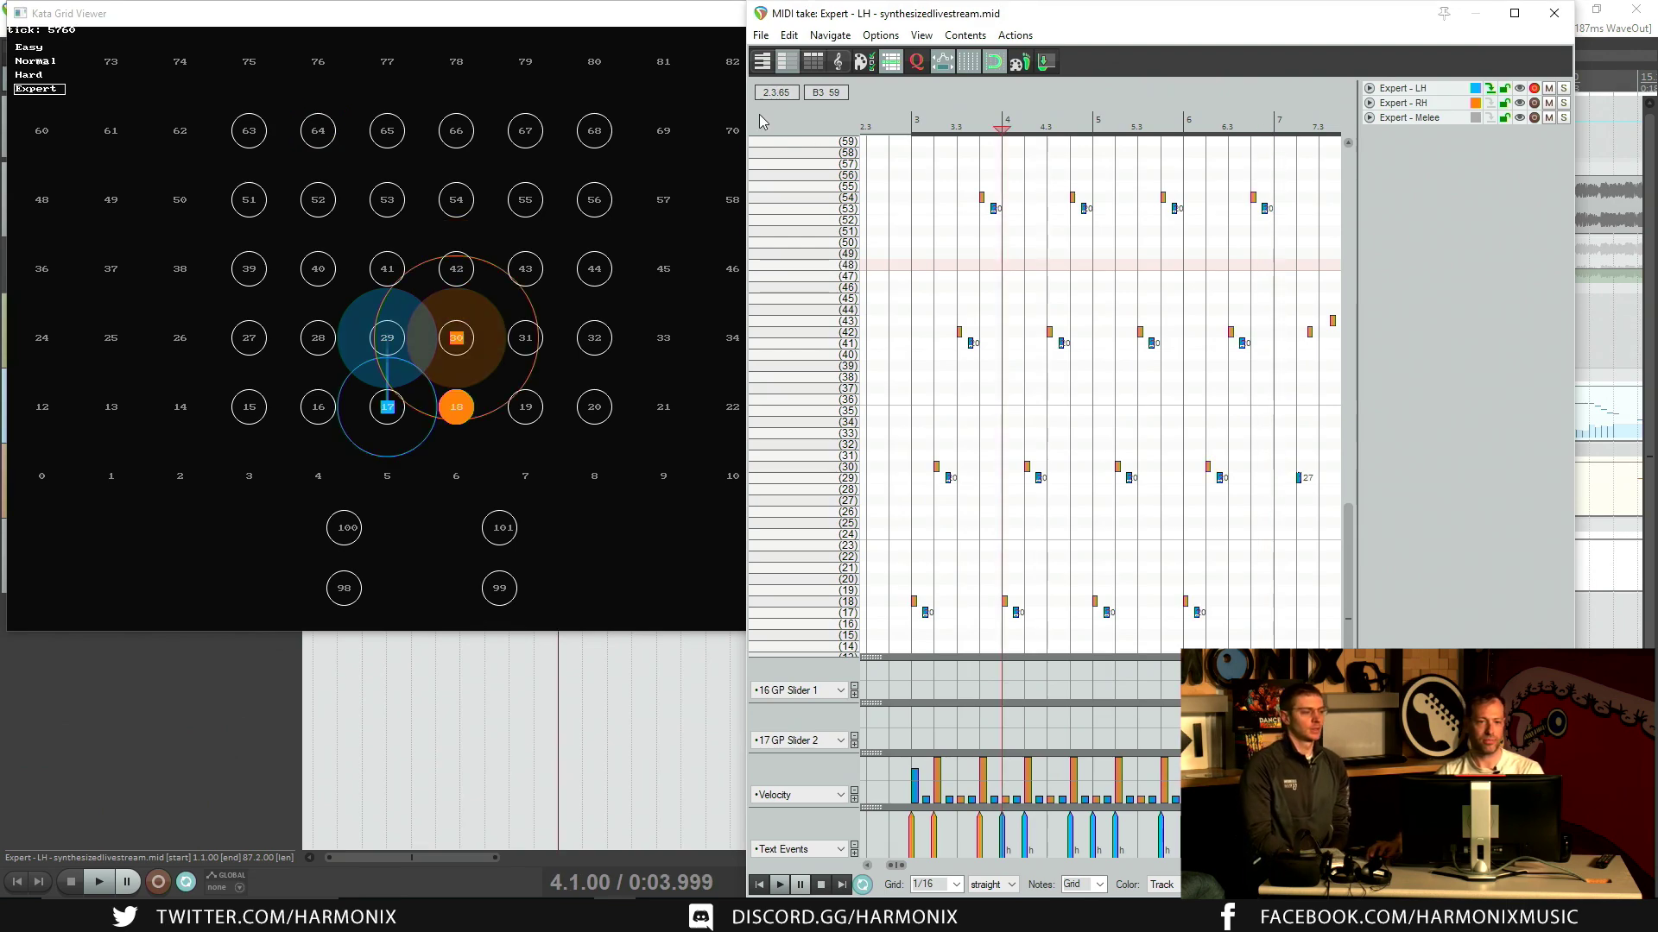
Step: Save the project and export it entirely as a multitrack MIDI file, overwriting synthesizedlivestream_edit.mid in the community_maps\maps folder
drag(603, 16, 752, 154)
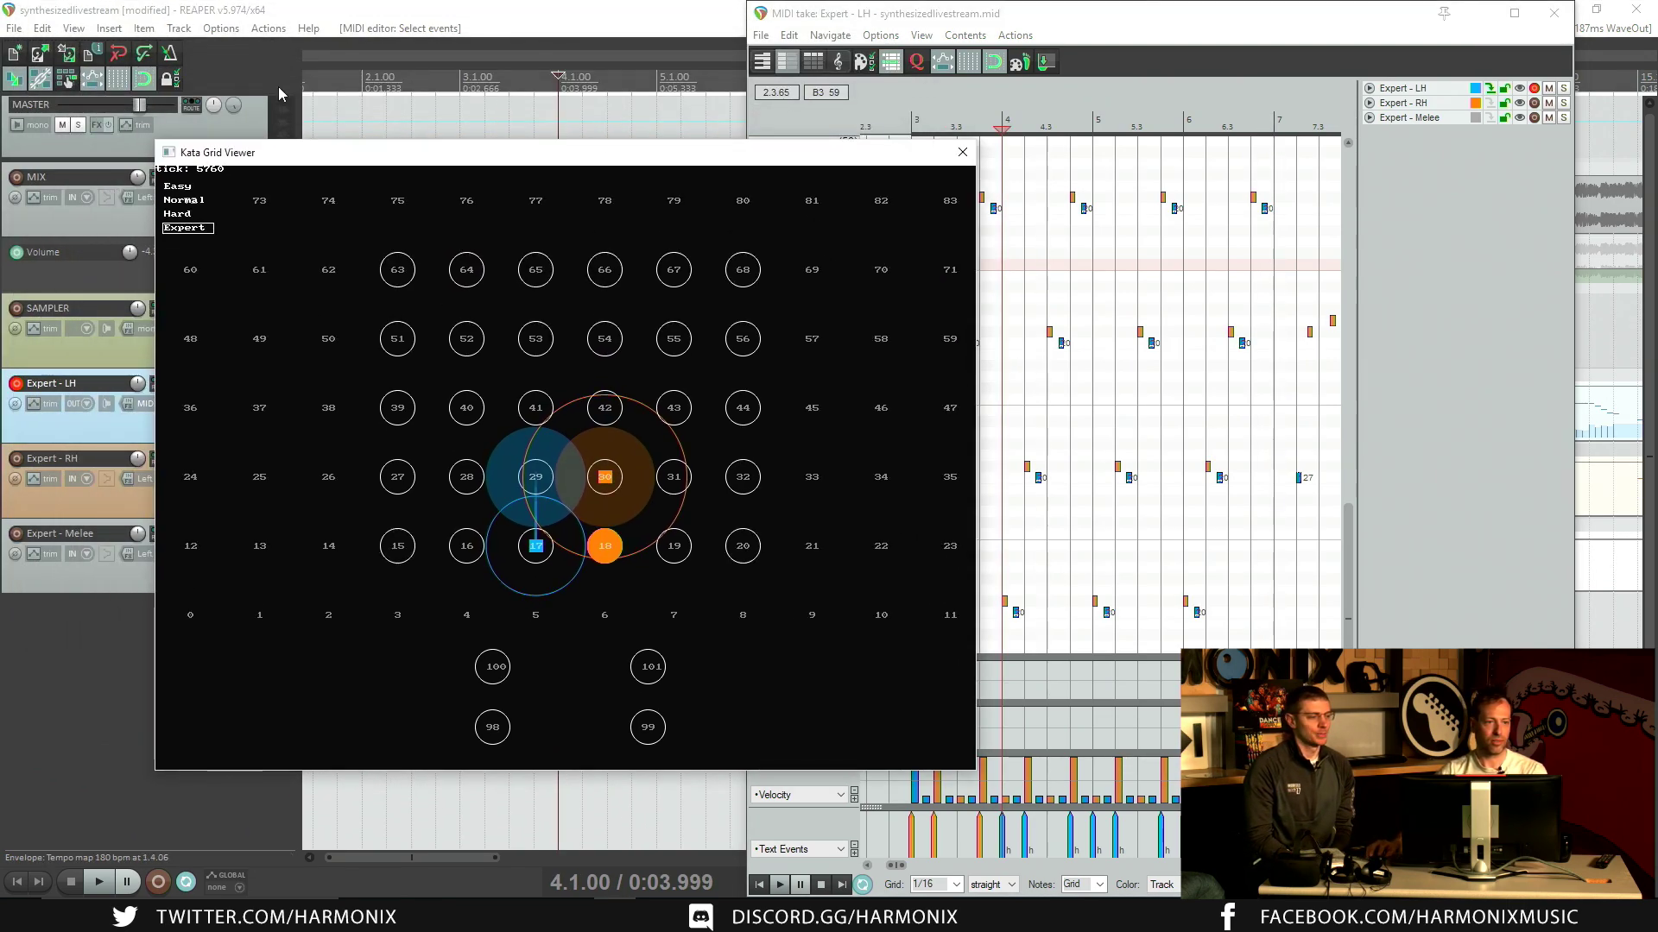
click(15, 28)
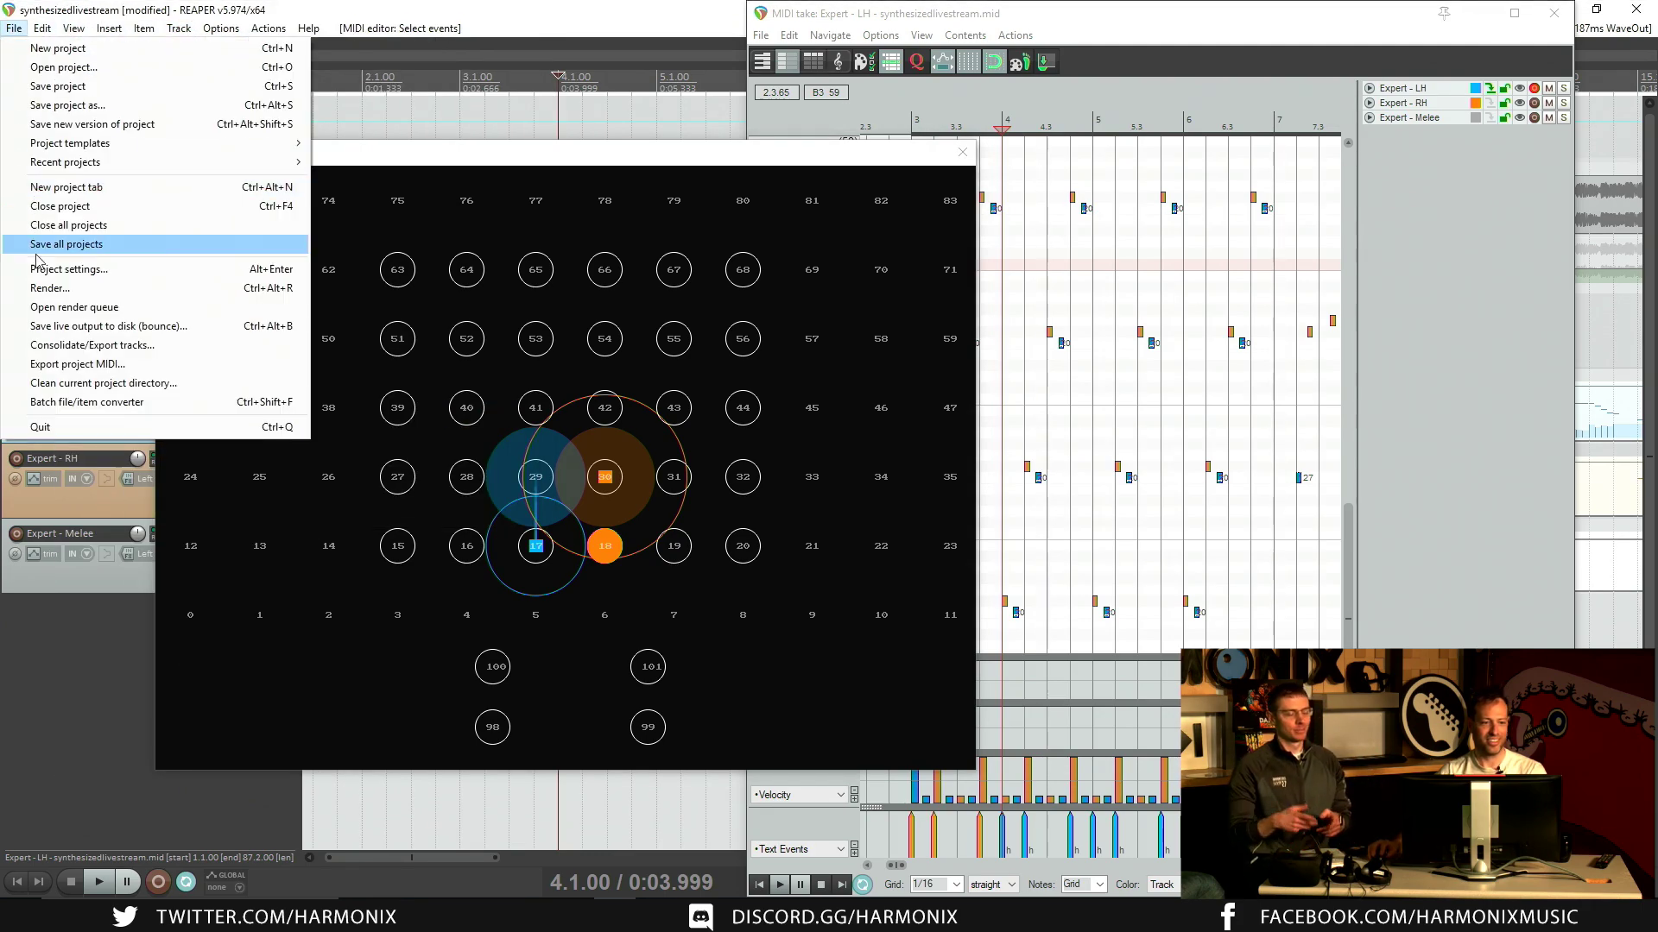
click(61, 363)
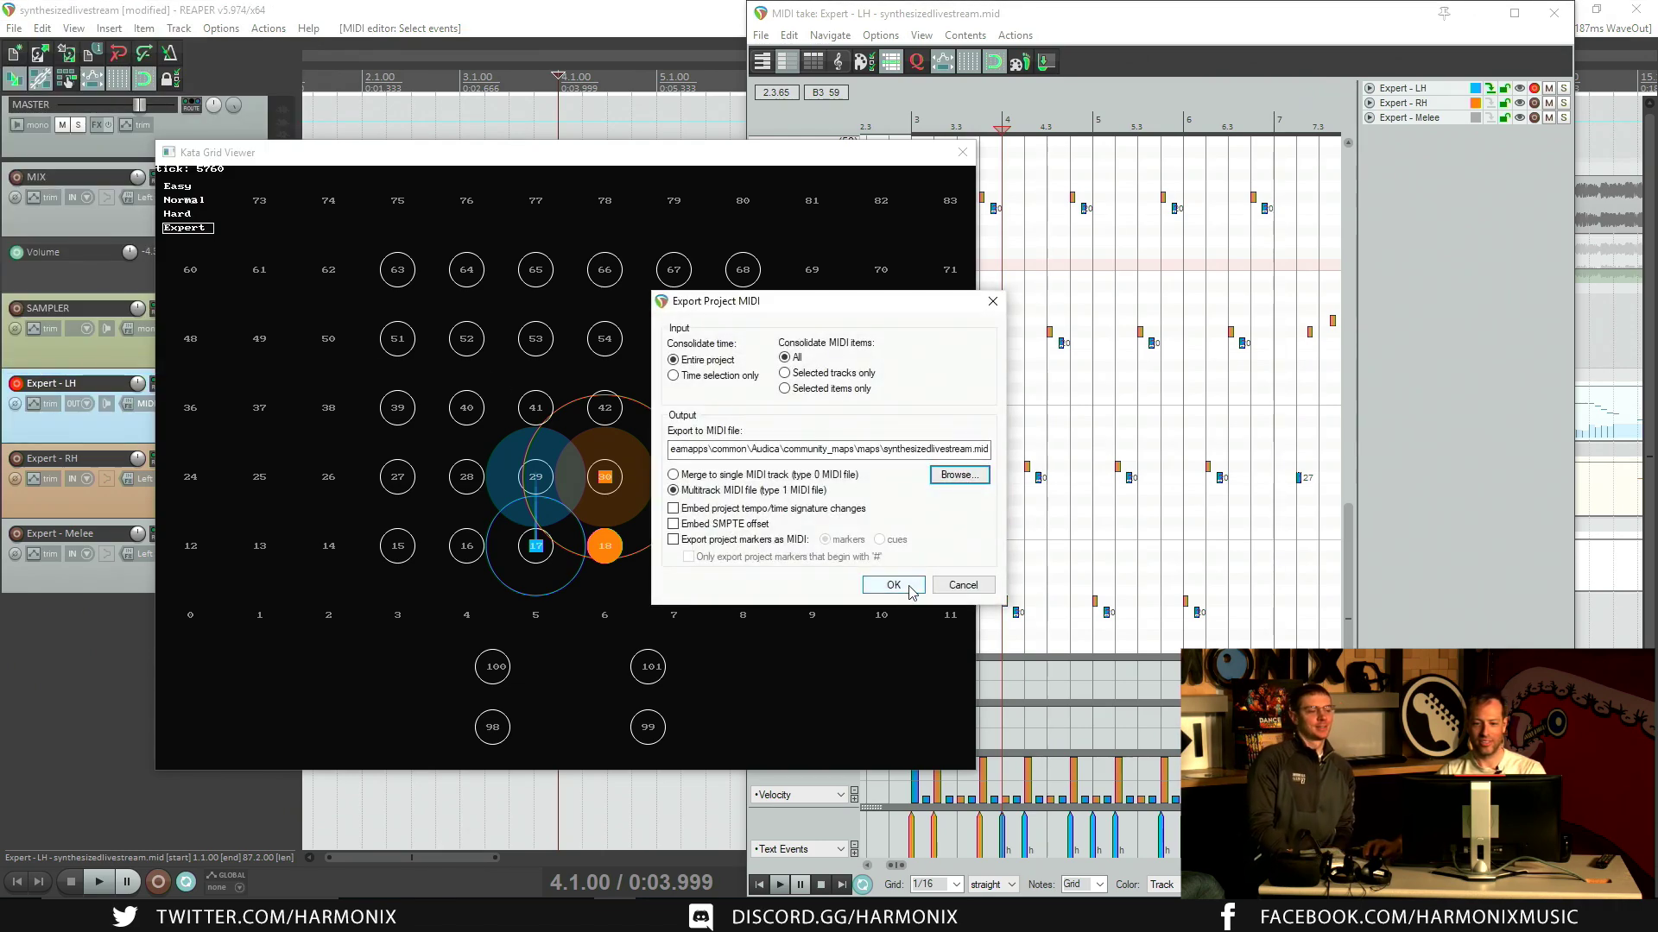
click(954, 475)
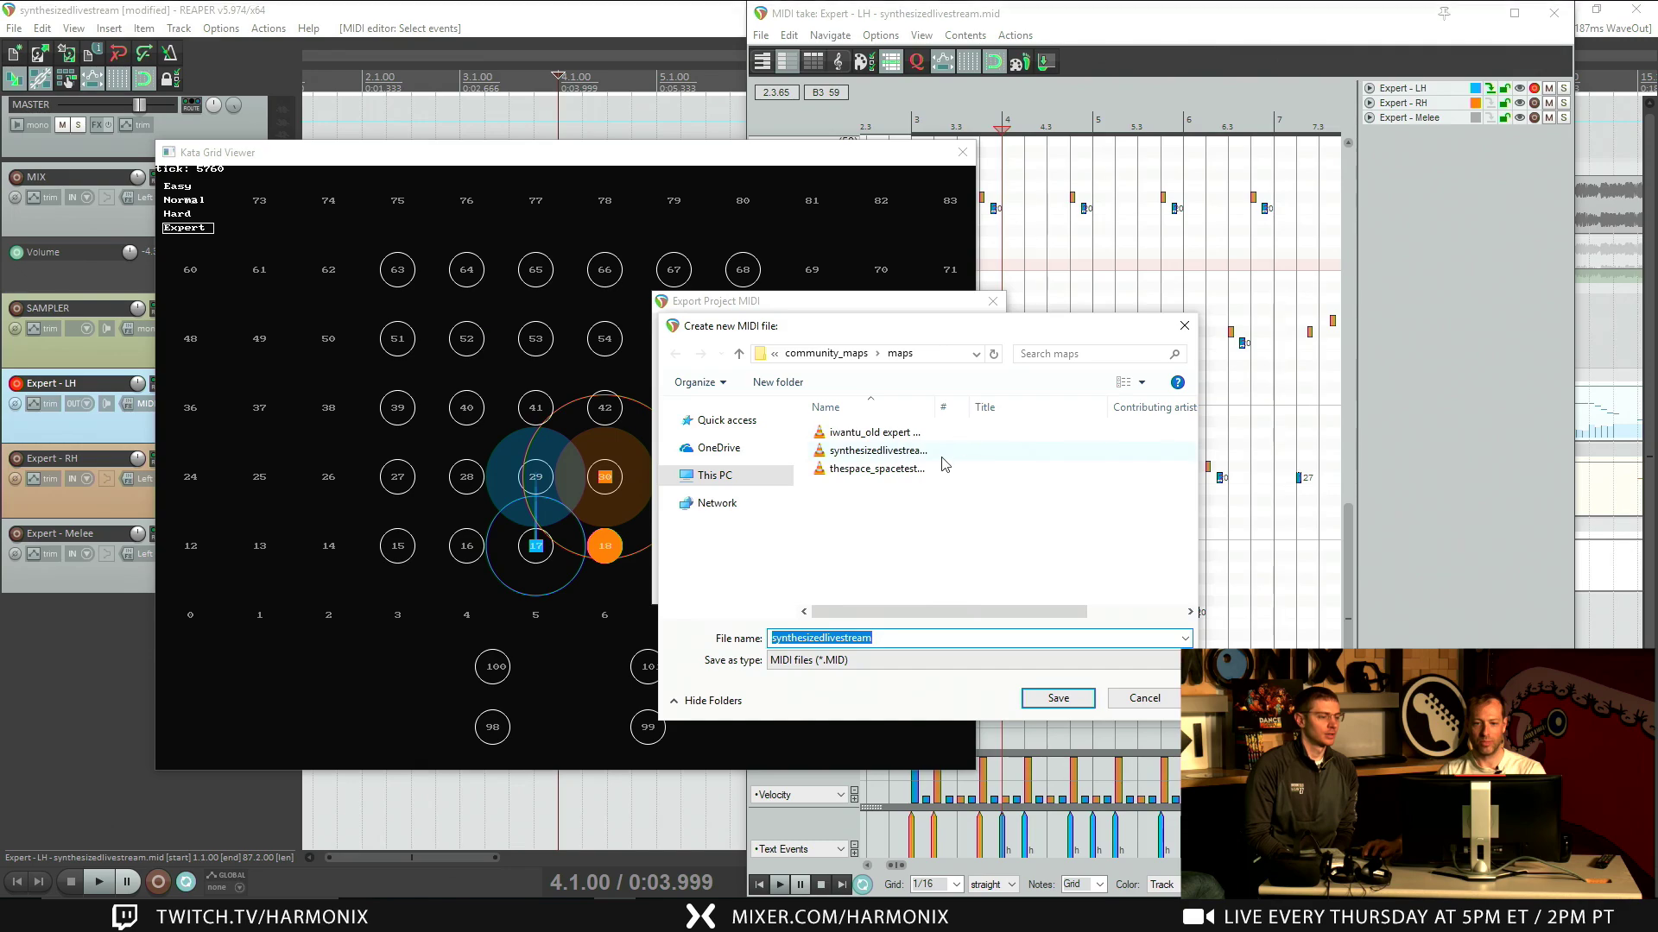
drag(935, 411, 1002, 413)
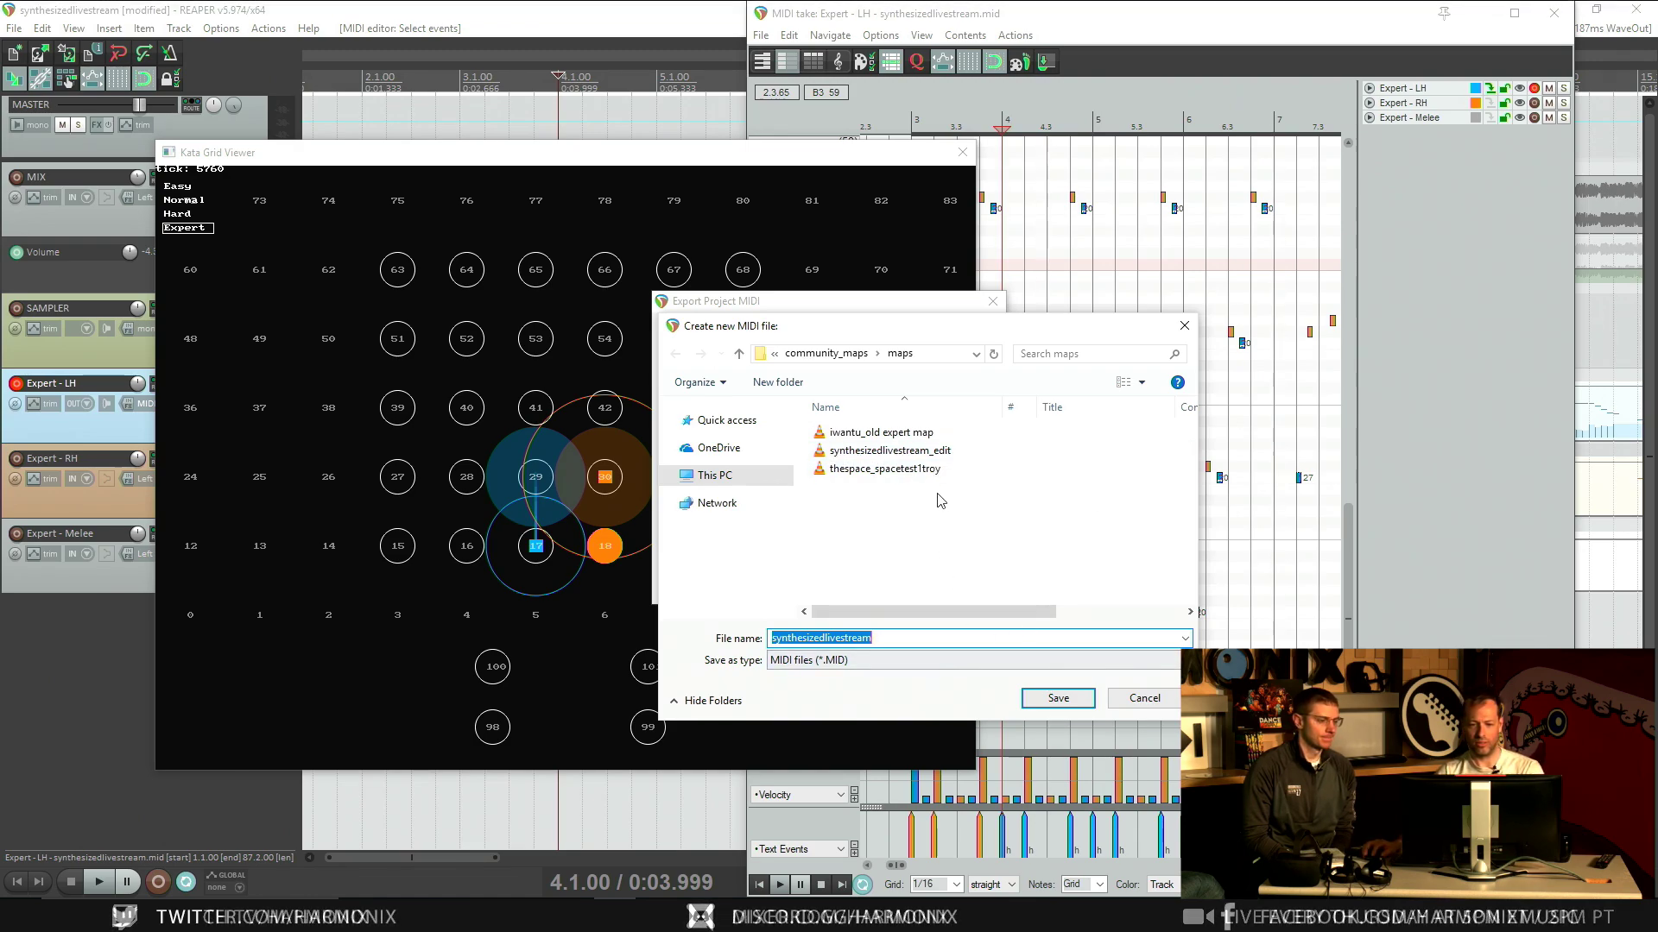
double_click(933, 452)
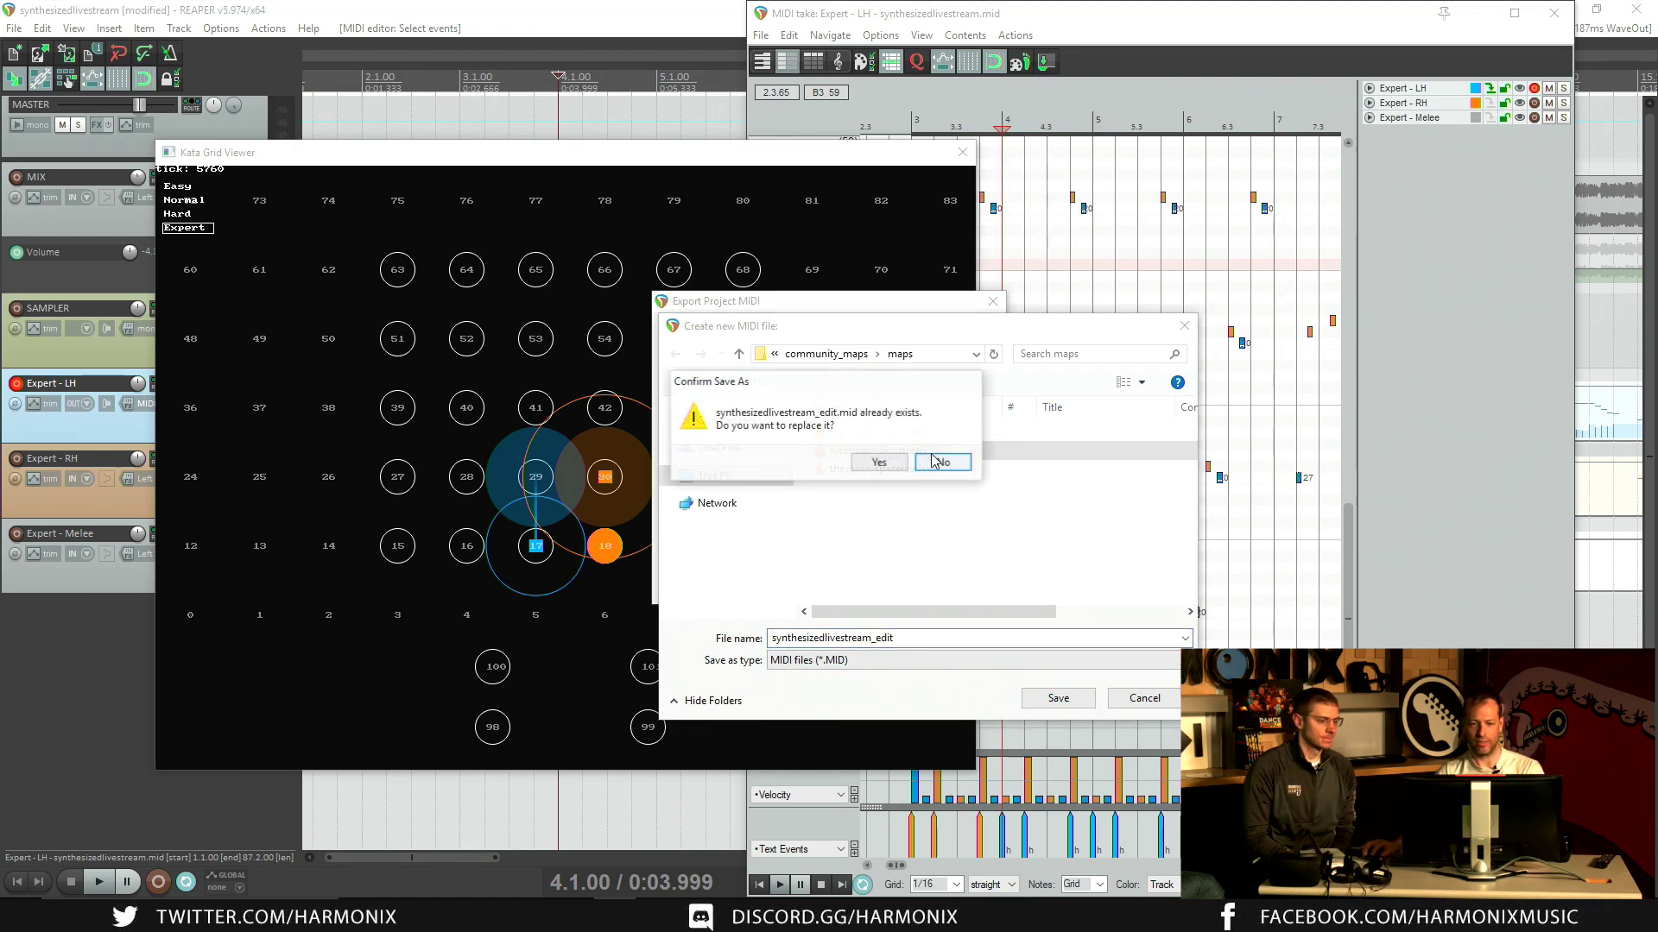
click(879, 463)
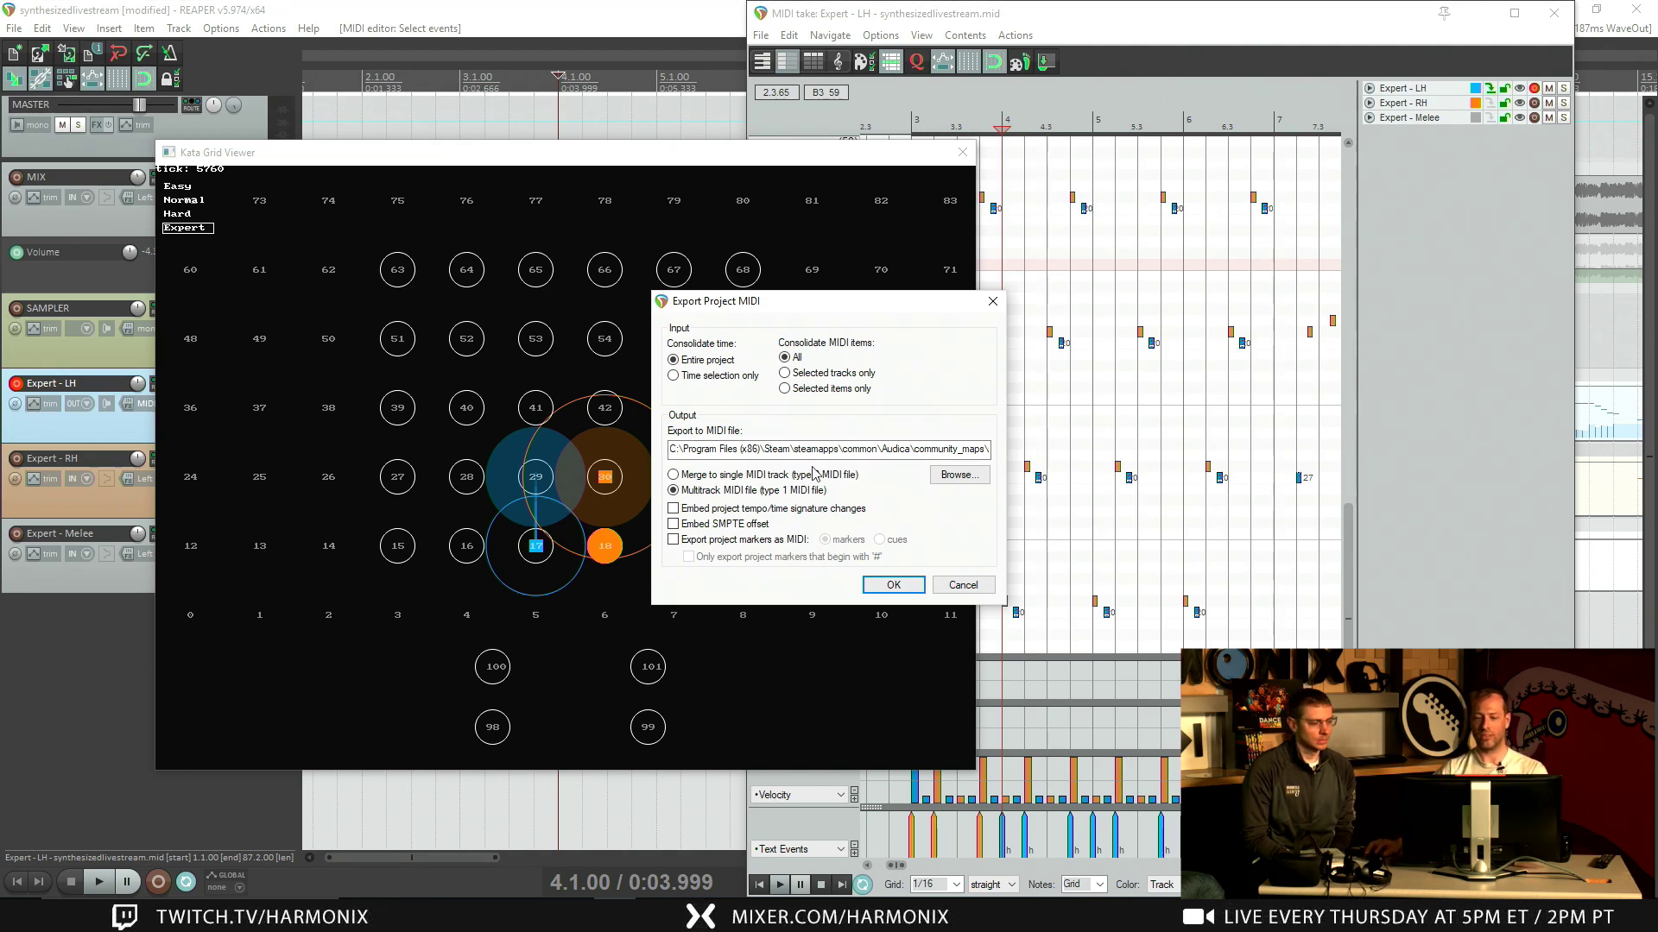
click(893, 585)
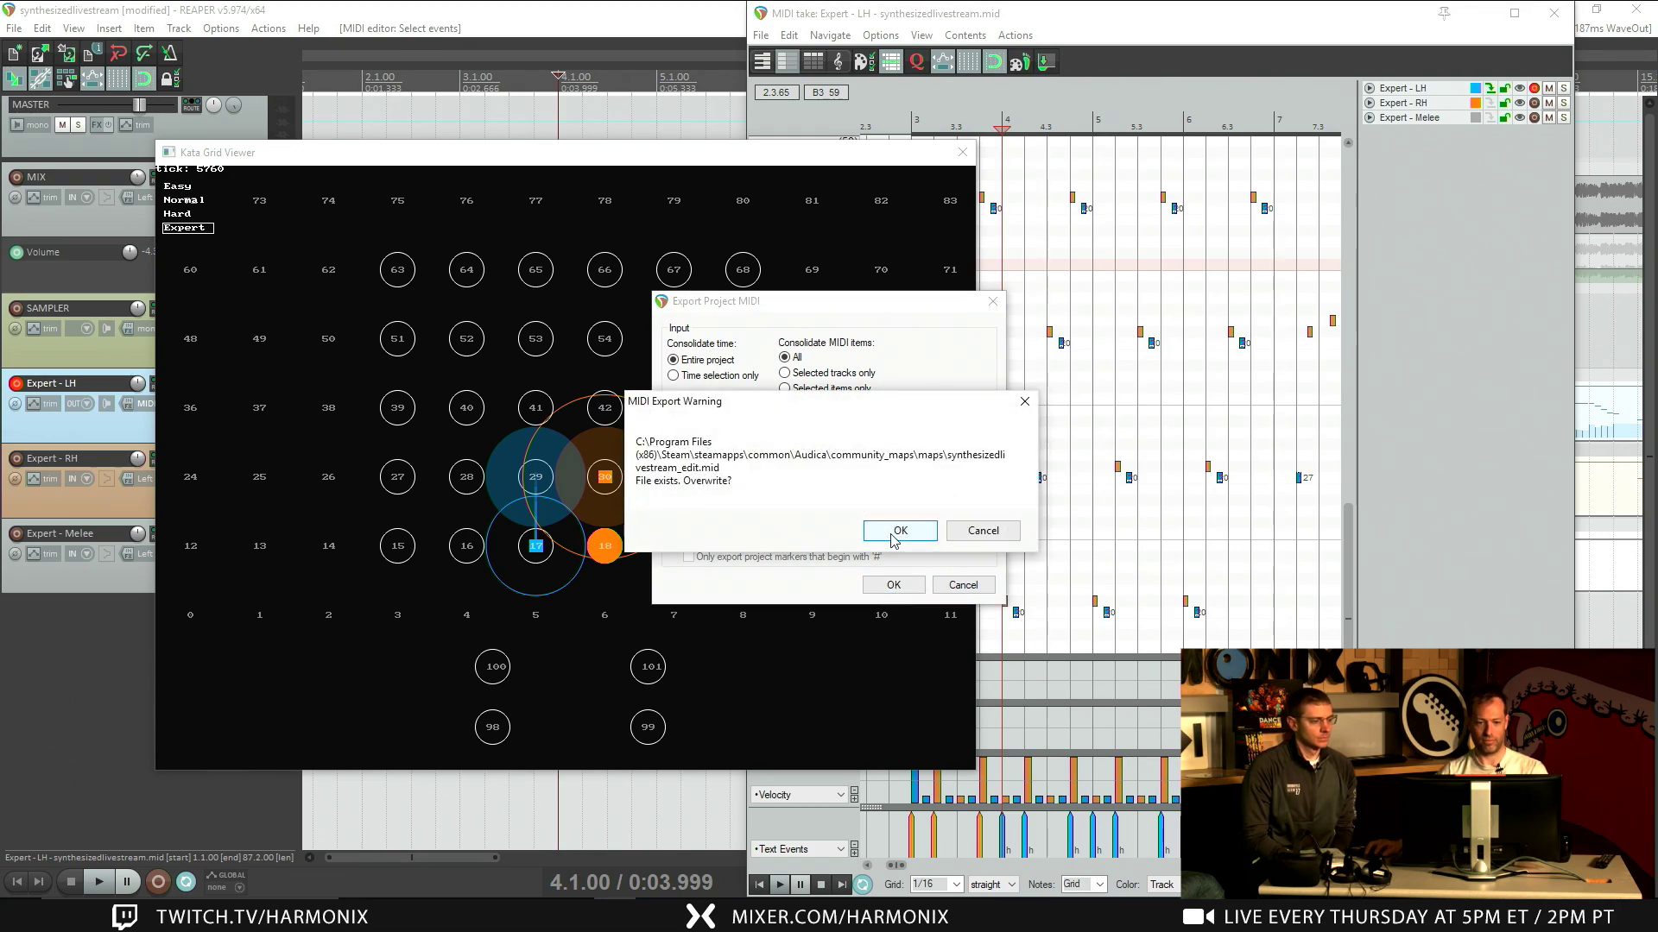
click(899, 531)
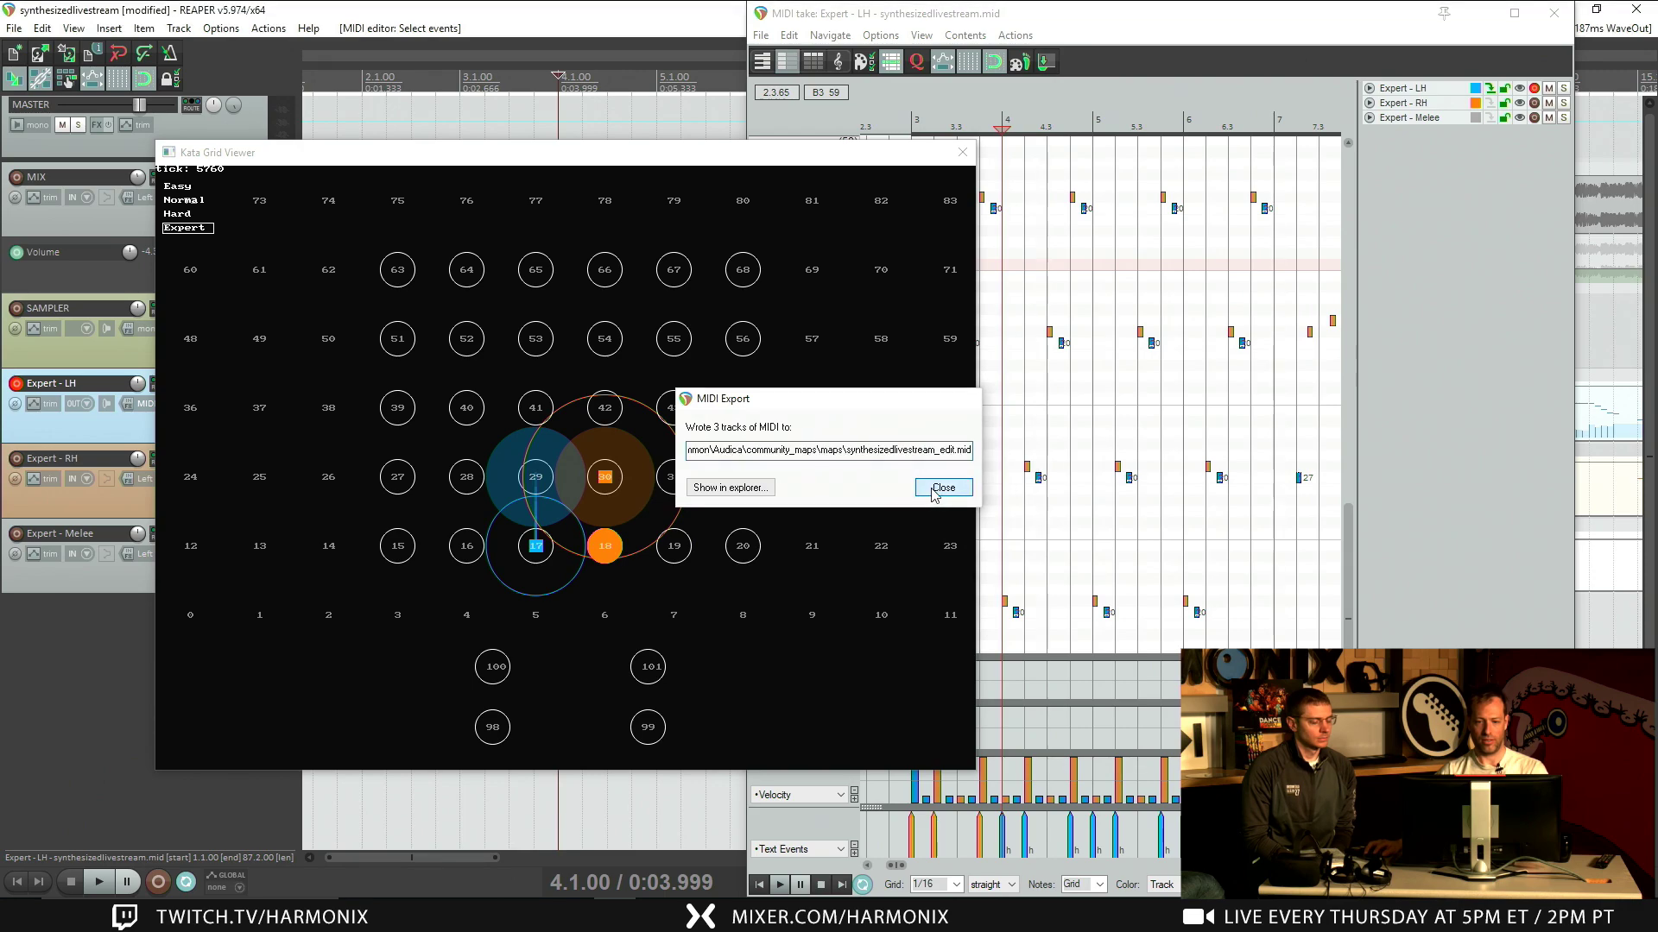
click(934, 490)
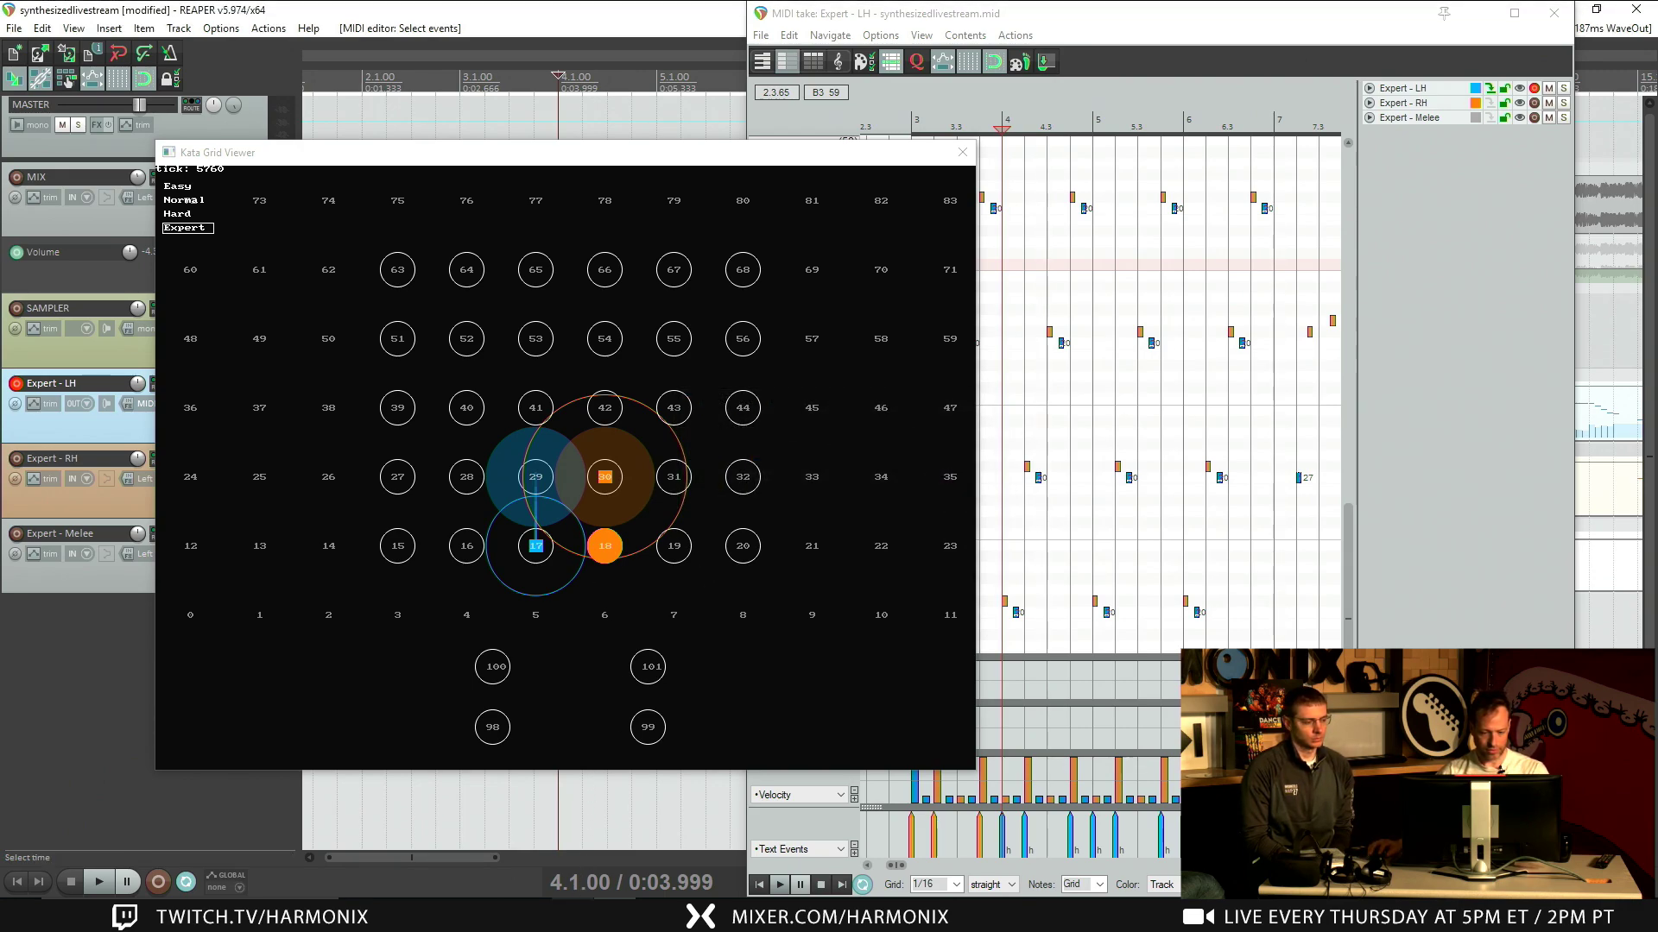
Step: Switch to Steam and launch Audica in Steam VR mode
click(574, 917)
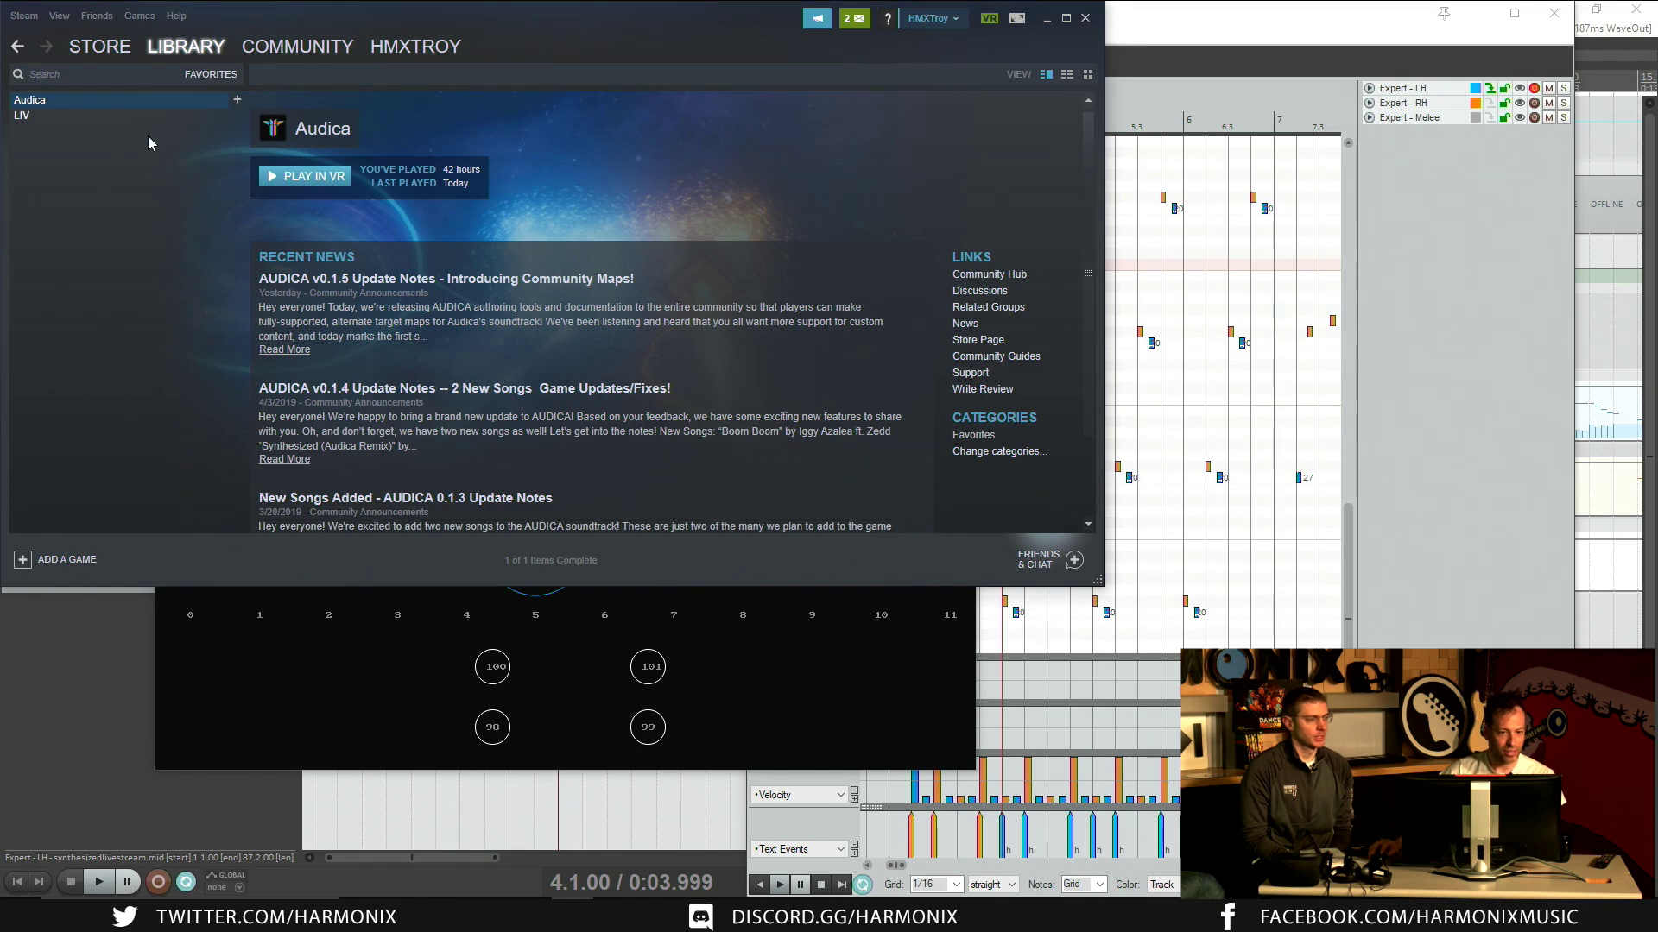
click(313, 177)
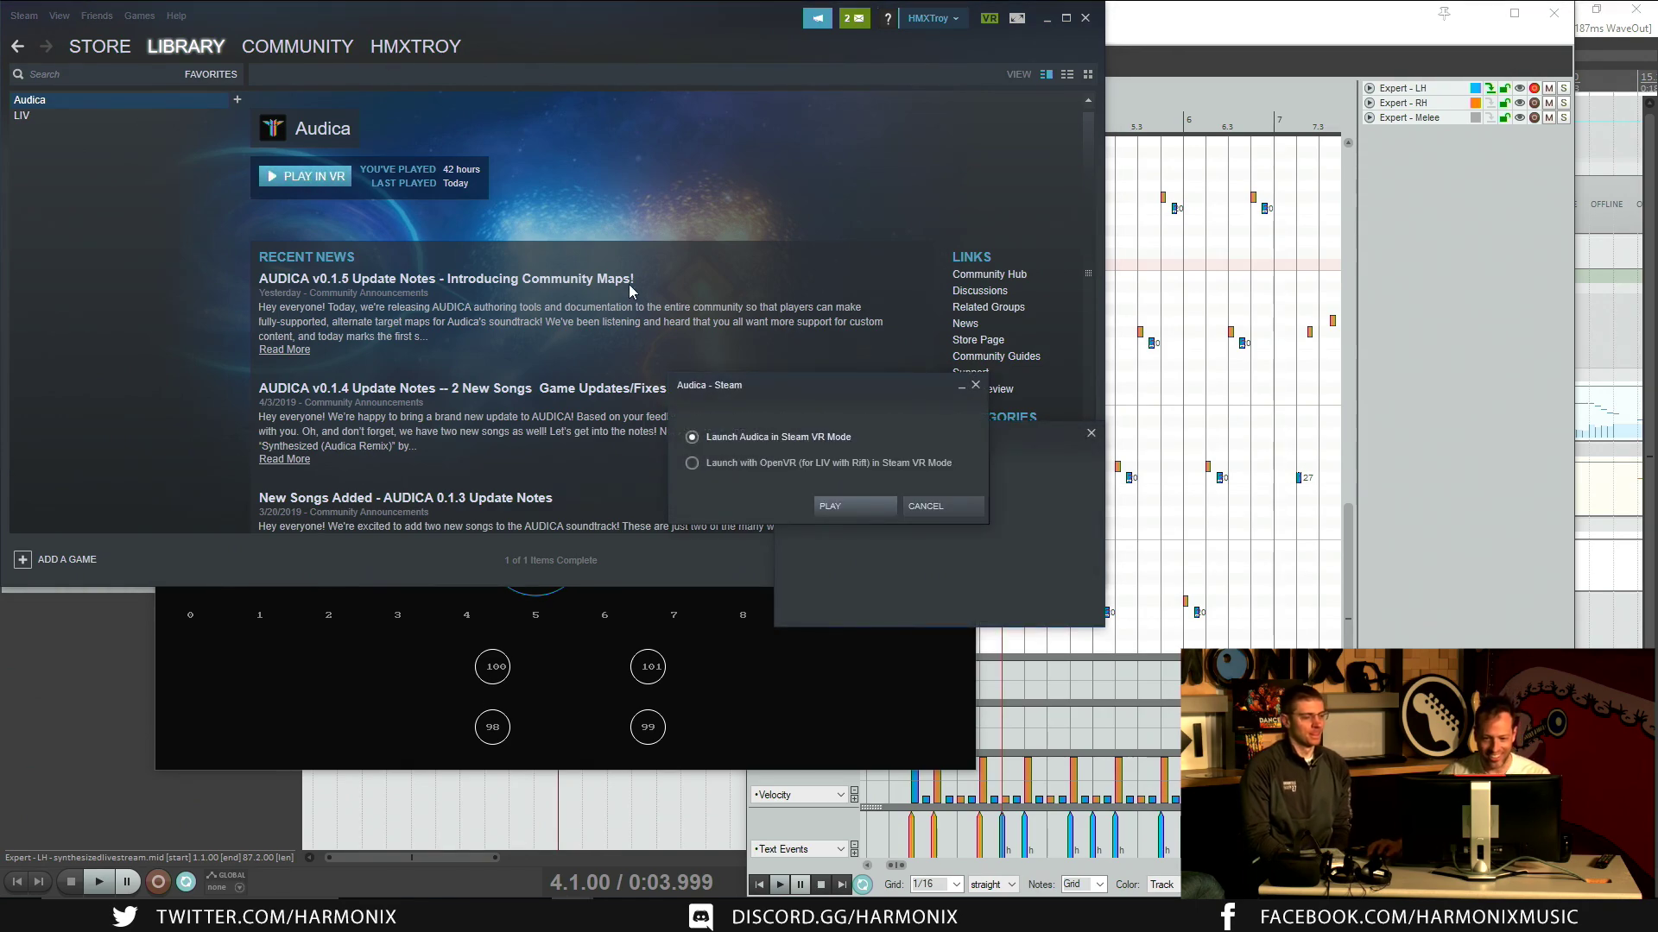
click(850, 506)
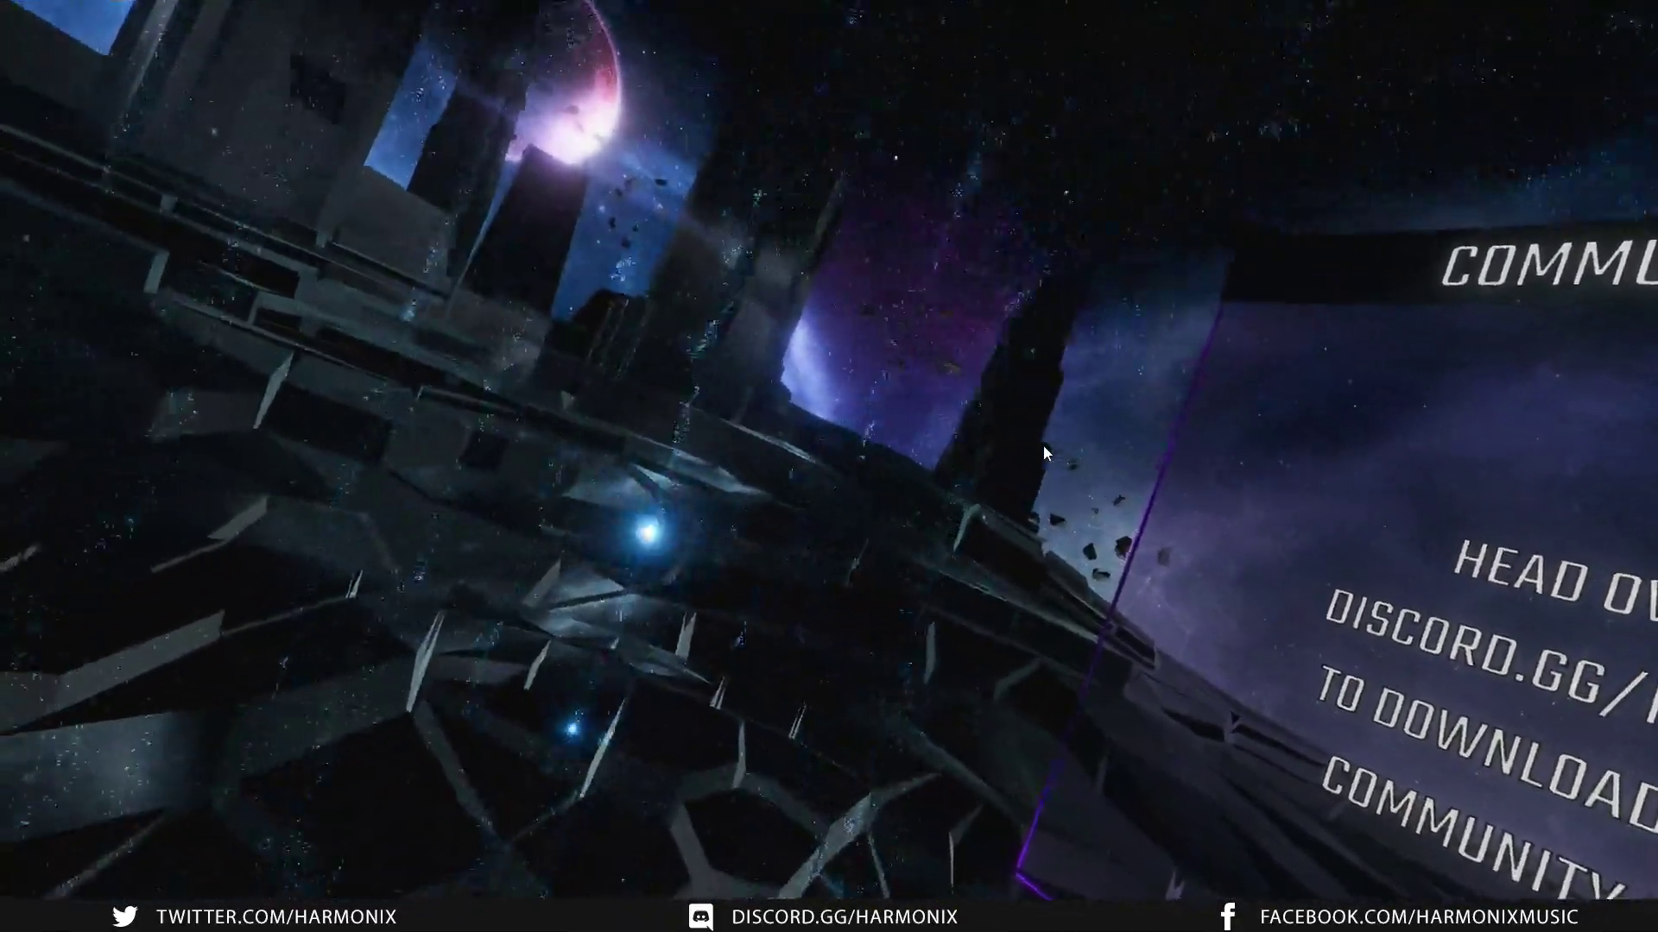
Step: Switch from the running game back to the synthesizedlivestream project in REAPER
key(alt+Tab)
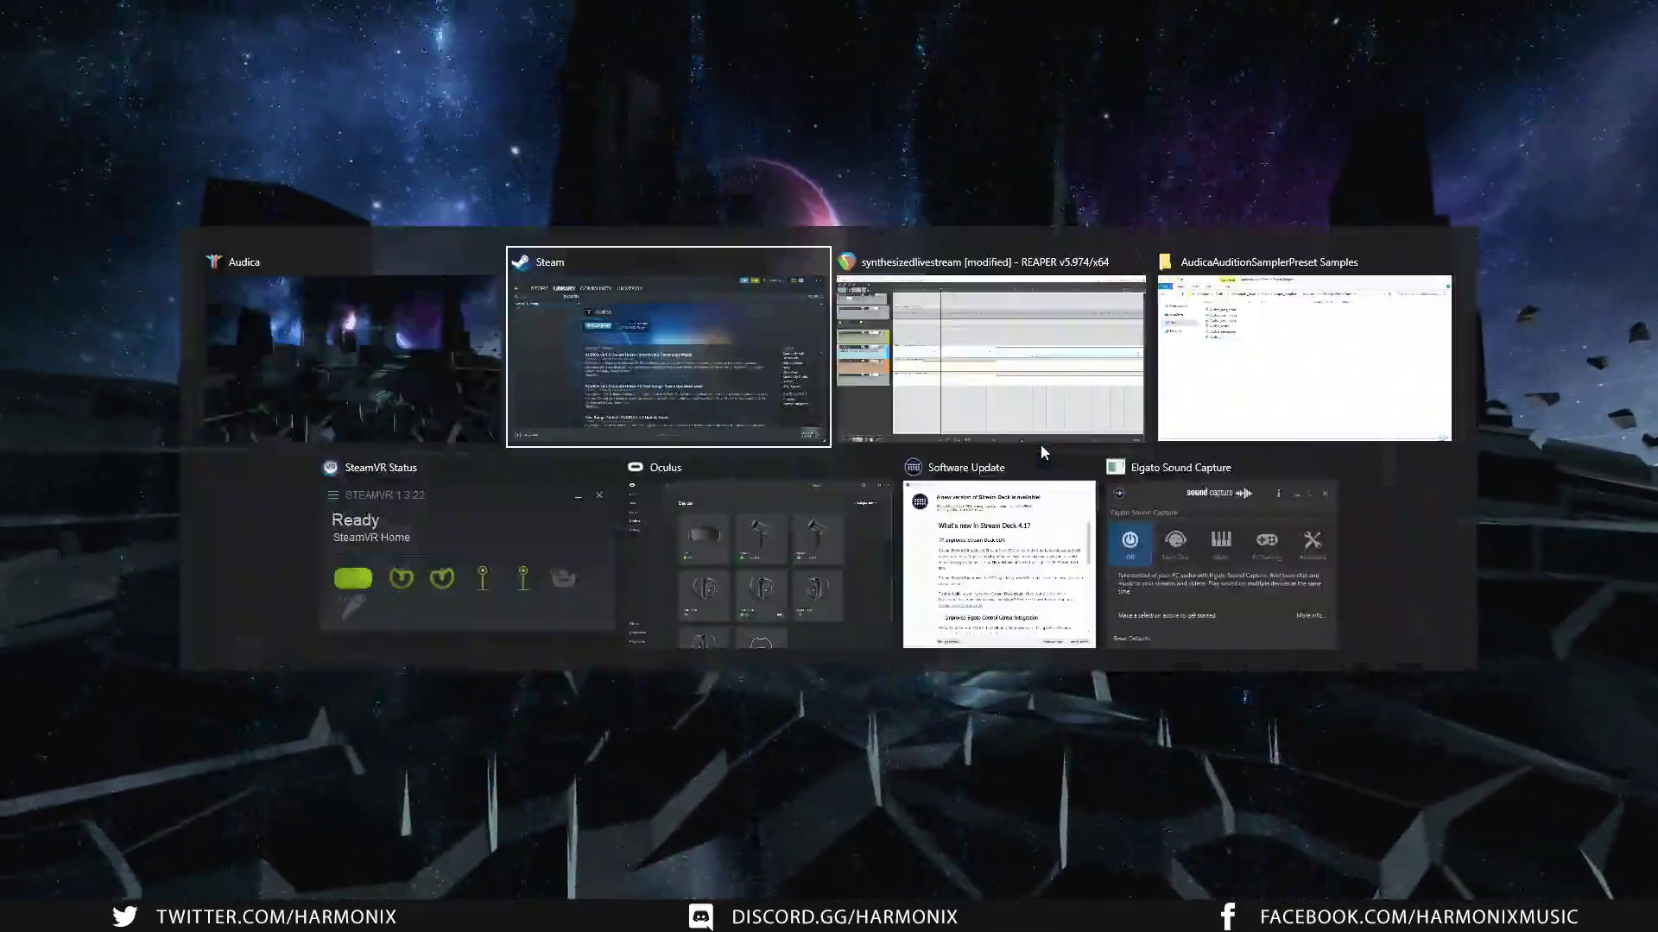
key(alt+Tab)
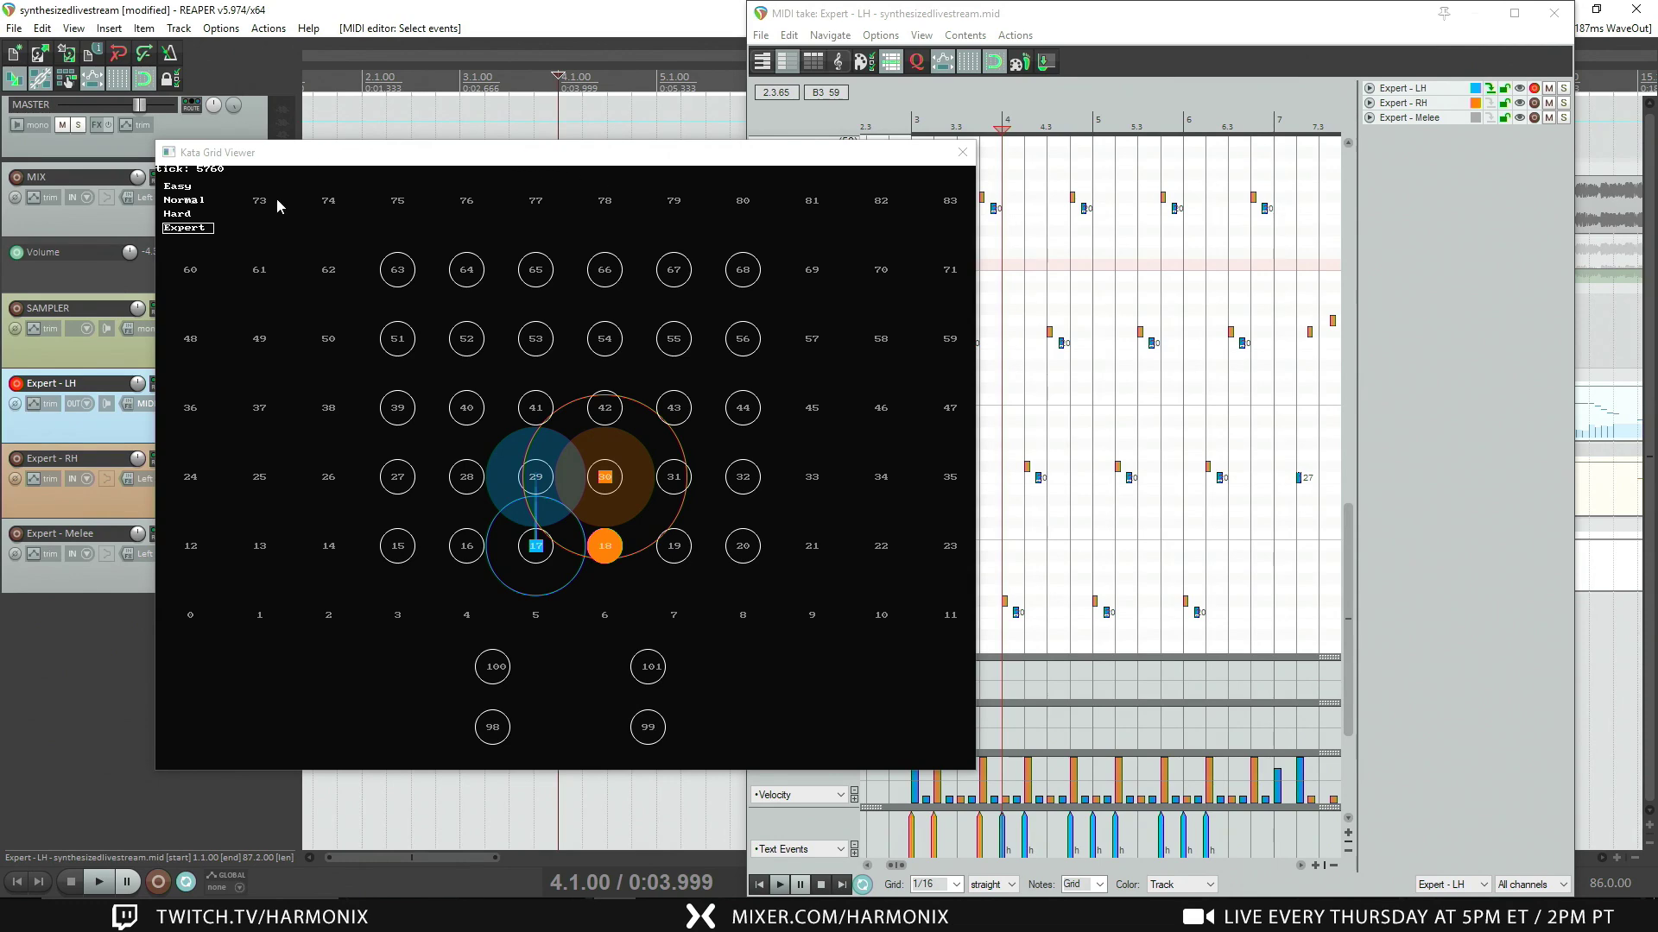
Step: Open the project's MIDI export and browse the output location to community_maps\maps, picking out synthesizedlivestream_edit
click(13, 29)
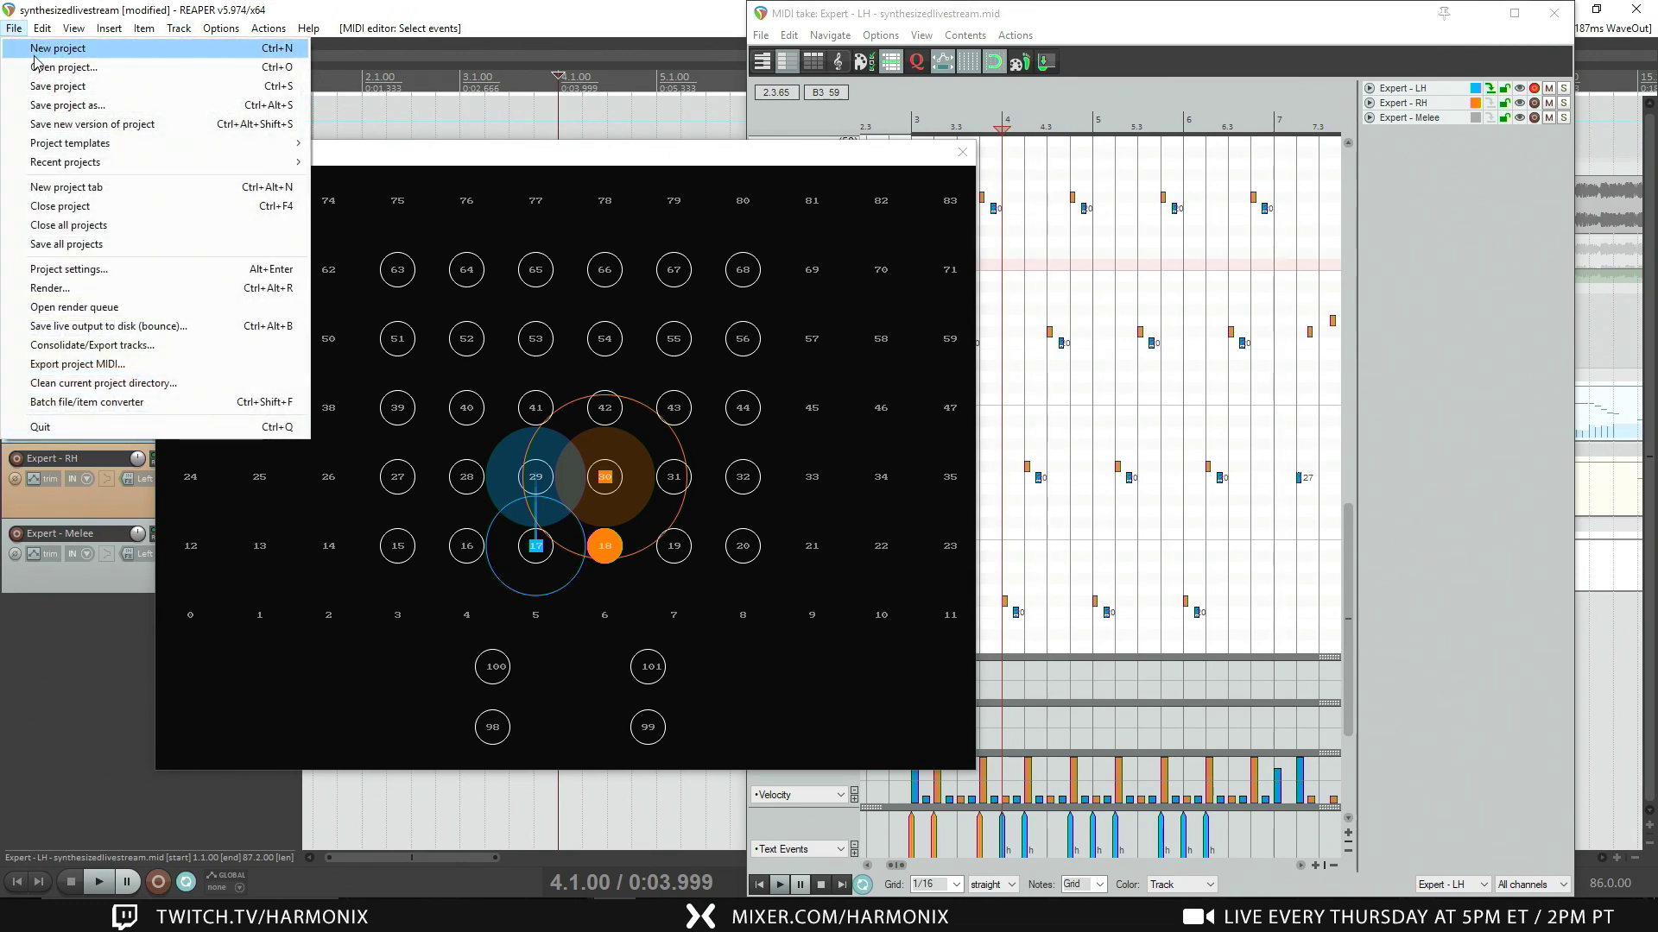
click(128, 370)
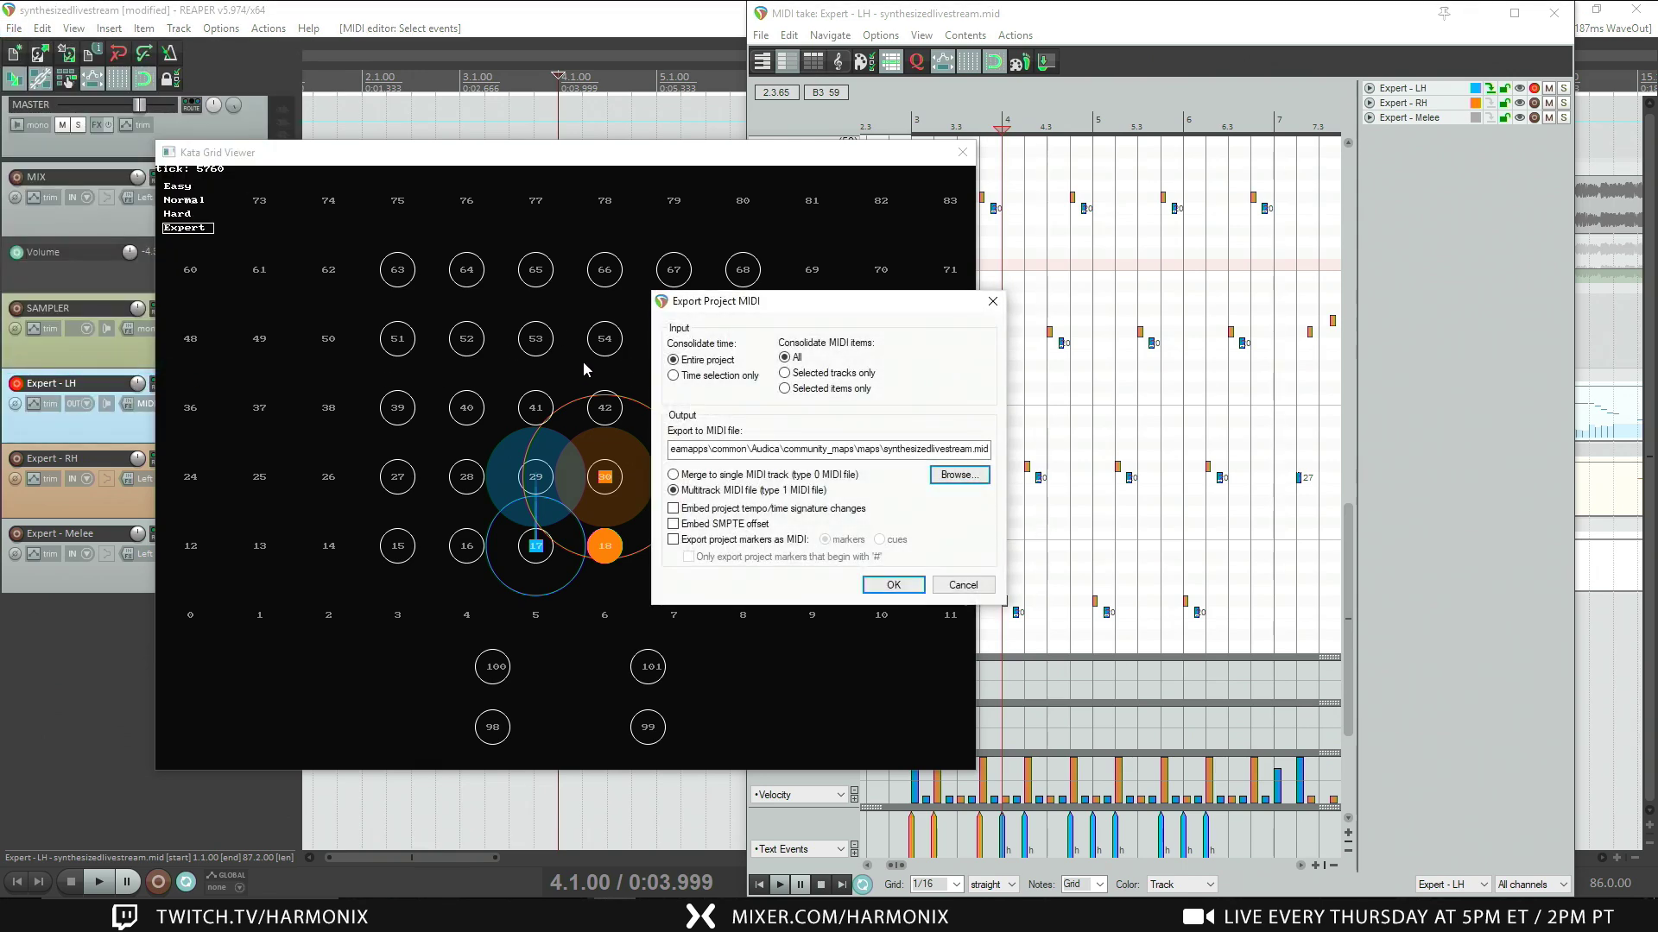
click(960, 474)
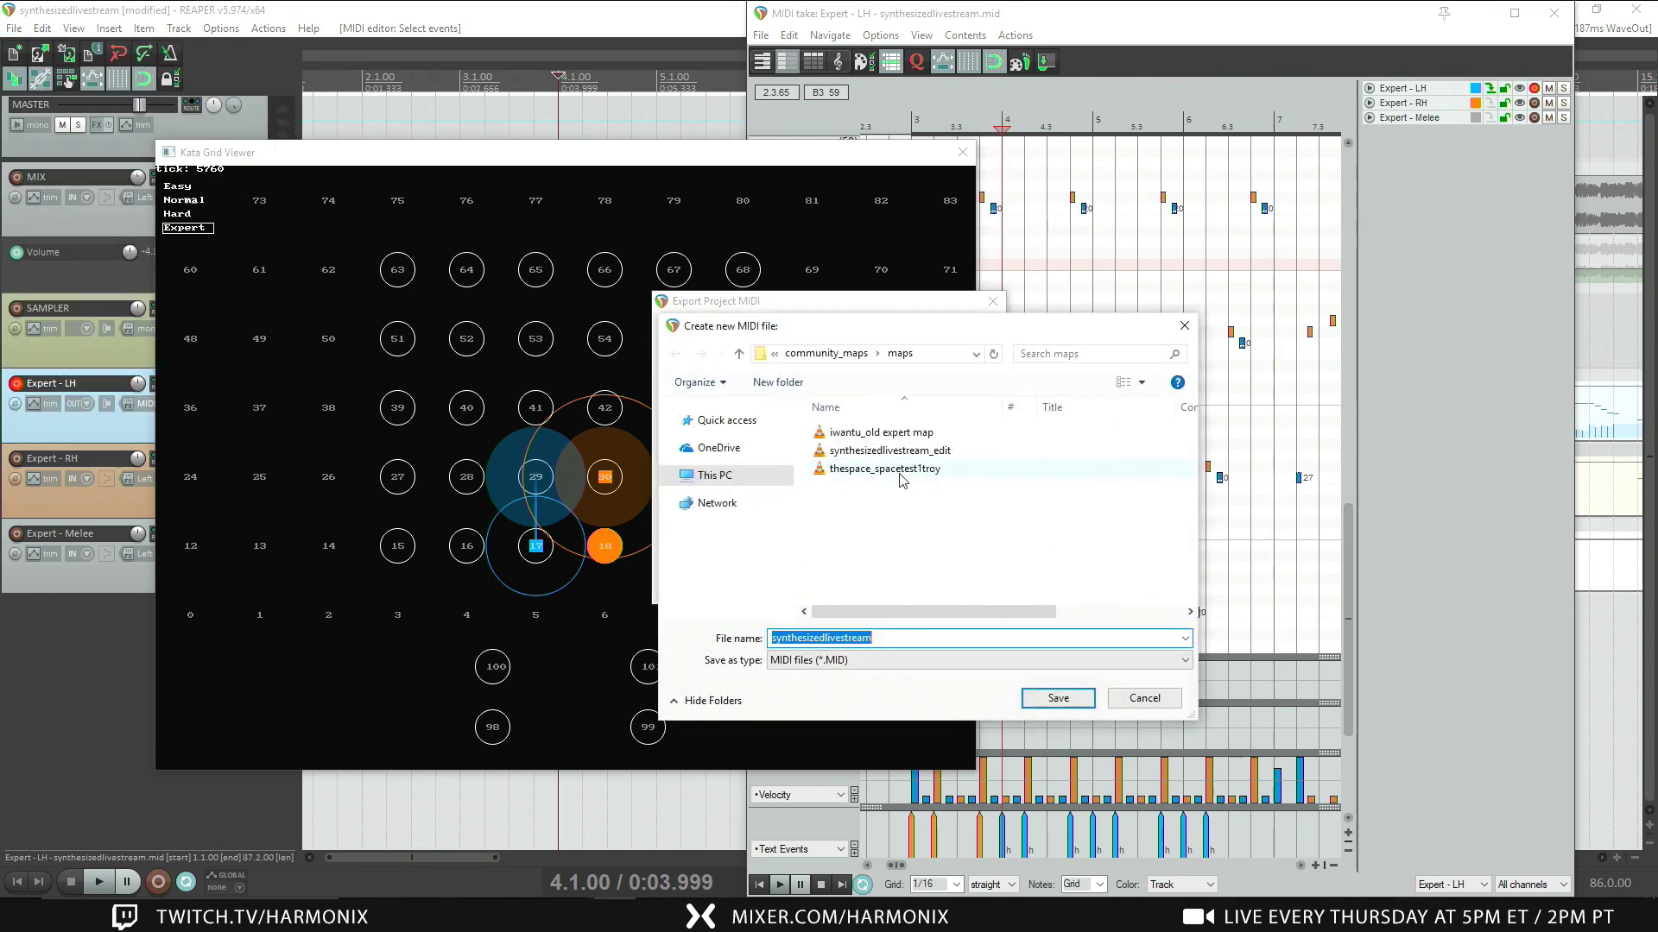
click(829, 354)
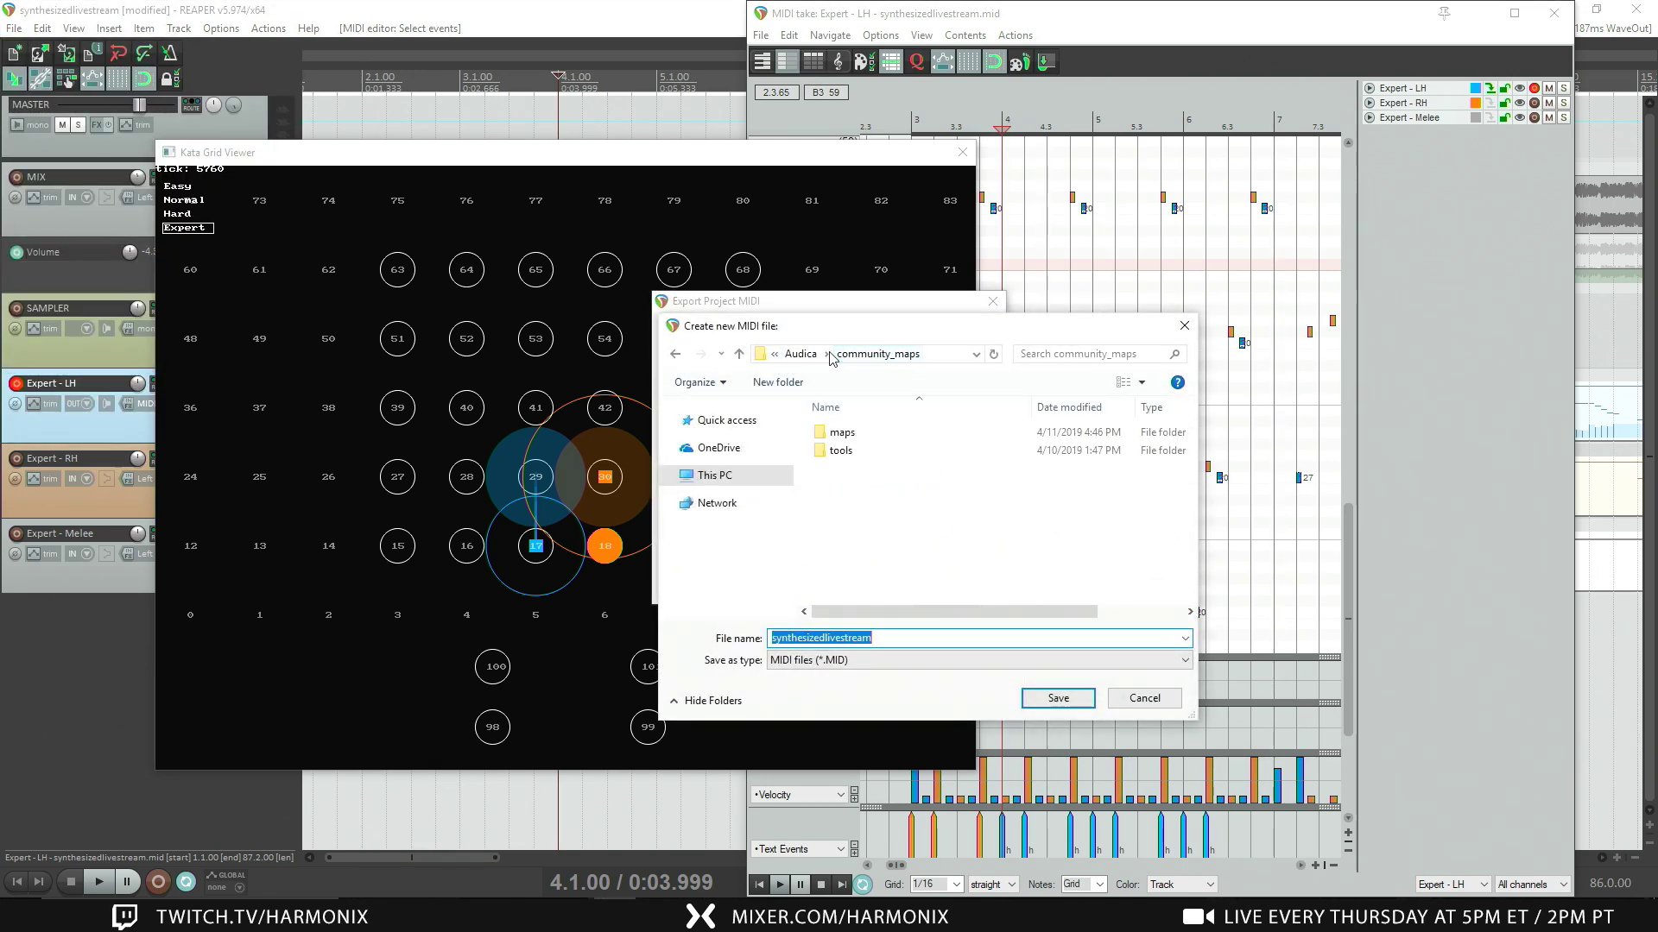
double_click(863, 434)
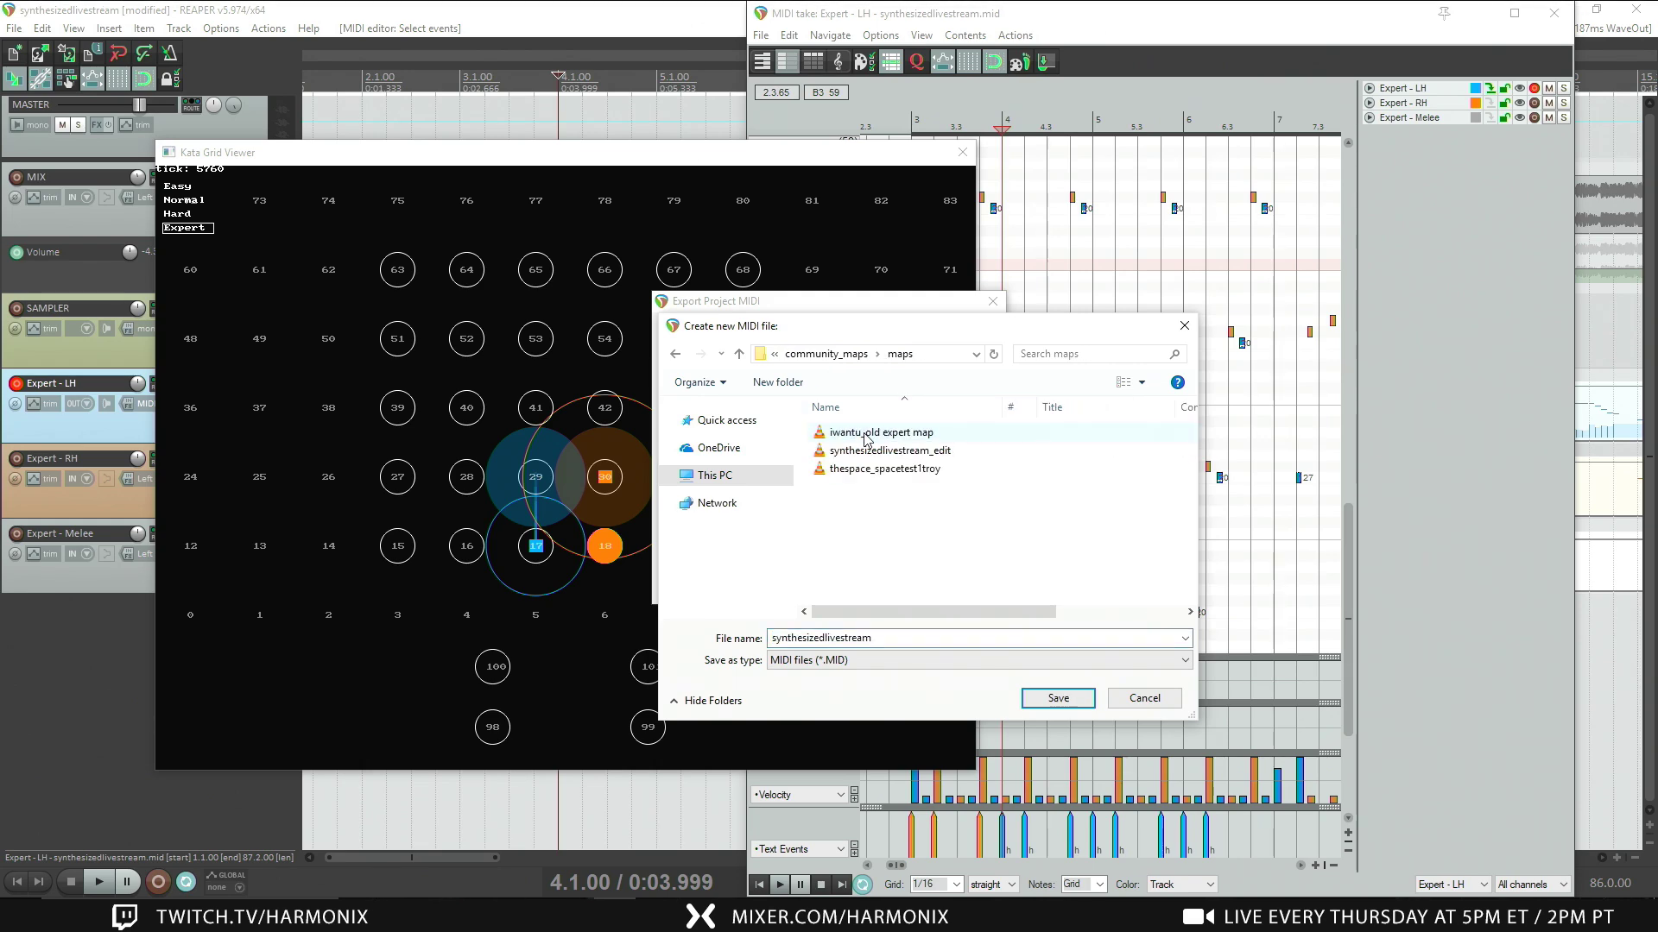
click(903, 458)
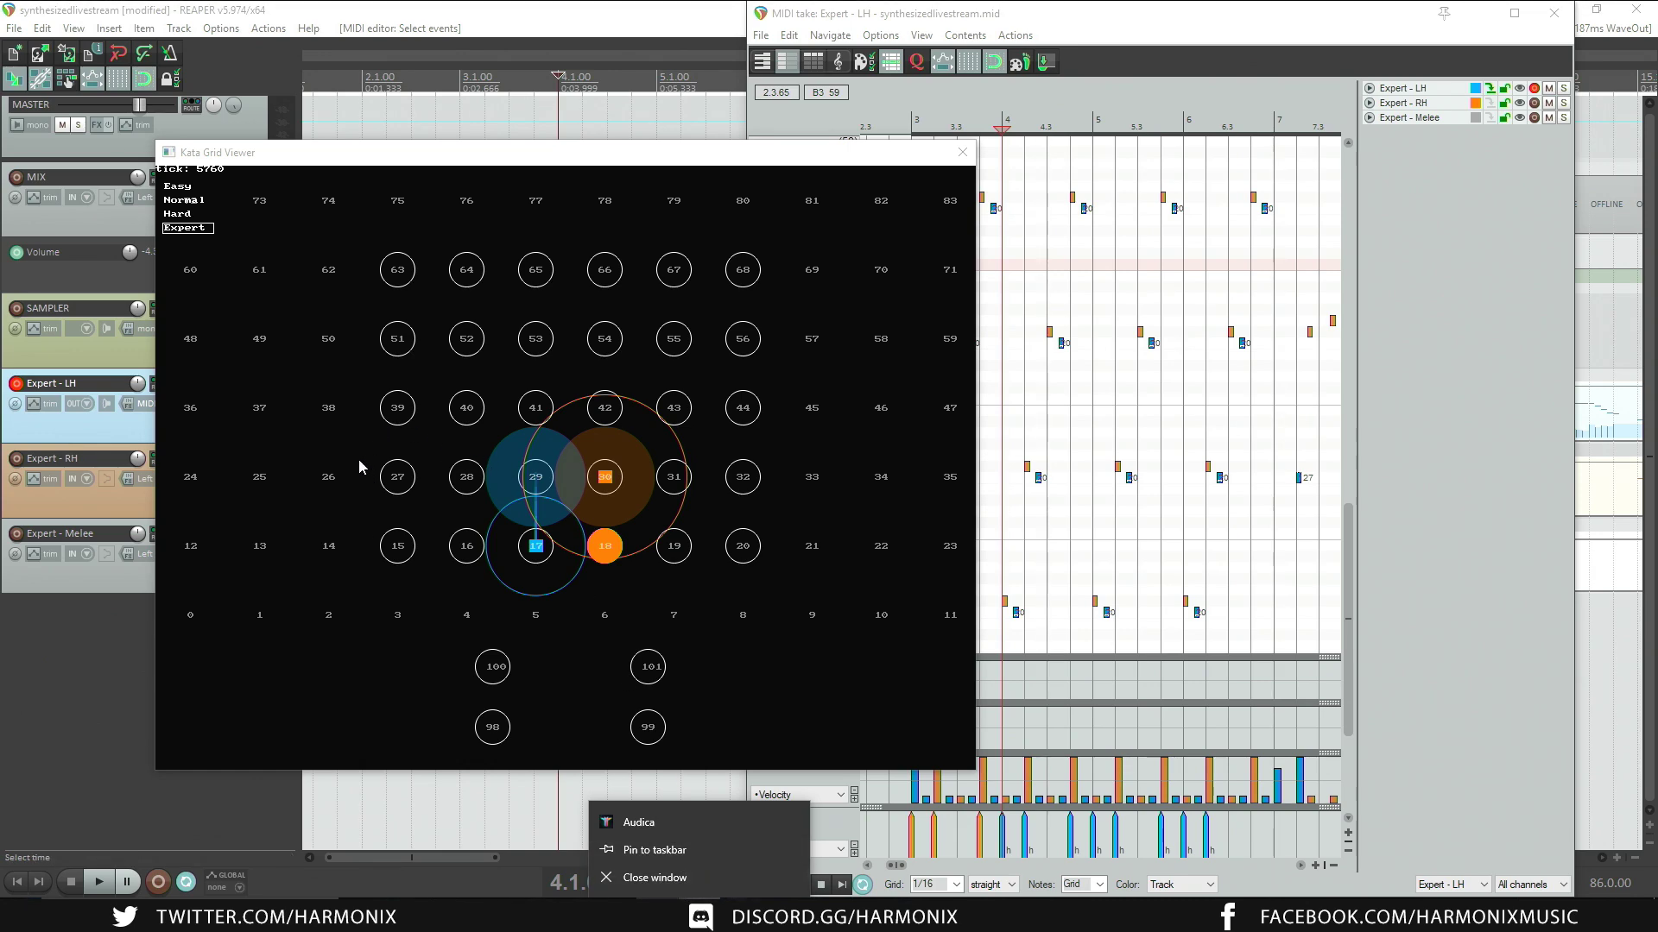
Step: Reopen the project's MIDI export settings and browse for the output file's location
click(14, 30)
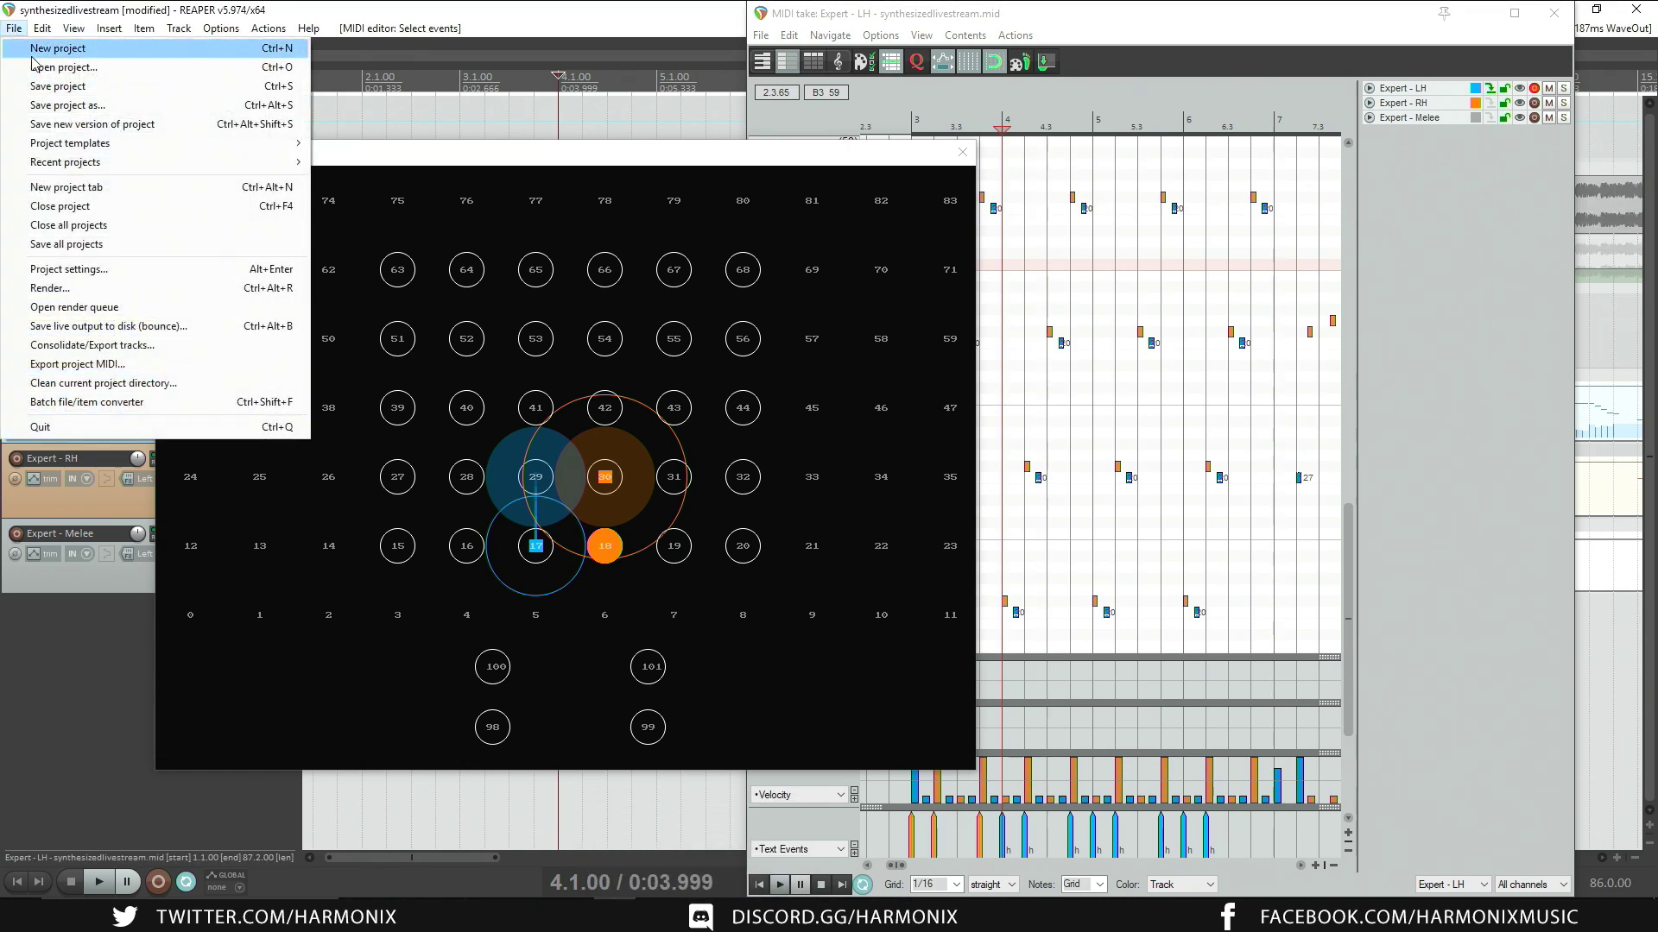
click(104, 365)
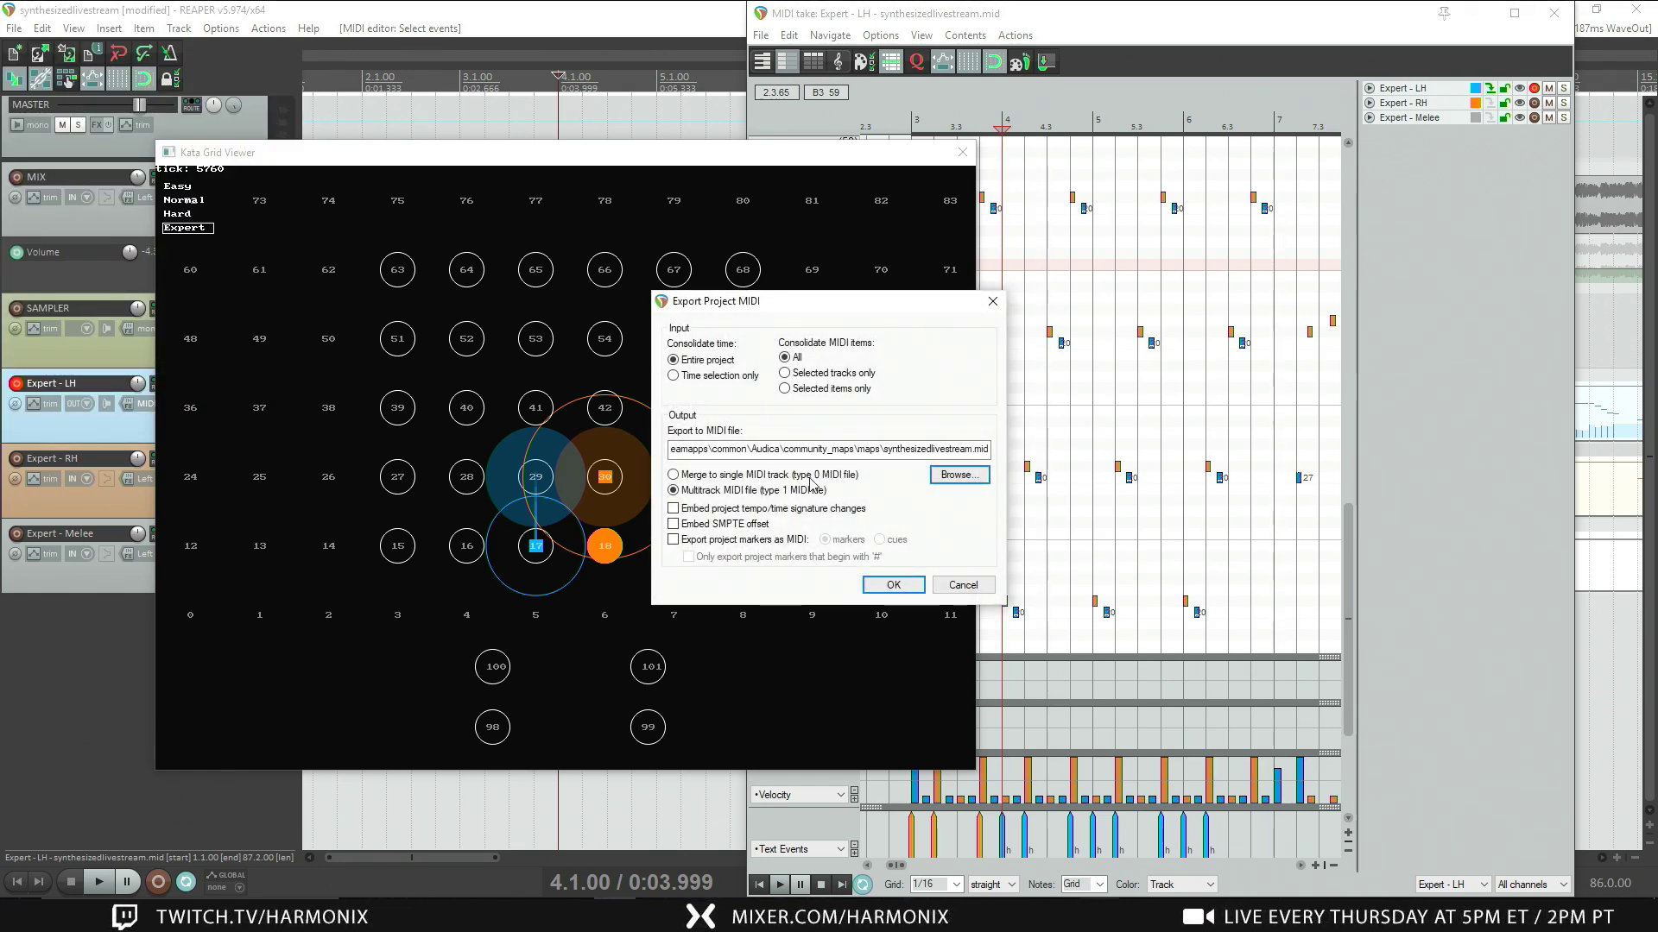
click(959, 476)
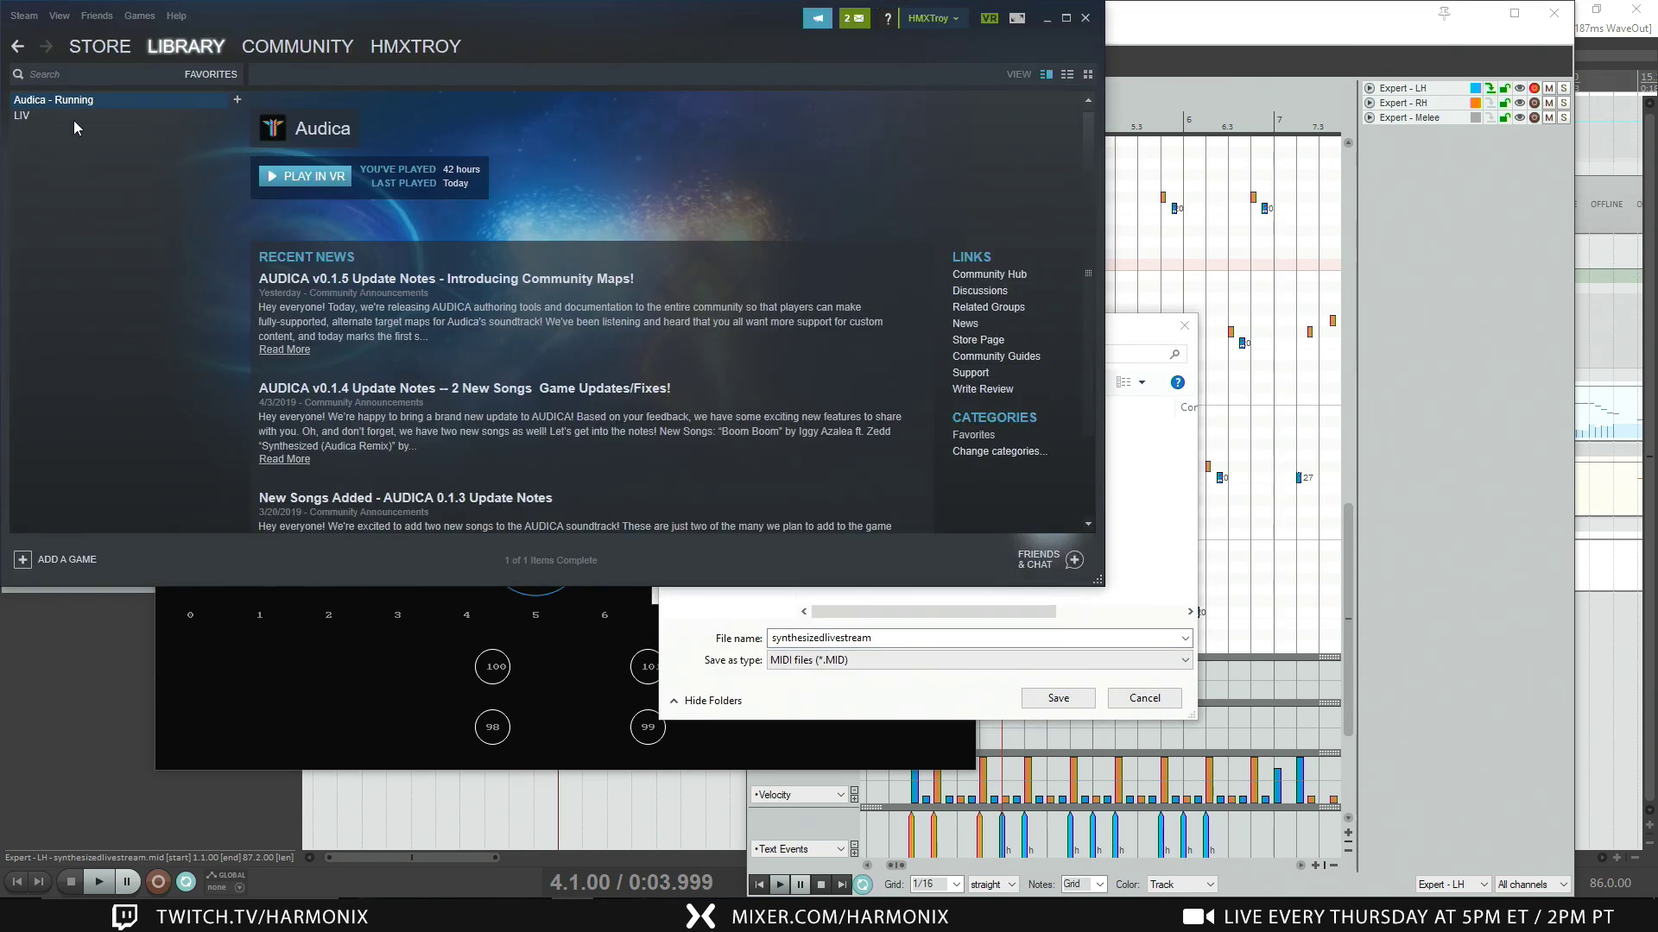
Step: Switch to Steam, browse Audica's local files from its properties, and open the community_maps folder
right_click(69, 98)
click(135, 332)
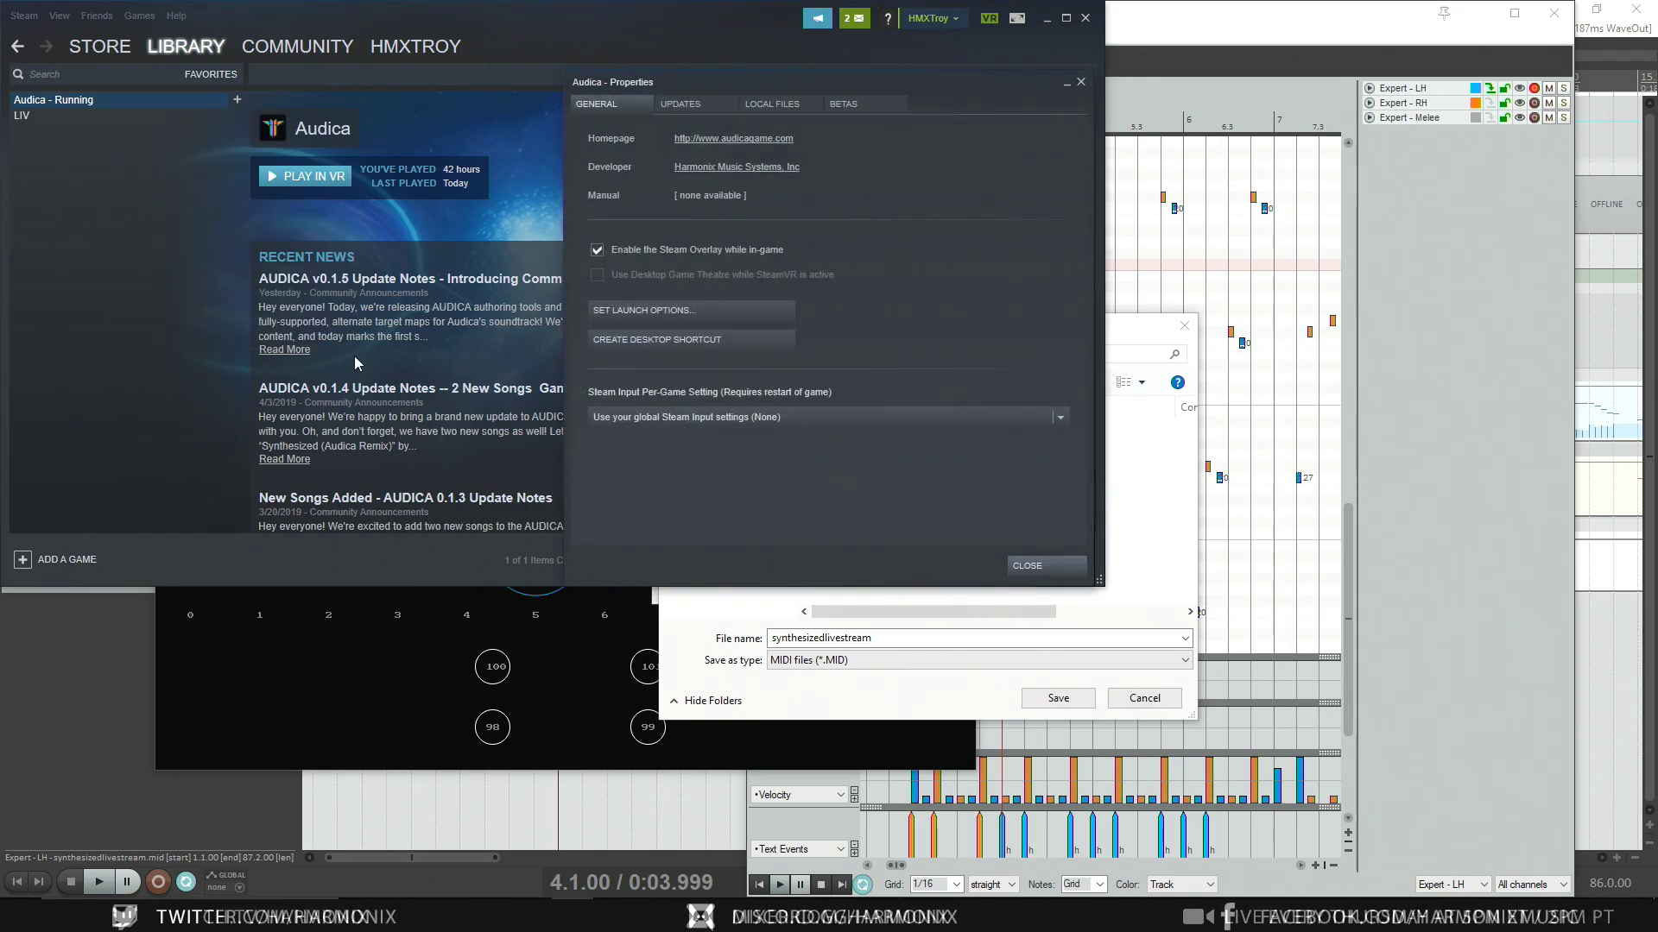
click(686, 105)
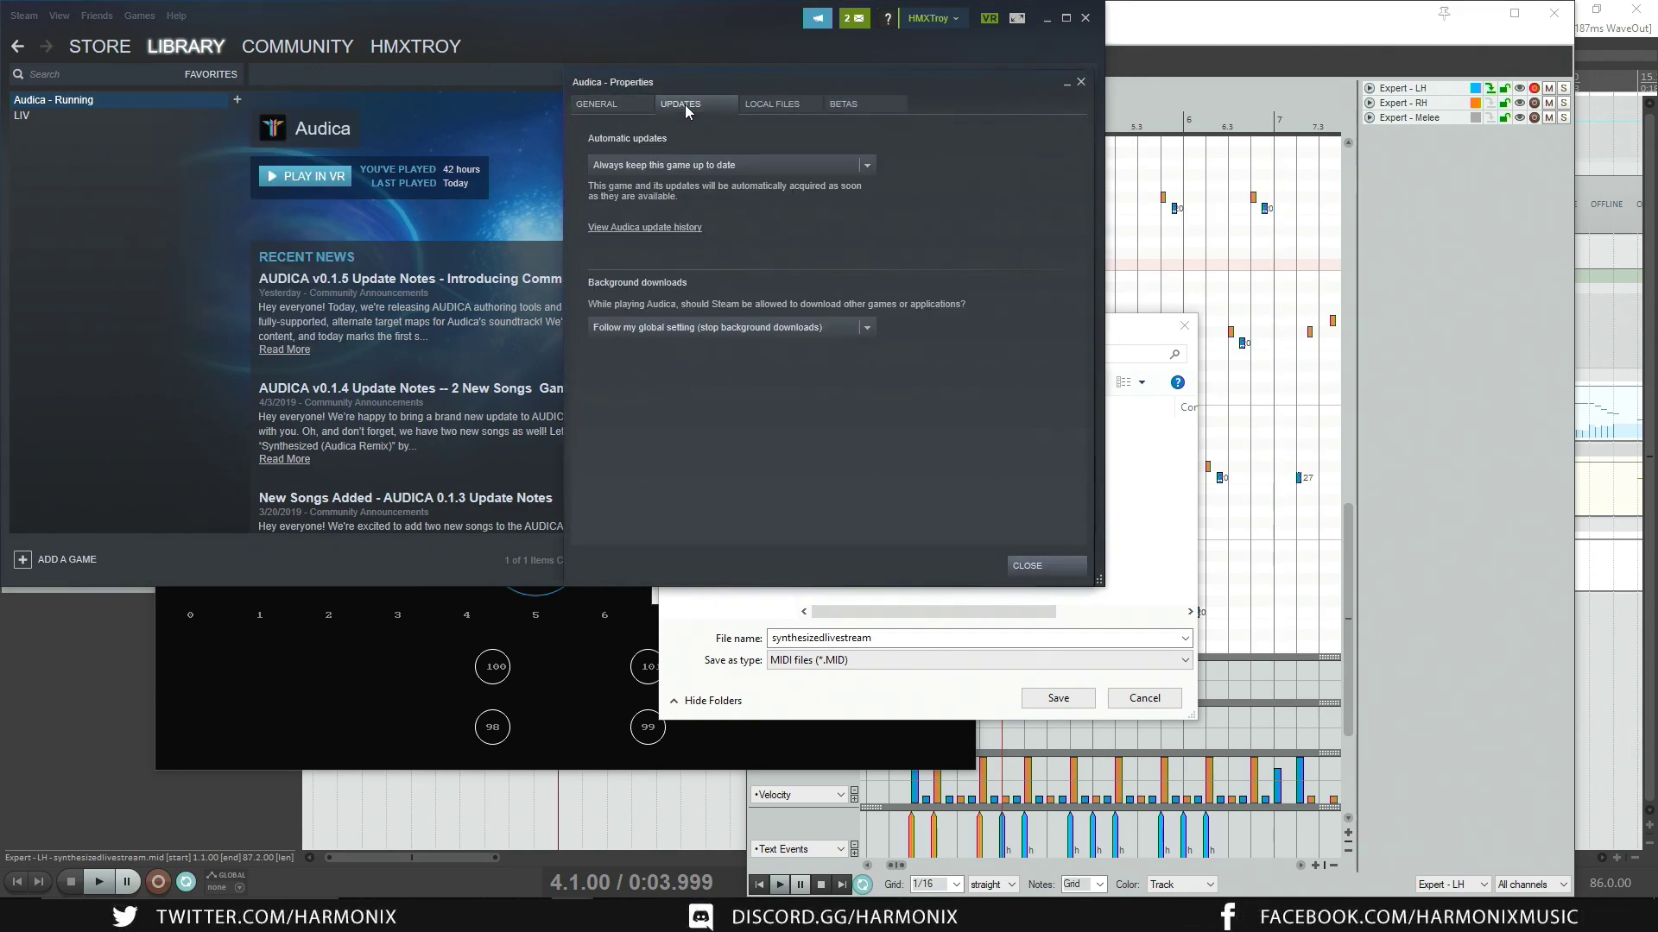
click(785, 109)
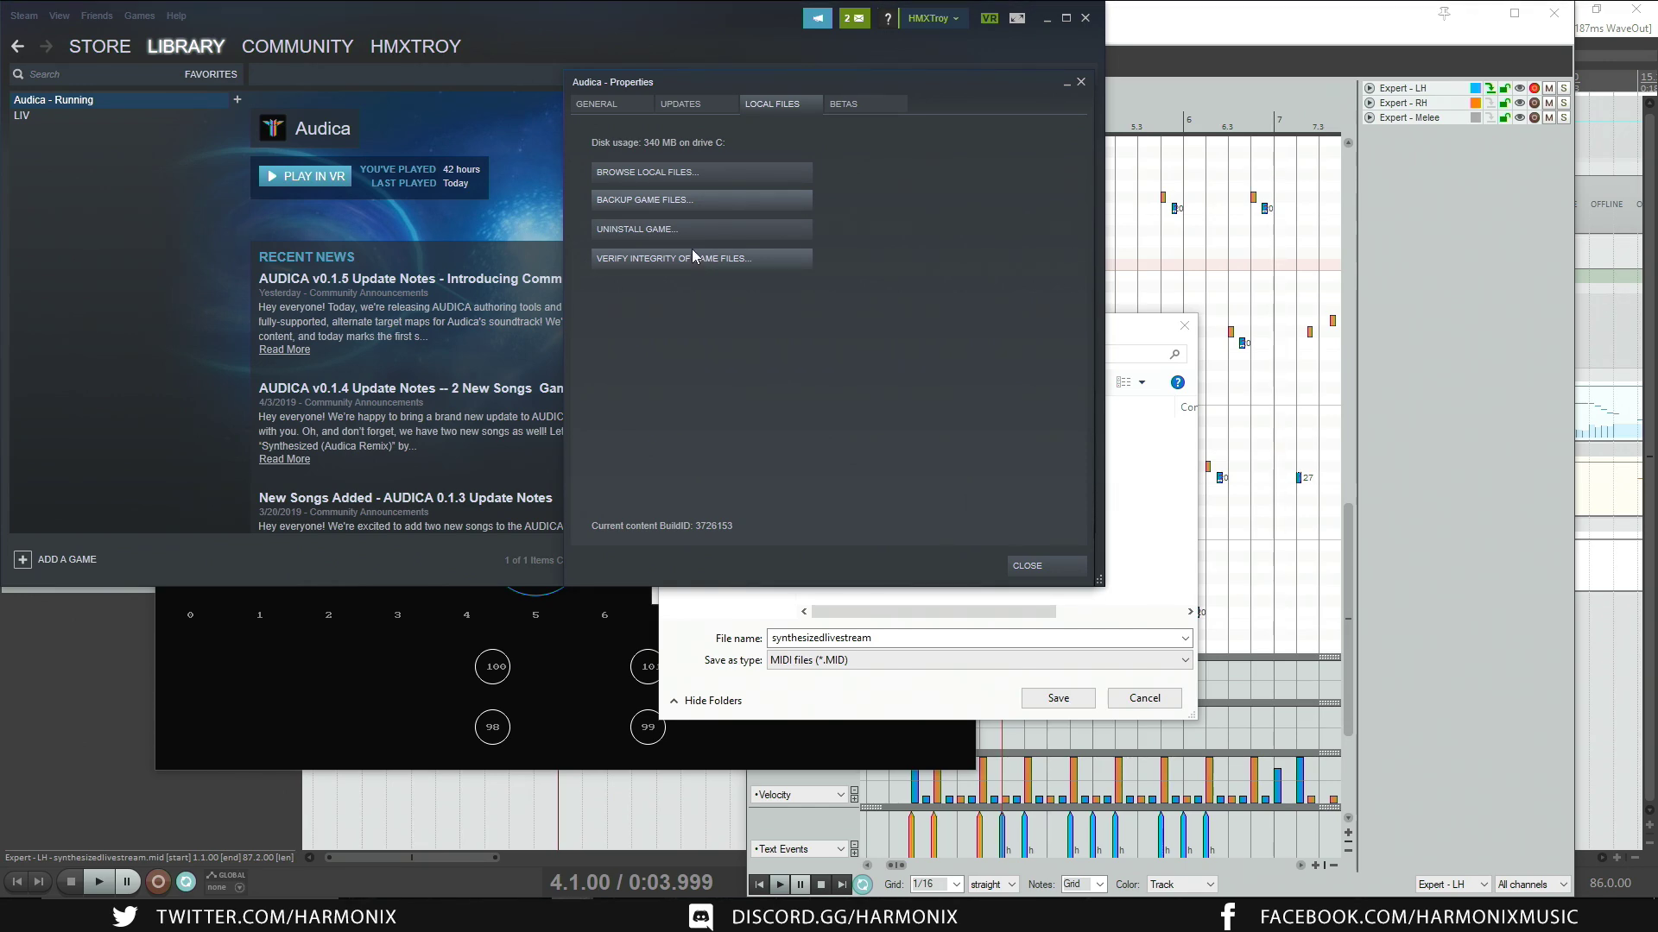
click(697, 174)
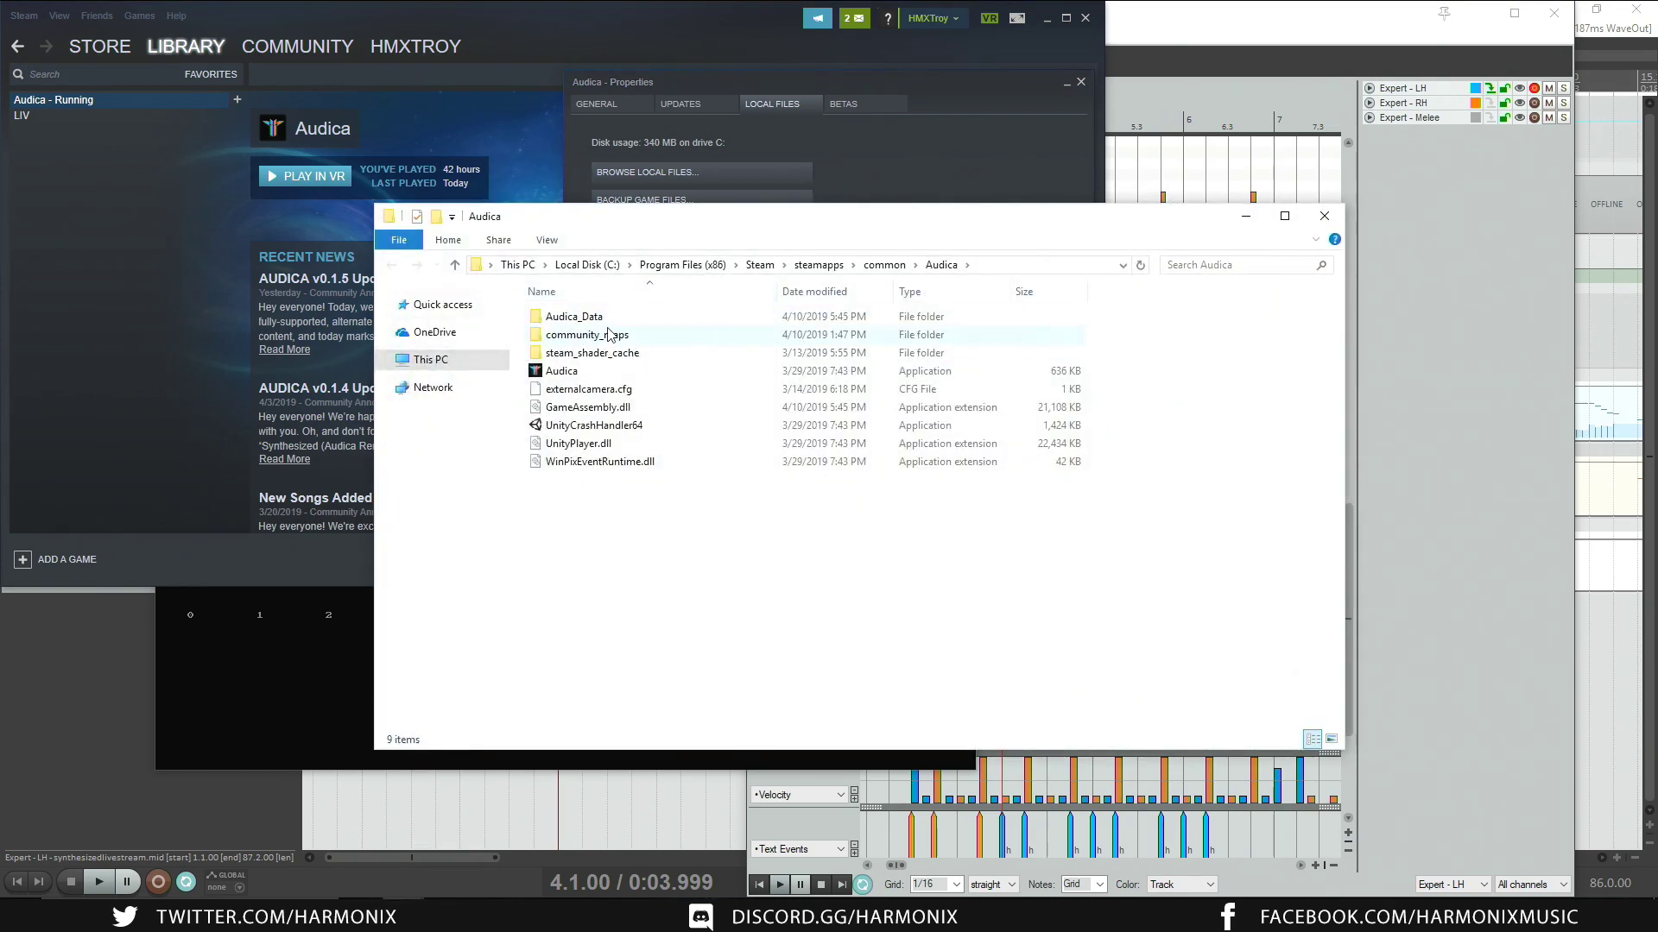
double_click(595, 335)
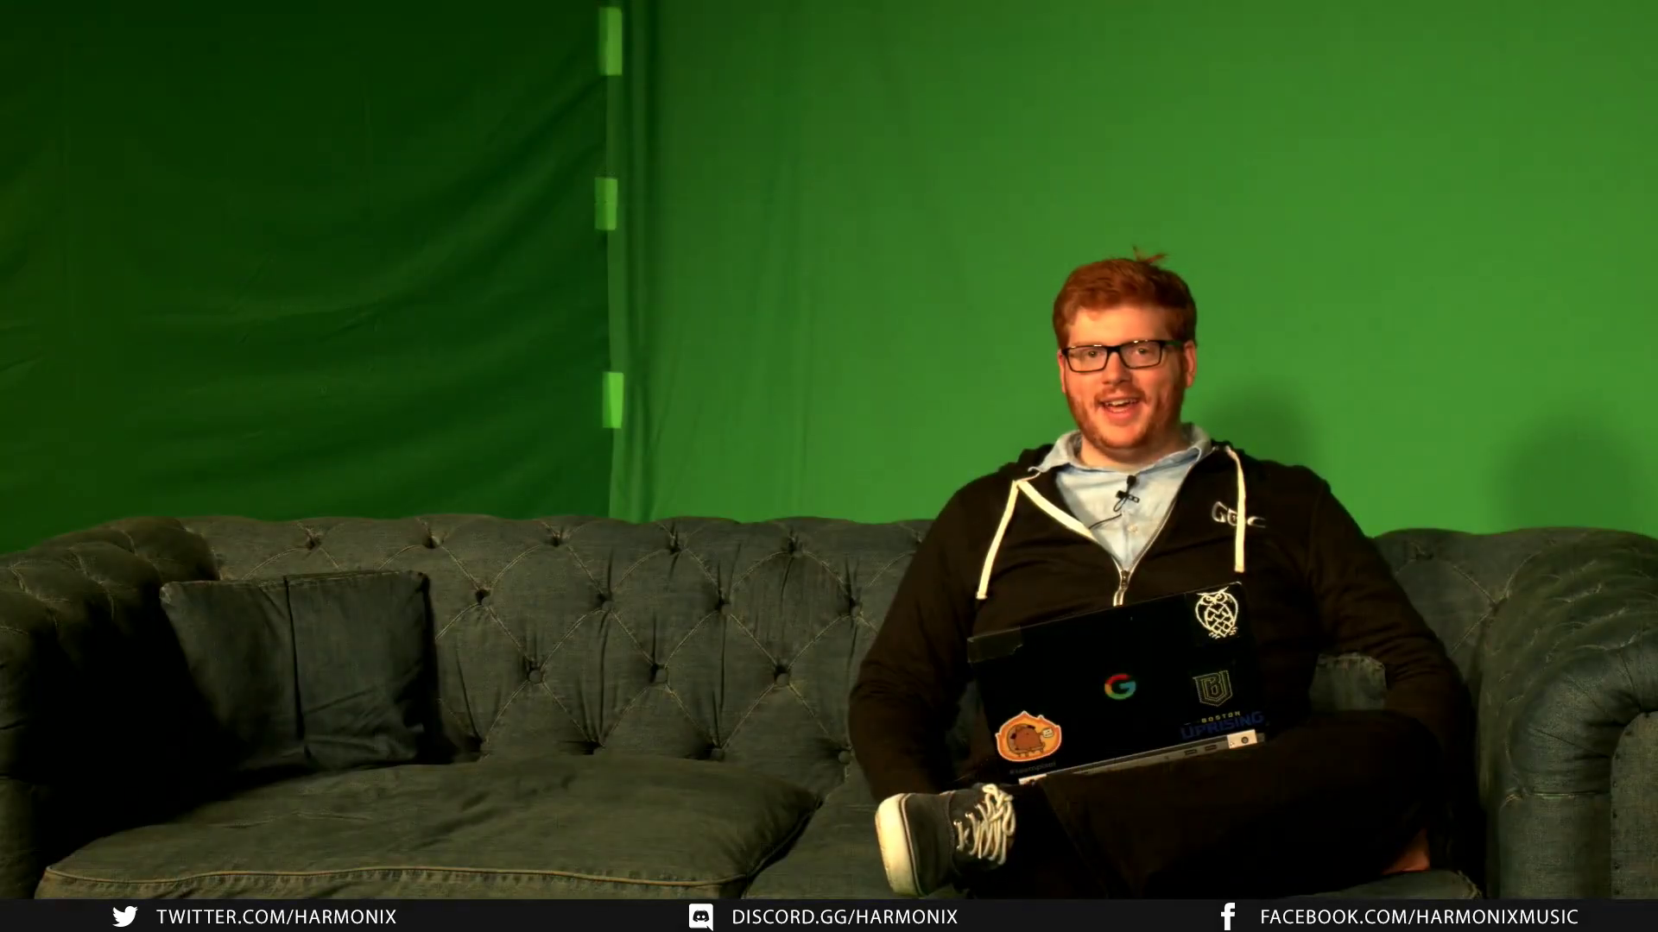
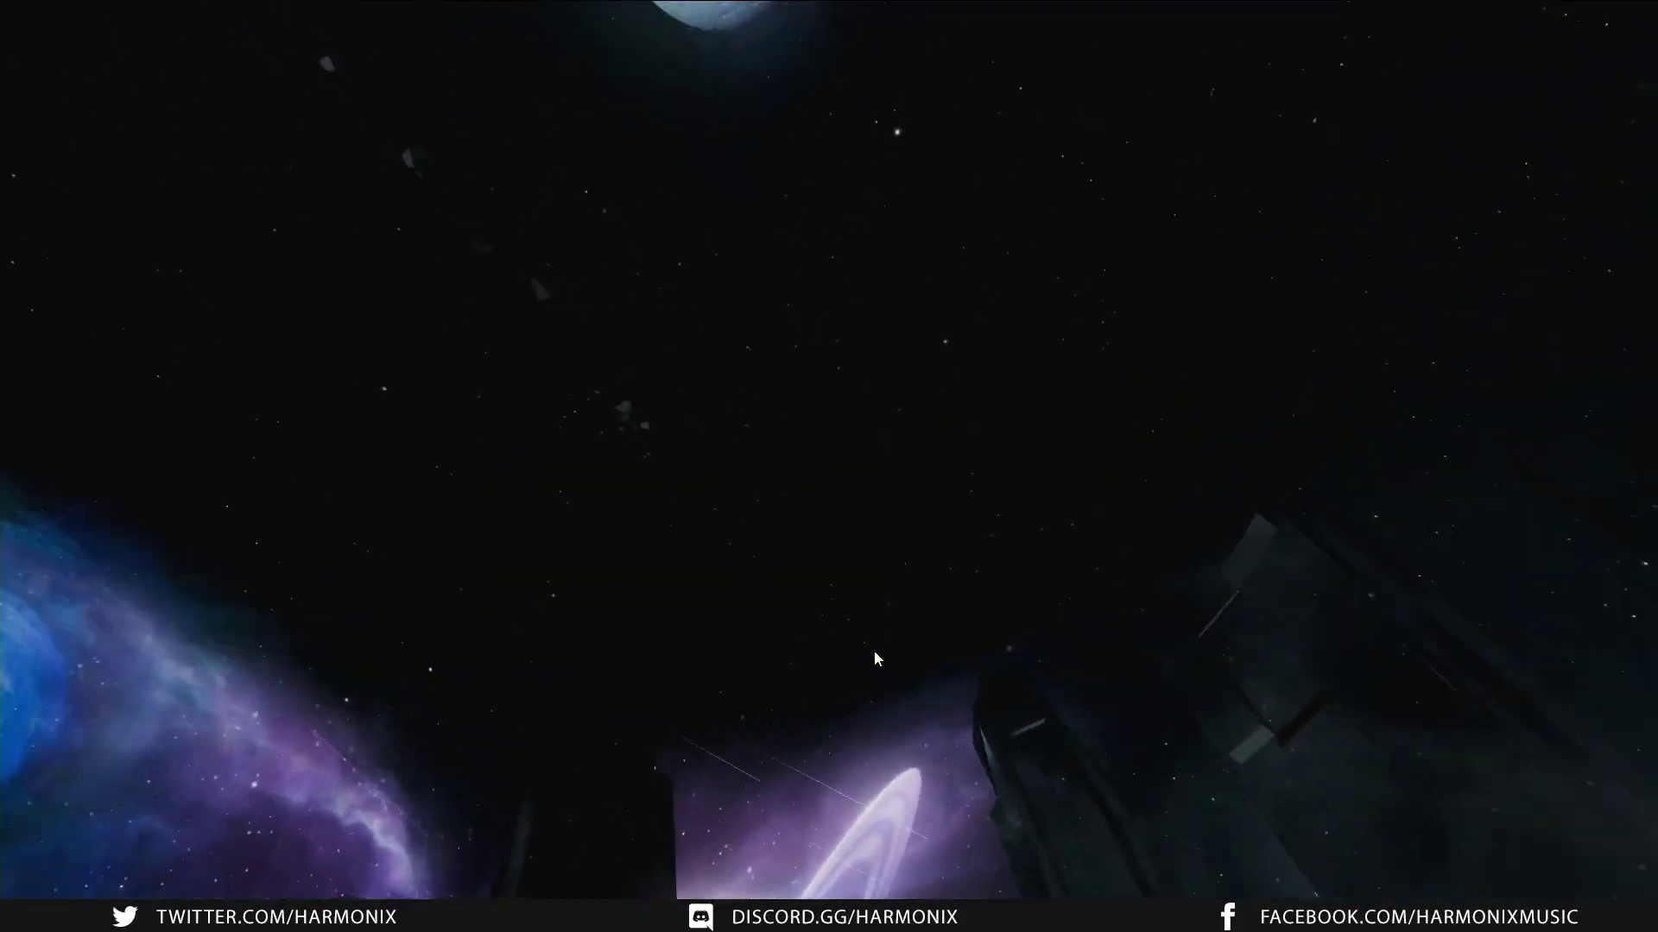
Step: Switch back to the synthesizedlivestream project in REAPER and place the edit cursor at beat 2 of measure 4
key(alt+Tab)
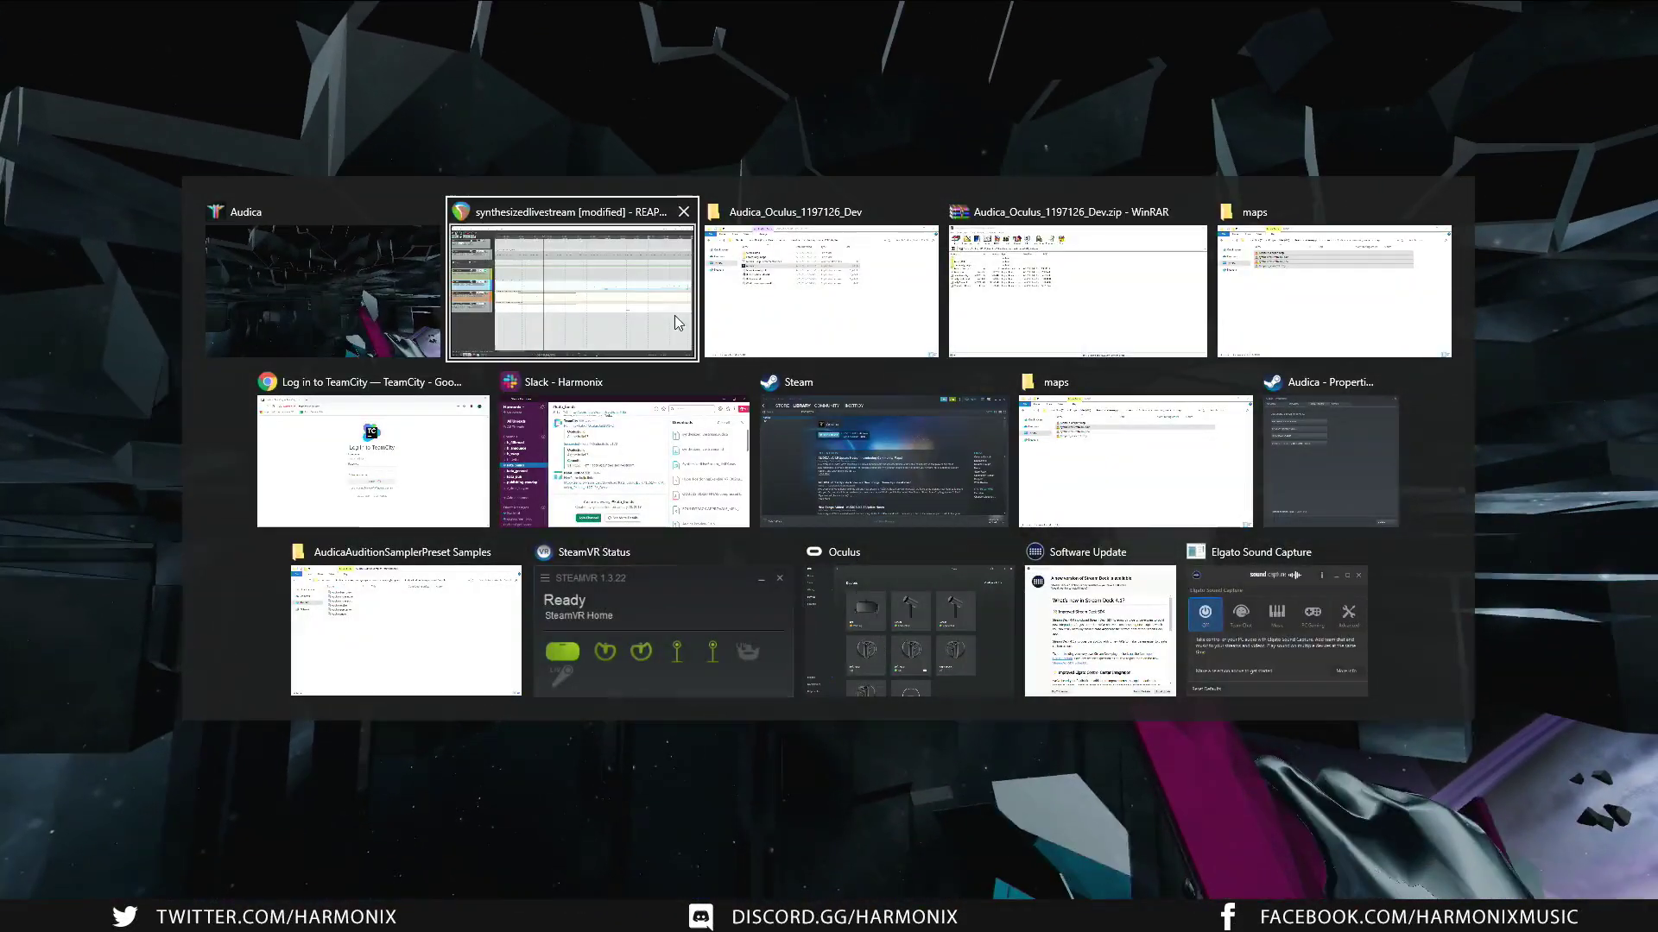
click(661, 292)
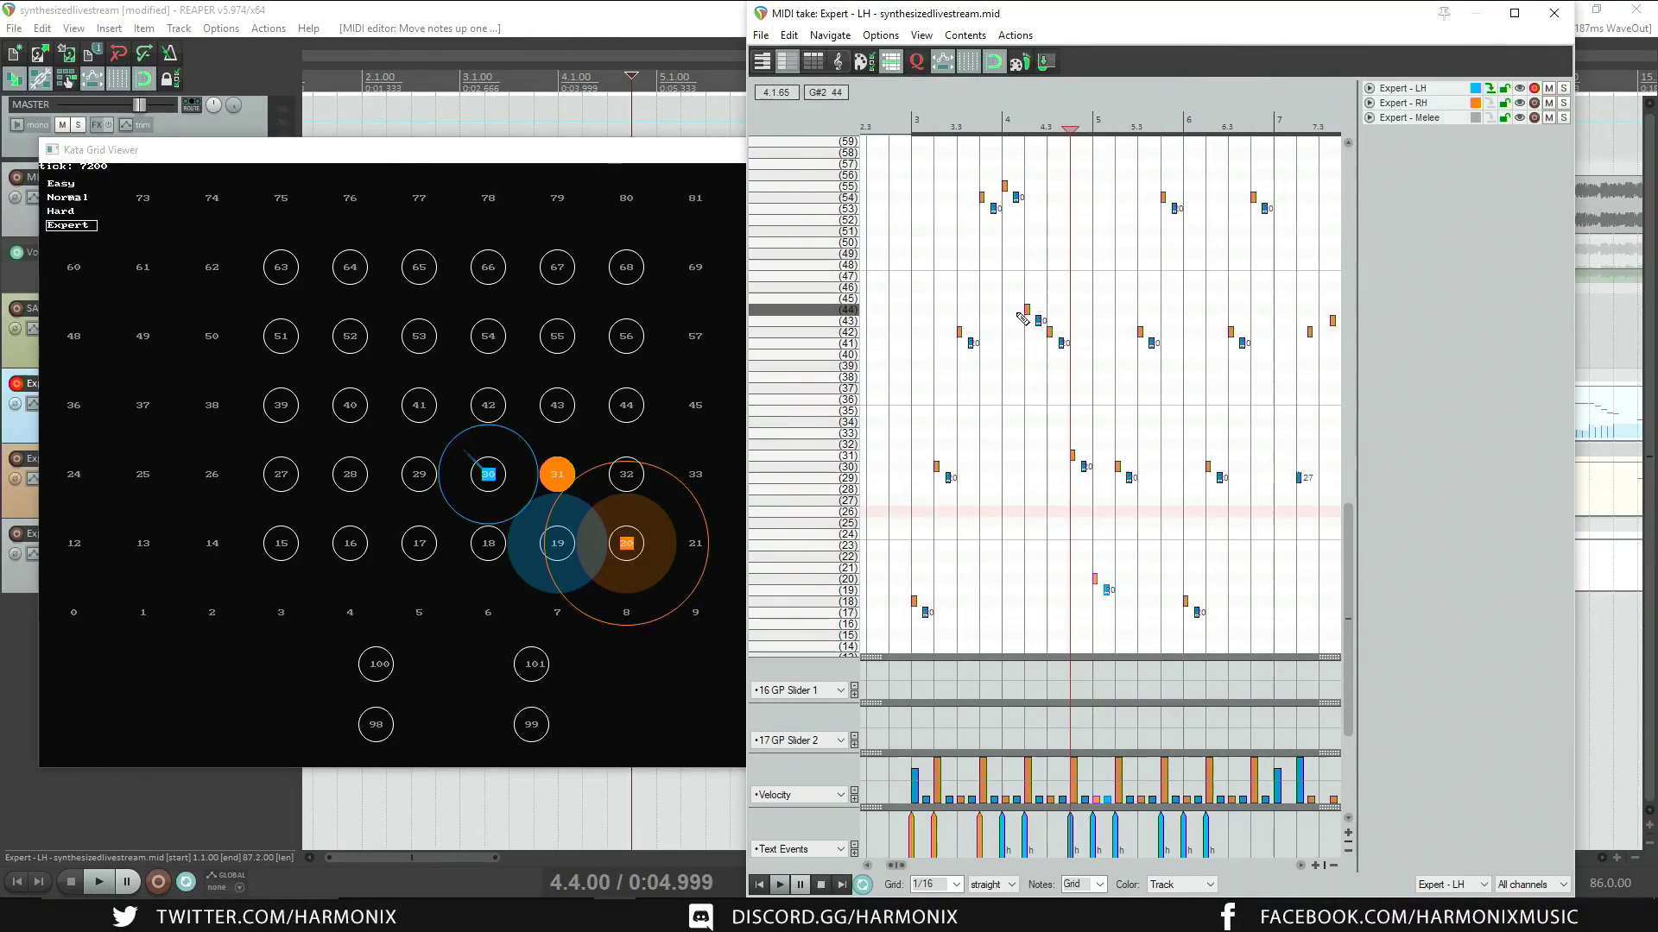
click(1015, 276)
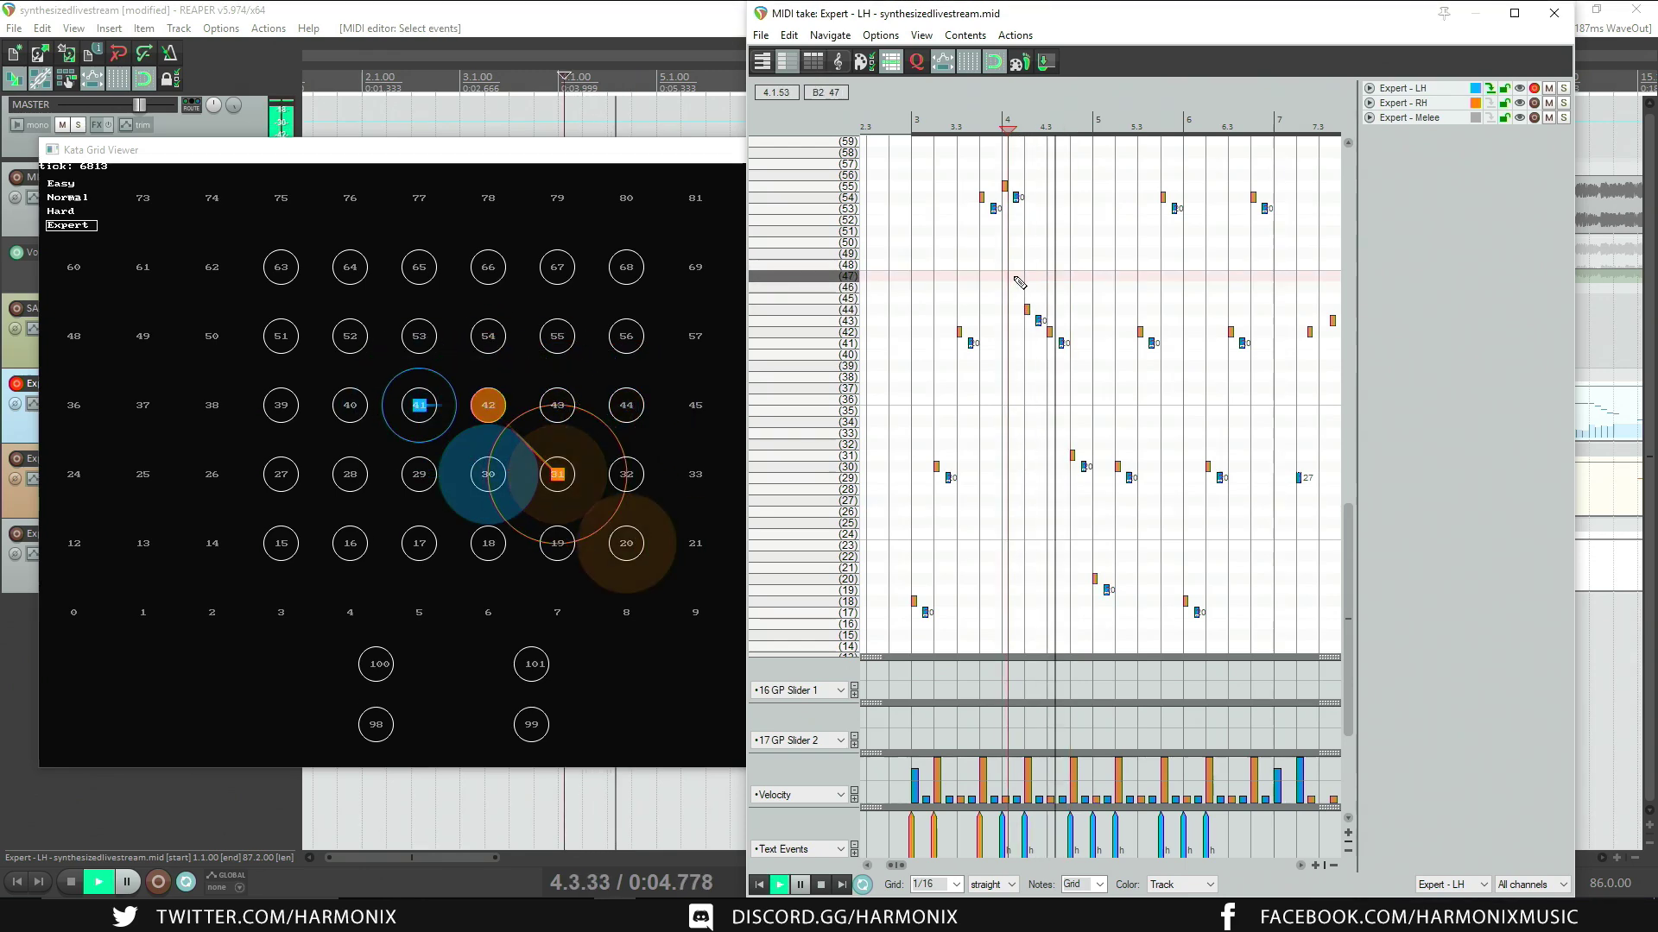
click(1019, 282)
click(1034, 300)
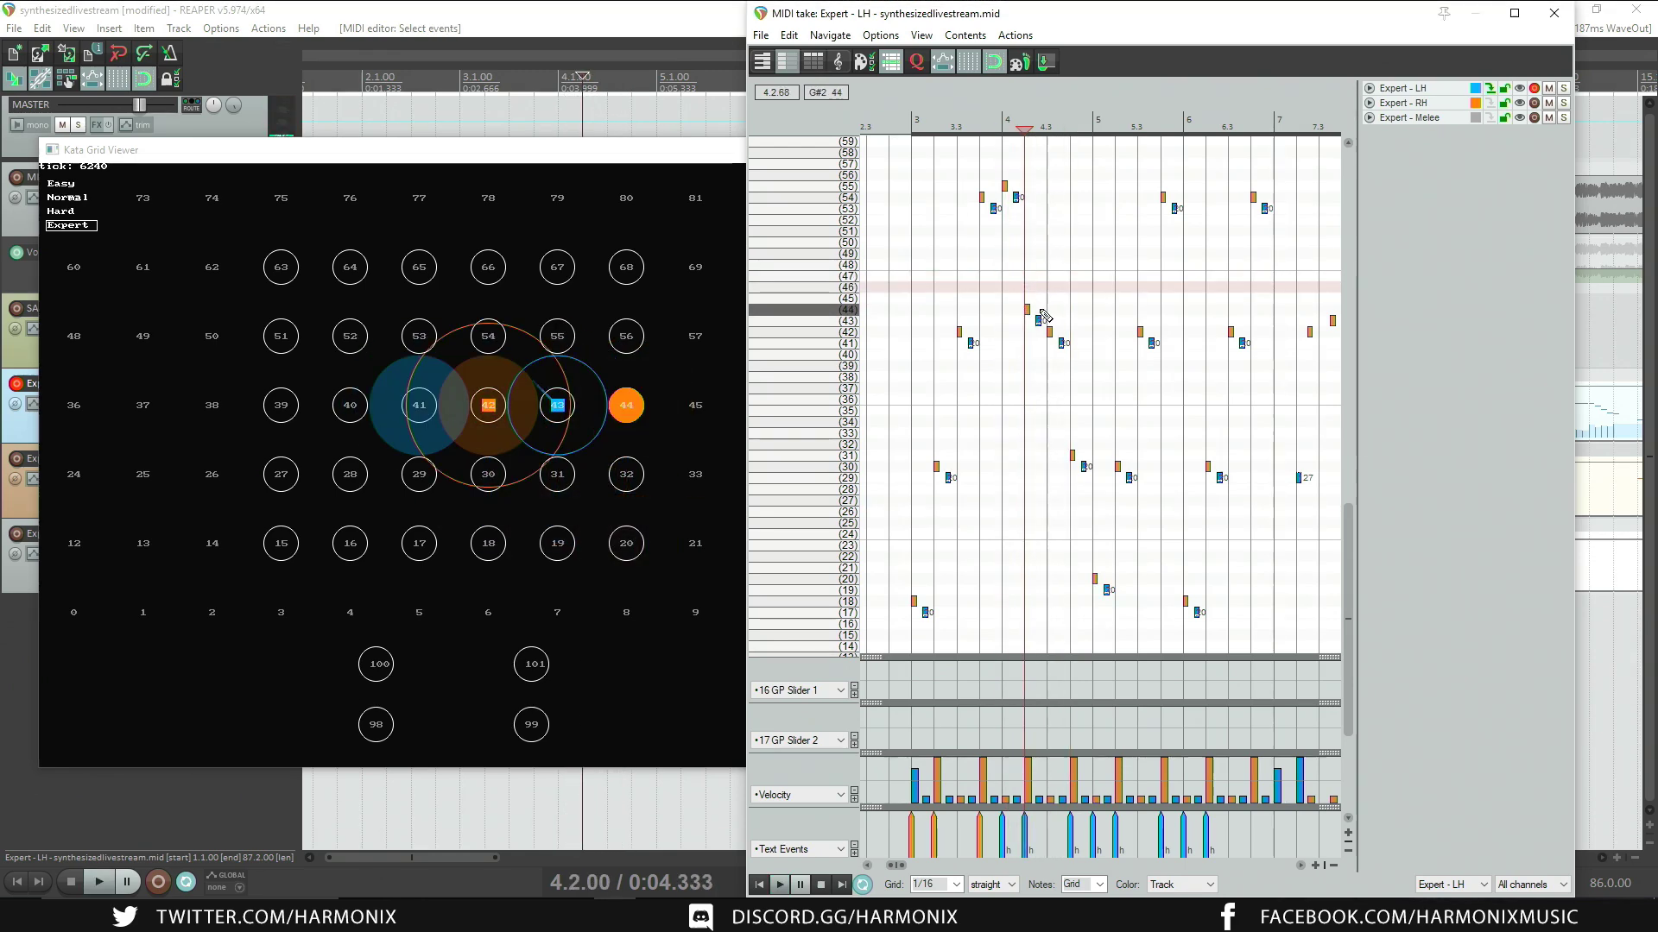
Step: Lower the right- and left-hand note pair at beat 3 of measure 4 to notes 31 and 30
drag(1046, 317, 1083, 374)
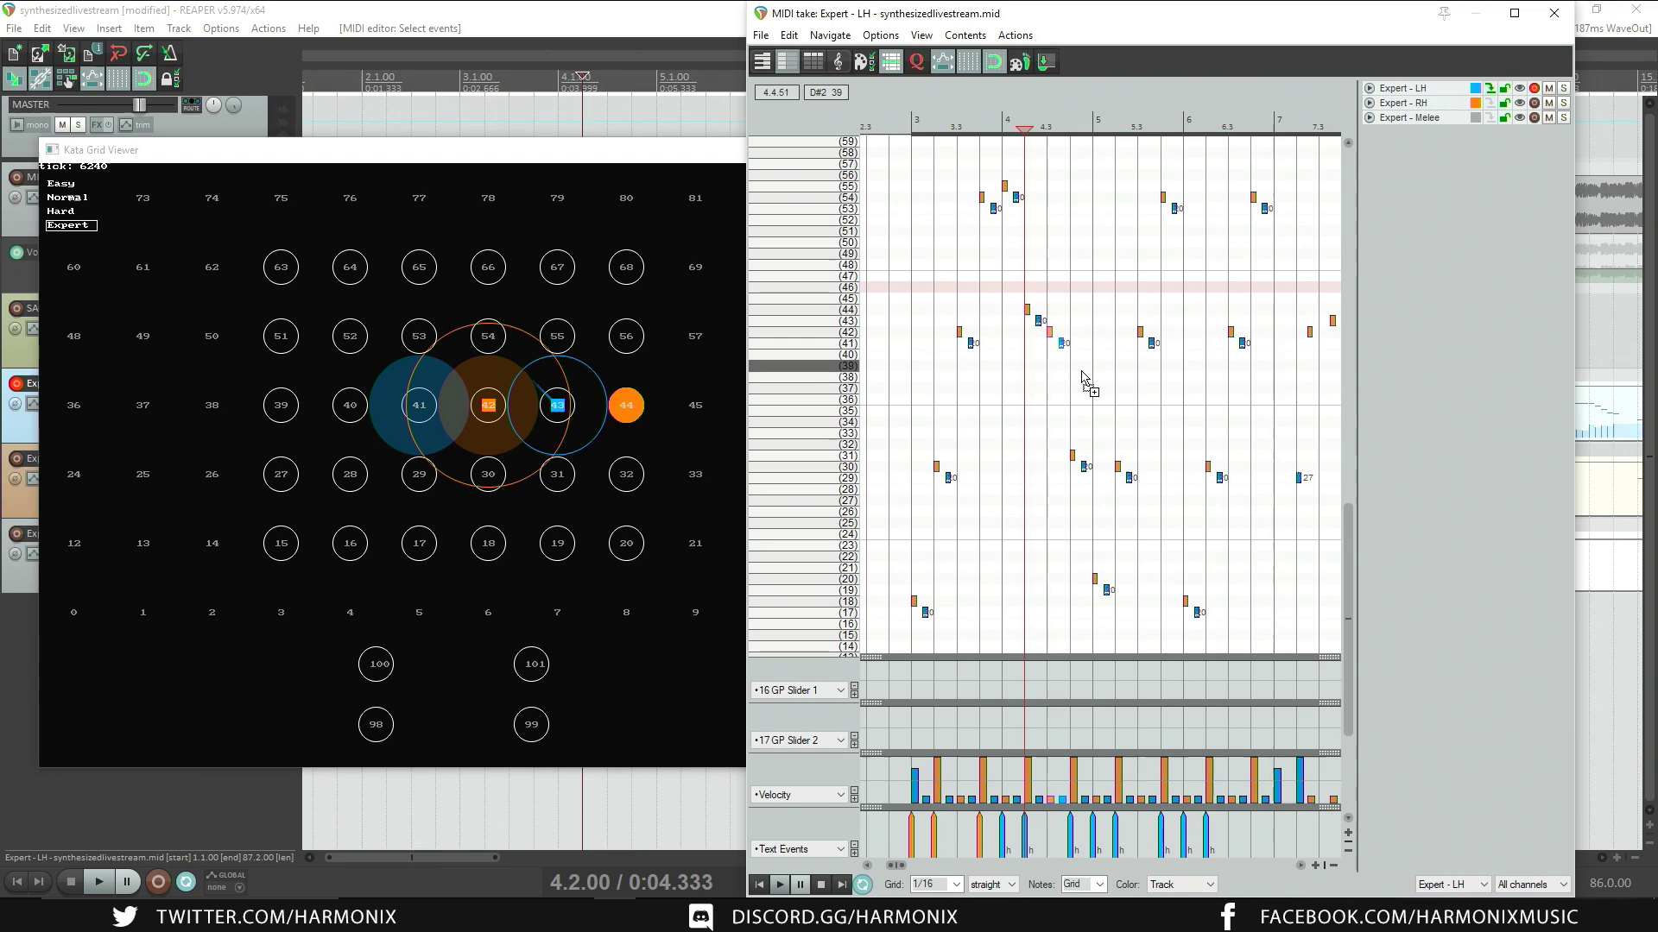
key(Down)
key(Down)
key(Down)
key(Down)
key(Down)
key(Down)
key(Down)
key(Down)
key(Down)
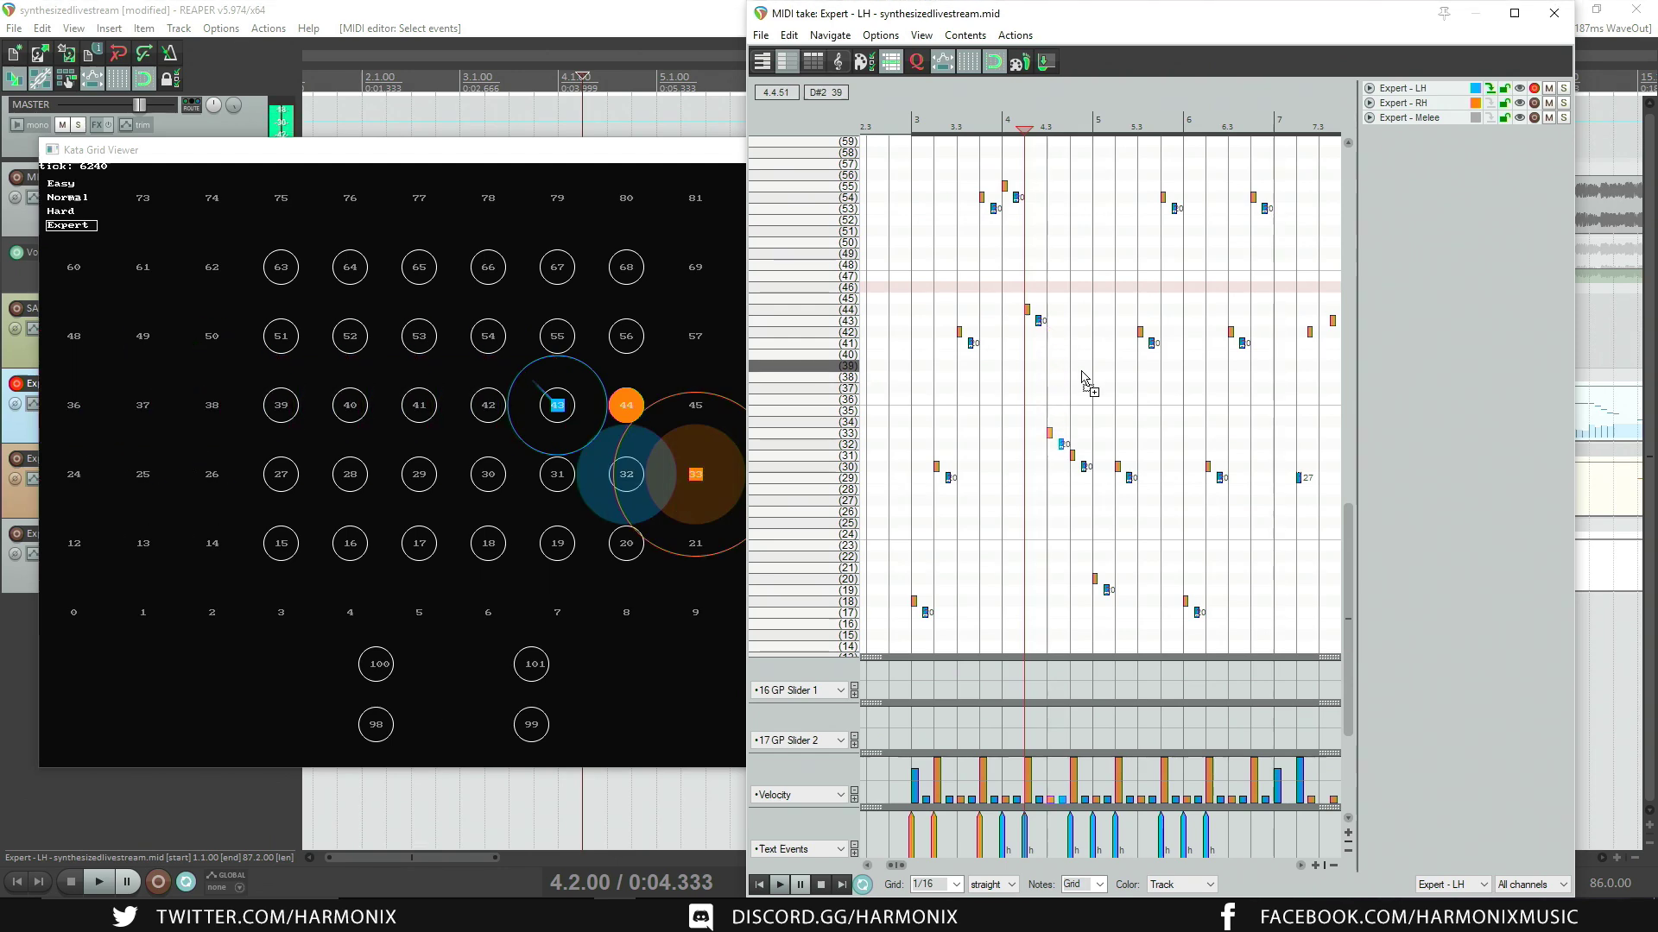
key(Down)
key(Down)
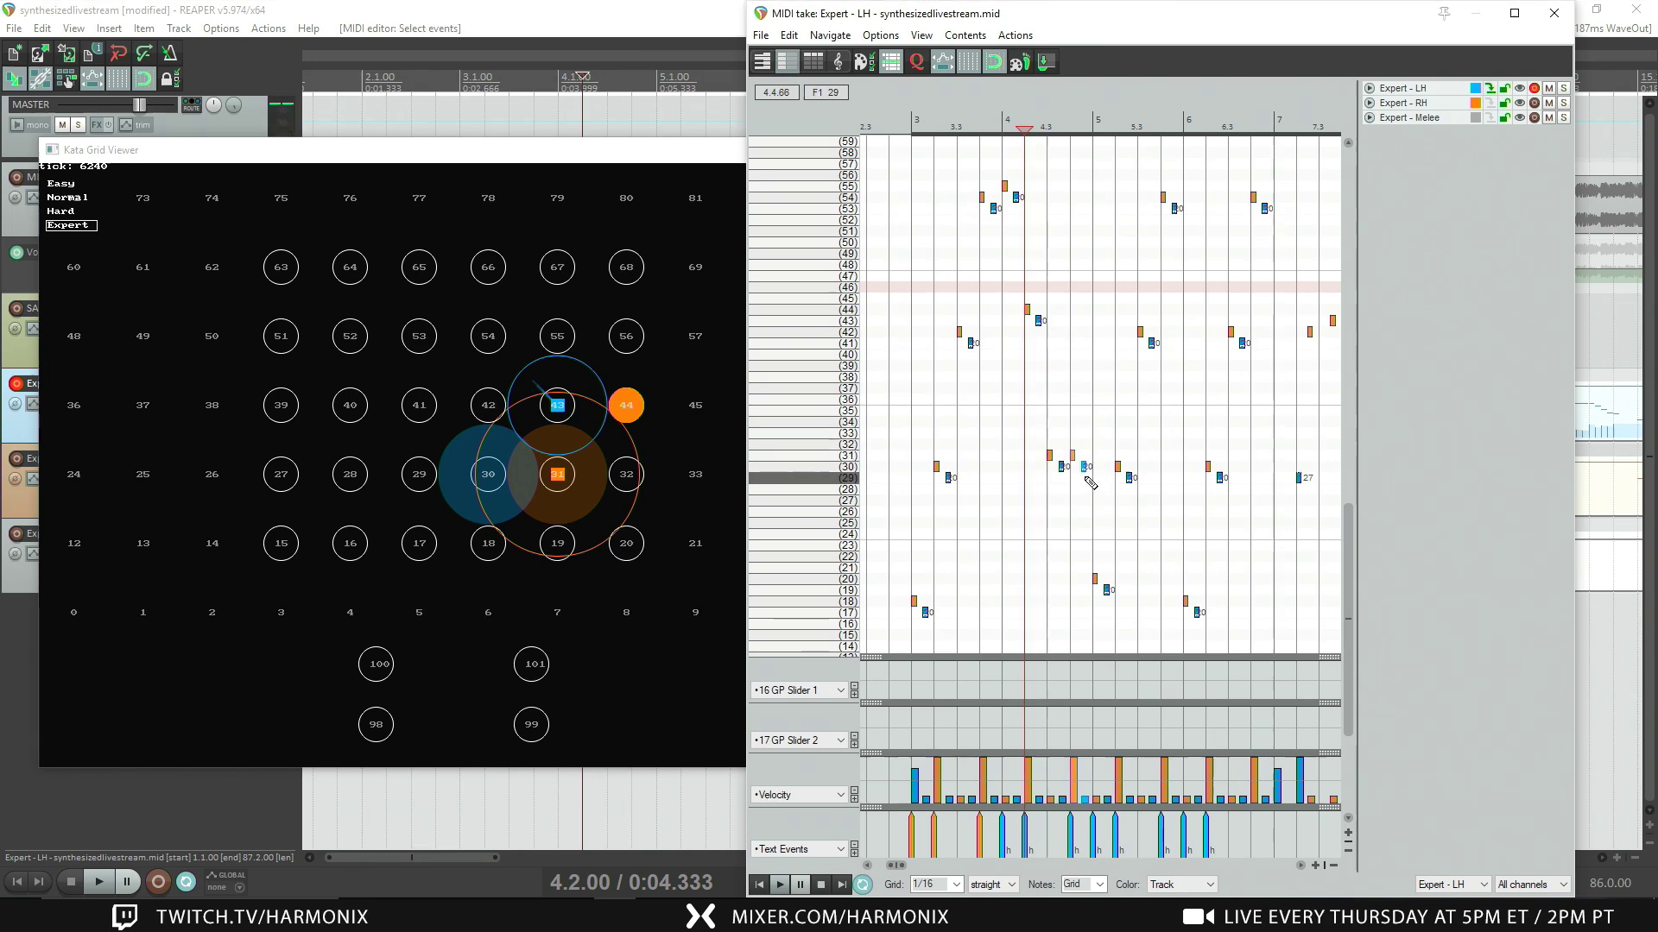
Step: Lower the right- and left-hand note pair at beat 4 of measure 4 to notes 18 and 17
click(1065, 499)
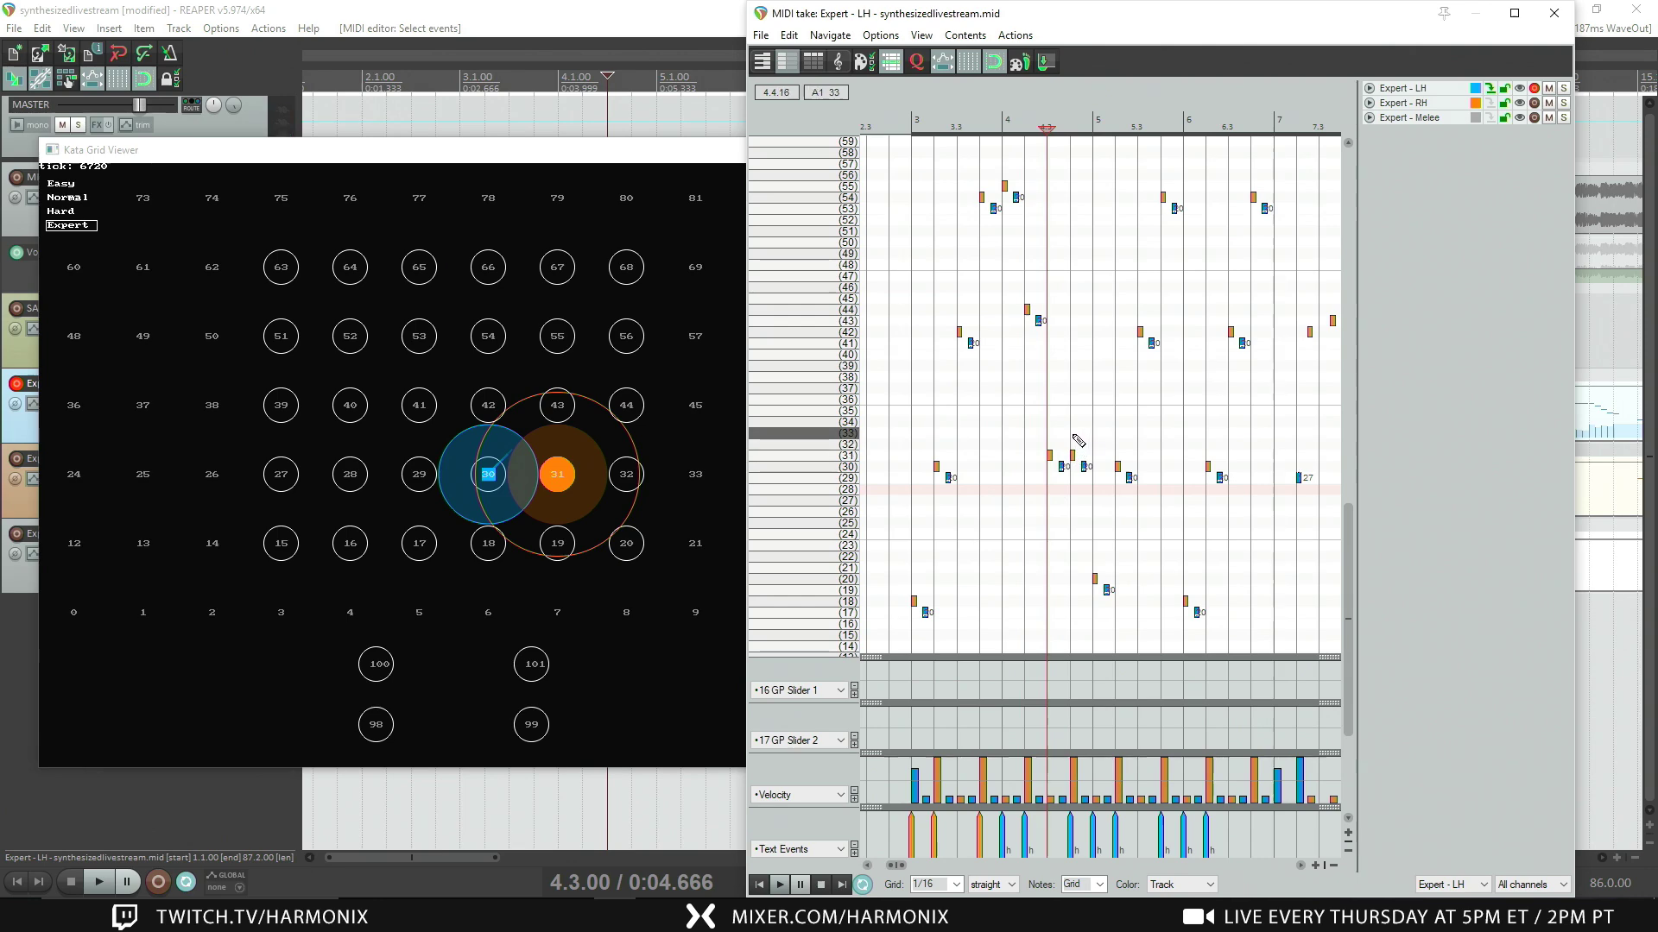
drag(1076, 450, 1112, 500)
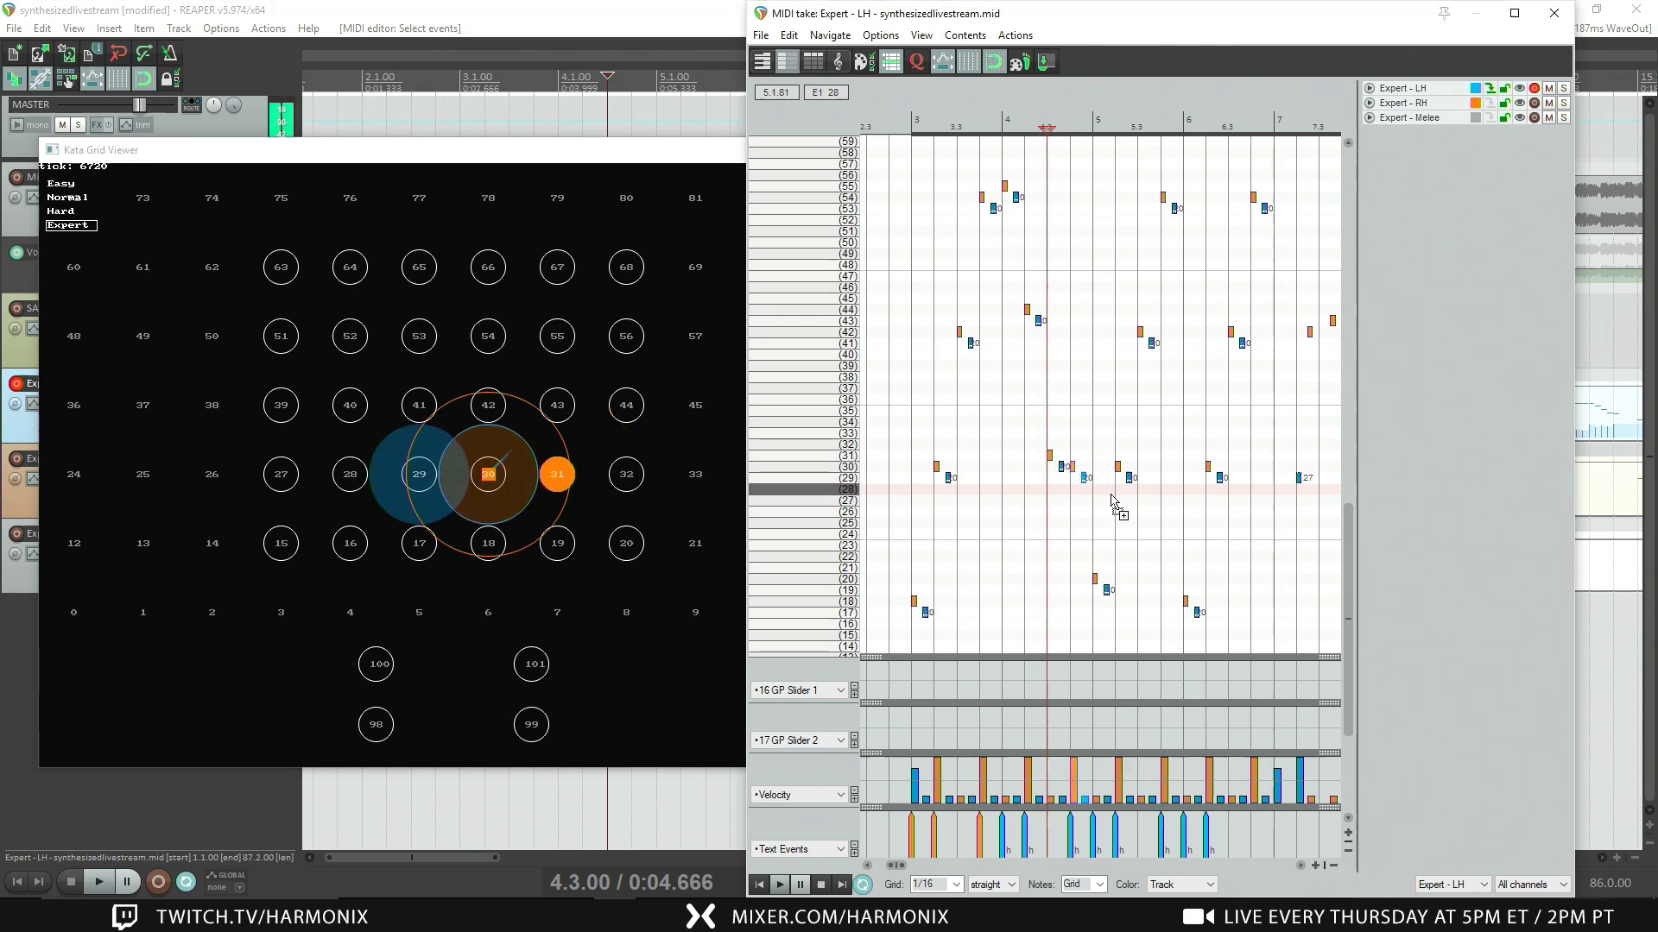
key(Down)
key(Down)
key(Down)
key(Down)
key(Down)
key(Down)
key(Down)
key(Down)
key(Down)
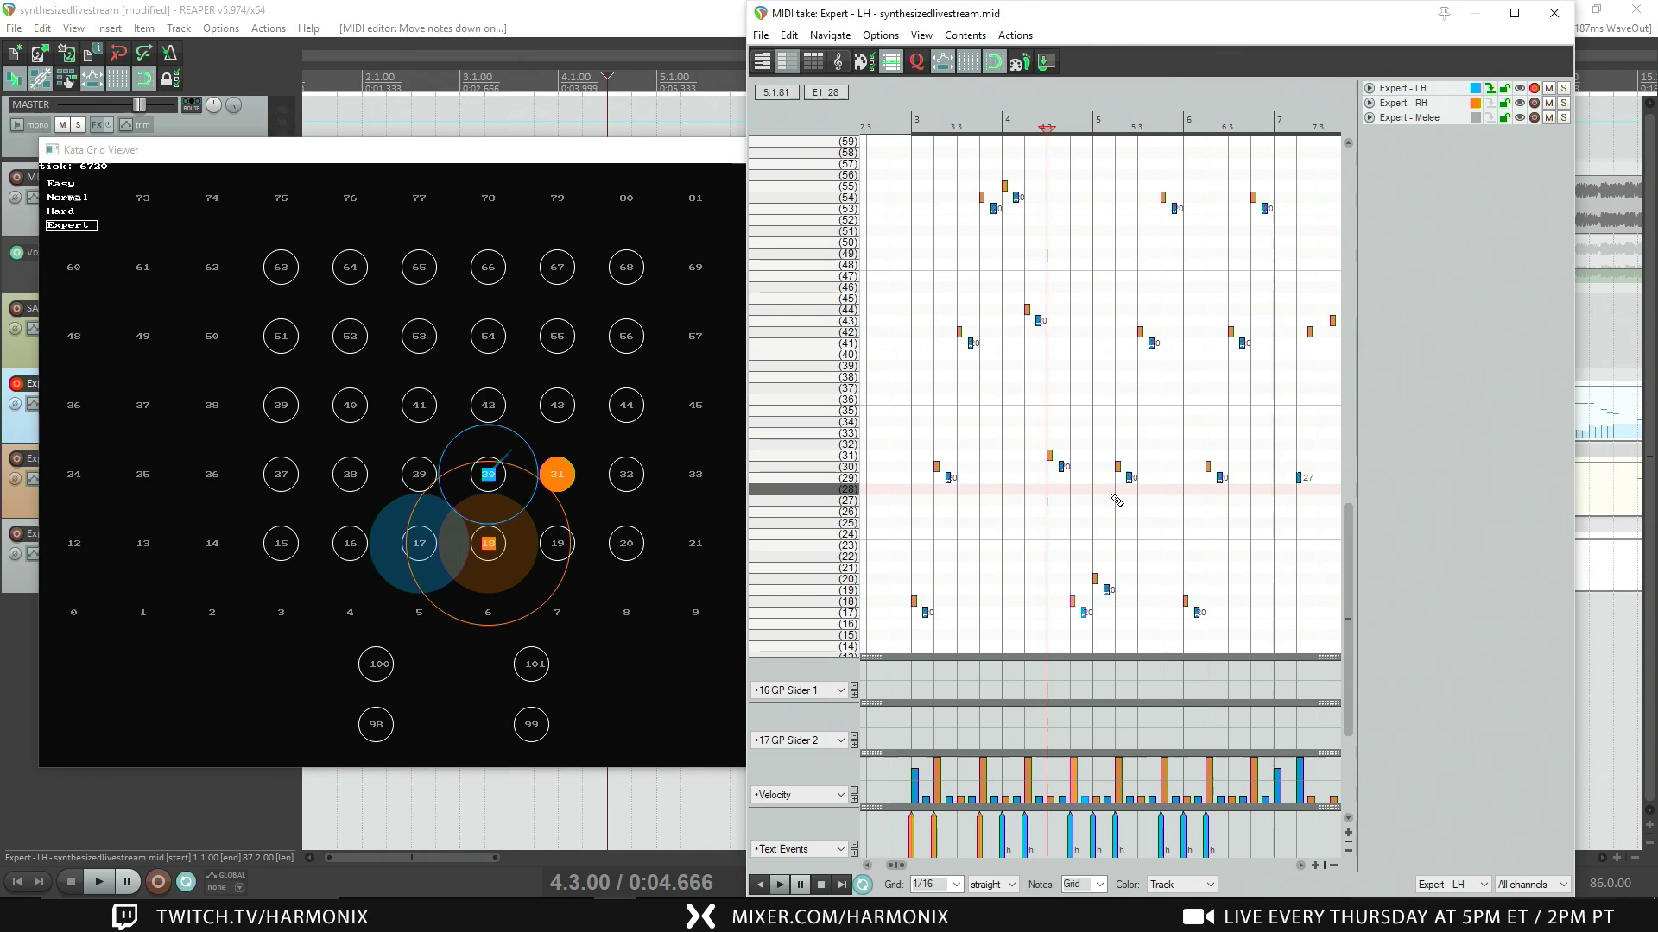
Step: Lower the right- and left-hand note pair at the start of measure 5 to notes 5 and 4
click(1079, 565)
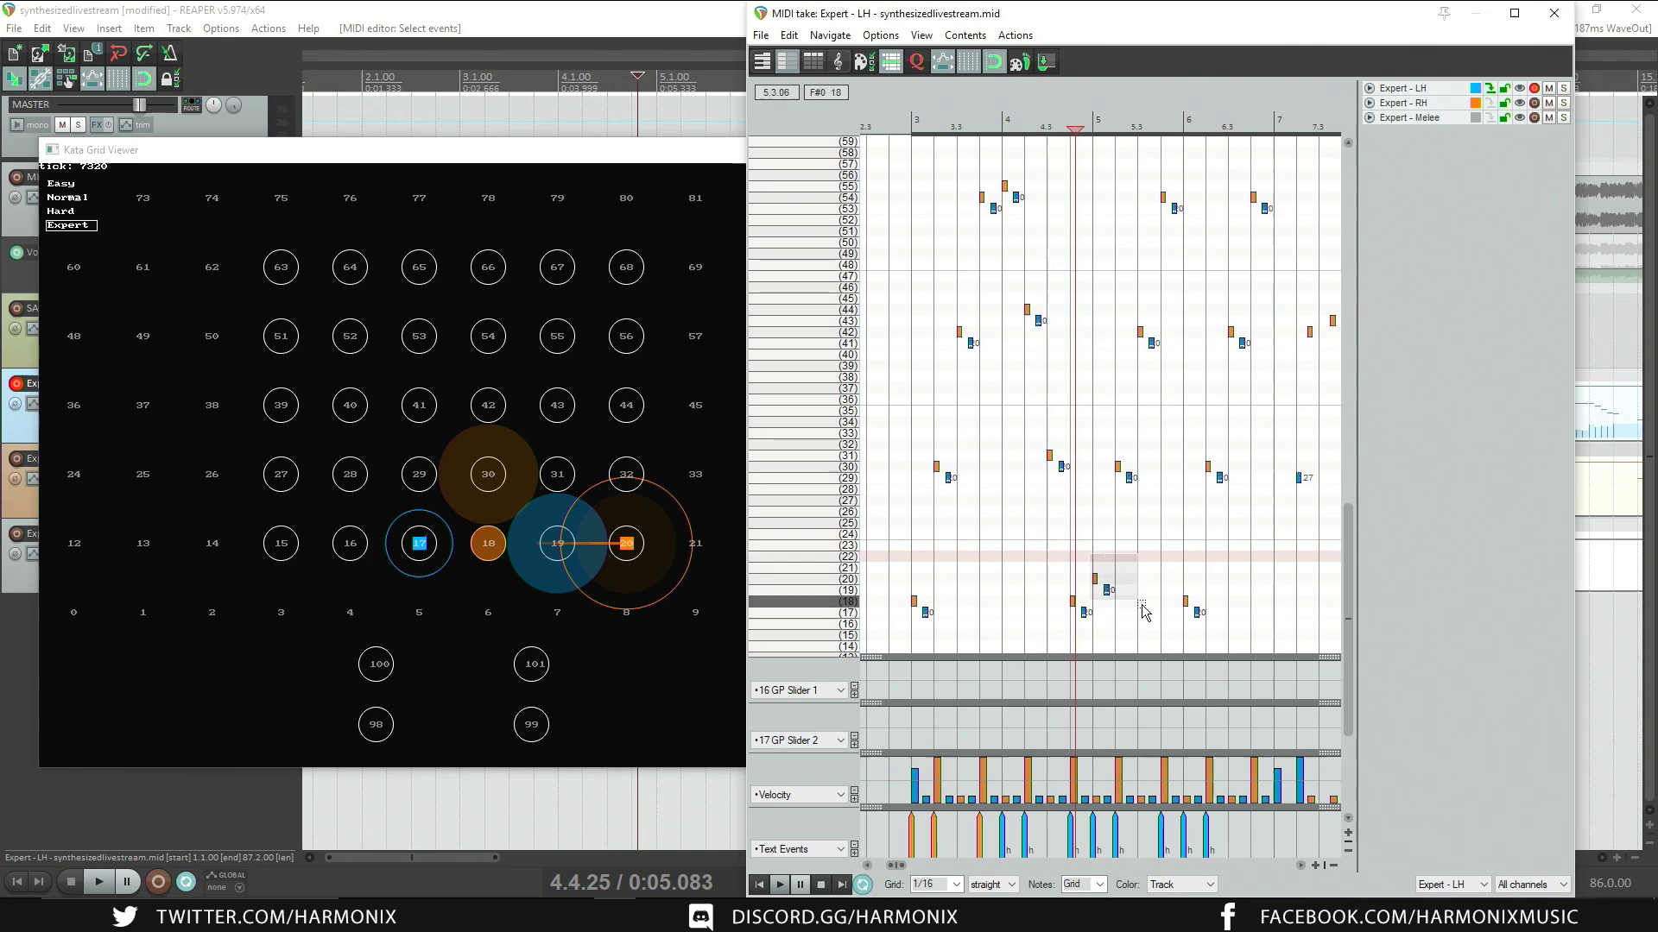
key(Down)
key(Down)
key(Down)
key(Down)
key(Down)
key(Down)
key(Down)
key(Down)
key(Down)
key(Down)
key(Down)
key(Down)
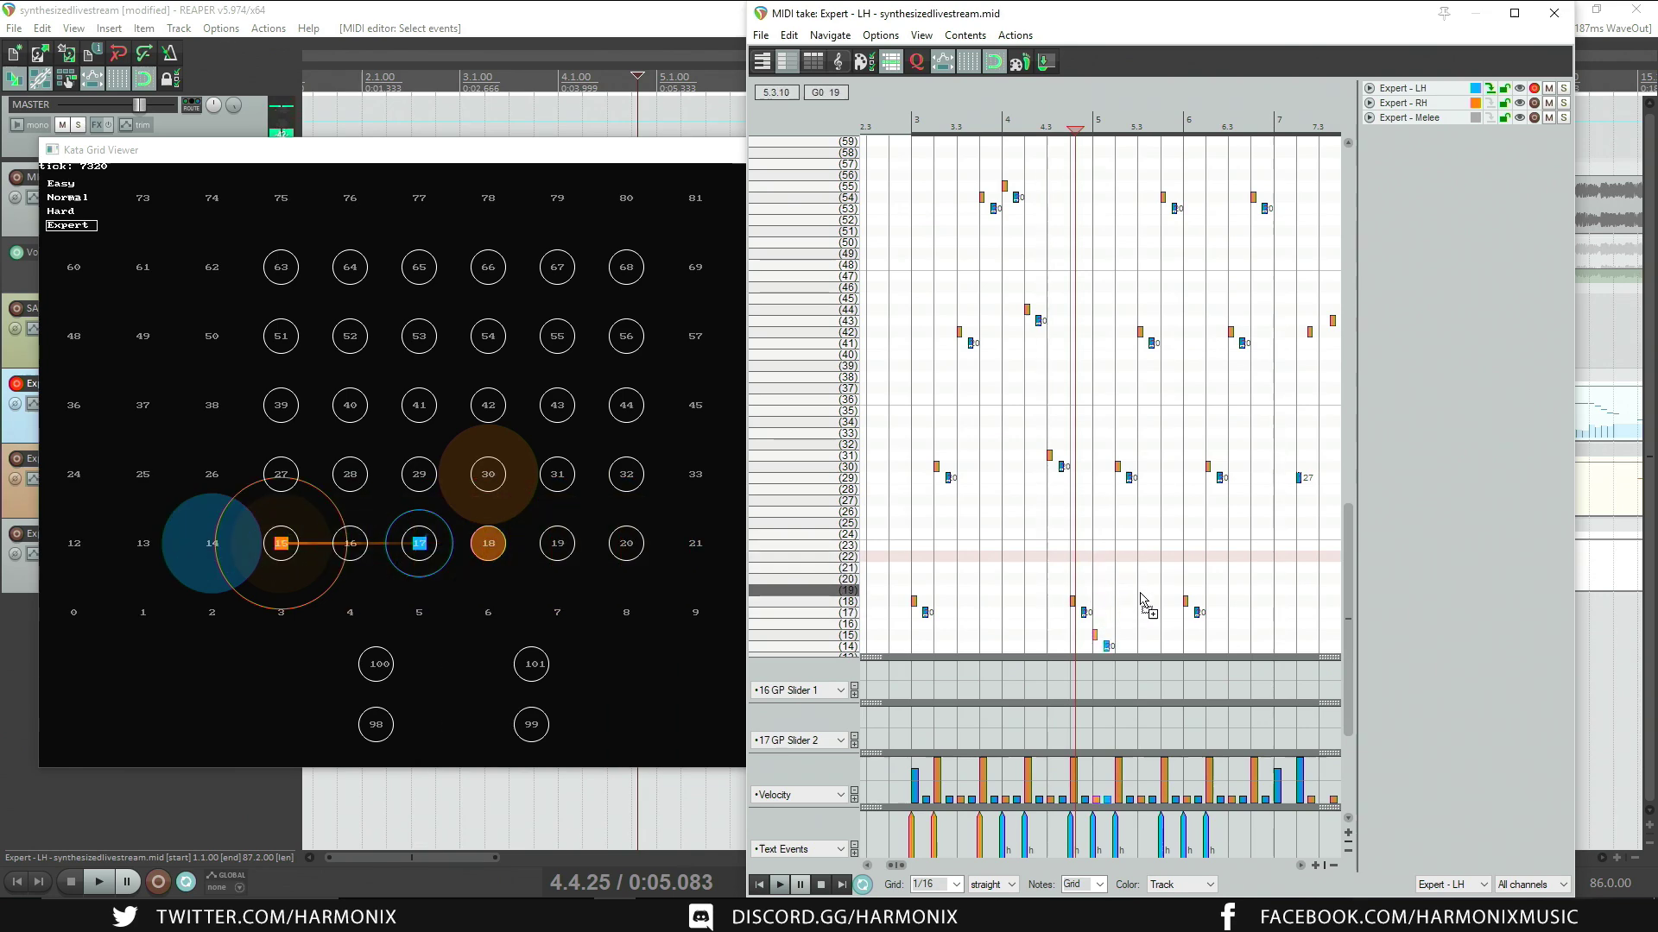
key(Down)
key(Down)
key(Down)
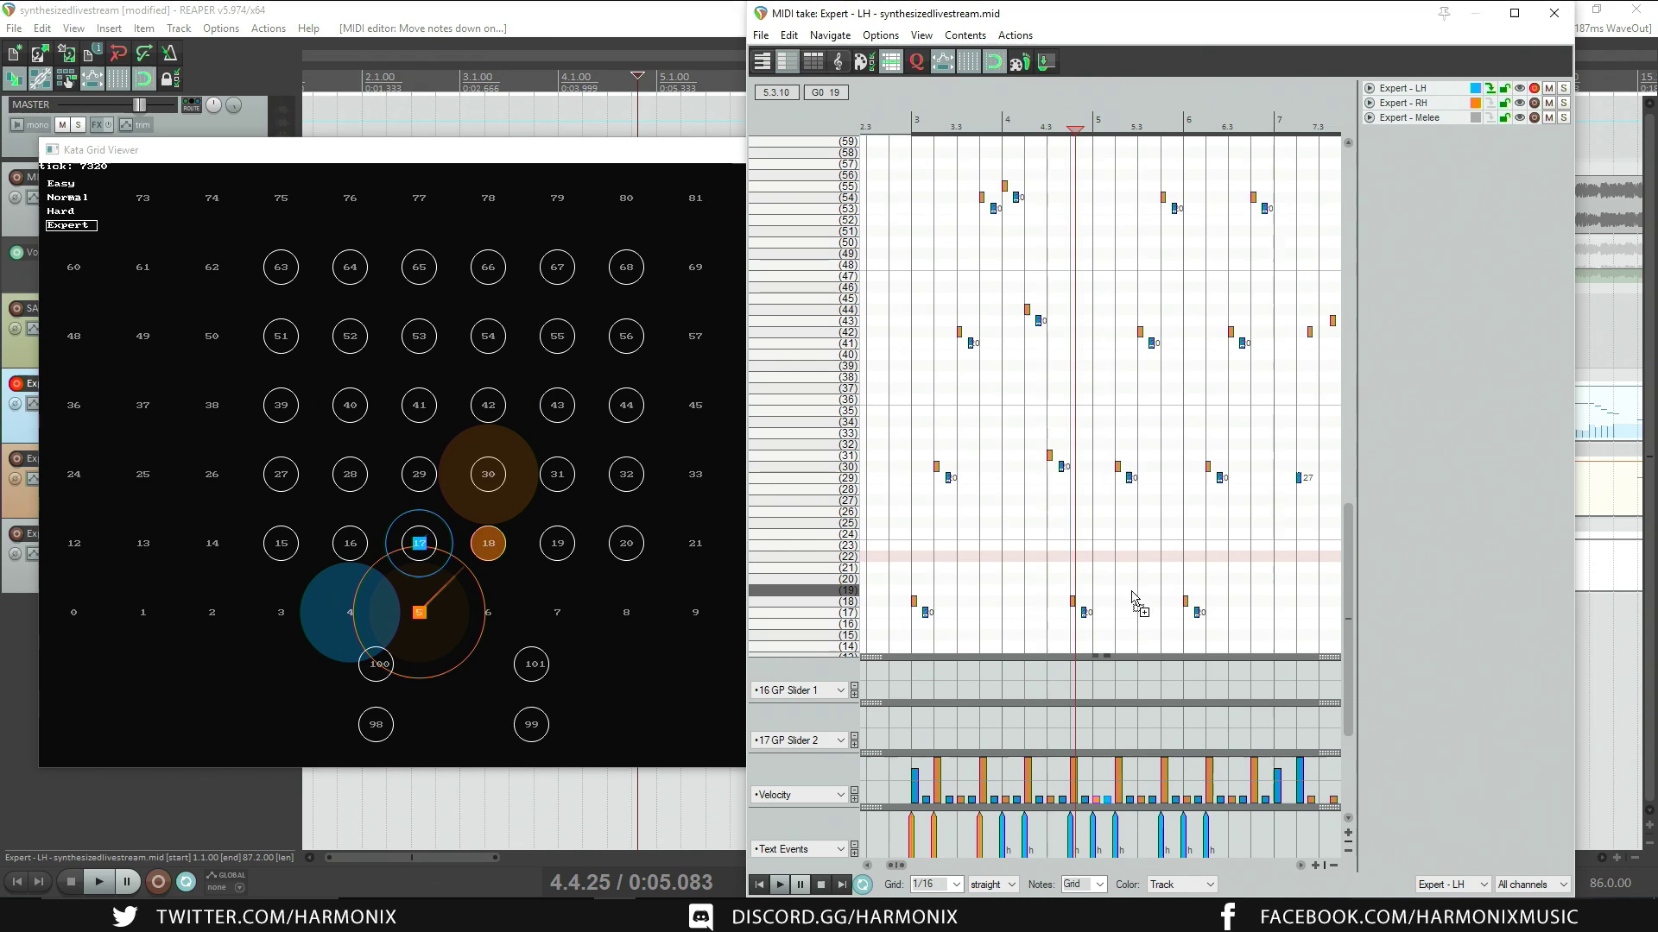
Step: Preview the edited pattern by playing it from the start of measure 3 and again from 3.3.75
click(917, 432)
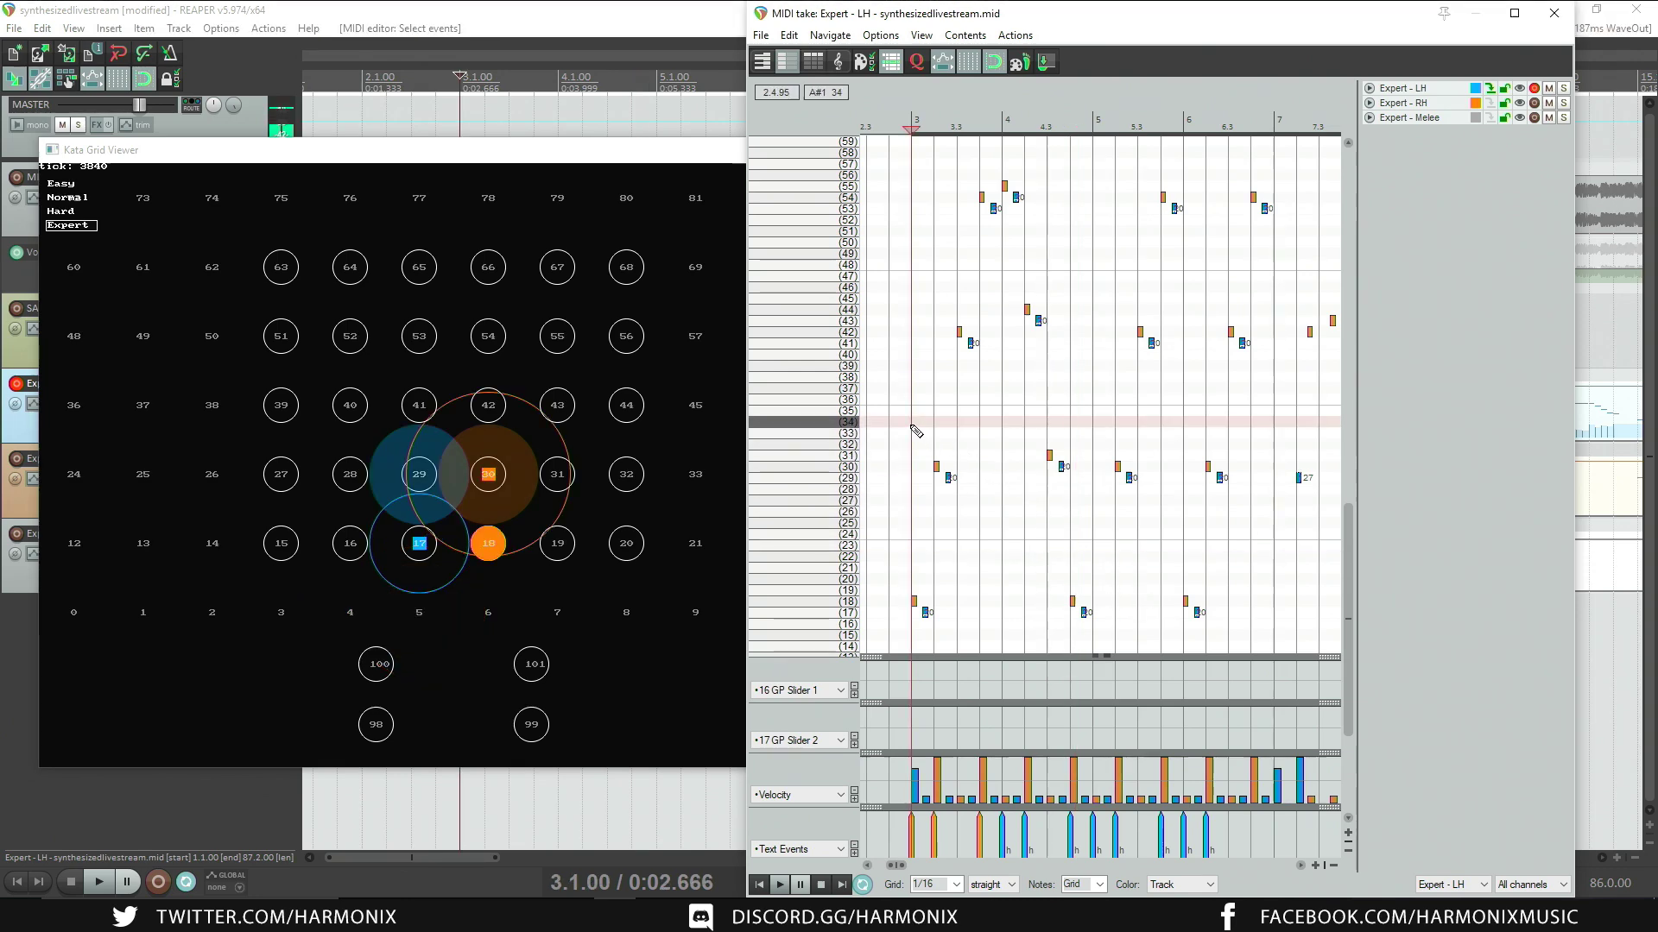
key(space)
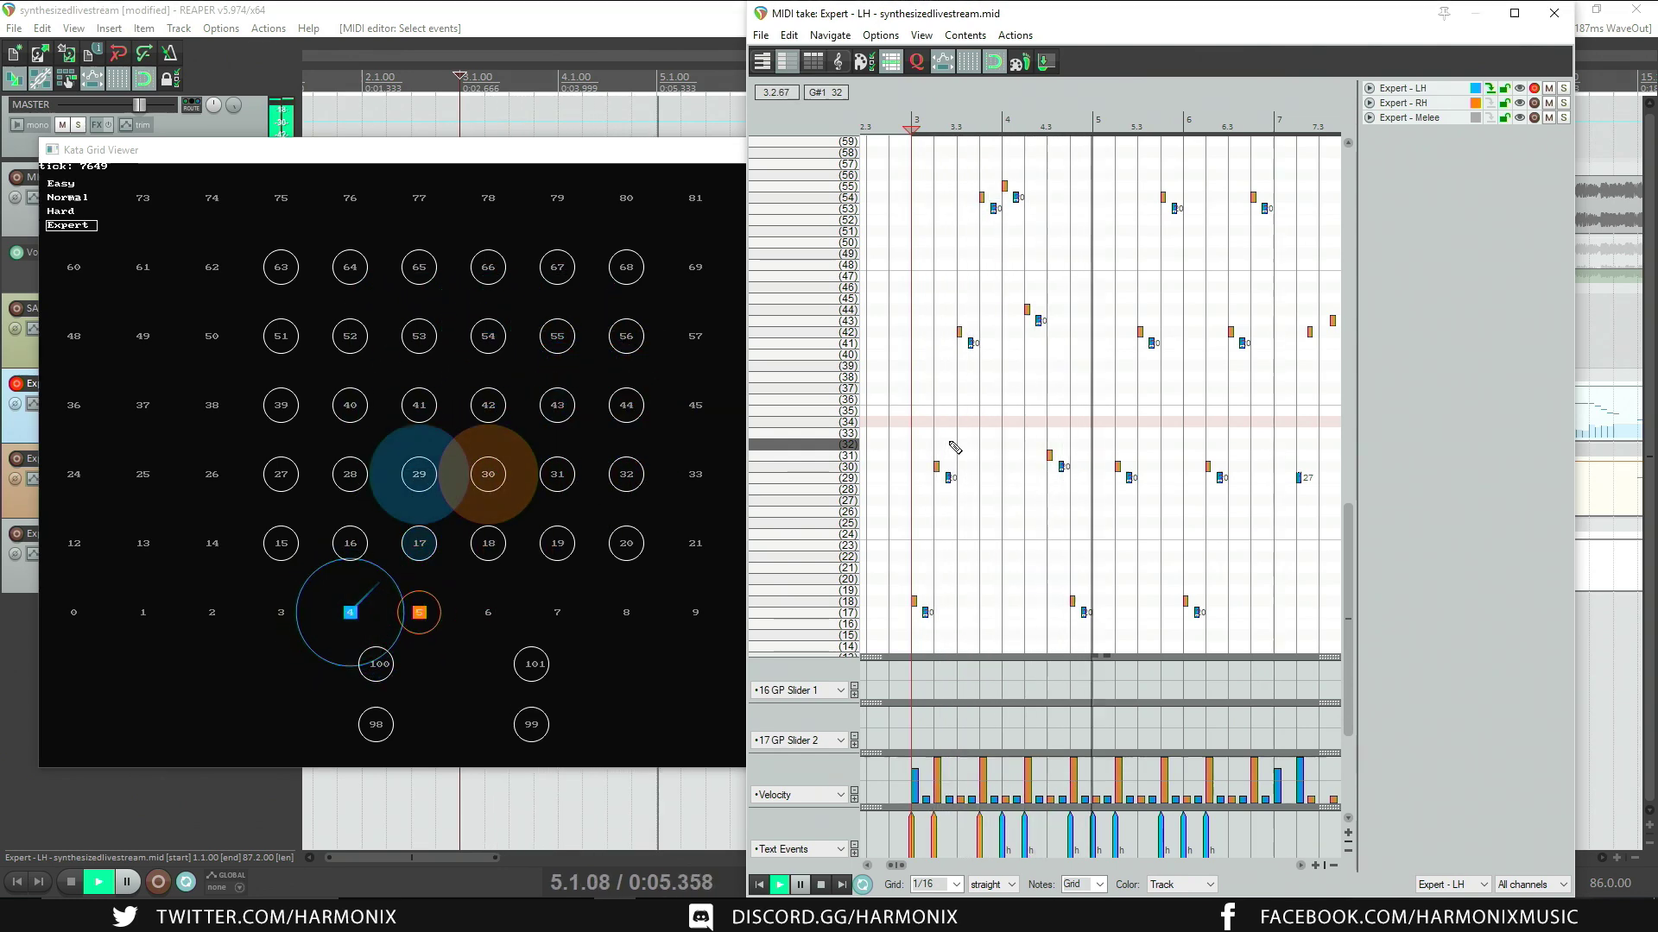
key(space)
key(space)
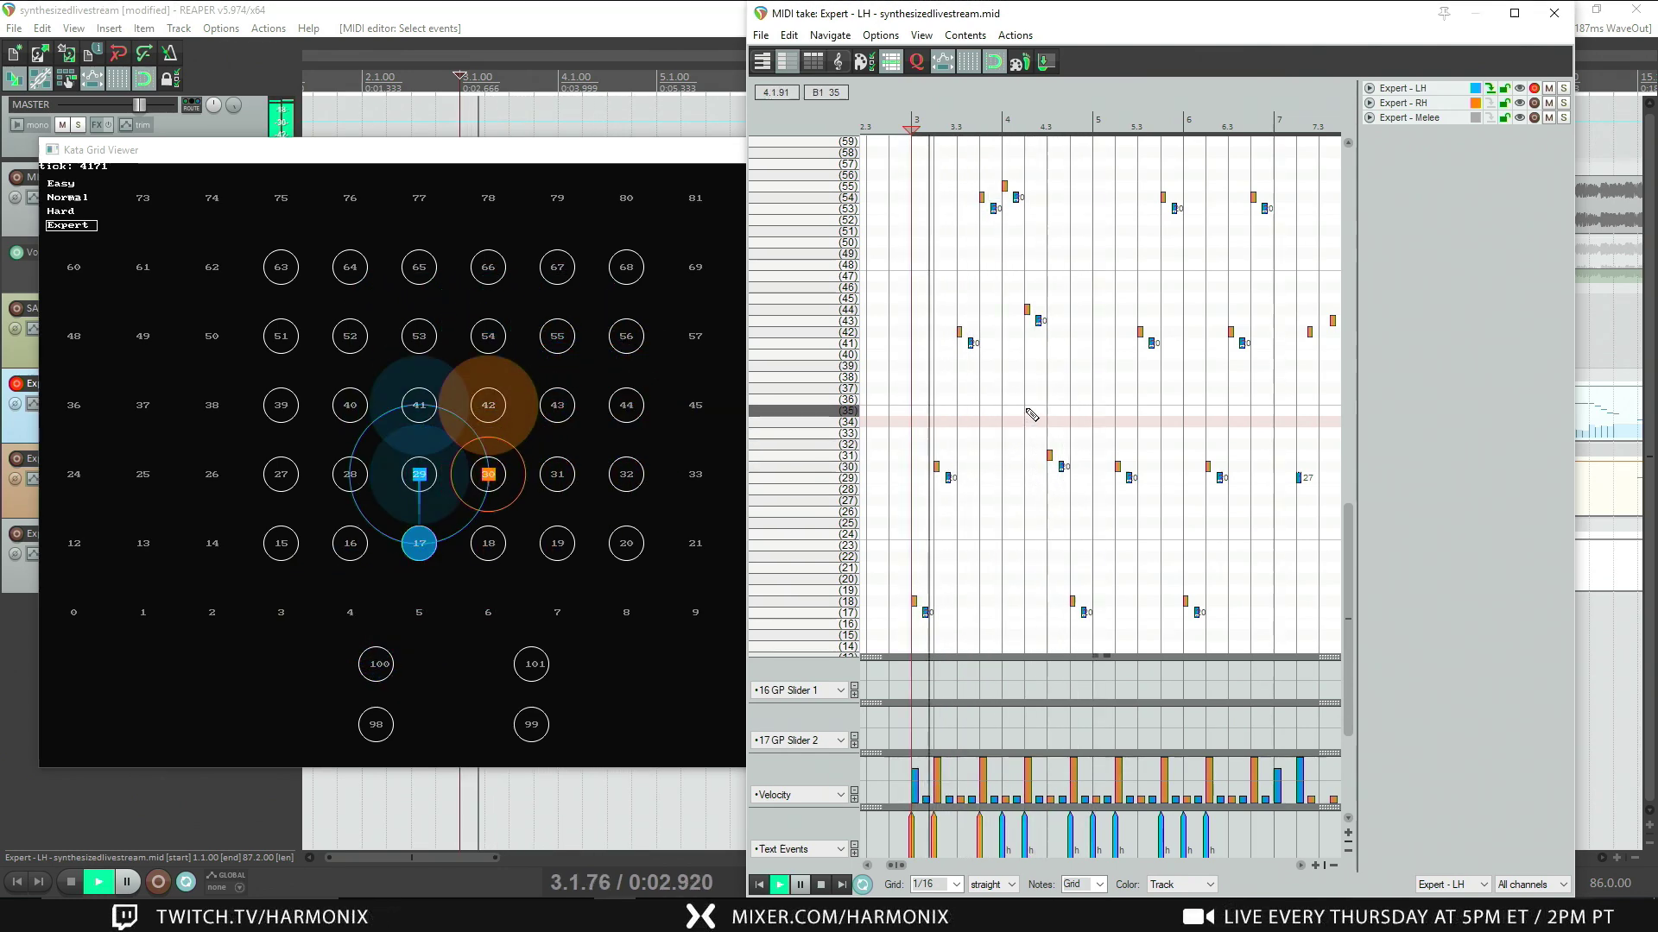
key(space)
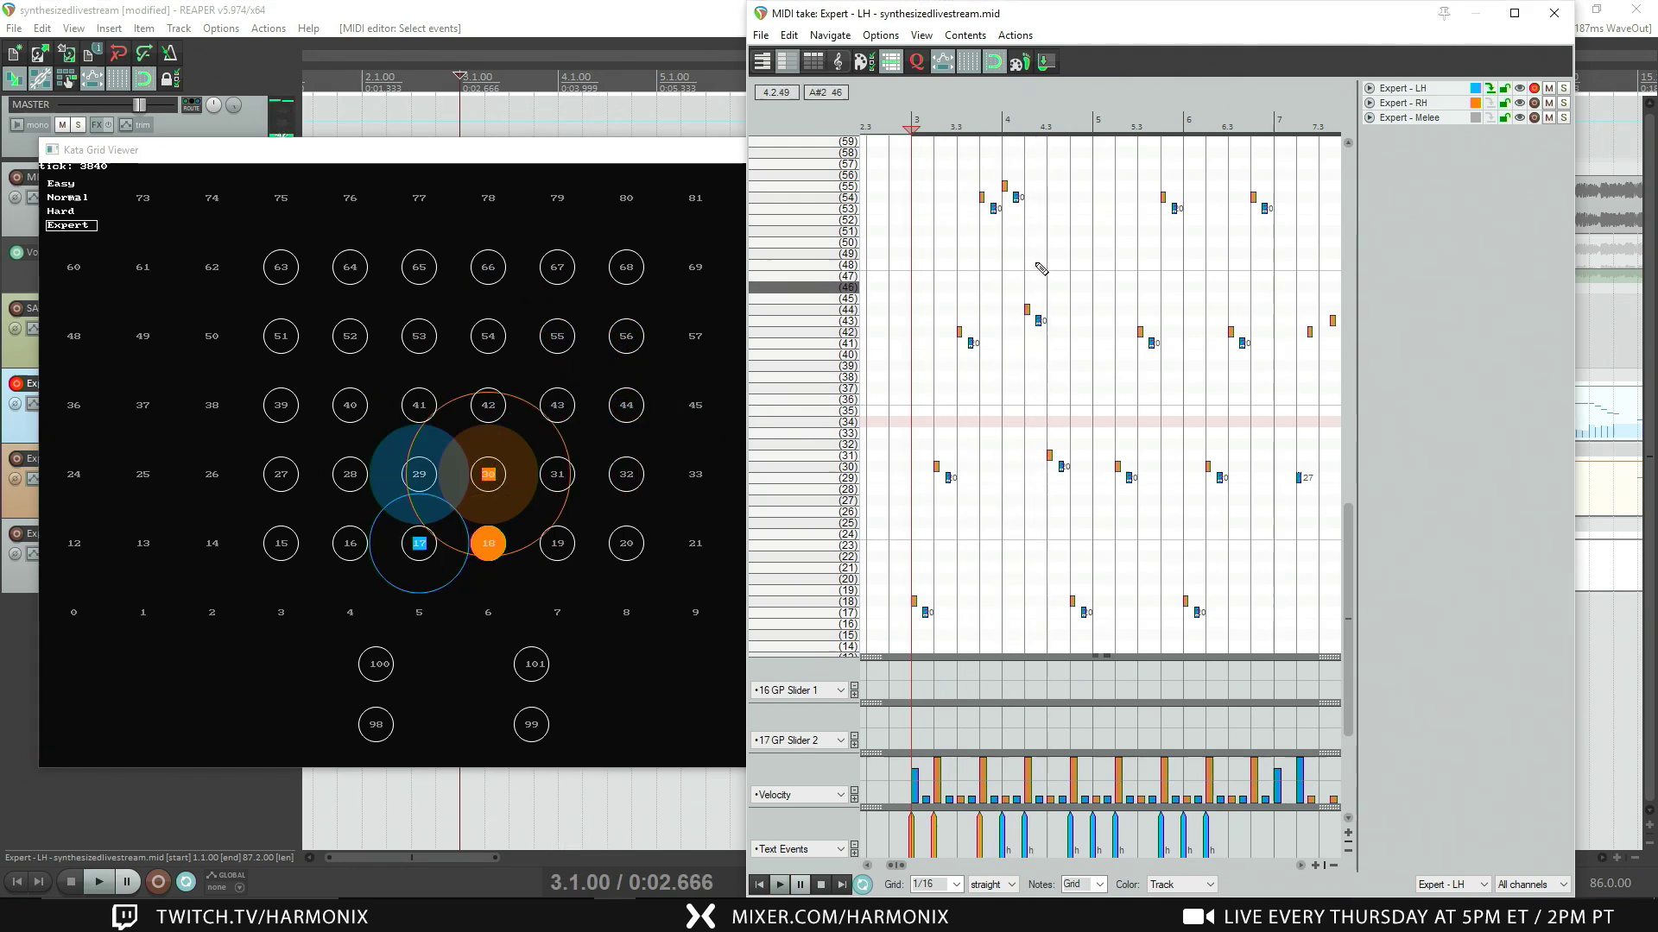
click(988, 231)
click(974, 225)
key(space)
key(space)
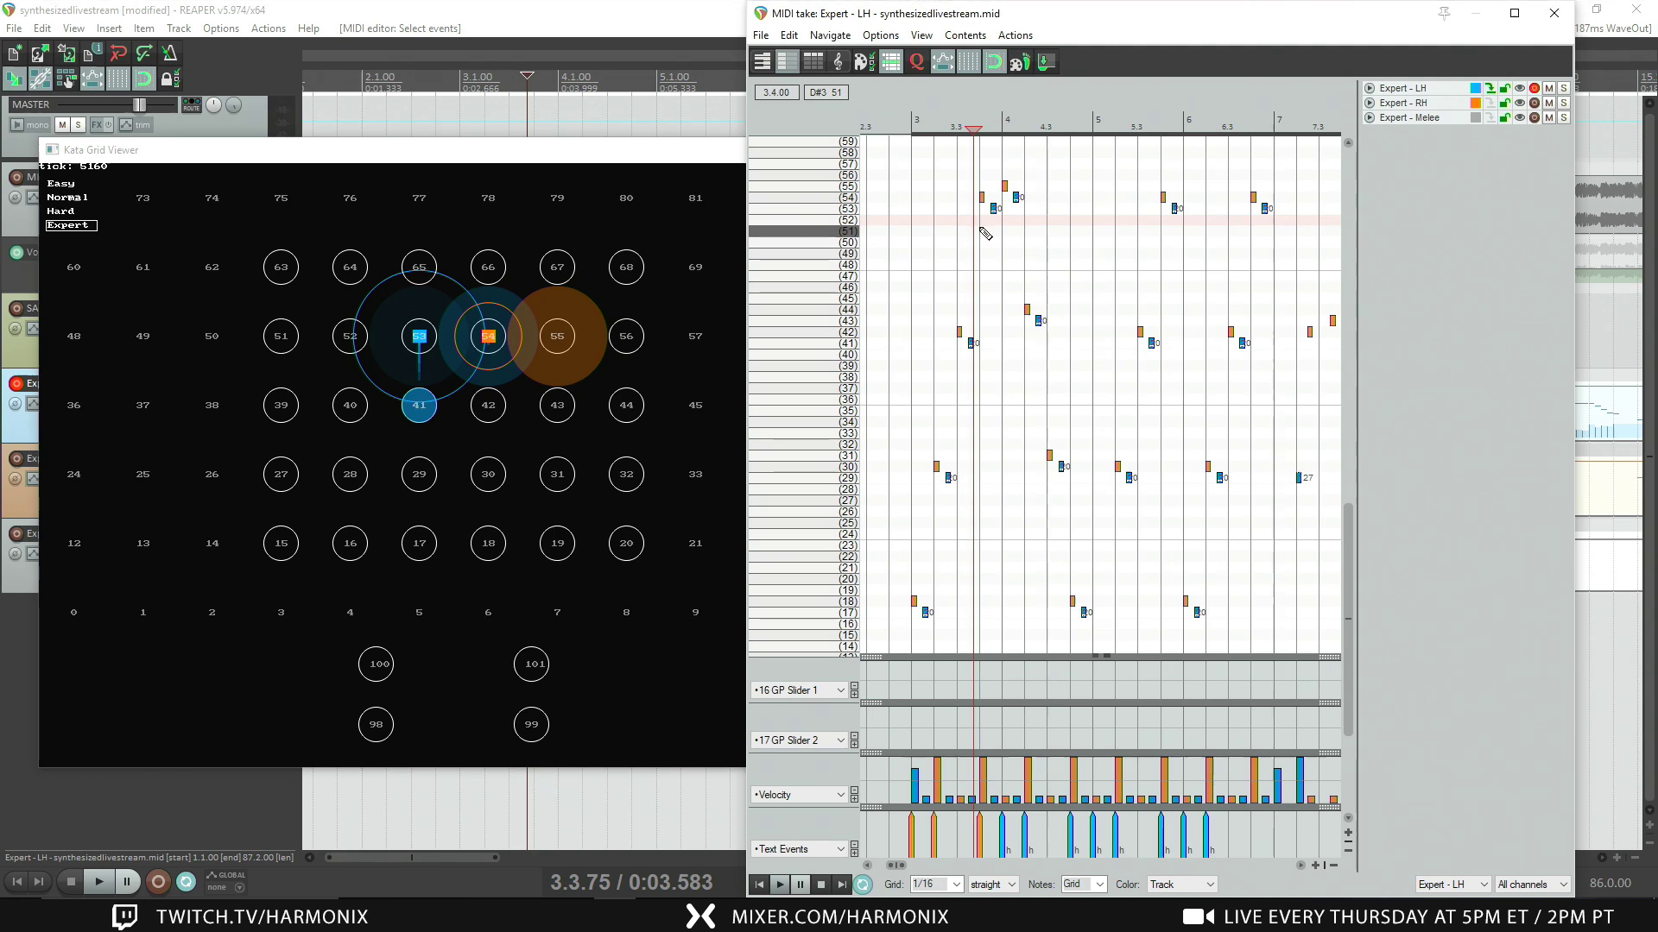
Step: Move the right- and left-hand note pair at the start of measure 4 to notes 52 and 51
drag(999, 170, 1057, 228)
key(Up)
key(Up)
key(Down)
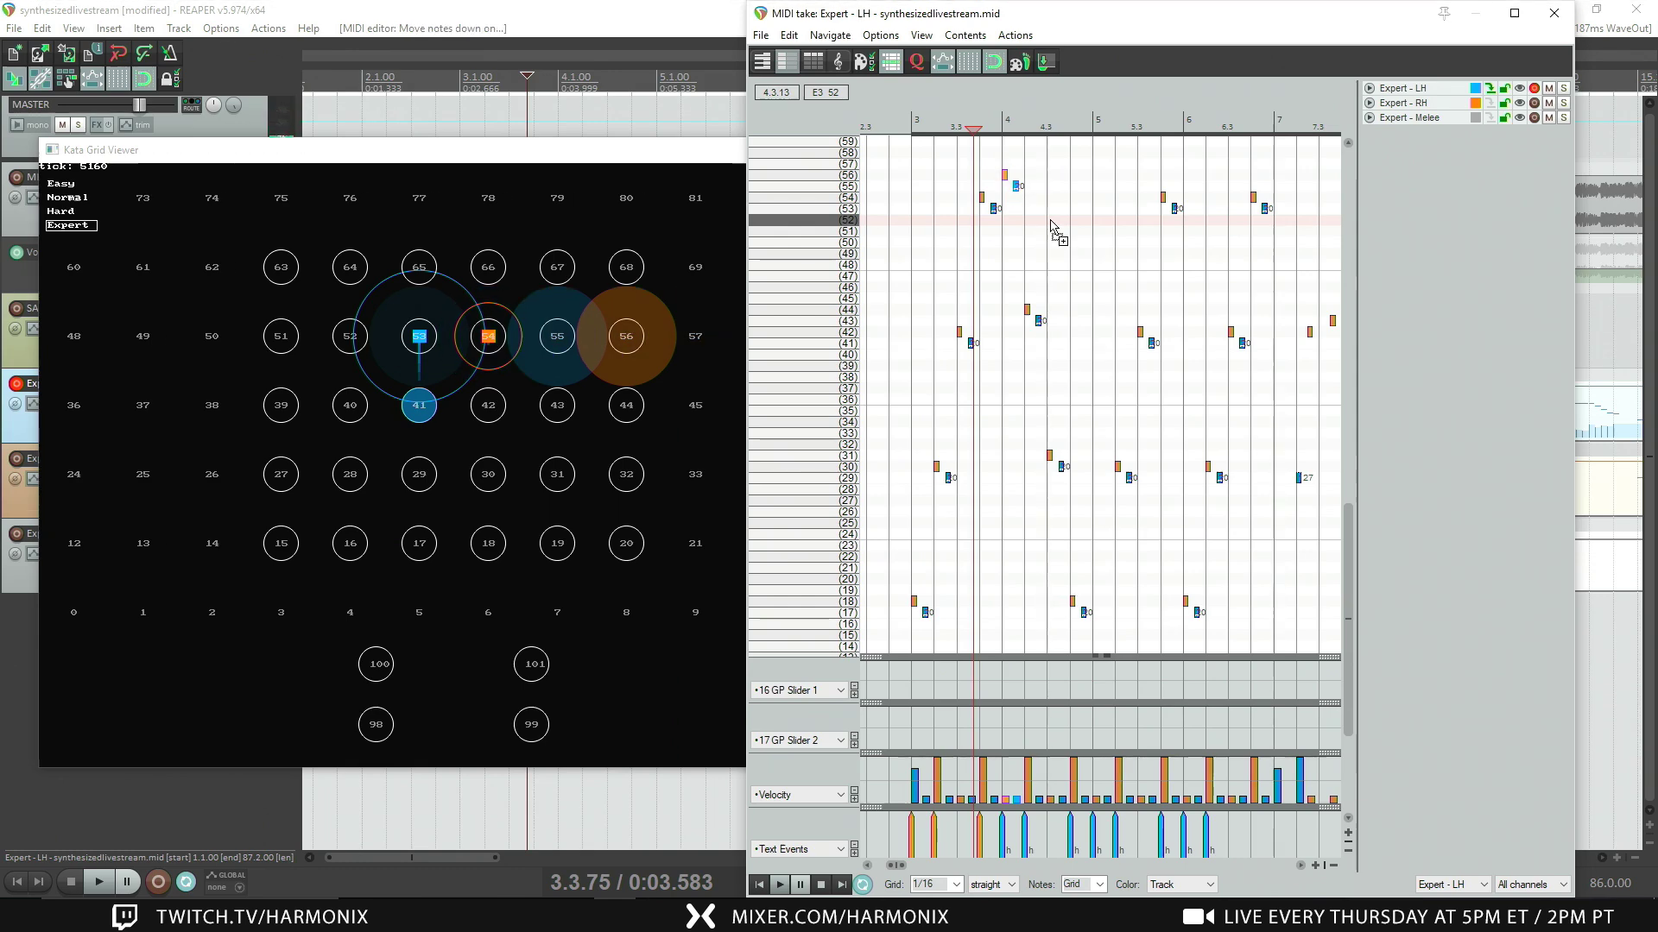
key(Up)
key(Up)
key(Down)
key(Down)
key(Down)
key(Down)
key(Down)
key(Down)
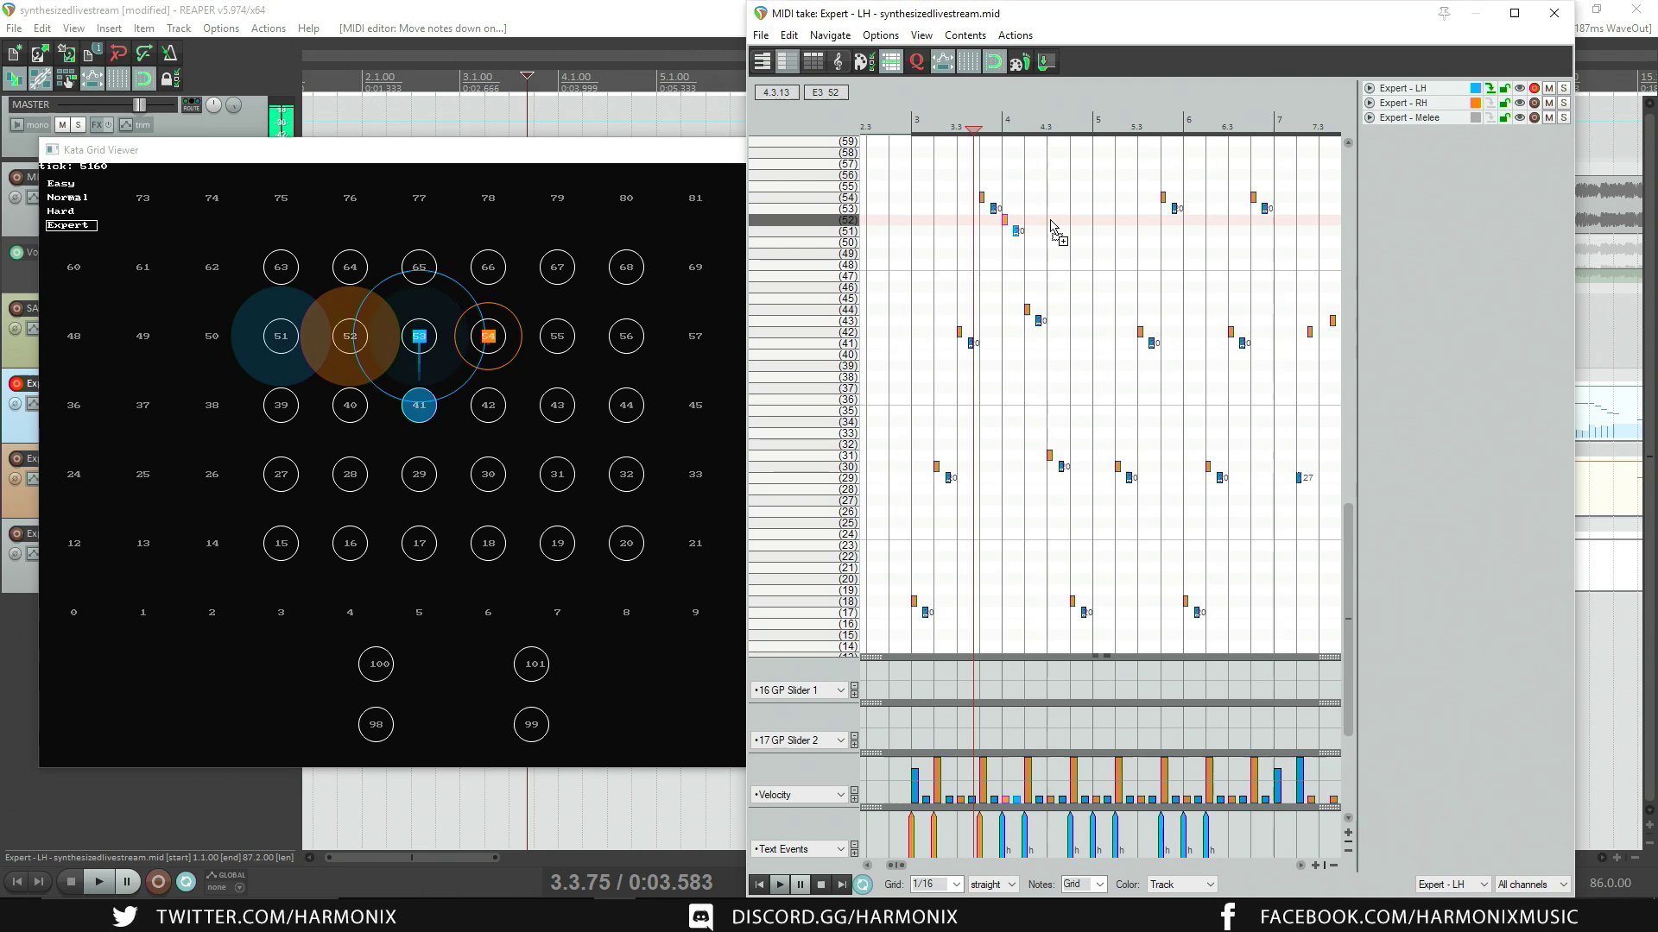
Step: Raise the right- and left-hand note pair at the start of measure 4 to notes 67 and 66
key(Down)
key(Down)
key(Down)
key(Up)
key(Up)
key(Up)
key(Up)
key(Up)
key(Up)
key(Up)
key(Up)
key(Up)
key(Up)
key(Up)
key(Up)
key(Up)
key(Up)
key(Up)
key(Up)
key(Up)
key(Up)
key(Up)
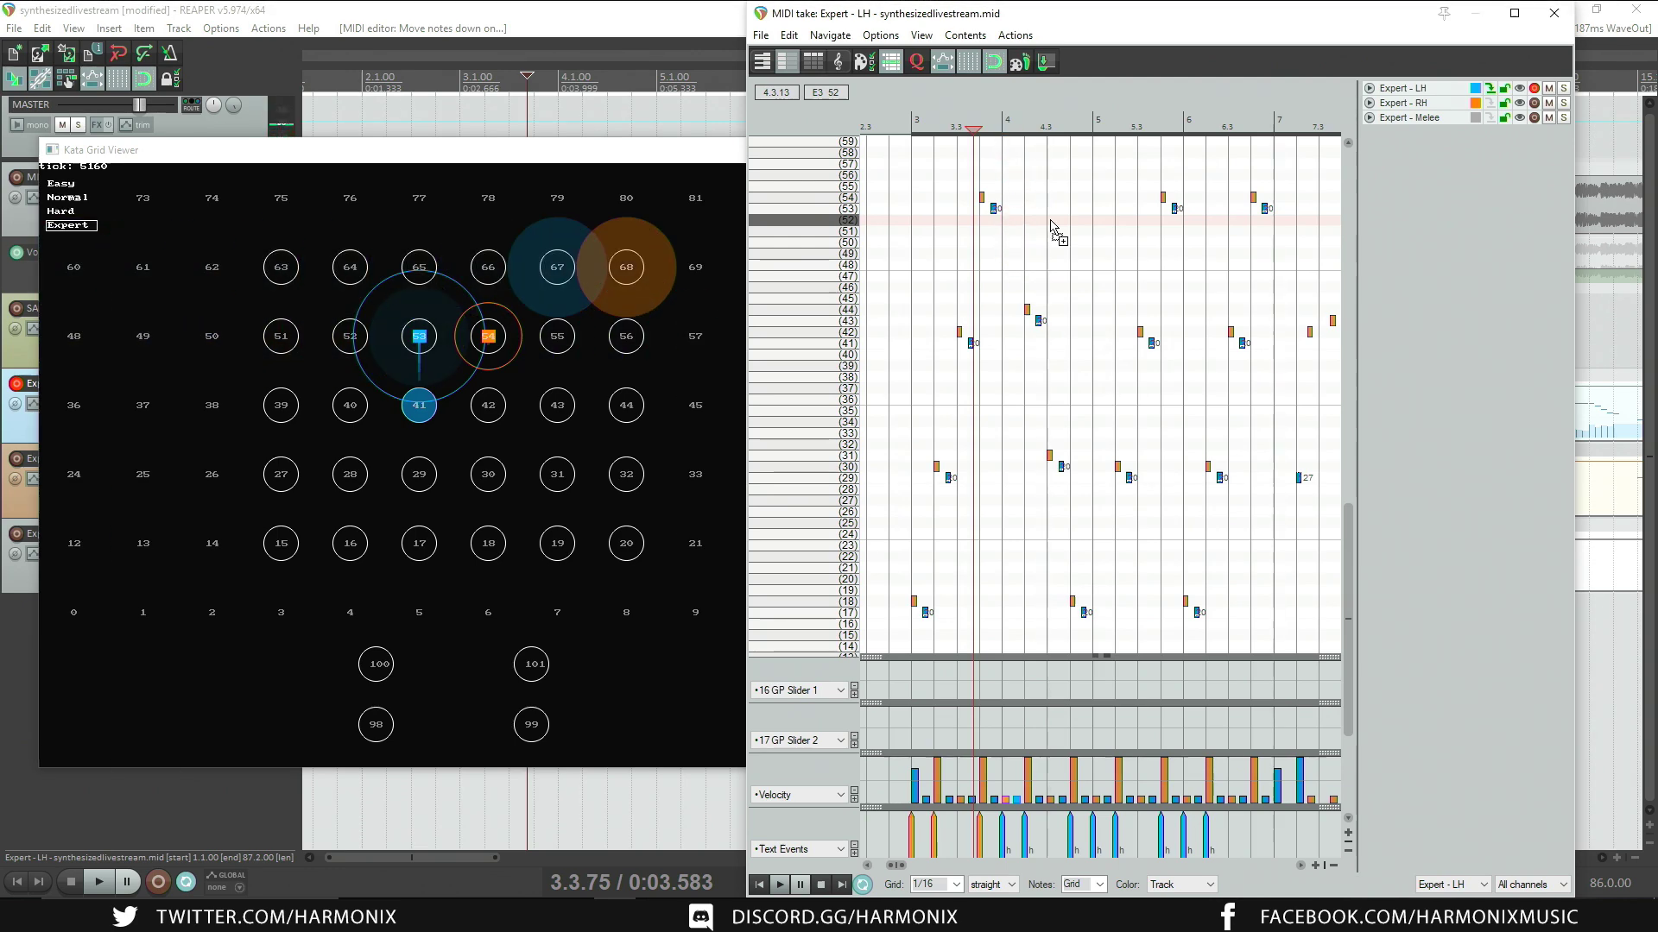
key(Down)
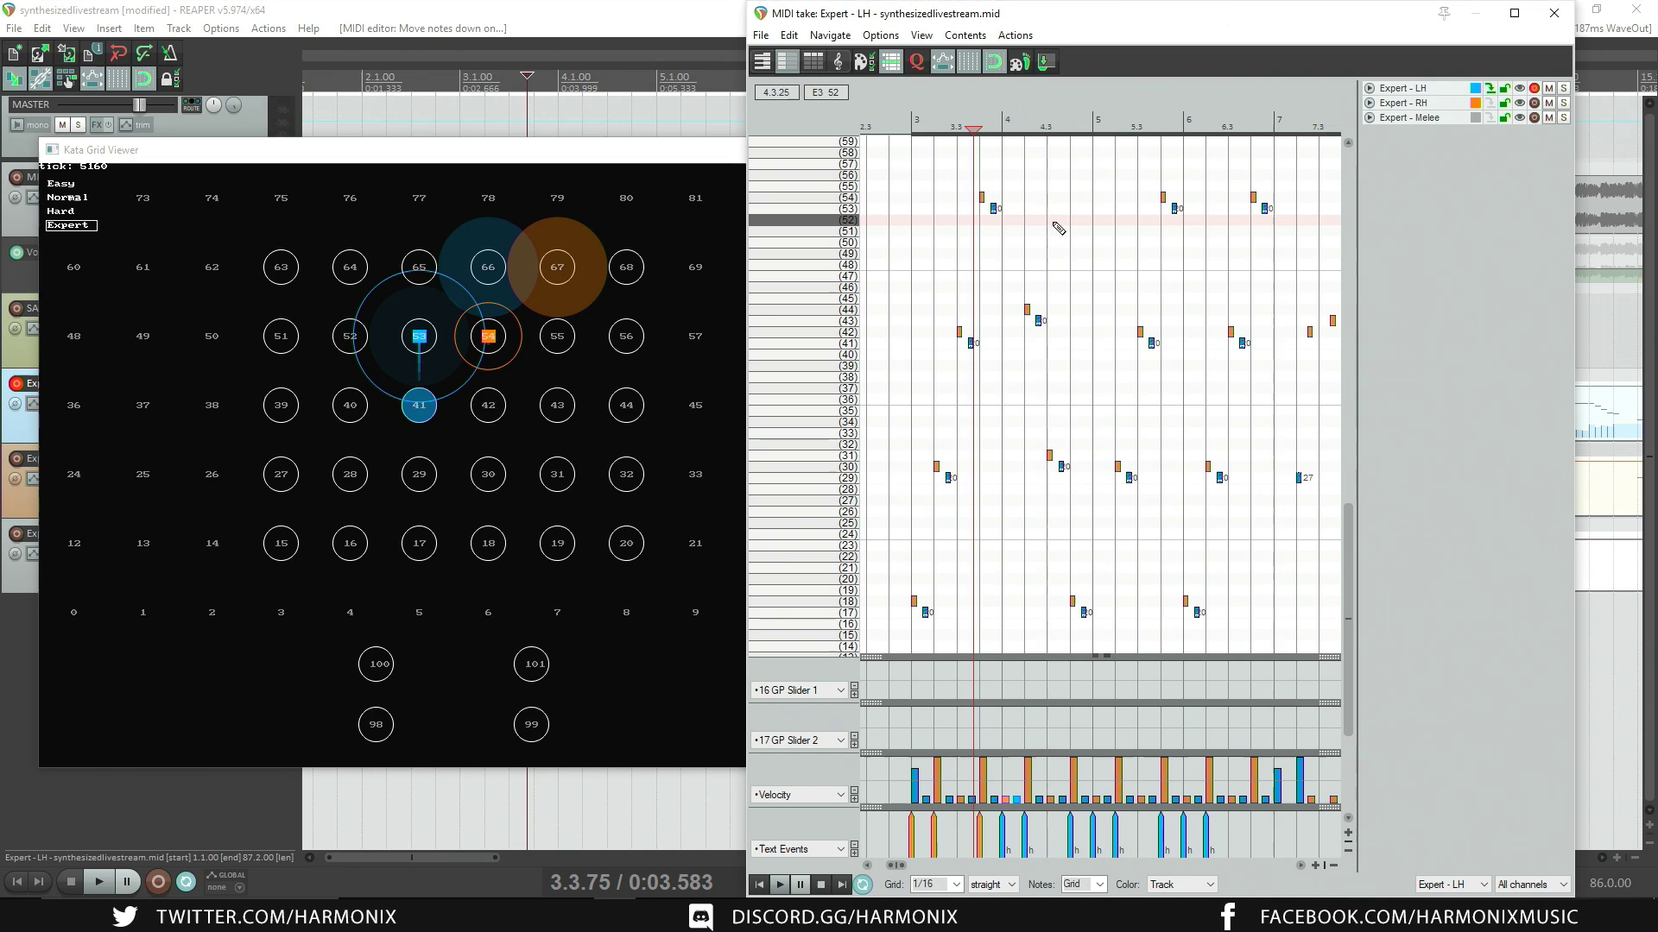
Step: Raise the three note pairs on beats 2 to 4 of measure 4 to 56/55, 43/42 and 30/29
drag(1013, 277, 1099, 635)
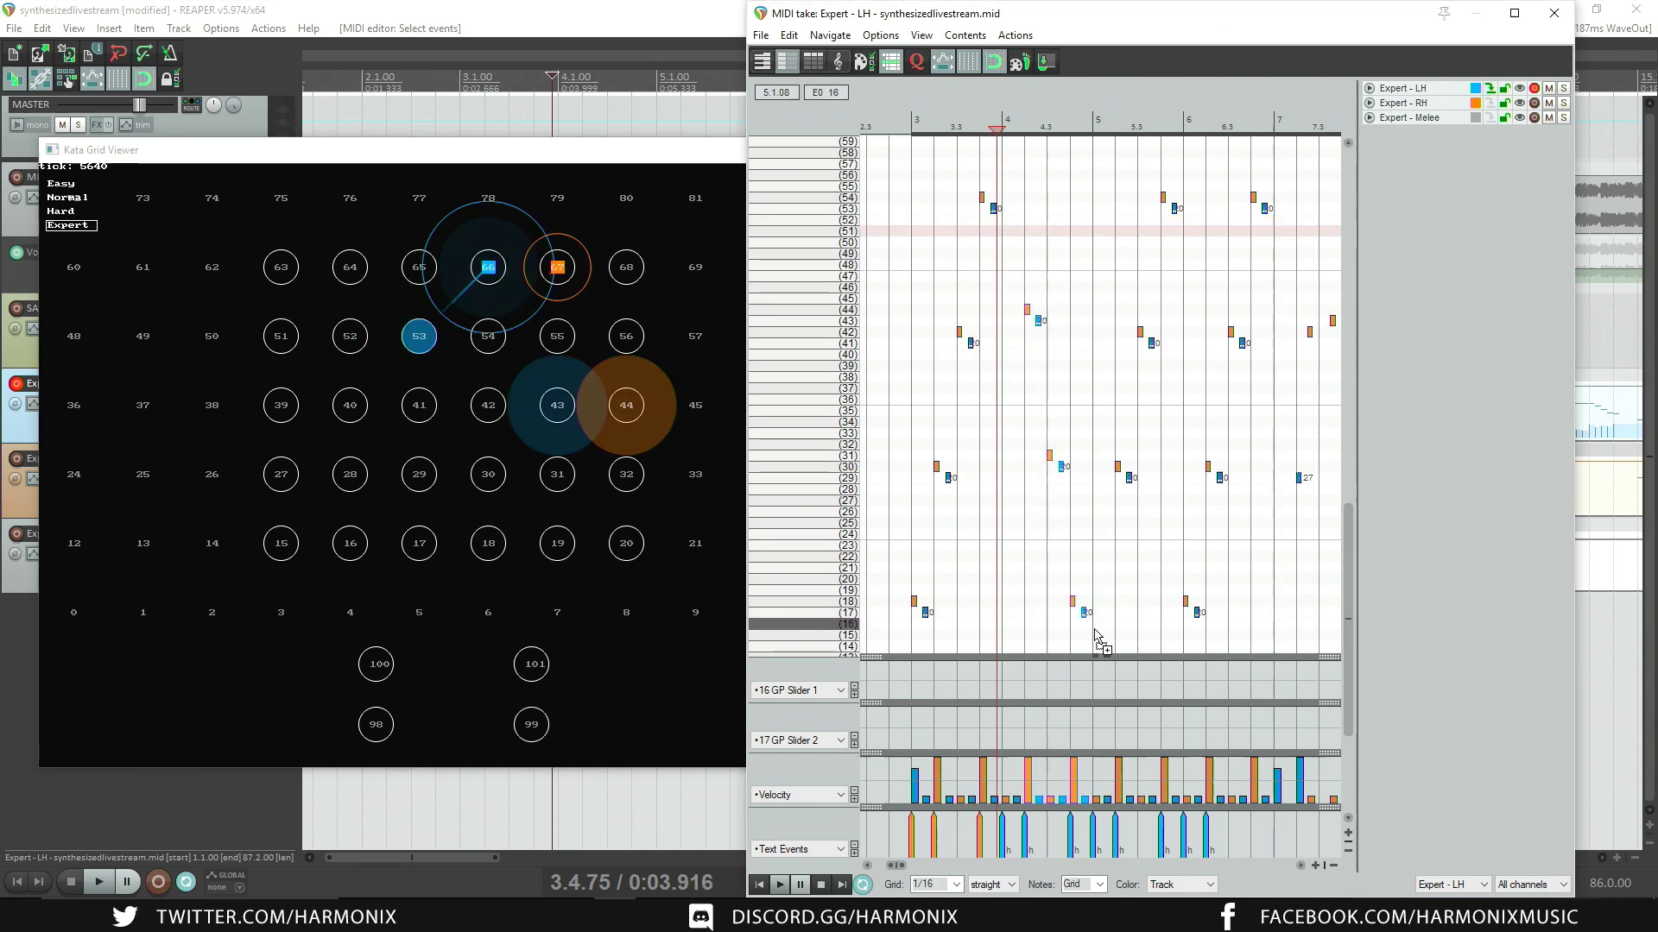
key(Up)
key(Up)
key(Up)
key(Up)
key(Up)
key(Up)
key(Up)
key(Up)
key(Up)
key(Up)
key(Up)
key(Up)
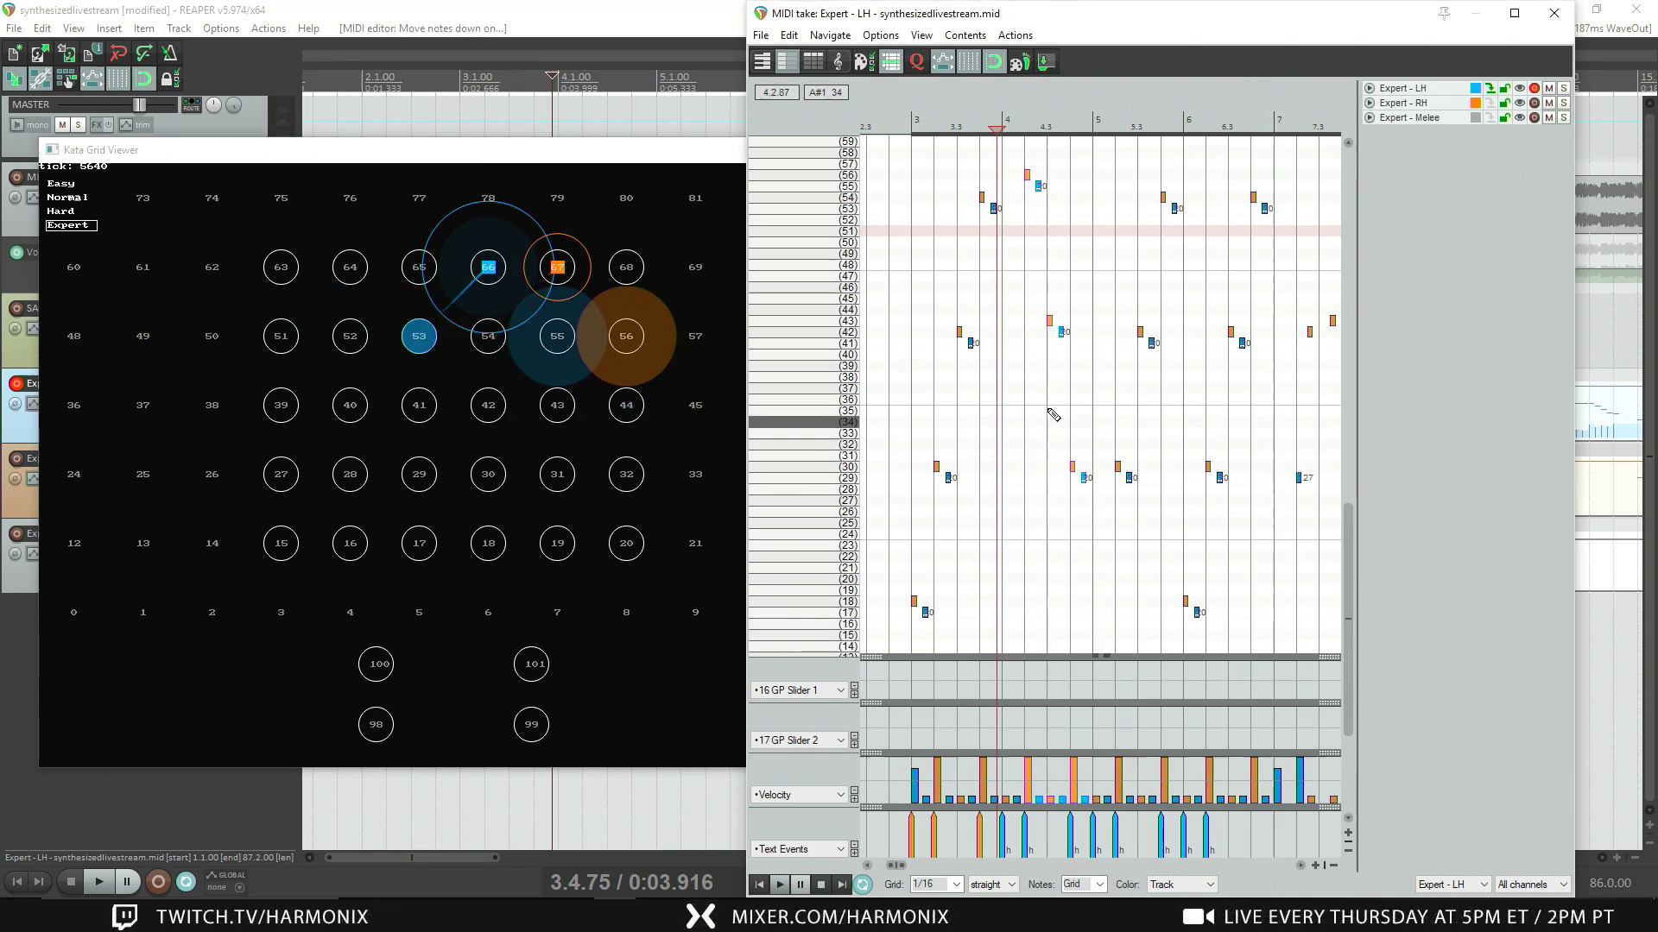
Step: Play the edited pattern through measure 4 and inspect the grid positions at 4.3.00
click(972, 287)
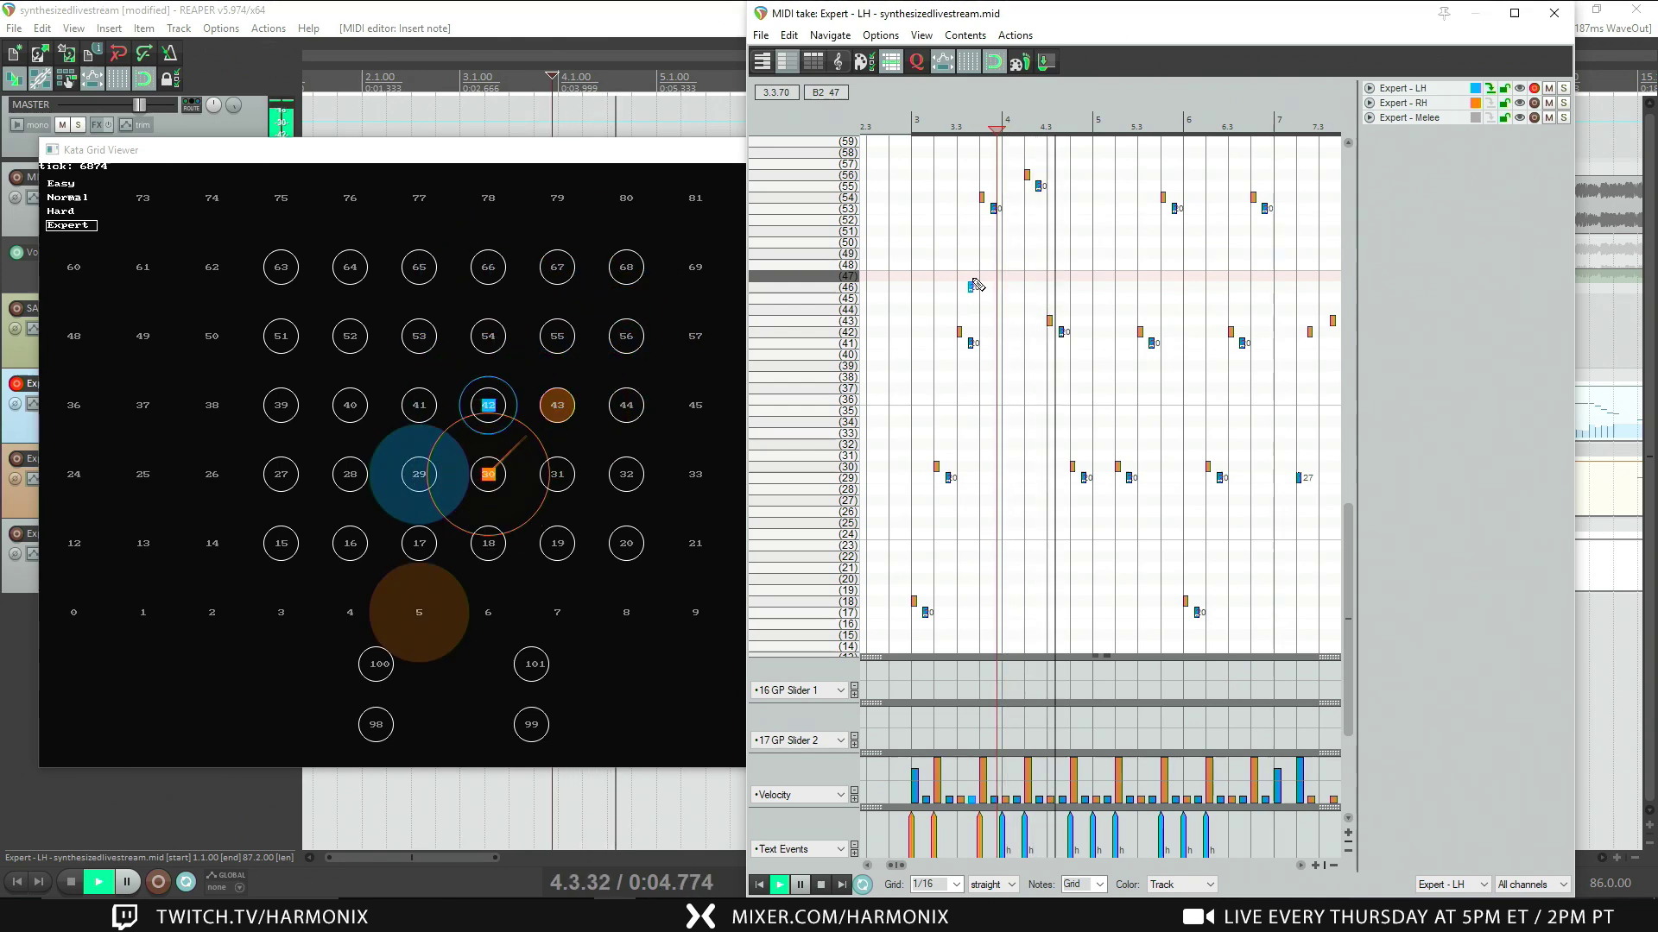
key(space)
click(1049, 434)
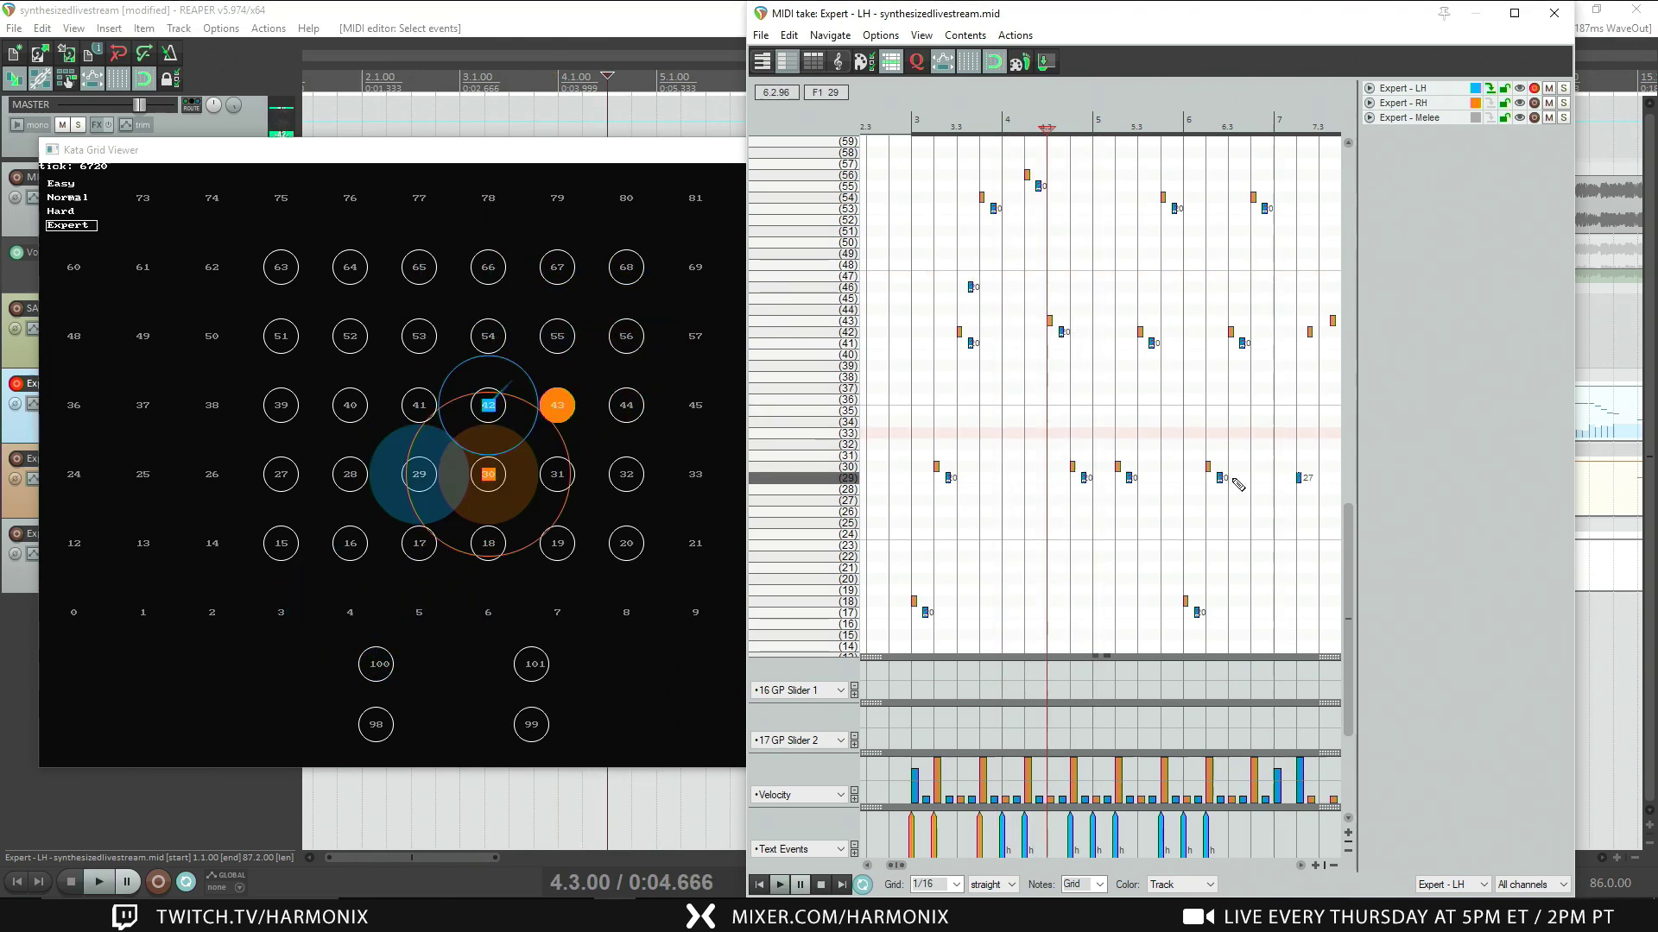
Step: Raise the right- and left-hand note pair at the start of measure 5 to notes 17 and 16
drag(1352, 530, 1371, 583)
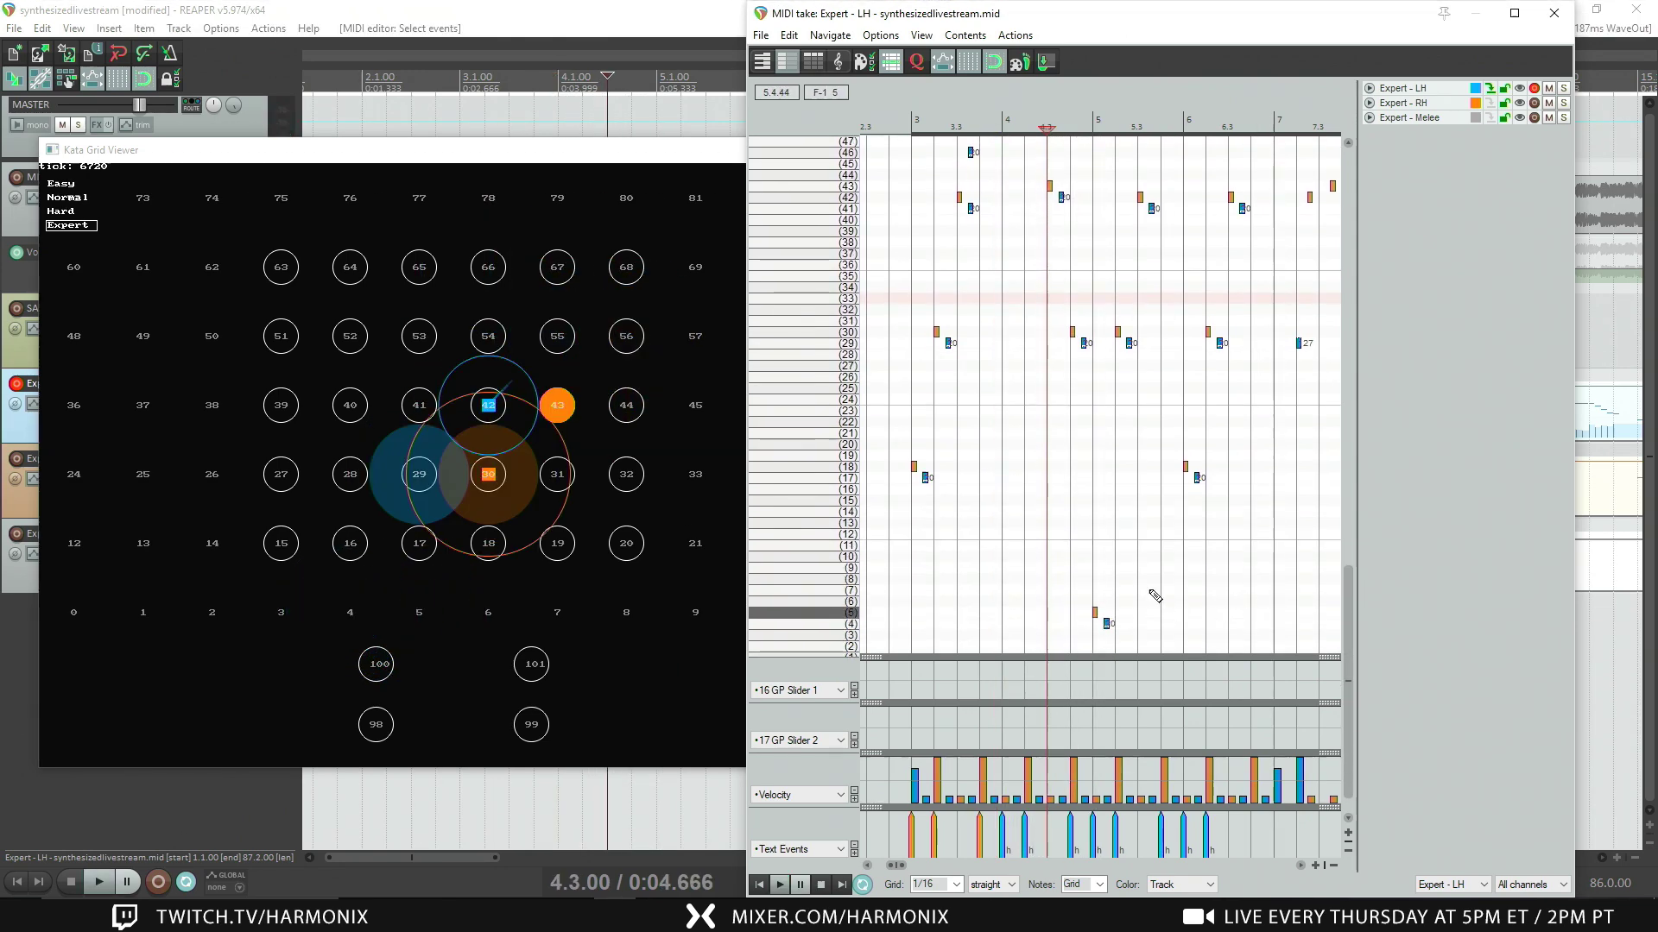
click(1064, 525)
drag(1088, 562, 1157, 658)
key(Up)
key(Up)
key(Up)
key(Up)
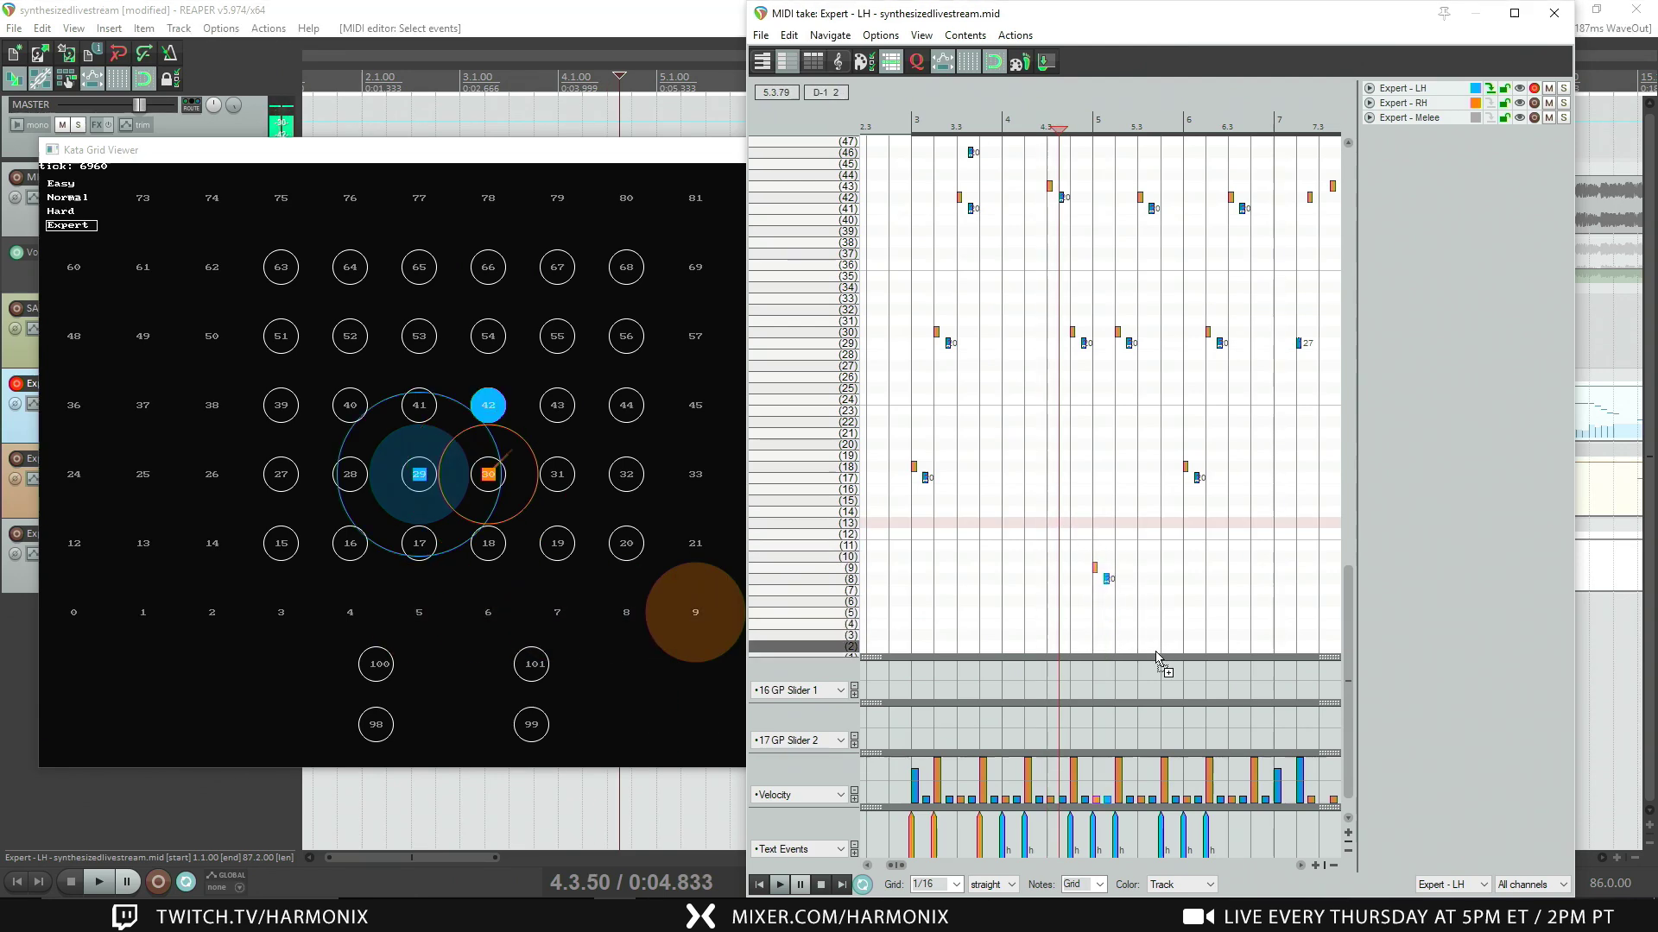
key(Down)
key(Down)
key(Down)
key(Down)
key(Down)
key(Up)
key(Up)
key(Up)
key(Up)
key(Up)
key(Up)
key(Up)
key(Up)
key(Up)
key(Up)
key(Up)
key(Up)
key(Up)
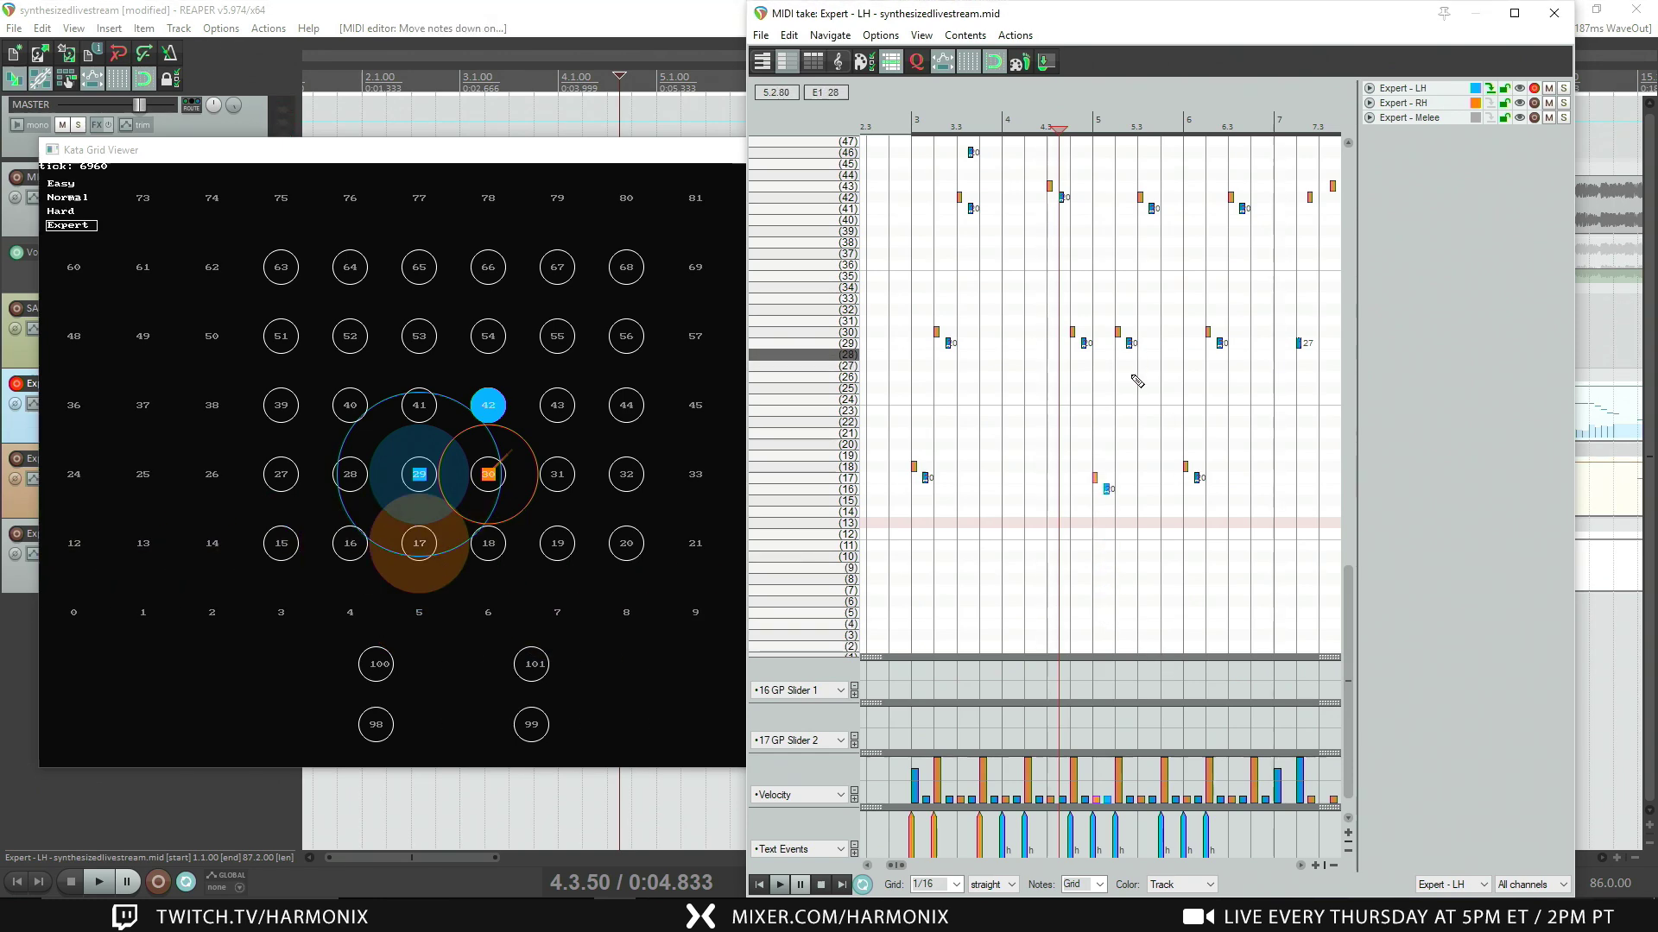
Step: Delete the stray left-hand note 46 in measure 3 and preview the pattern from 4.2.25
scroll(1157, 432, up, 2)
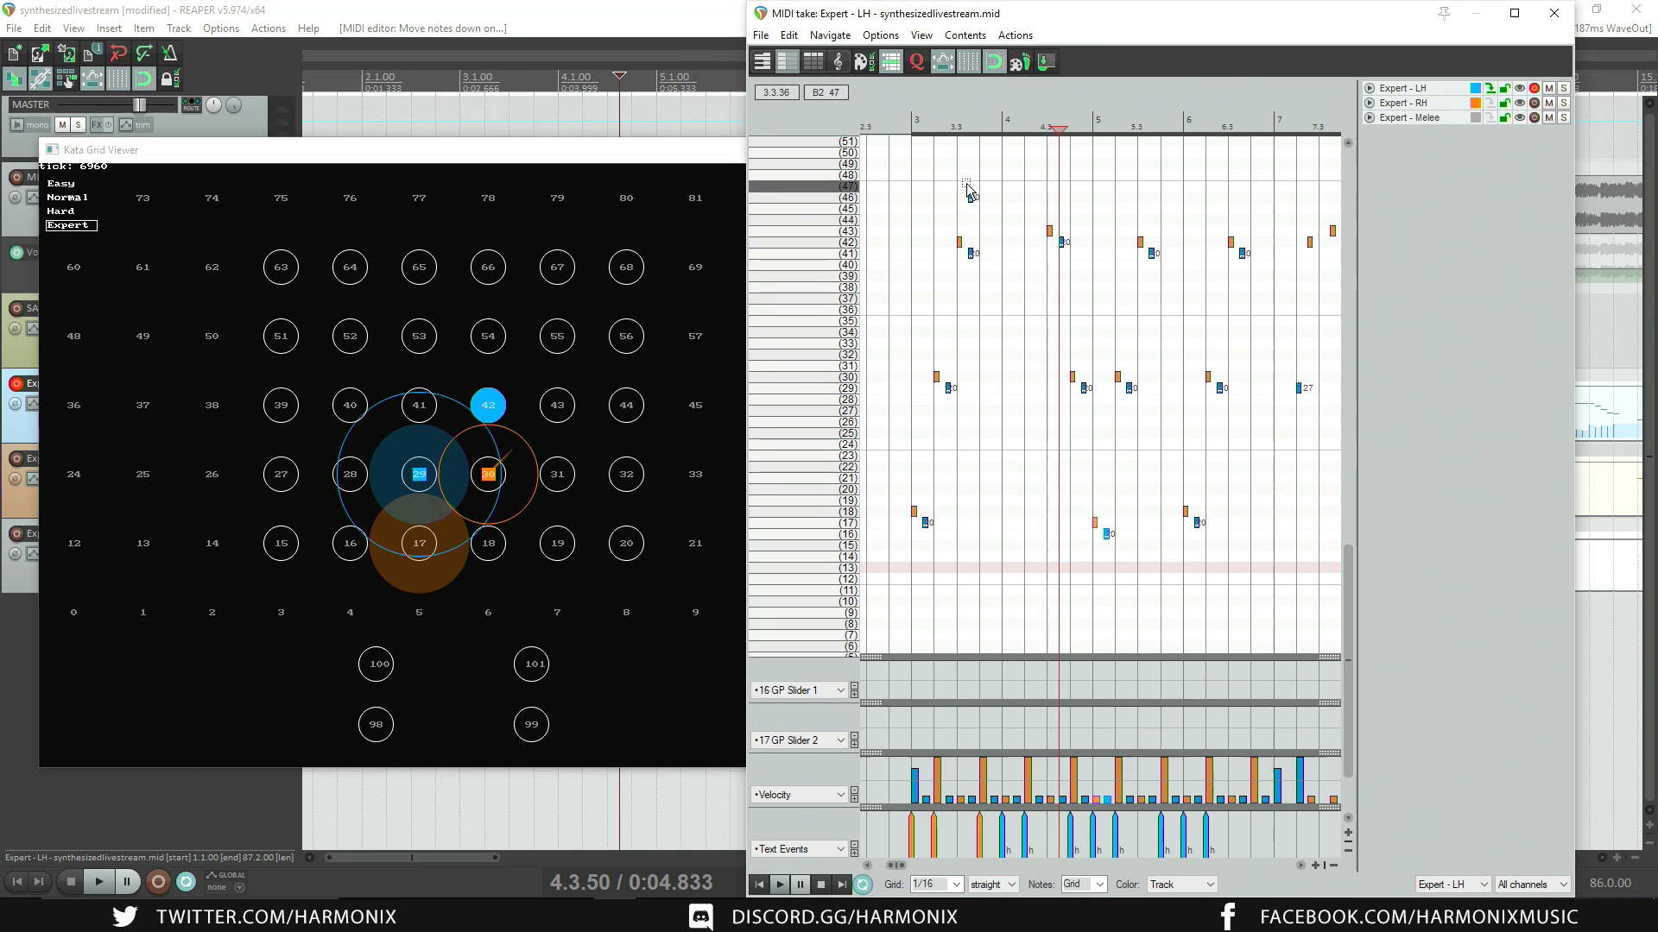
drag(965, 186, 1013, 211)
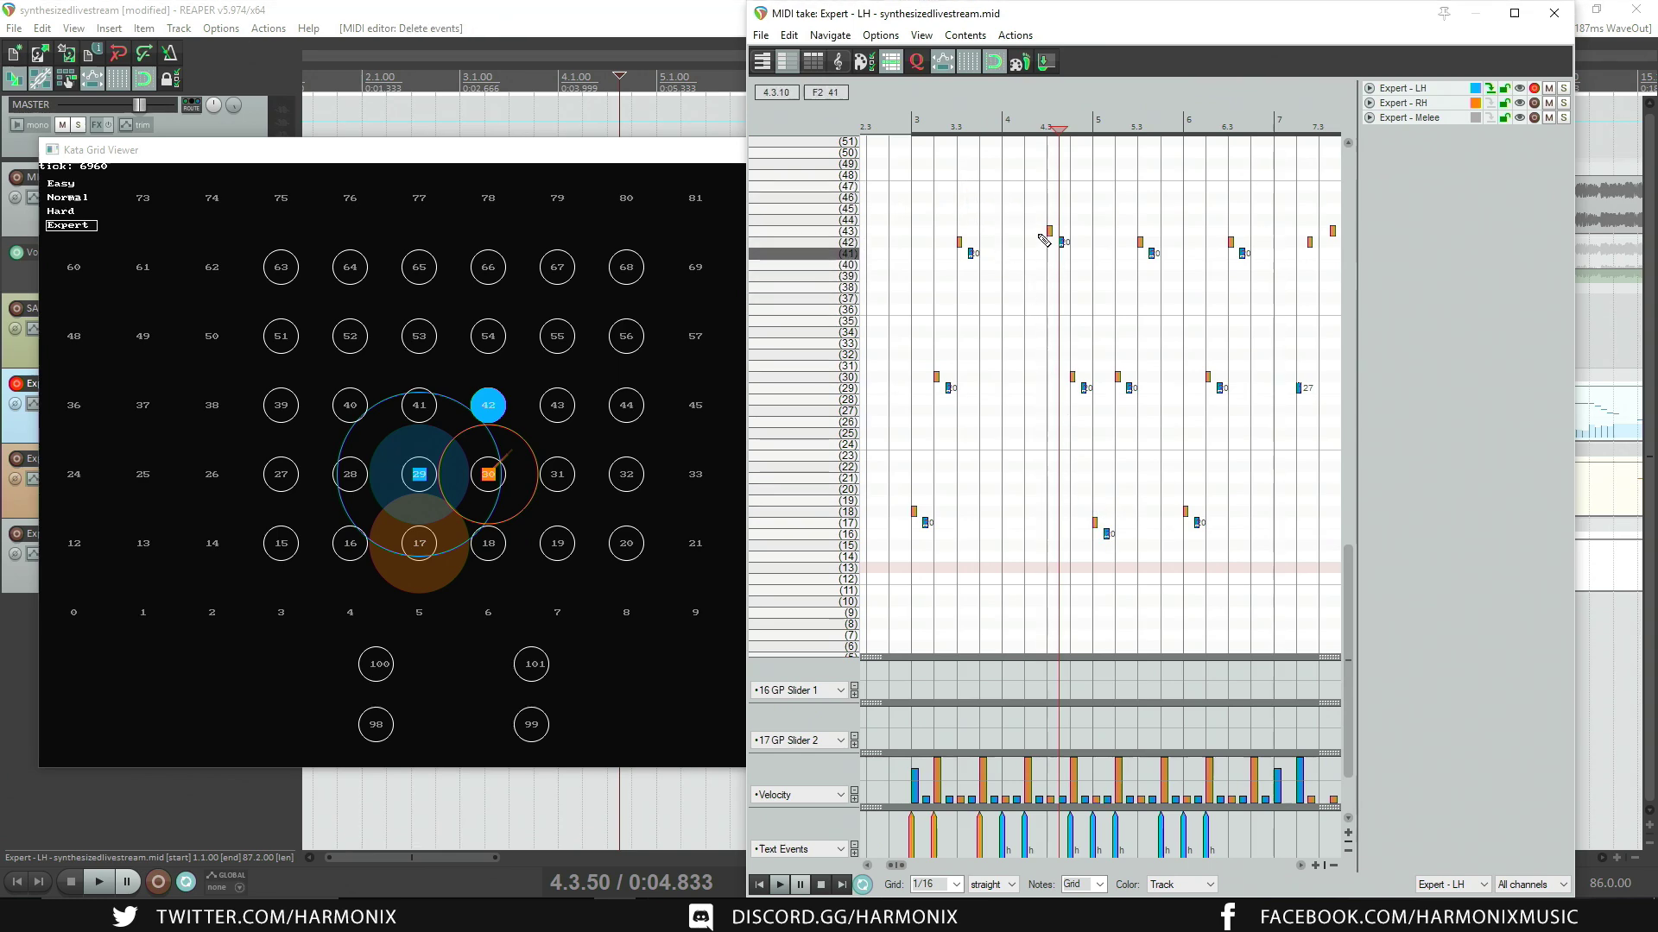
key(Delete)
key(space)
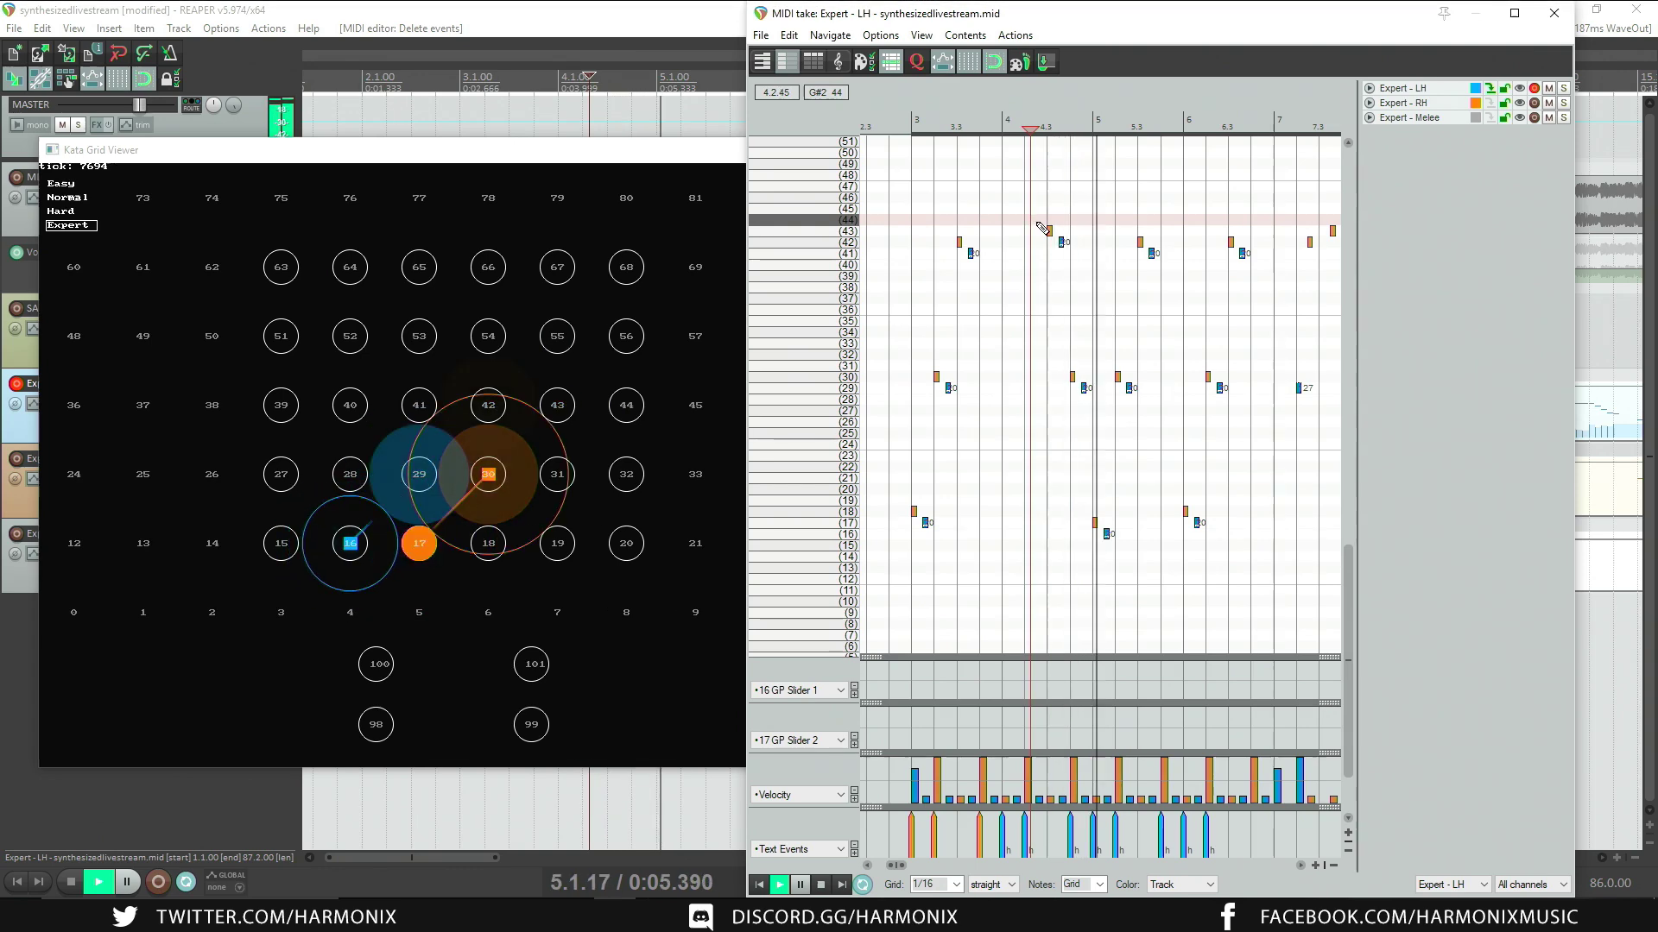
key(space)
Step: Delete all right- and left-hand note pairs in measures 5 and 6
drag(1349, 574, 1344, 530)
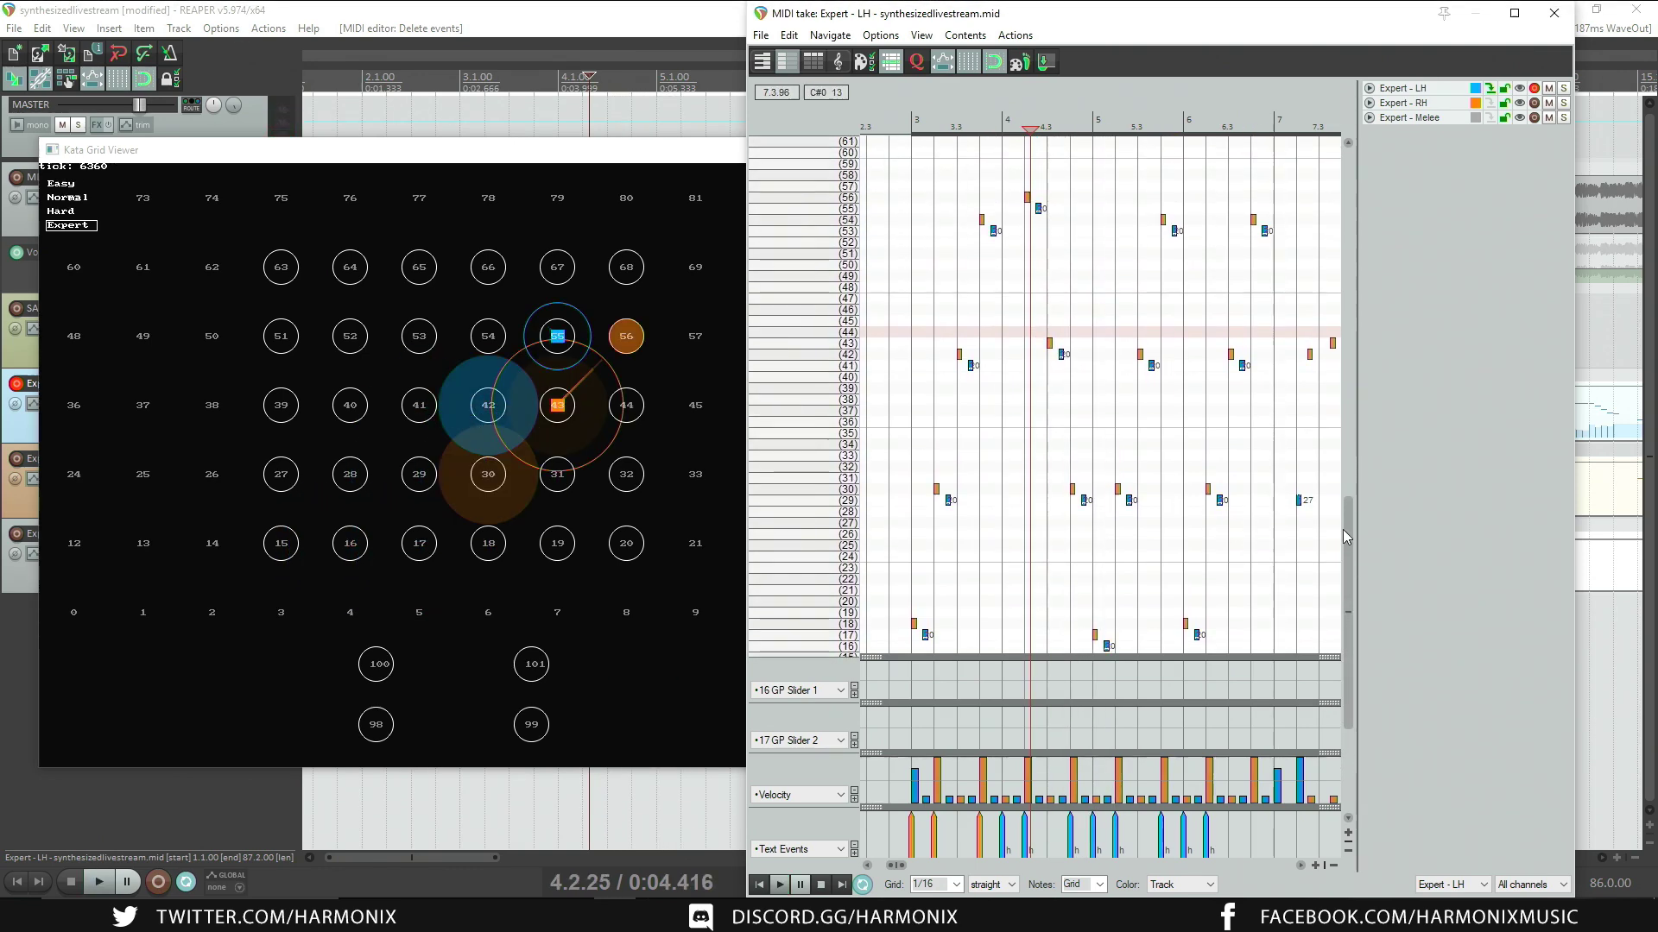
drag(1101, 168, 1269, 628)
key(Delete)
drag(1071, 473, 1134, 545)
key(Delete)
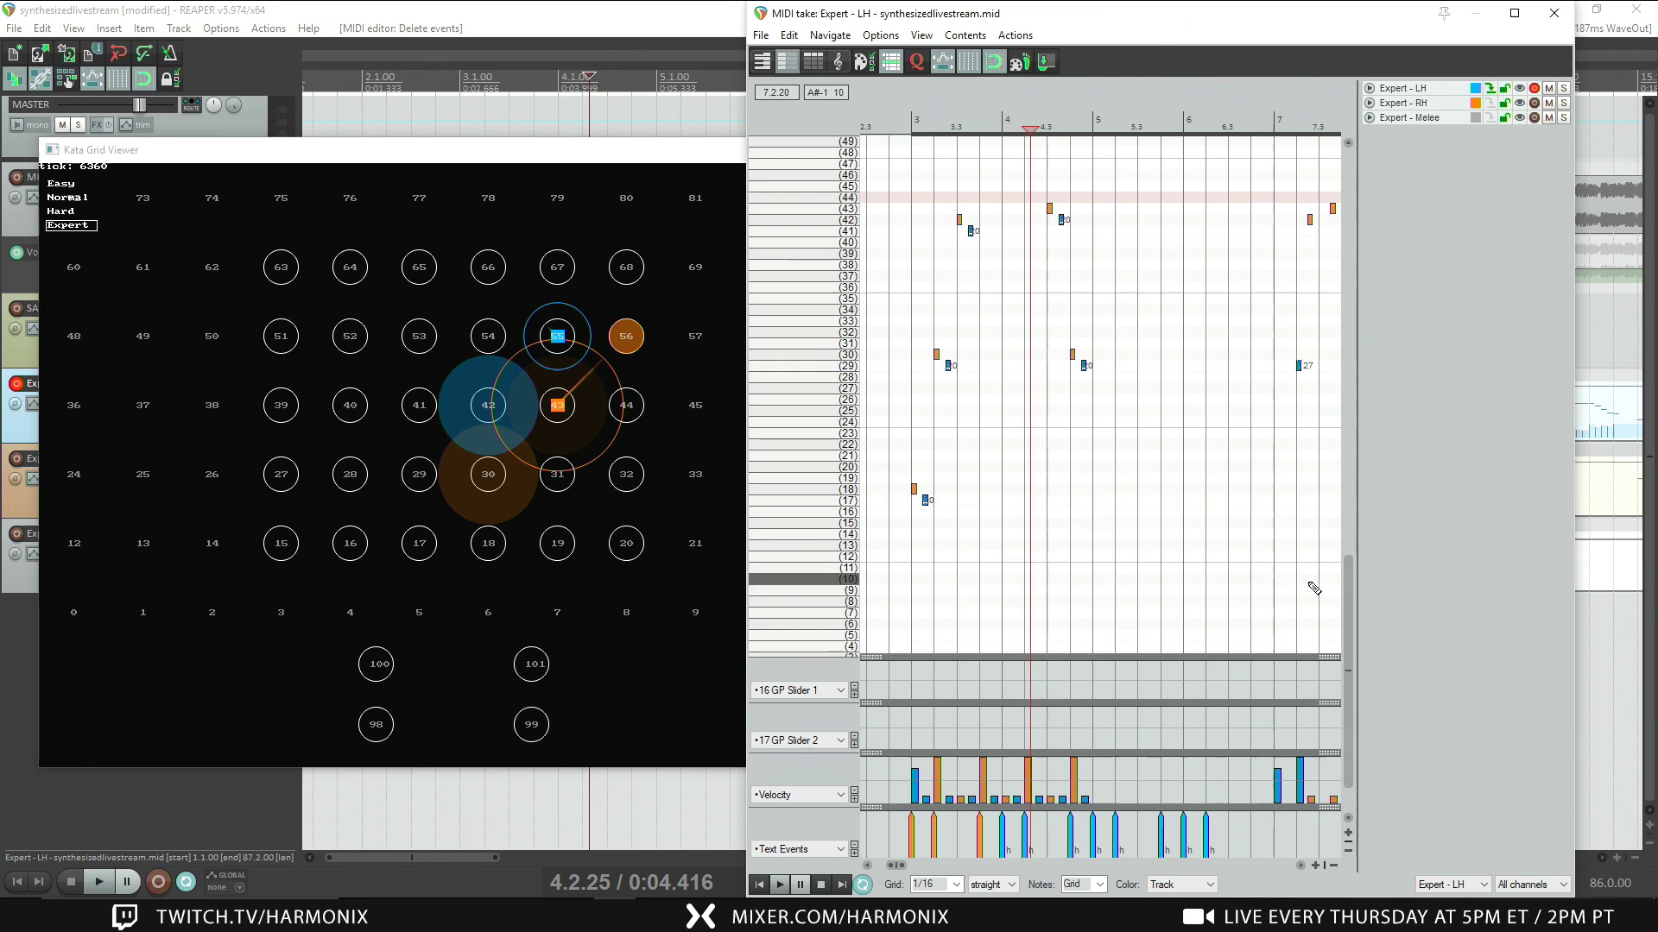
Step: Copy the note pattern of measures 3 and 4 and paste it at 5.1.00
scroll(1303, 570, up, 3)
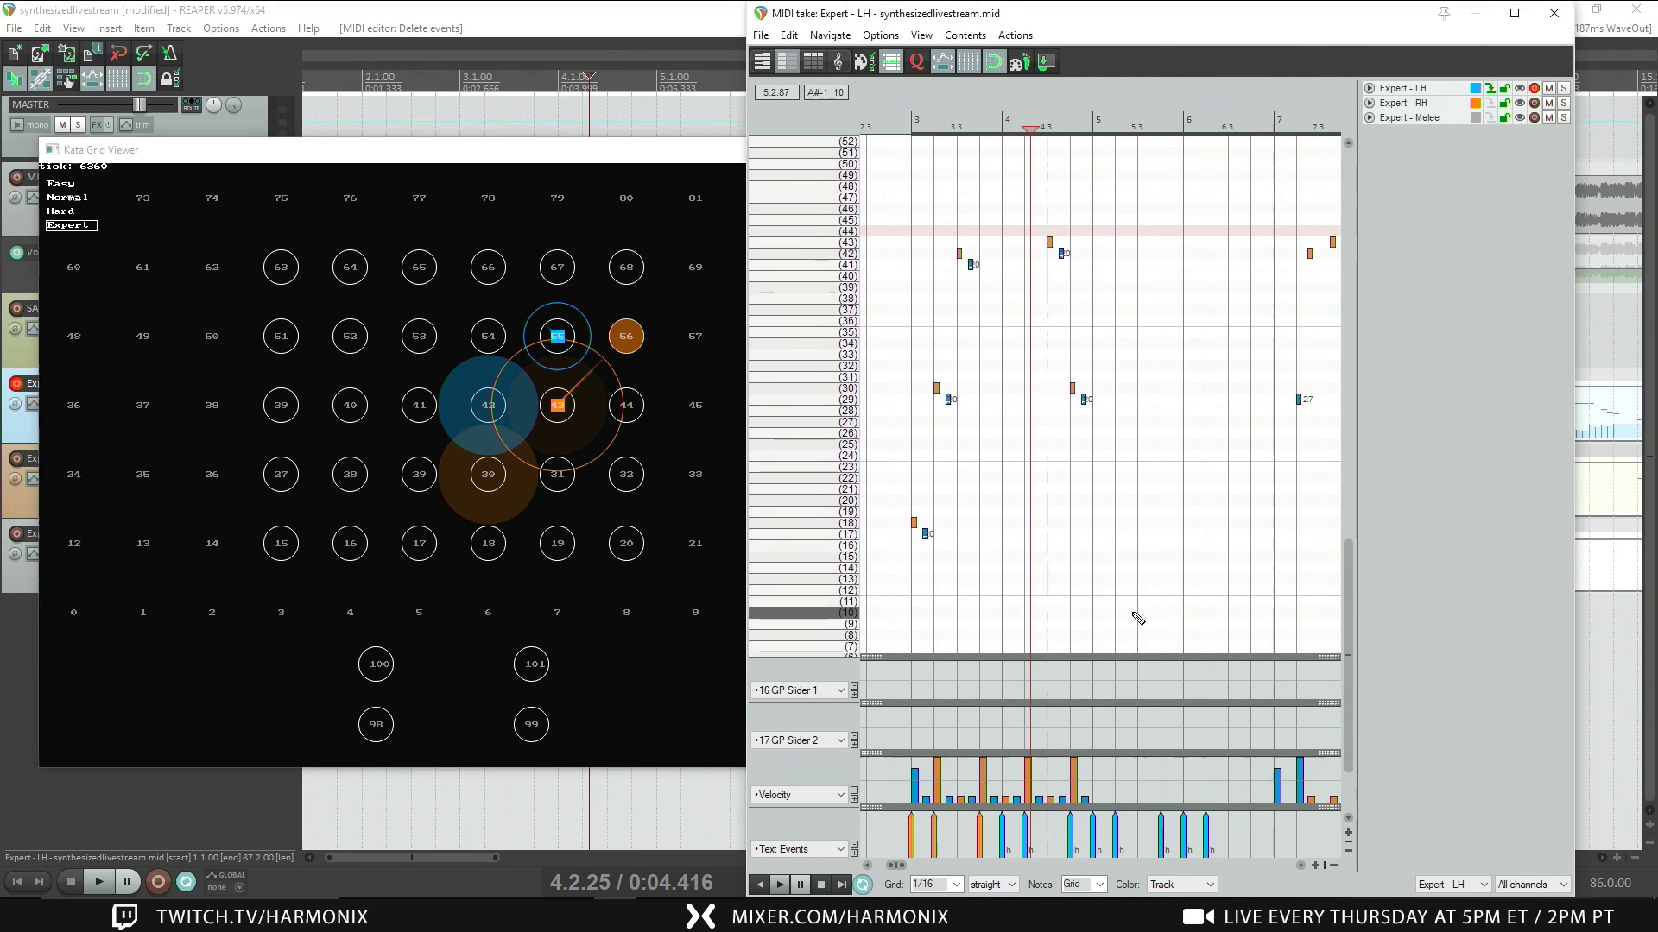
drag(1137, 618, 917, 201)
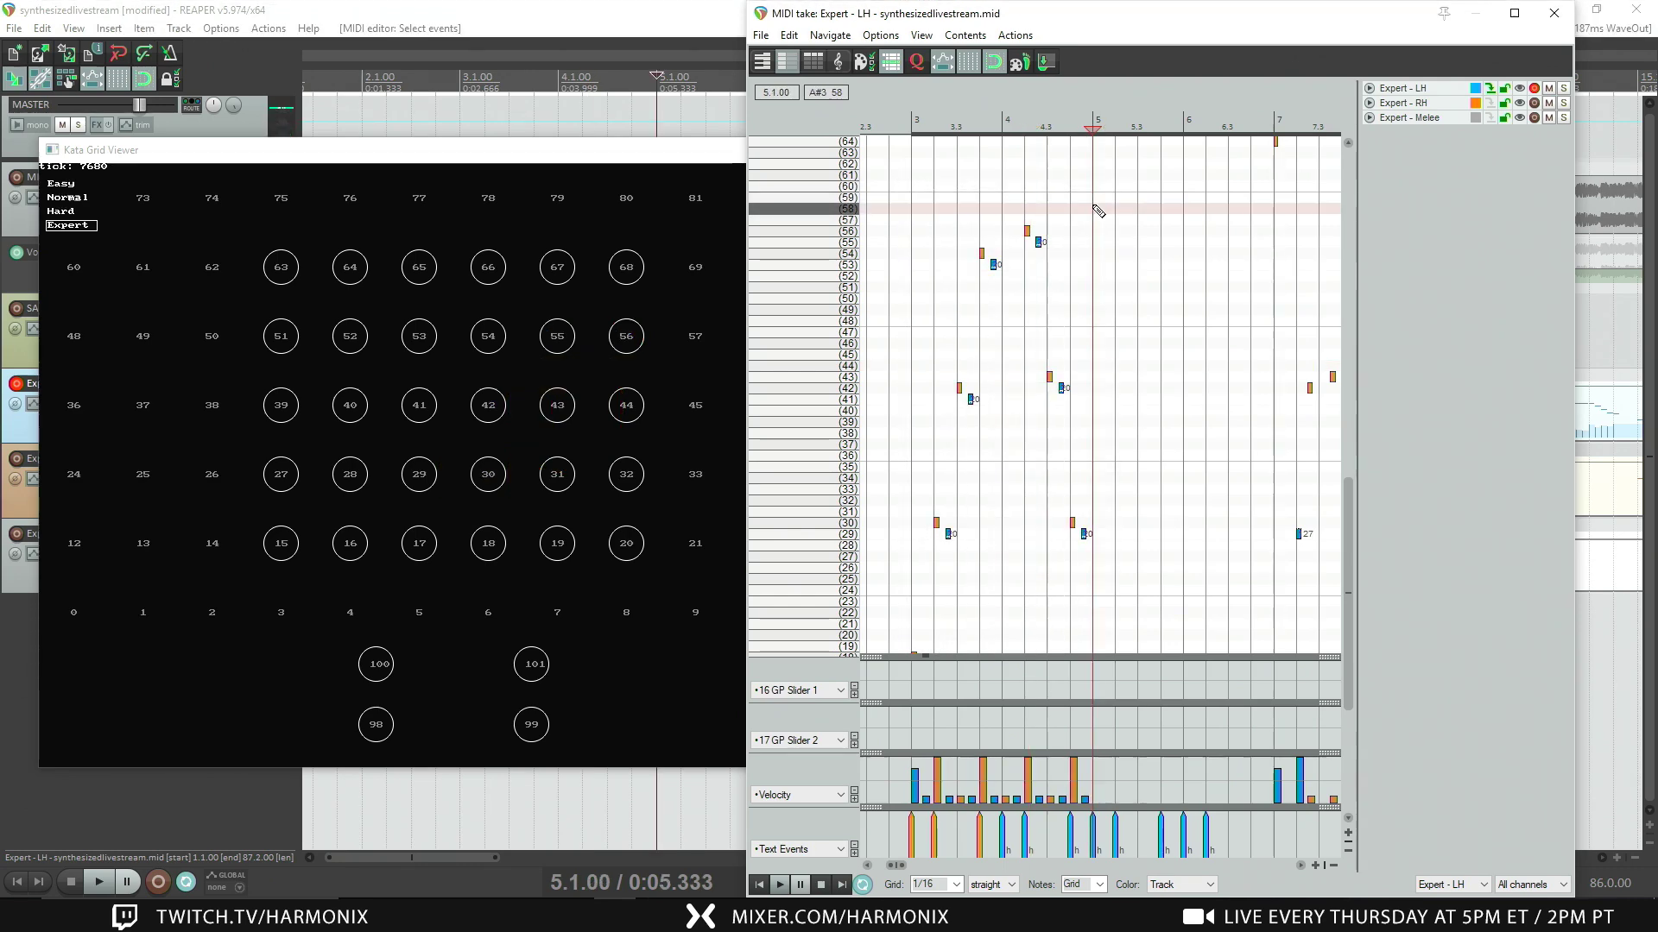
key(ctrl+v)
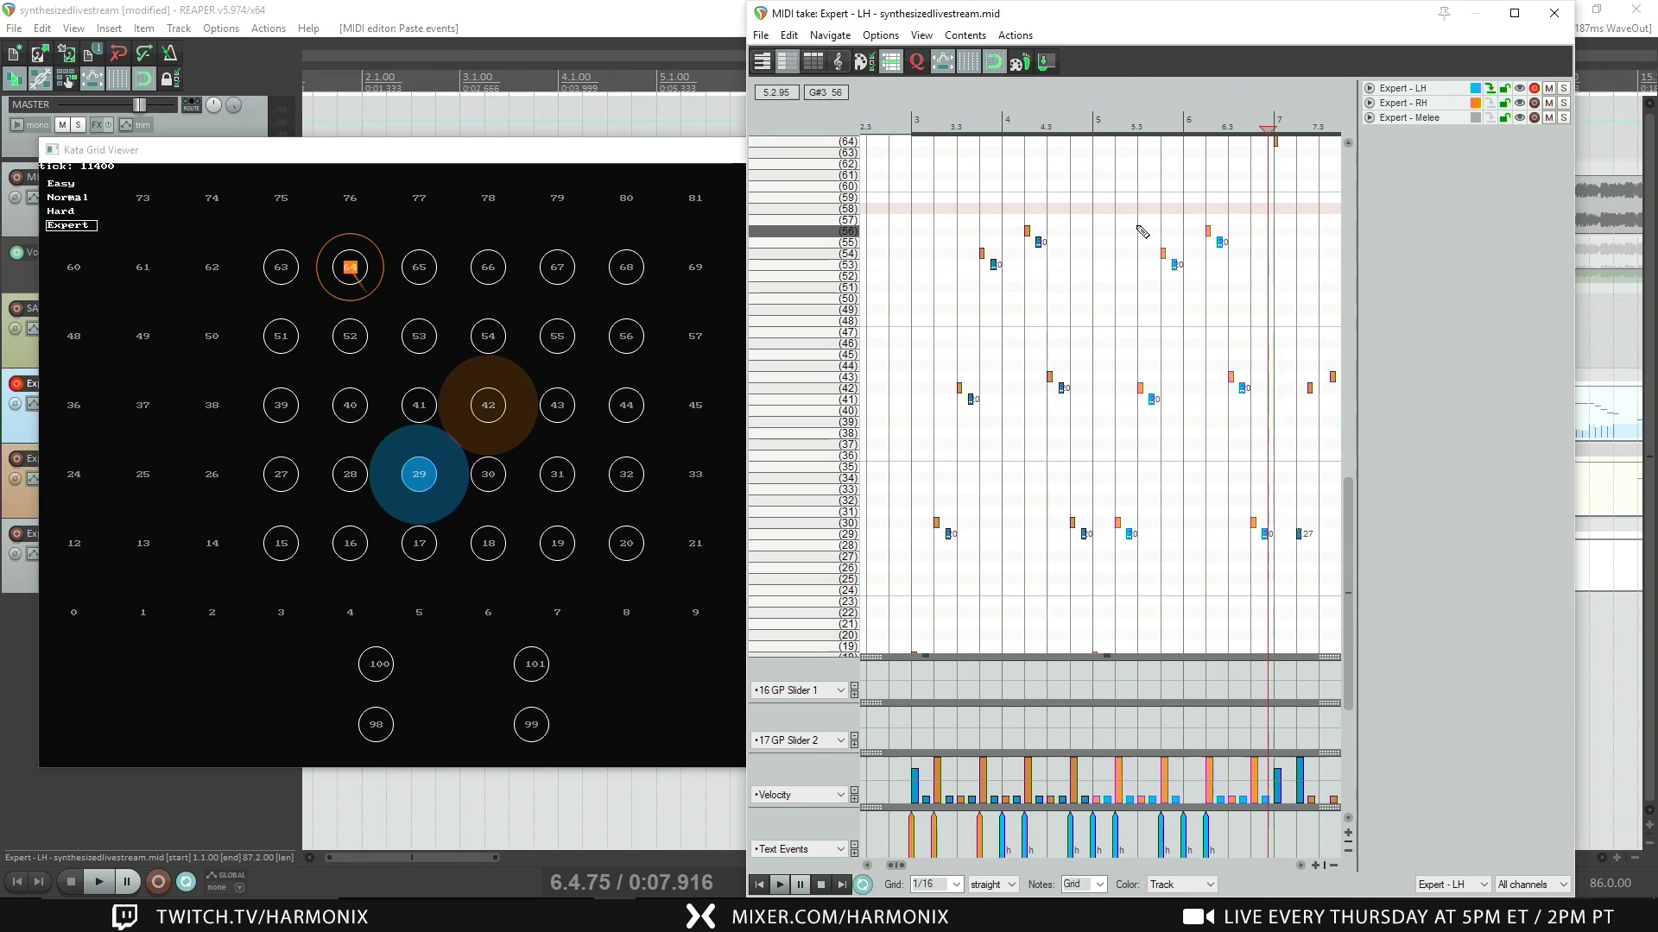
Step: Play the pattern from 3.4.25 and inspect the grid positions at 4.2.00 and 3.2.00
click(985, 563)
key(space)
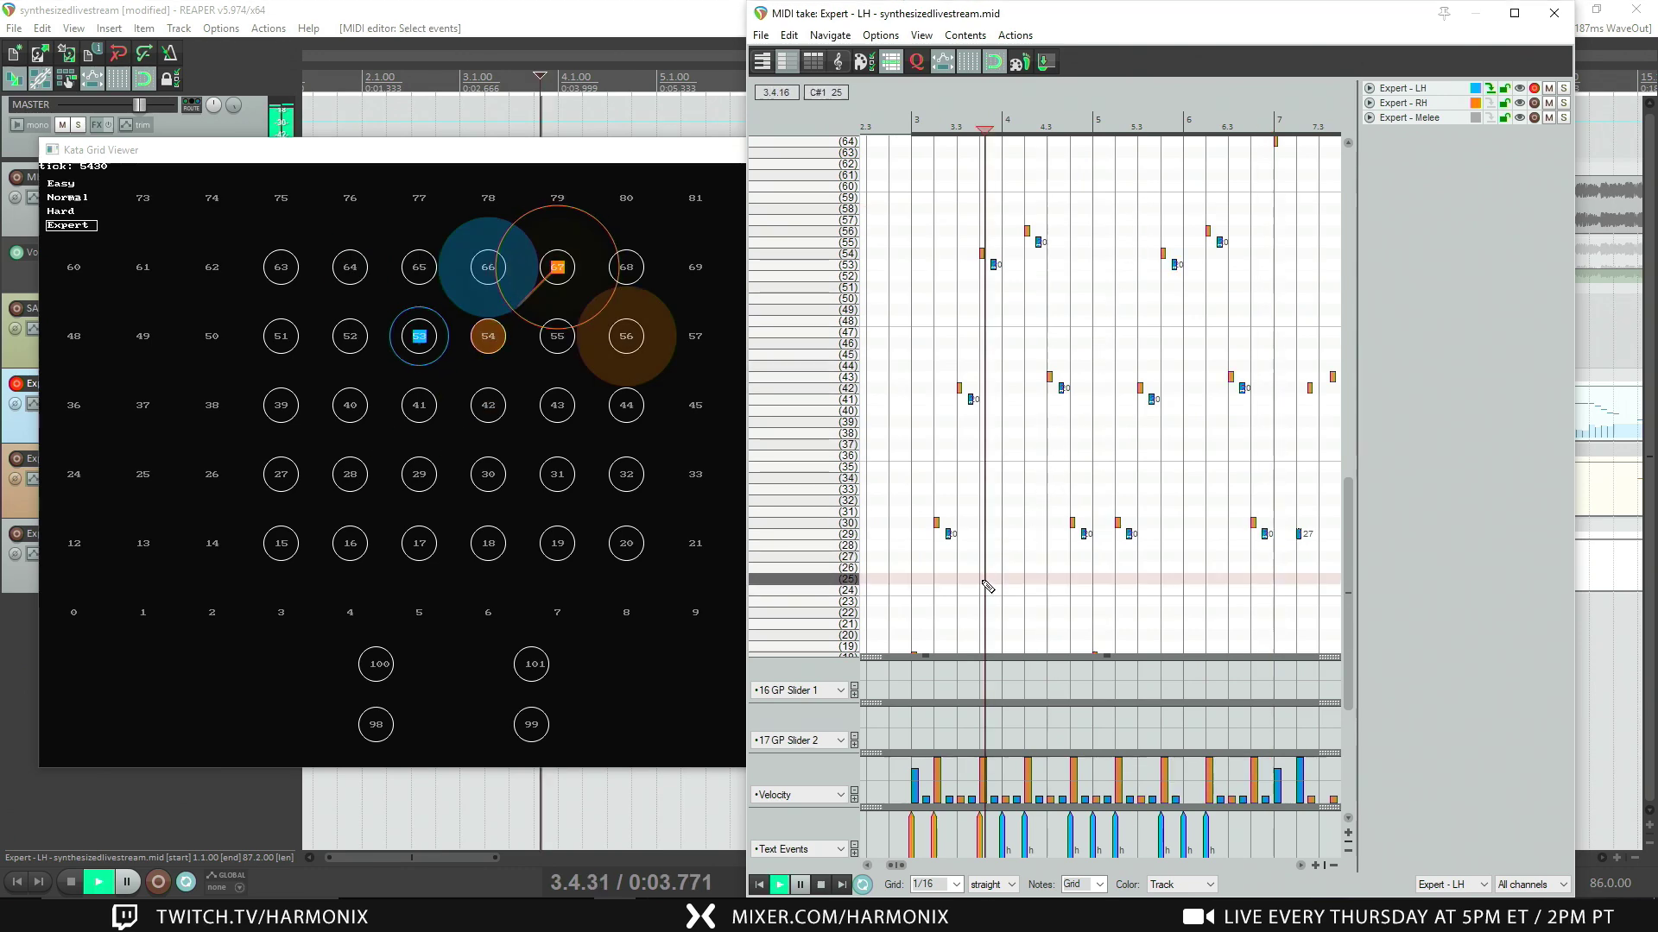
key(space)
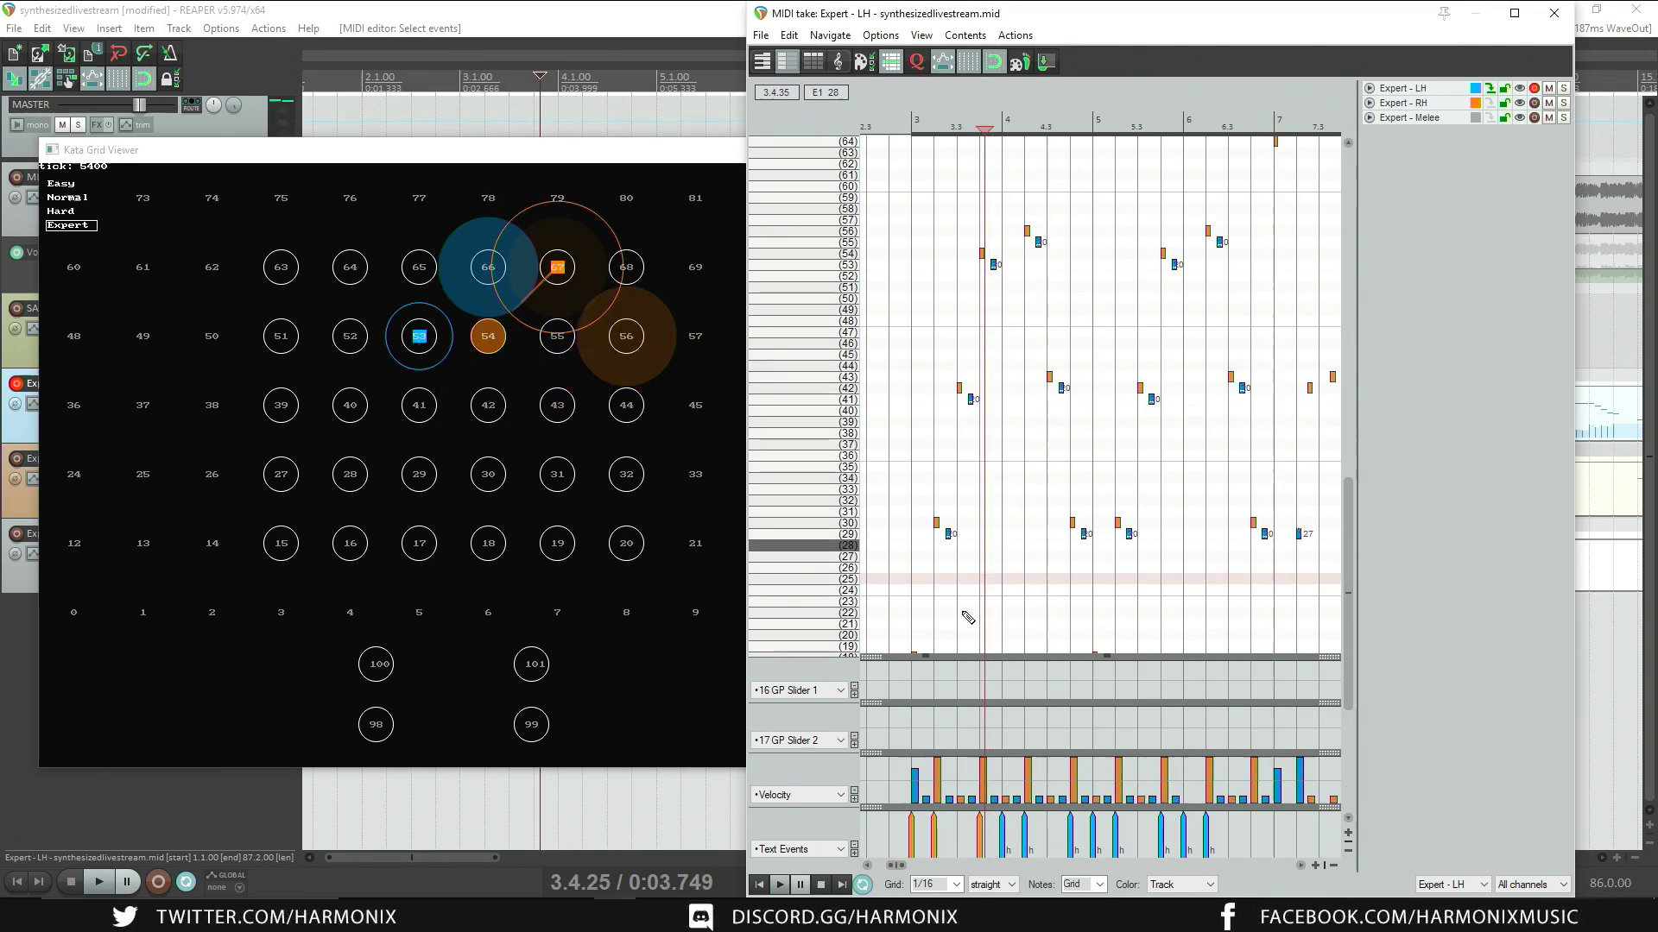
click(1029, 582)
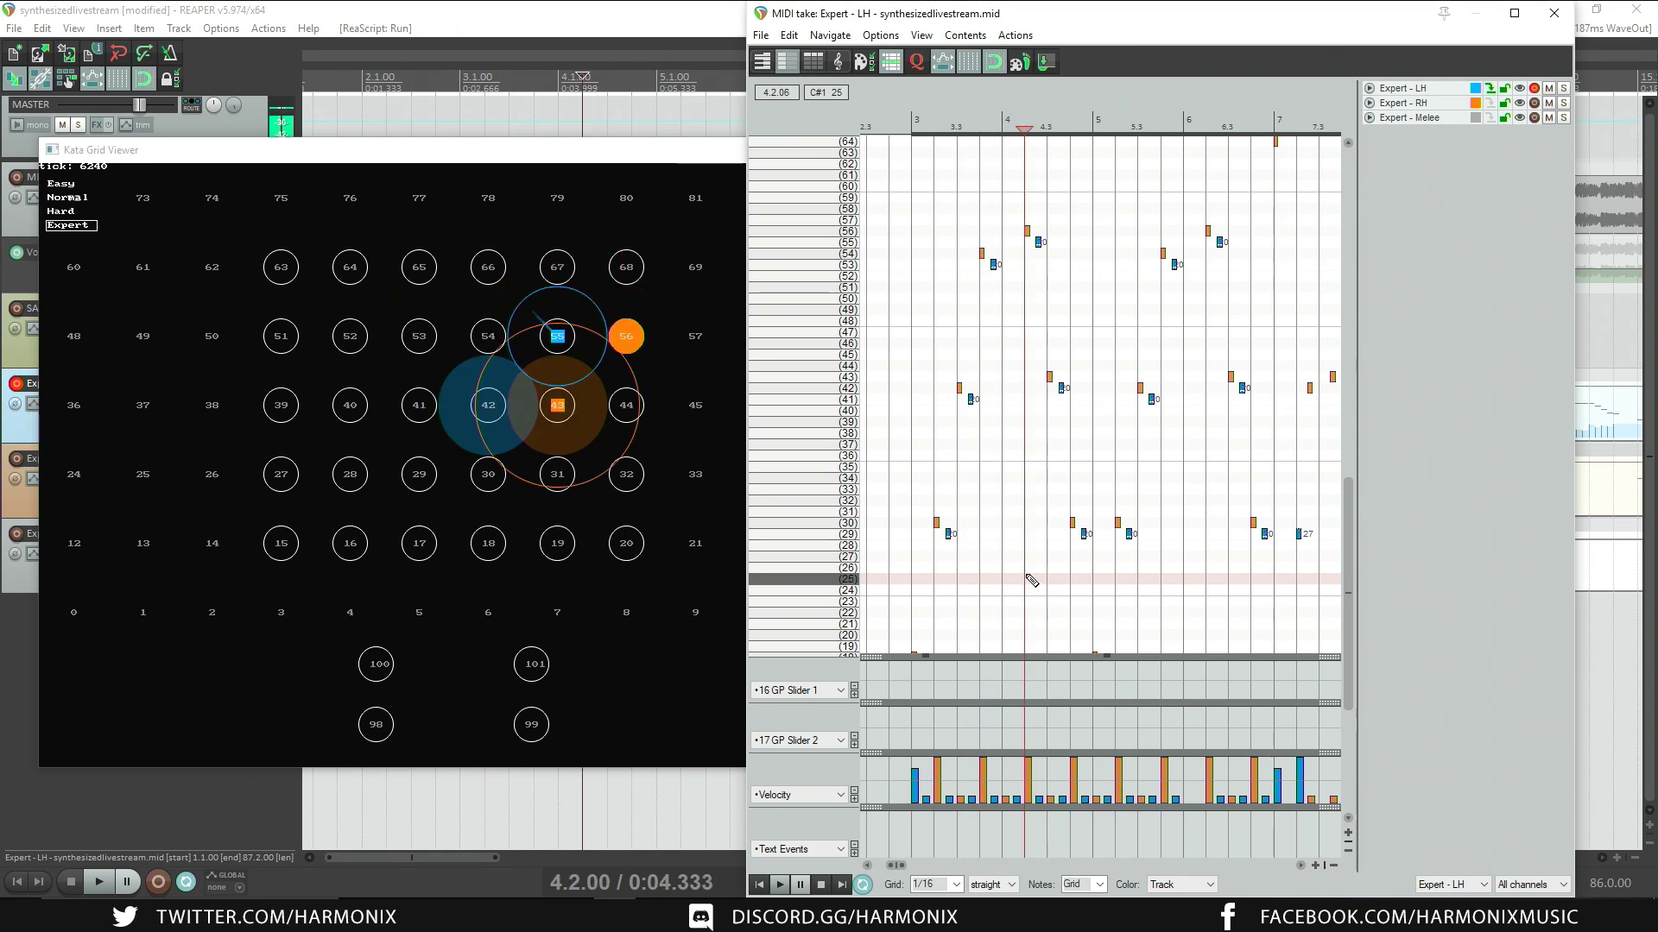
click(938, 571)
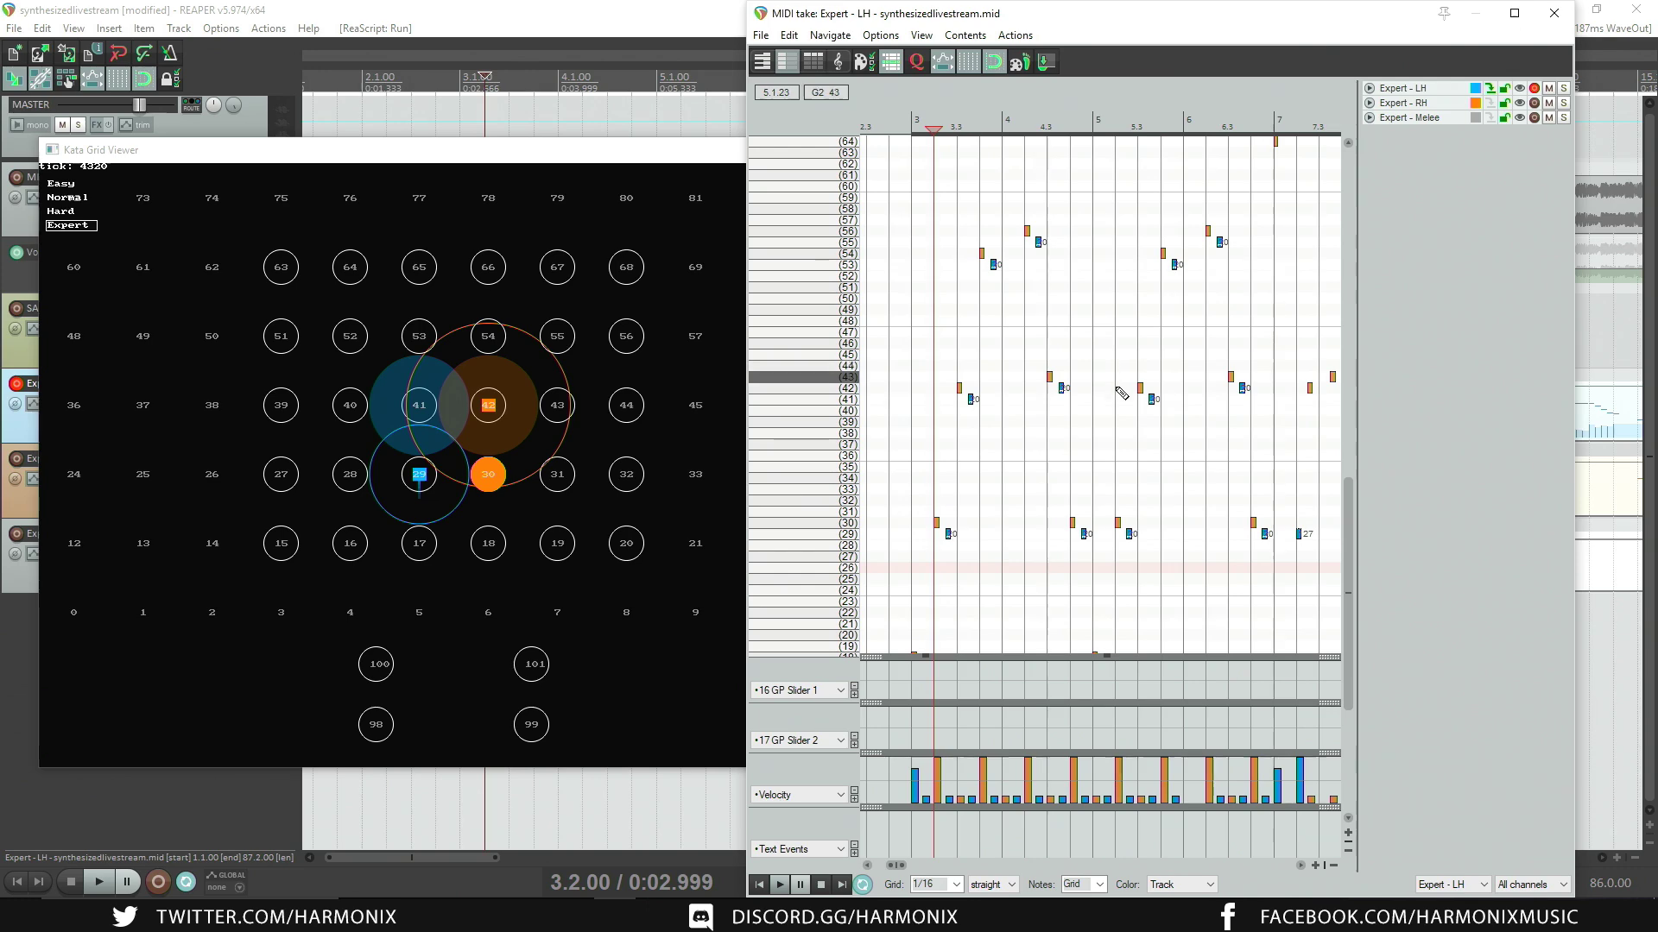
Step: Delete the pasted note pairs in measure 6 and the left-hand note 53 on beat 4 of measure 5
drag(1343, 510, 1380, 510)
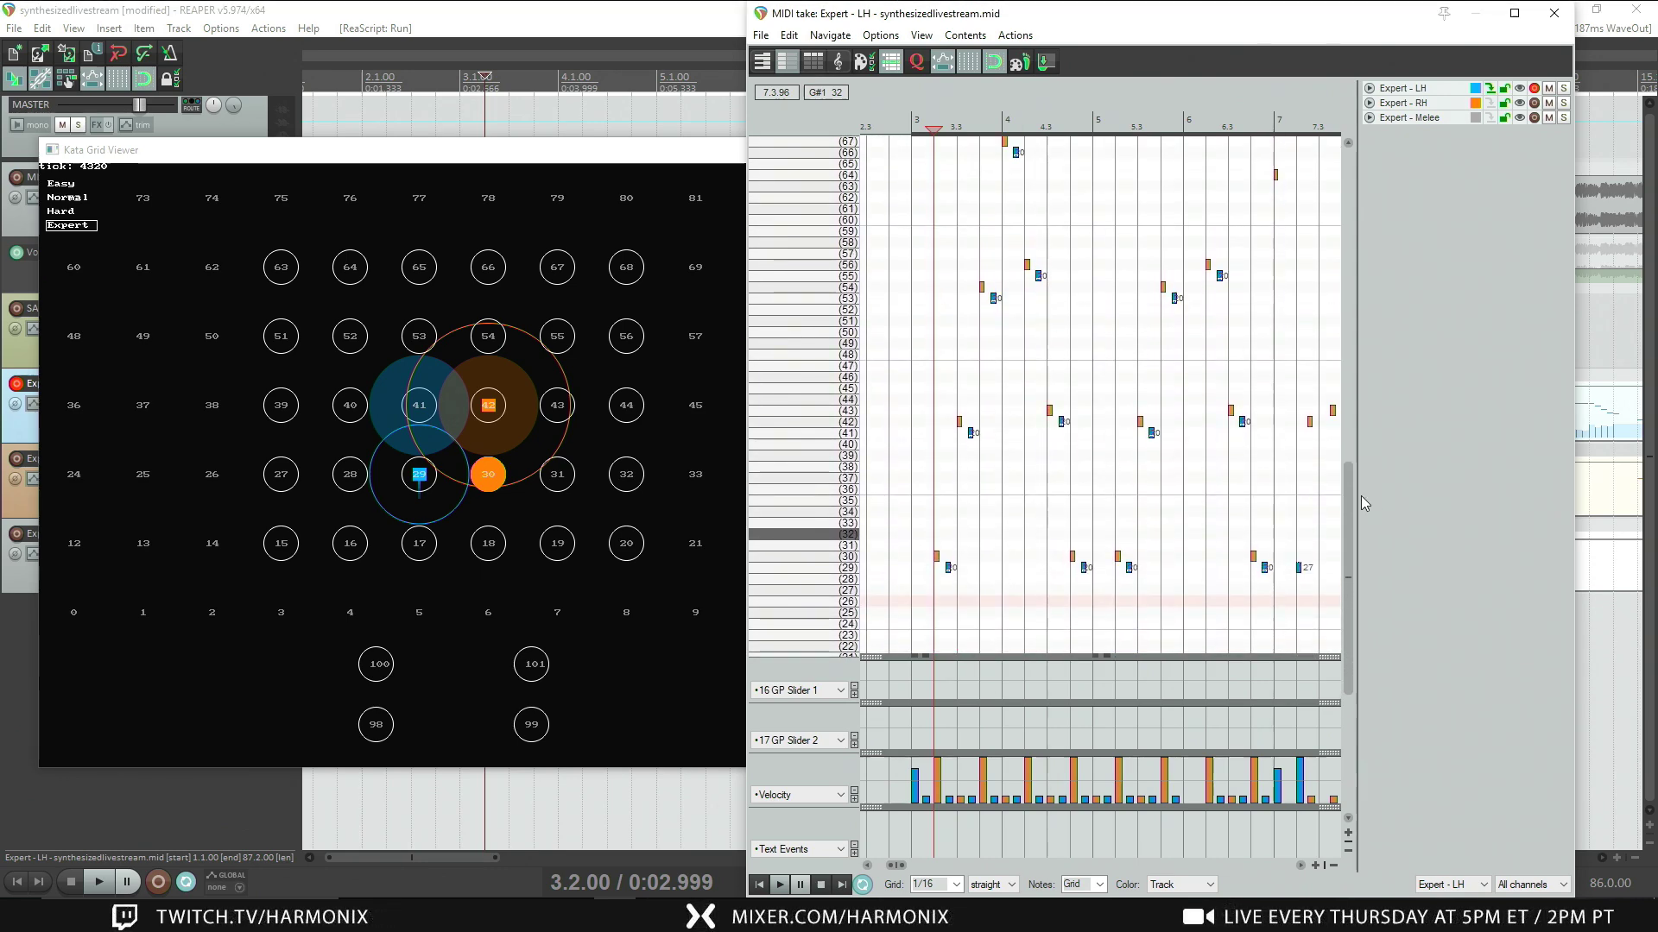
drag(1192, 229, 1269, 596)
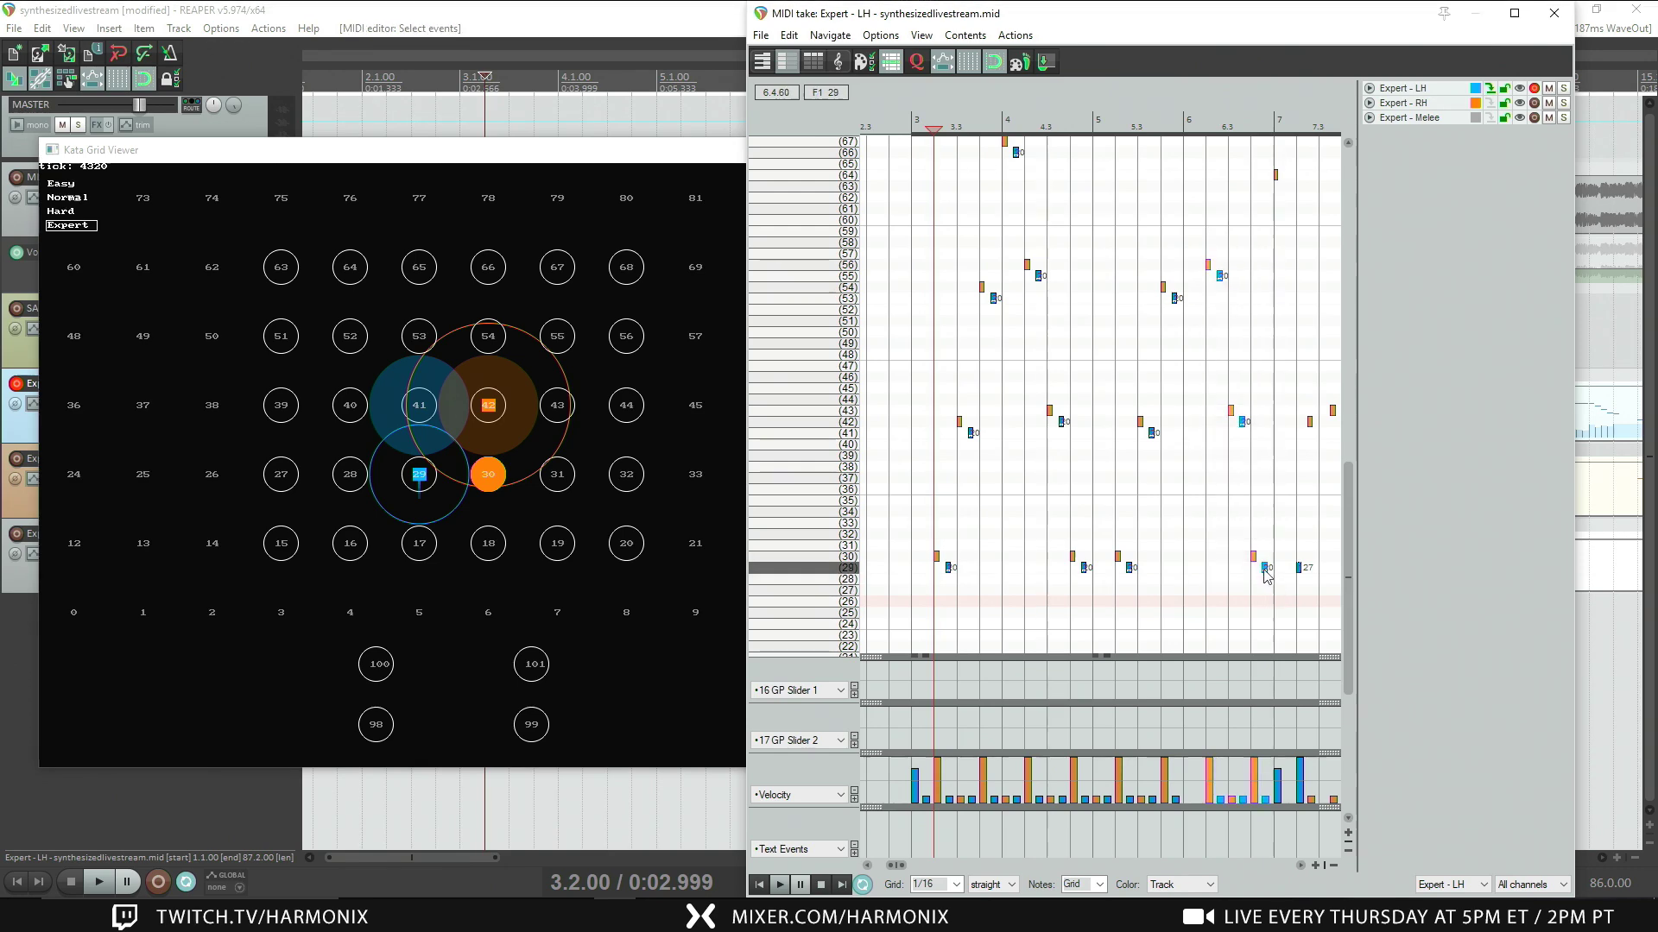
key(Delete)
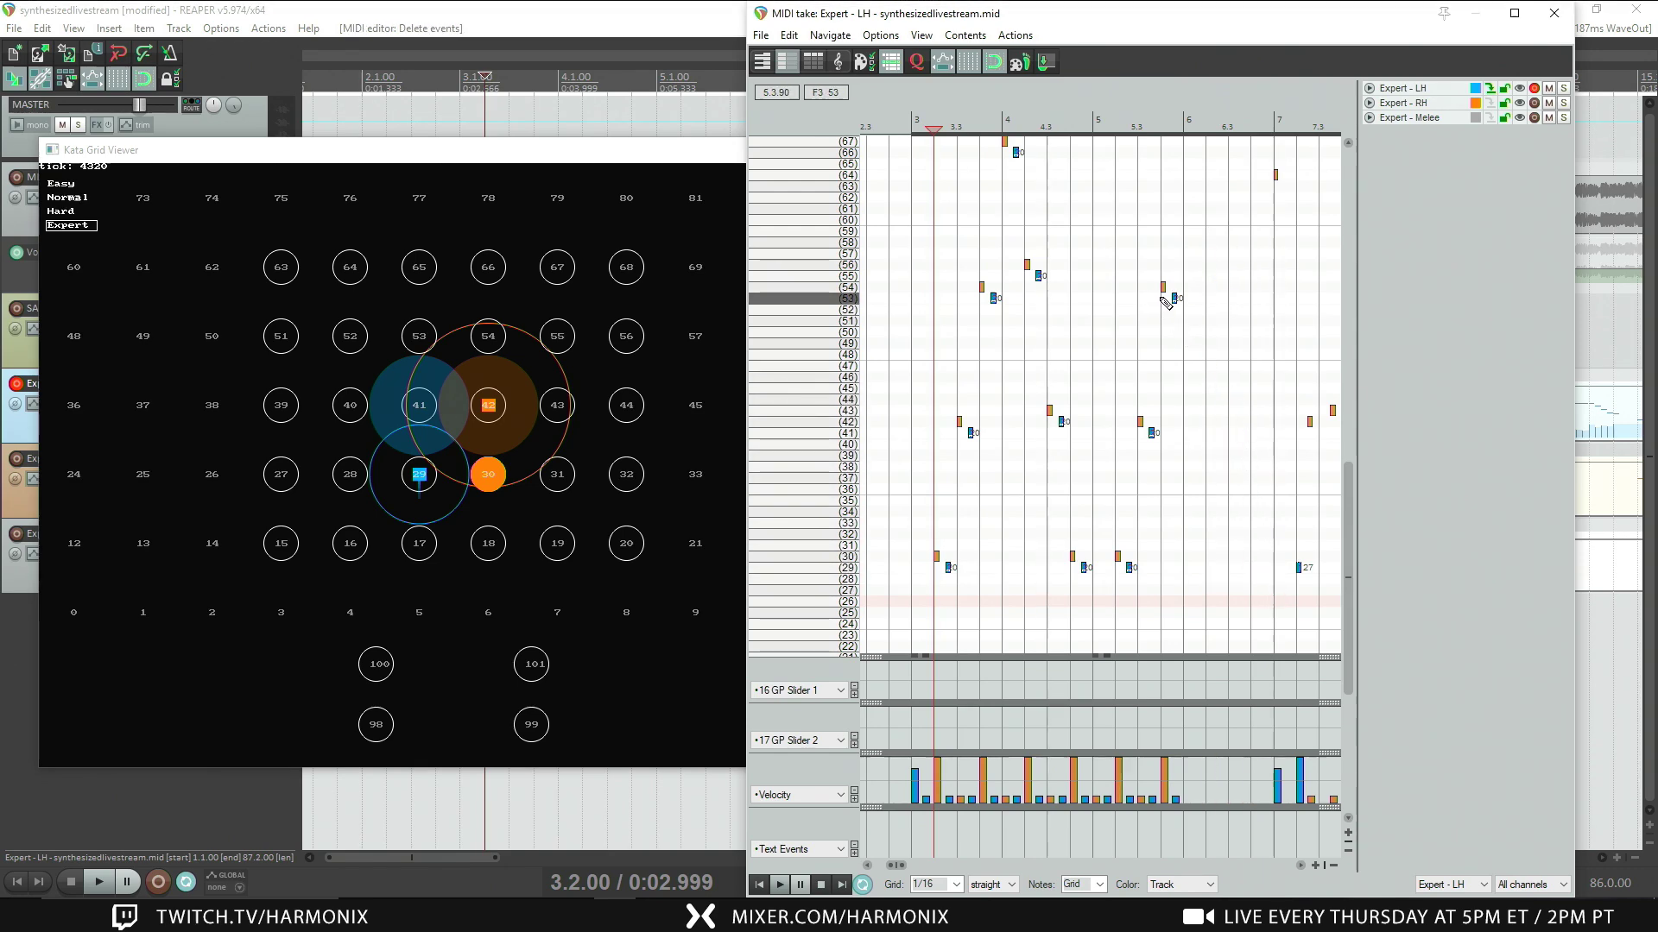
double_click(1175, 298)
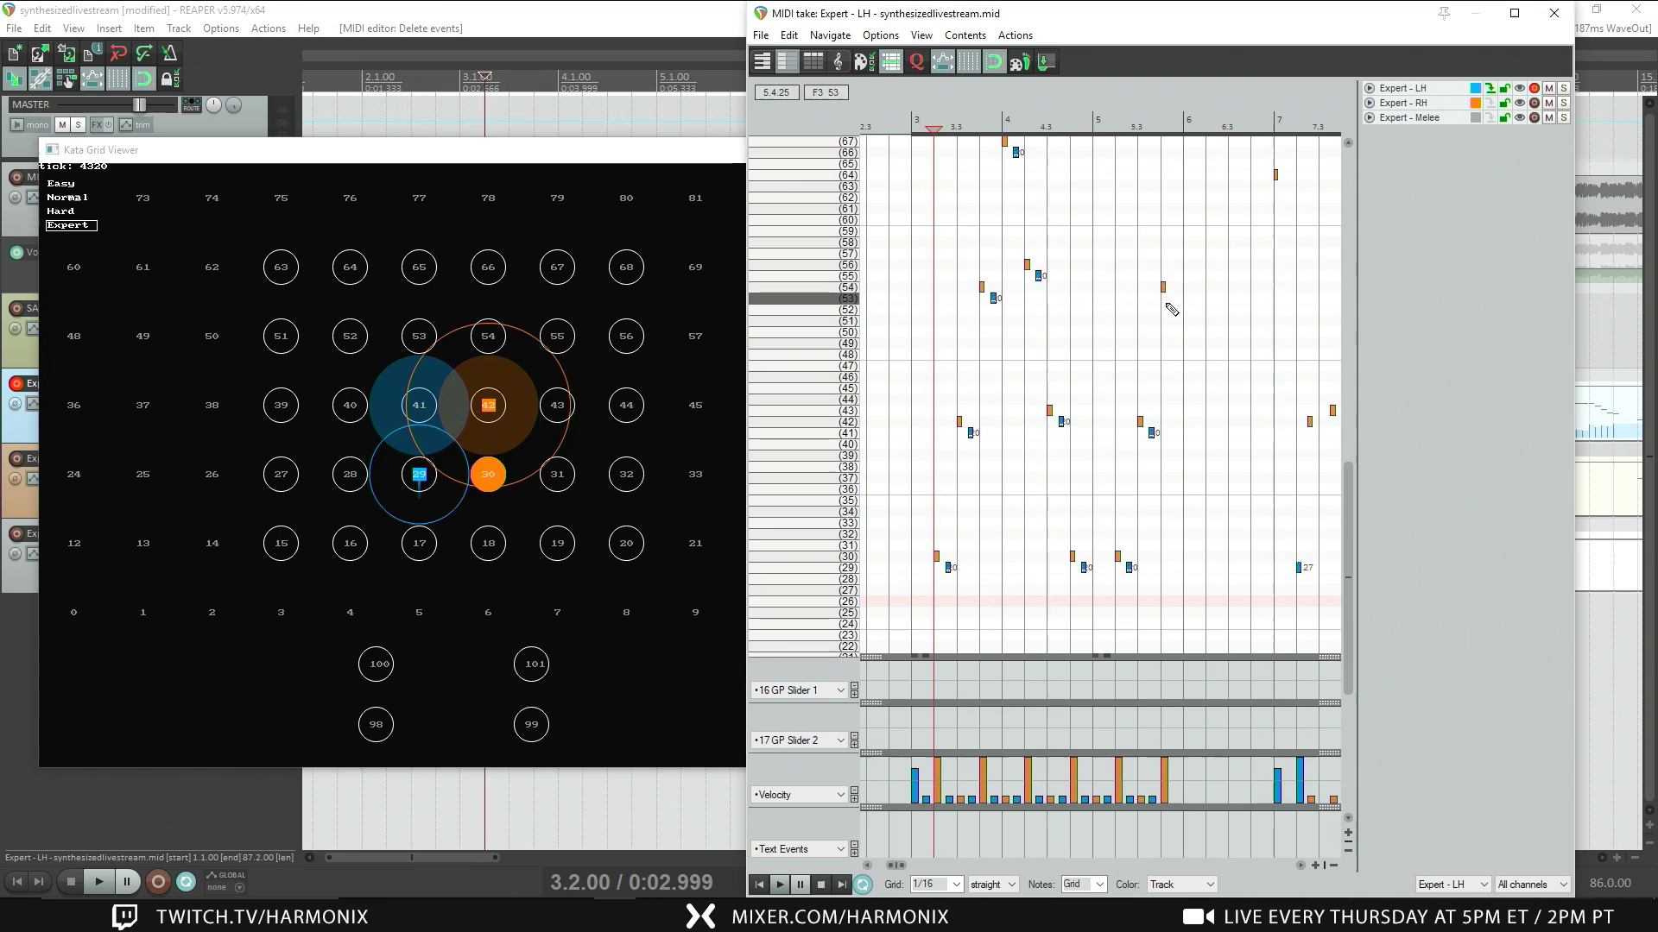
Step: Lengthen the right-hand note 54 on beat 4 of measure 5 into a hold ending at about beat 3 of measure 6
click(1165, 287)
scroll(1182, 314, up, 4)
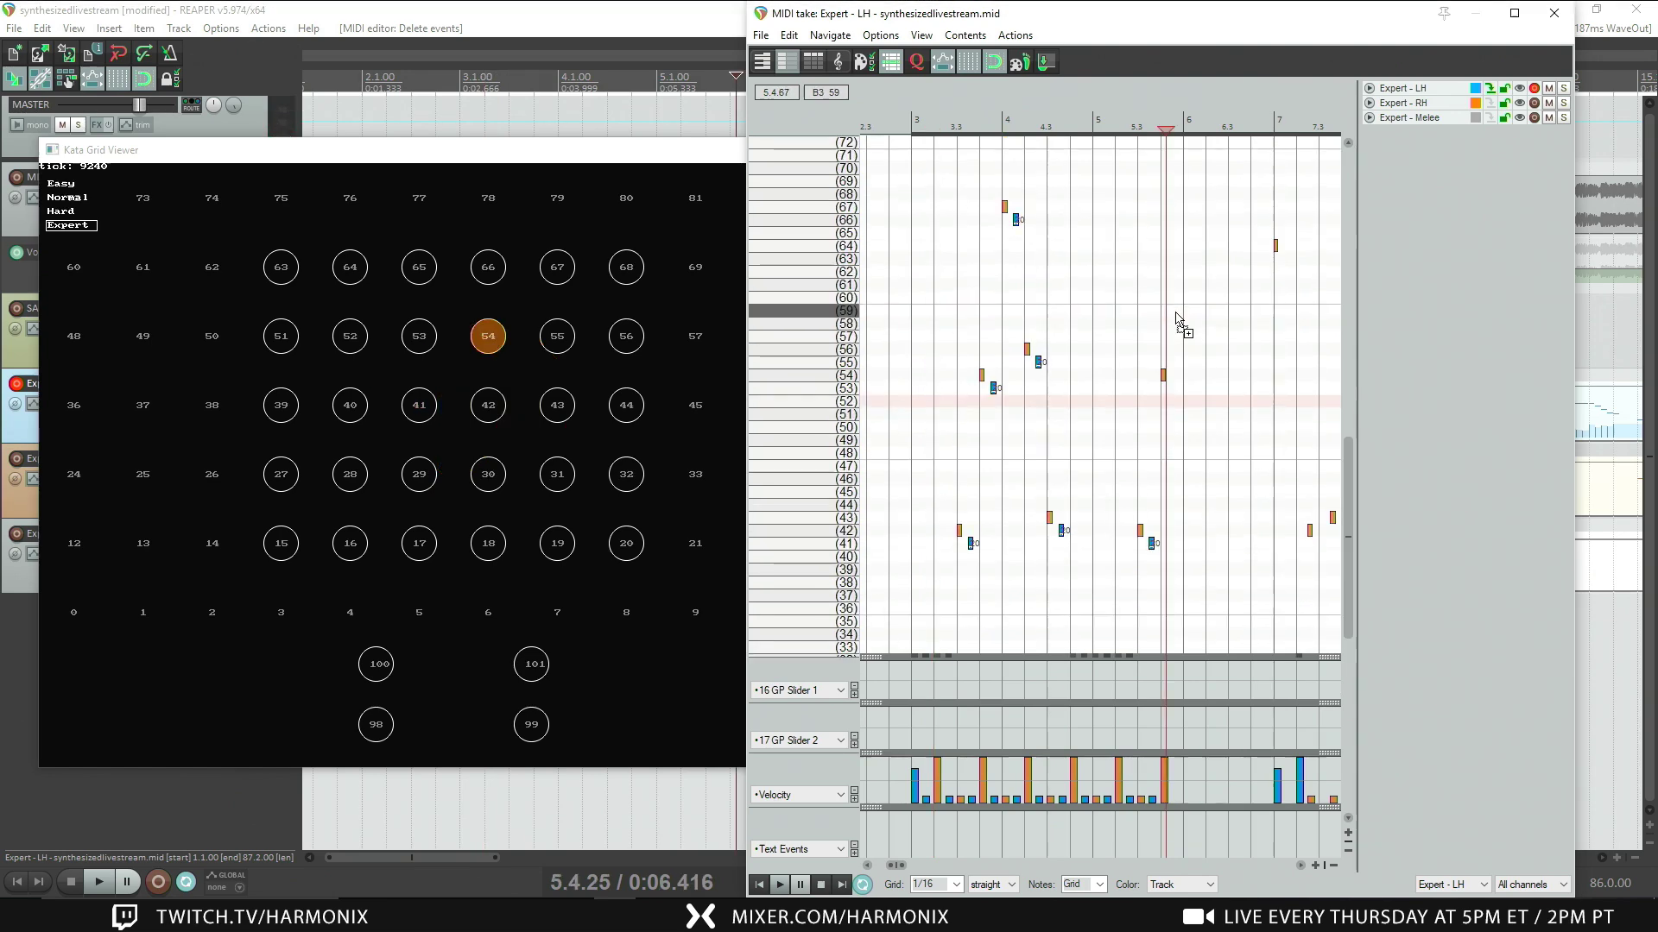
scroll(1146, 374, up, 3)
drag(1100, 376, 1284, 376)
scroll(1221, 399, down, 4)
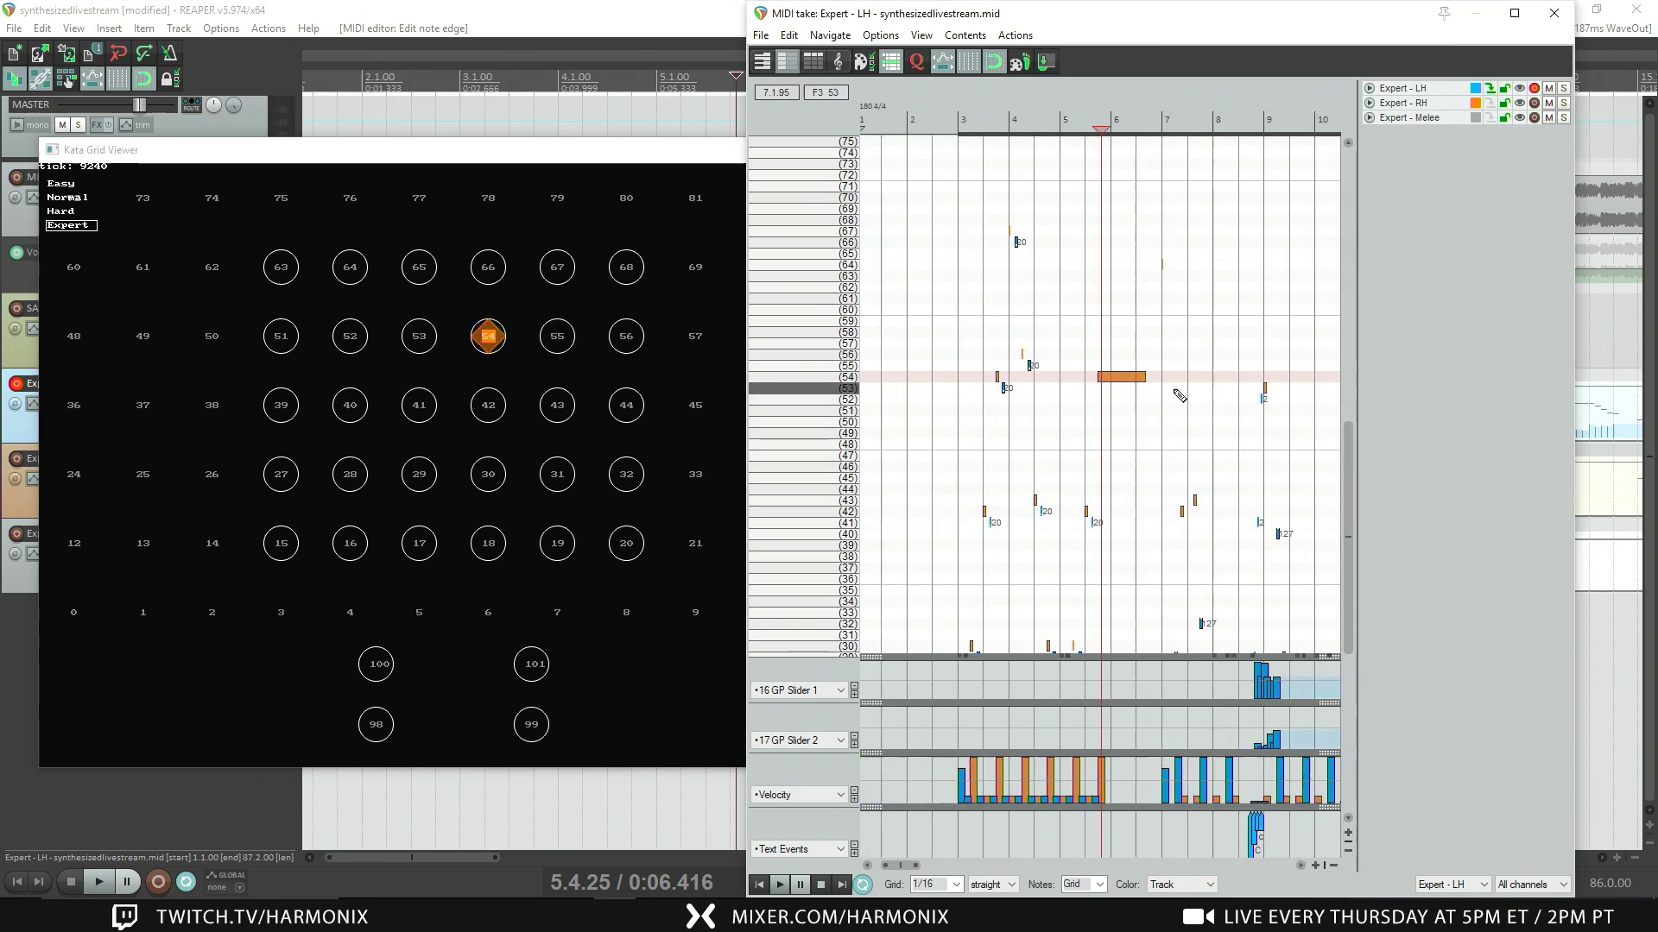
scroll(1180, 395, up, 2)
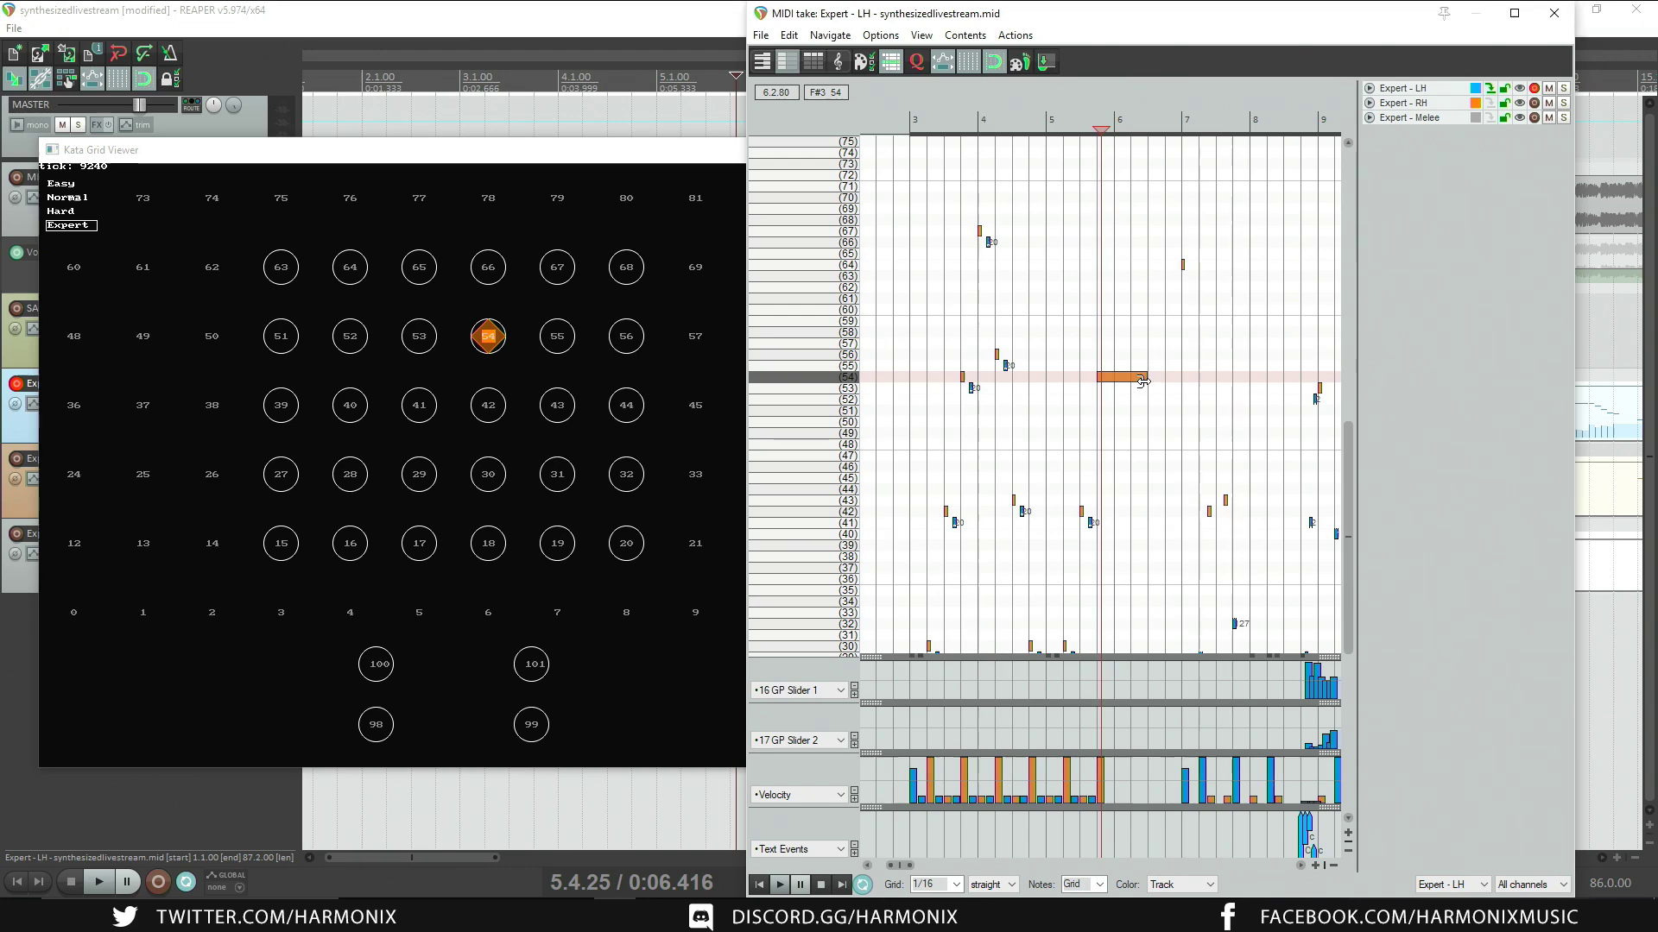
Step: Make Expert - Melee the active MIDI item while keeping Expert - LH and Expert - RH editable
drag(1335, 379, 1336, 381)
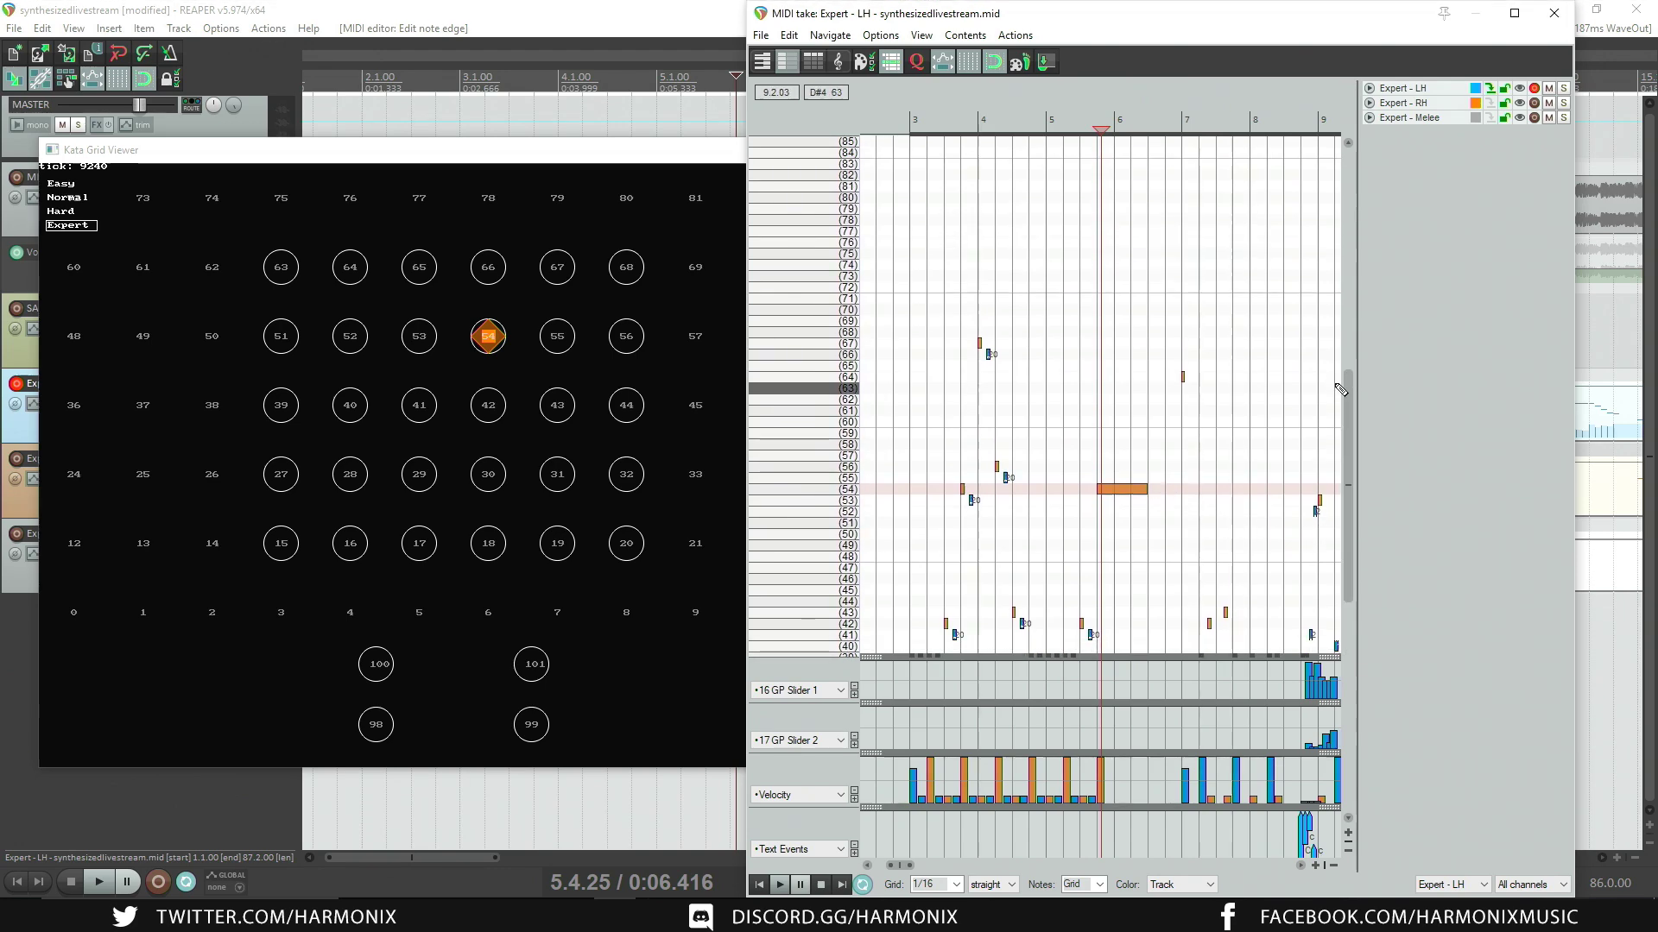
key(ctrl+alt+Down)
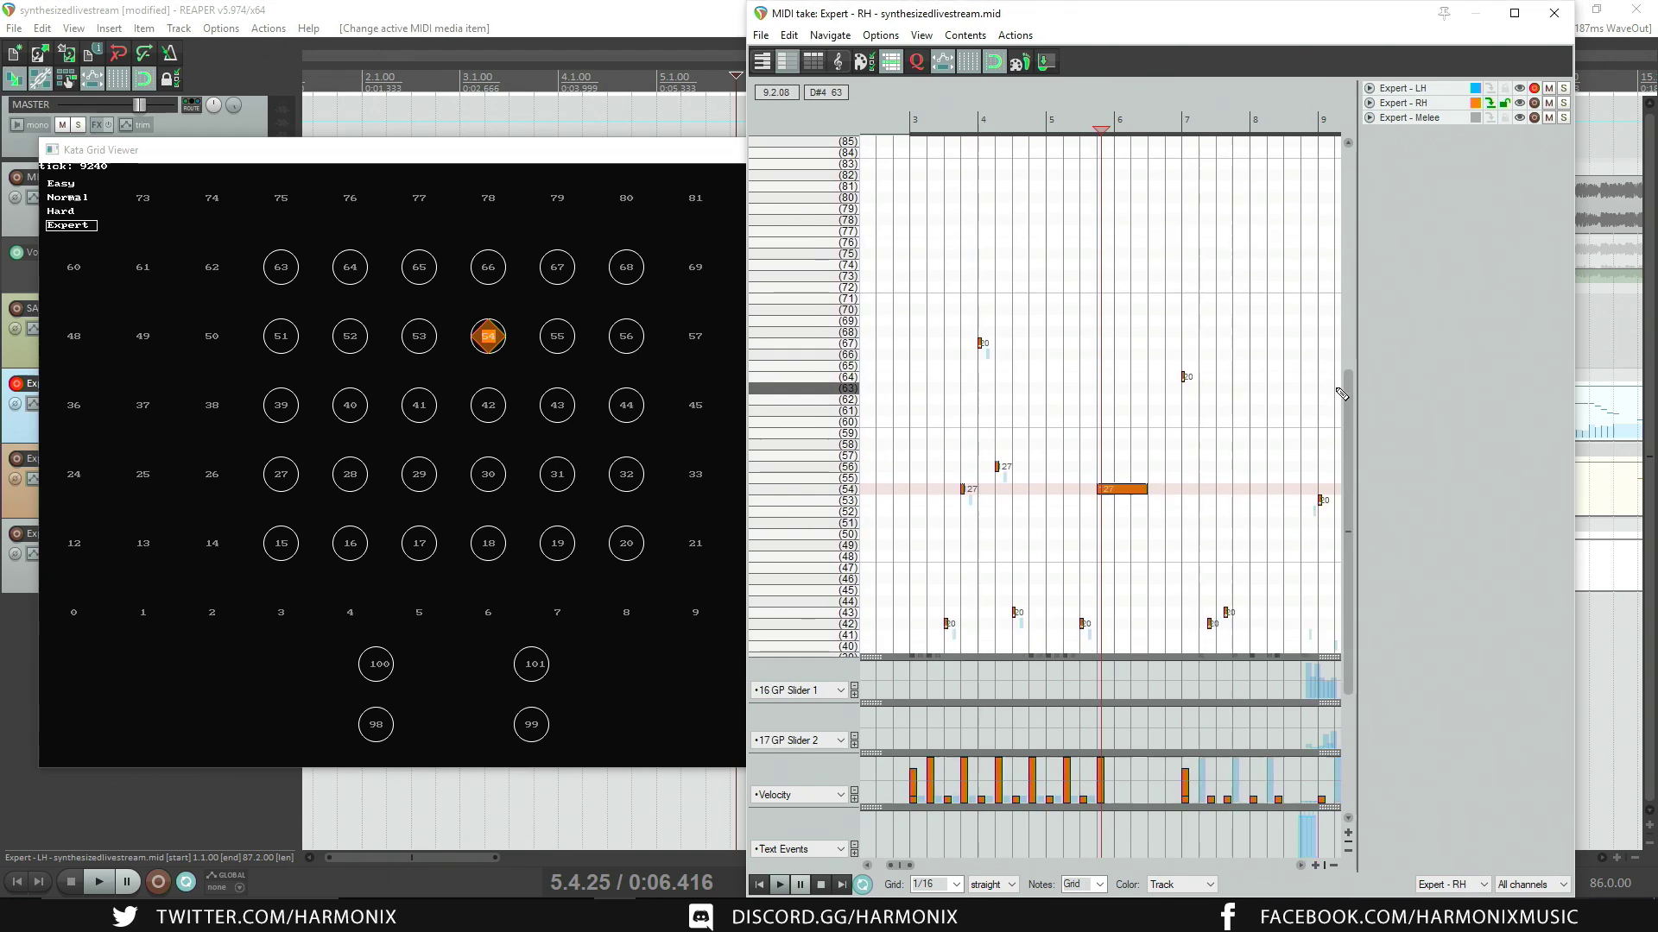
key(ctrl+alt+Down)
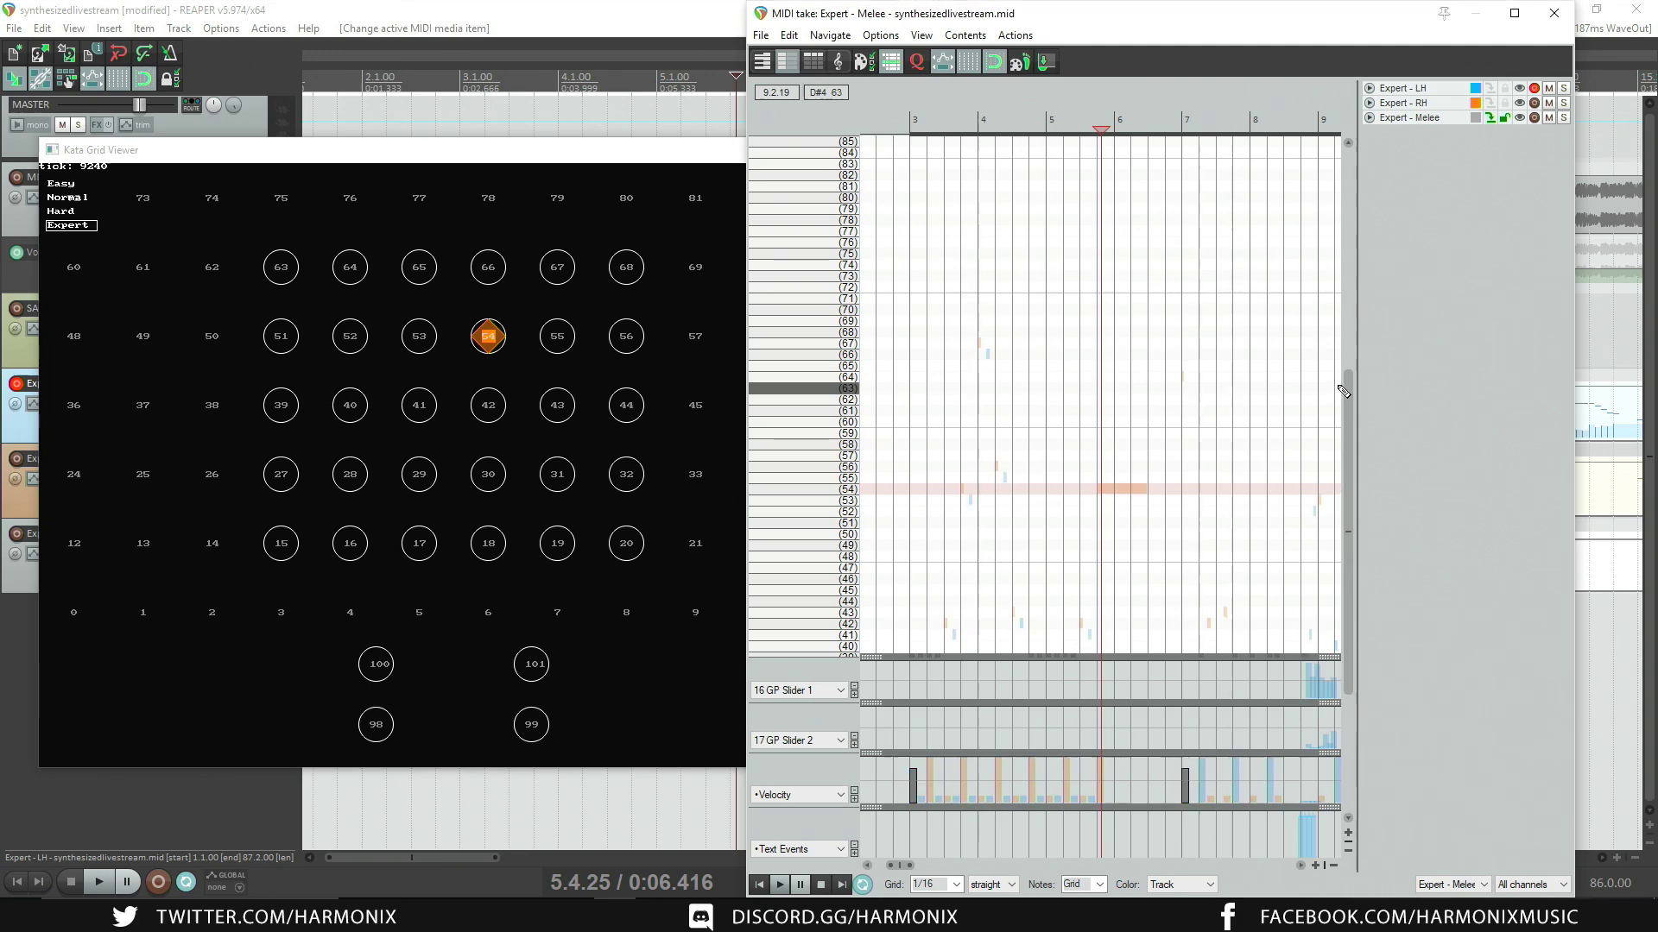
click(1505, 89)
click(1505, 103)
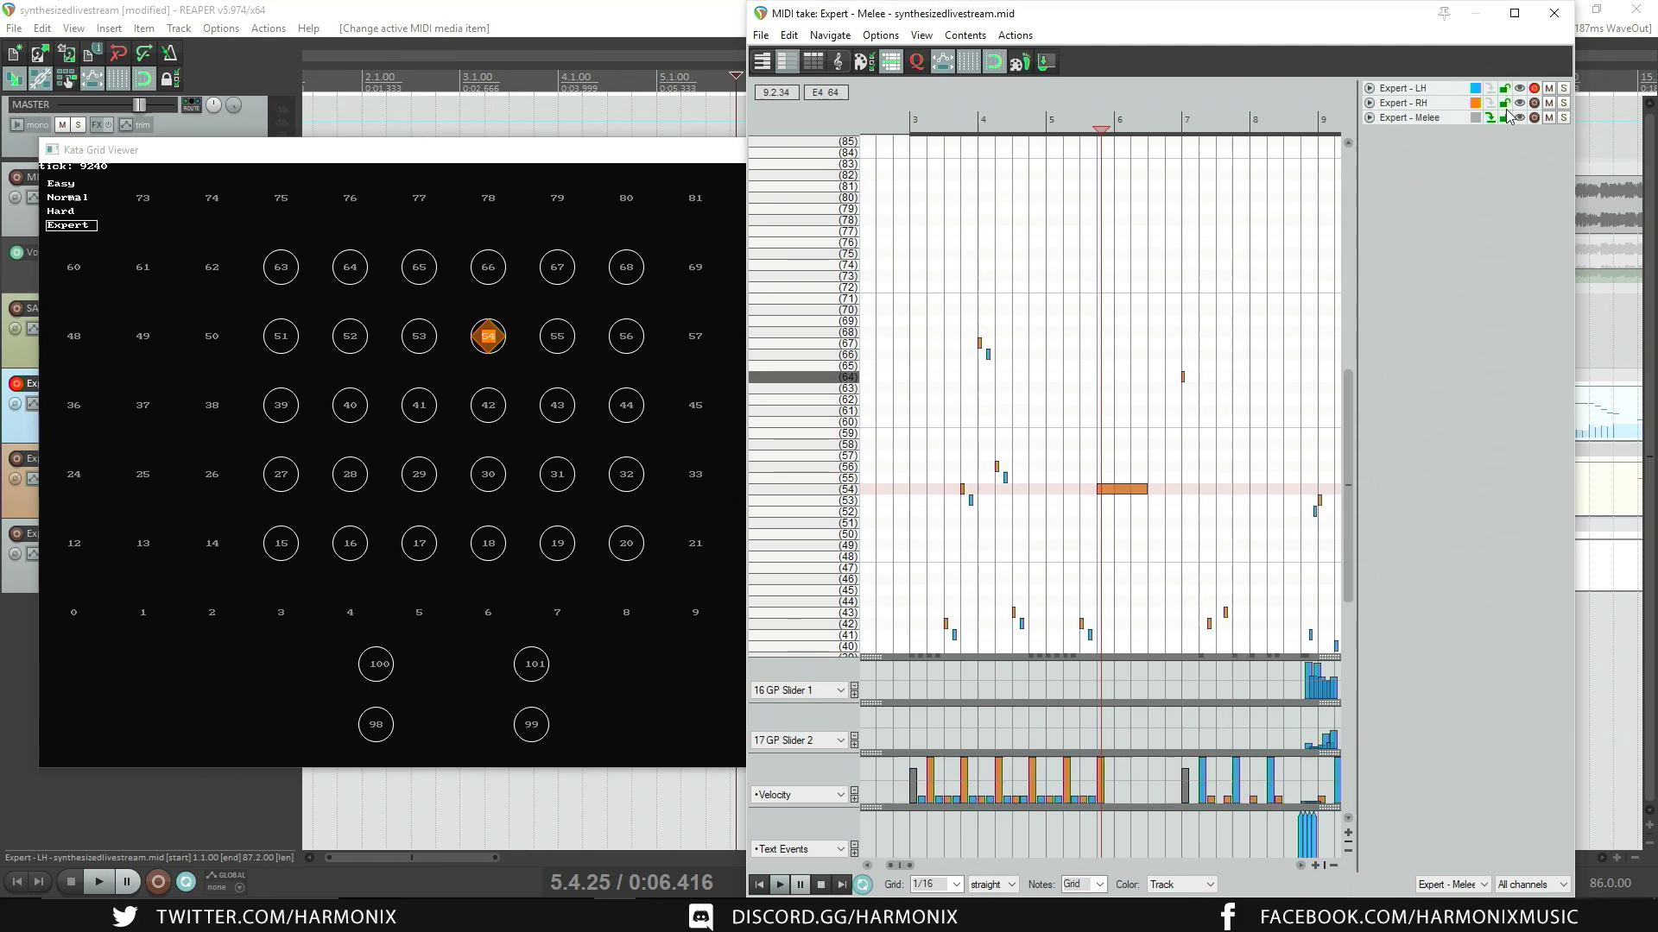
Step: Insert melee note 101 on beat 3 of measure 6 and preview the section from measure 5
drag(1350, 396, 1348, 257)
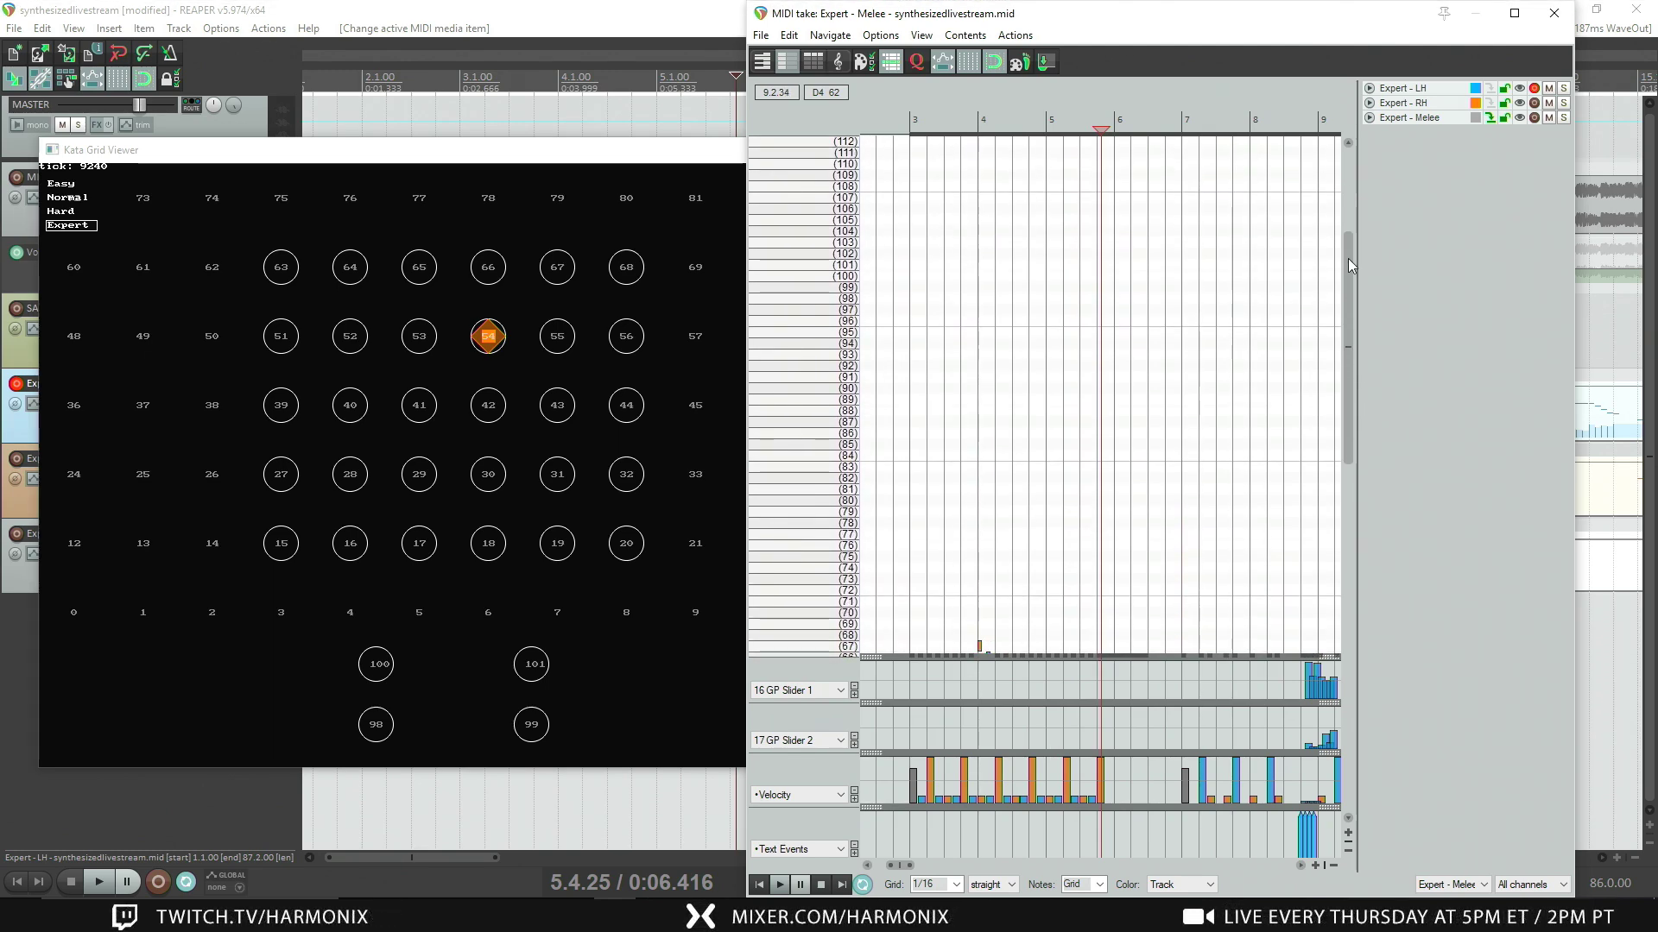
click(1159, 266)
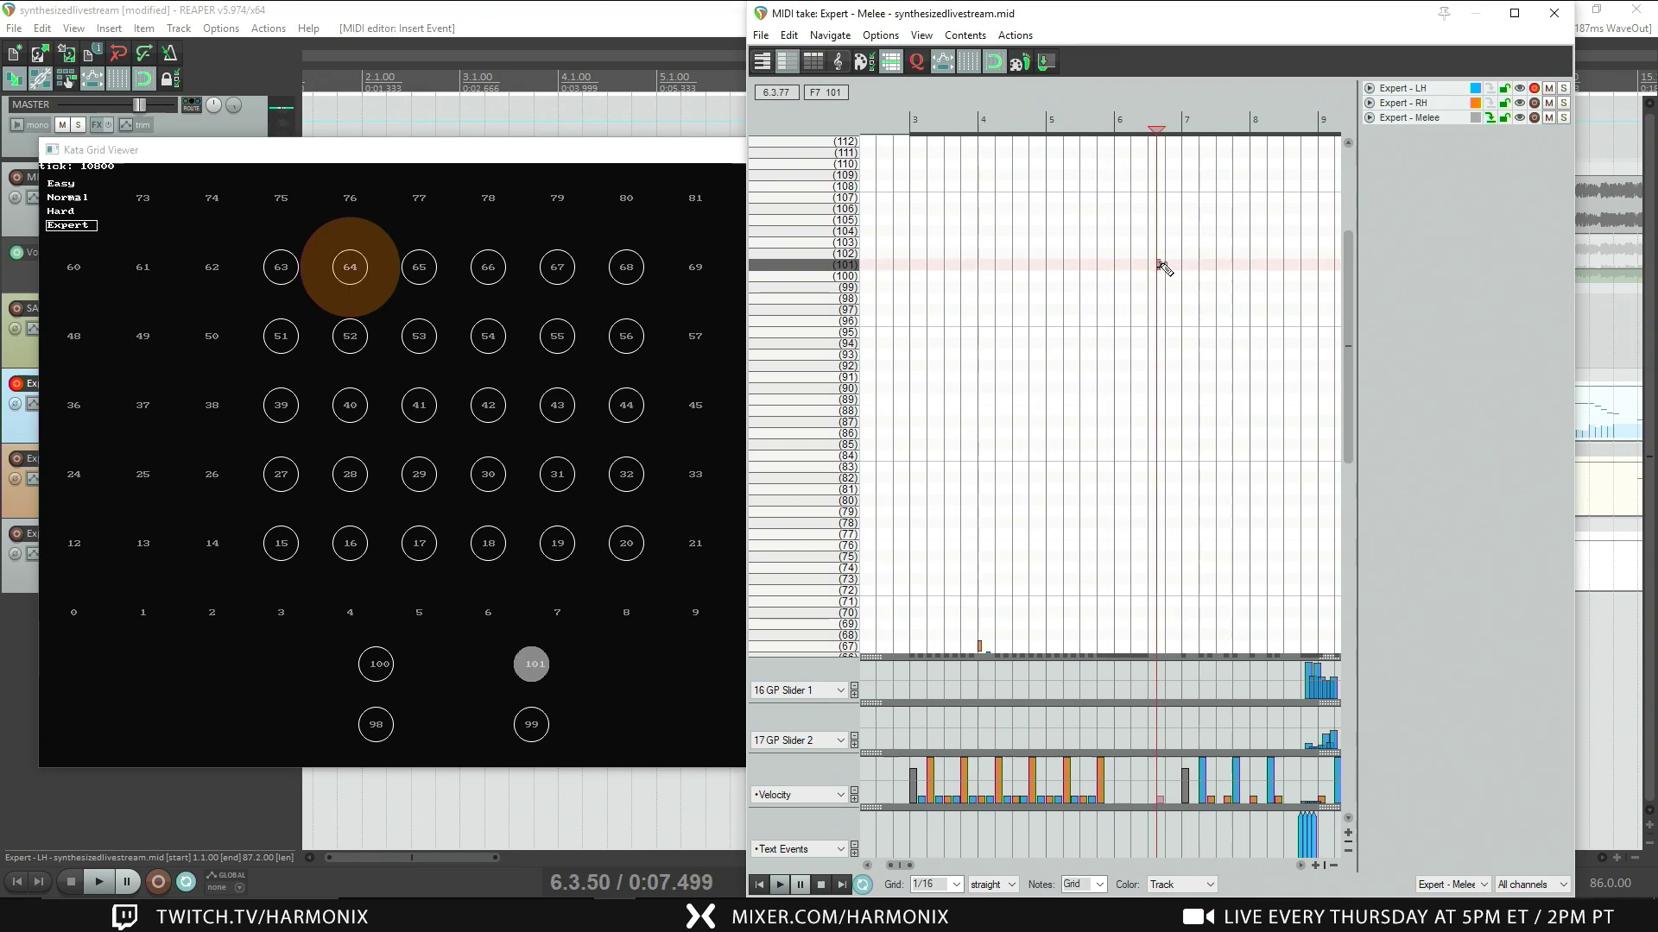
key(Left)
key(Left)
click(1067, 248)
key(space)
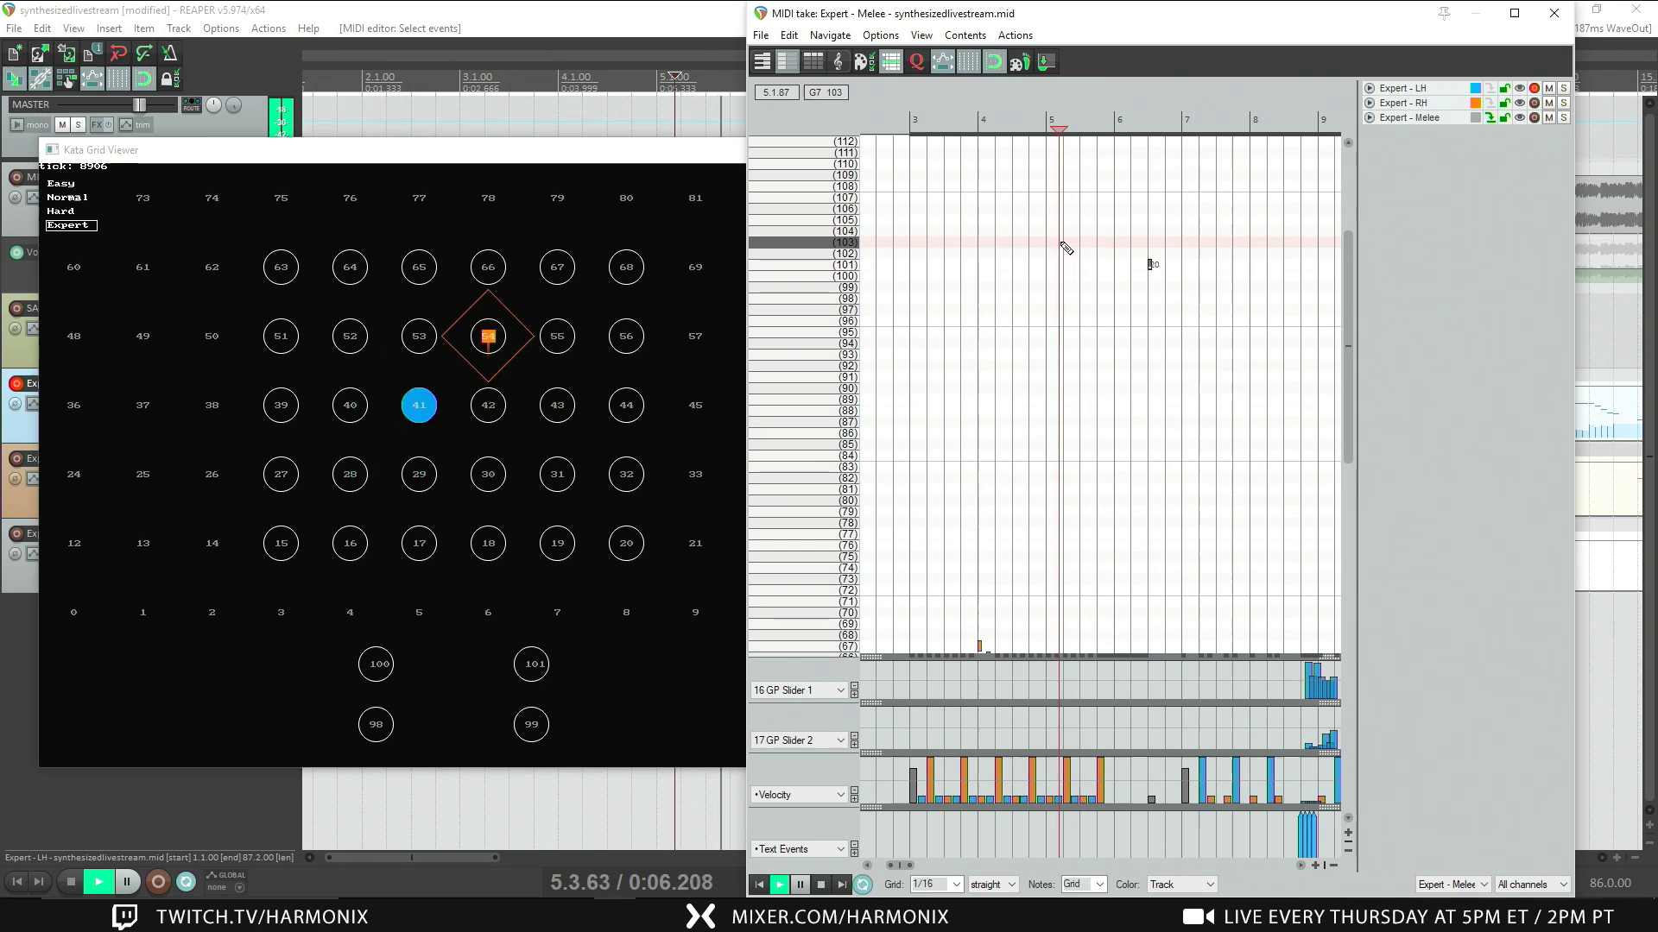
Step: Stop the preview and inspect melee note 101 on beat 3 of measure 6, checking the grid viewer around measure 6
key(space)
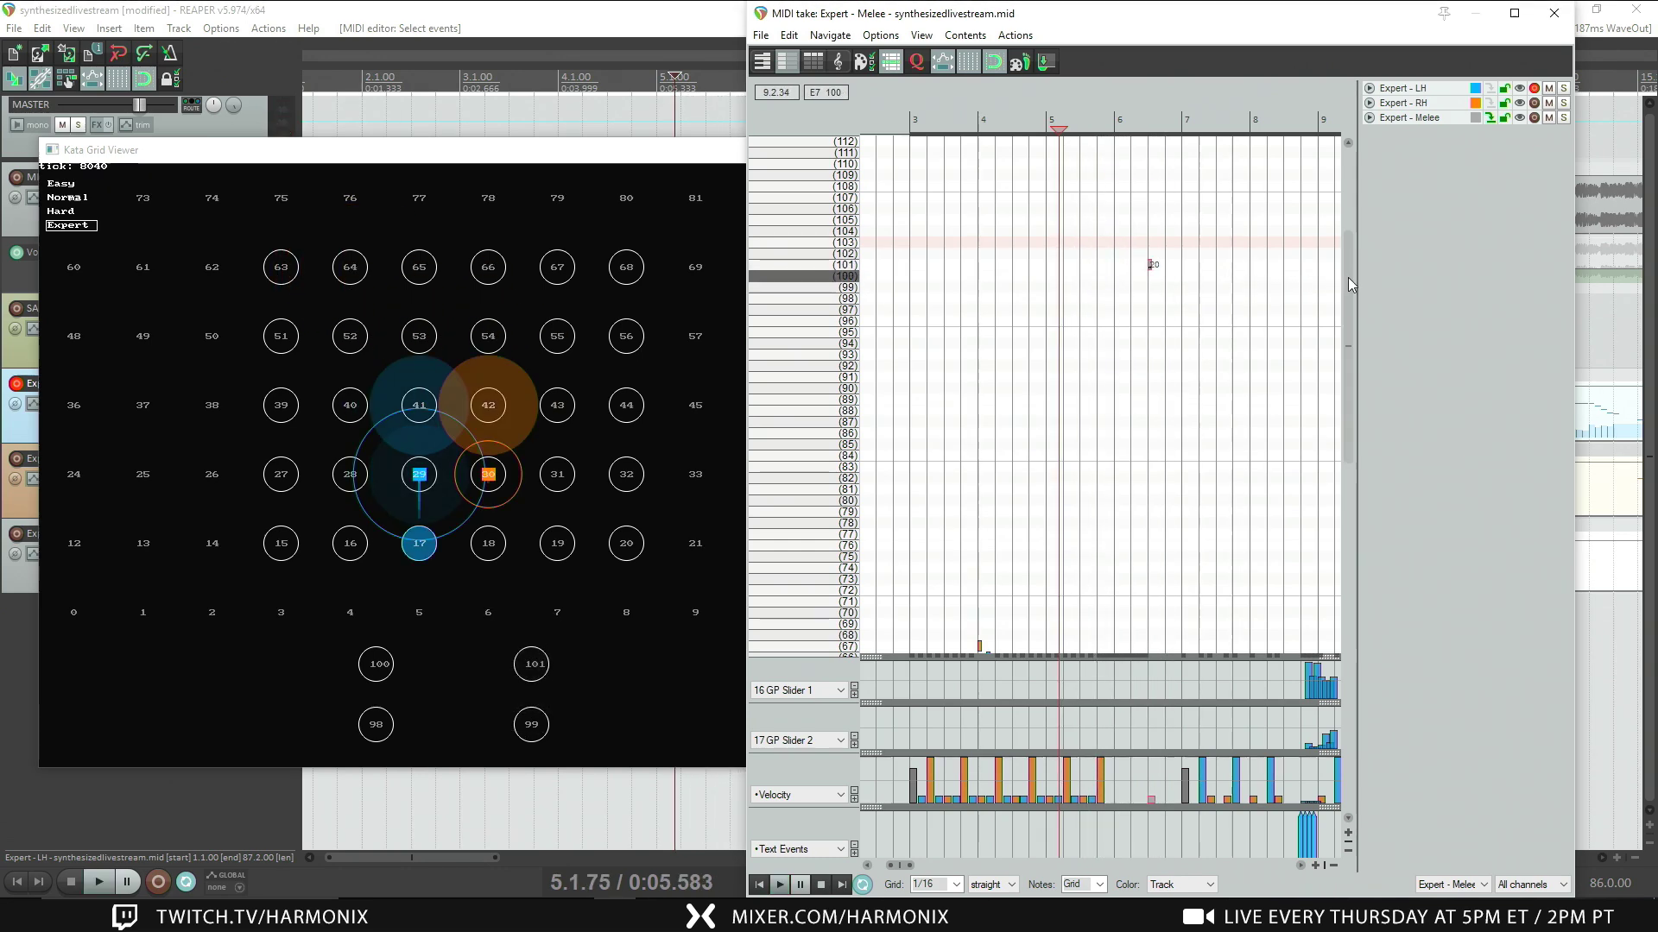
drag(1348, 276, 1351, 296)
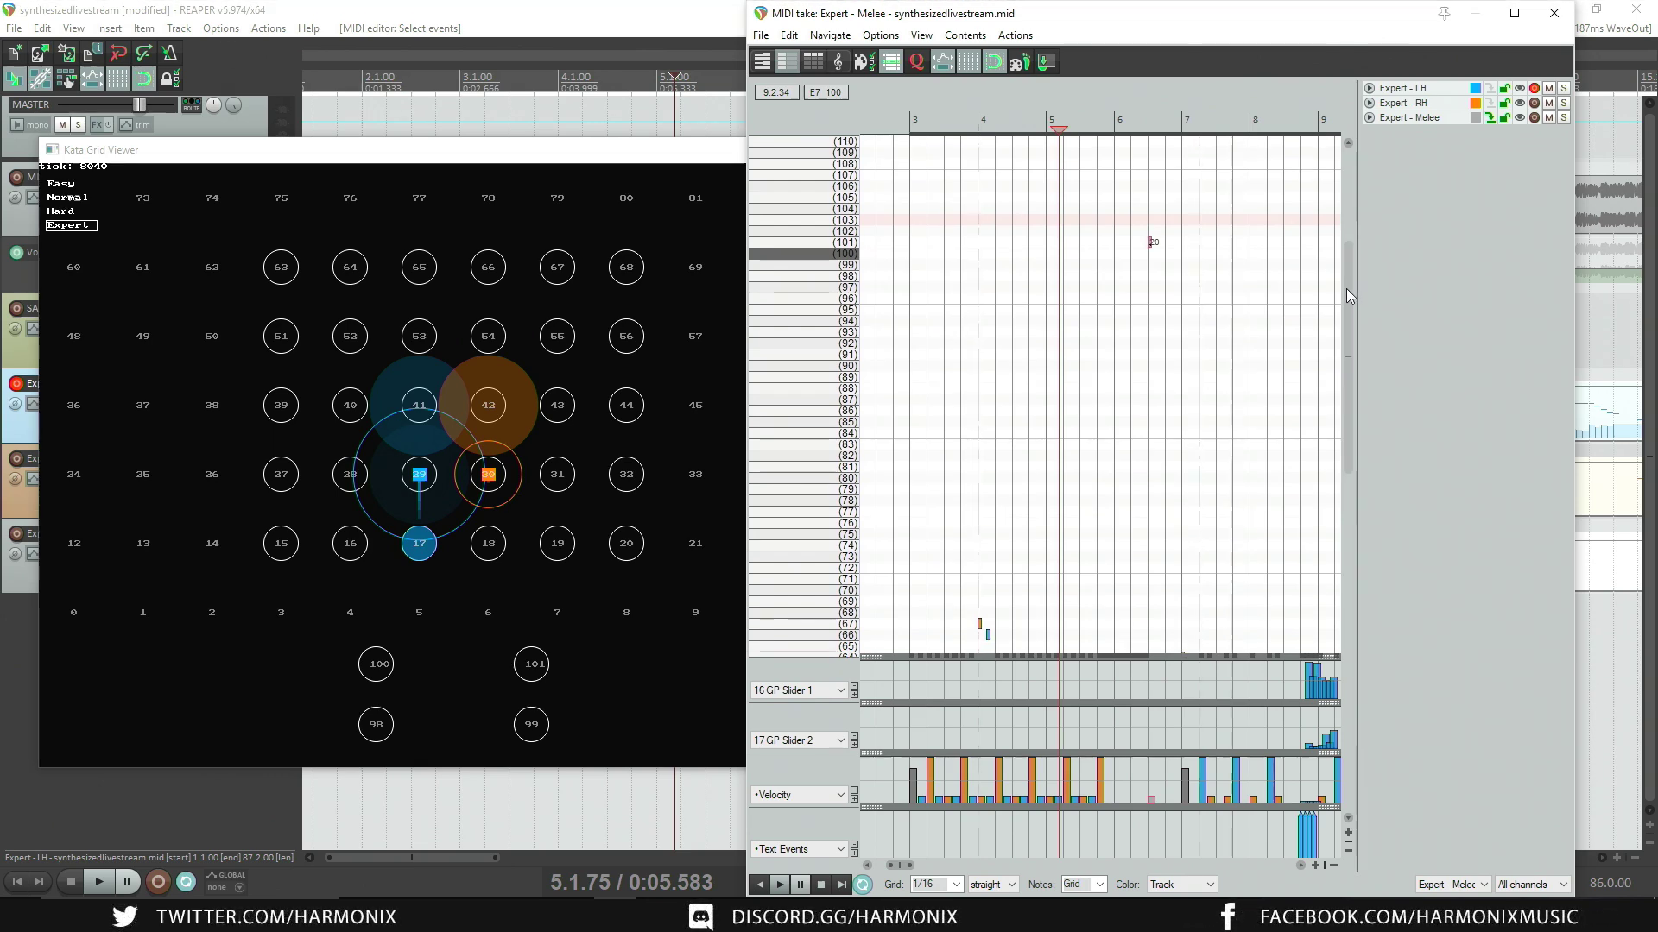
click(1142, 225)
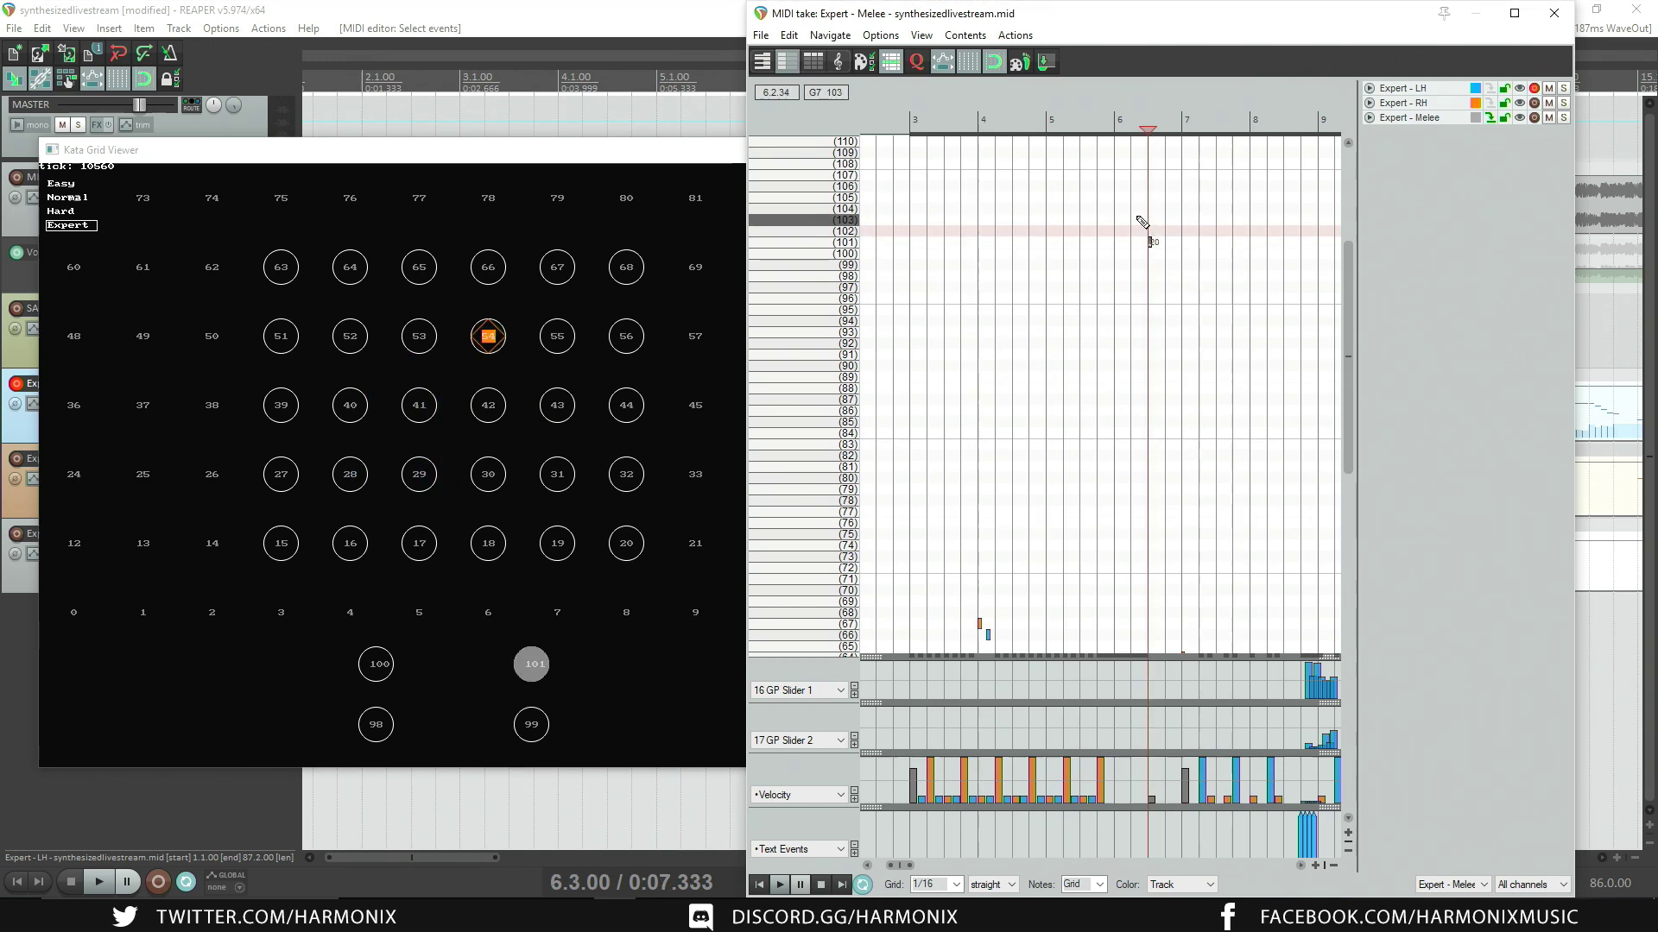
drag(1137, 217, 1186, 284)
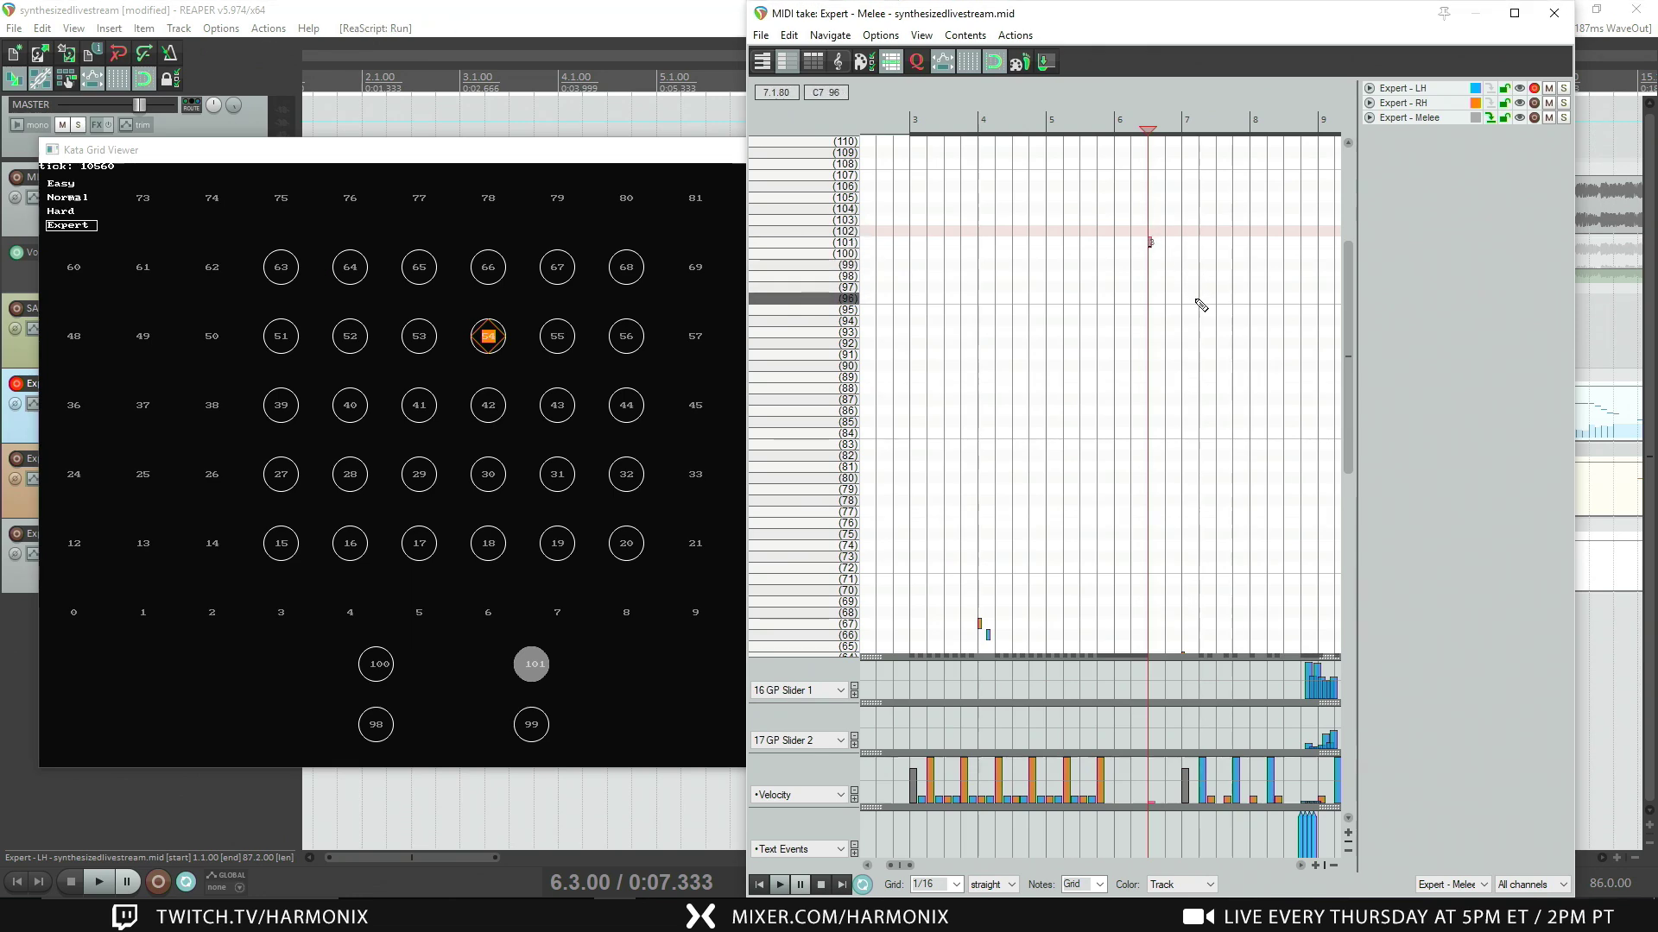
drag(1130, 228, 1191, 288)
scroll(1347, 304, up, 1)
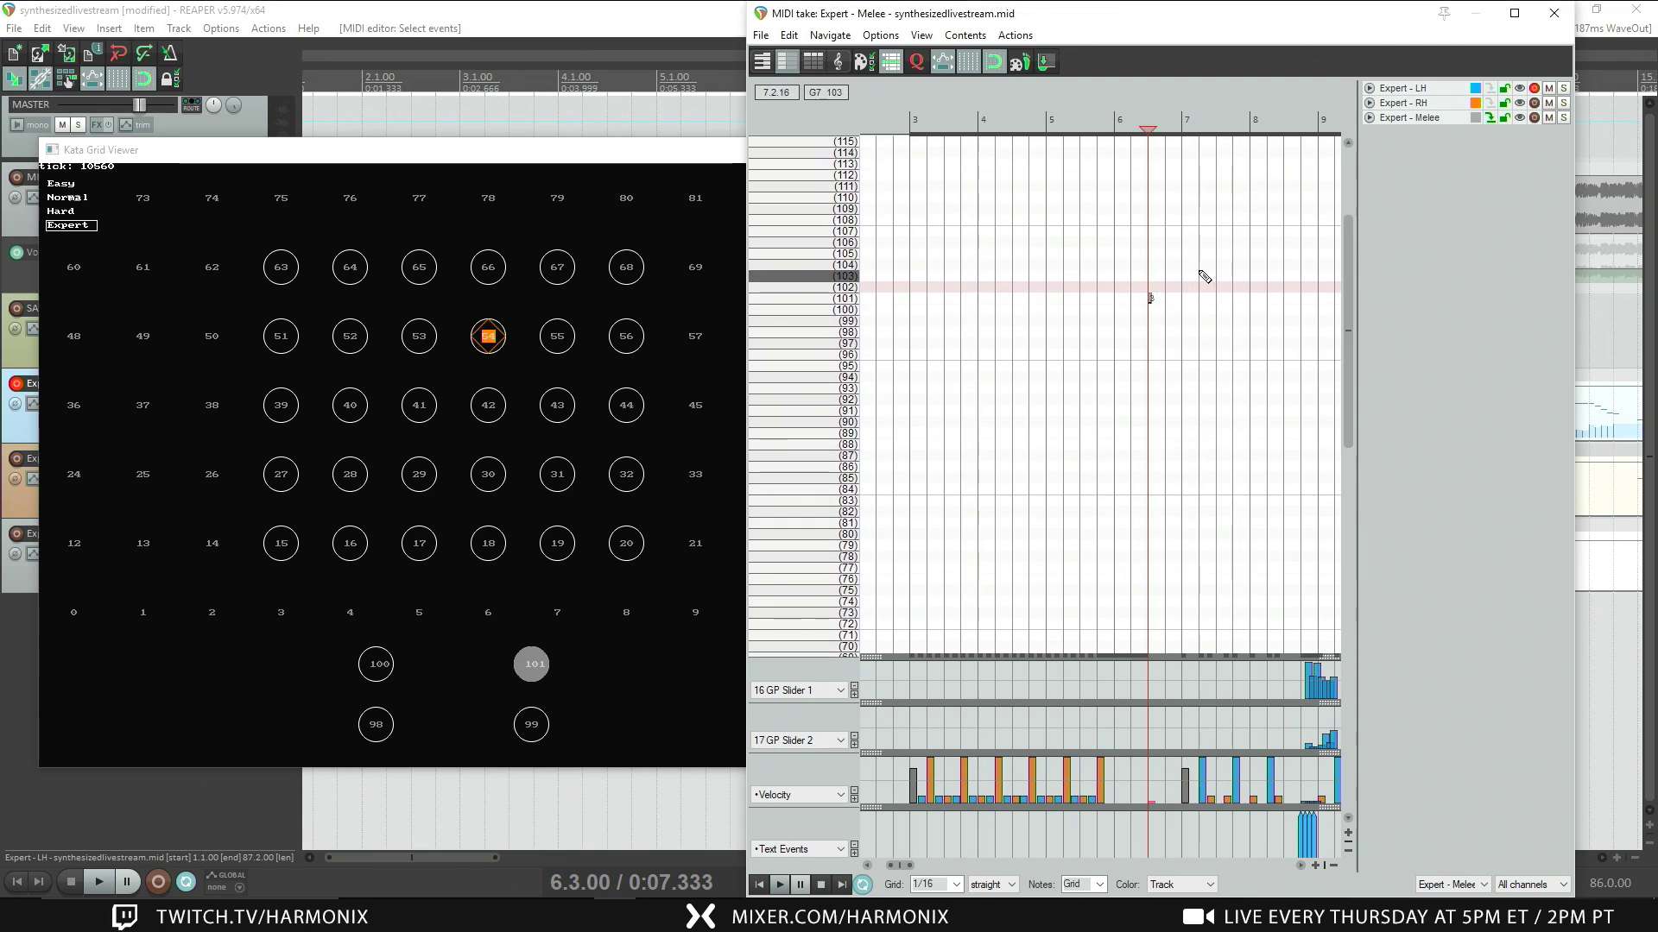
click(1120, 297)
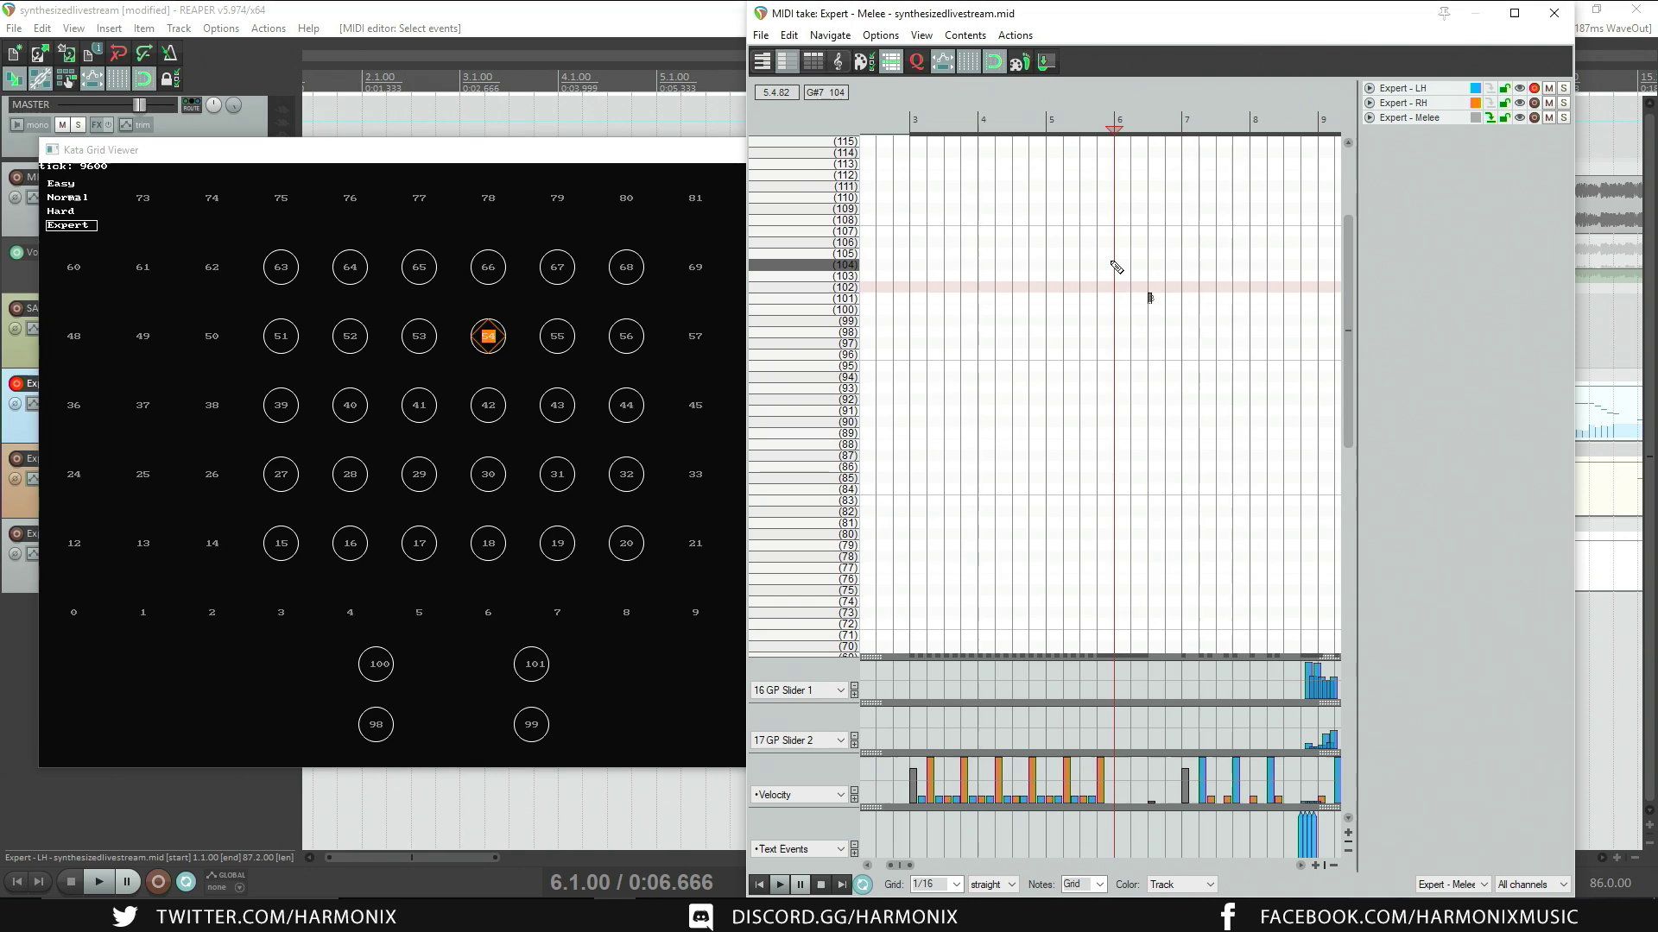
drag(1115, 267, 1184, 341)
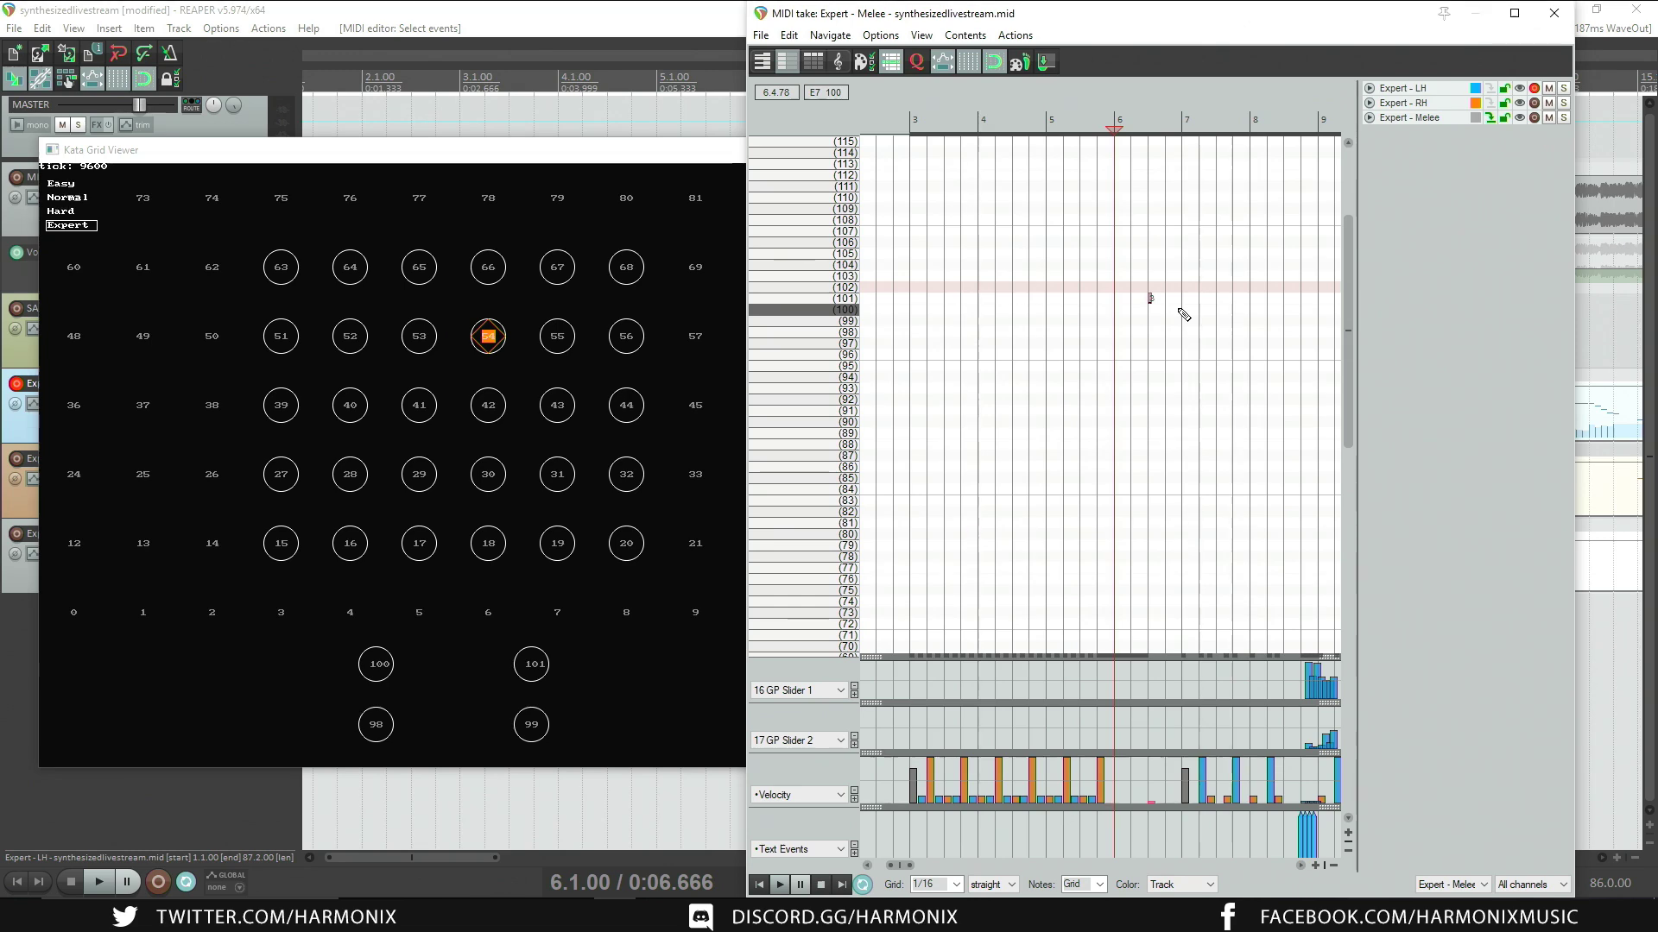
Step: Review the melee notes across the rest of the map and the opening target pattern from measure 3 to measure 7
mouse_move(899, 867)
mouse_down()
mouse_move(935, 867)
mouse_move(909, 867)
mouse_up()
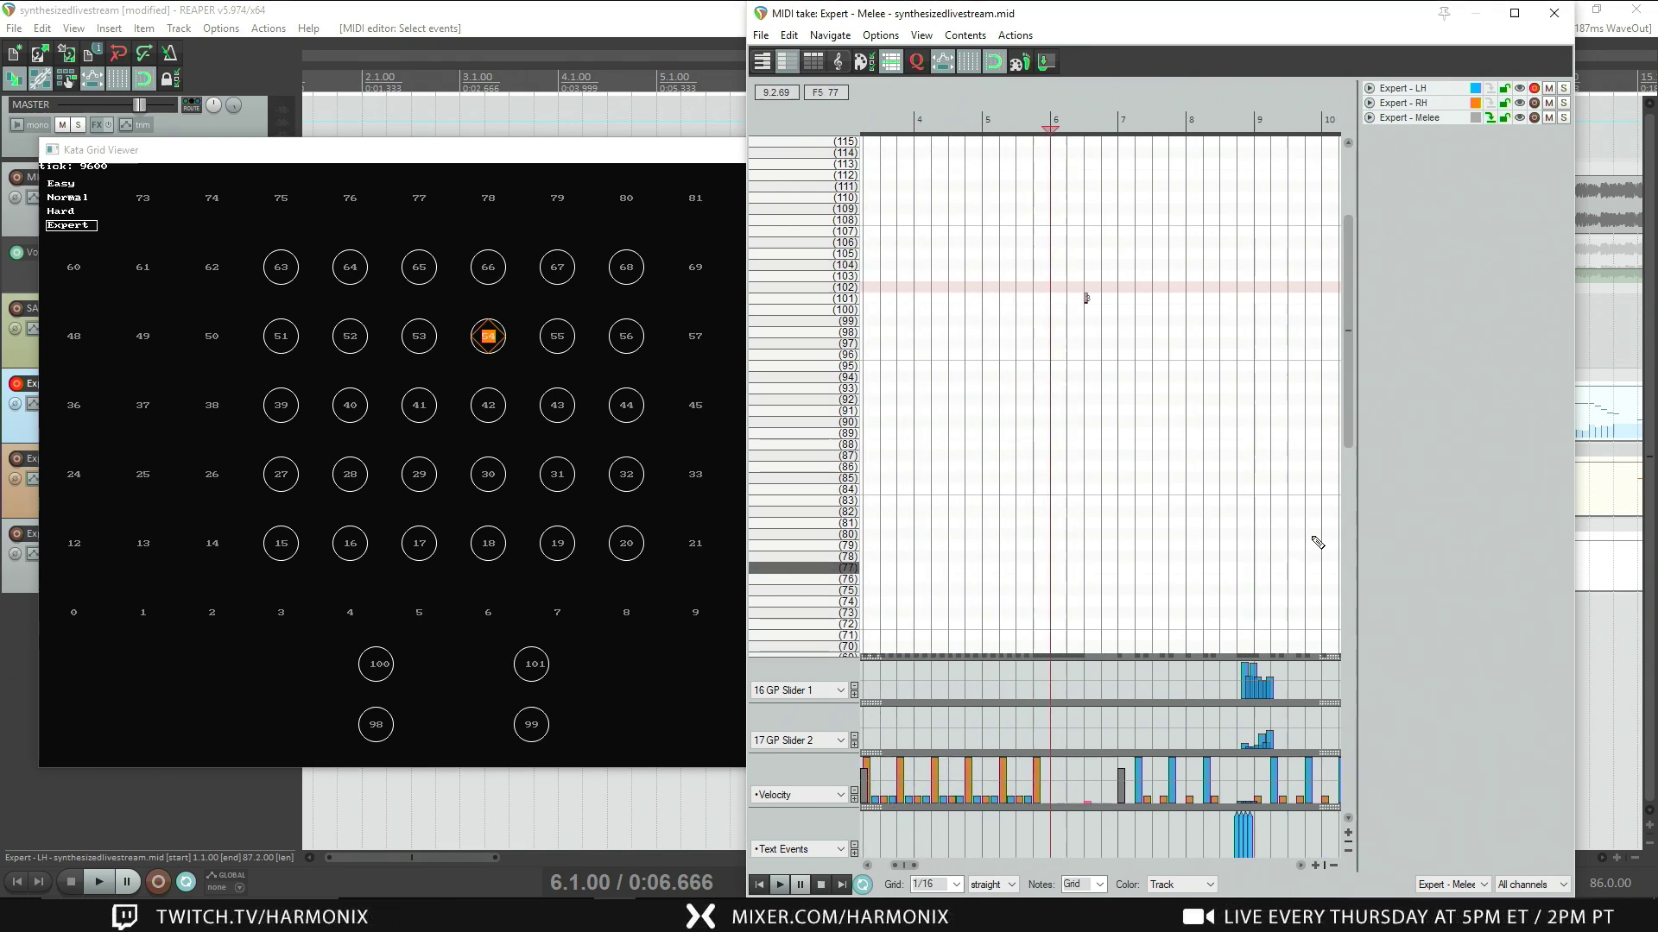
drag(1351, 432, 1356, 392)
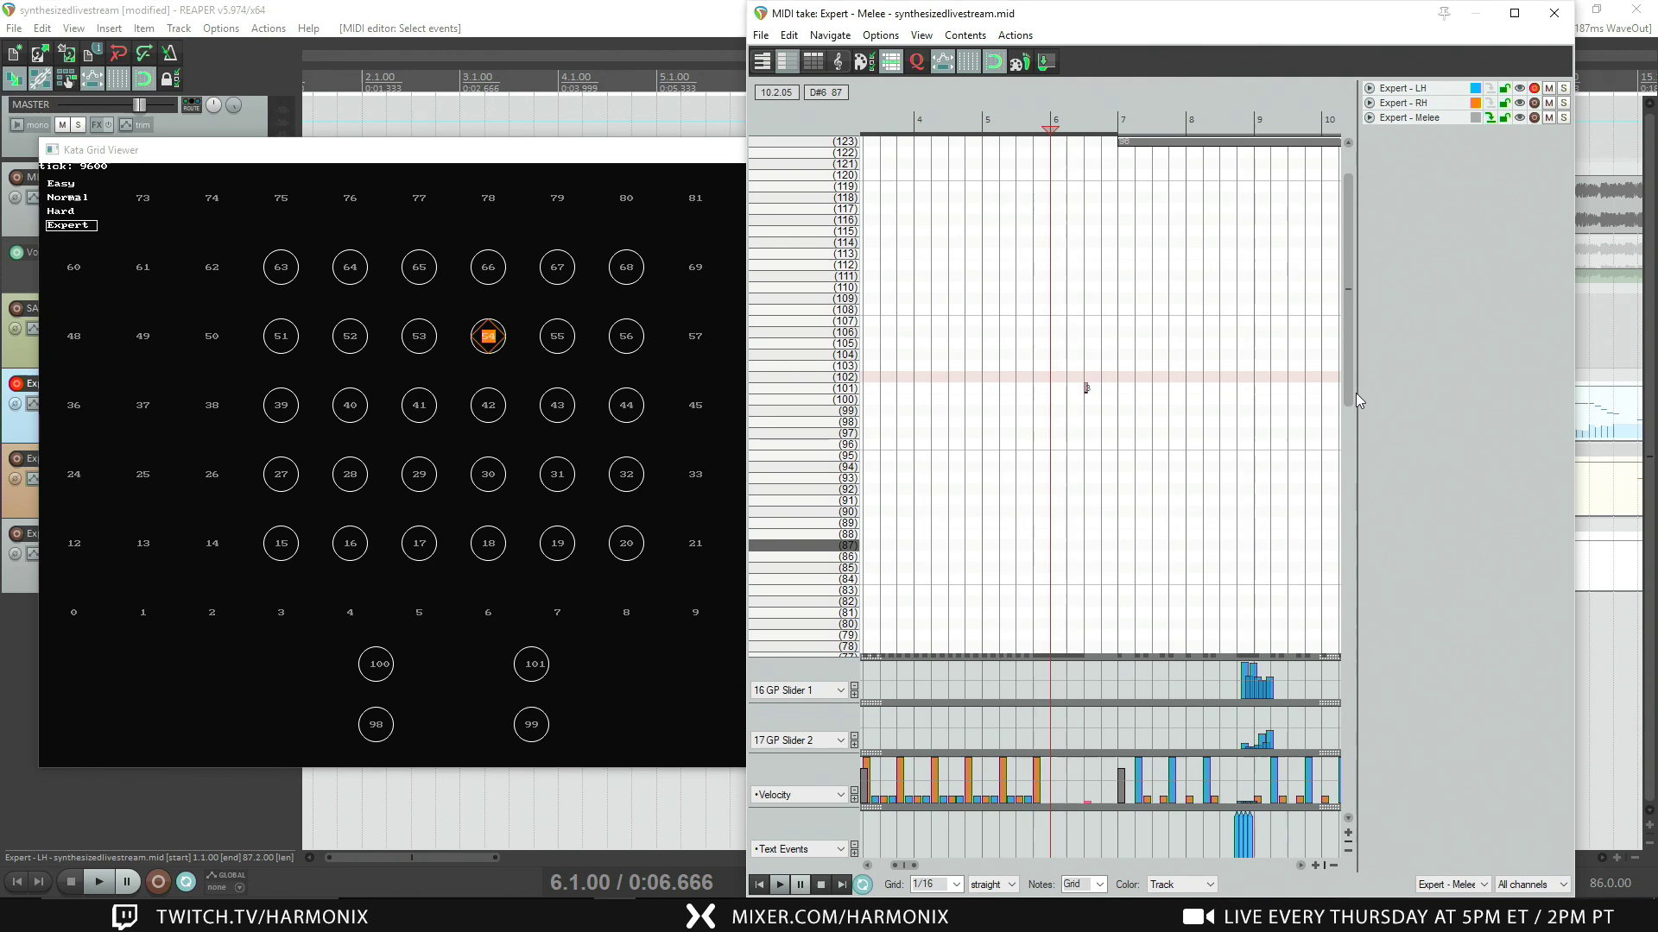
scroll(1170, 294, down, 5)
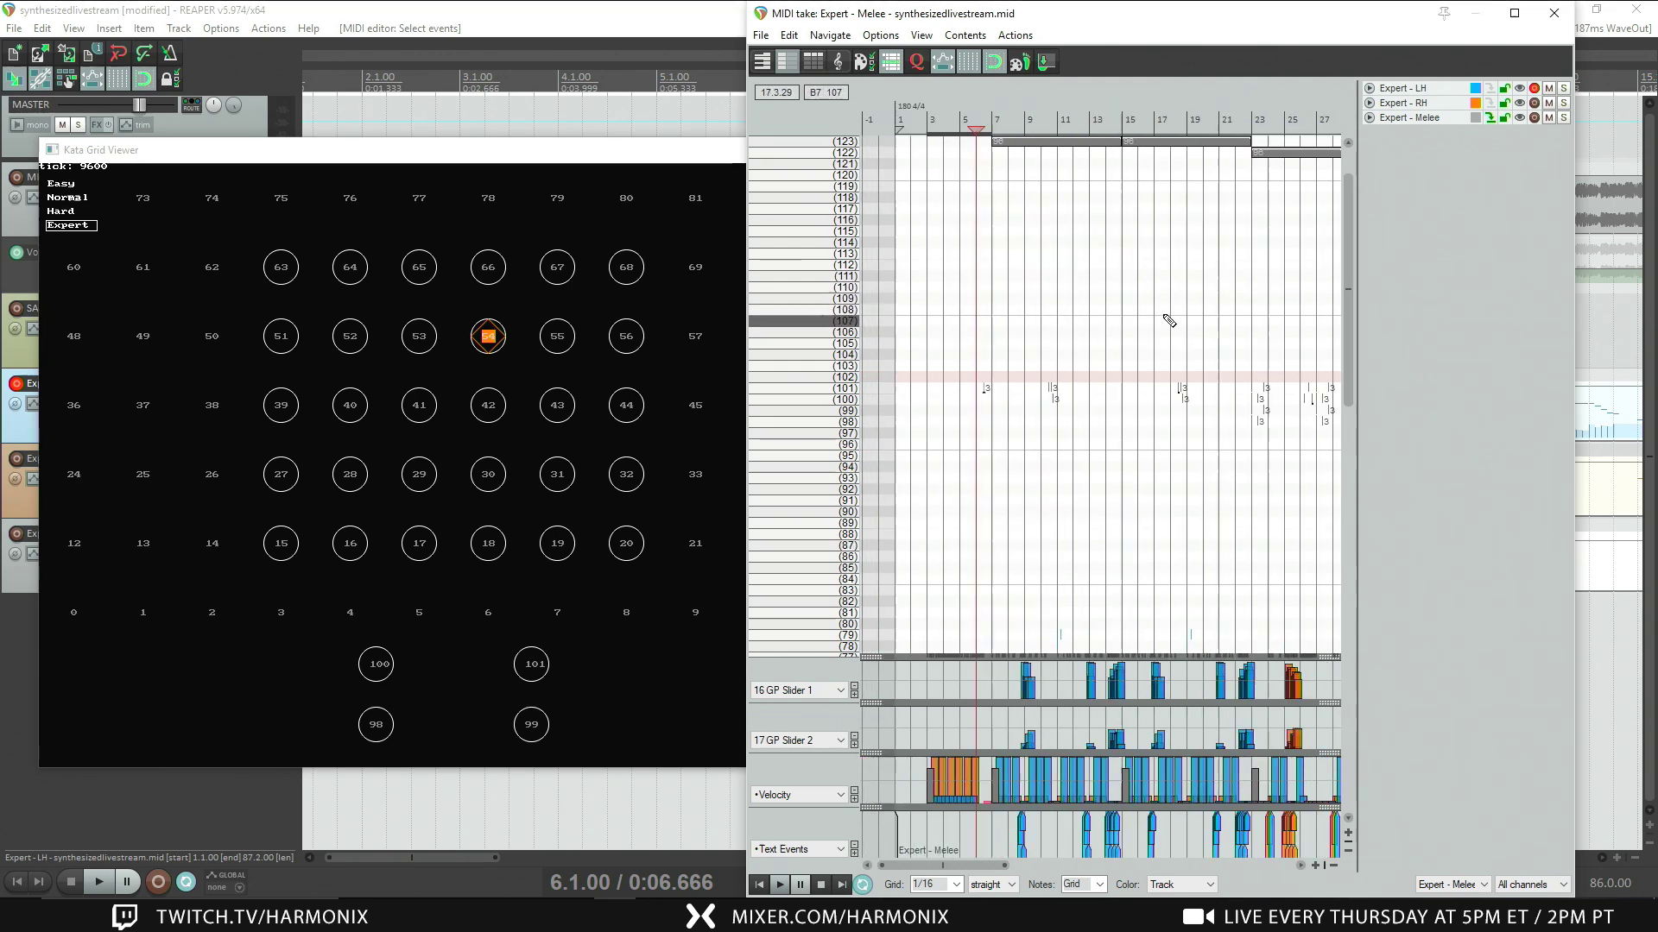
scroll(950, 259, down, 2)
scroll(1001, 320, up, 1)
scroll(1019, 354, down, 4)
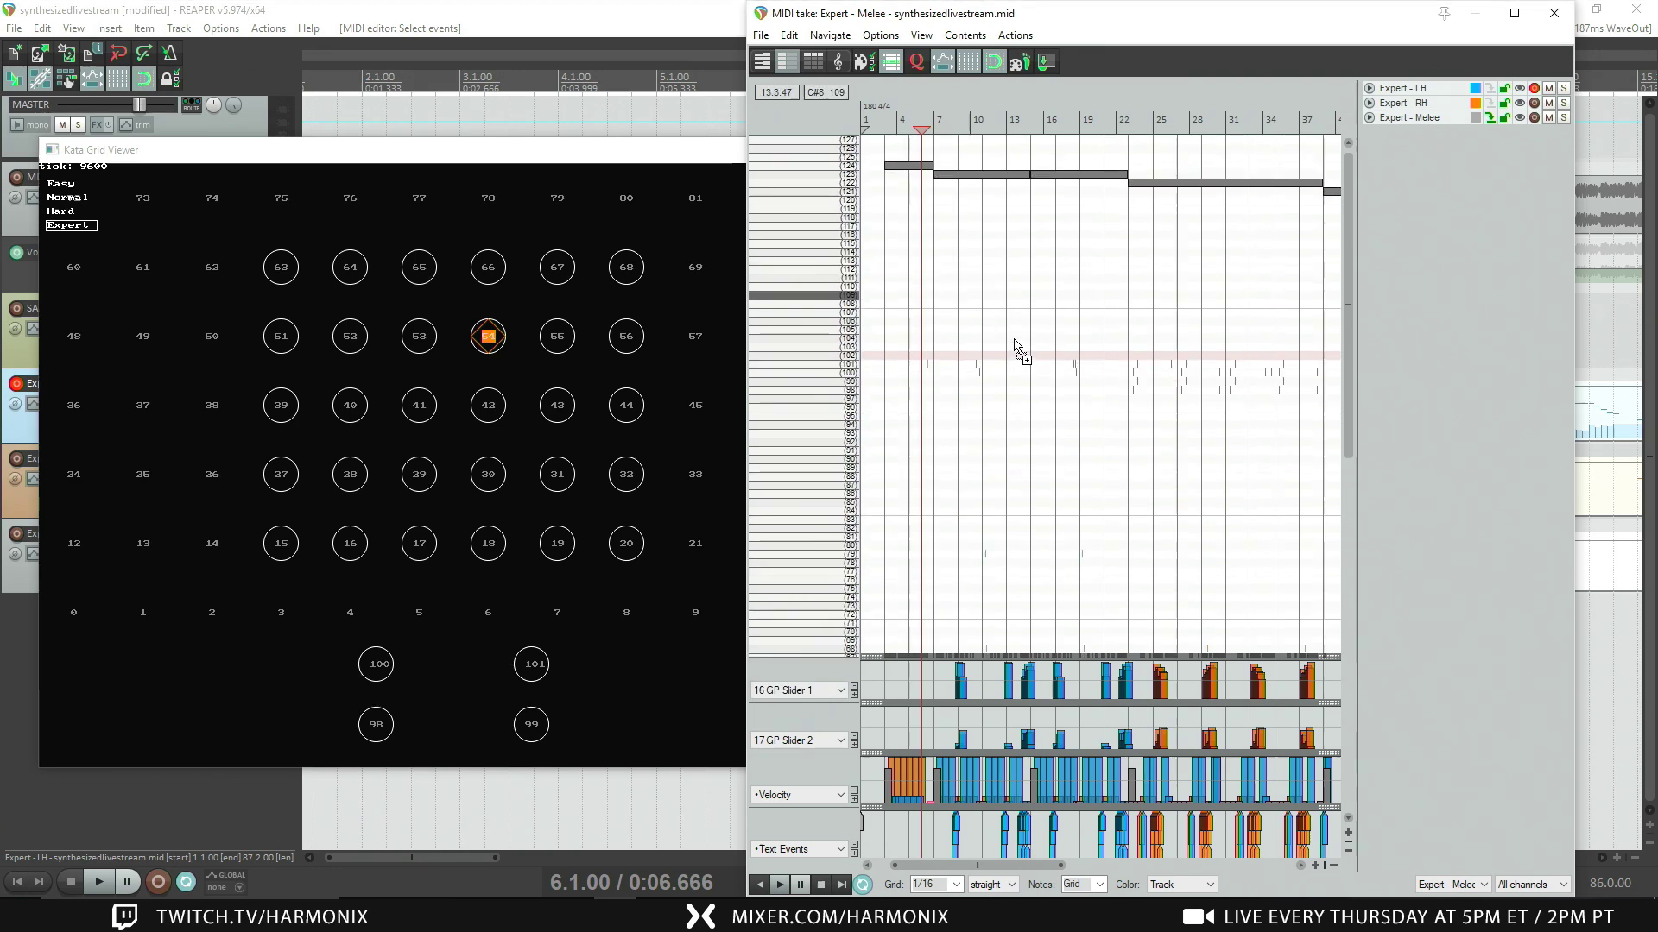
scroll(1026, 363, up, 7)
scroll(1036, 365, left, 3)
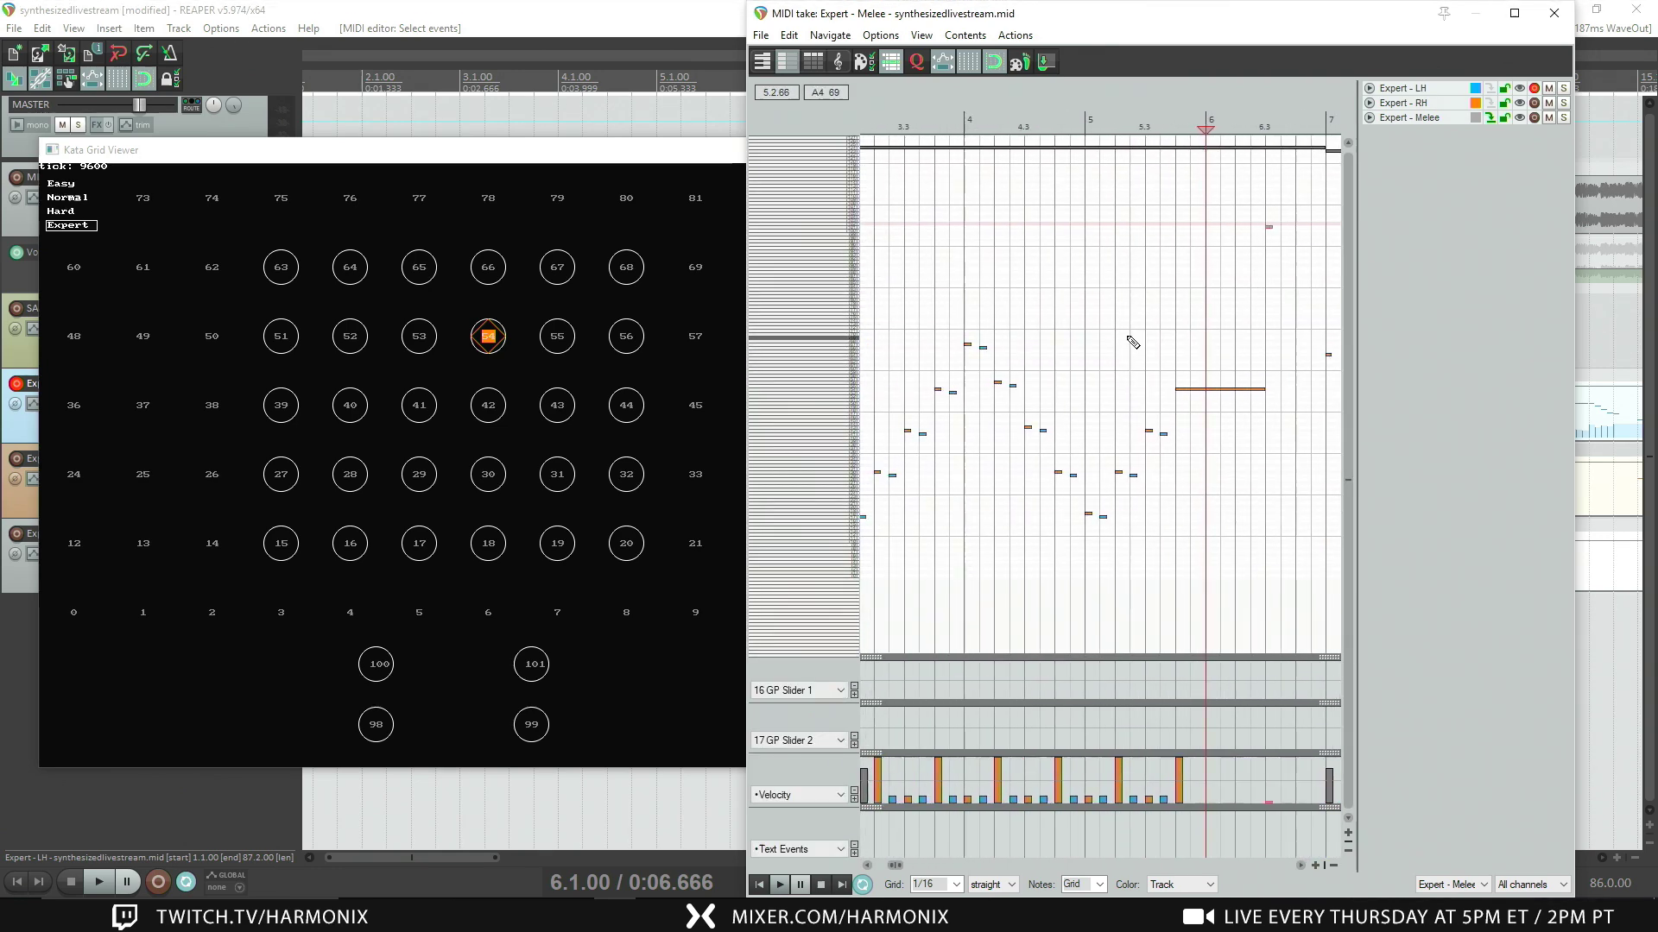
click(933, 121)
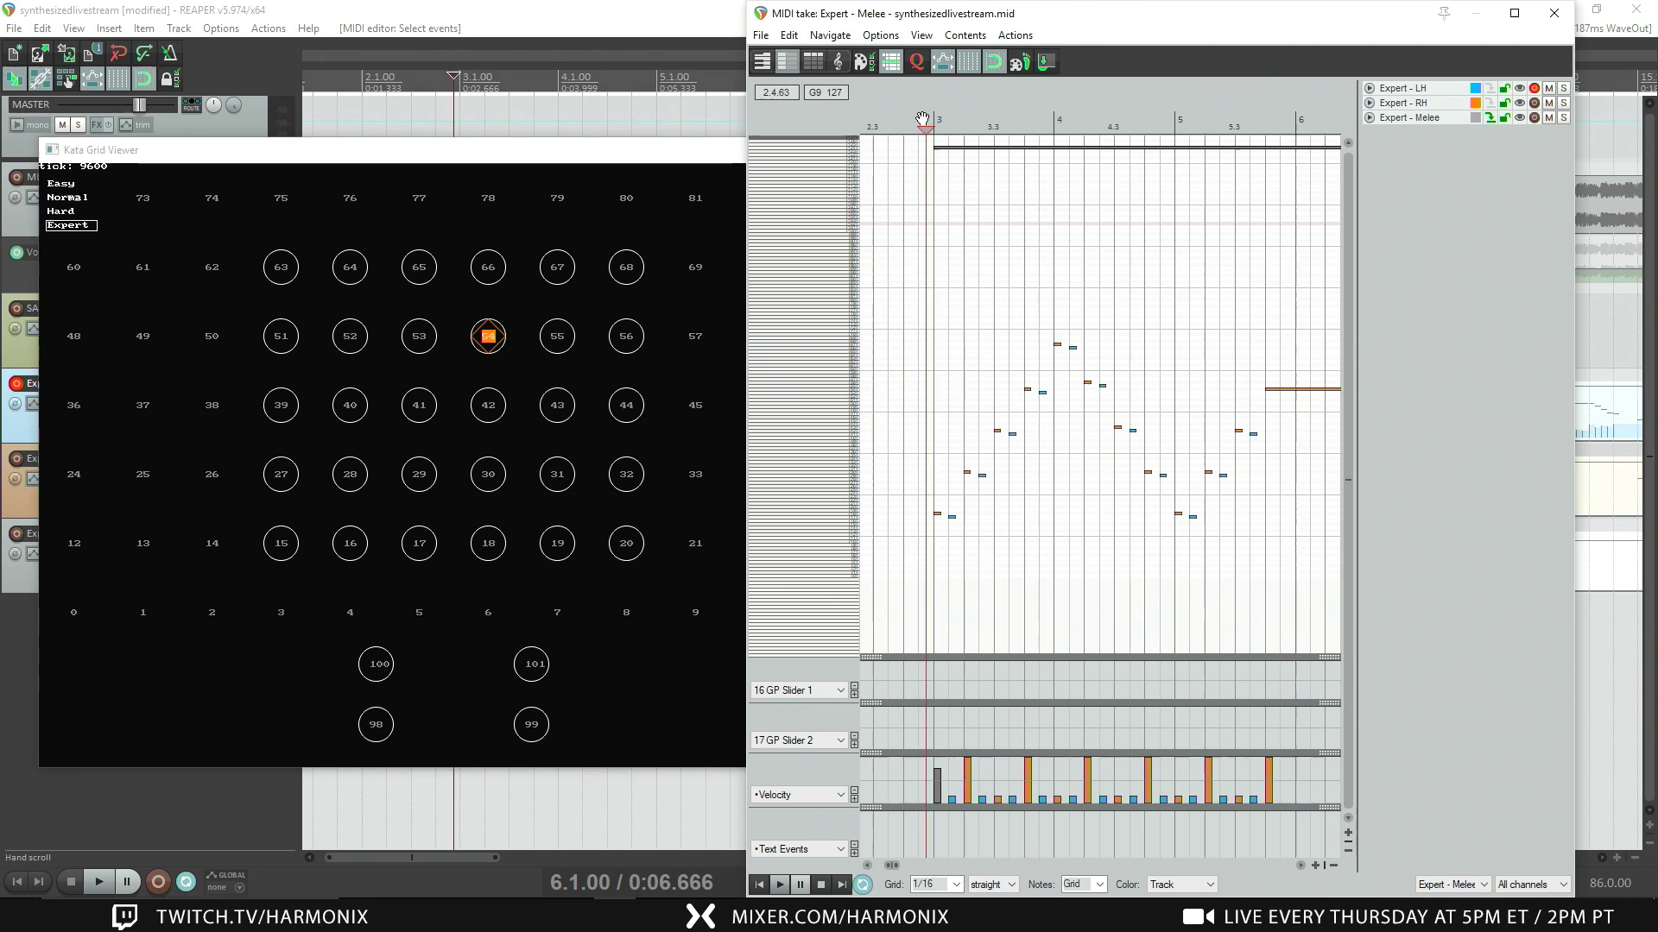
drag(1046, 261, 959, 269)
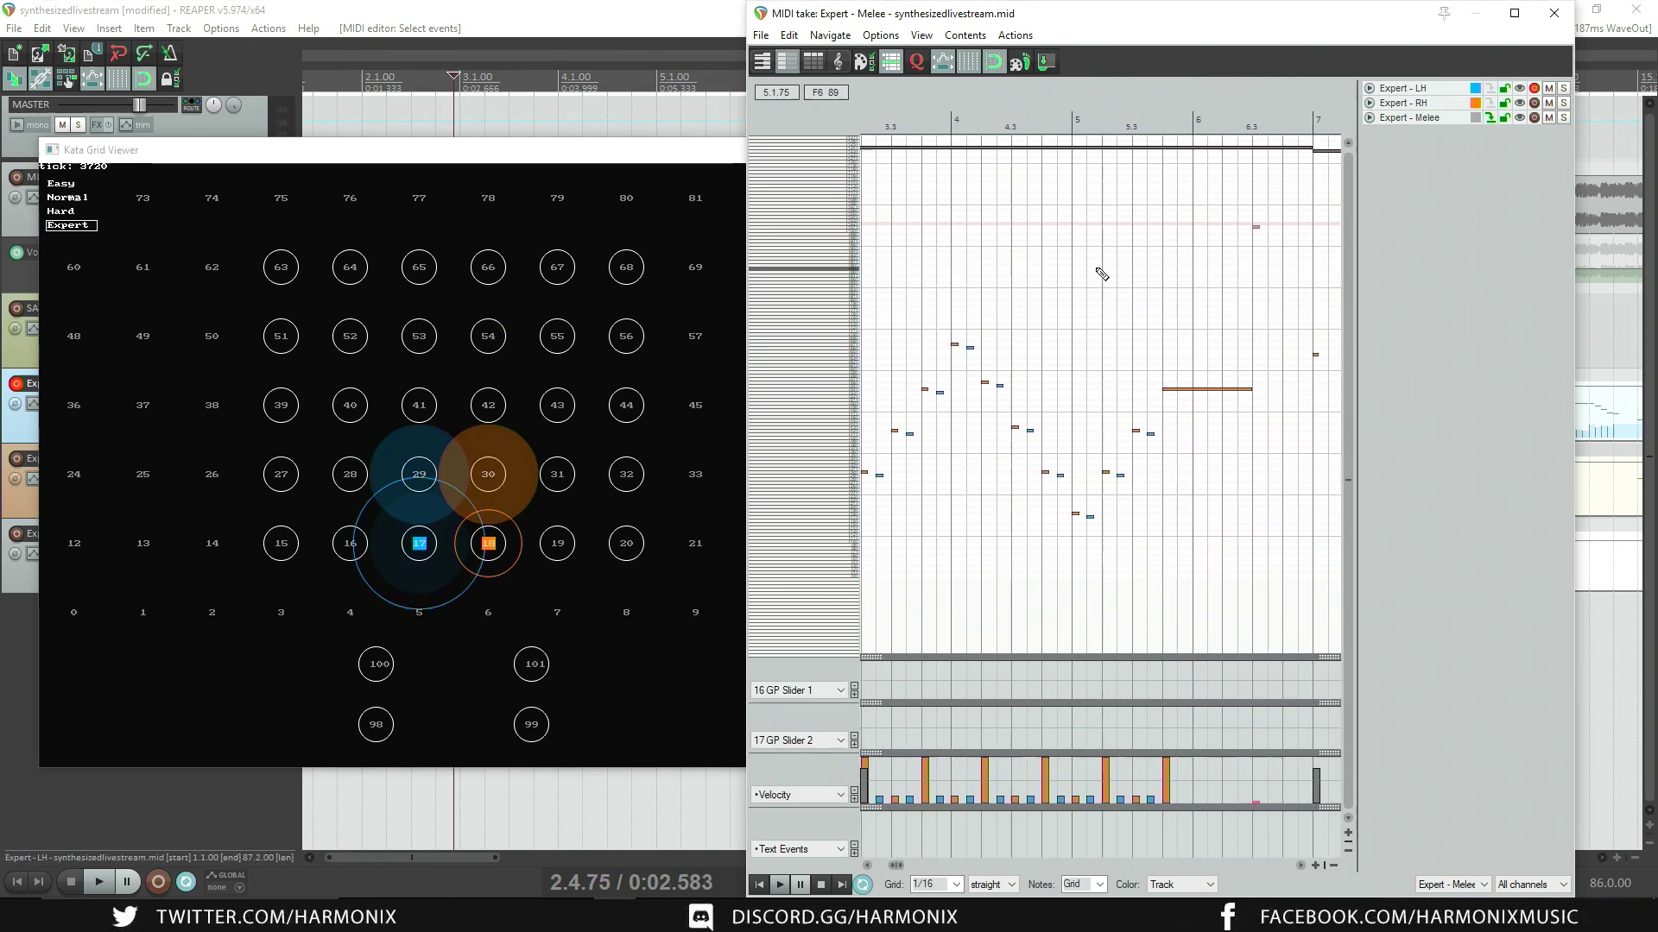
scroll(1080, 259, right, 5)
Step: Erase the left- and right-hand notes from beat 2 of measure 7 up to the chain's first note on beat 4 of measure 8
click(1032, 475)
key(Delete)
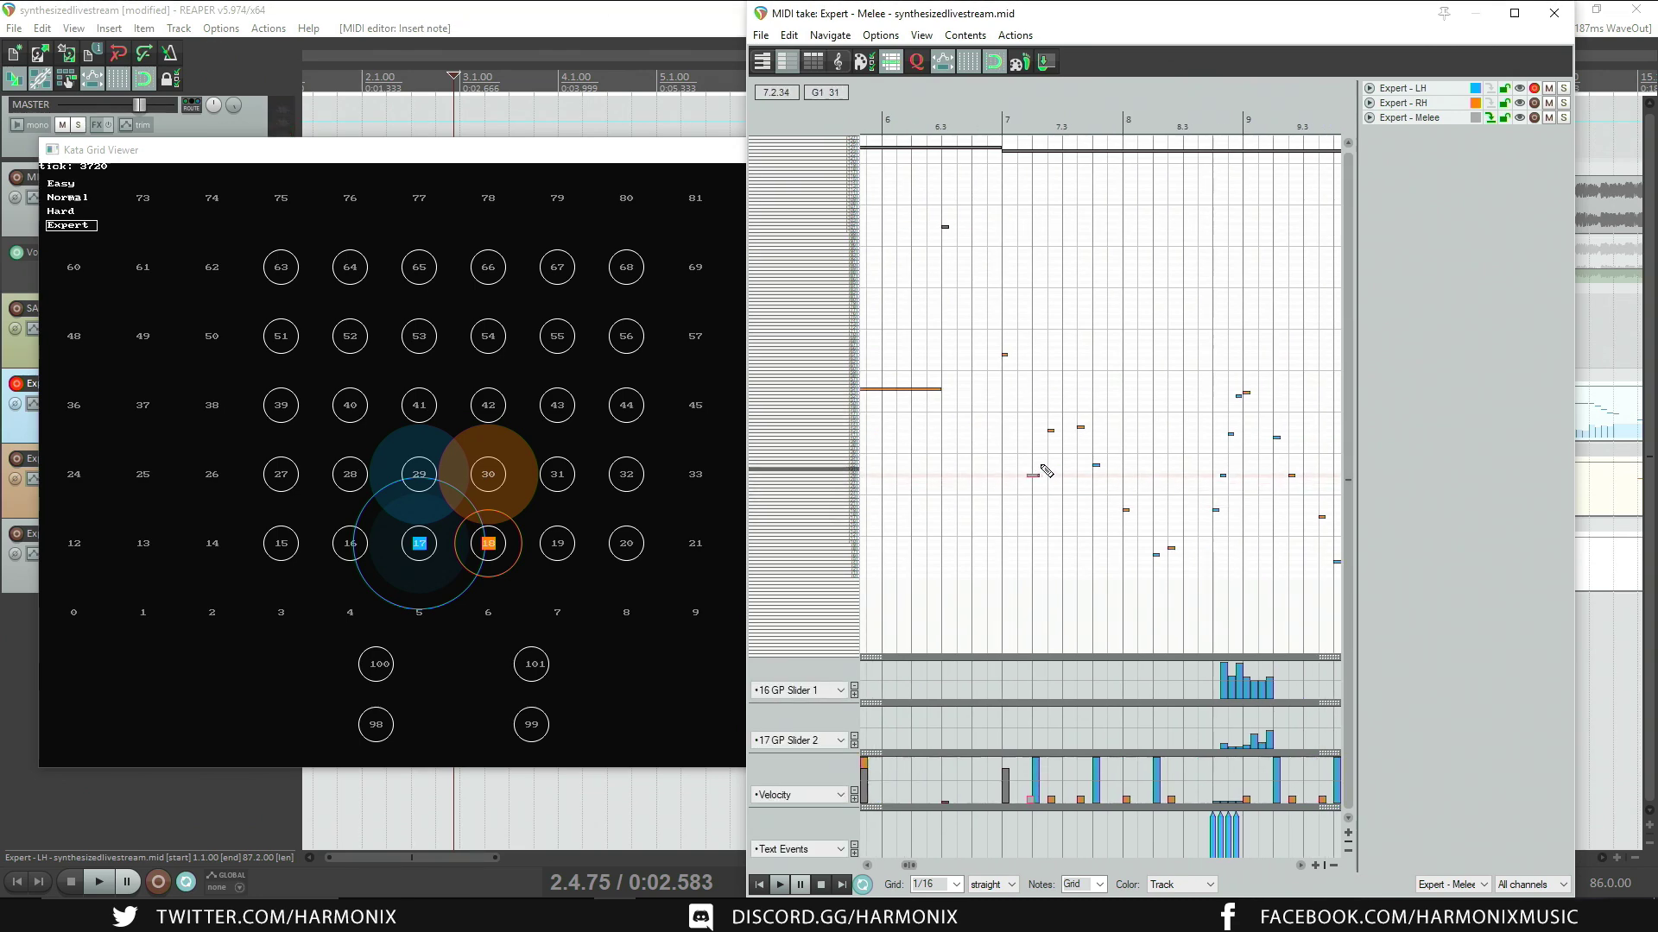
click(1051, 430)
key(Delete)
double_click(1035, 477)
double_click(1080, 427)
double_click(1096, 466)
double_click(1125, 510)
double_click(1156, 555)
double_click(1171, 548)
double_click(1215, 510)
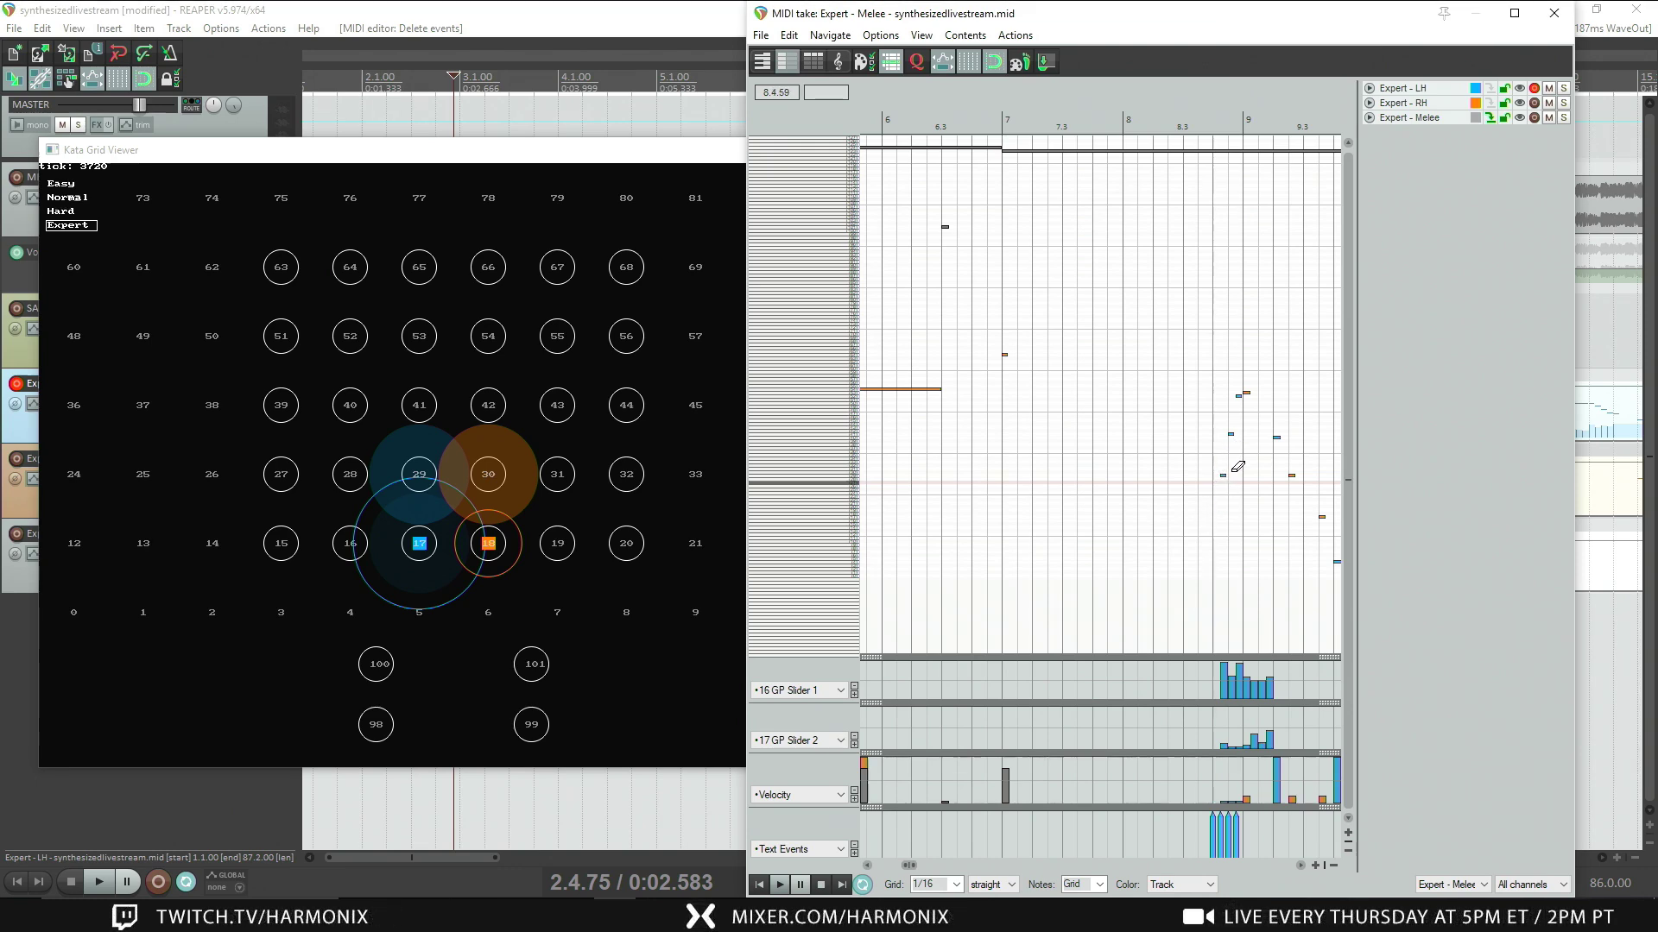
Step: Erase the rest of the chain and all following target and melee notes through beat 1 of measure 11
drag(1246, 401, 1253, 392)
drag(1256, 451, 993, 410)
double_click(1021, 437)
mouse_move(1055, 474)
mouse_down()
mouse_move(1087, 550)
mouse_move(1151, 408)
mouse_move(1166, 228)
mouse_up()
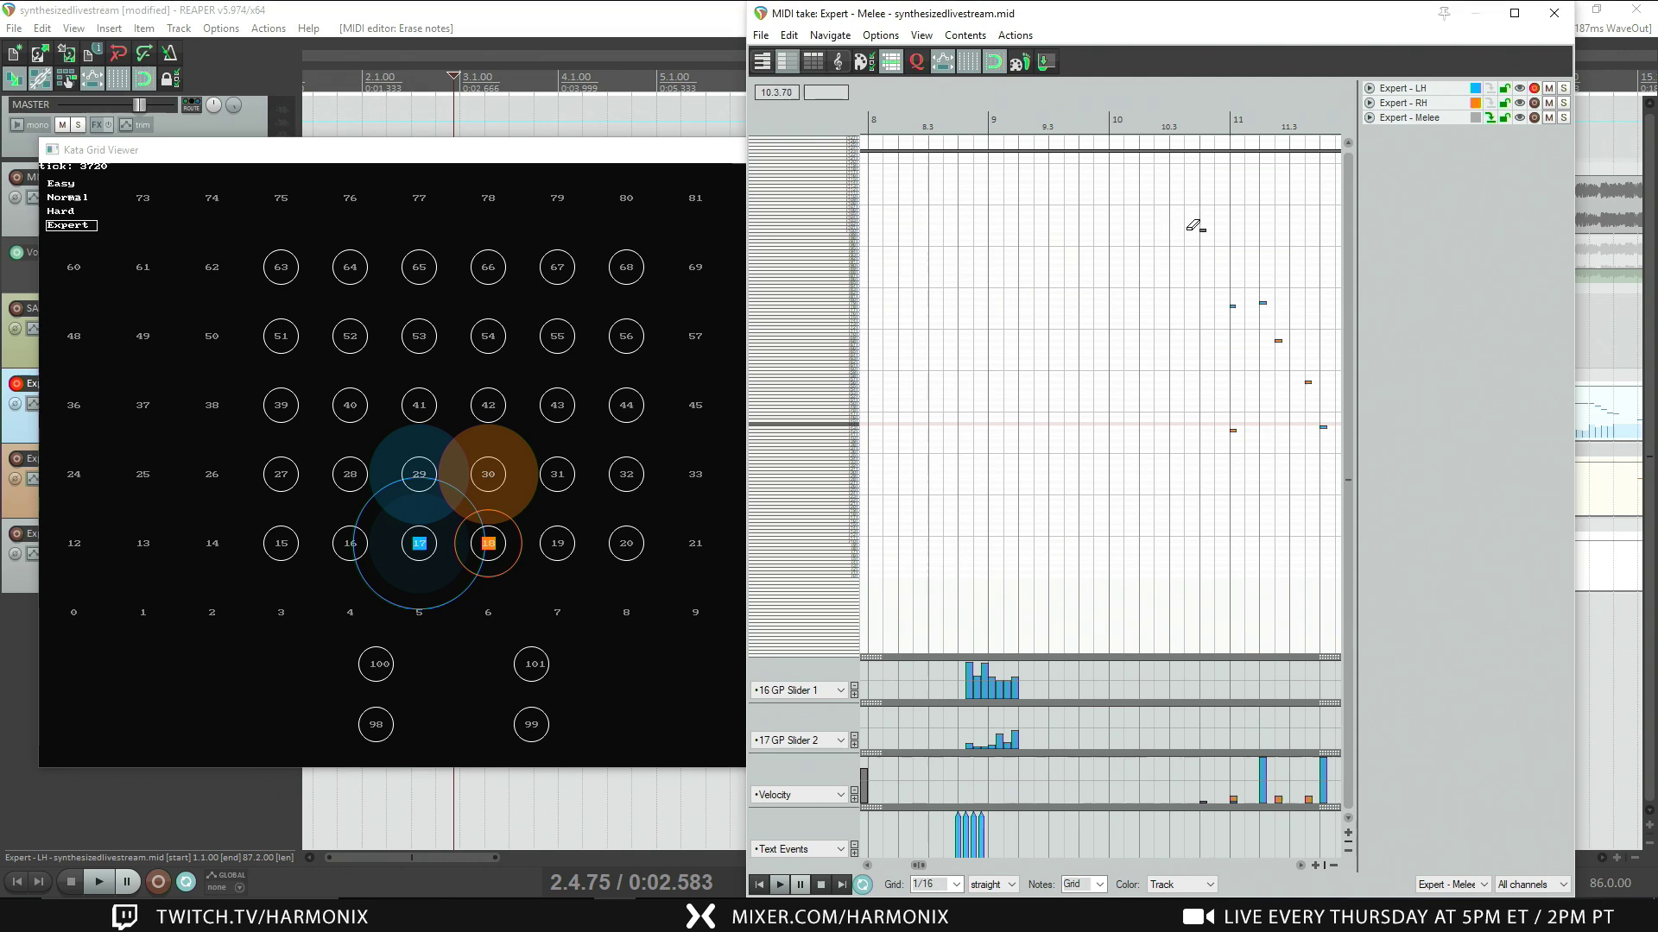
drag(1238, 302, 1233, 427)
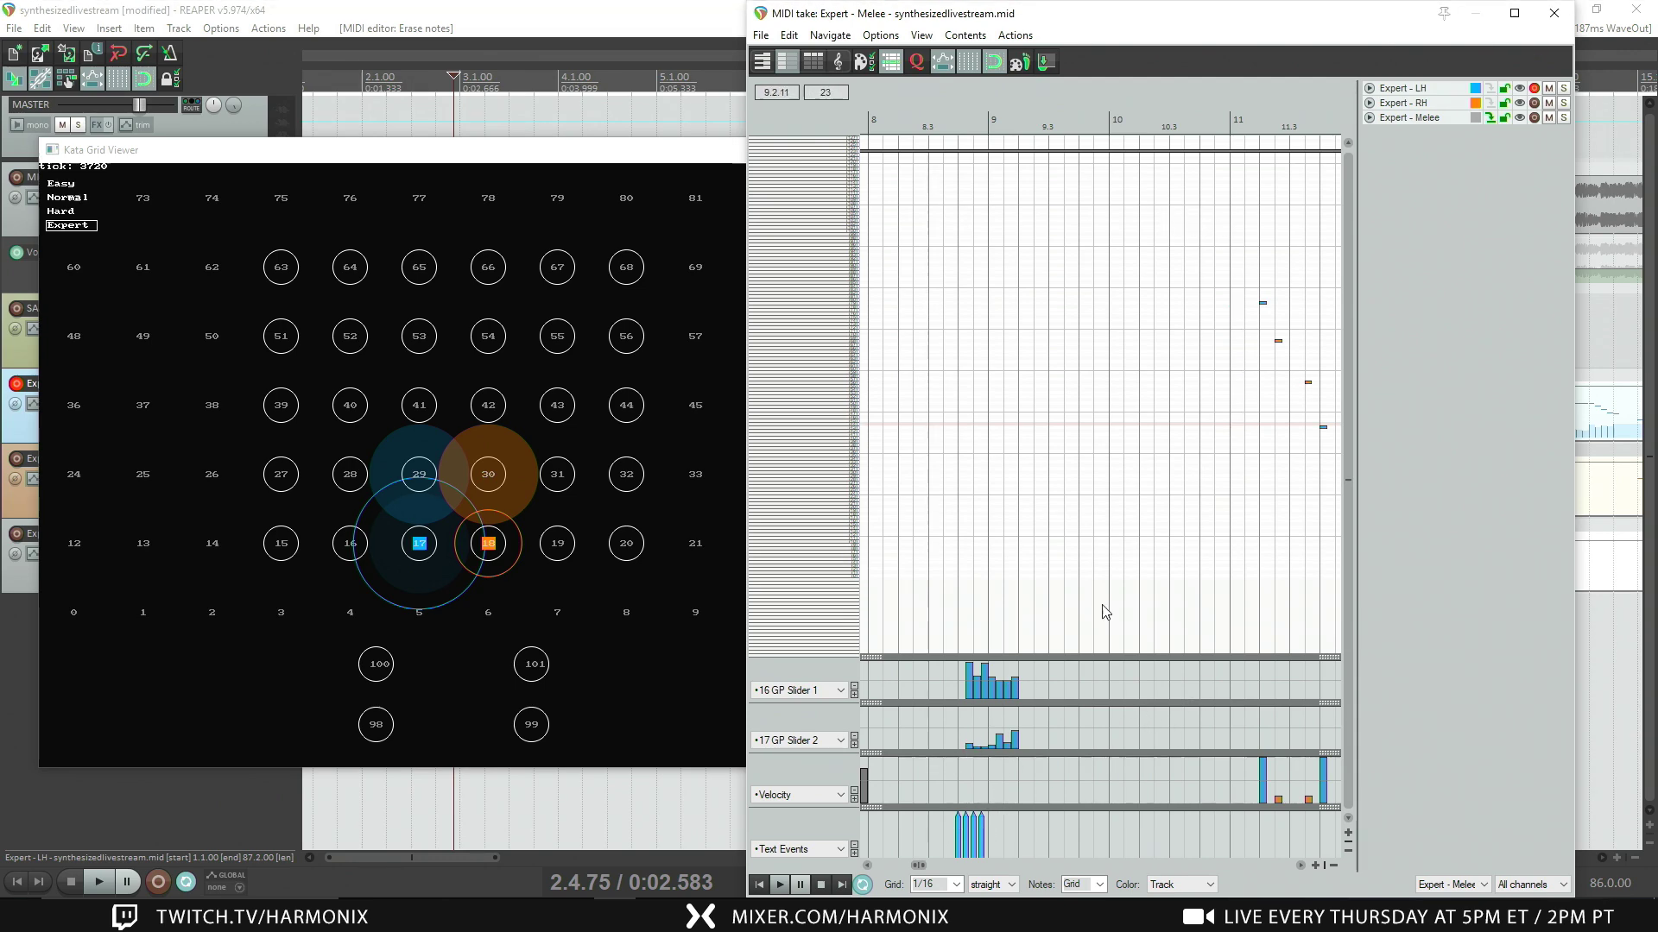
Step: Make Expert - LH the active MIDI item
click(1488, 90)
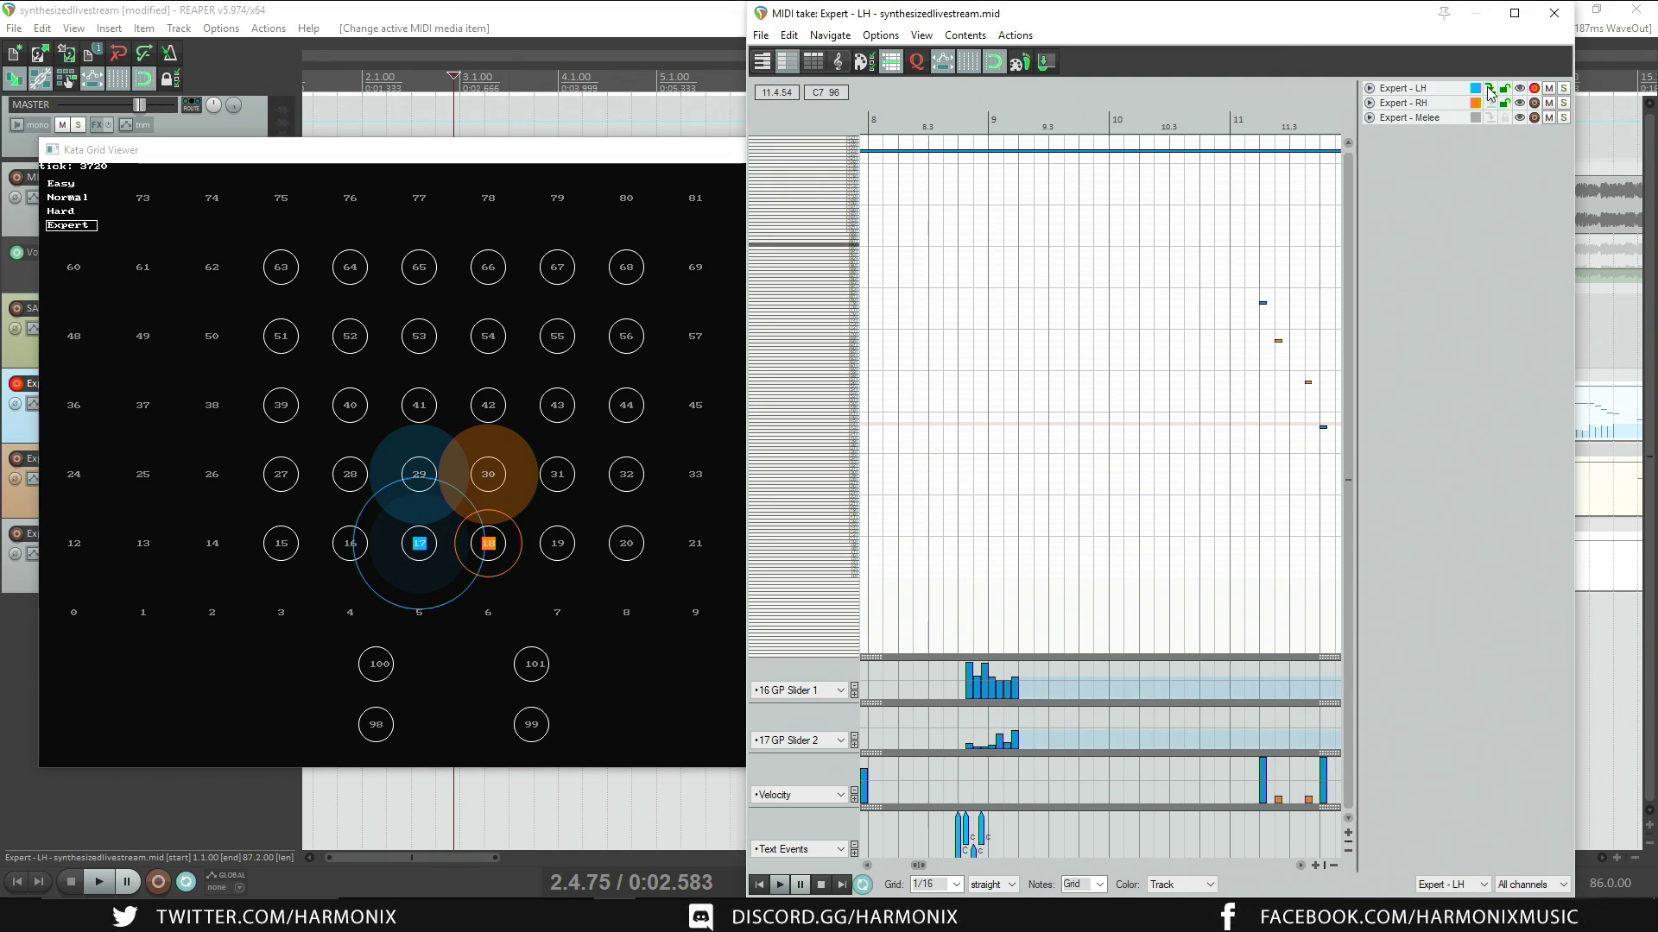
click(959, 837)
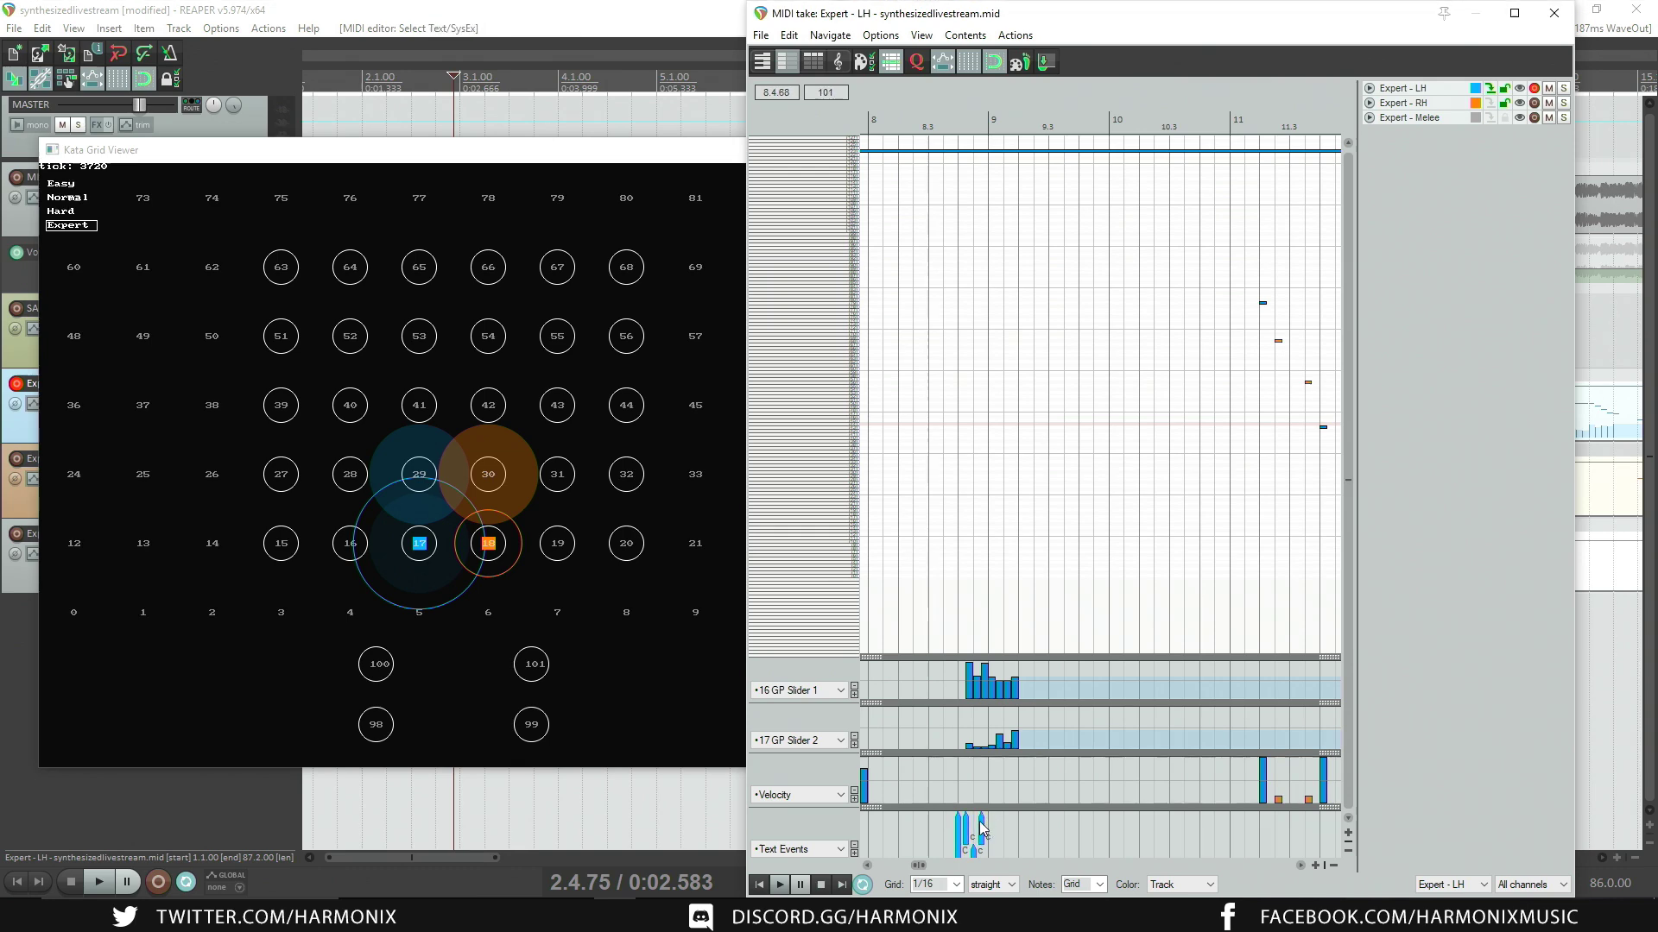
key(Delete)
scroll(1084, 529, left, 3)
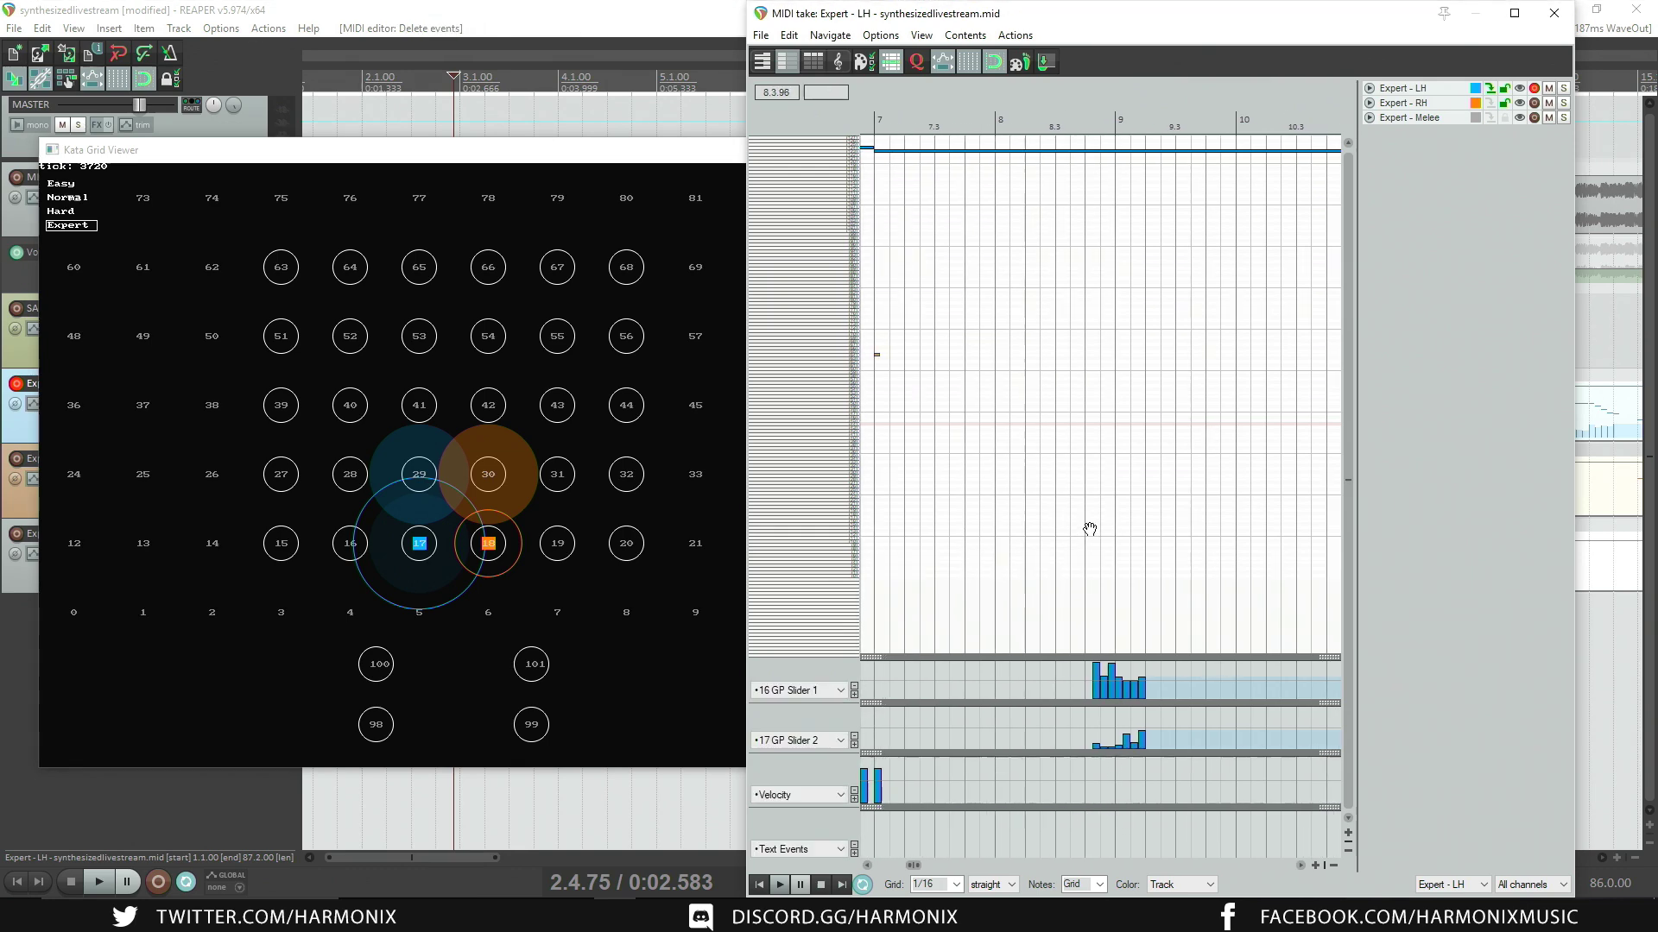
key(ctrl+z)
Step: Delete the Expert - LH text events around beat 4 of measure 8
click(1069, 855)
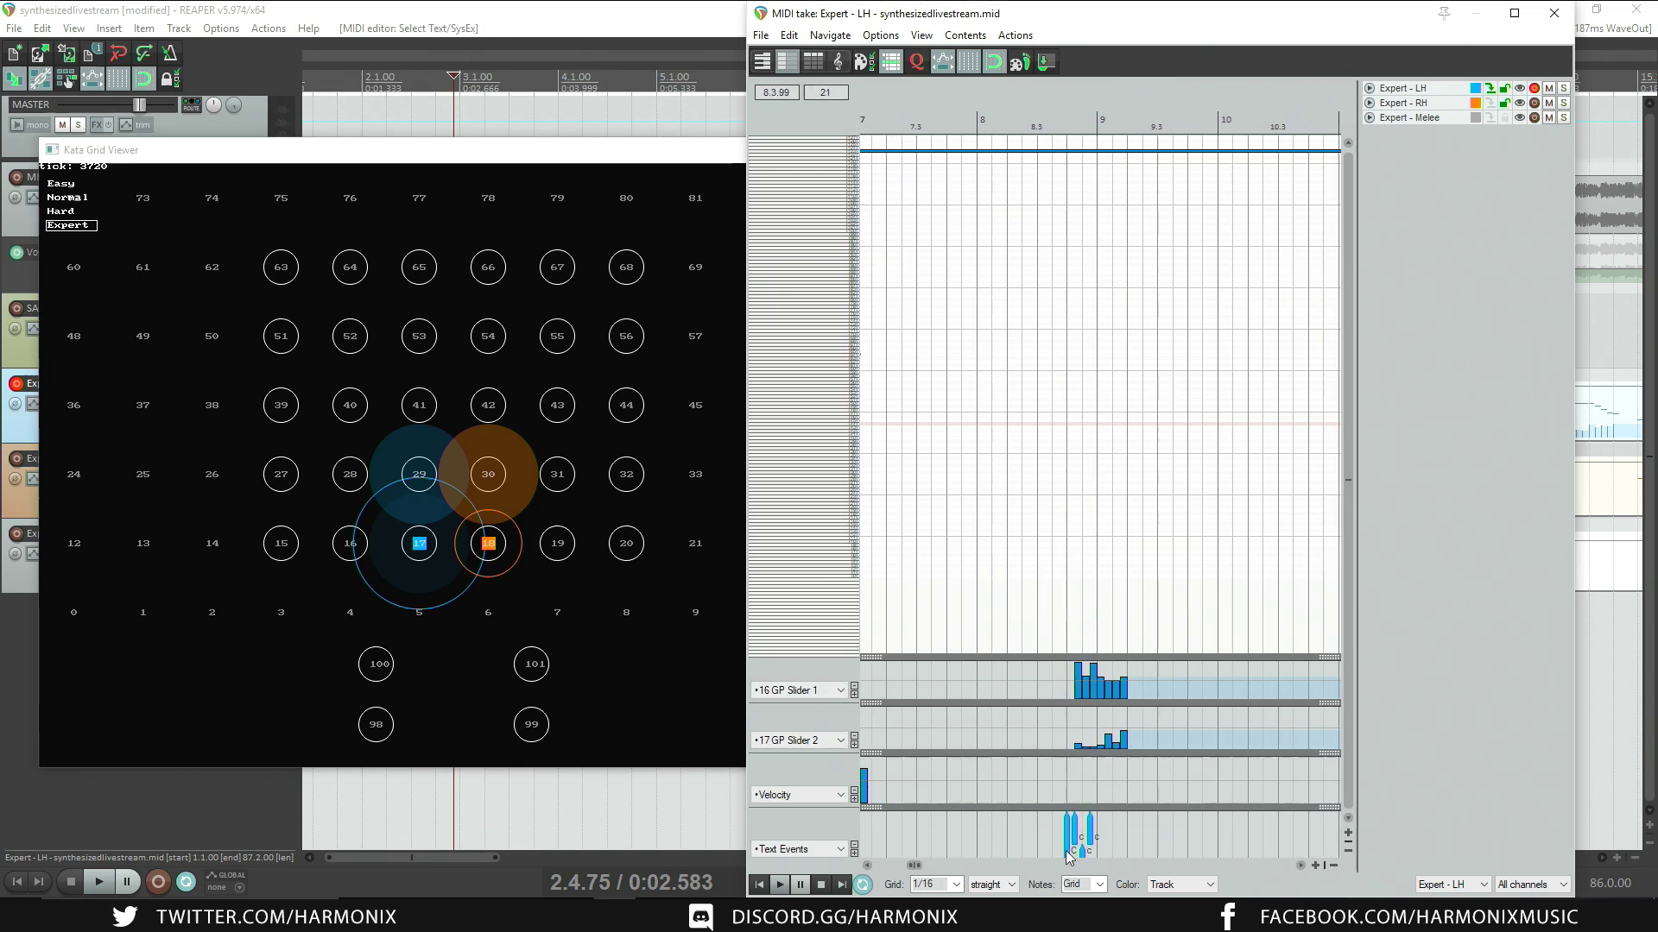
click(1070, 851)
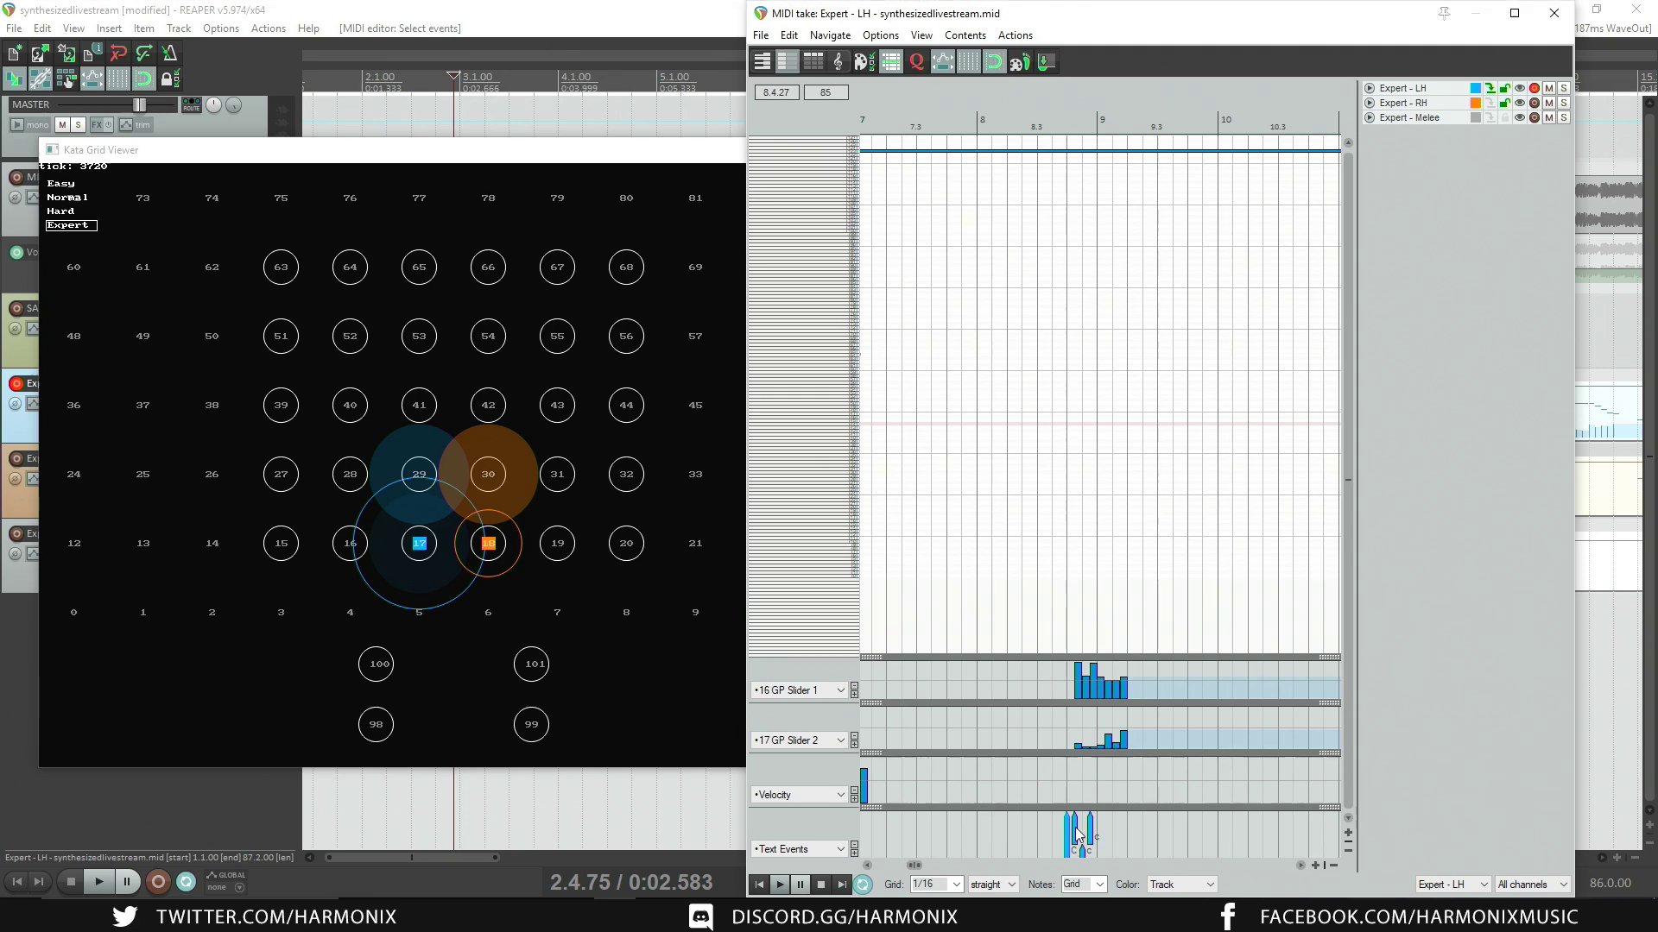
click(1091, 834)
click(1088, 831)
click(1064, 830)
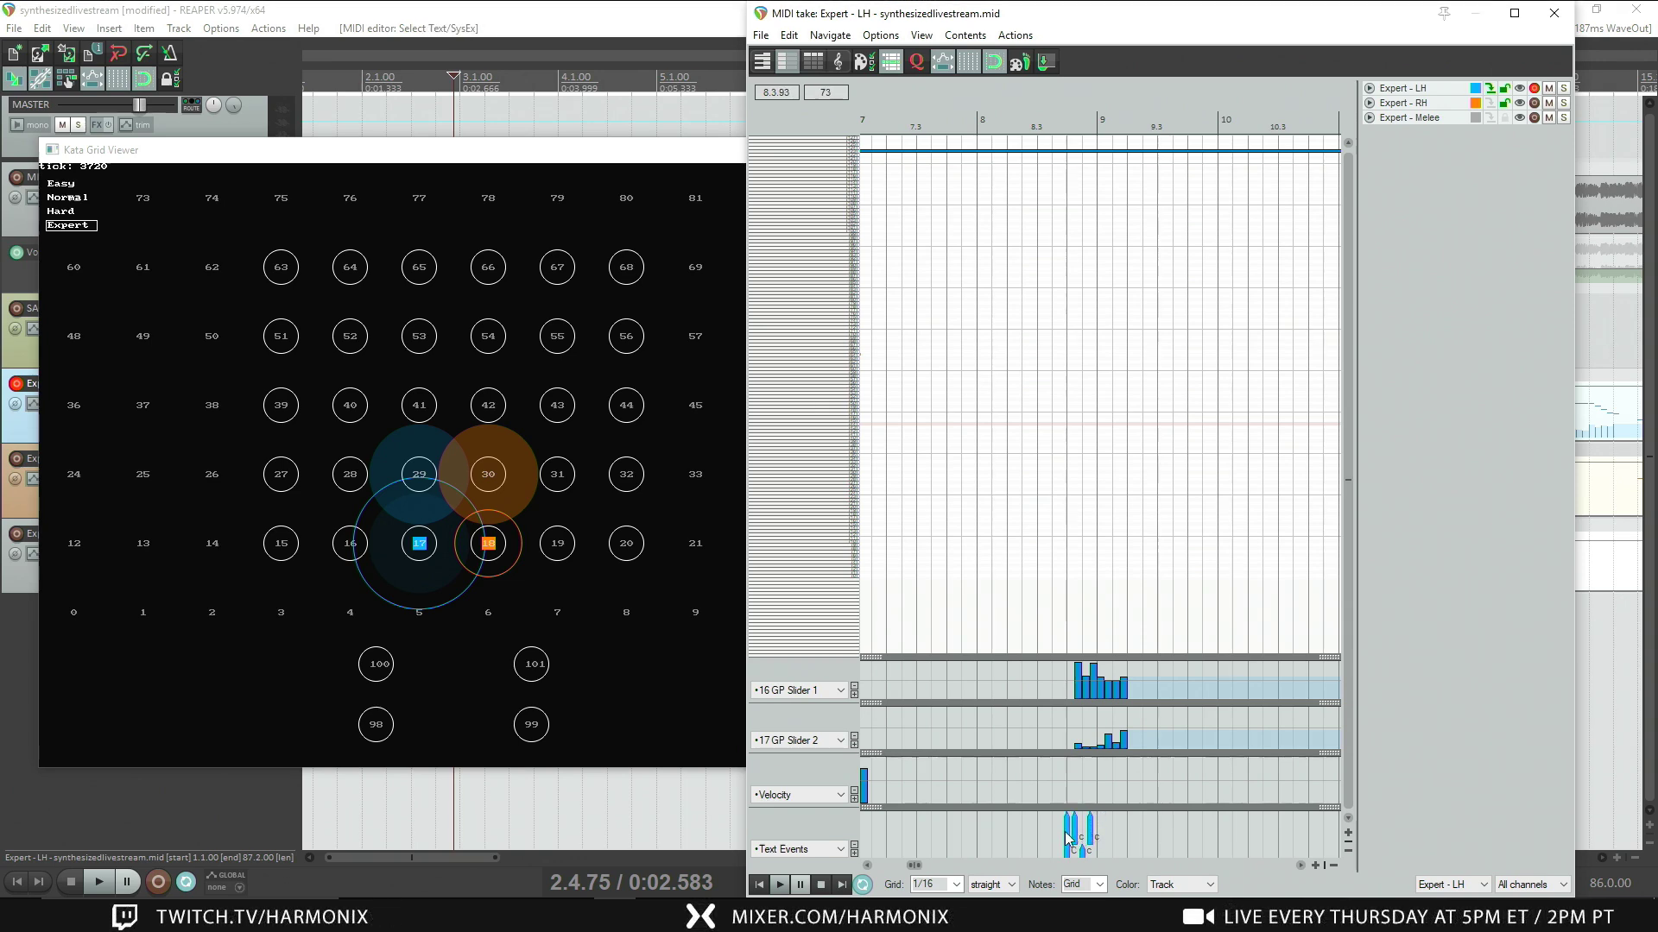
key(Delete)
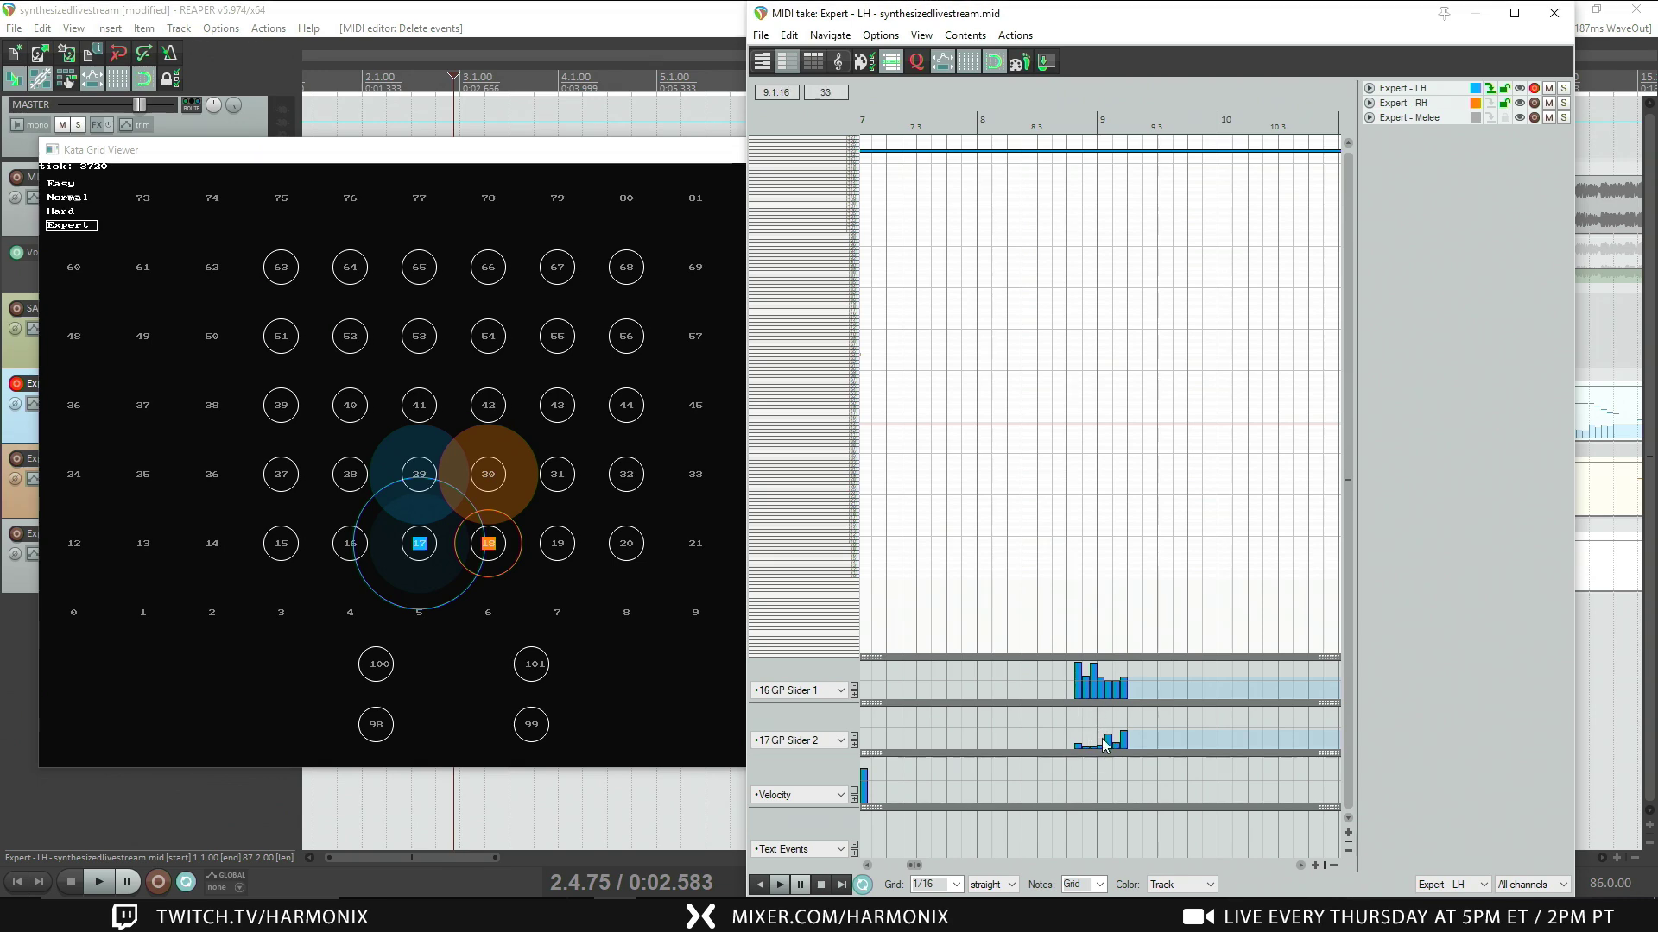
Step: Insert left-hand note 27 late on beat 4 of measure 8, lower the first GP Slider 1 value, and check the target's offset
click(1099, 688)
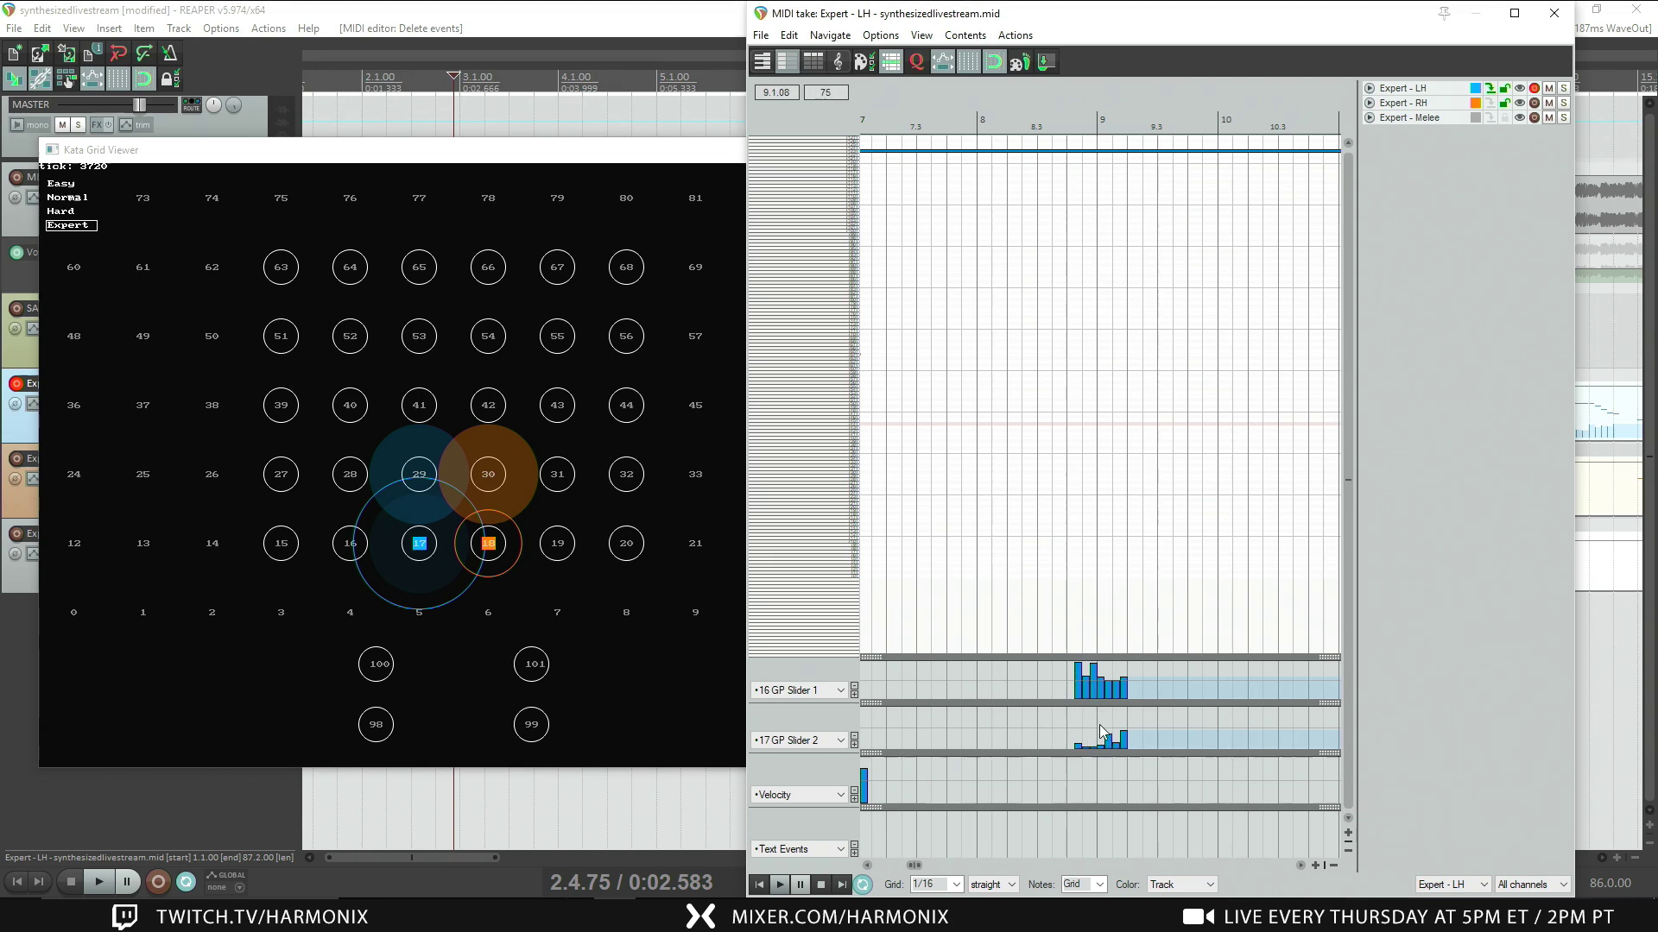
click(1086, 480)
click(1076, 470)
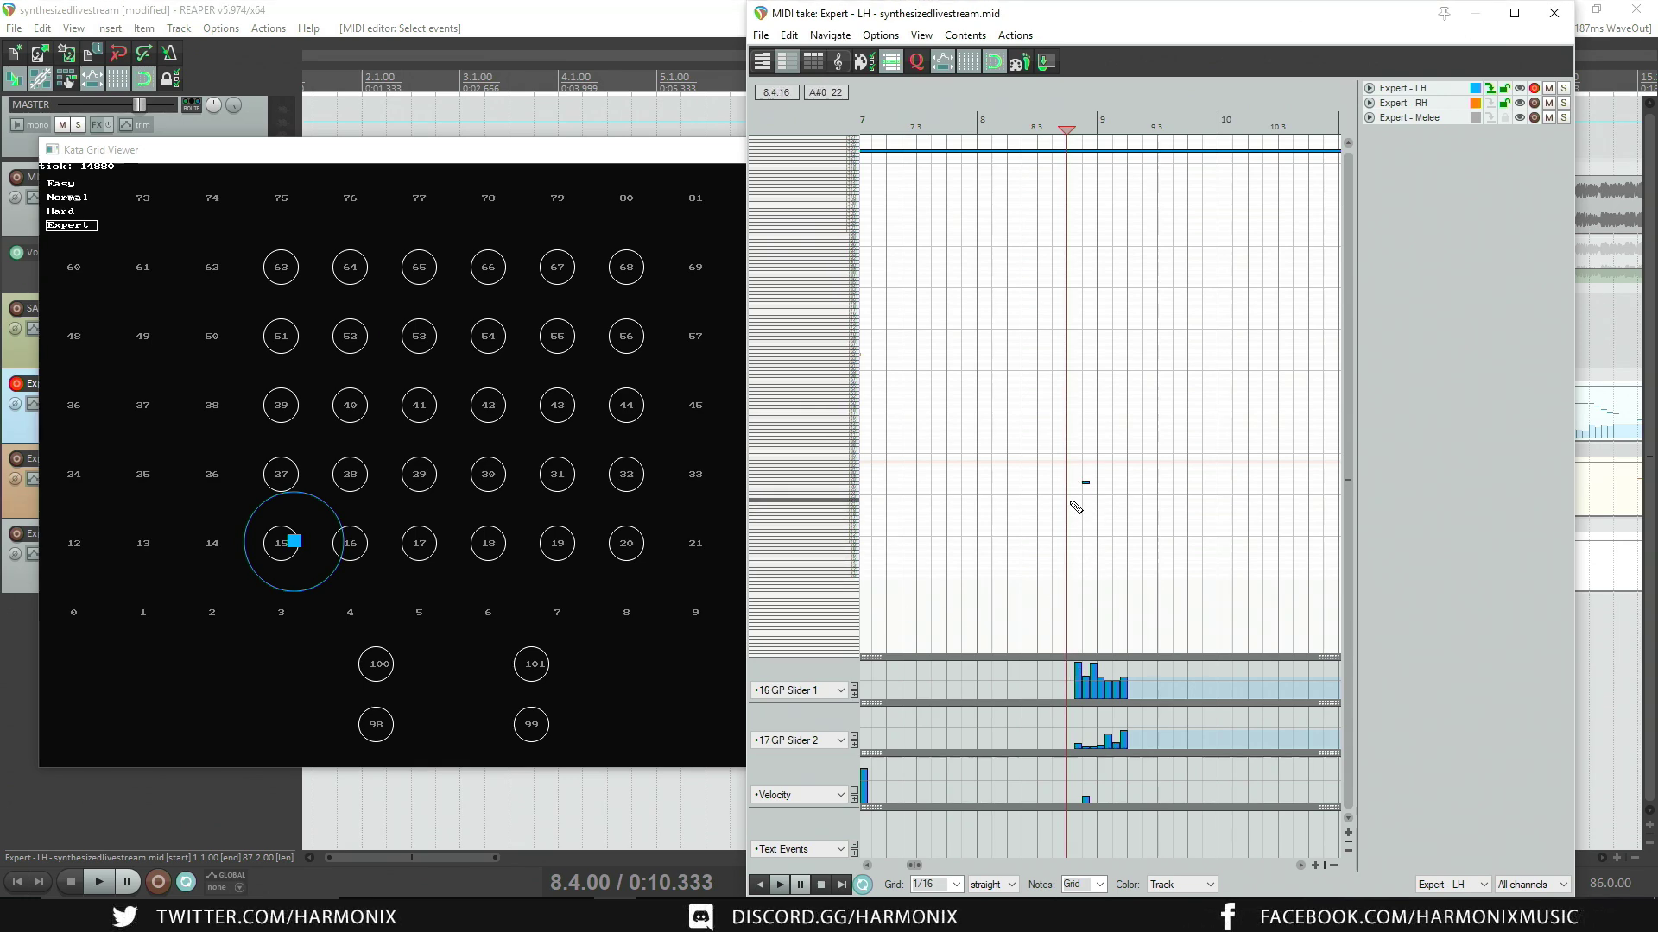
scroll(1099, 510, up, 3)
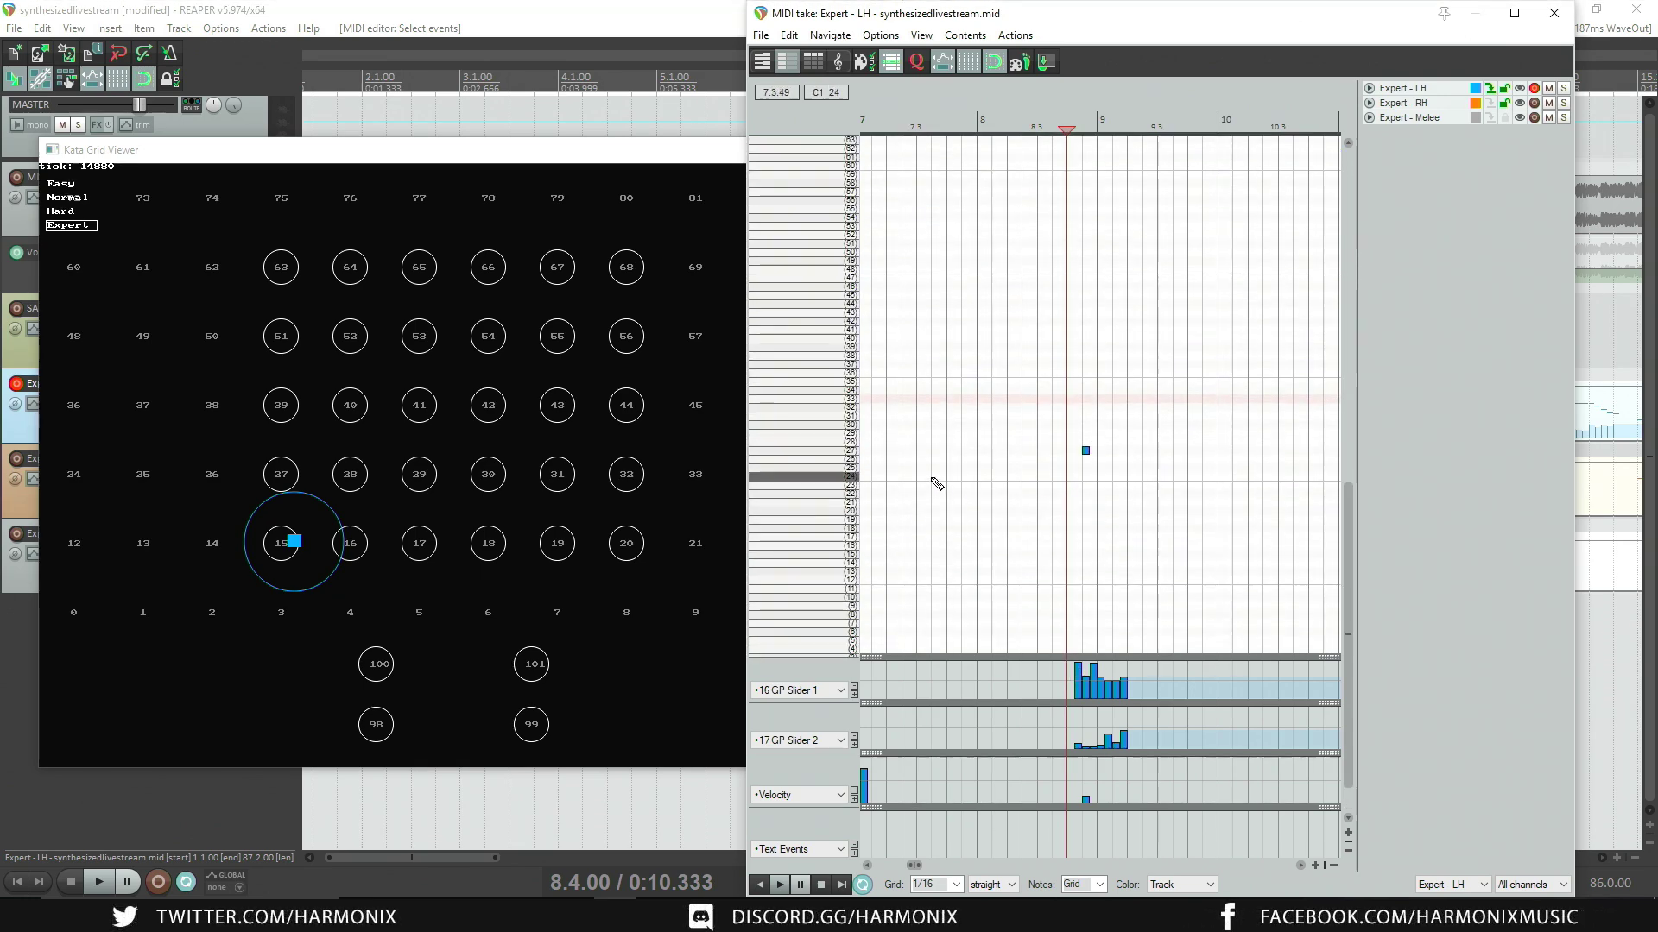
click(850, 454)
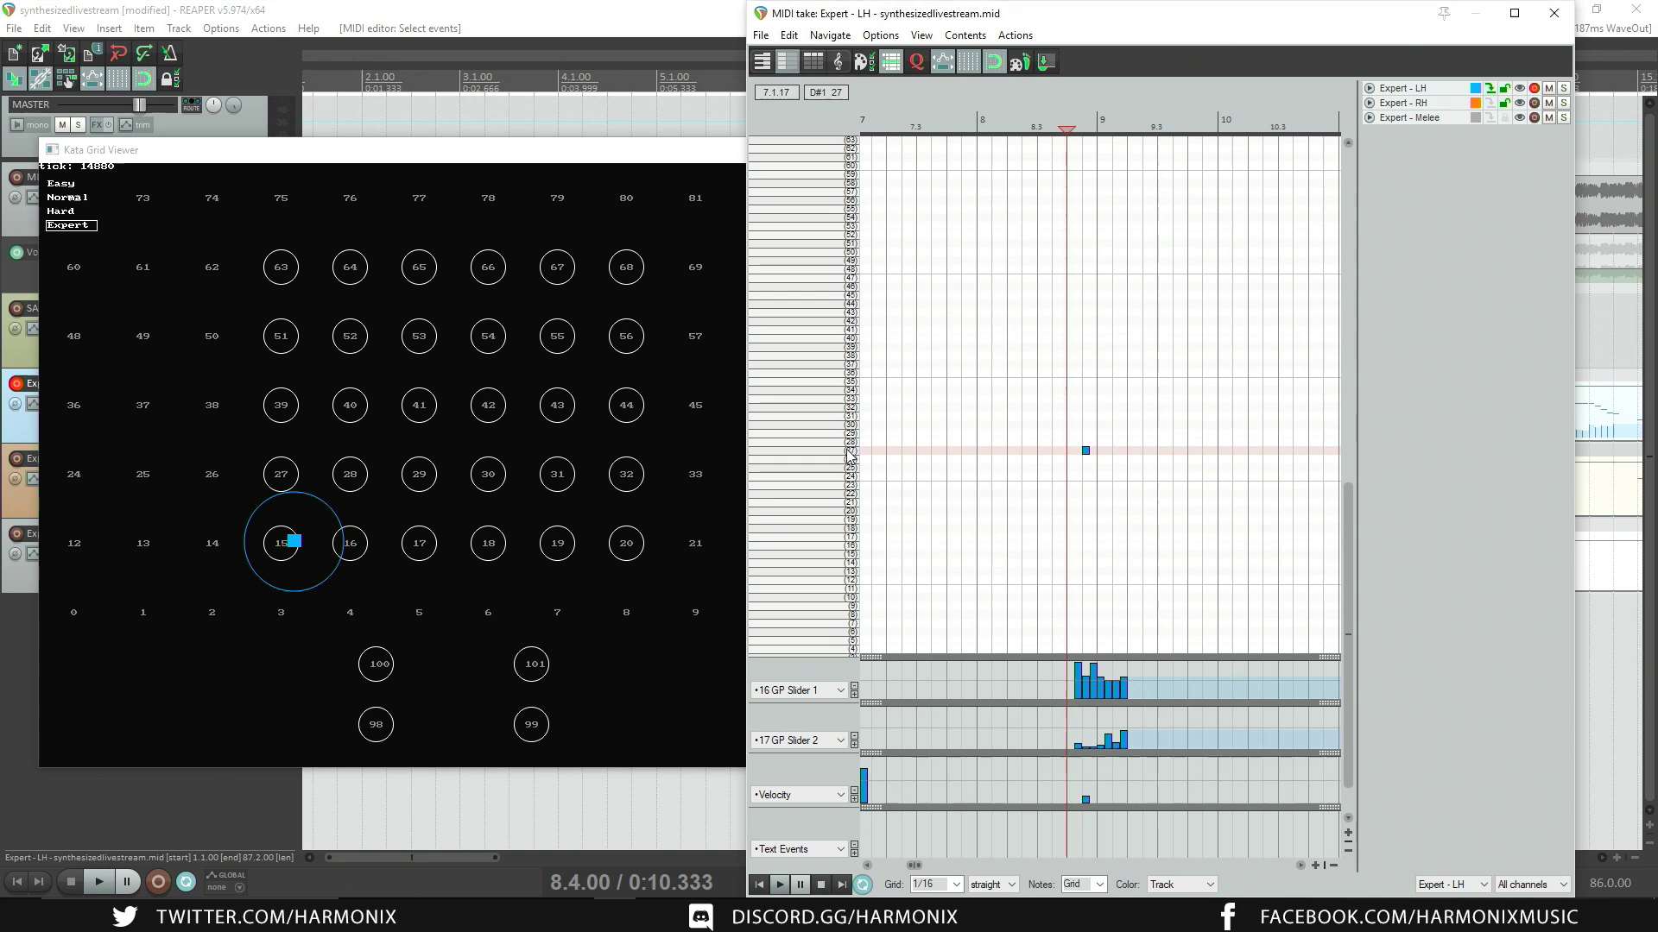
drag(1079, 670, 1079, 702)
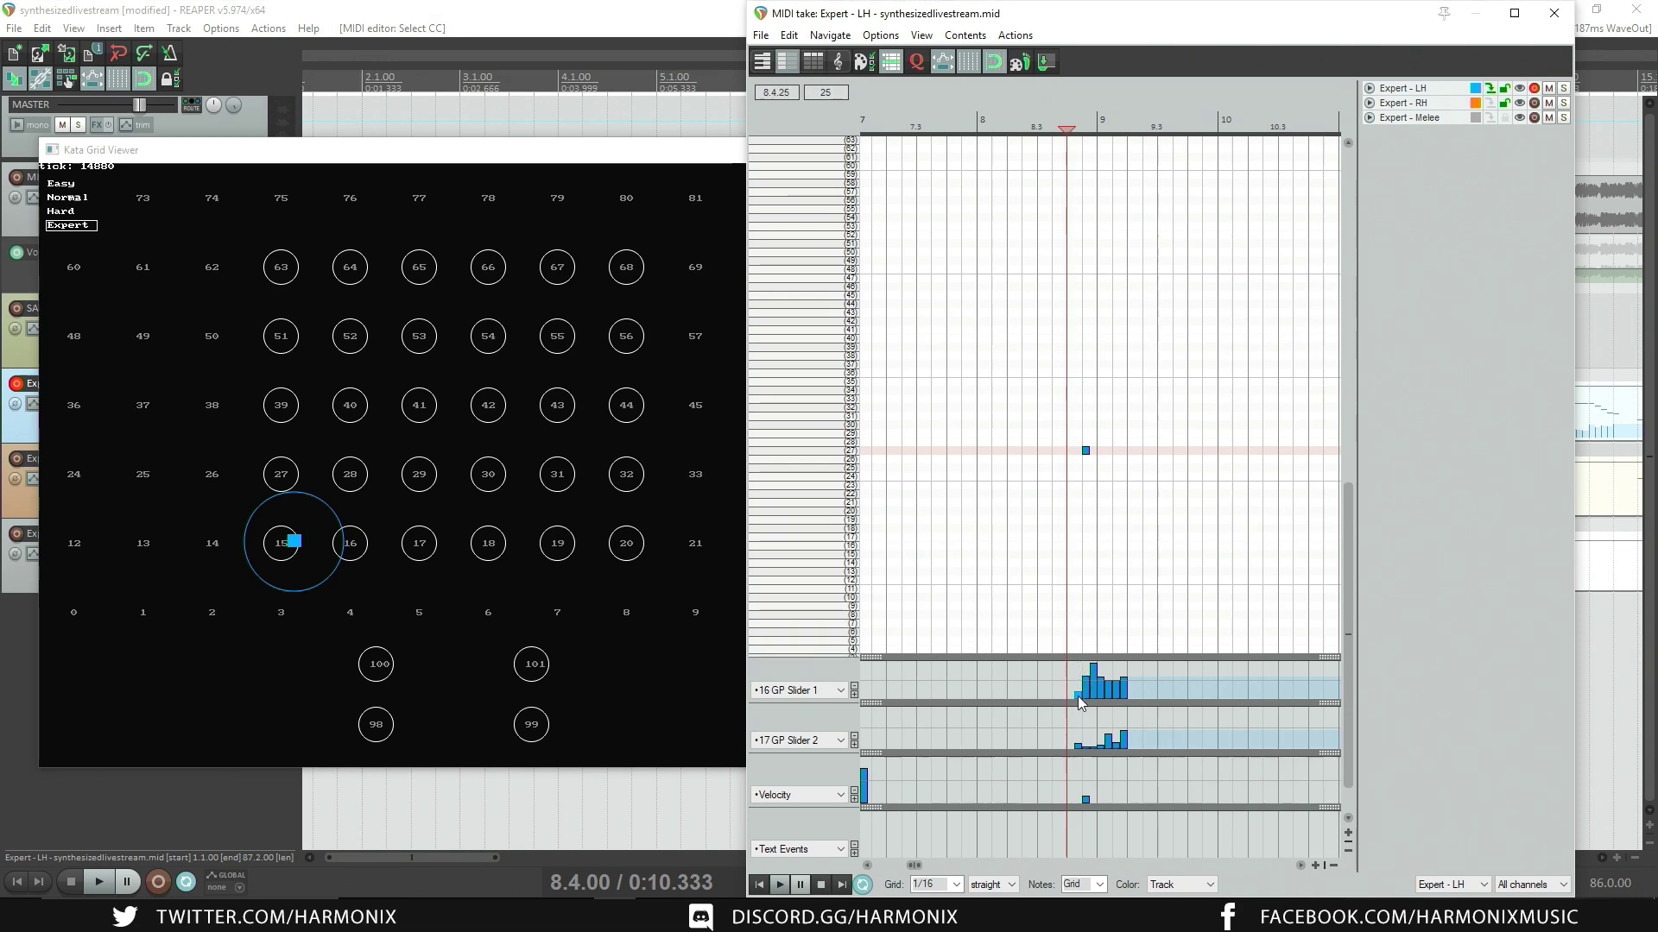
click(1091, 510)
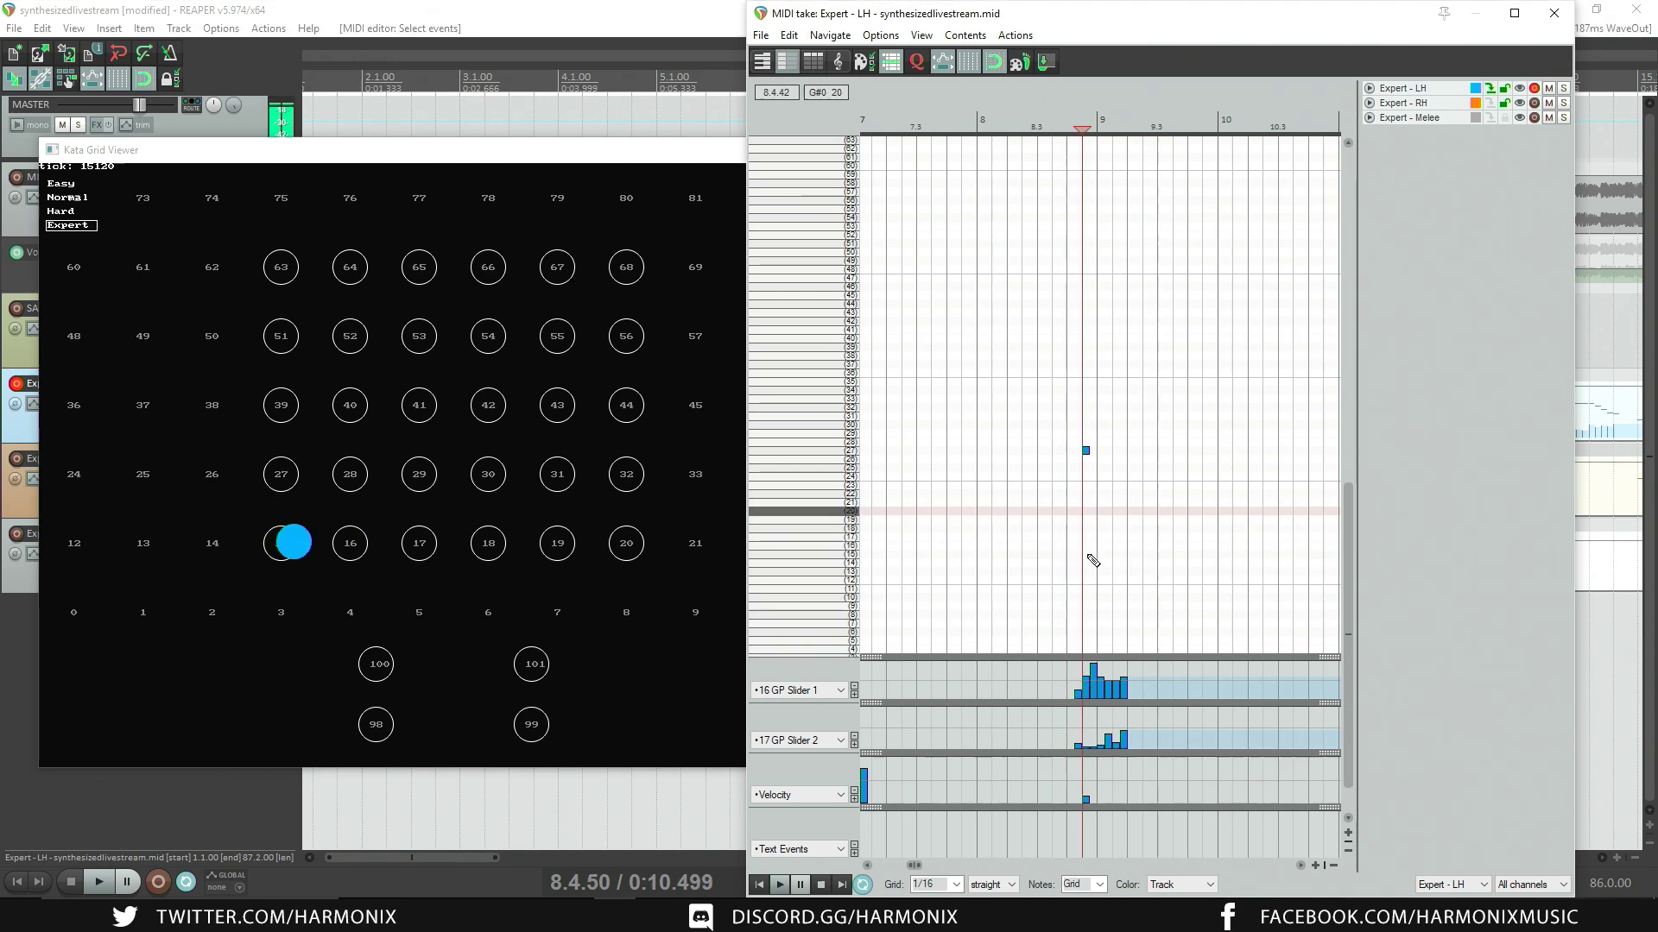
Step: Delete the leftover GP Slider 1 and GP Slider 2 events from beat 4 of measure 8 into measure 9
mouse_move(1097, 690)
mouse_down()
mouse_move(1085, 673)
mouse_move(1097, 706)
mouse_up()
click(1090, 748)
mouse_move(1090, 750)
mouse_down()
mouse_move(1080, 700)
mouse_move(1111, 685)
mouse_move(1136, 734)
mouse_up()
scroll(1107, 611, down, 3)
scroll(1107, 611, up, 1)
scroll(1113, 604, down, 1)
scroll(1150, 592, up, 2)
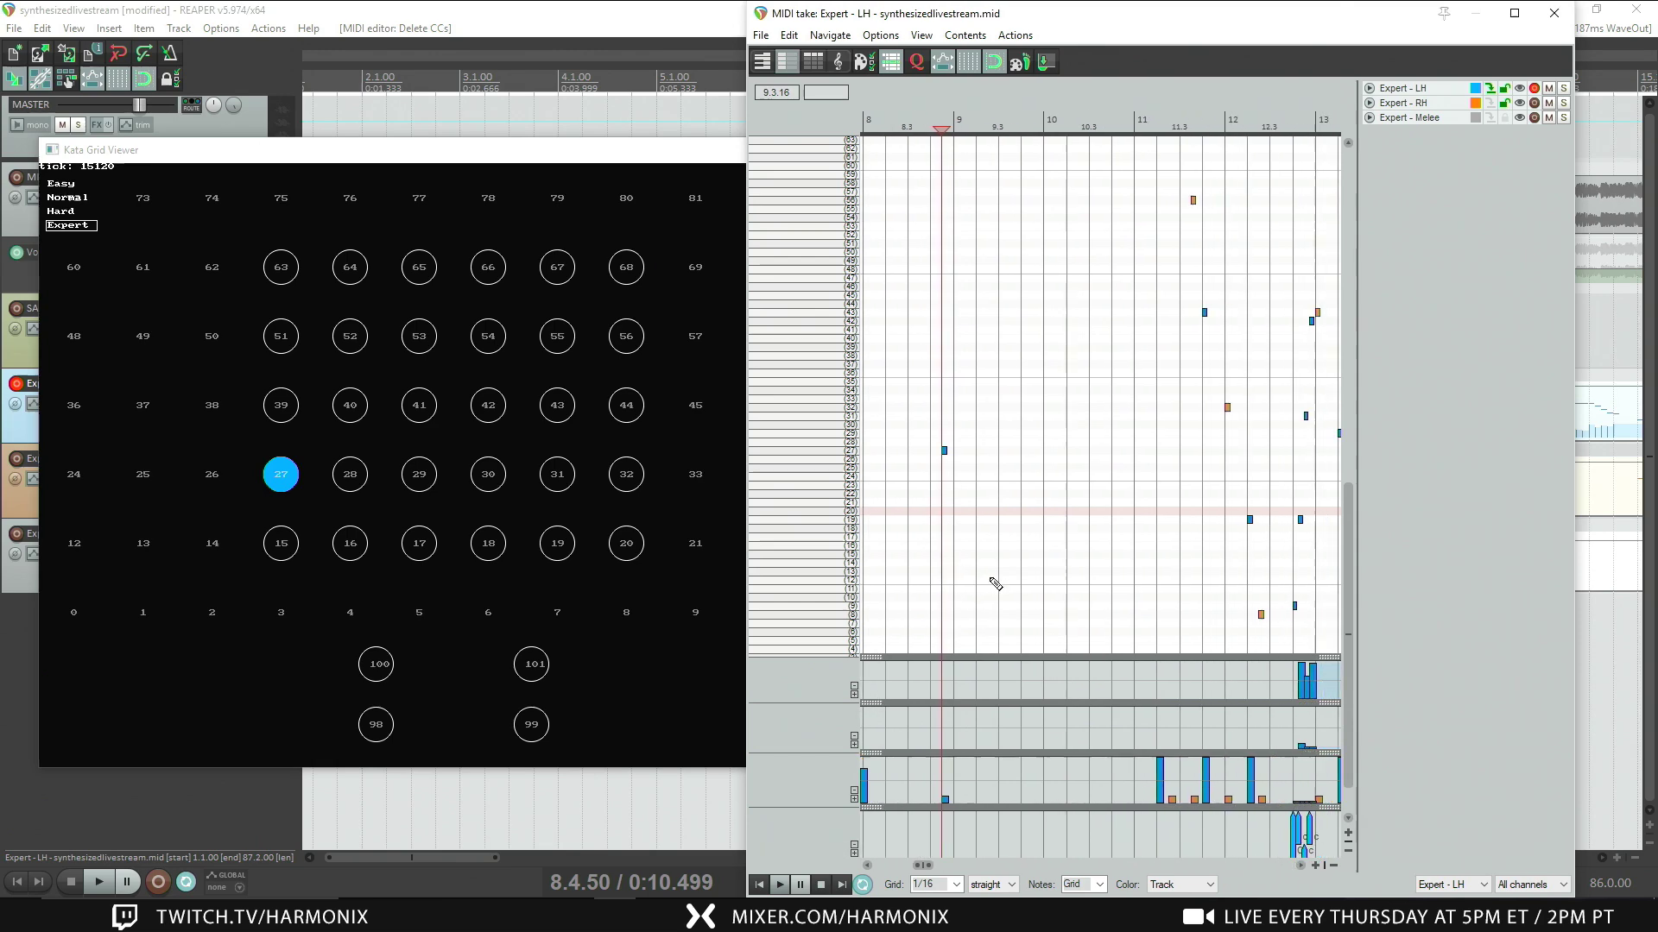
Step: Erase left-hand note 27 late in measure 8 and the leftover notes of both hands from measure 11 into measure 13
alt+click(944, 448)
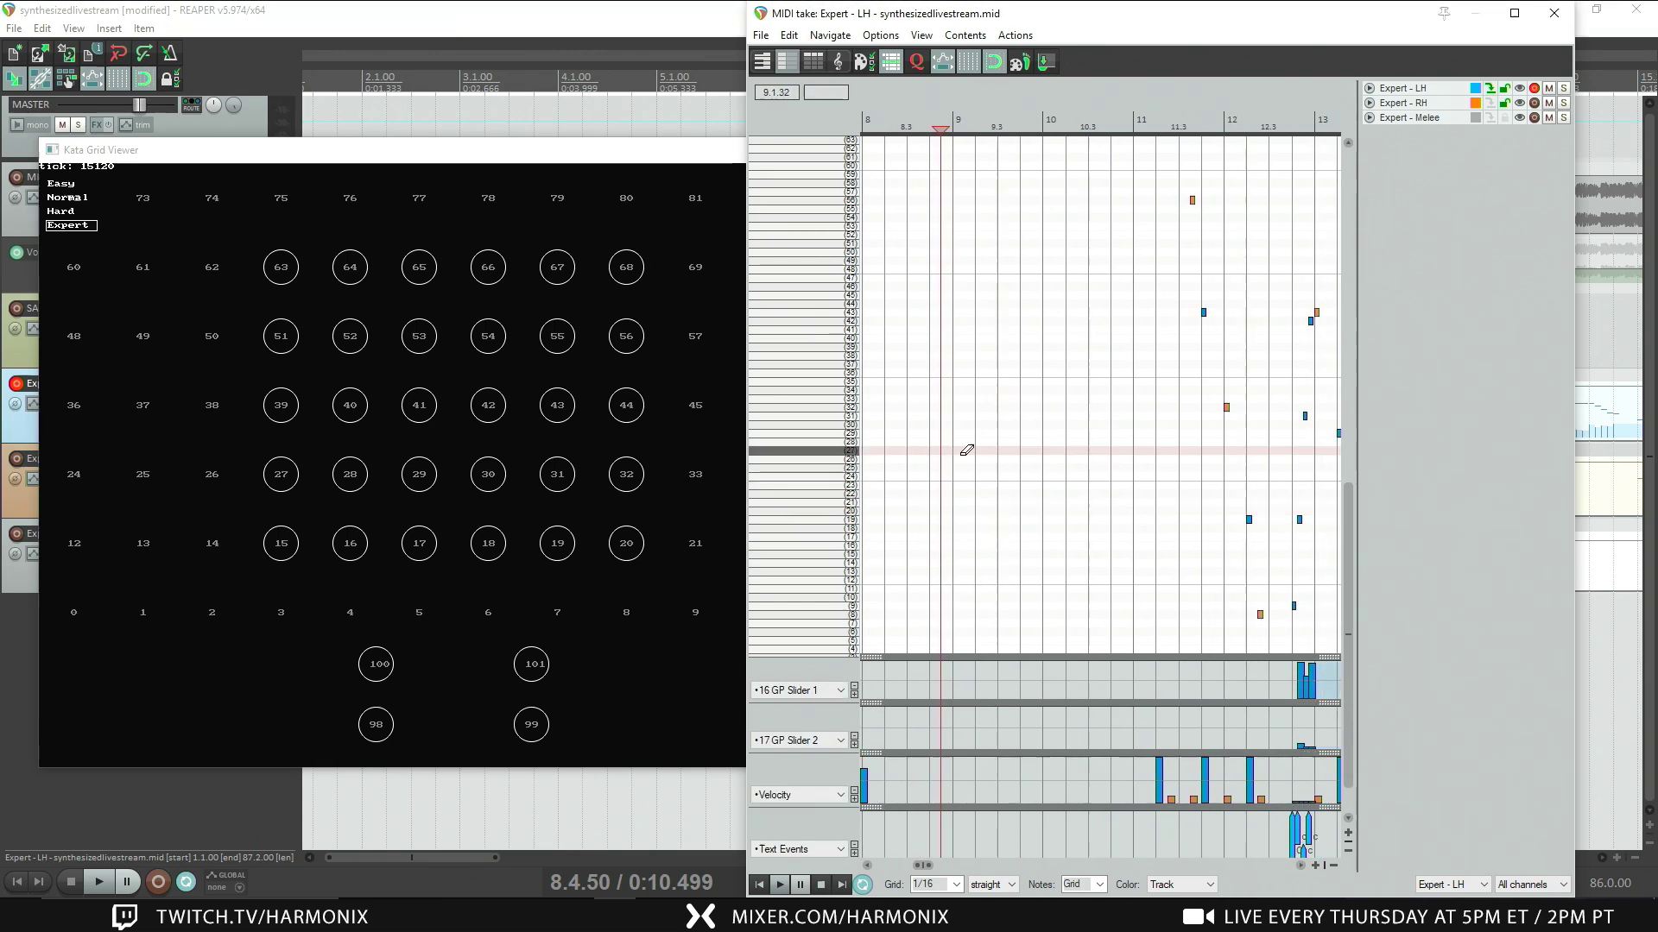
drag(946, 436, 922, 540)
scroll(1125, 427, down, 4)
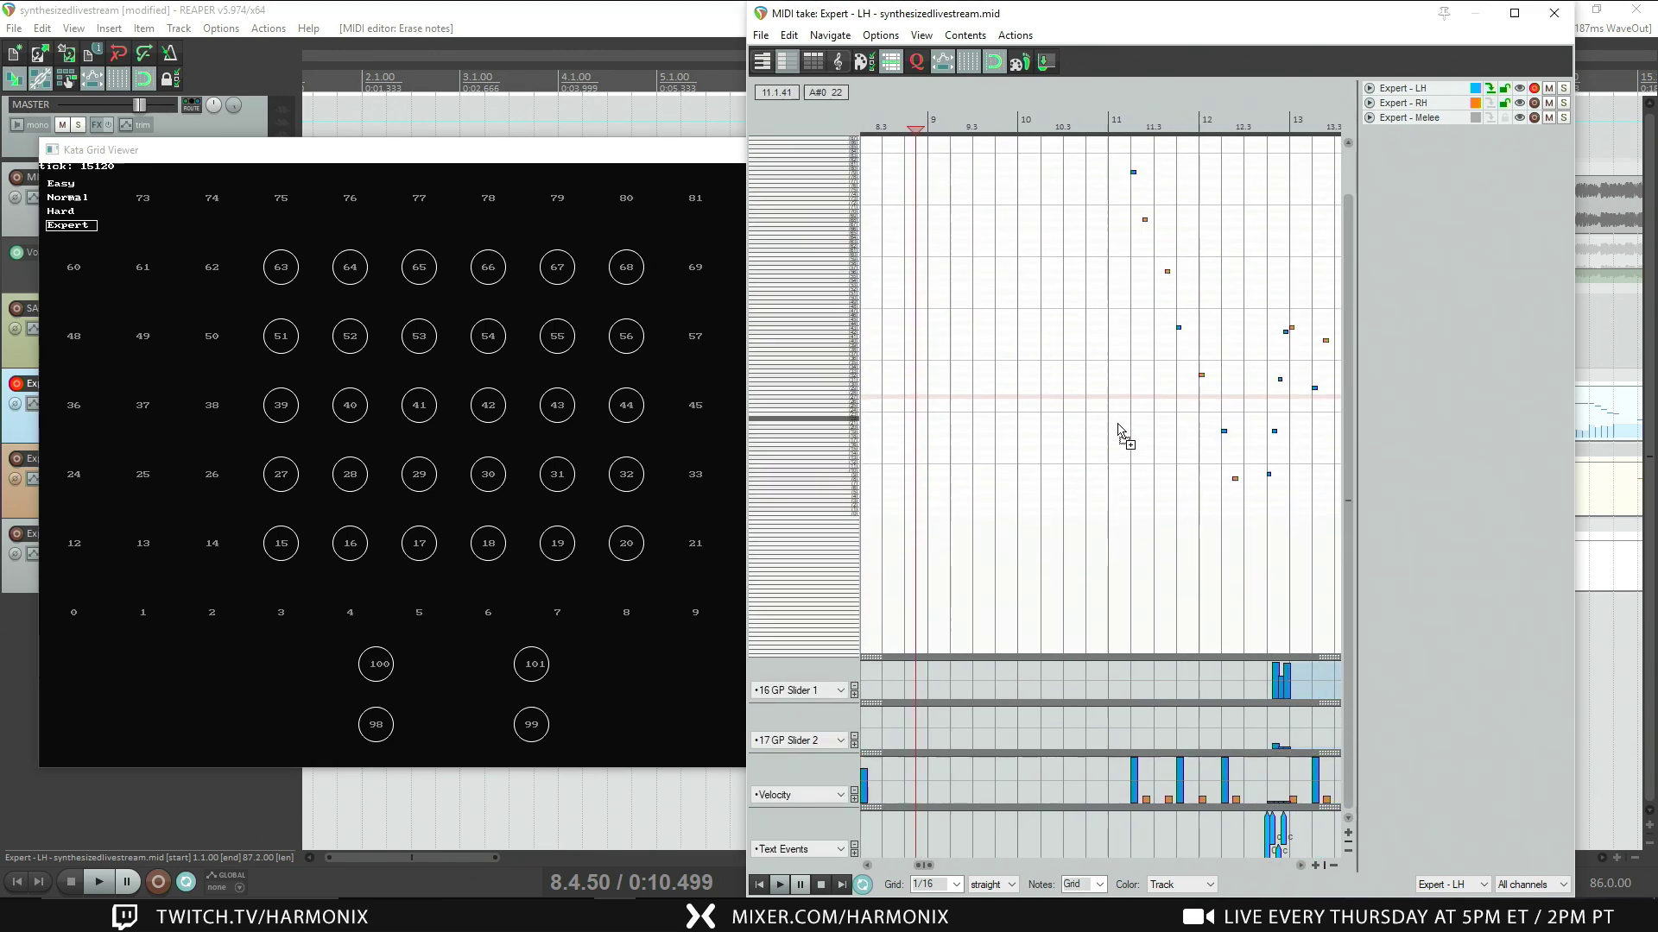
drag(1175, 409, 1074, 497)
drag(1031, 305, 1068, 380)
mouse_move(1092, 436)
mouse_down()
mouse_move(1143, 548)
mouse_move(1167, 531)
mouse_move(1190, 428)
mouse_move(1213, 475)
mouse_move(1231, 434)
mouse_move(1254, 437)
mouse_up()
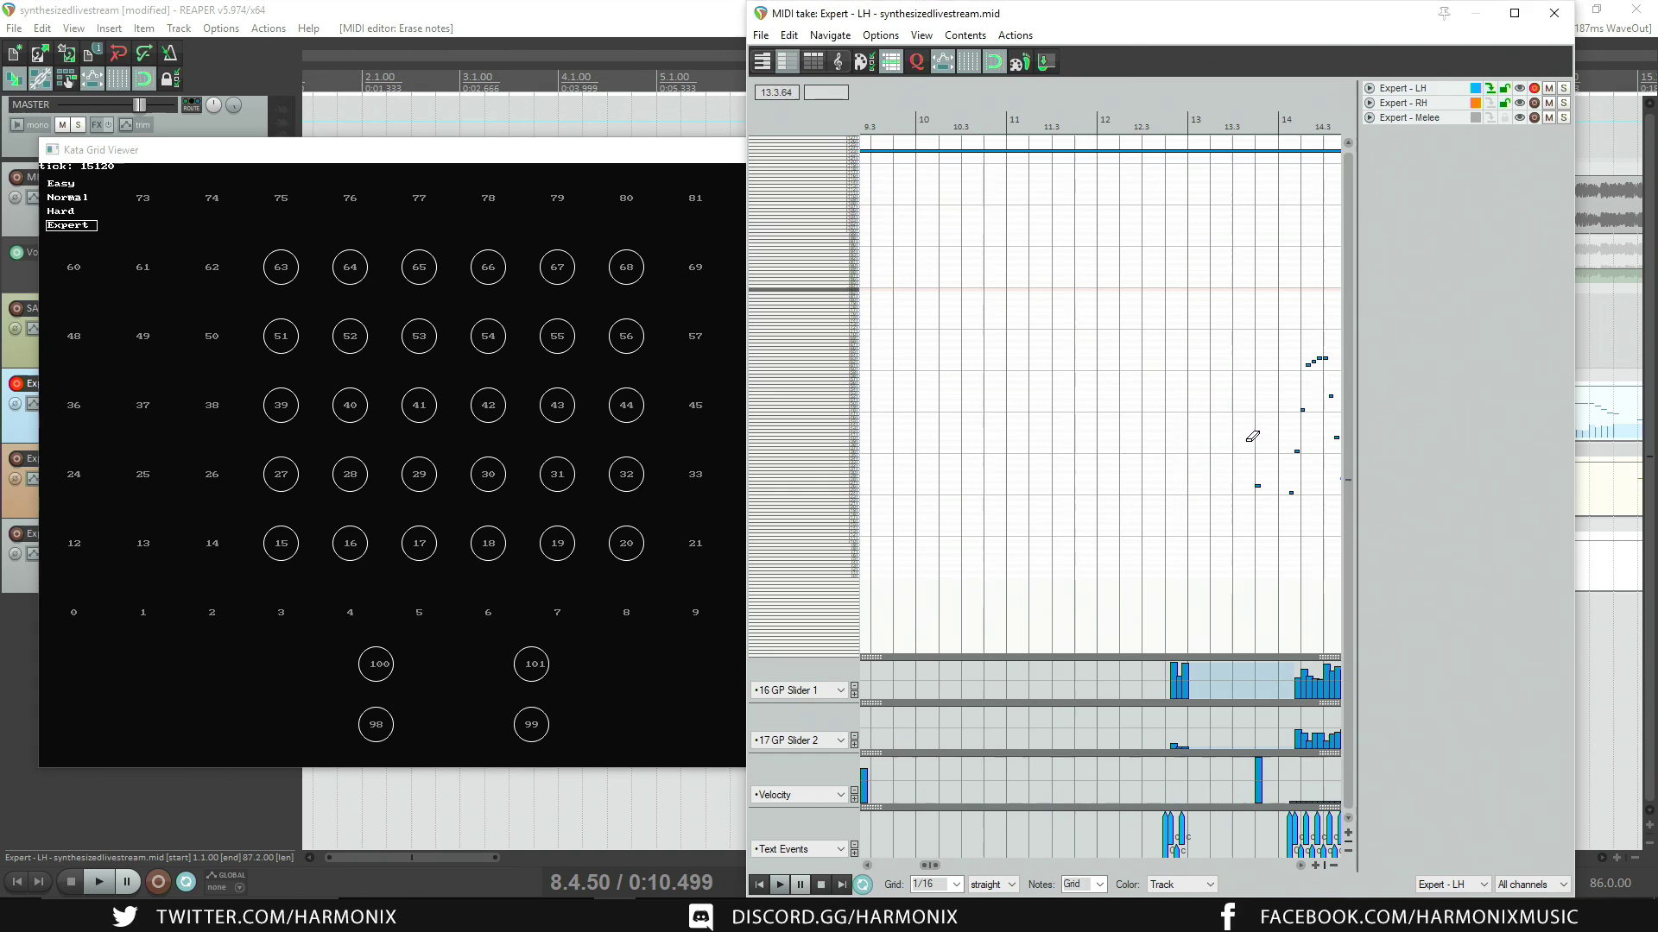
Step: Return to the opening section and play it back from just before measure 3 until the end of measure 6
scroll(1136, 449, left, 8)
scroll(1127, 488, down, 5)
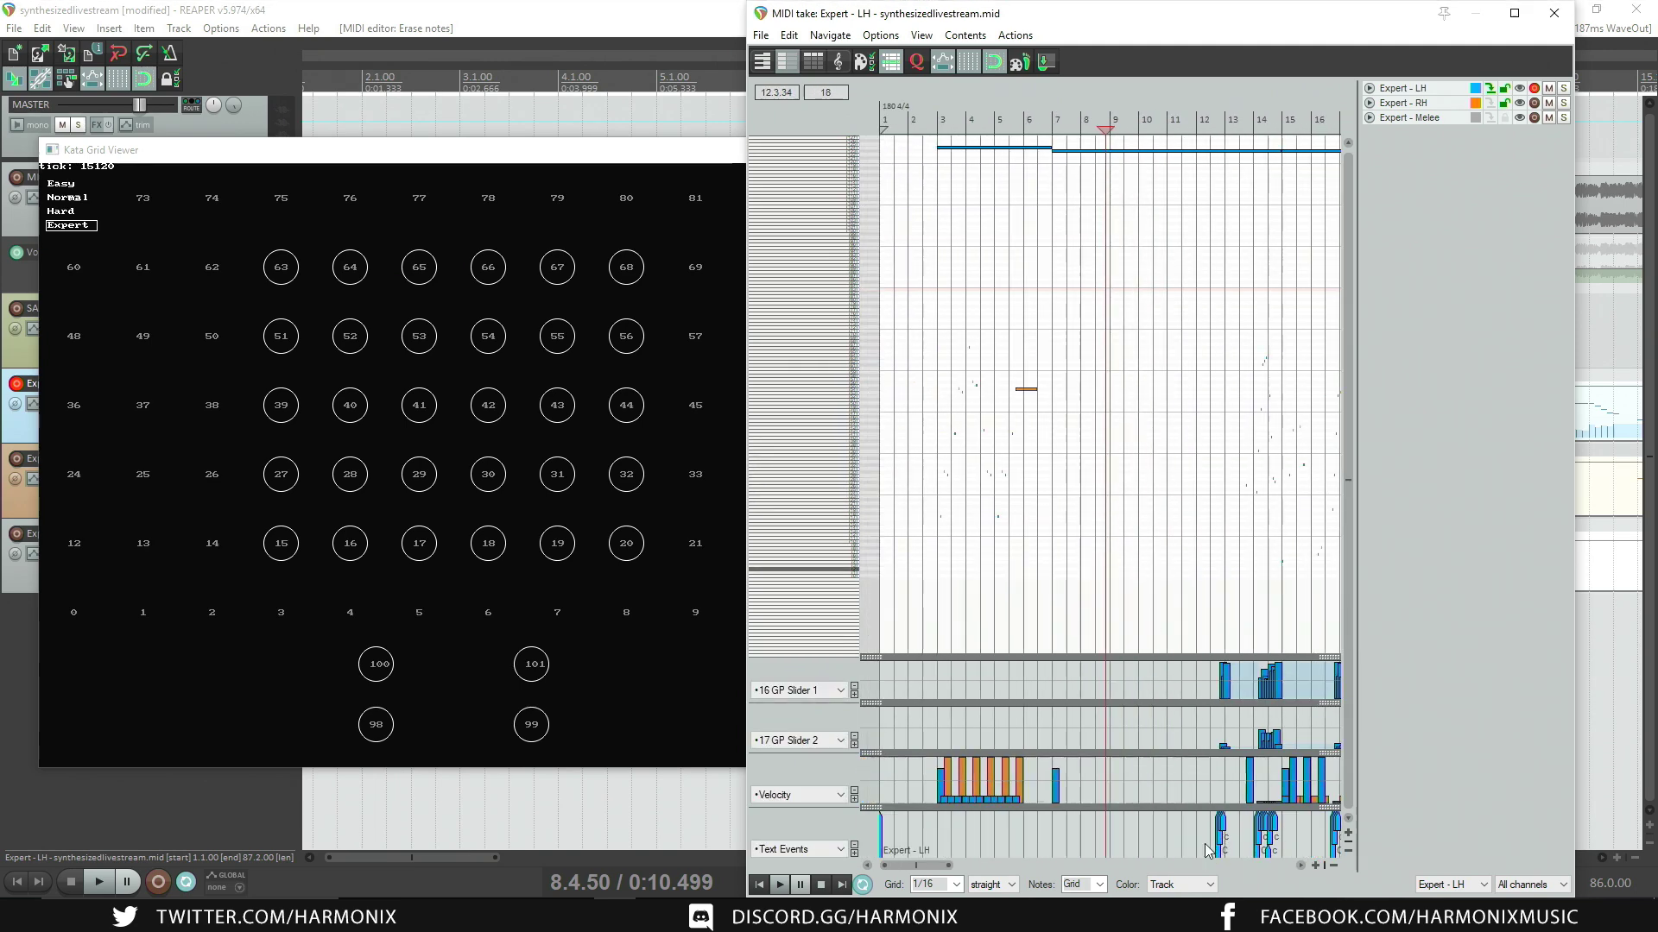
scroll(1049, 565, up, 5)
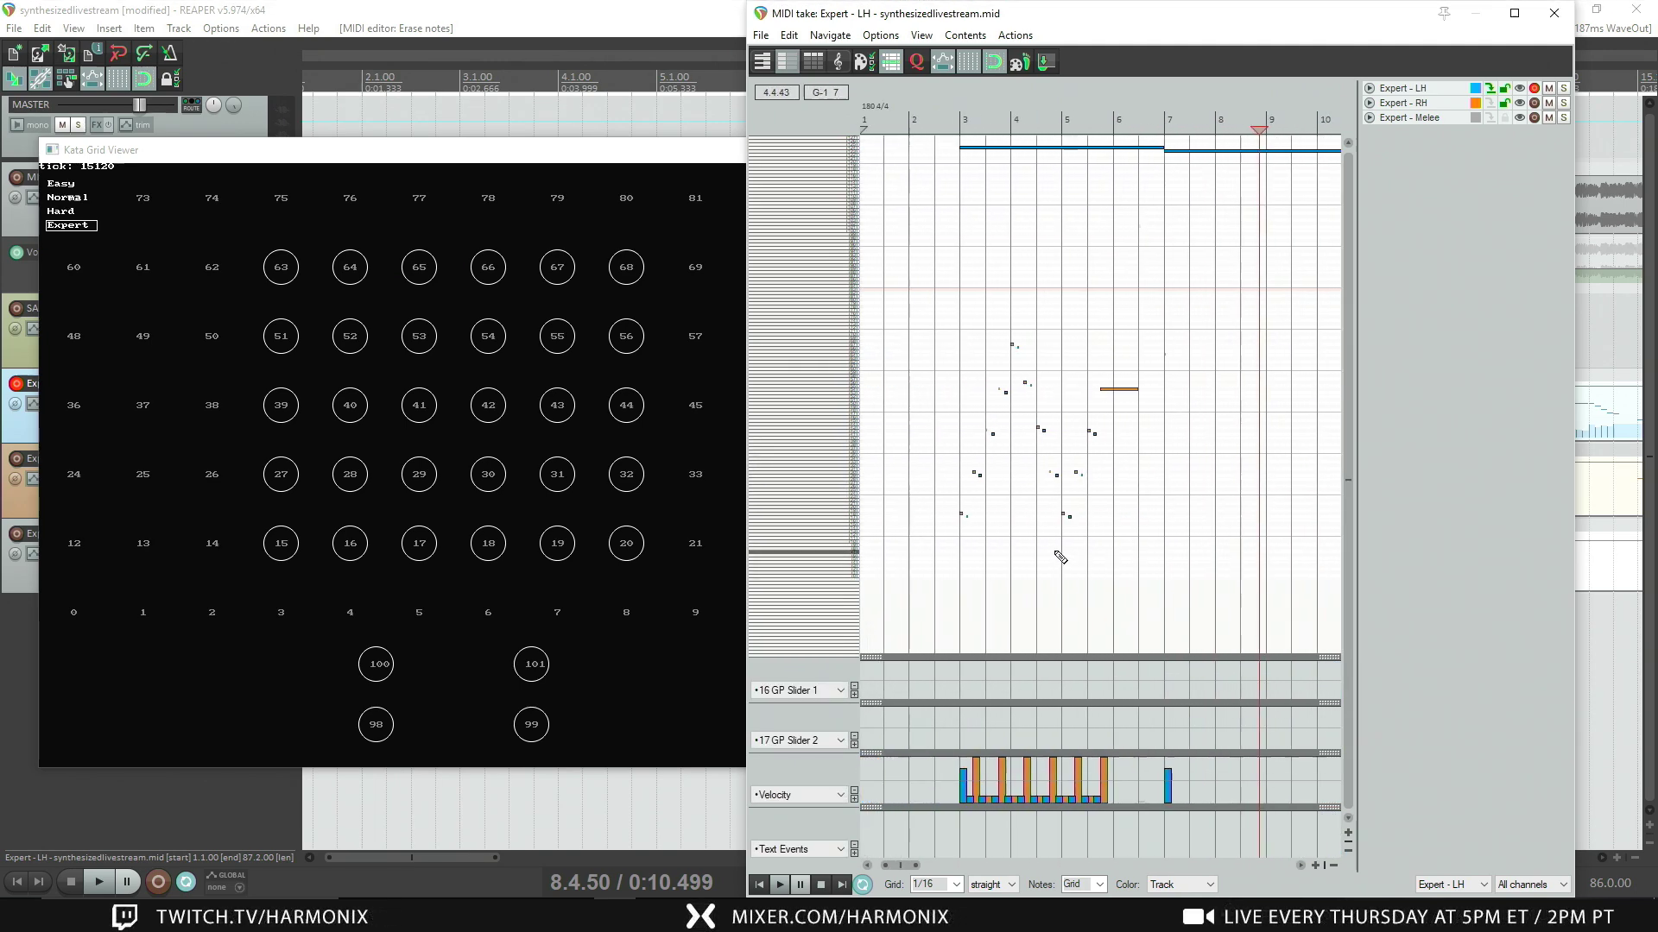
click(960, 361)
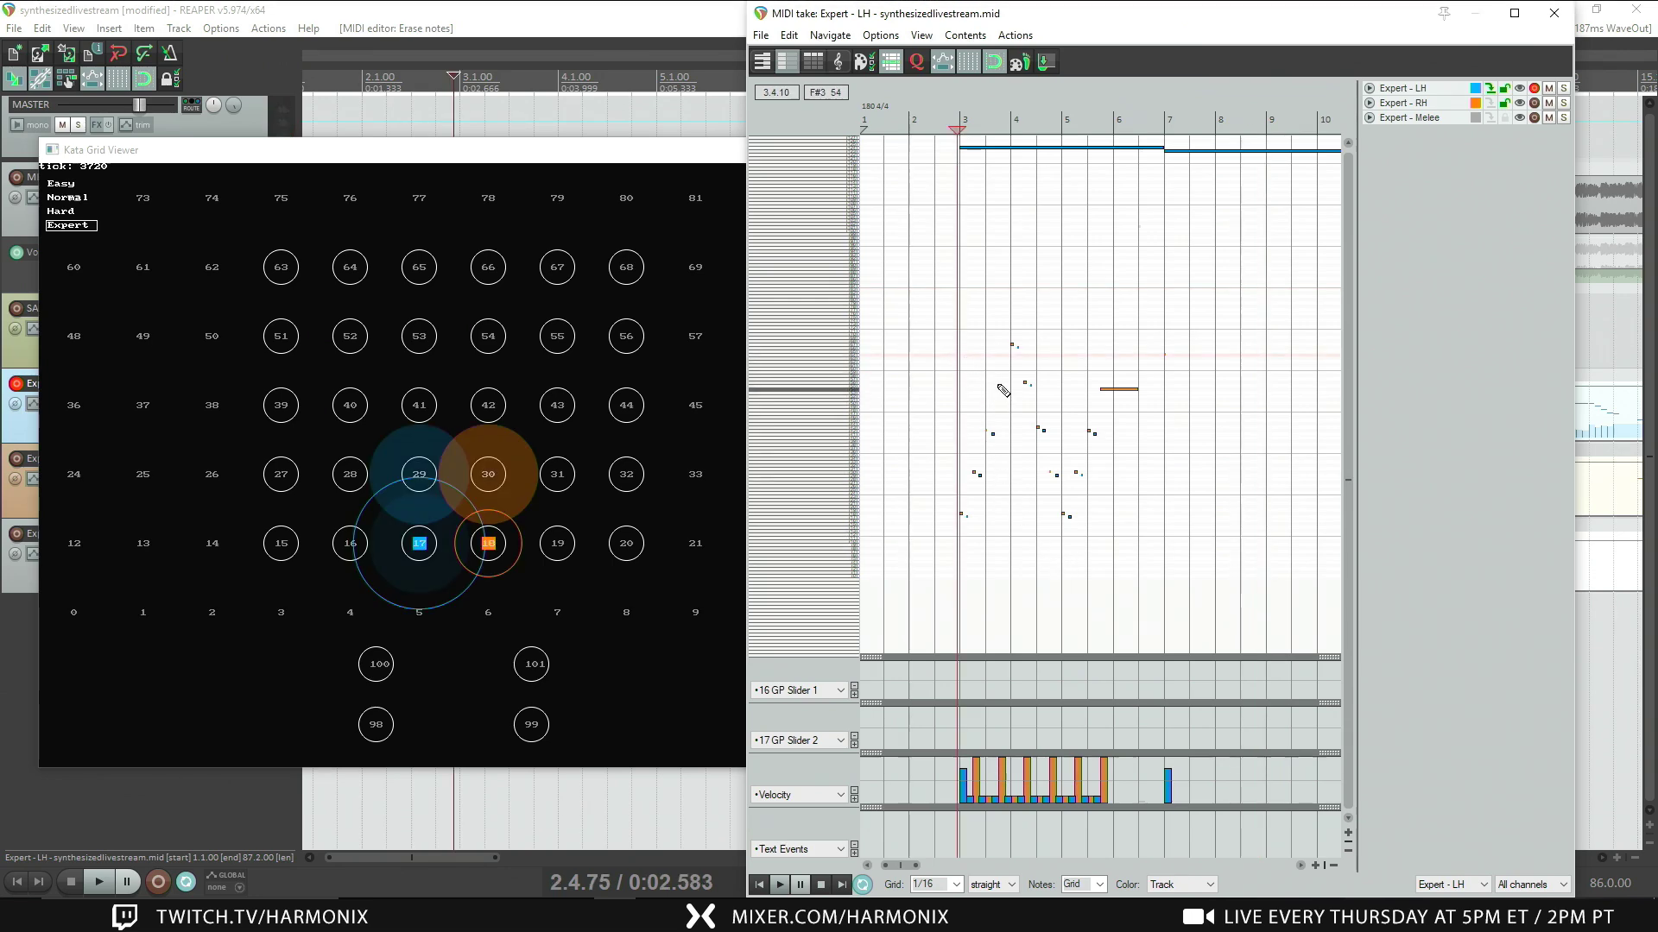
scroll(1062, 369, up, 8)
scroll(1062, 369, up, 2)
drag(1139, 340, 1055, 333)
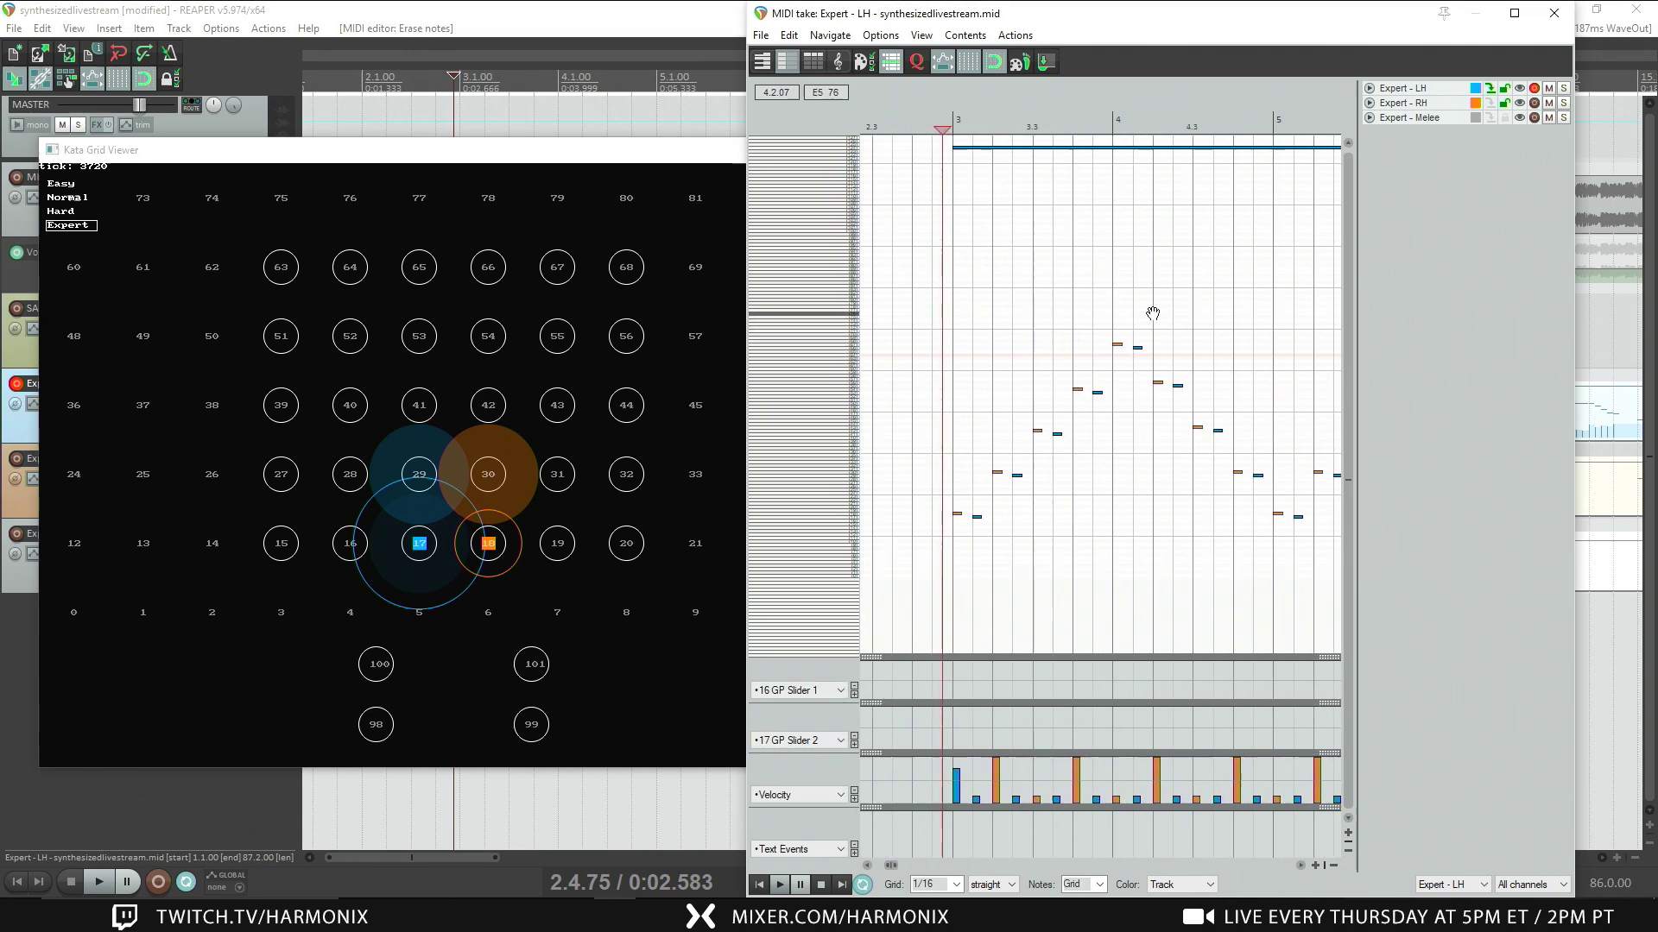
drag(1154, 313, 1110, 268)
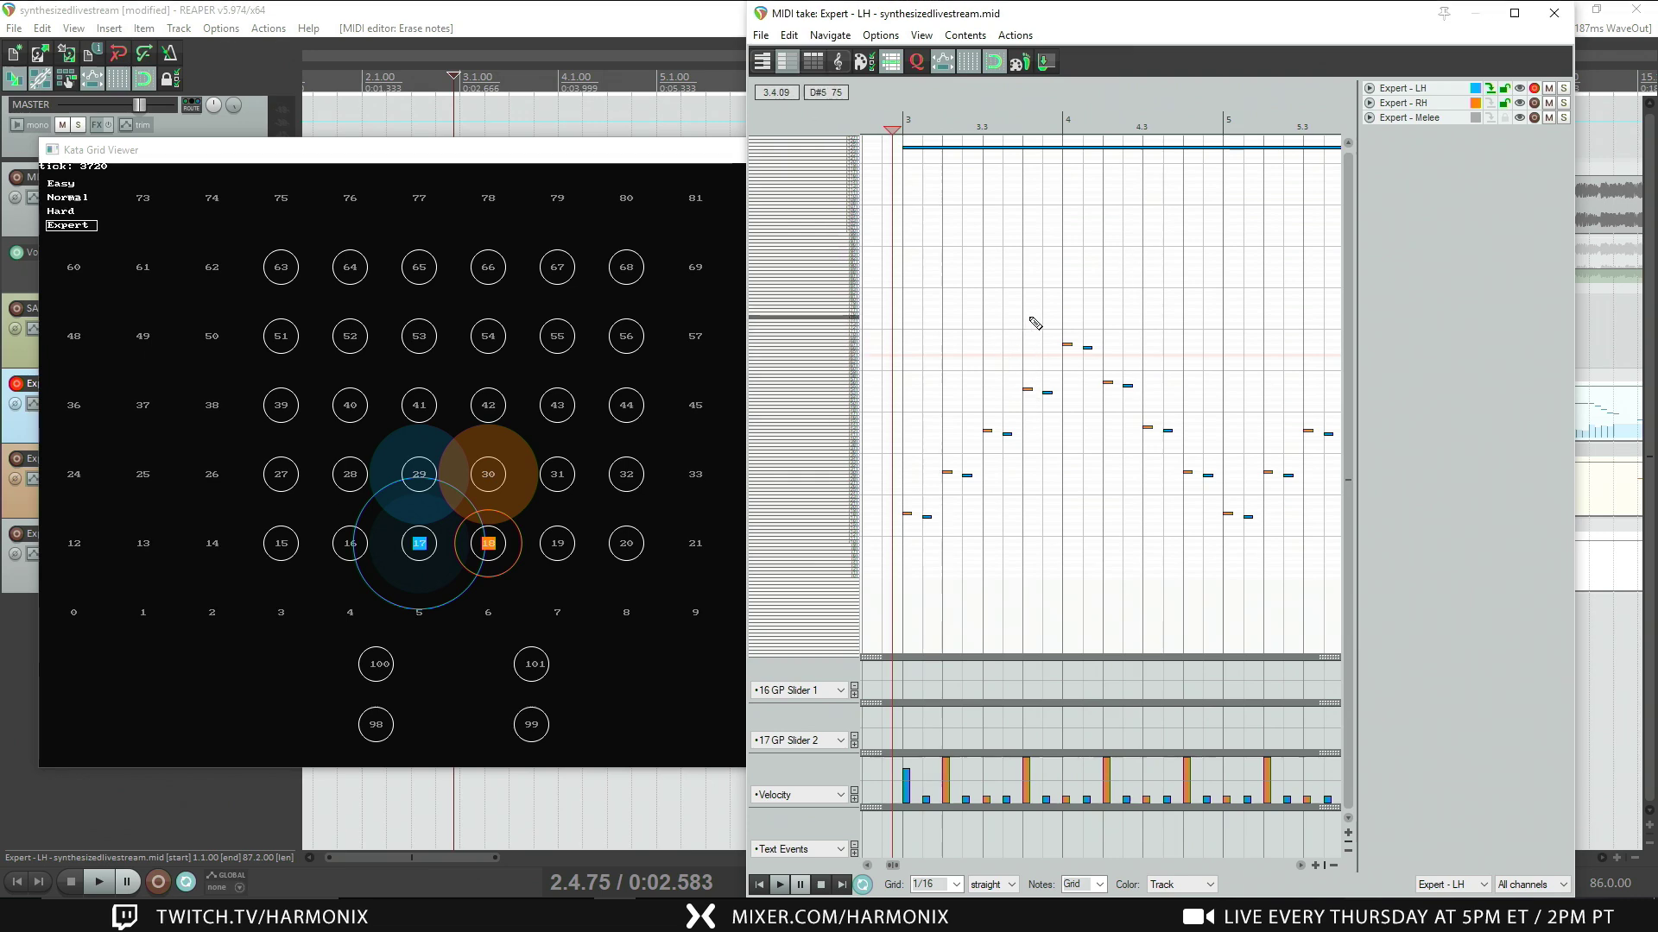
key(space)
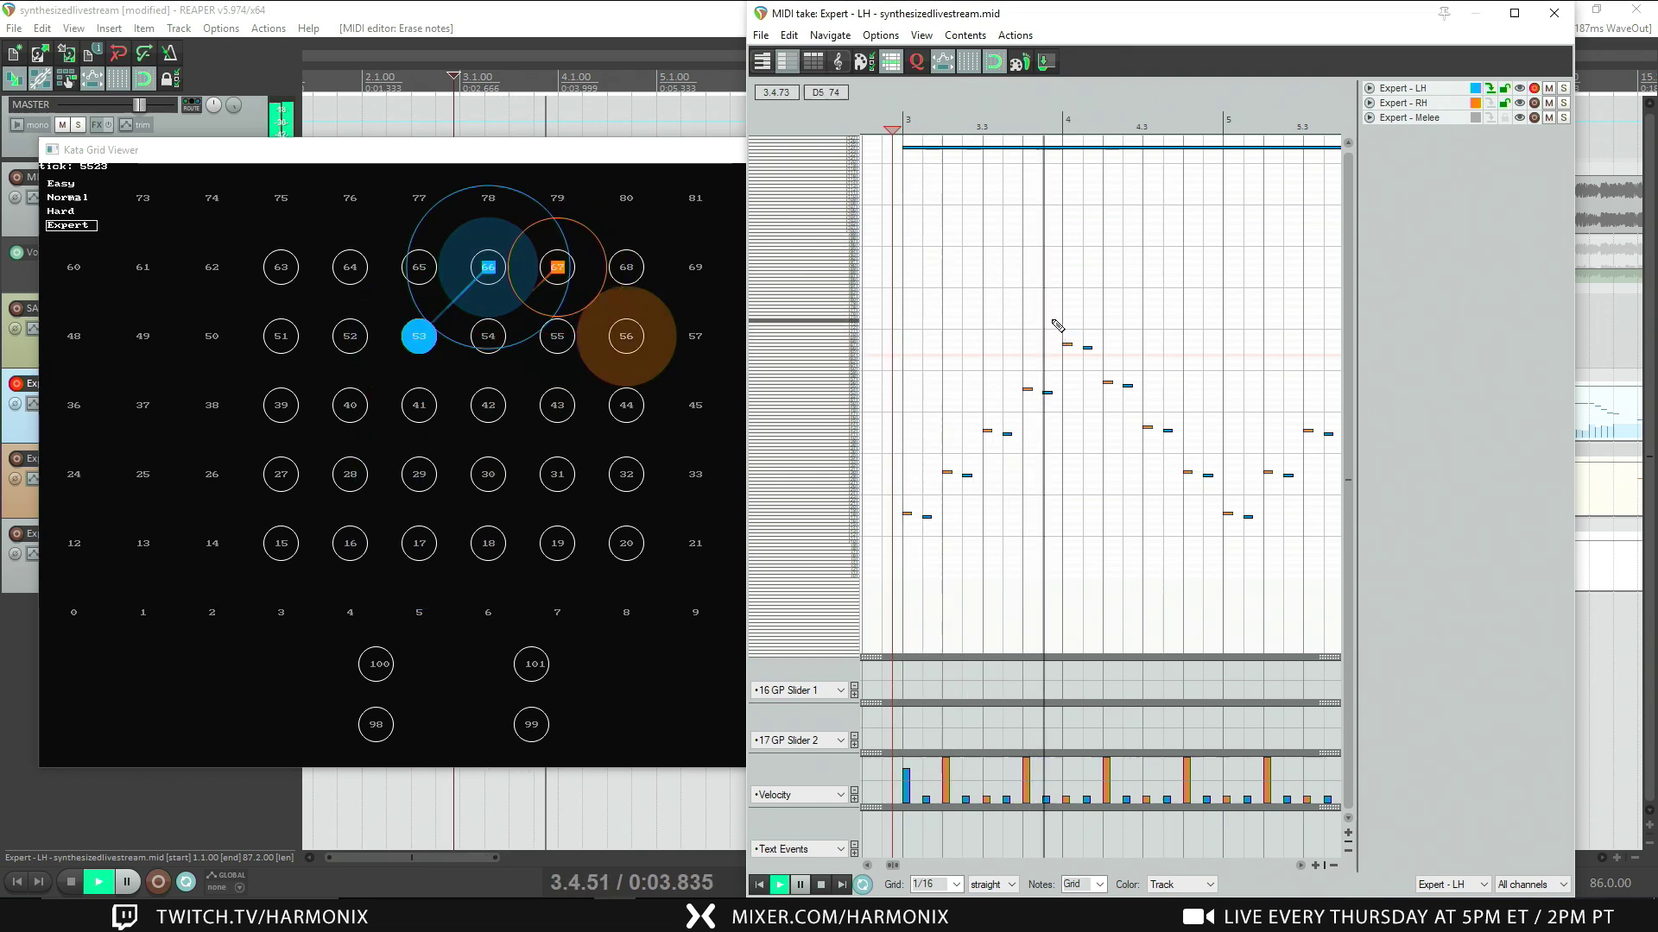
drag(1073, 341, 1004, 326)
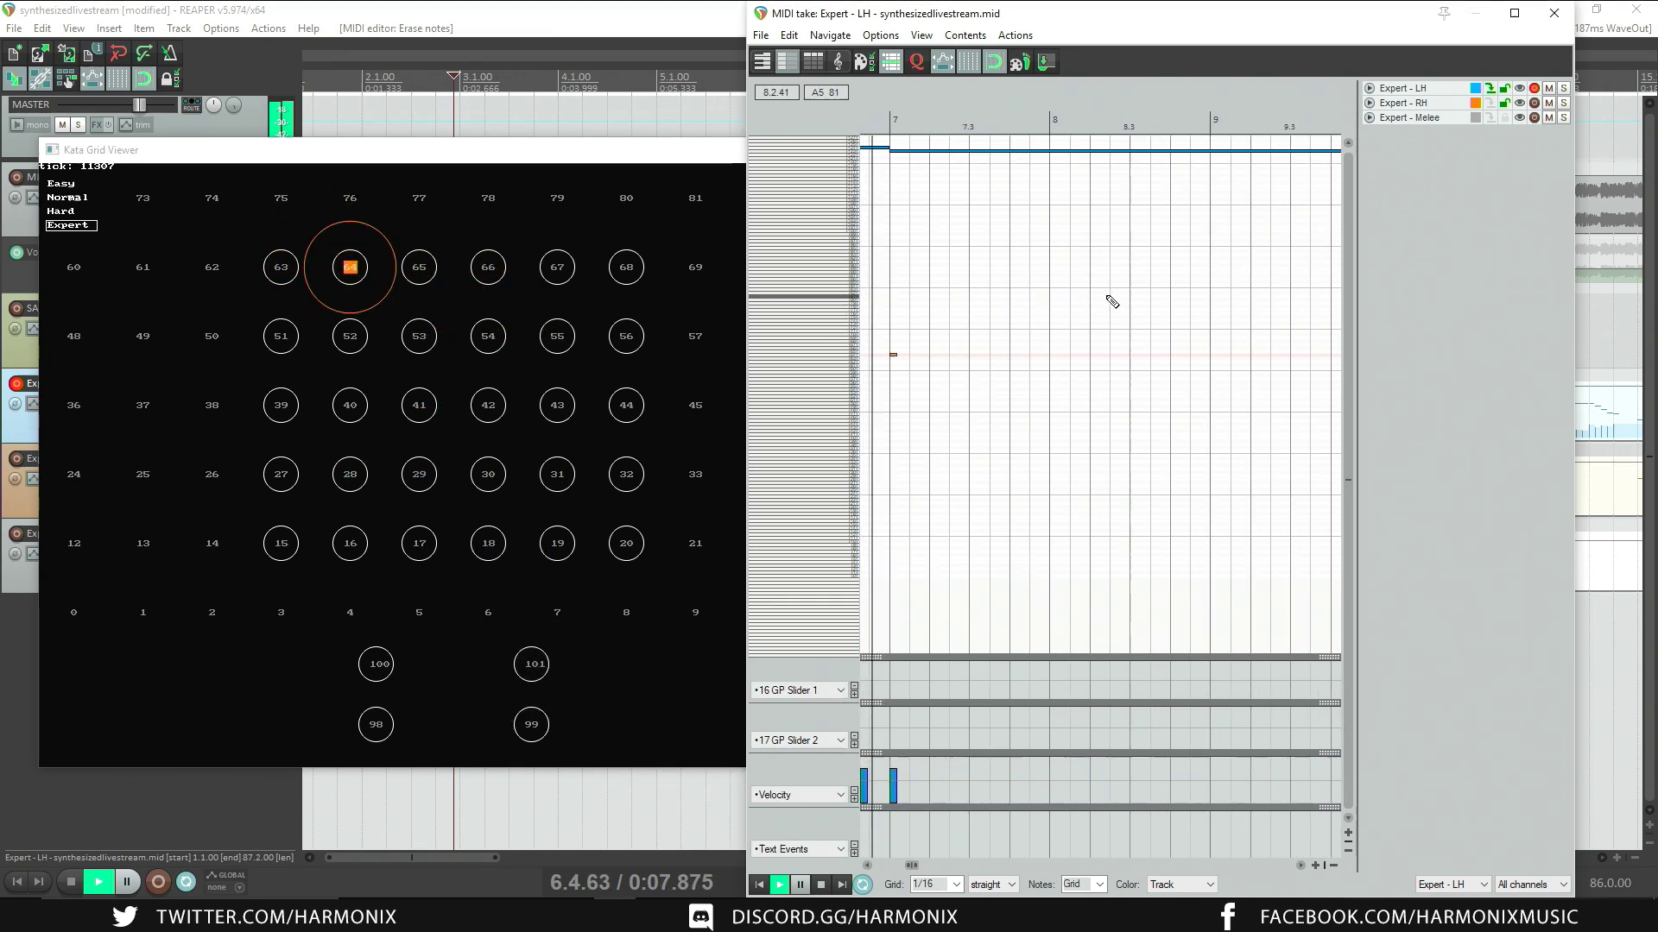
key(space)
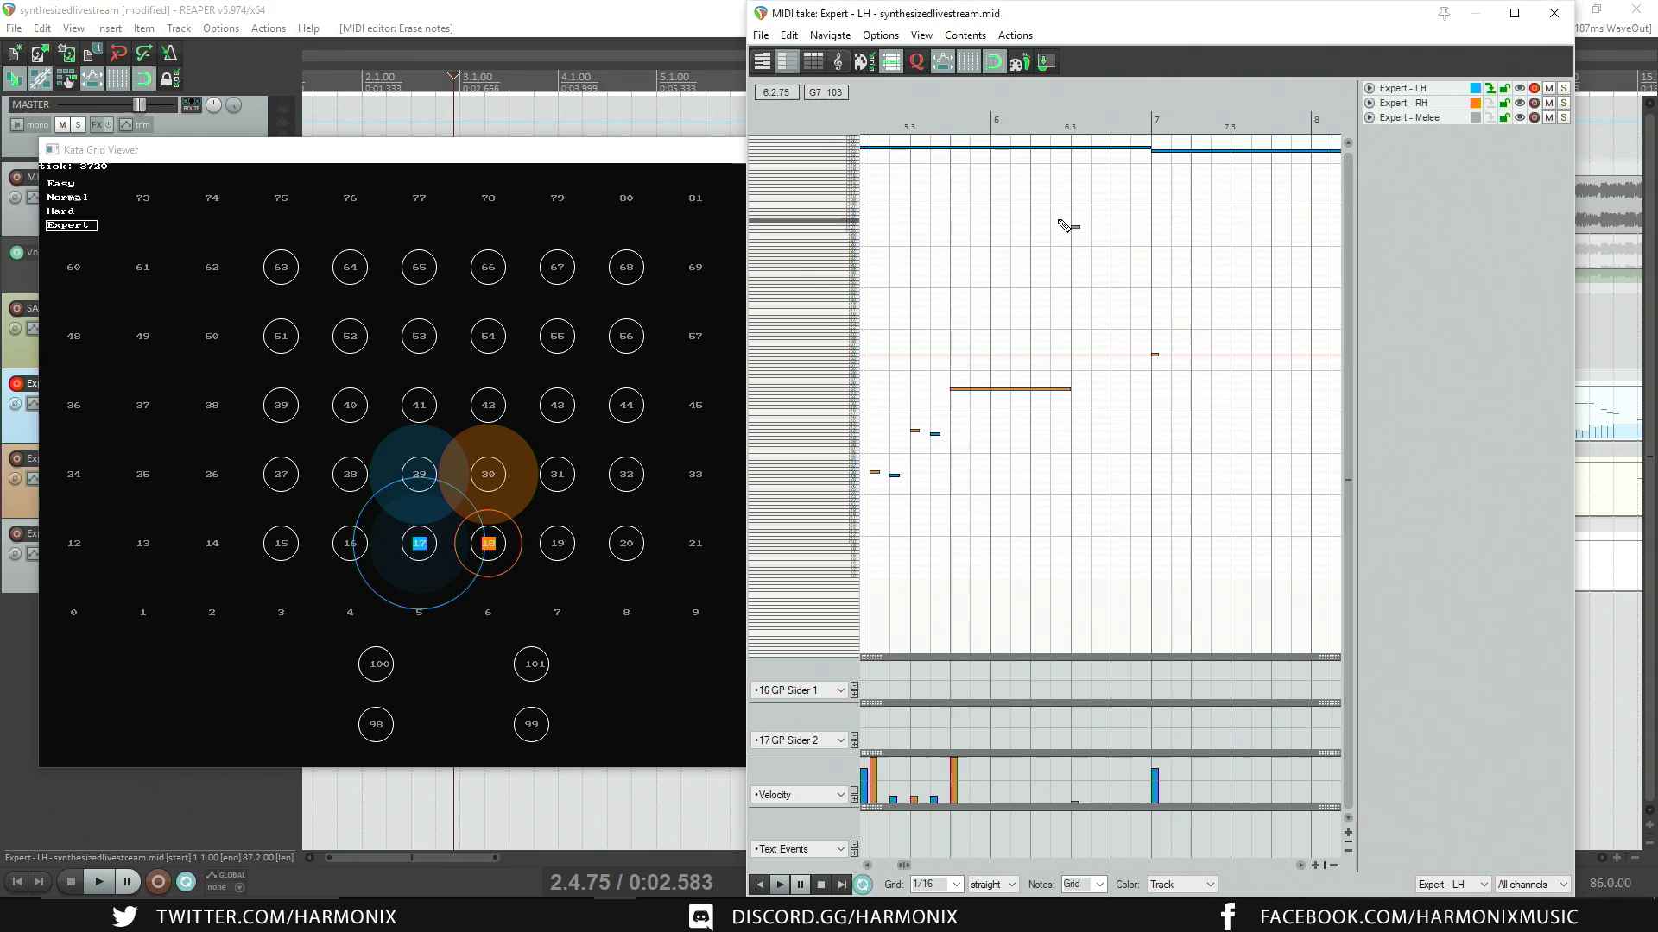
Step: Play from beat 3 of measure 5, and check the held note and melee target through measure 6 in the grid viewer
key(space)
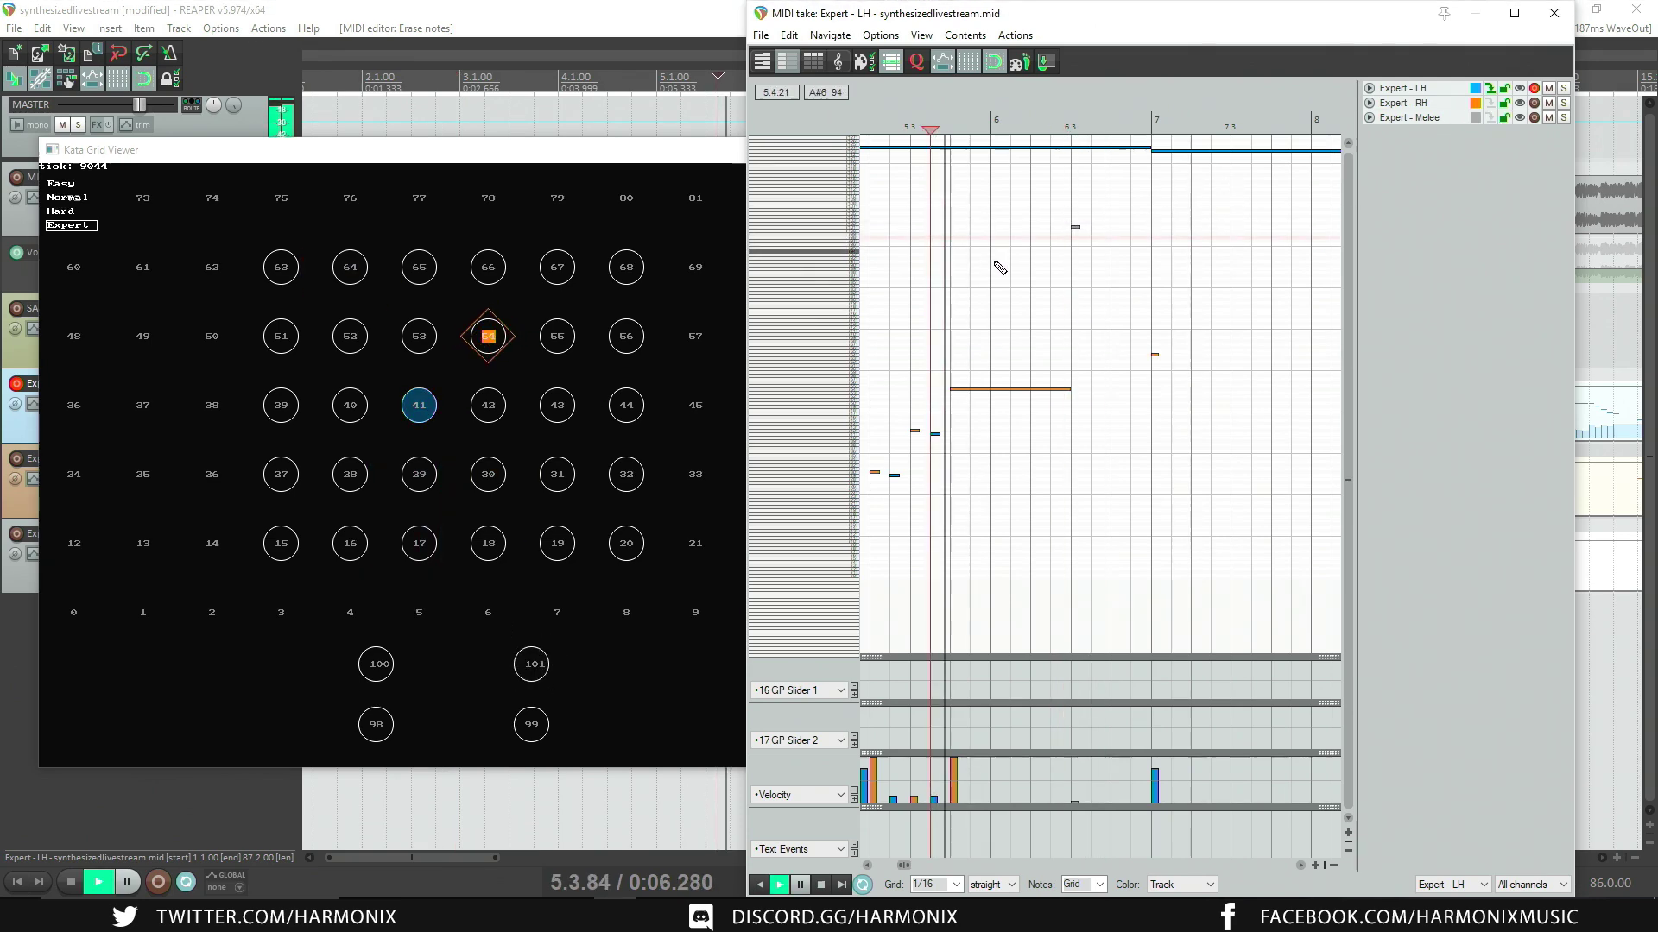
key(space)
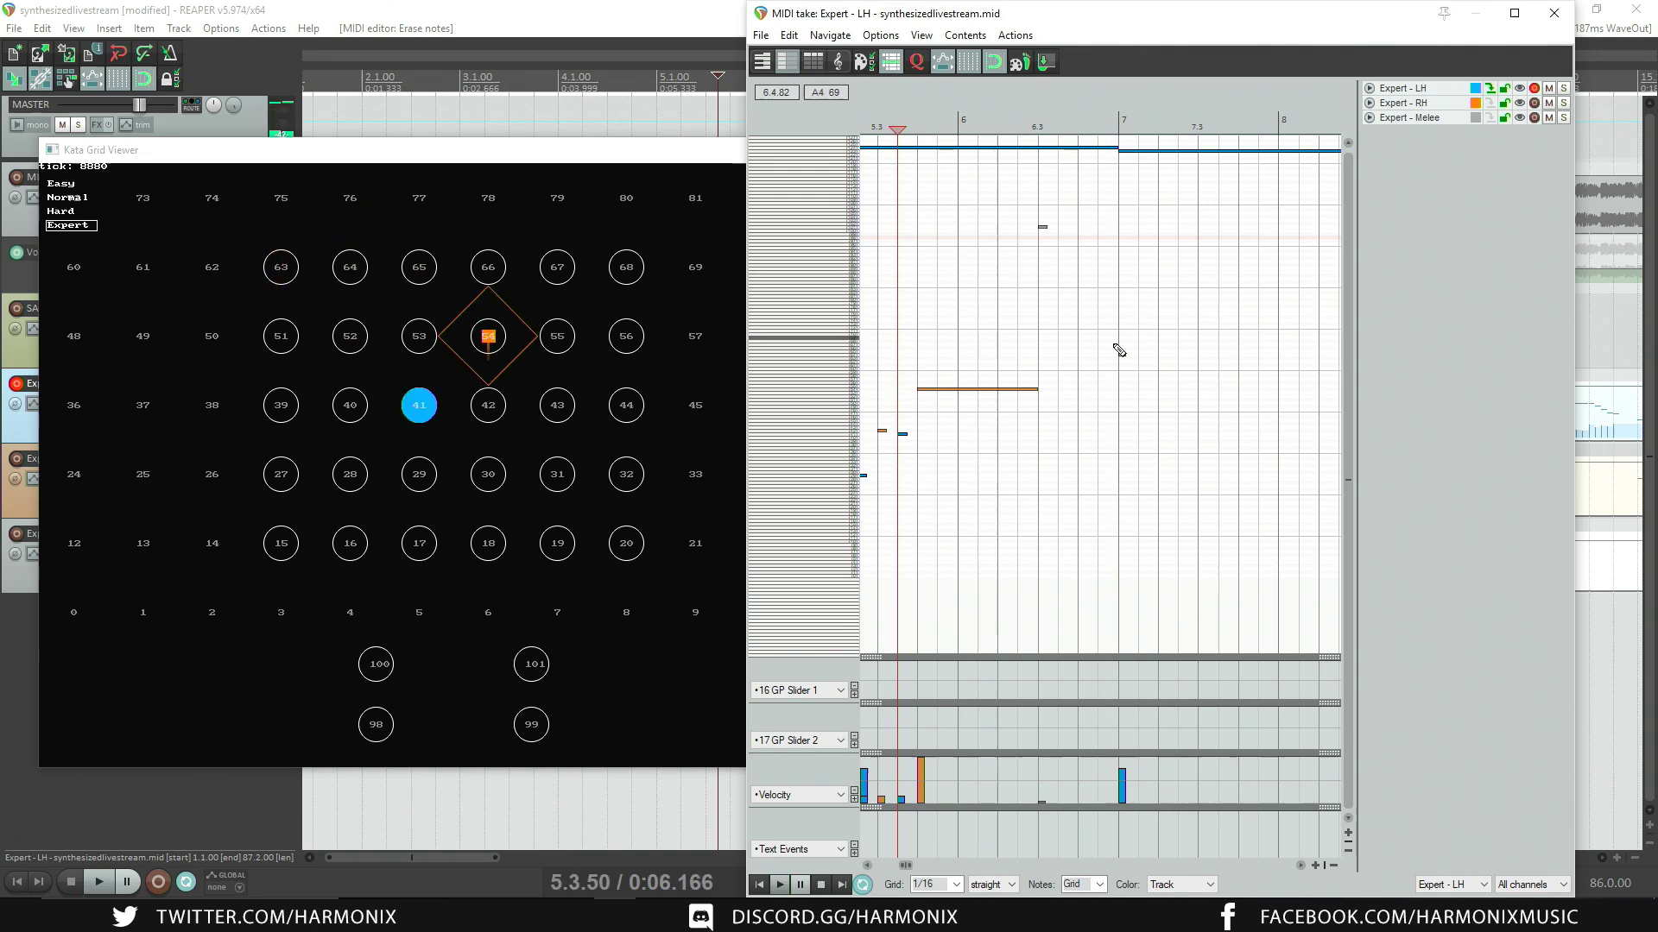
click(1121, 354)
click(932, 316)
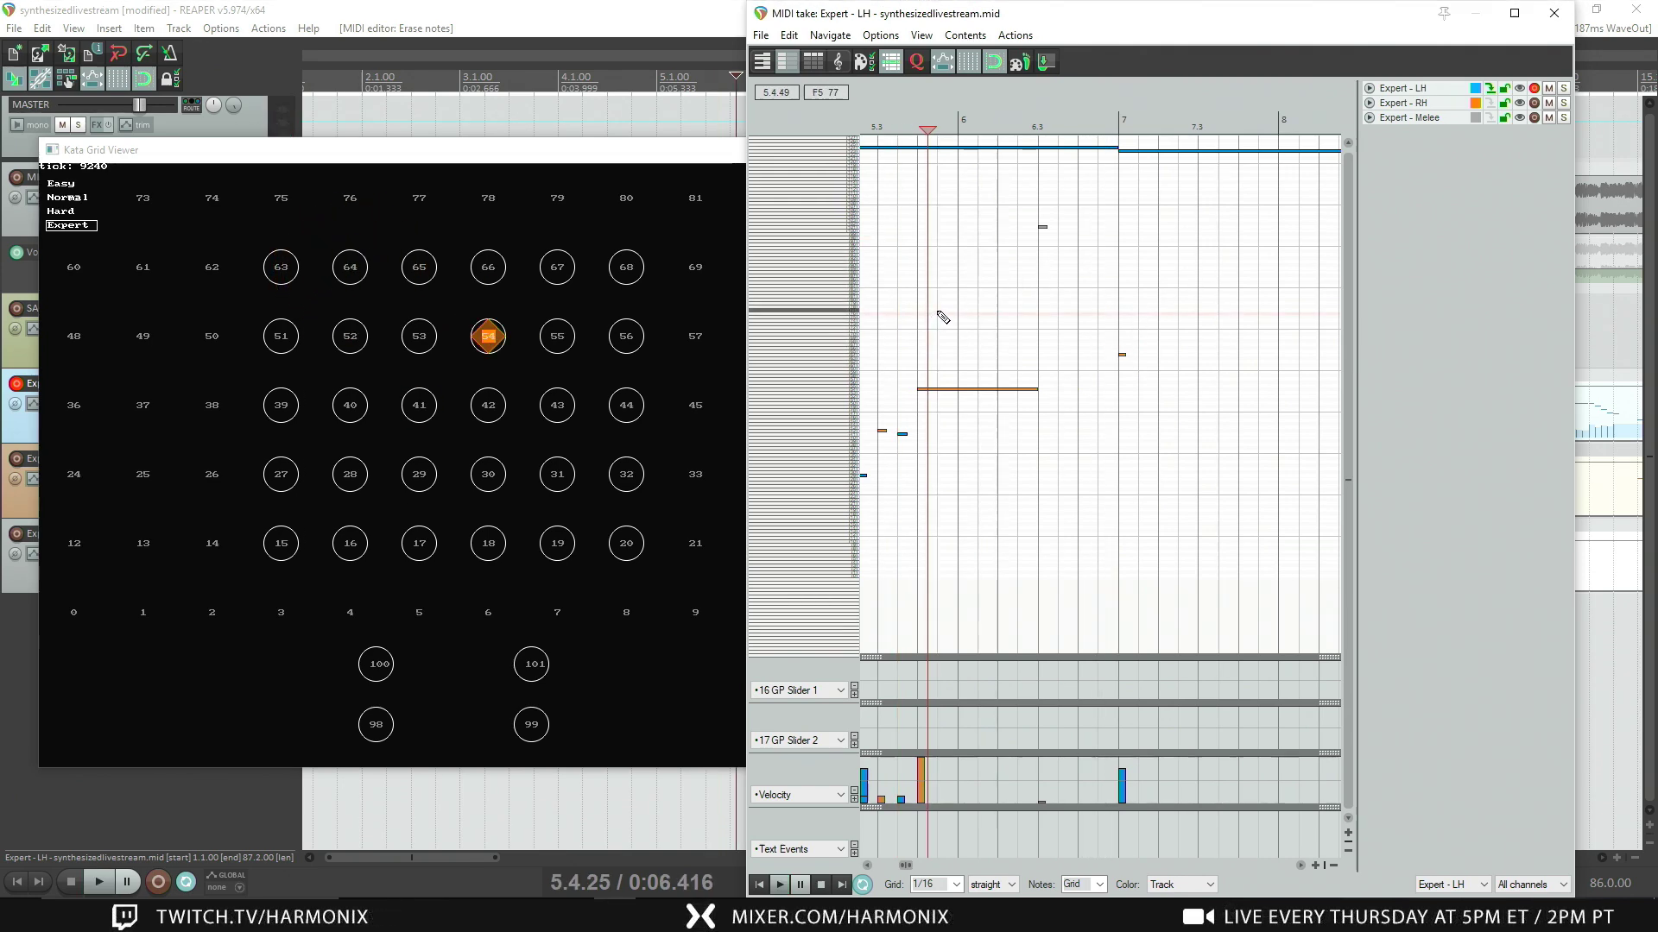
click(1041, 257)
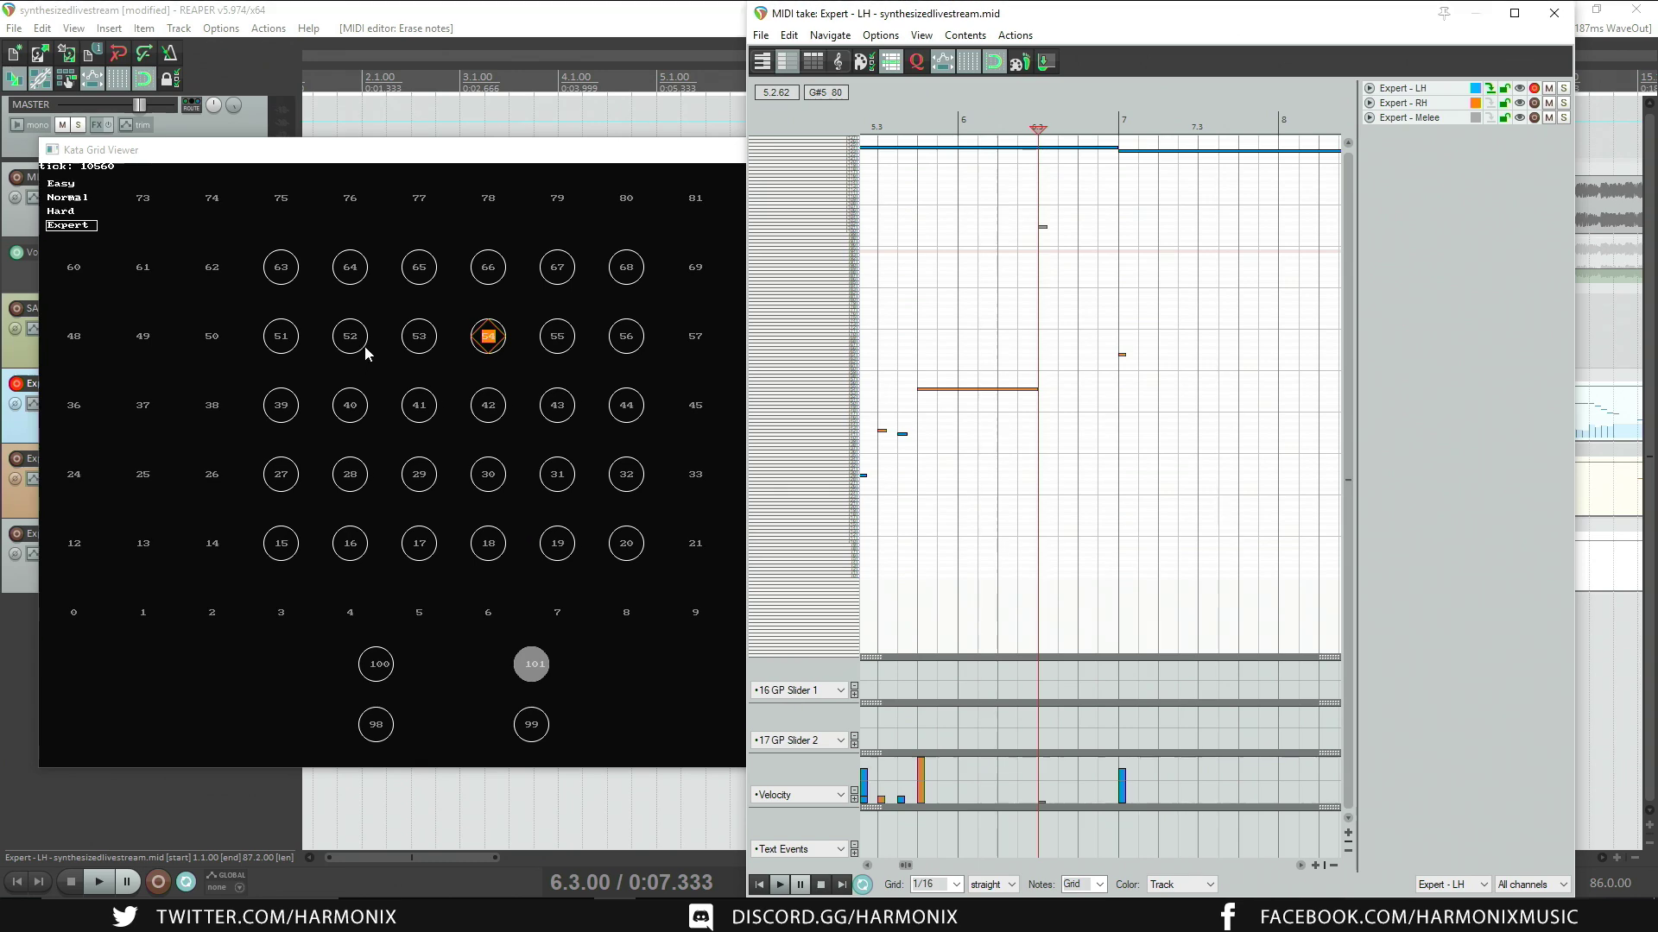
scroll(1096, 344, up, 3)
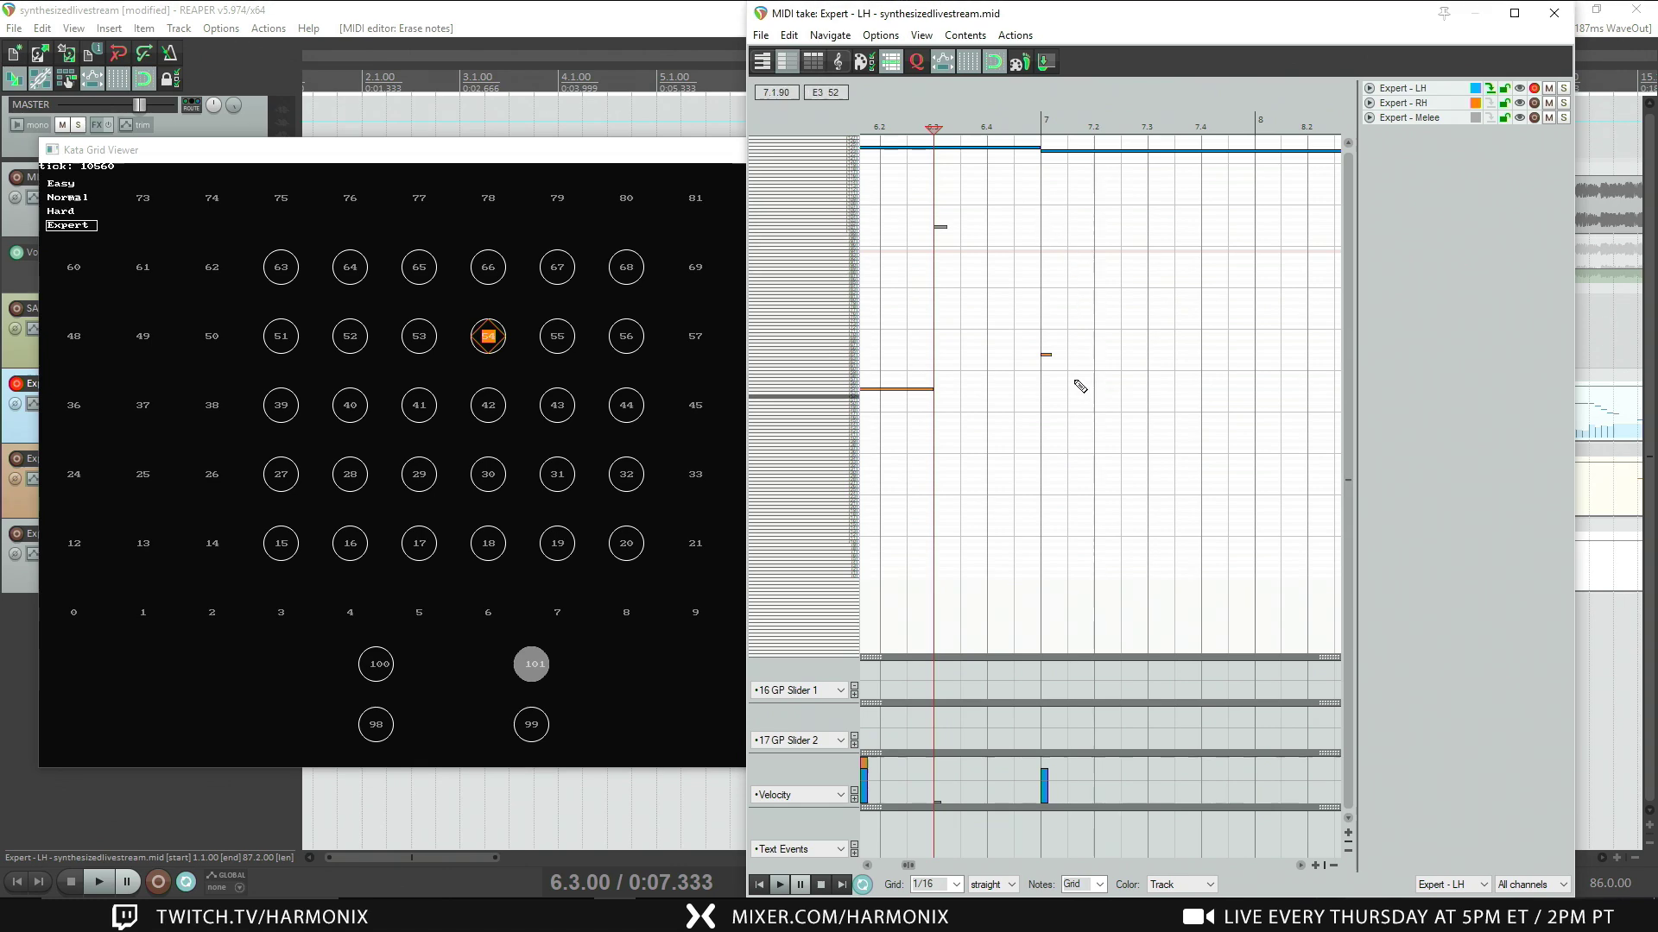
scroll(1029, 414, left, 2)
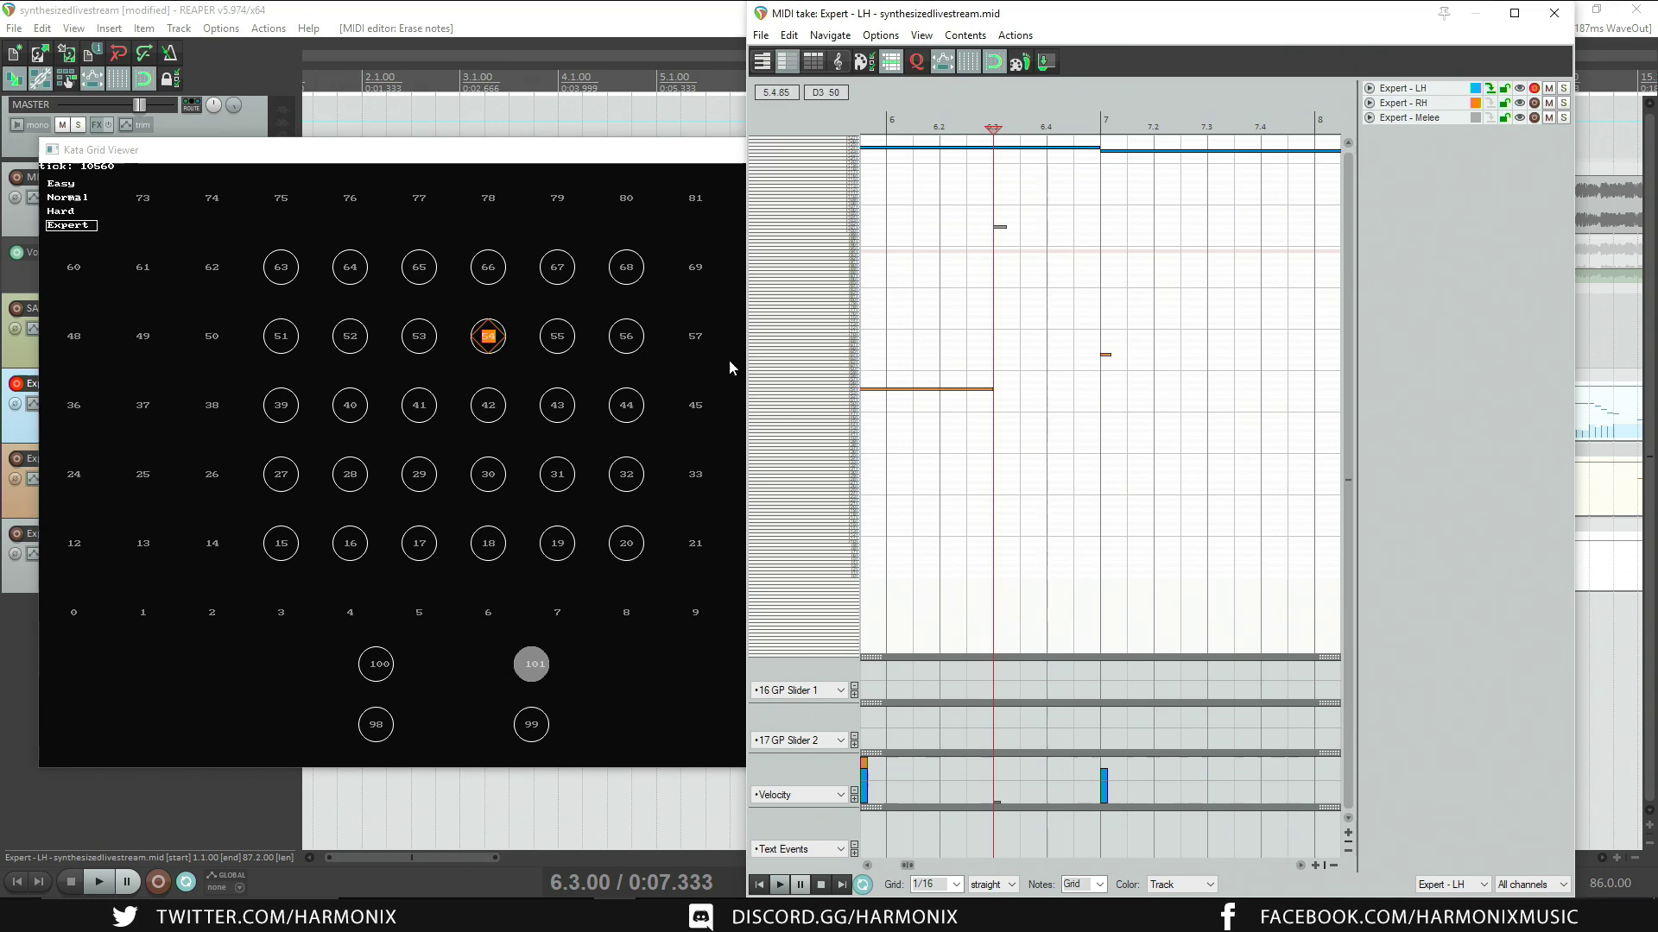
Step: Shift the grid viewer window aside and lower the target at the start of measure 7 to note 45
drag(697, 159, 598, 153)
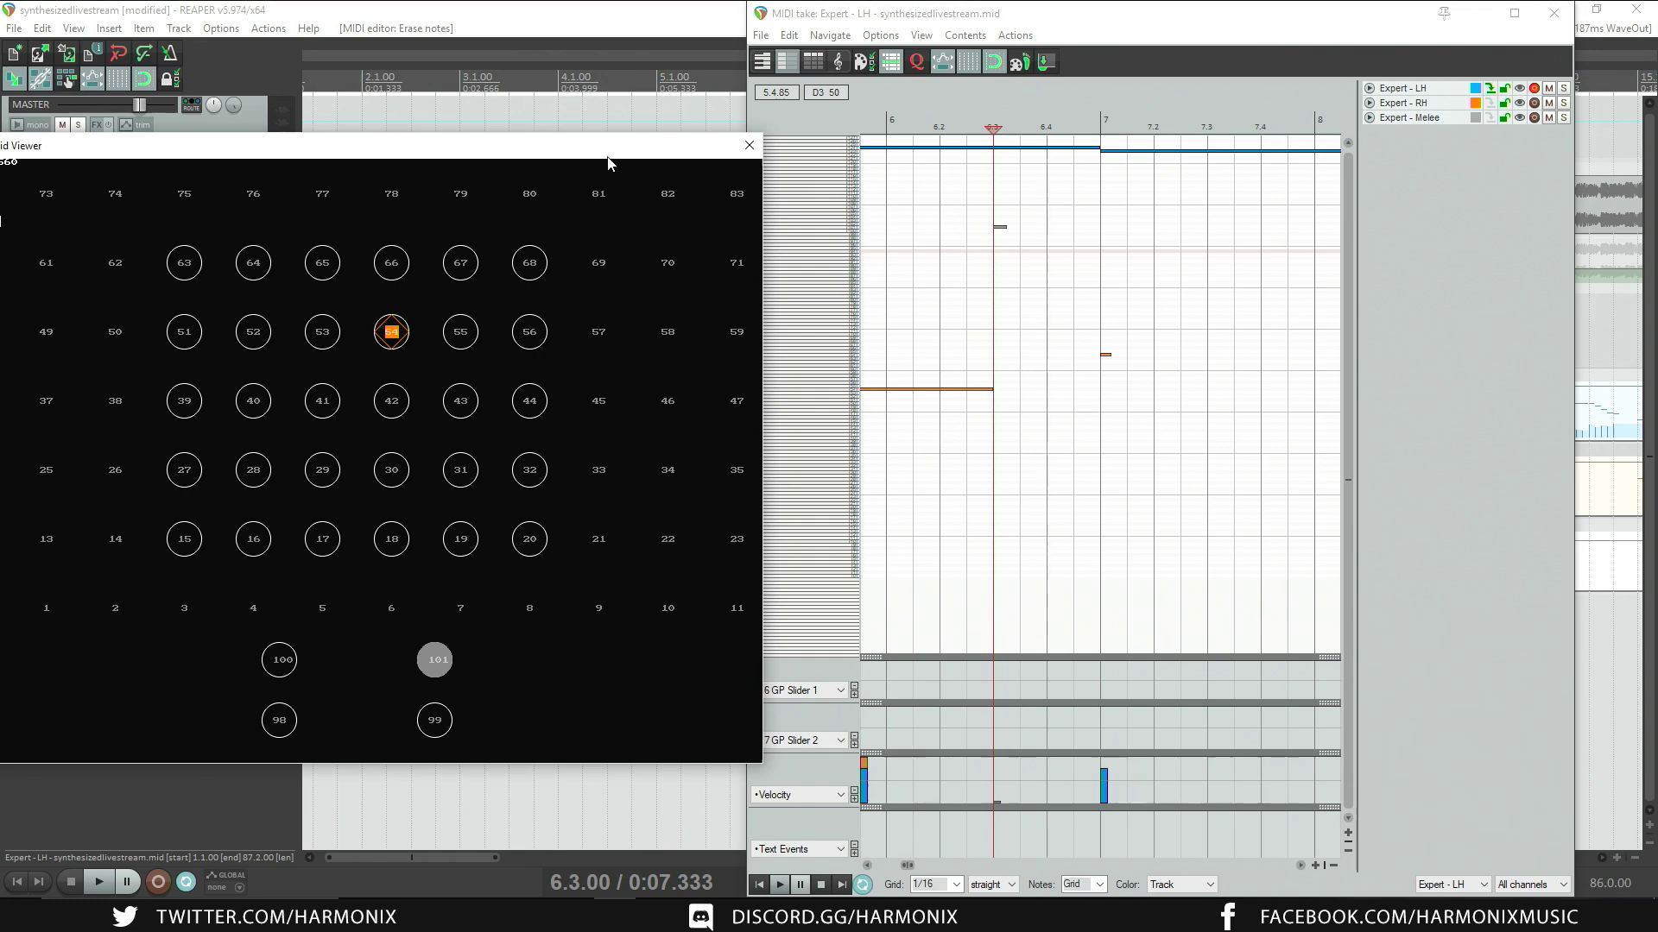
click(1082, 353)
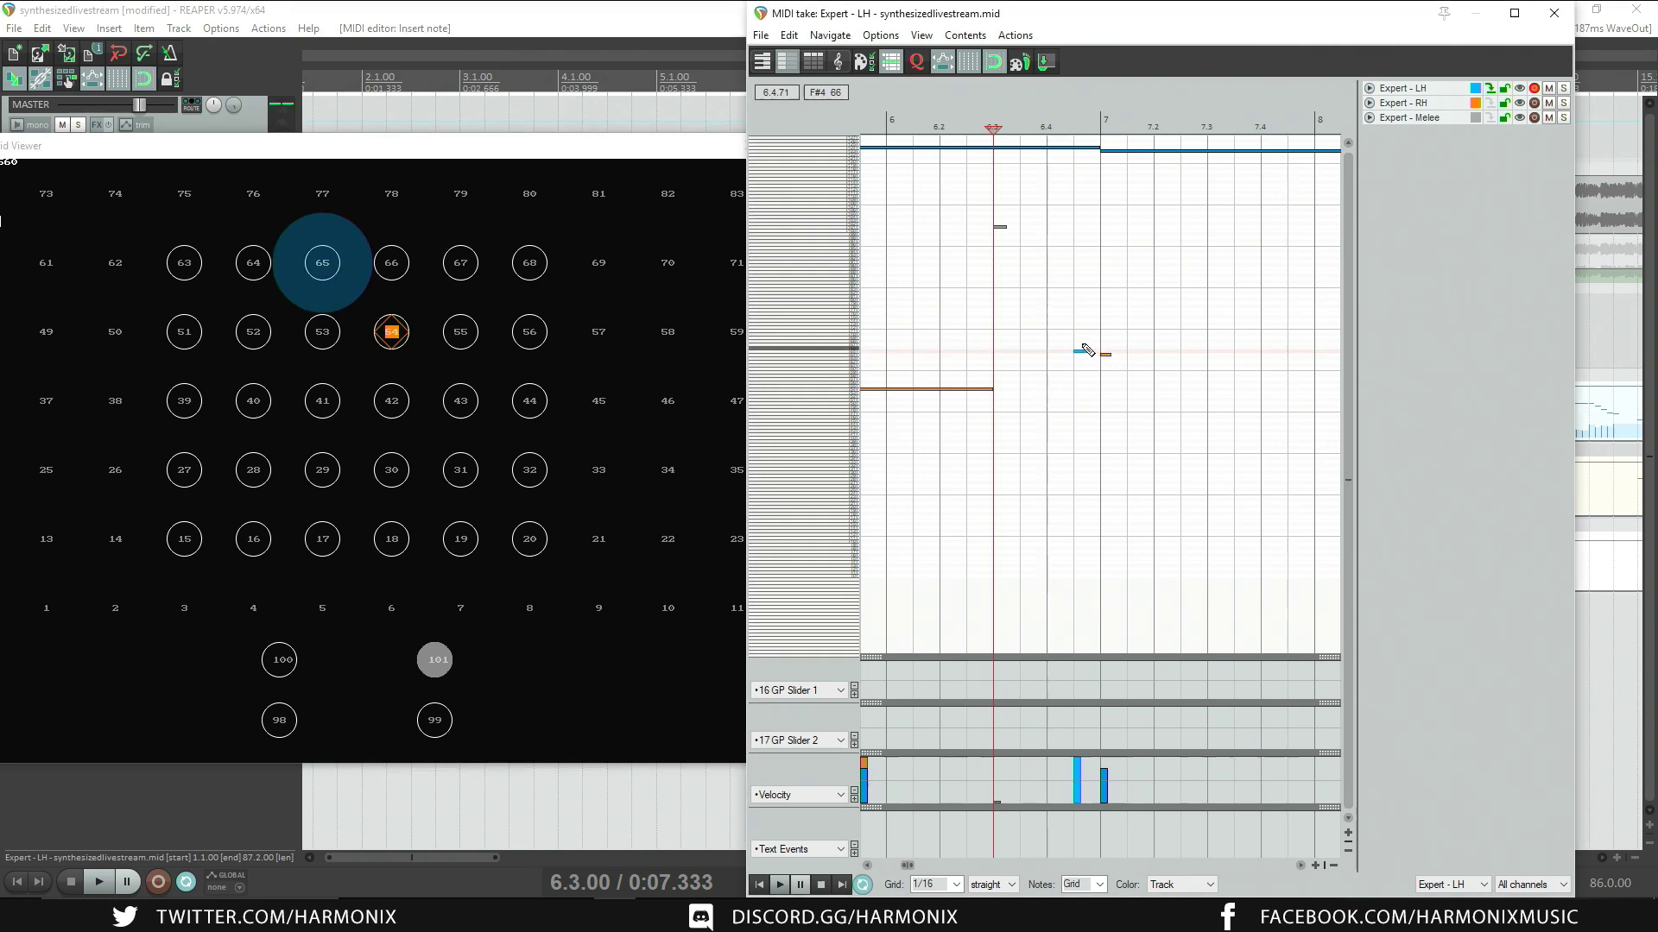
key(ctrl+z)
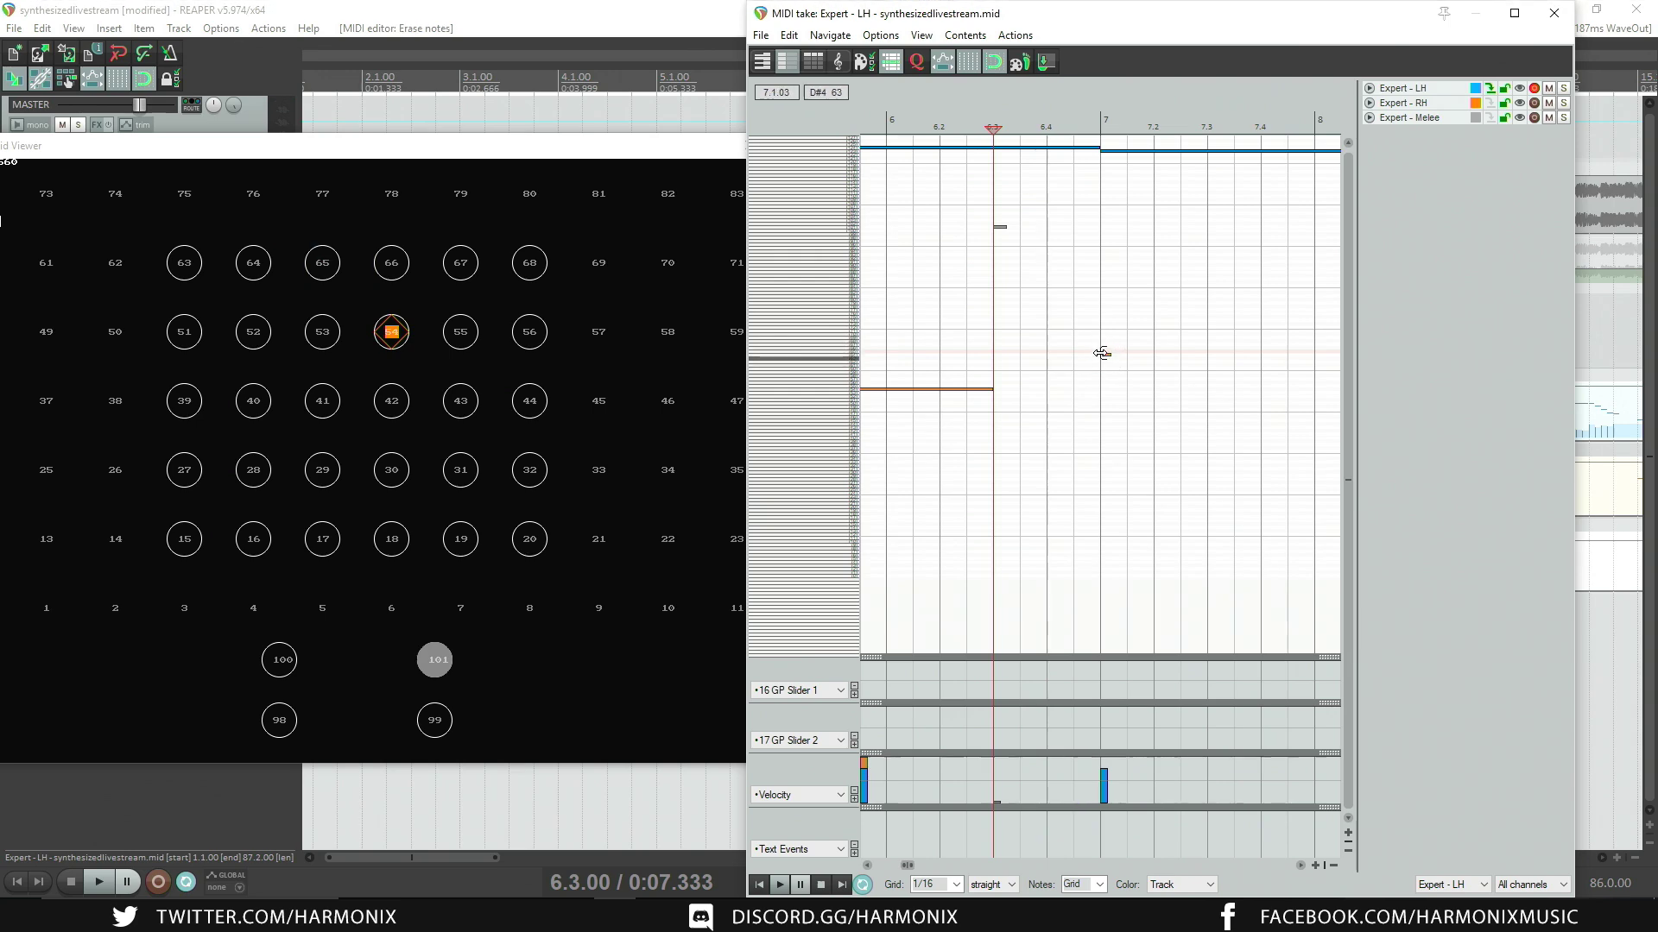
click(1107, 356)
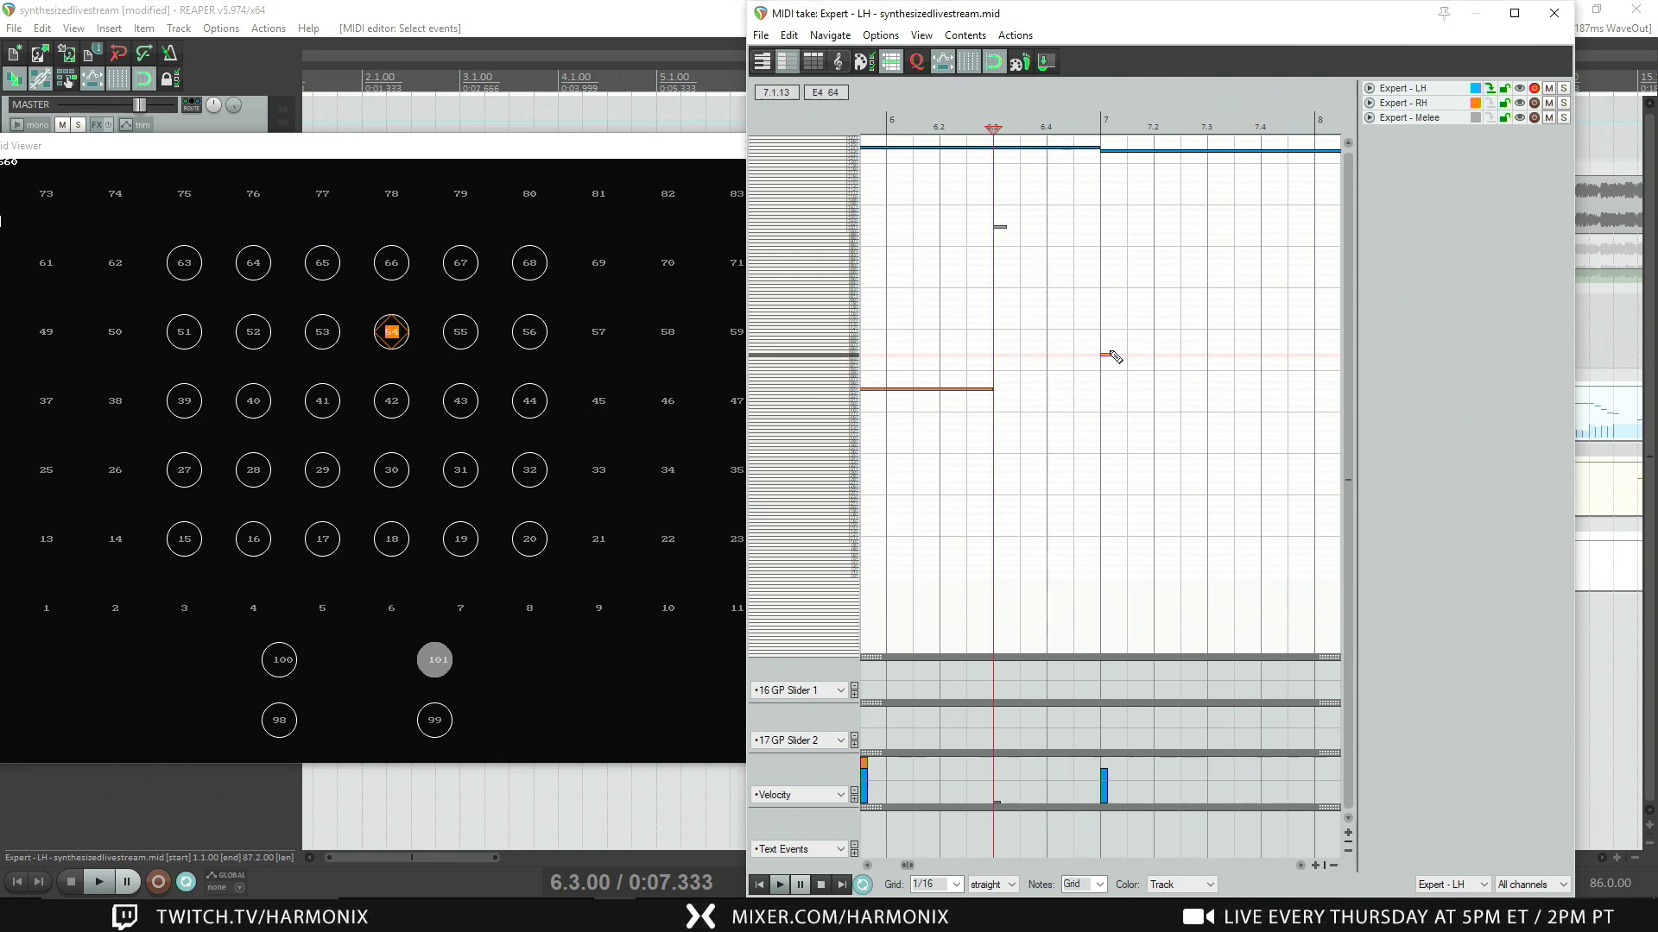
click(1110, 353)
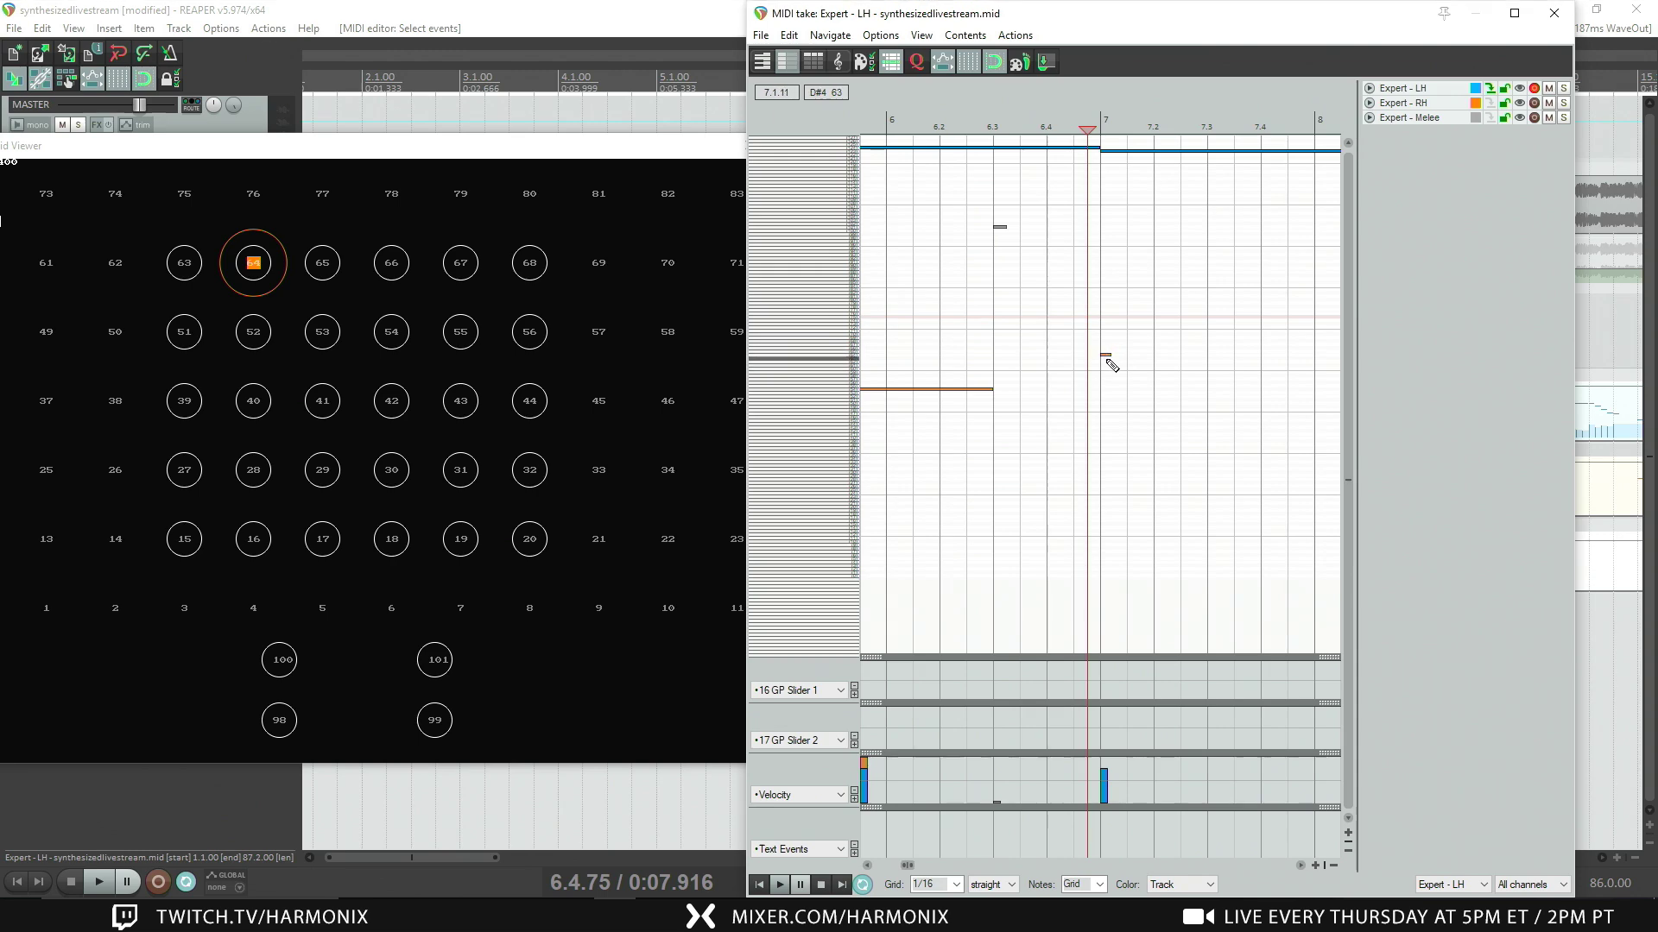
key(Down)
key(Down)
key(Down)
key(Down)
key(Down)
key(Down)
key(Down)
key(Down)
key(Down)
key(Down)
key(Down)
key(Down)
key(Down)
key(Down)
key(Down)
key(Down)
key(Down)
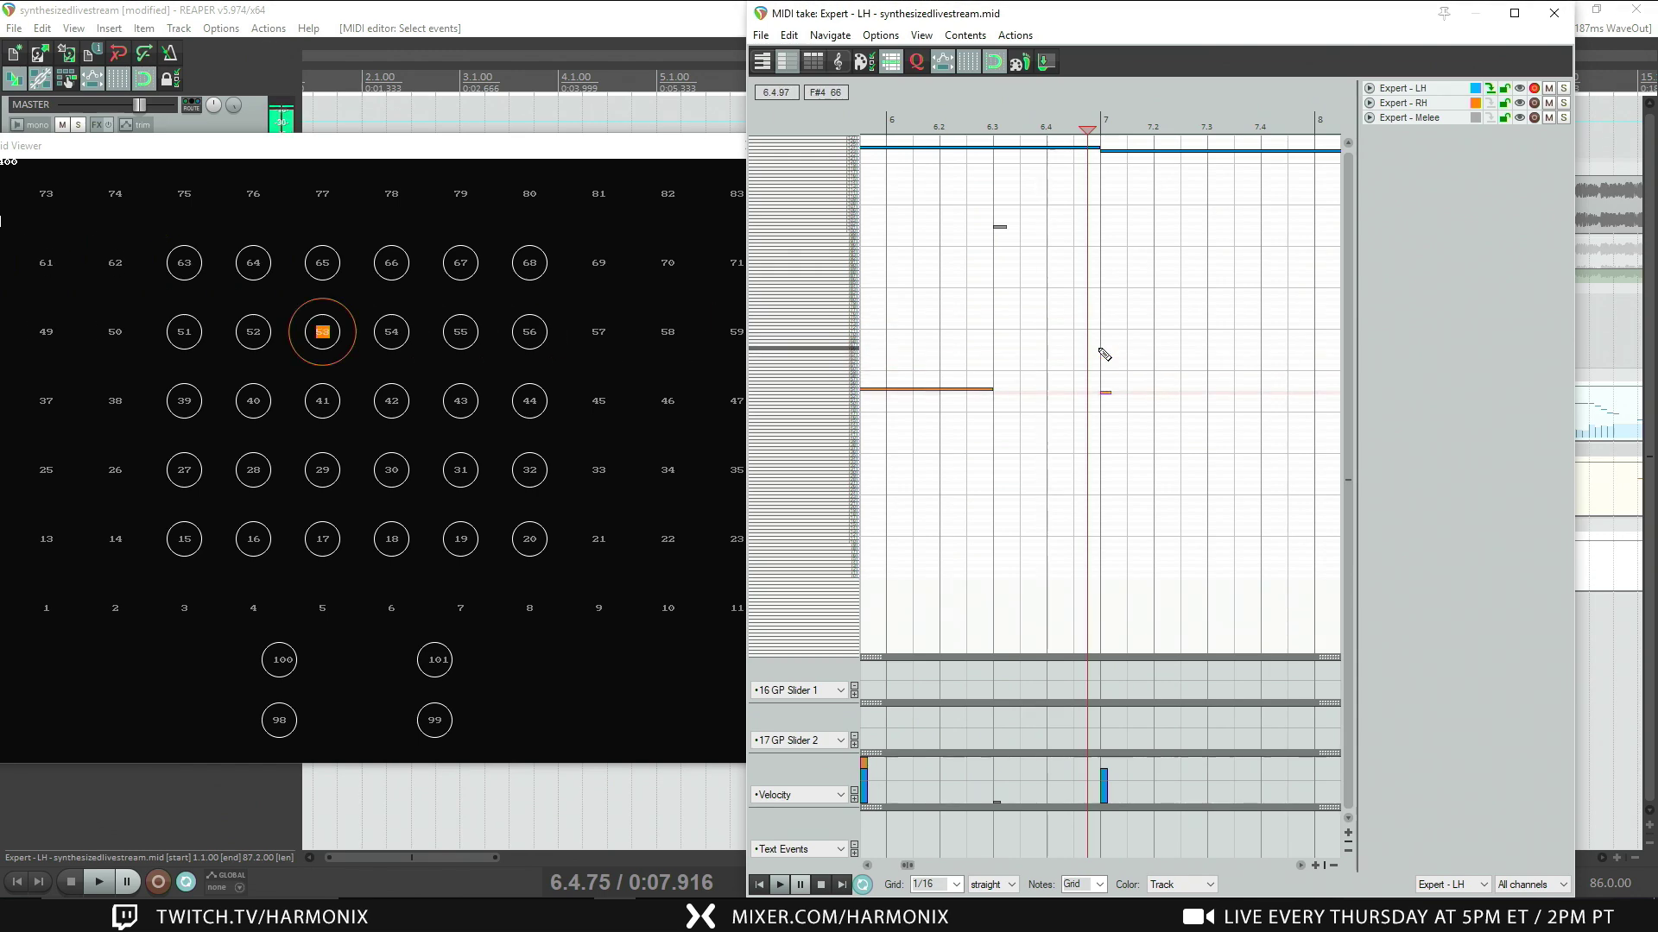
key(Down)
key(Down)
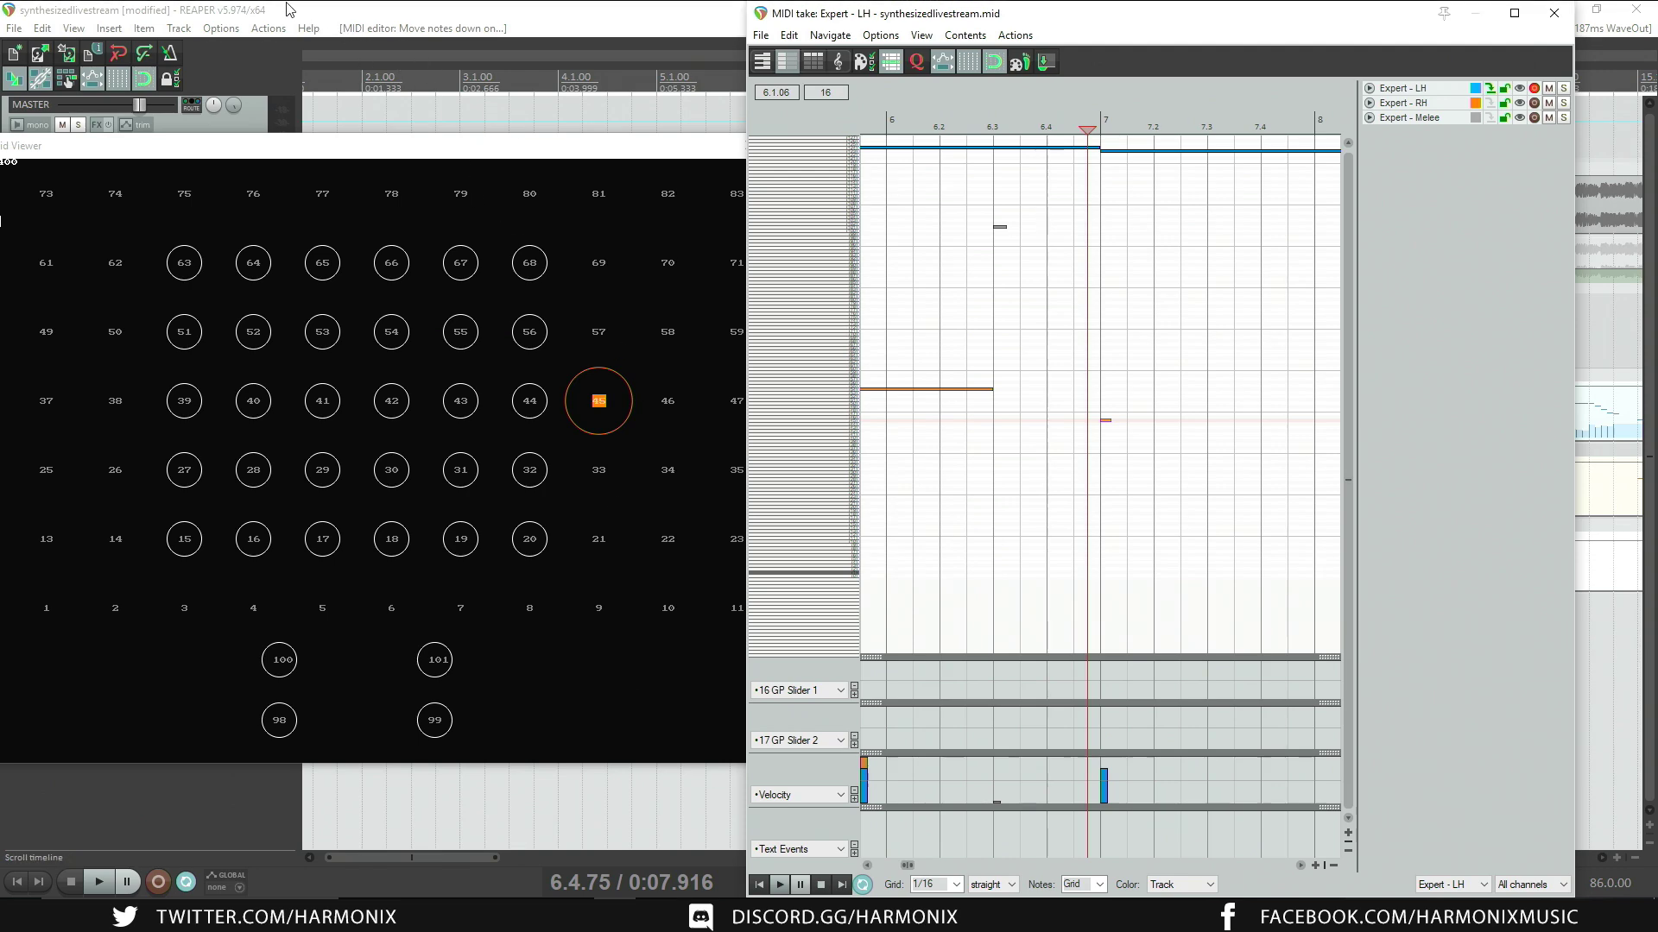
Step: Run the reaper_audica_path_builder.lua script from the action list and place its window over the grid viewer
click(270, 29)
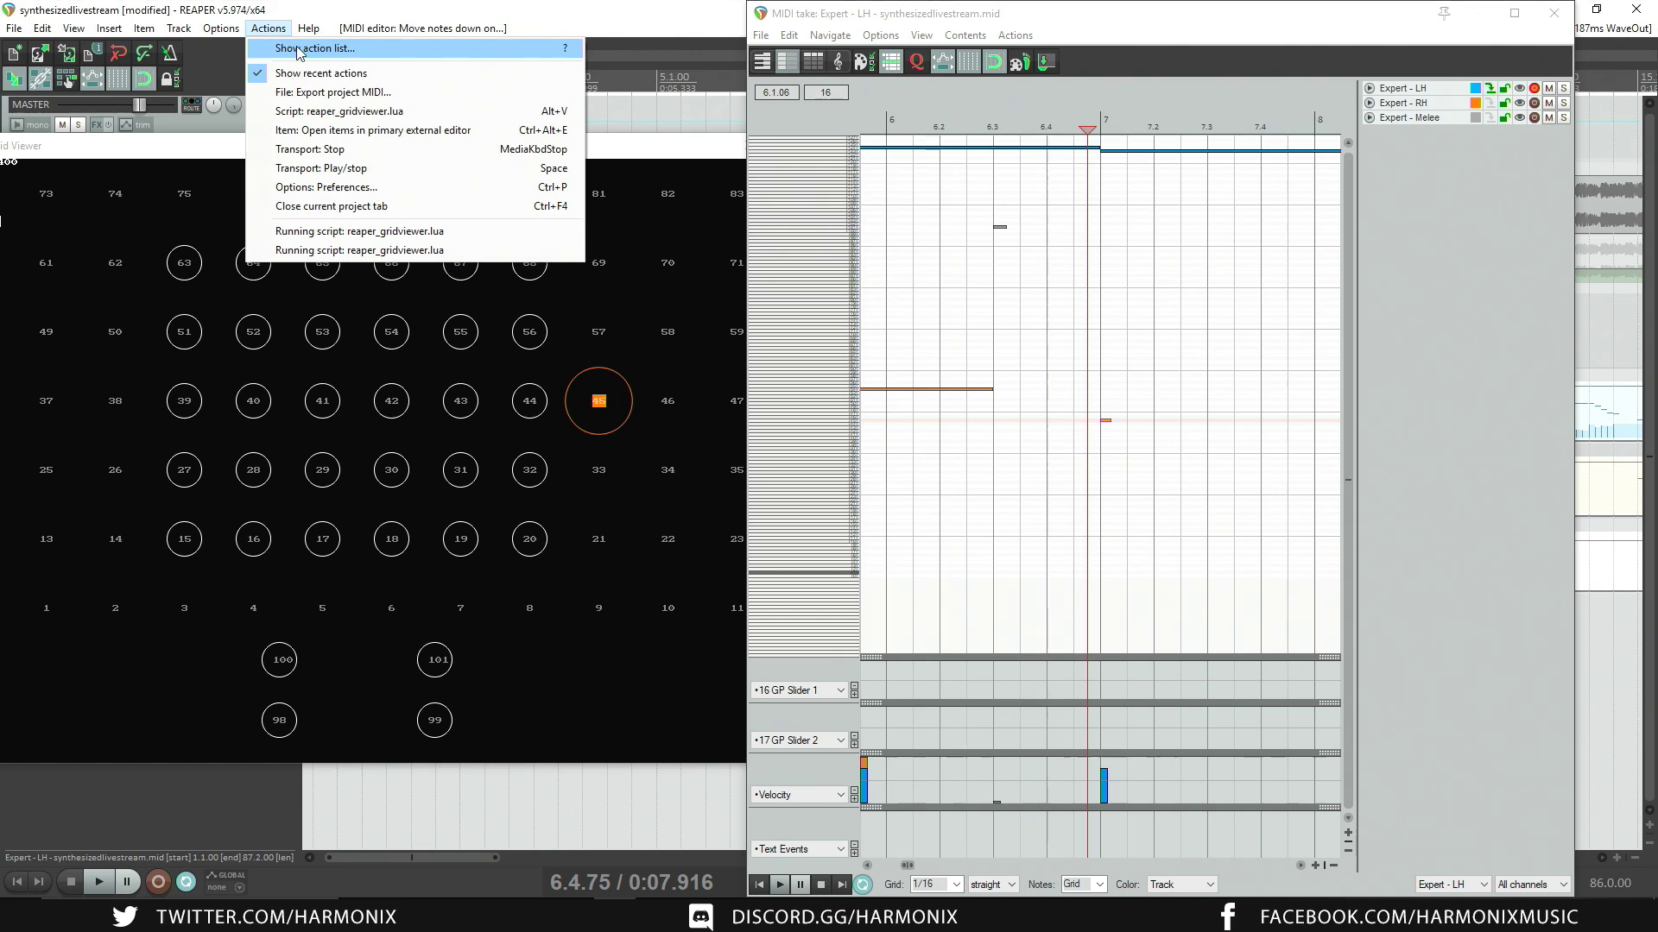
click(300, 49)
scroll(590, 340, down, 4)
scroll(619, 380, up, 4)
click(604, 311)
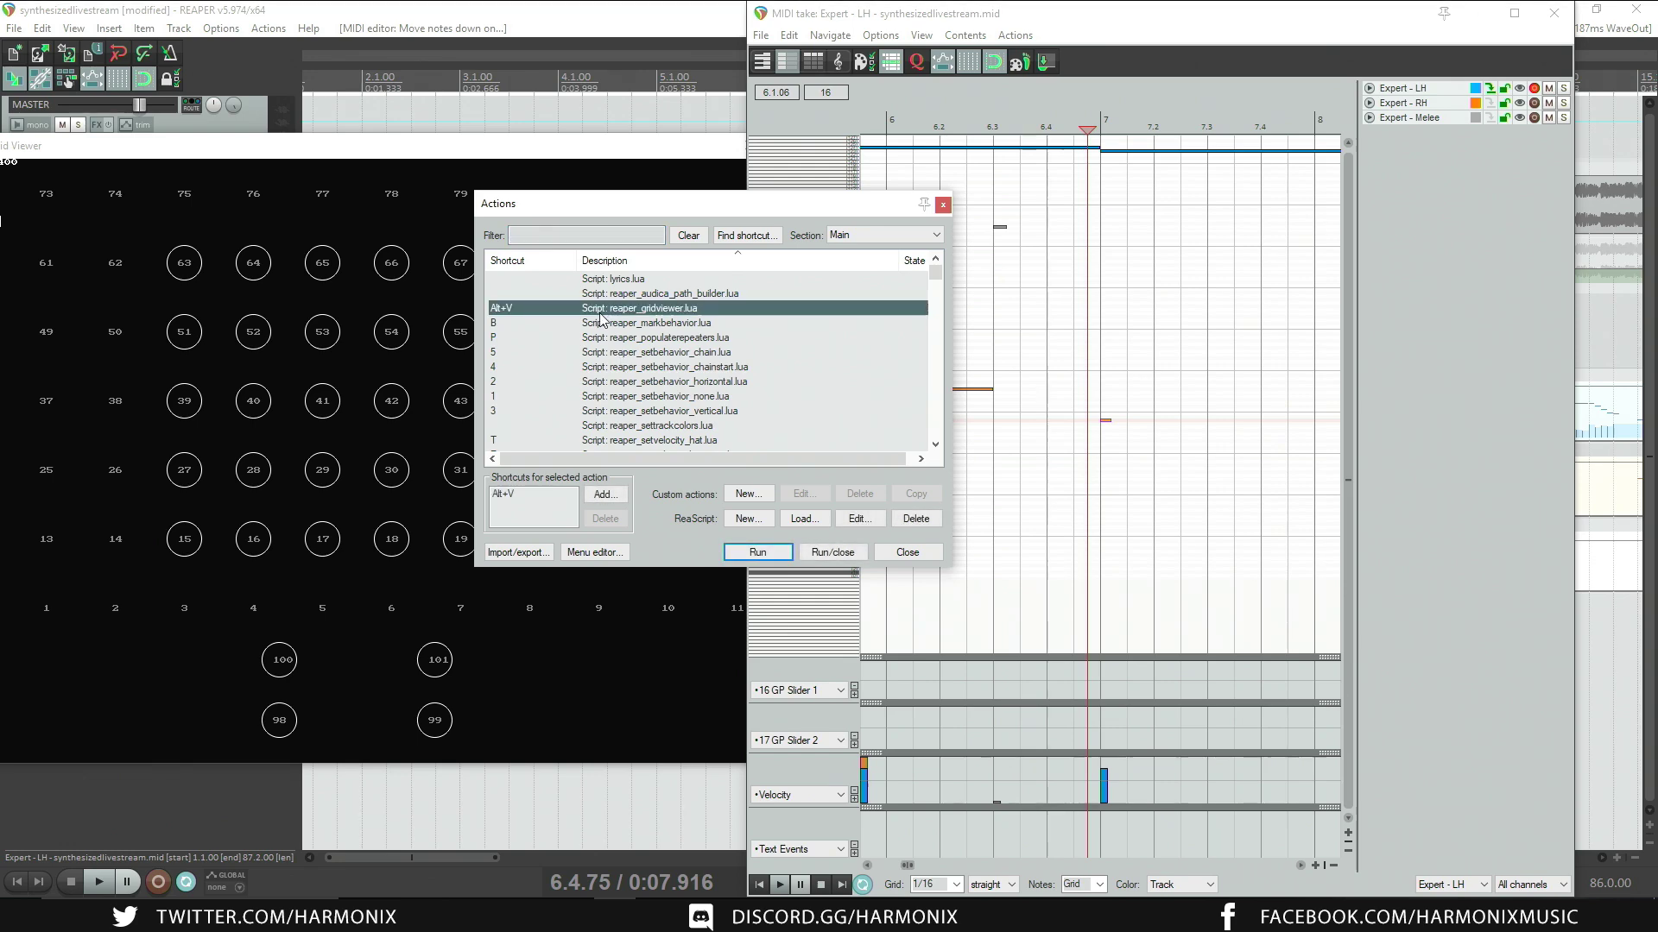
scroll(602, 338, down, 1)
scroll(617, 399, up, 1)
double_click(626, 306)
drag(719, 209, 563, 157)
Step: Set the path builder to 10 steps at an interval of 16
drag(317, 204, 327, 202)
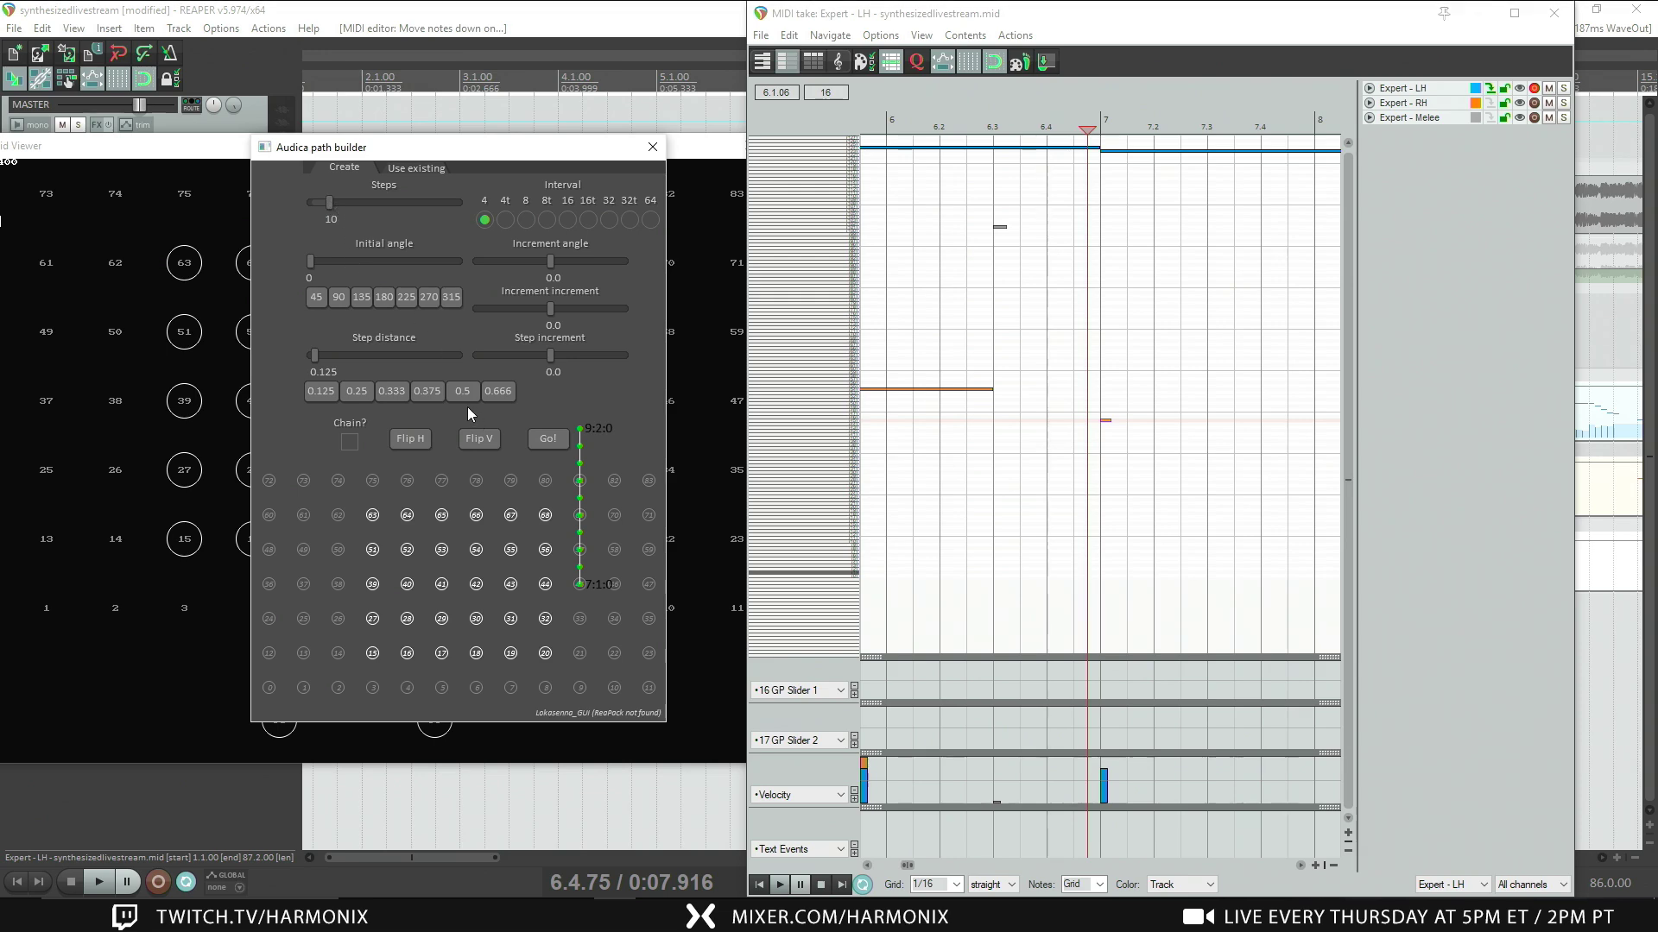
click(563, 220)
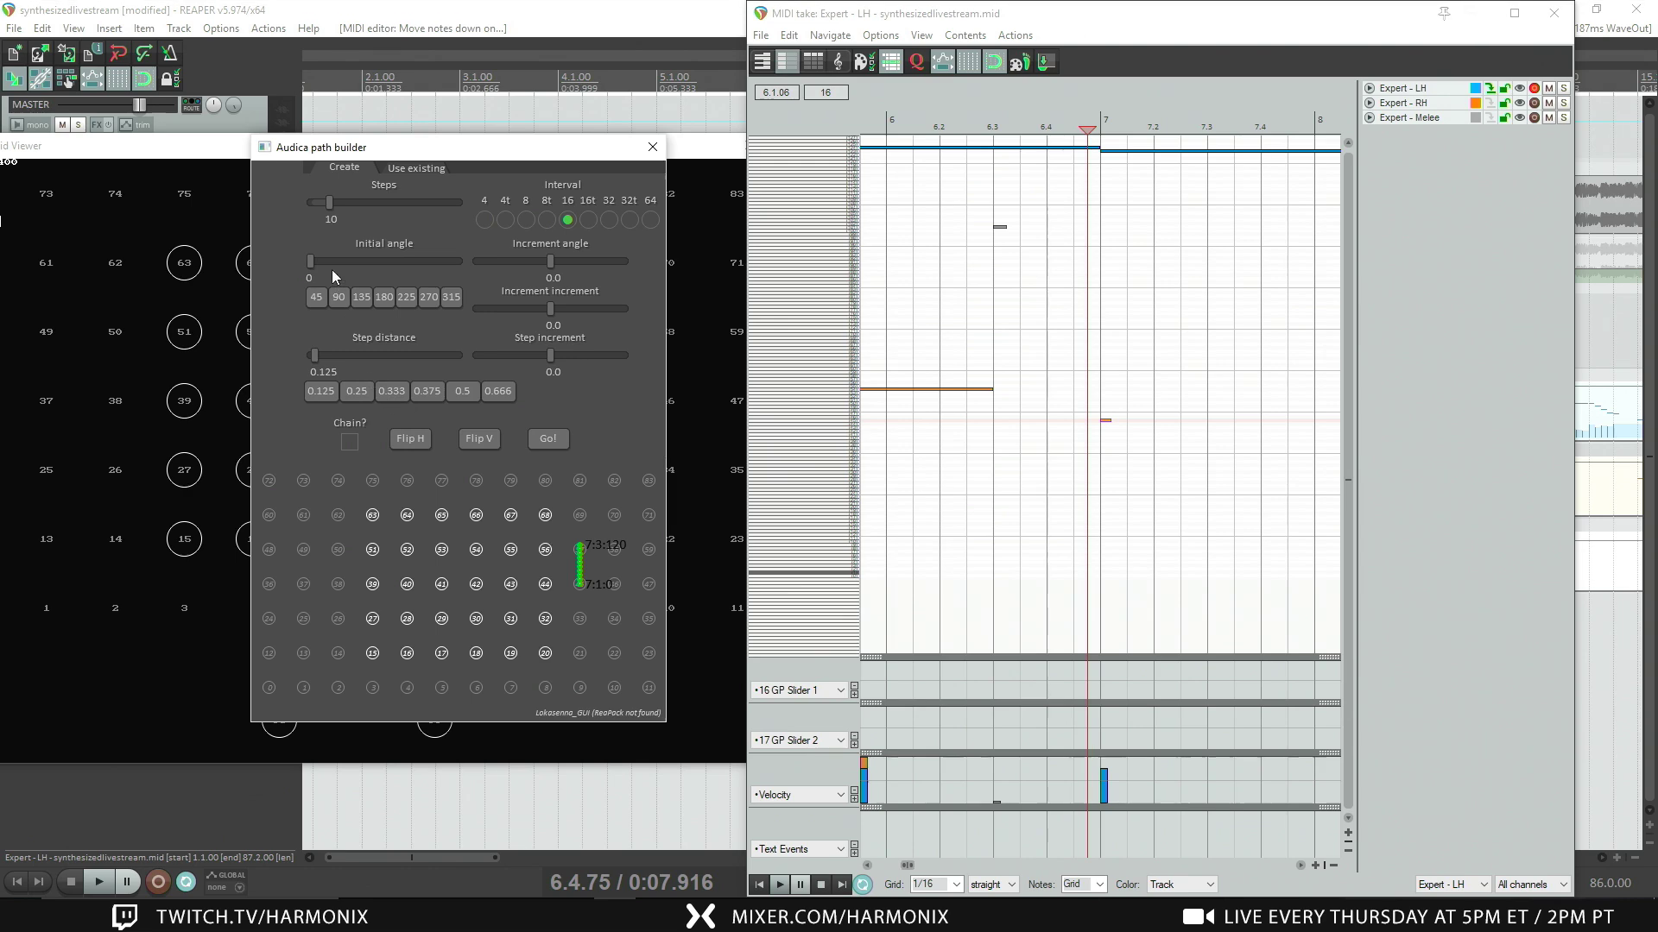
drag(1146, 358, 944, 320)
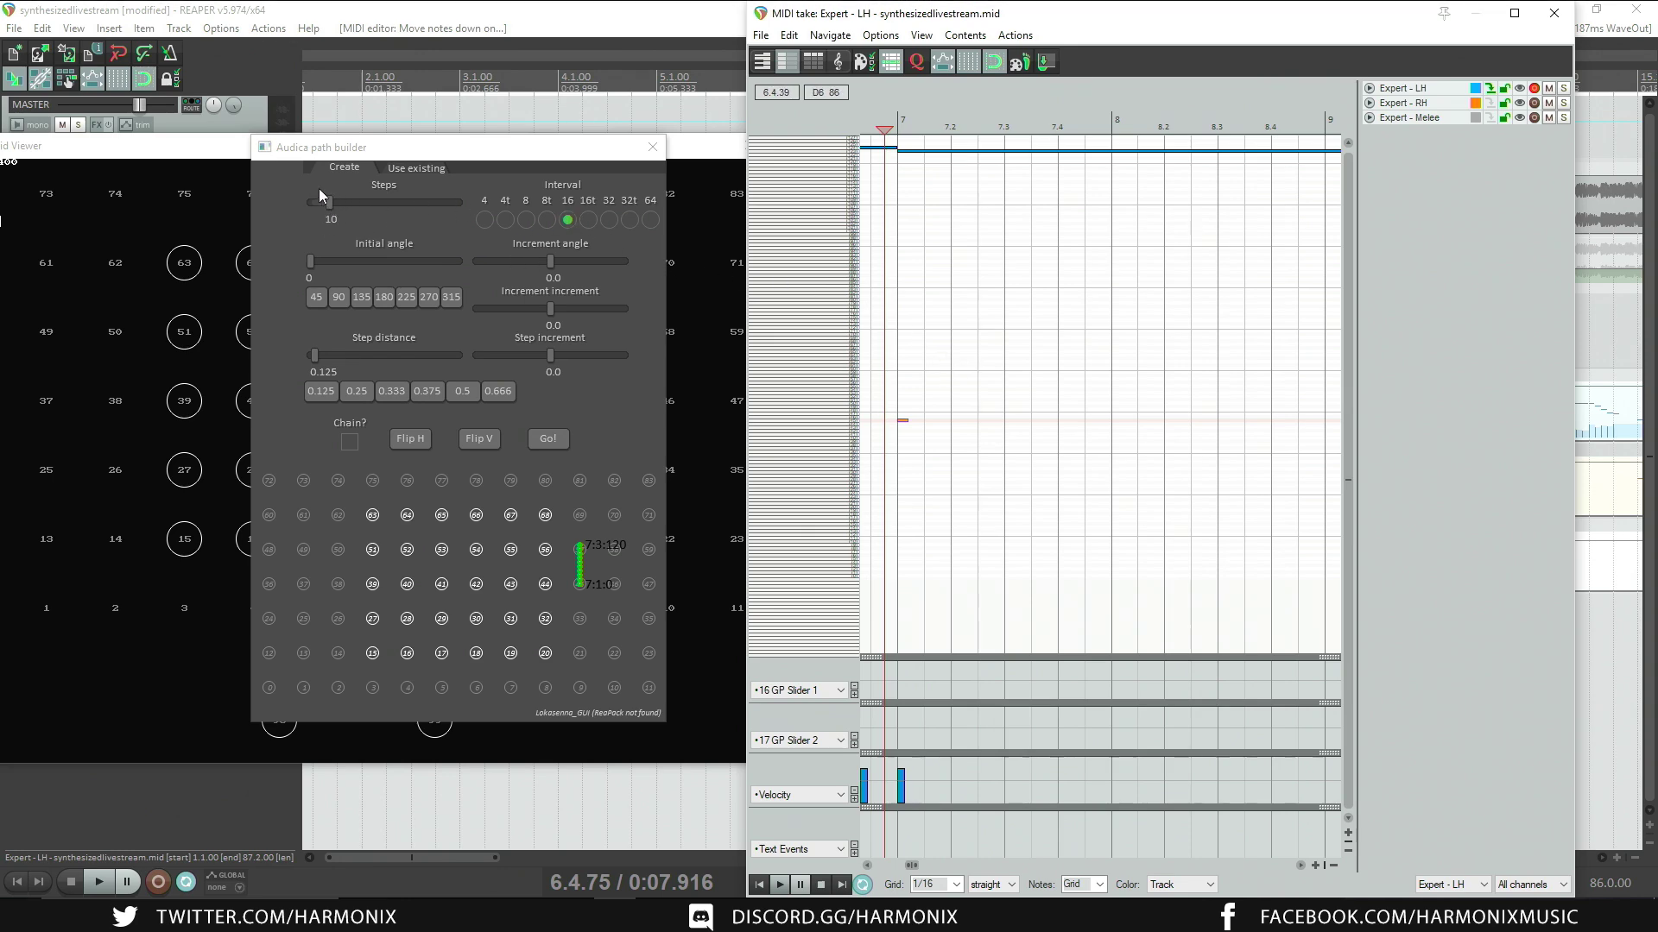
Step: Set the path to 6 steps and its interval to 8t, trying 3 steps and the 4 and 4t intervals on the way
drag(326, 202, 311, 203)
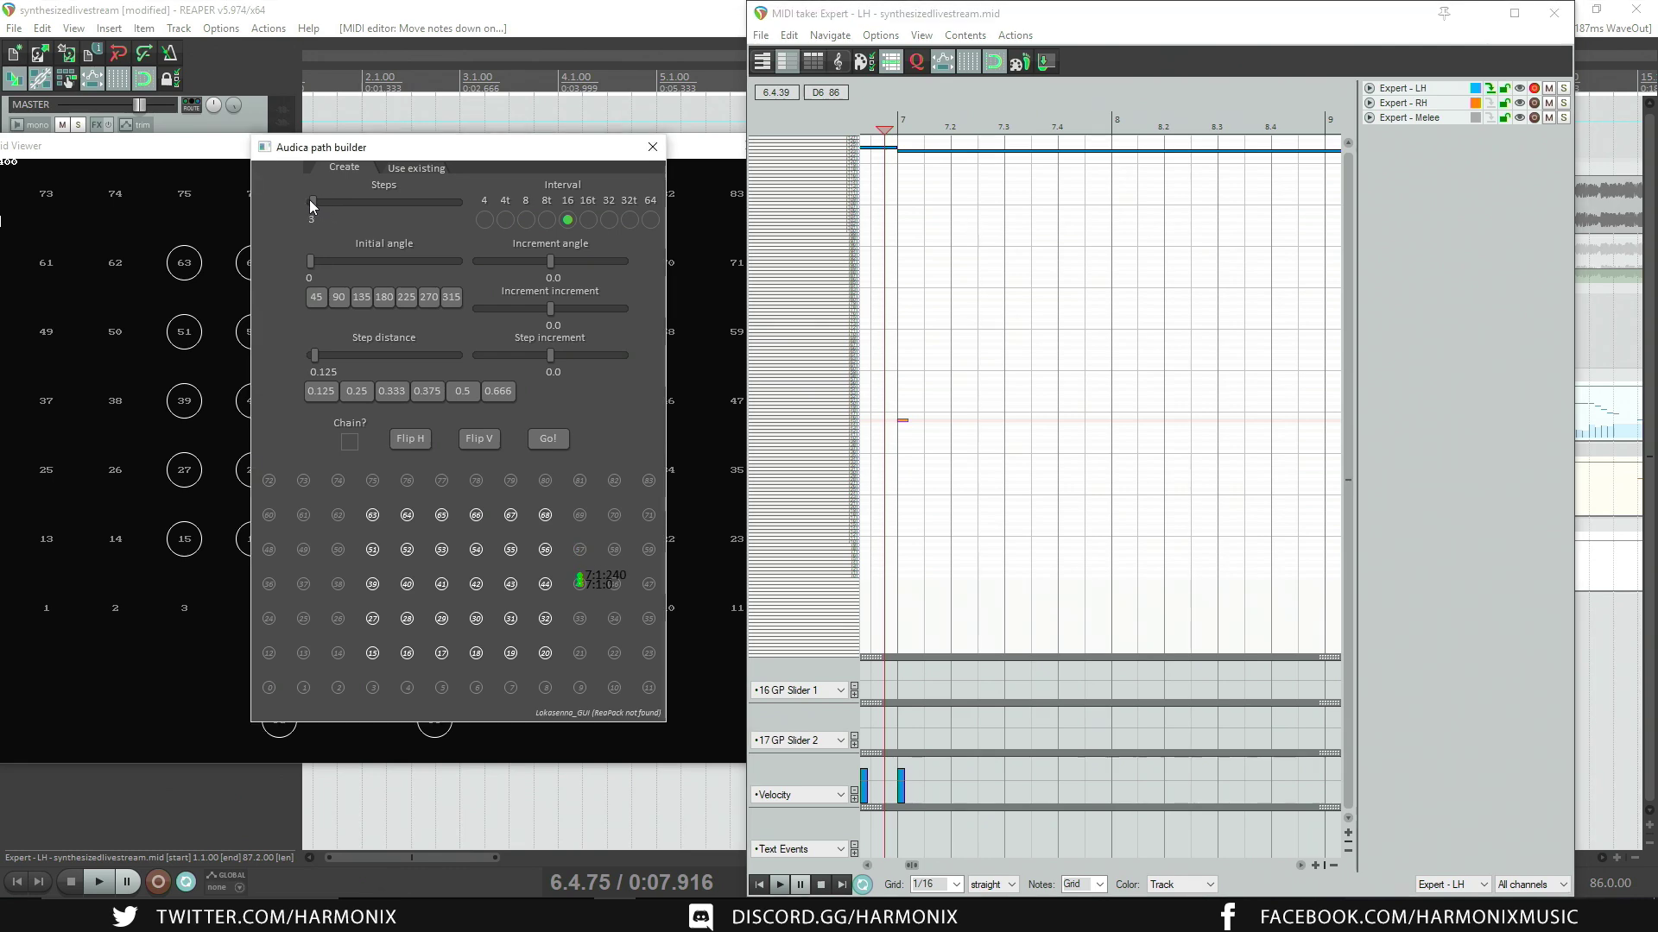
click(485, 220)
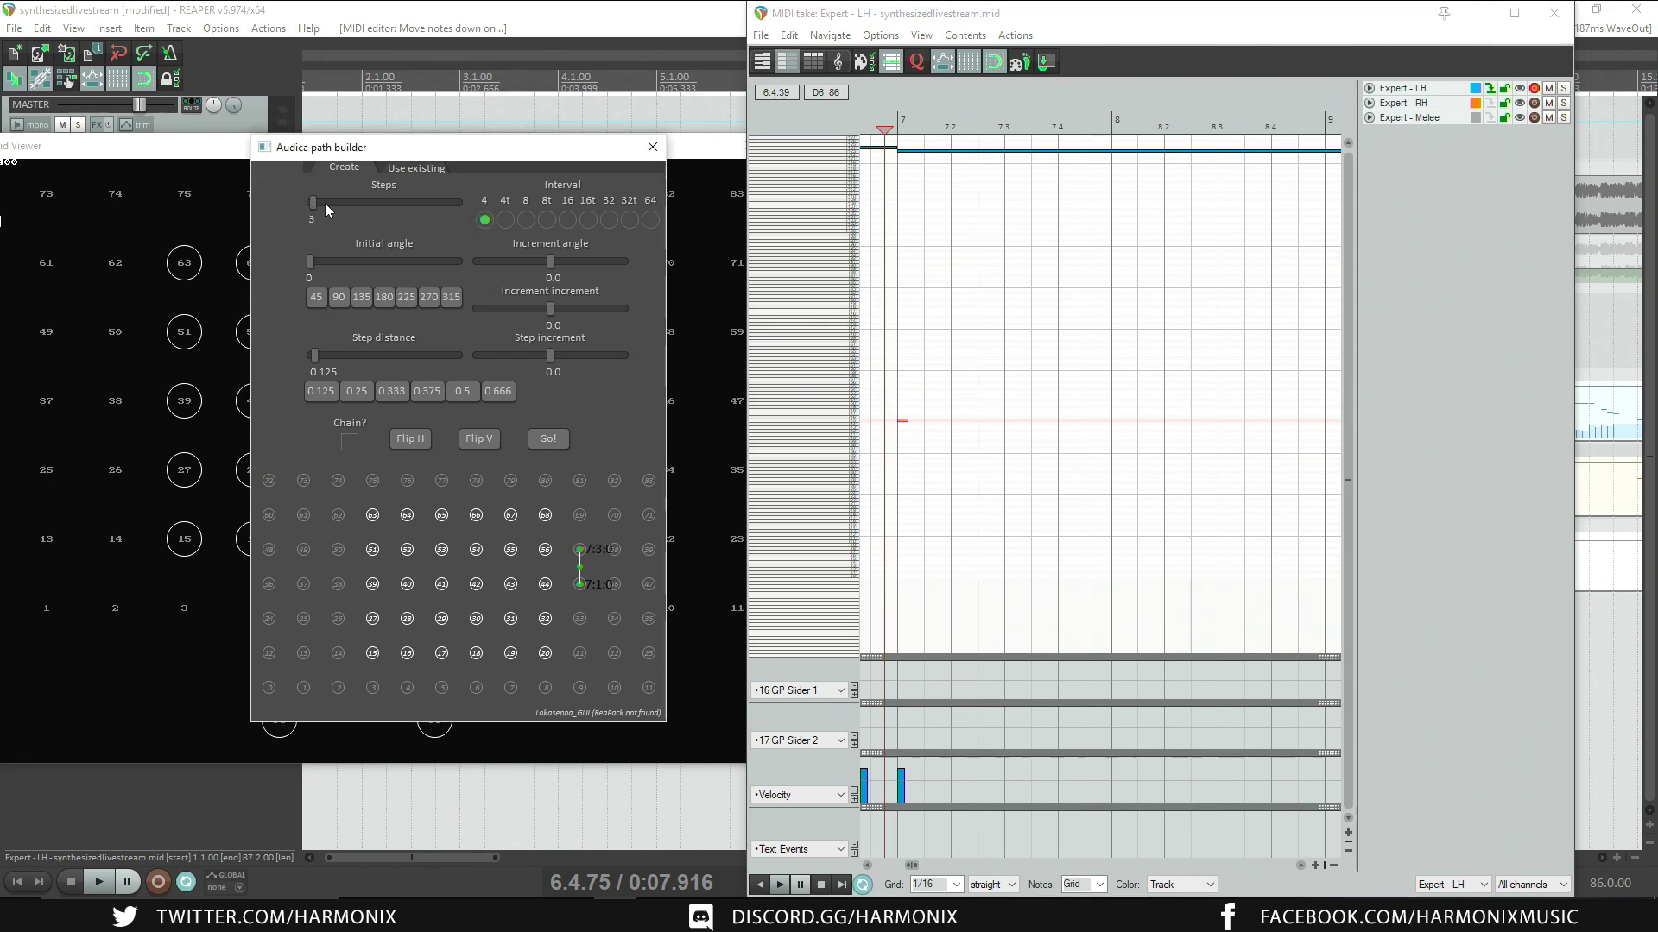
mouse_move(311, 206)
mouse_down()
mouse_move(328, 216)
mouse_move(318, 205)
mouse_up()
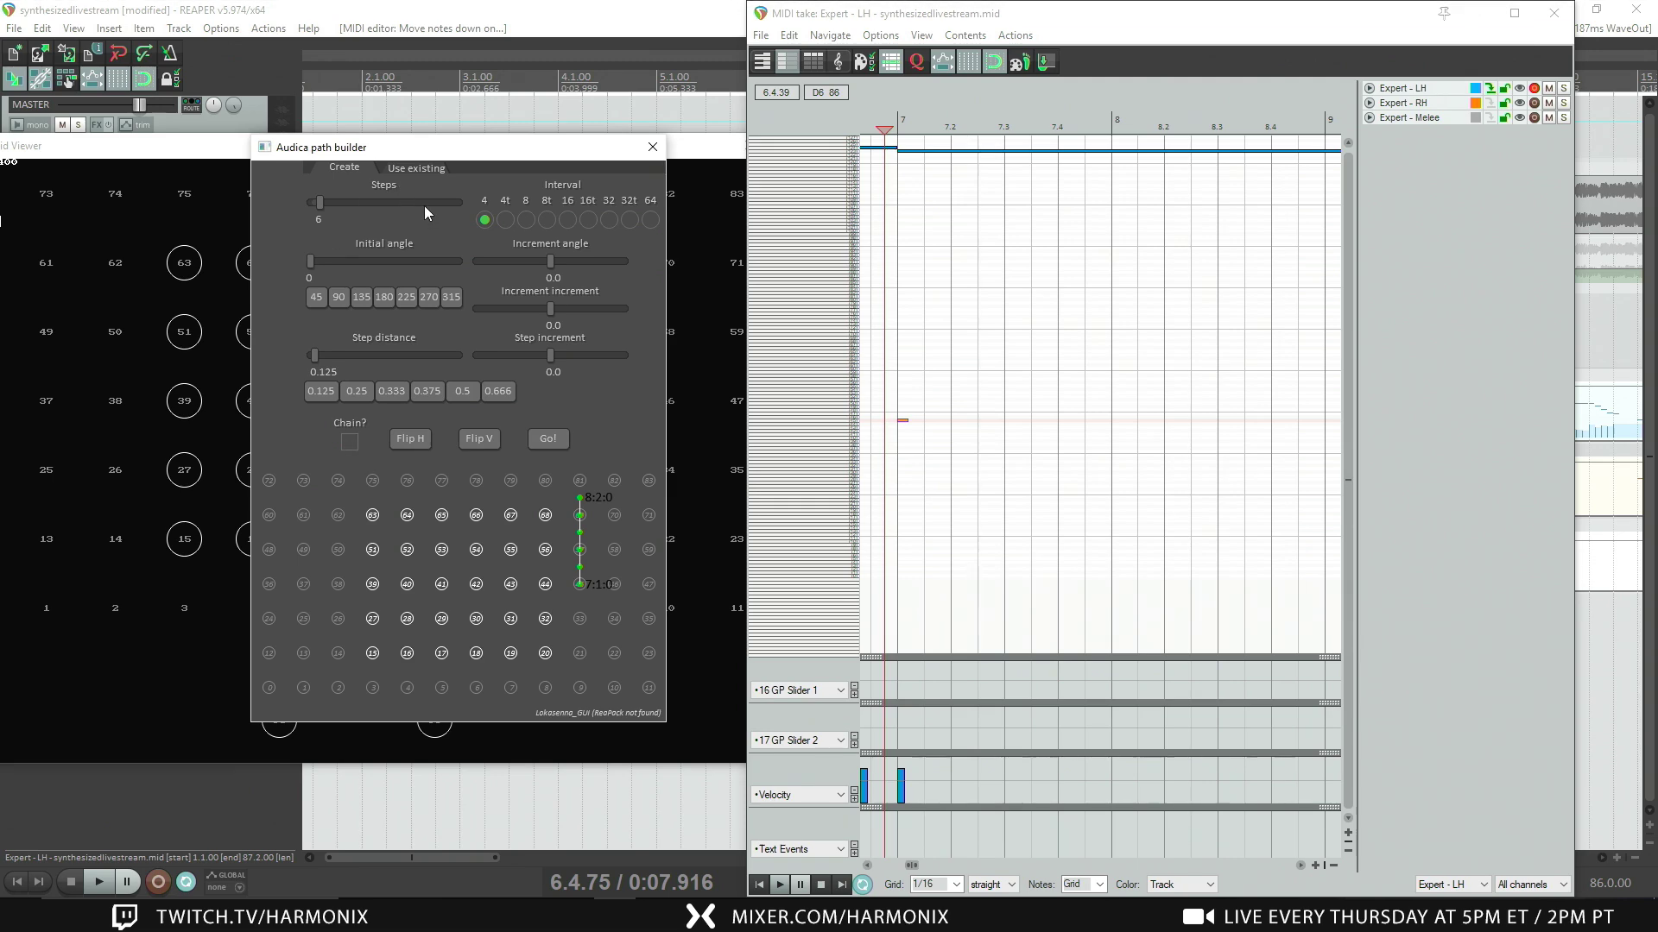
click(525, 220)
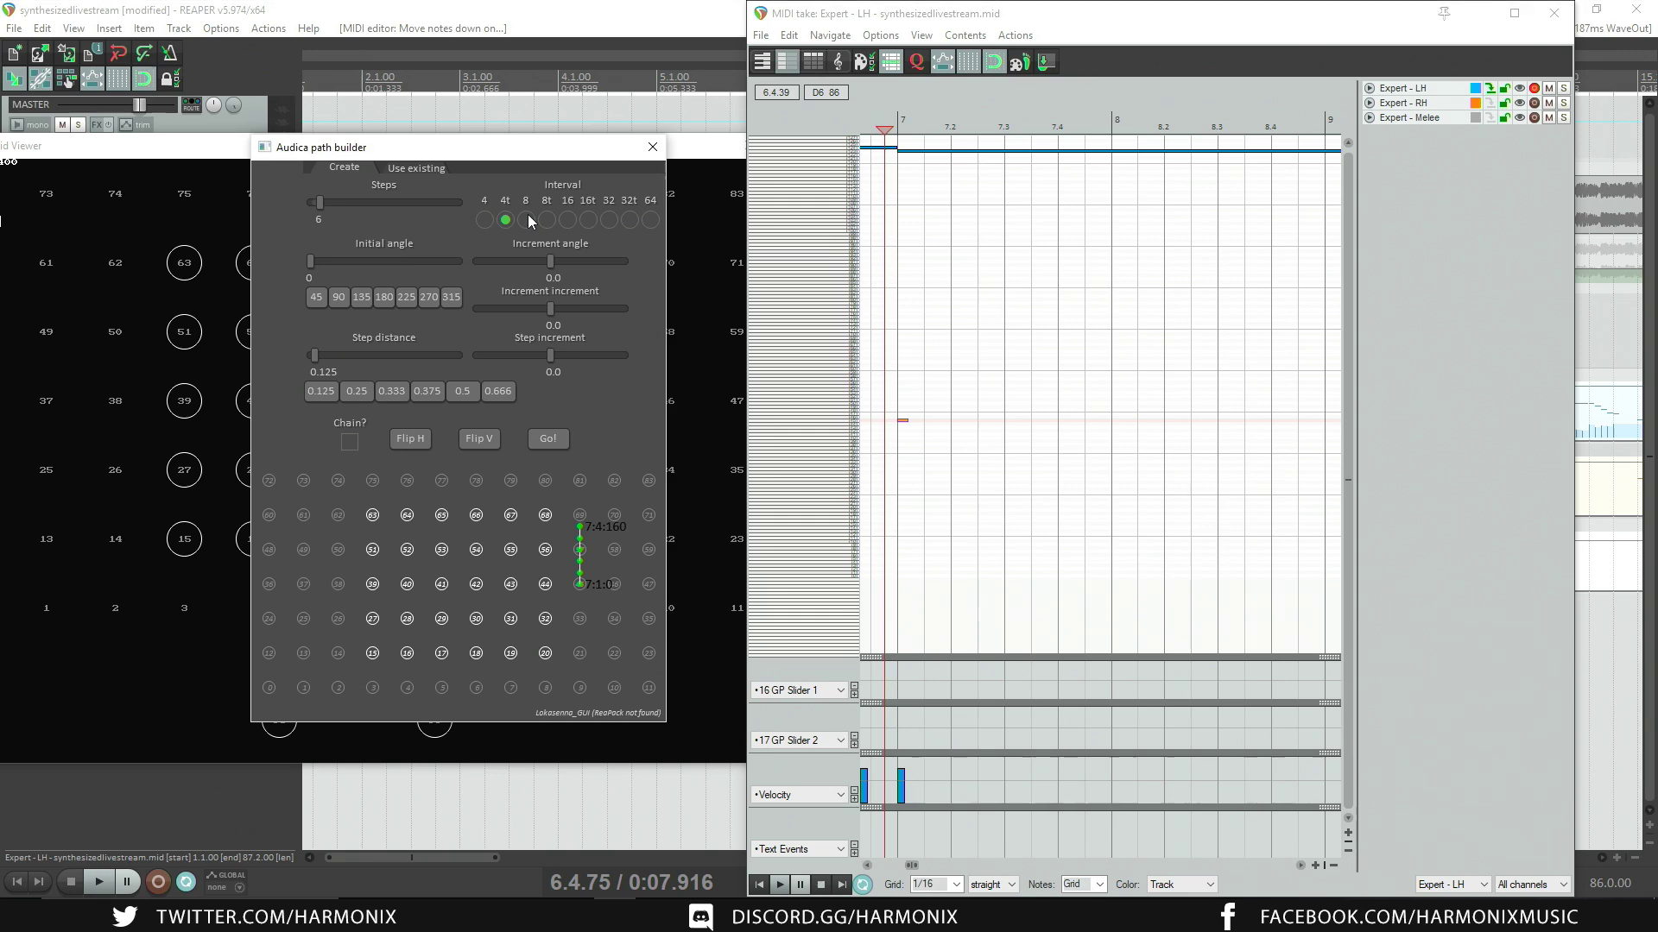
click(526, 221)
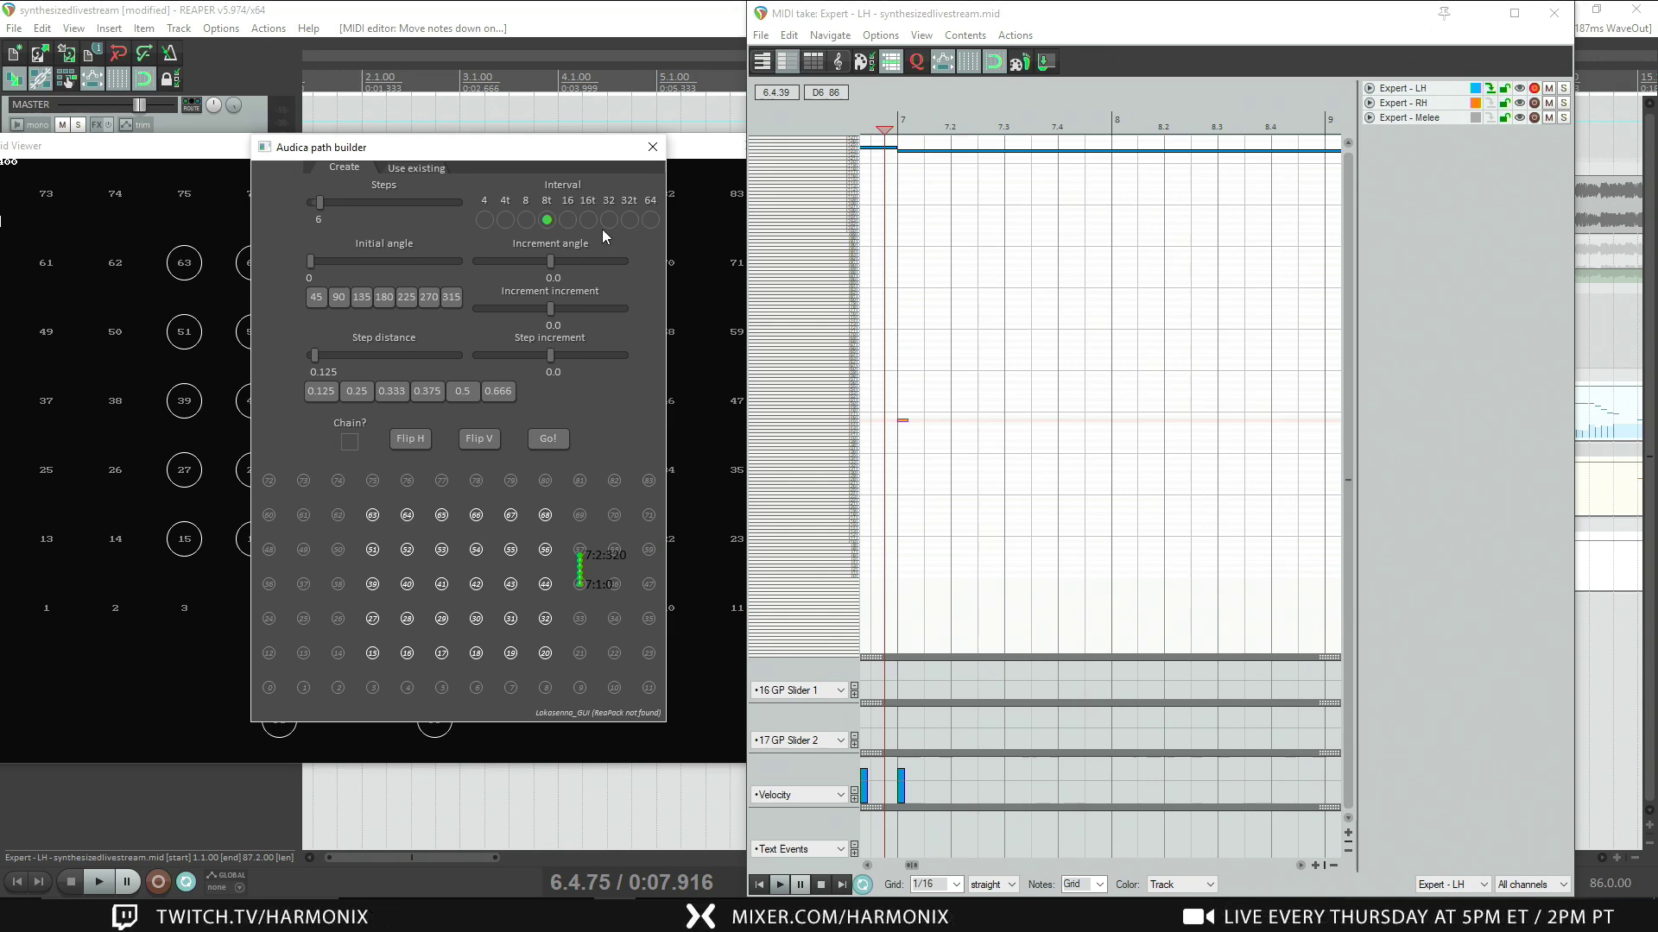
Step: Set the path to 64 steps at an interval of 64 with a step distance of 0.911
click(892, 404)
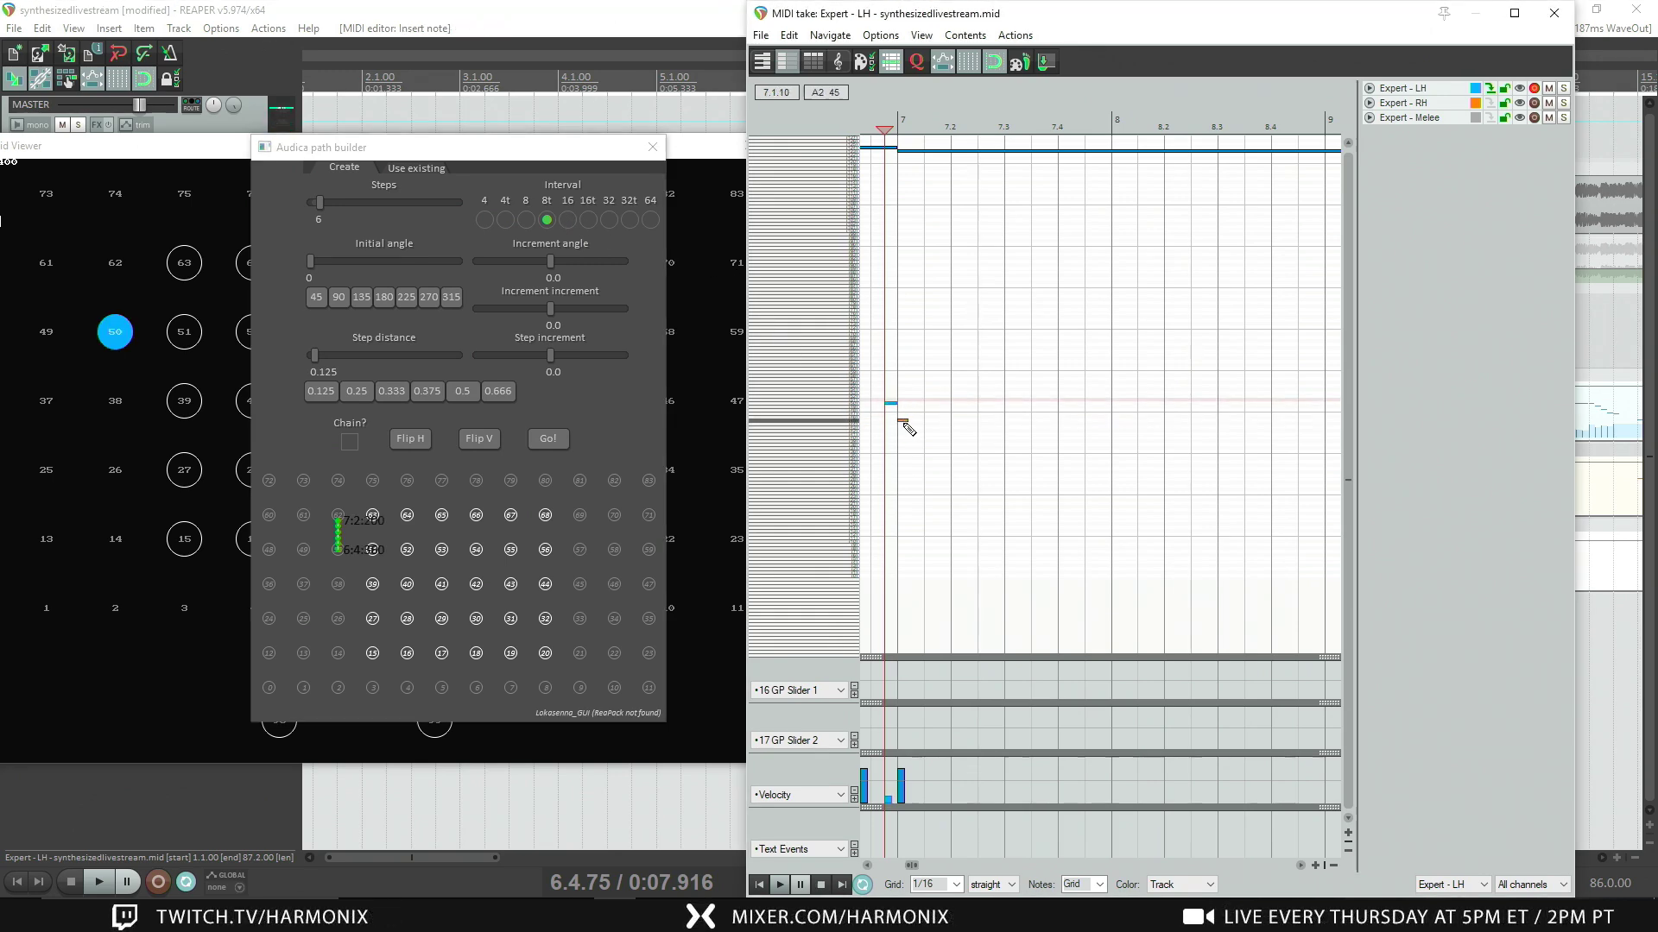
key(ctrl+z)
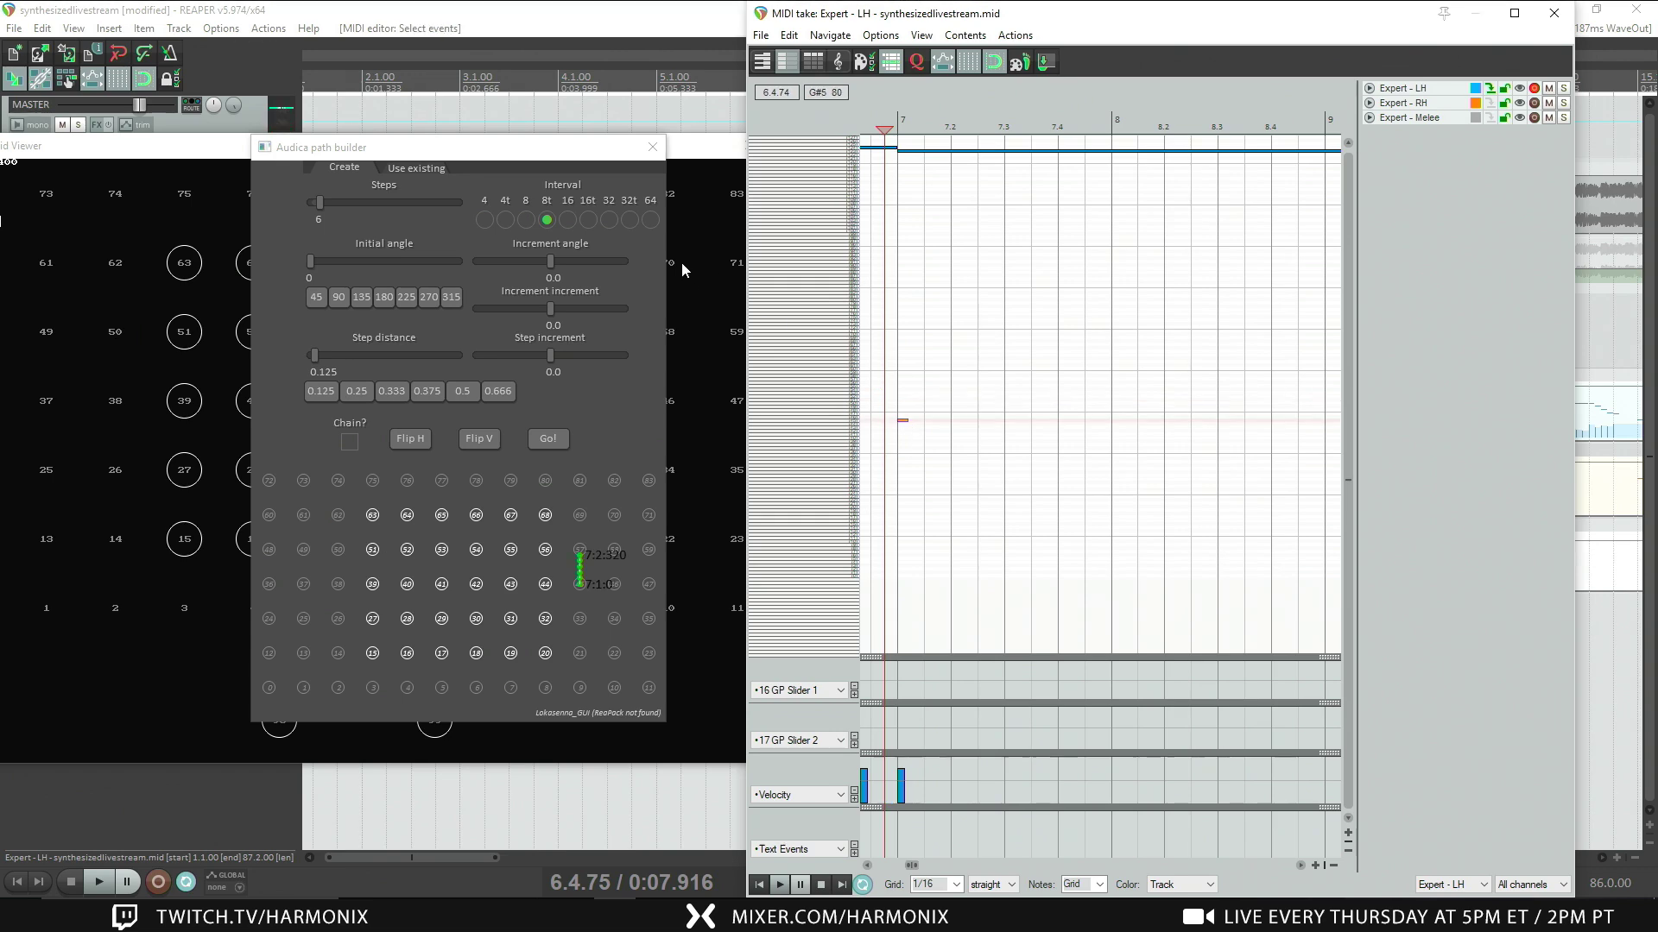
click(650, 221)
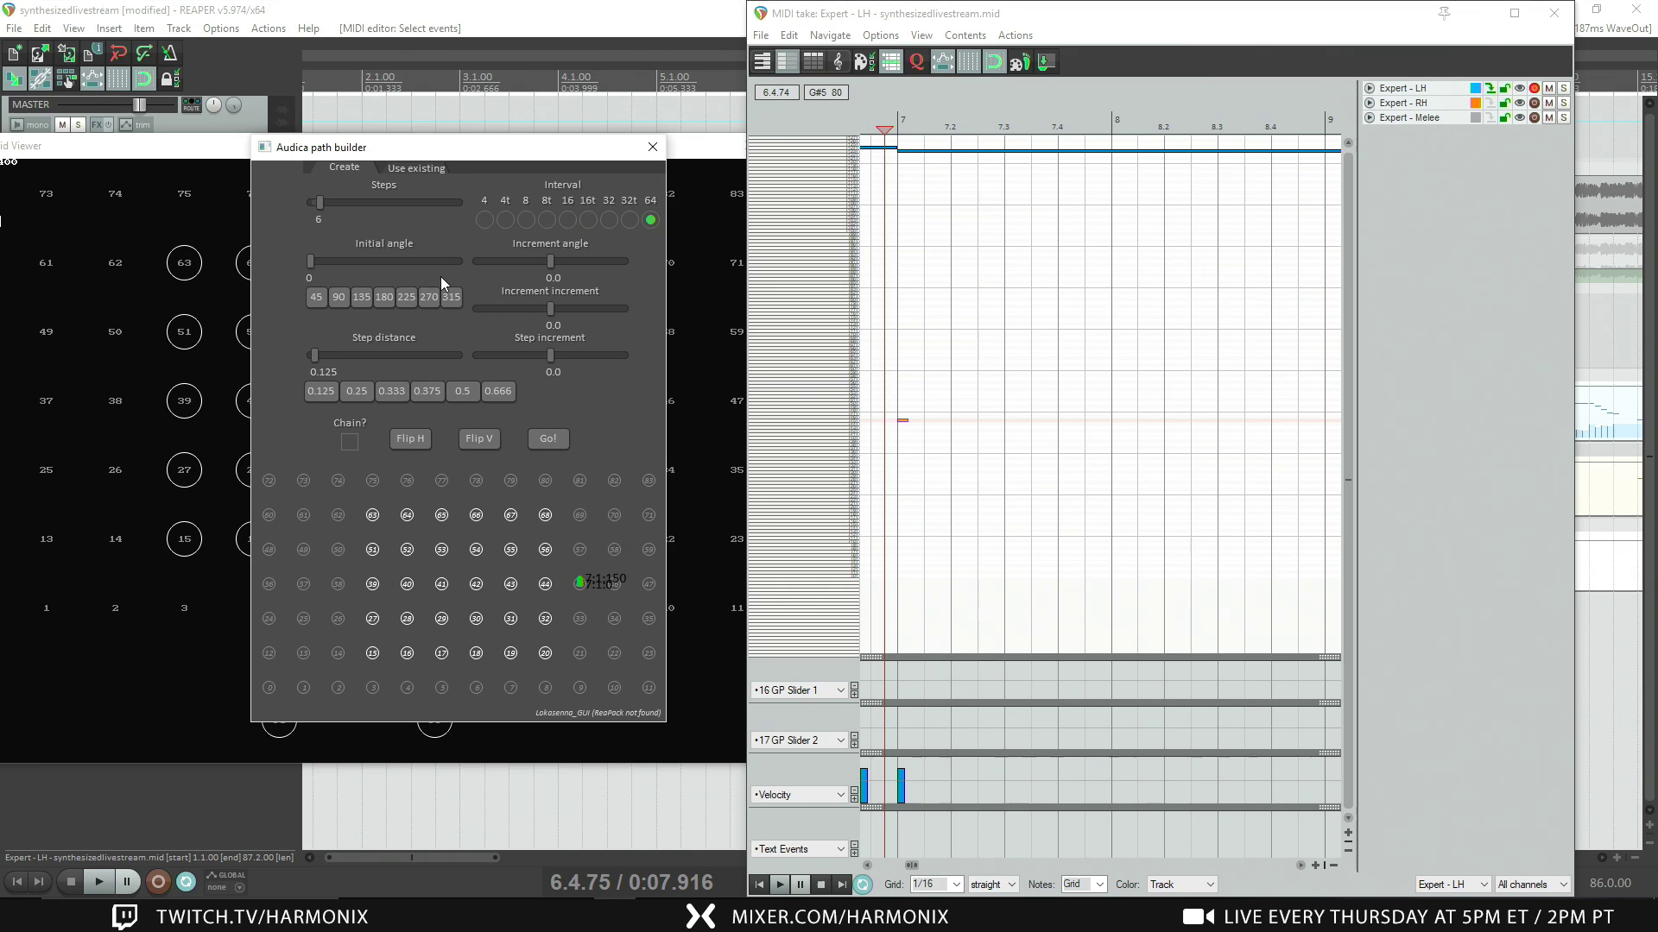
drag(319, 203, 510, 241)
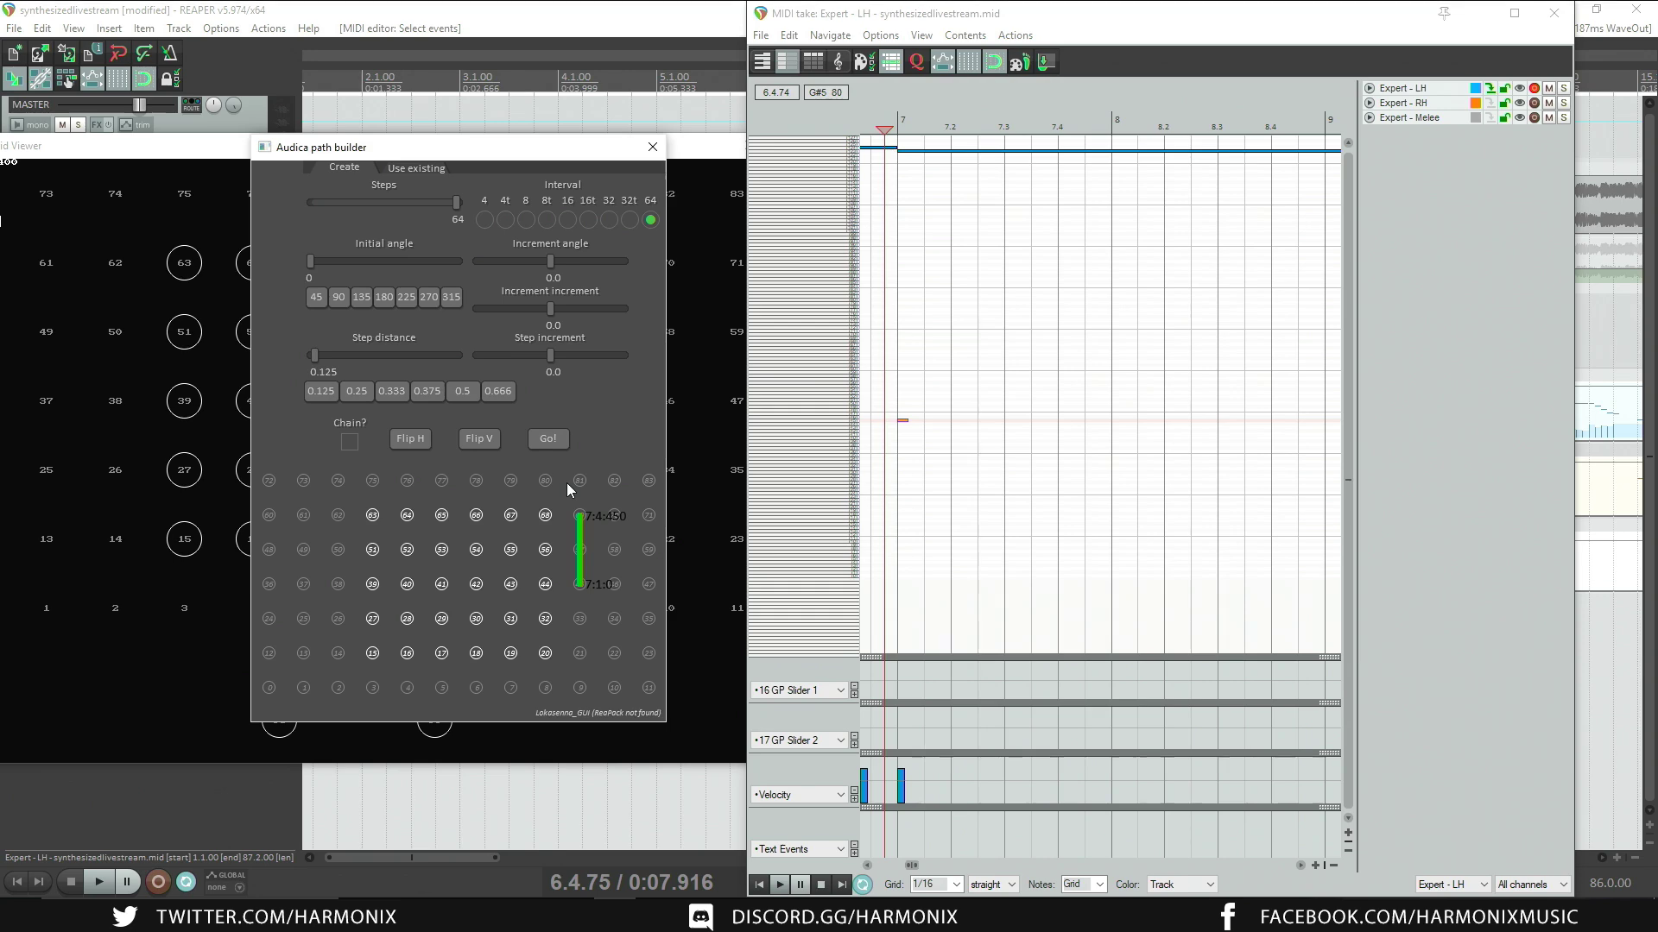
drag(314, 354, 341, 365)
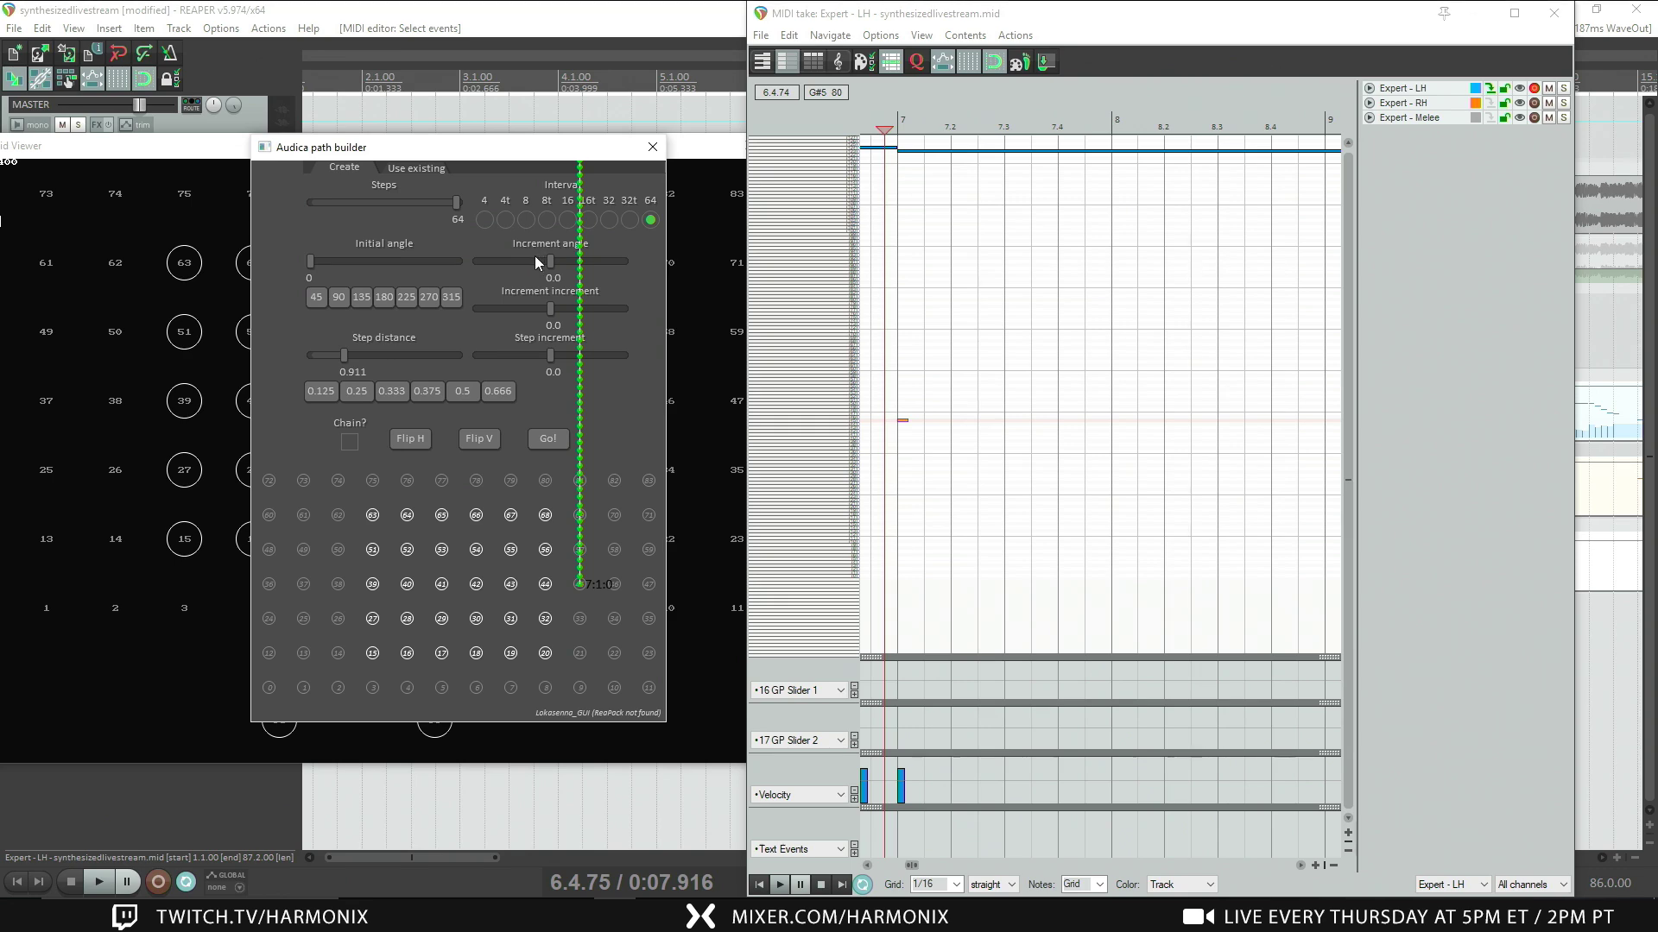
Step: Curl the path into a spiral with an increment angle of -19.0 and an increment increment of -1.125
drag(525, 257, 533, 266)
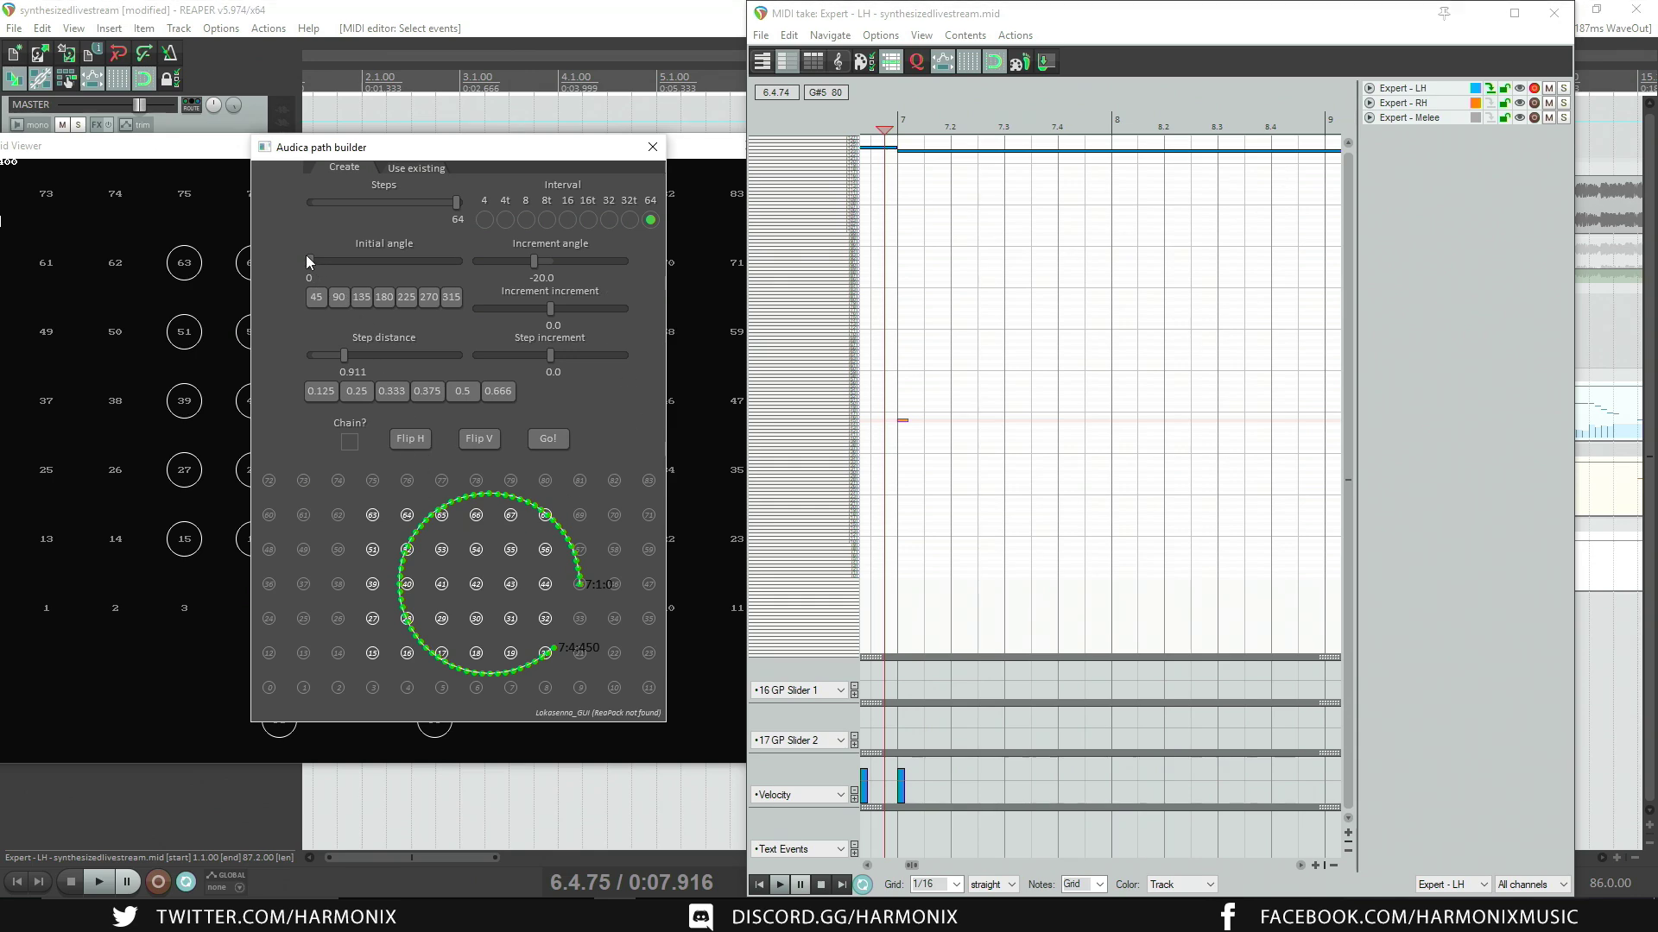
drag(309, 260, 304, 256)
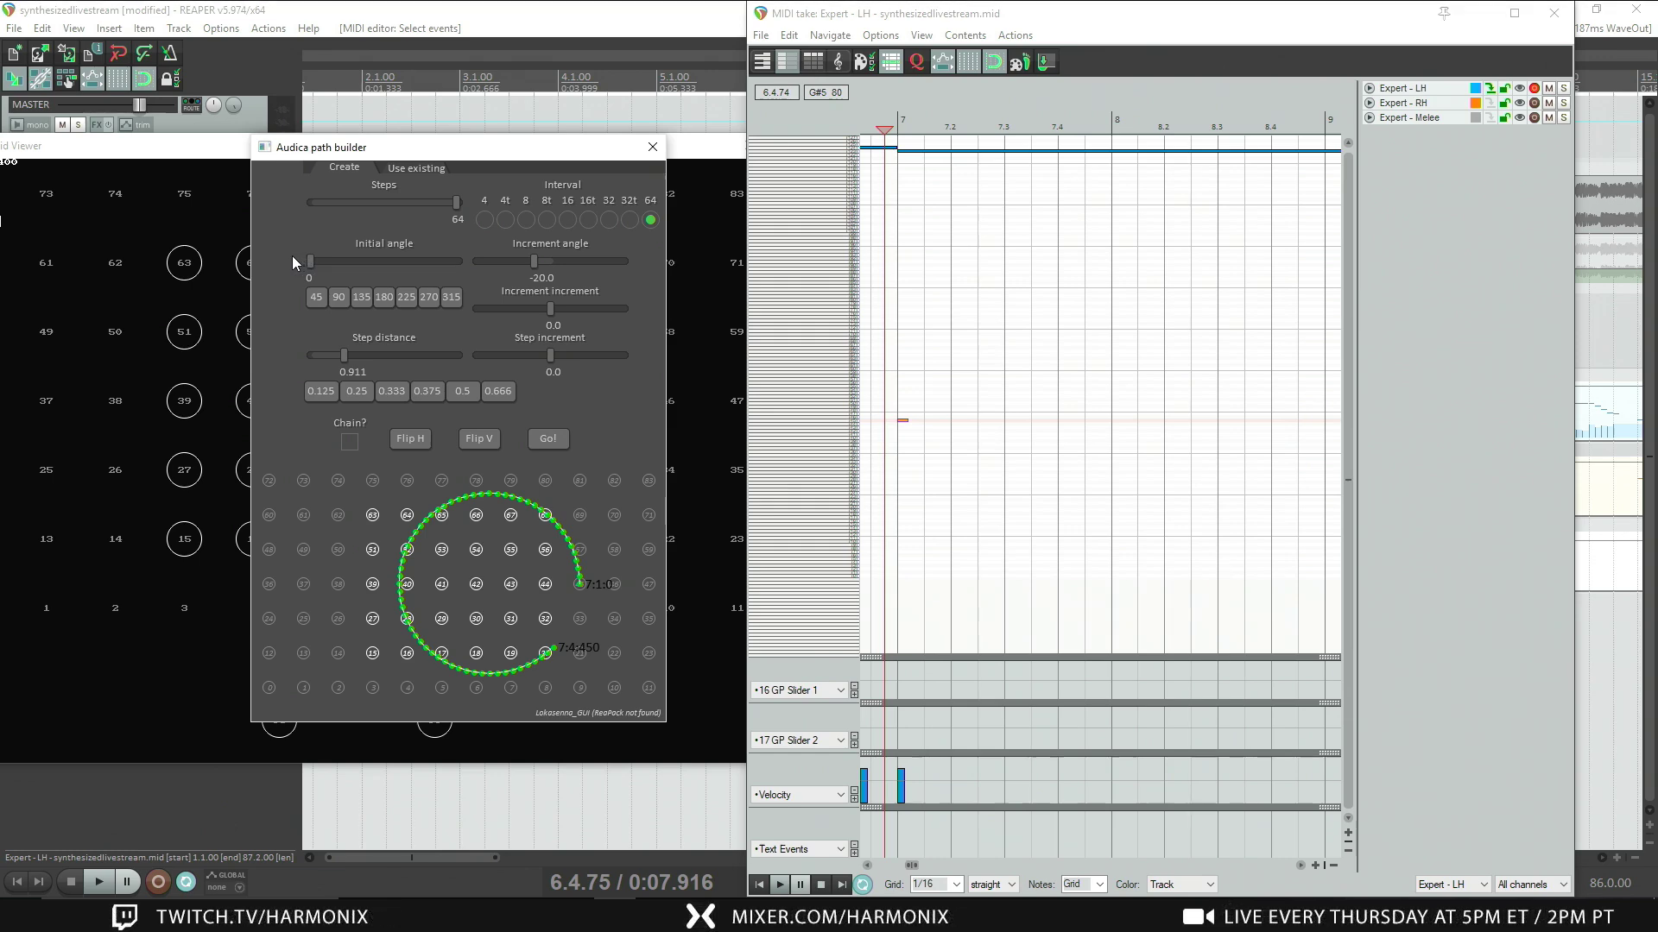
drag(314, 270, 268, 273)
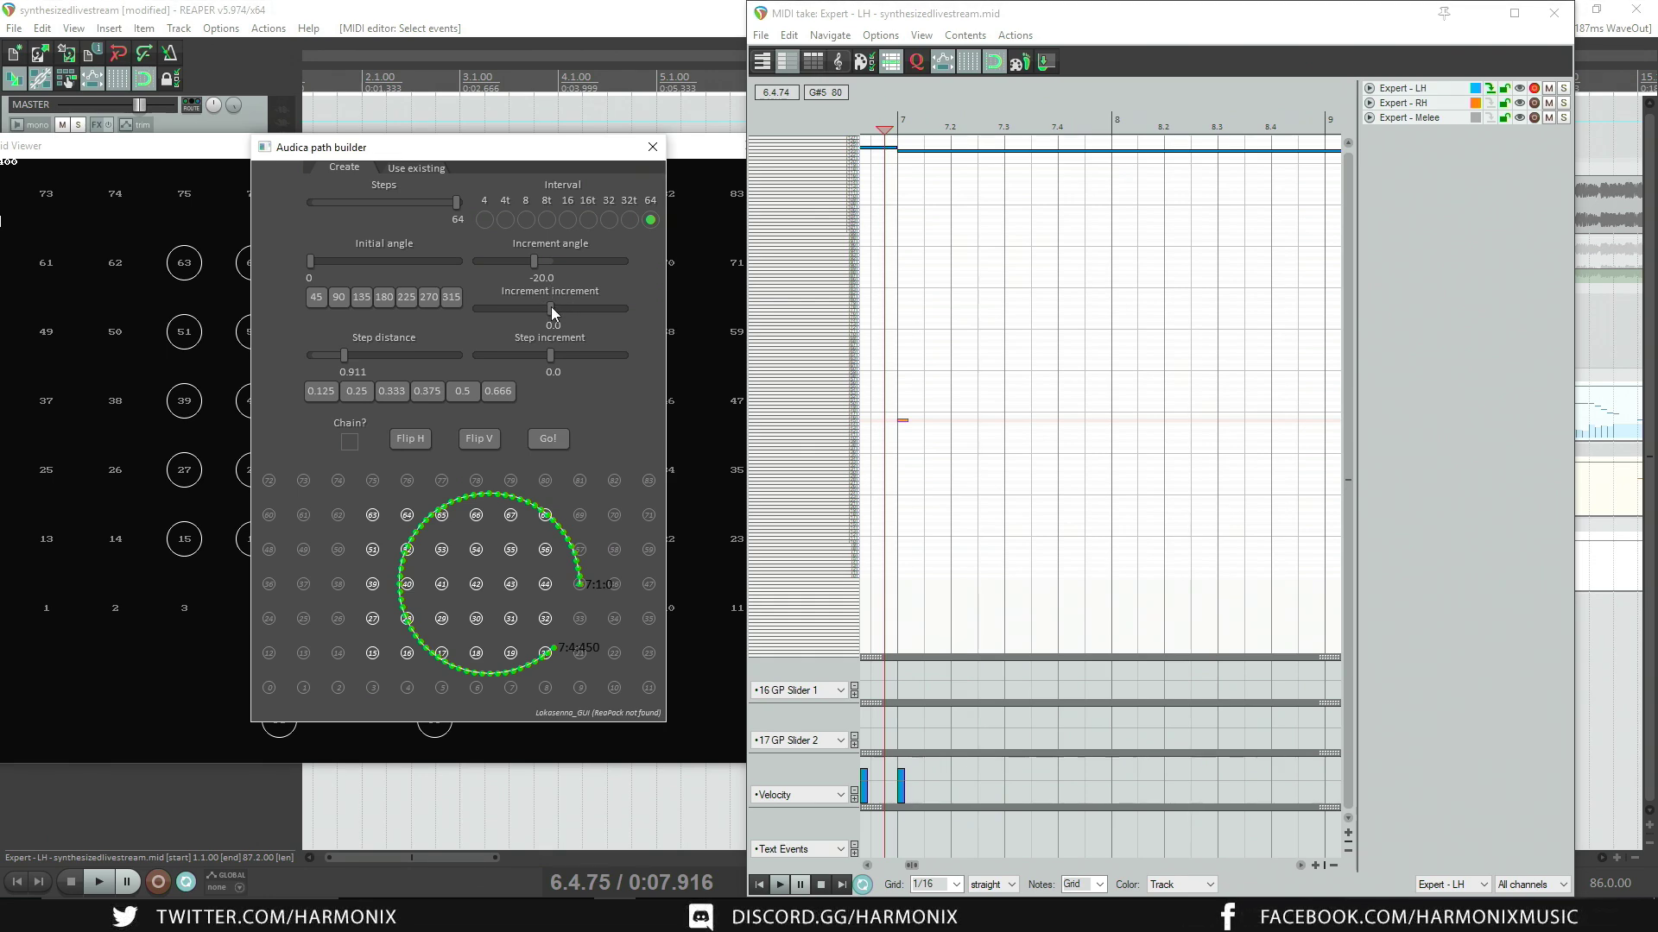
drag(552, 308, 551, 315)
drag(532, 262, 534, 268)
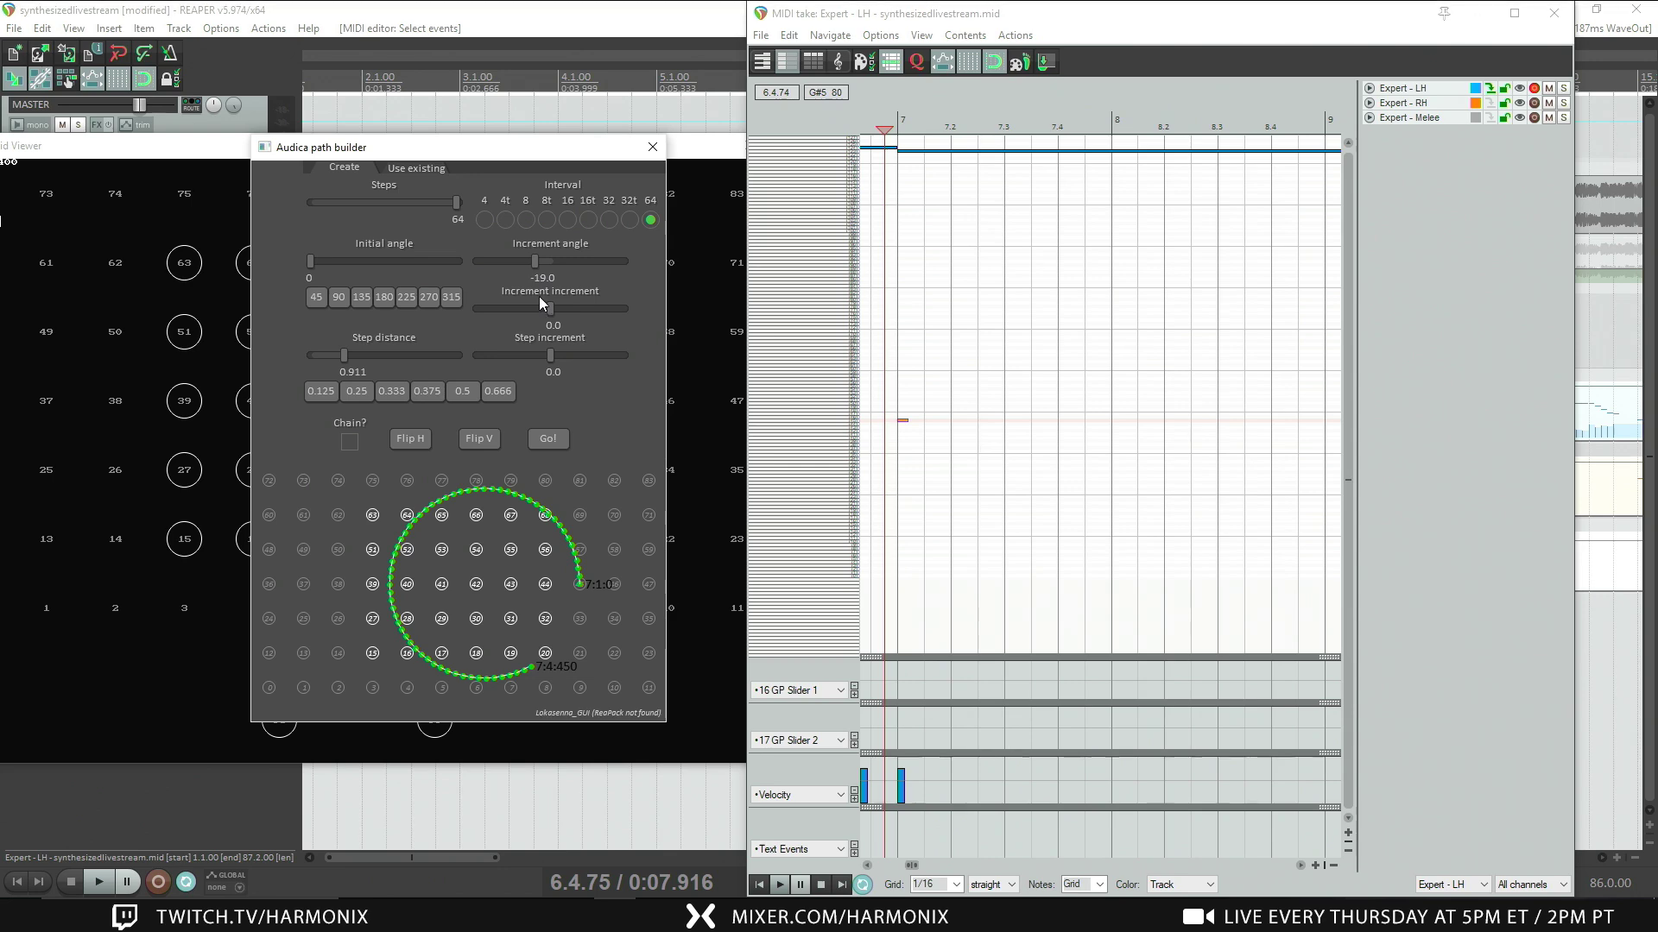
drag(550, 308, 544, 303)
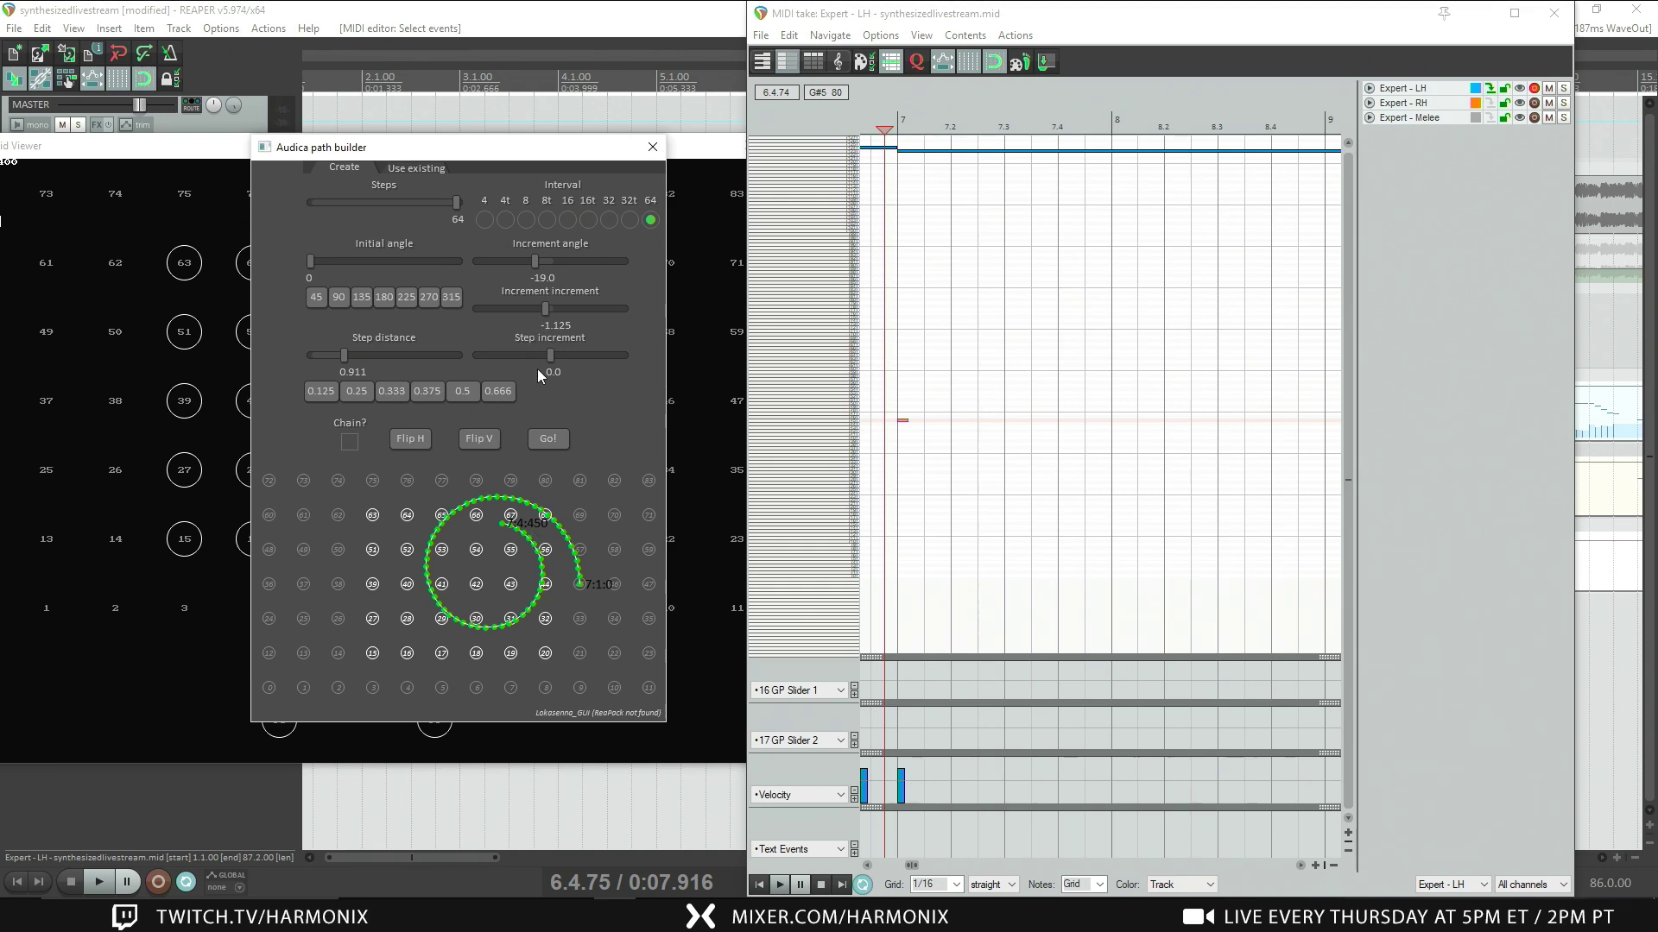
Step: Enlarge the spiral with a step increment of 0.0134 and a step distance of 1.26675
drag(551, 354, 561, 361)
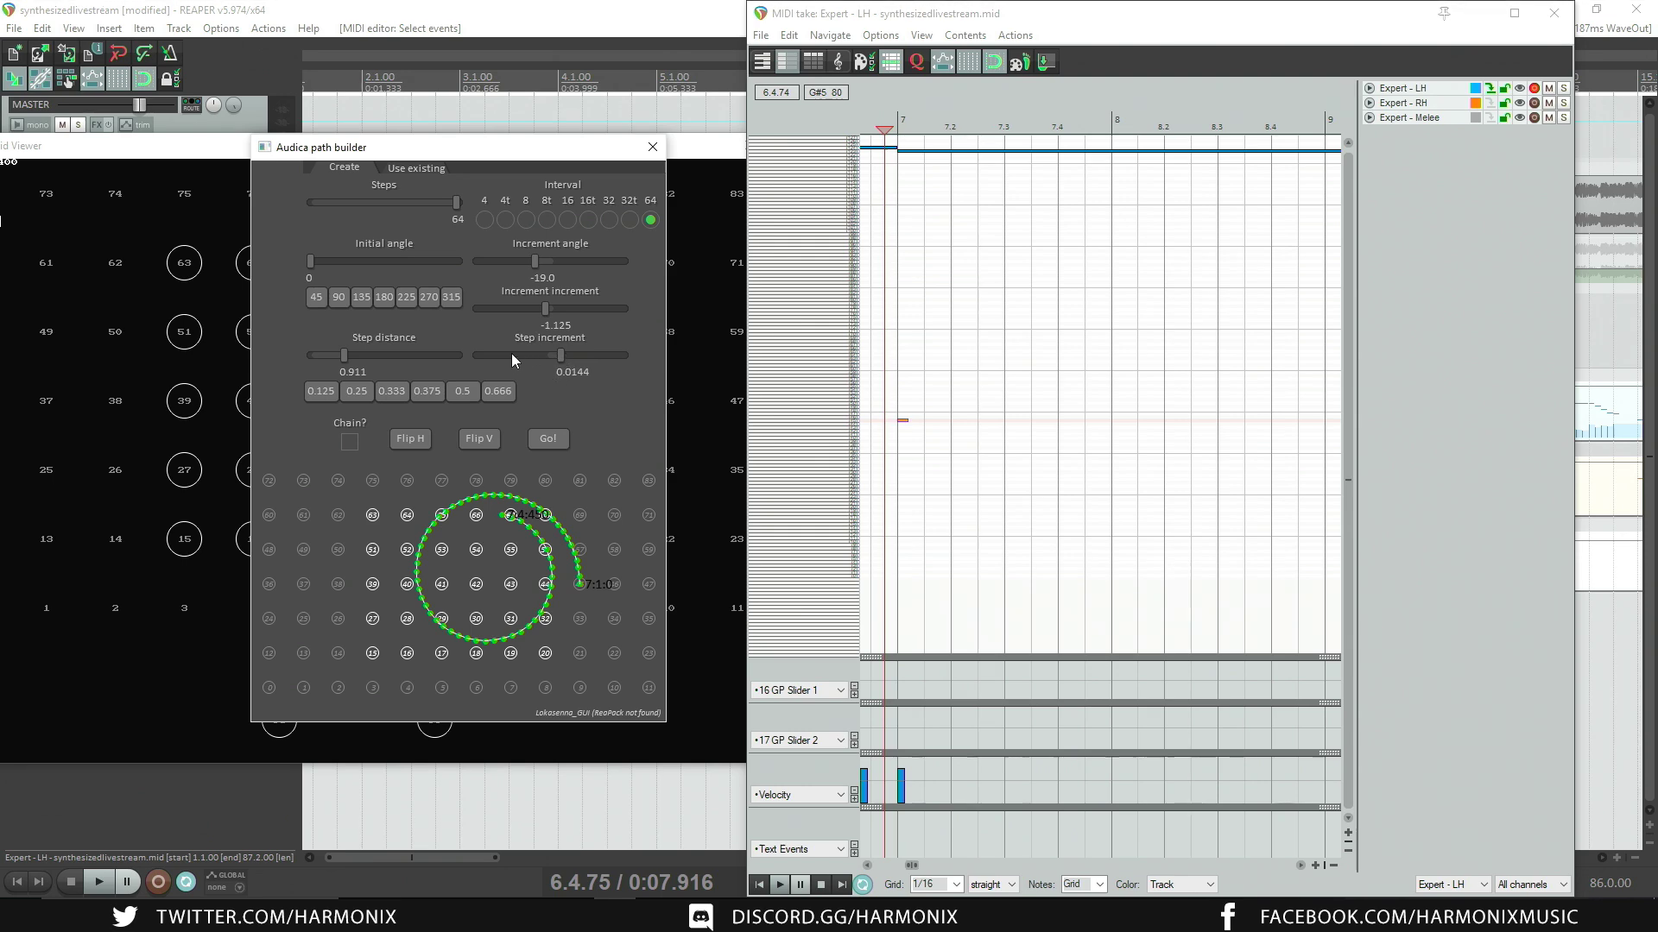
scroll(561, 357, down, 1)
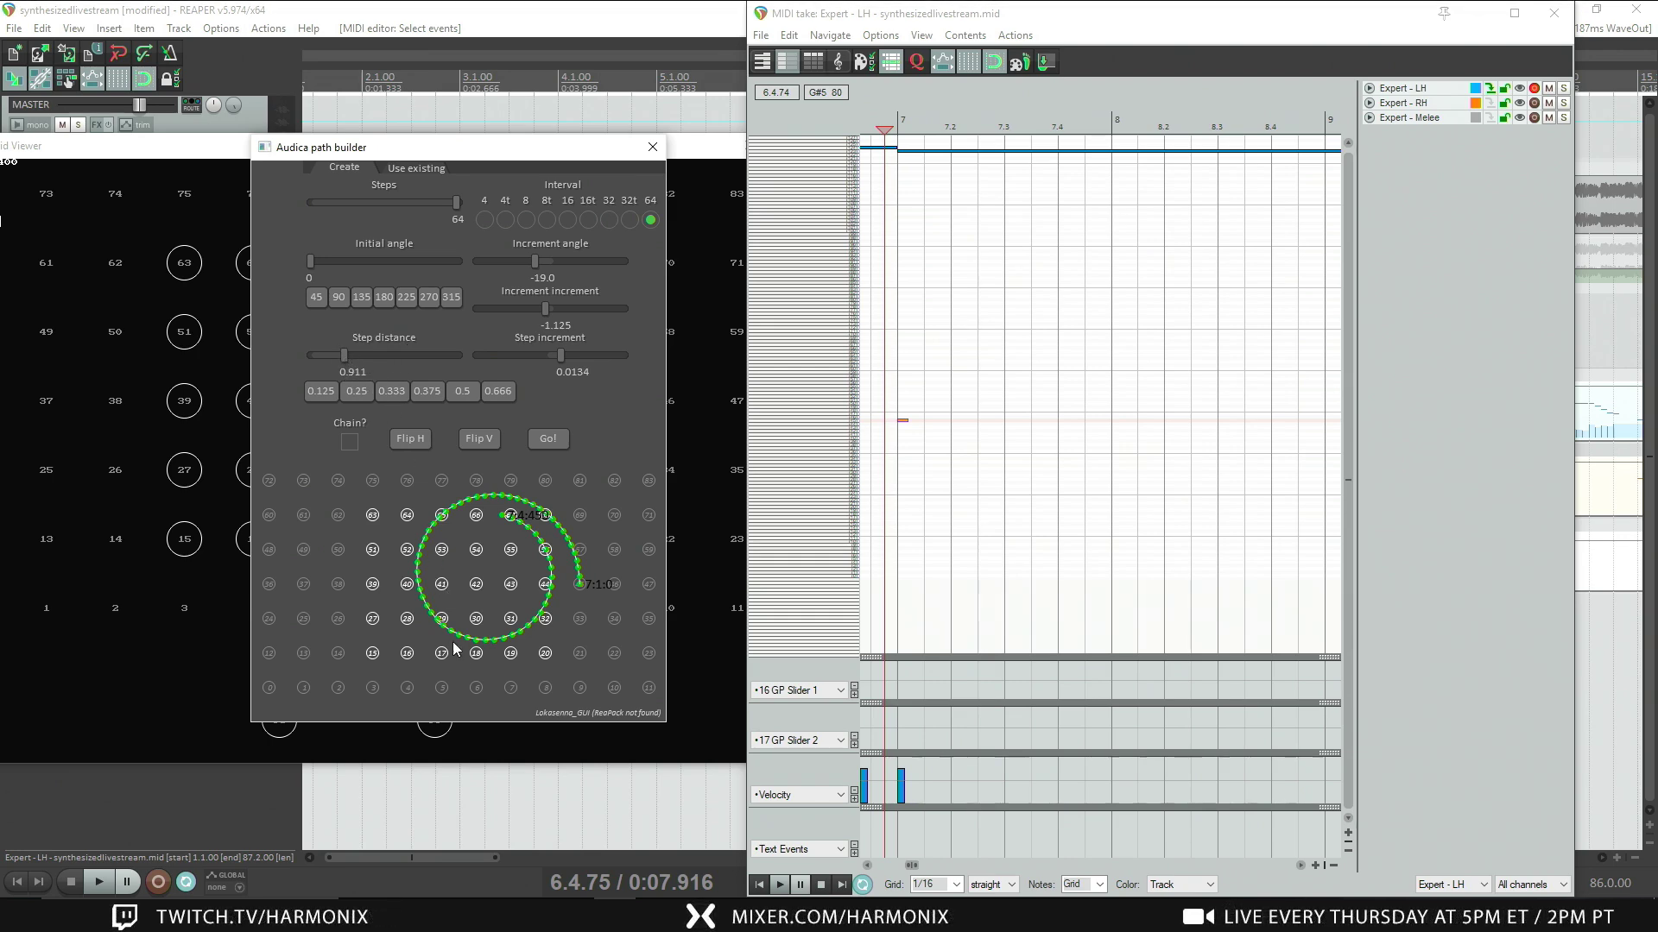
drag(344, 355, 355, 355)
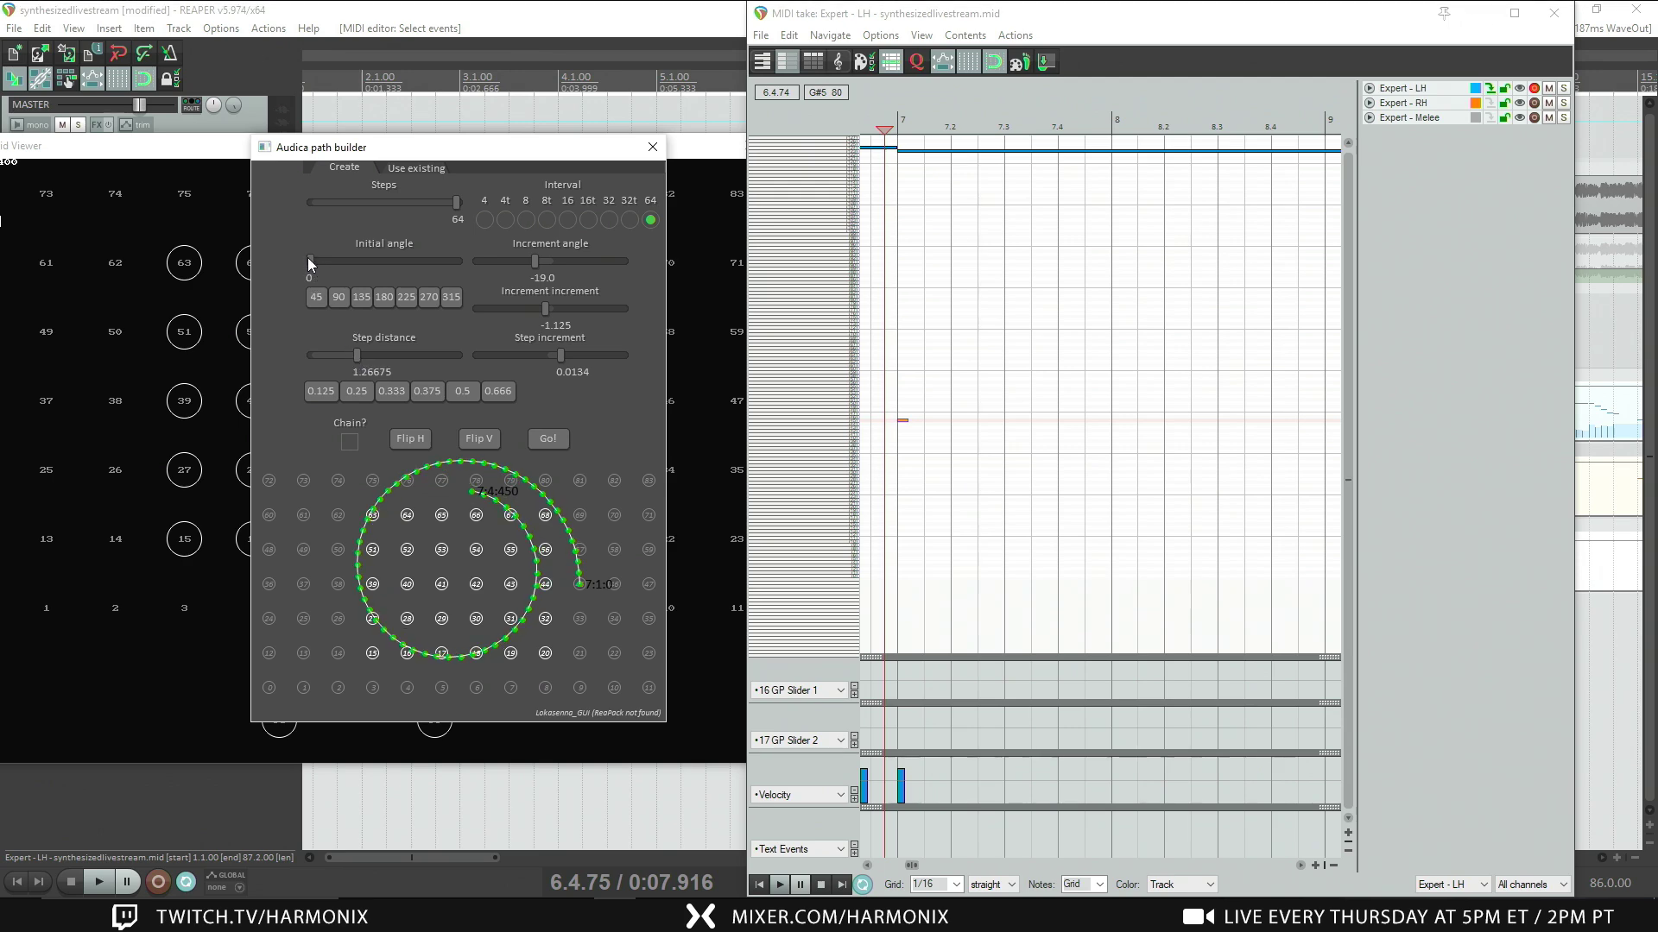
Step: Set the initial angle to 348 and generate the path as a chain
click(332, 259)
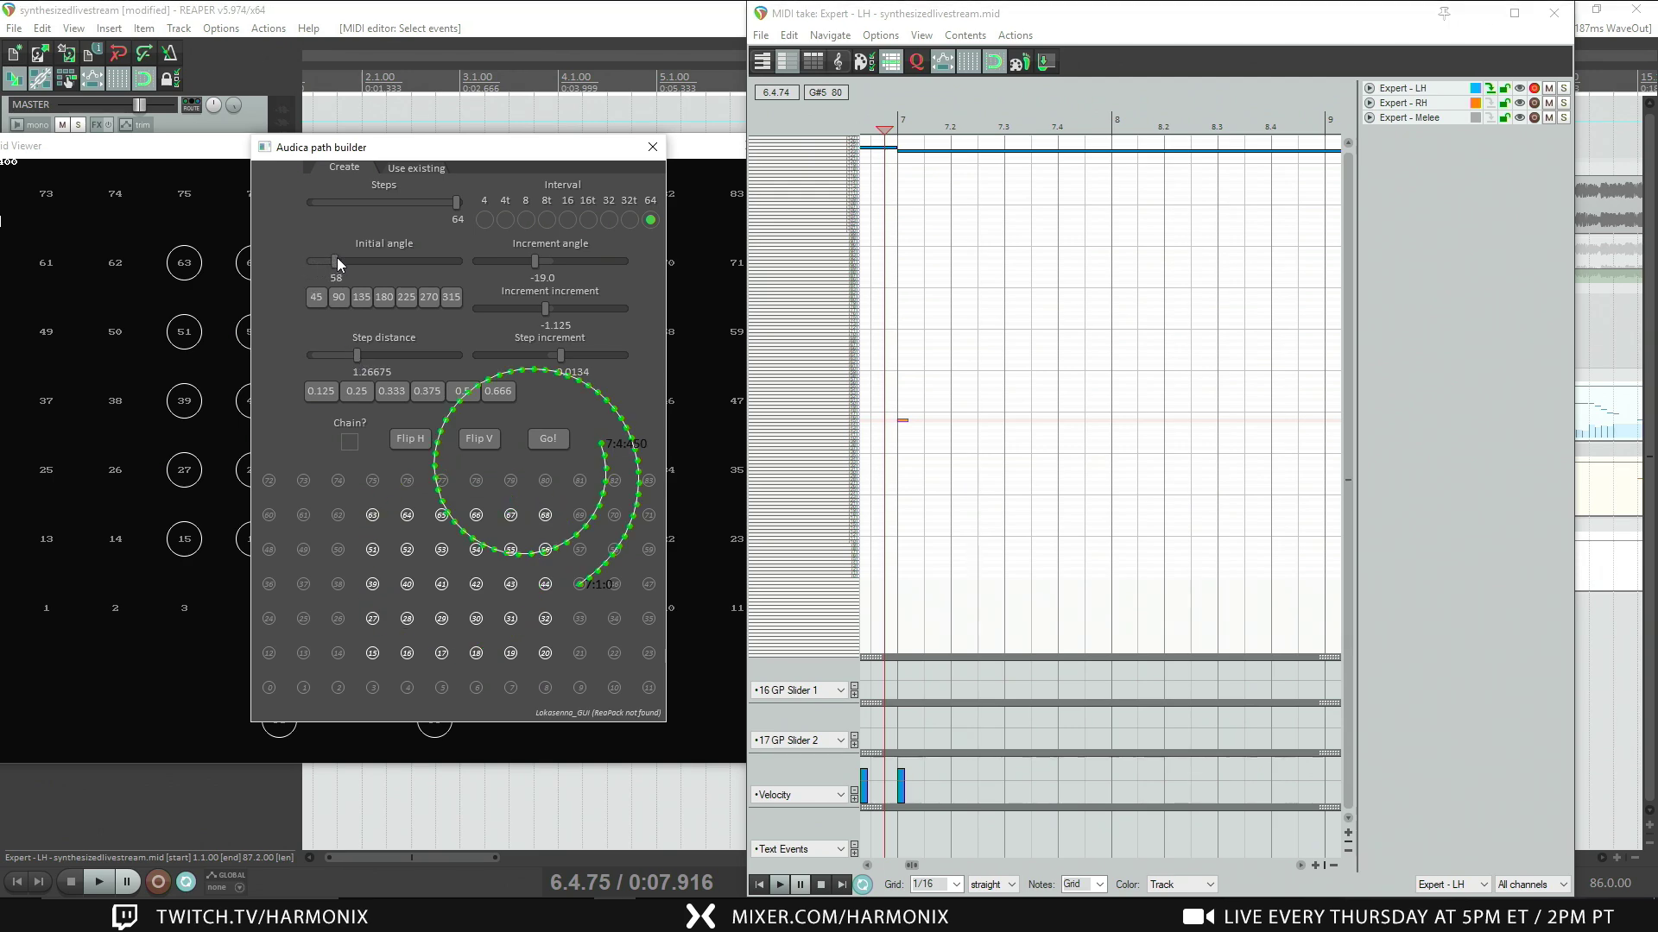
drag(402, 261, 458, 266)
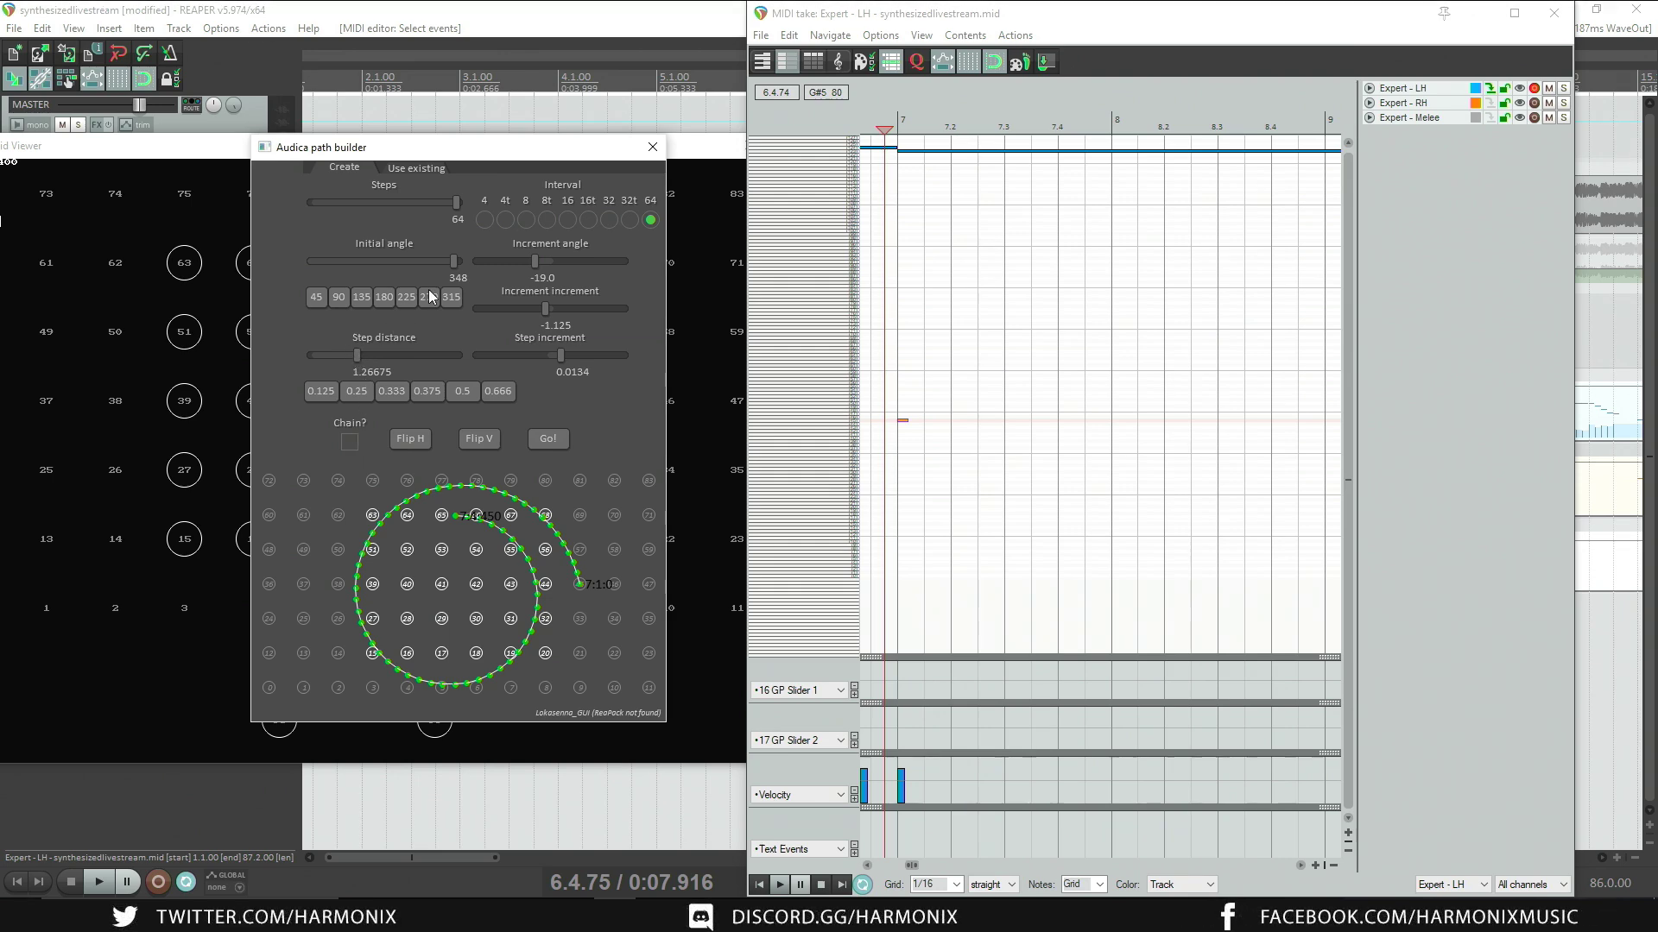
drag(453, 257, 536, 271)
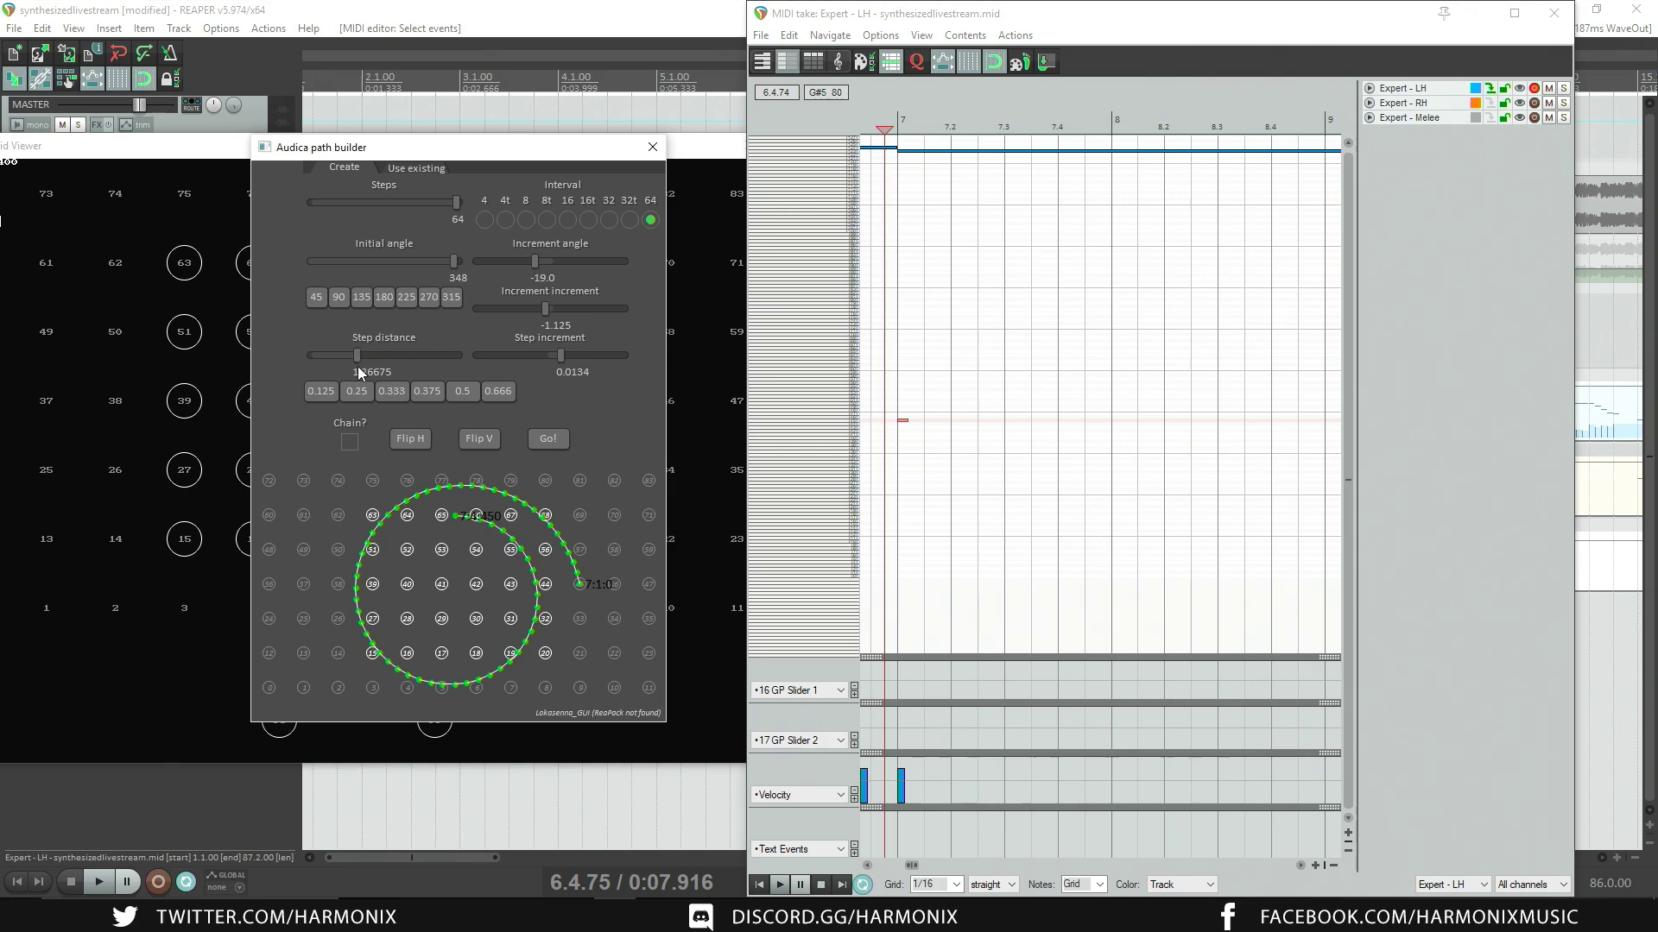
click(351, 442)
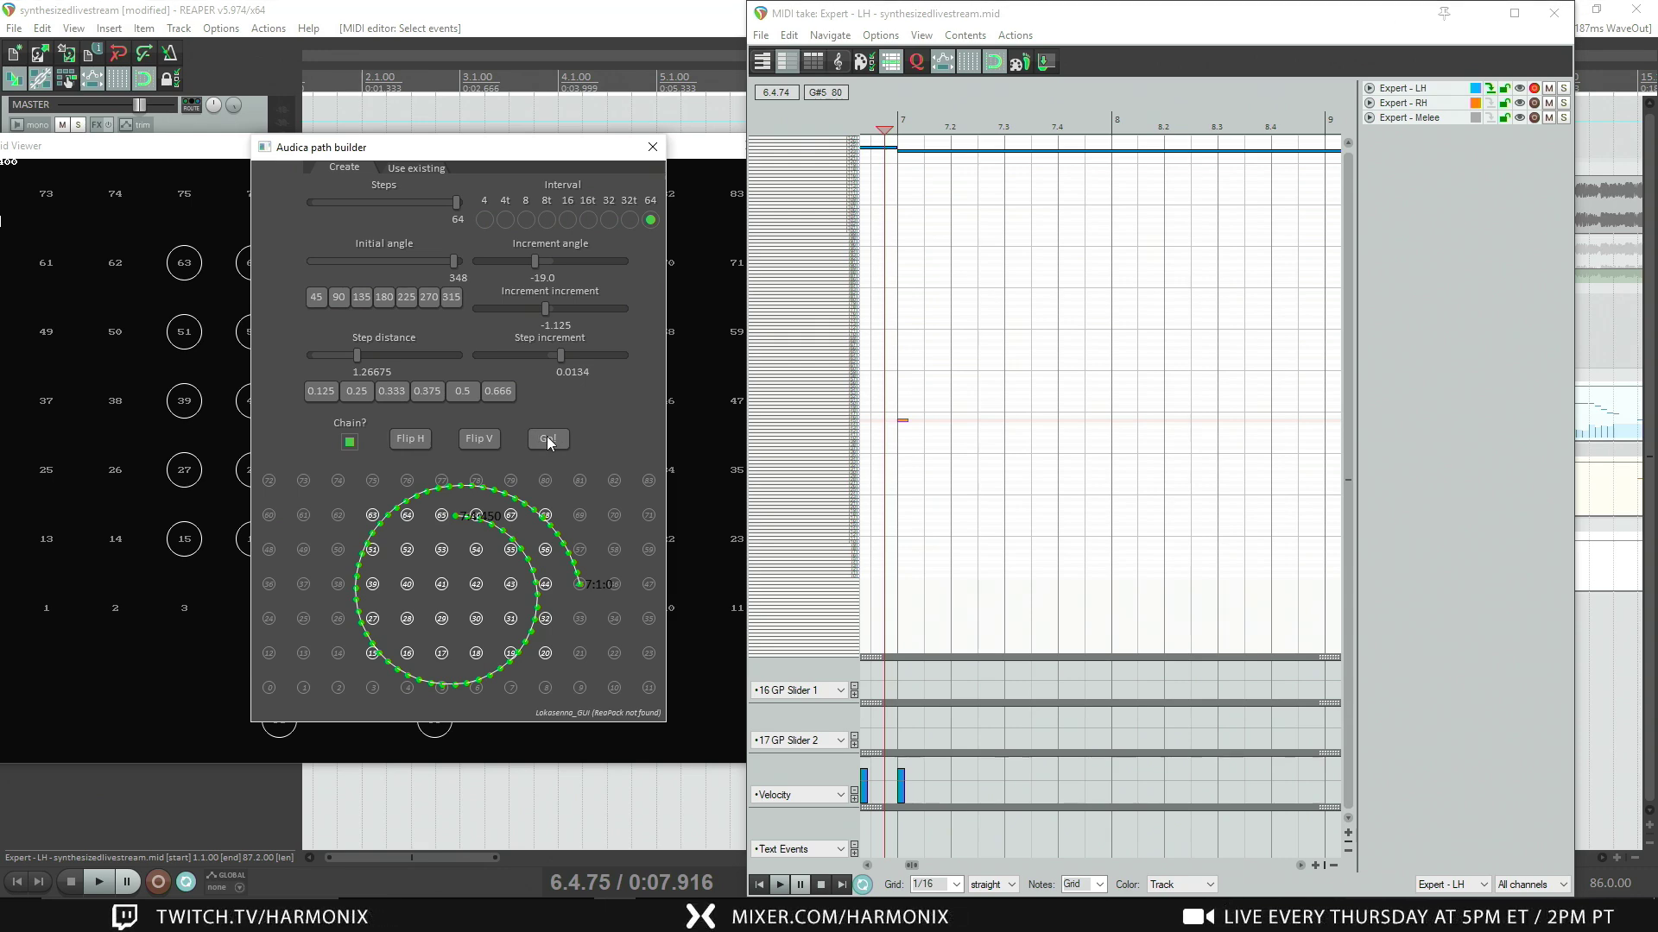
click(546, 441)
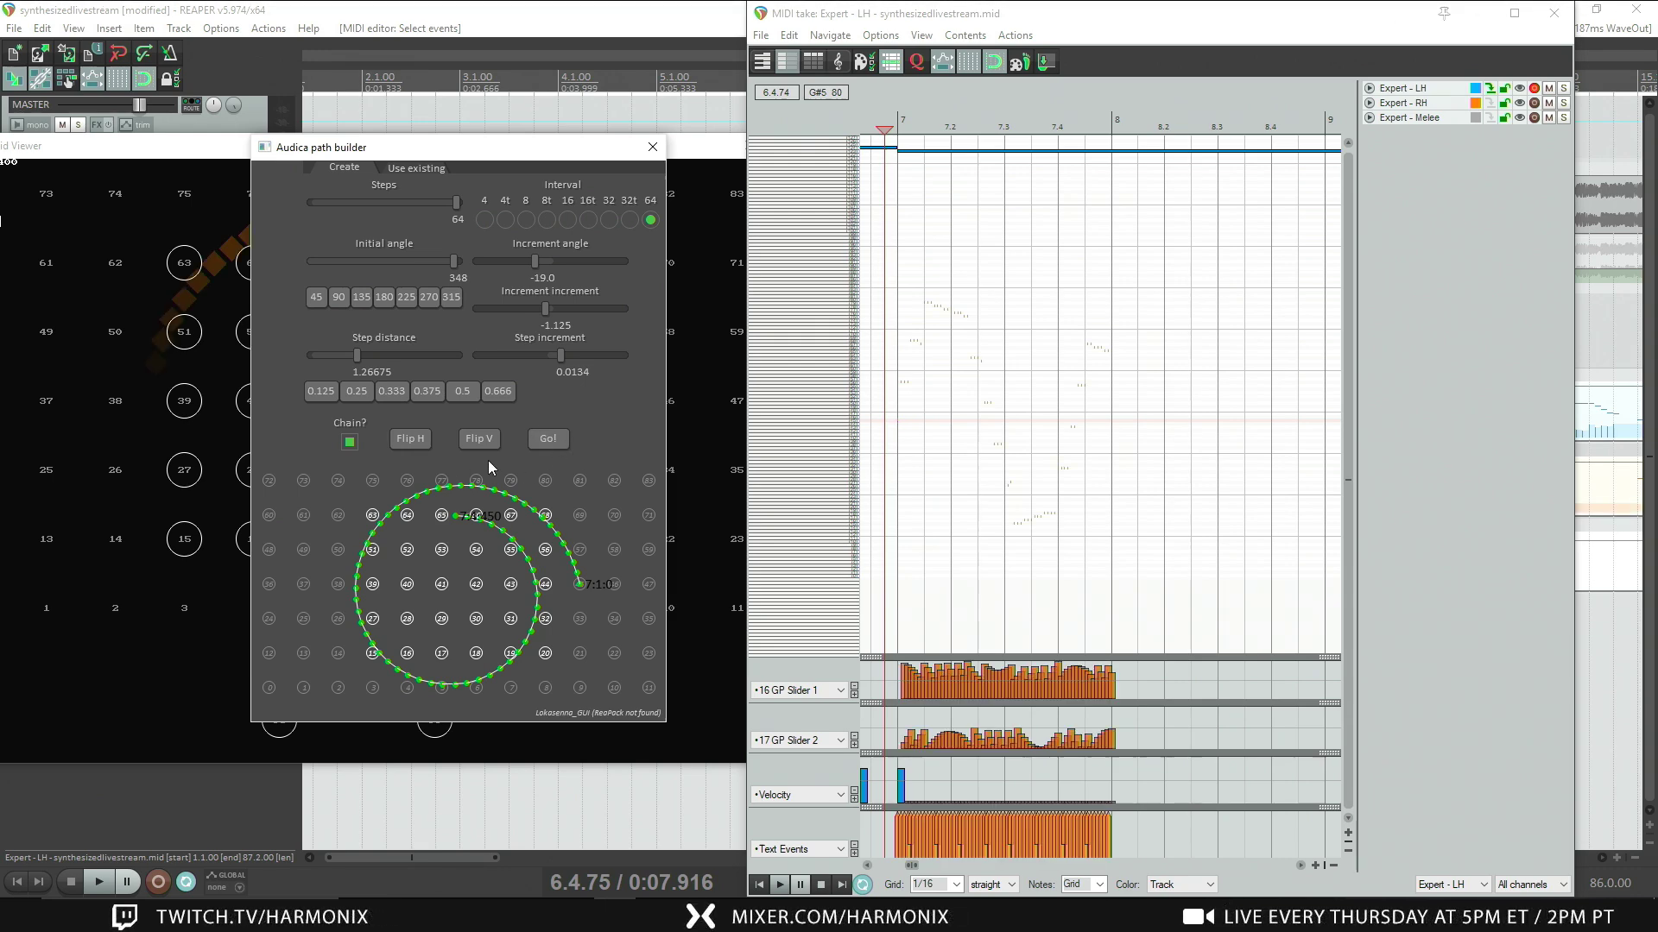
Step: Place the edit cursor at the start of measure 7 and bring the grid viewer in front to view the chain
scroll(937, 462, up, 3)
scroll(962, 474, right, 5)
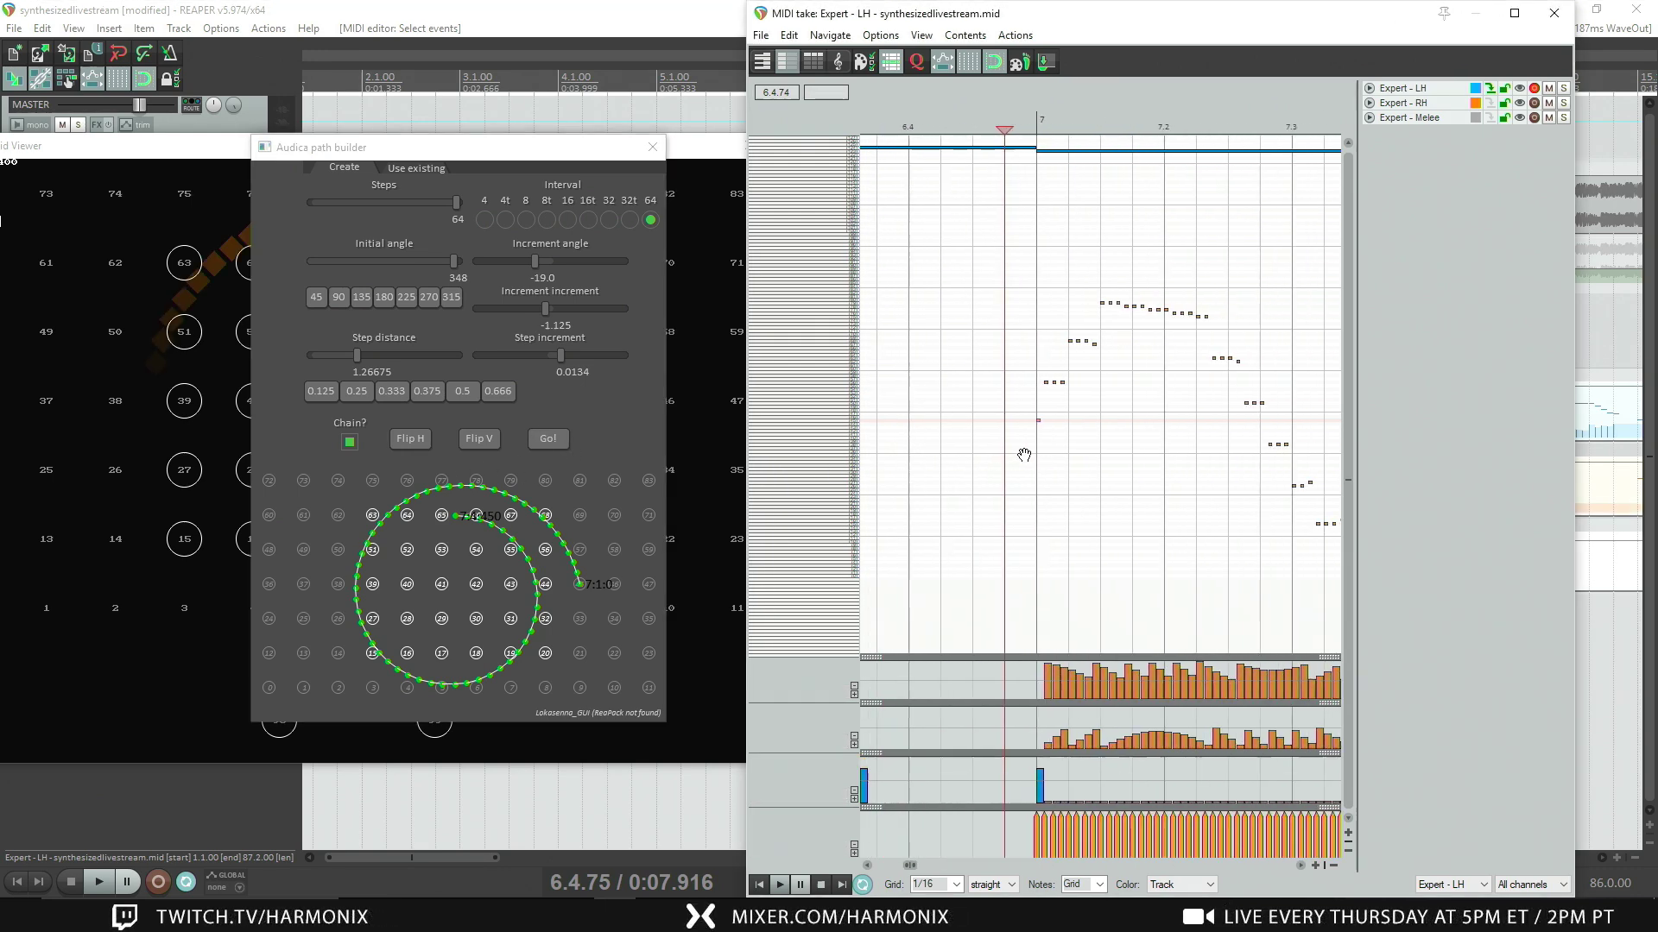
click(916, 451)
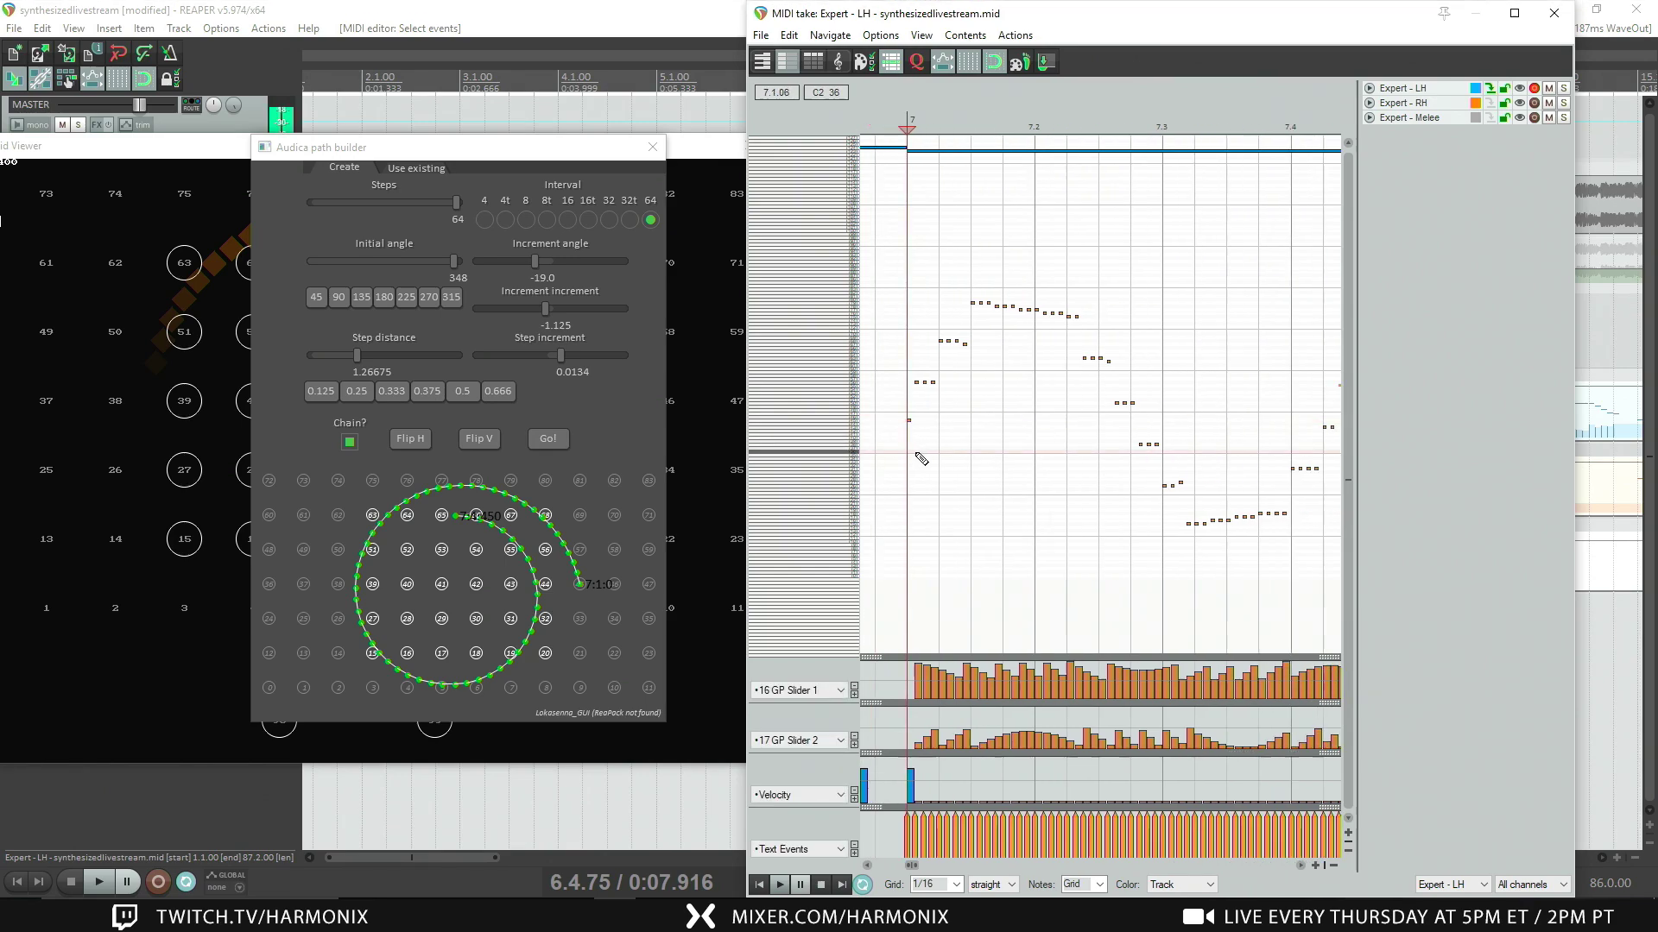
click(736, 153)
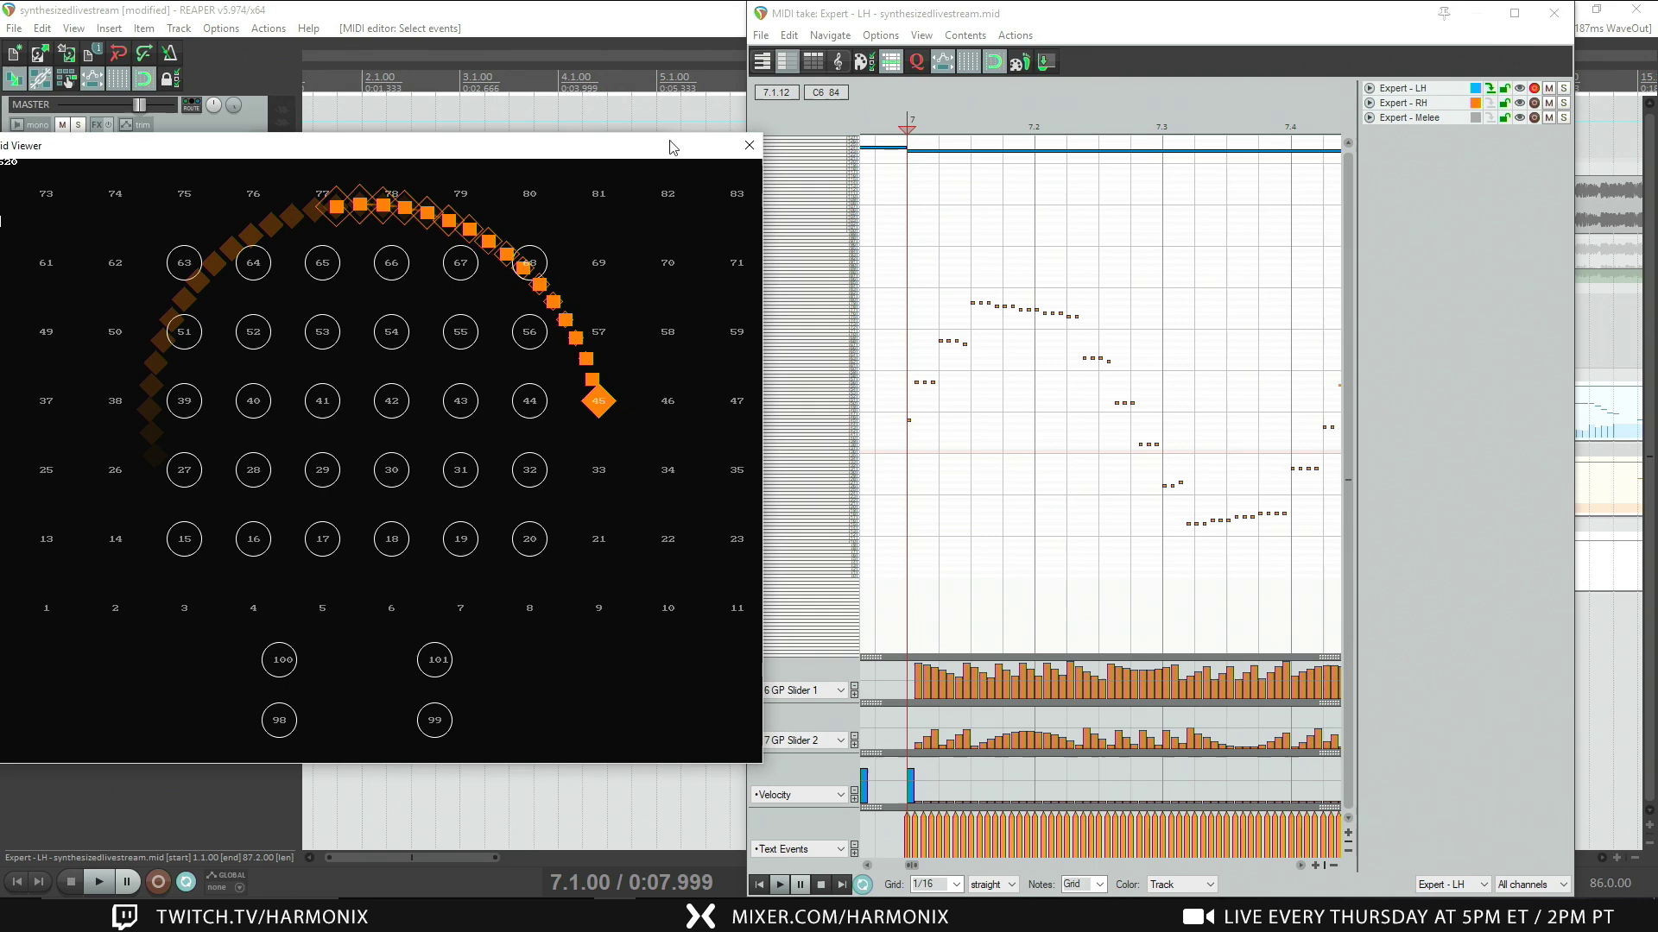
drag(630, 153, 631, 71)
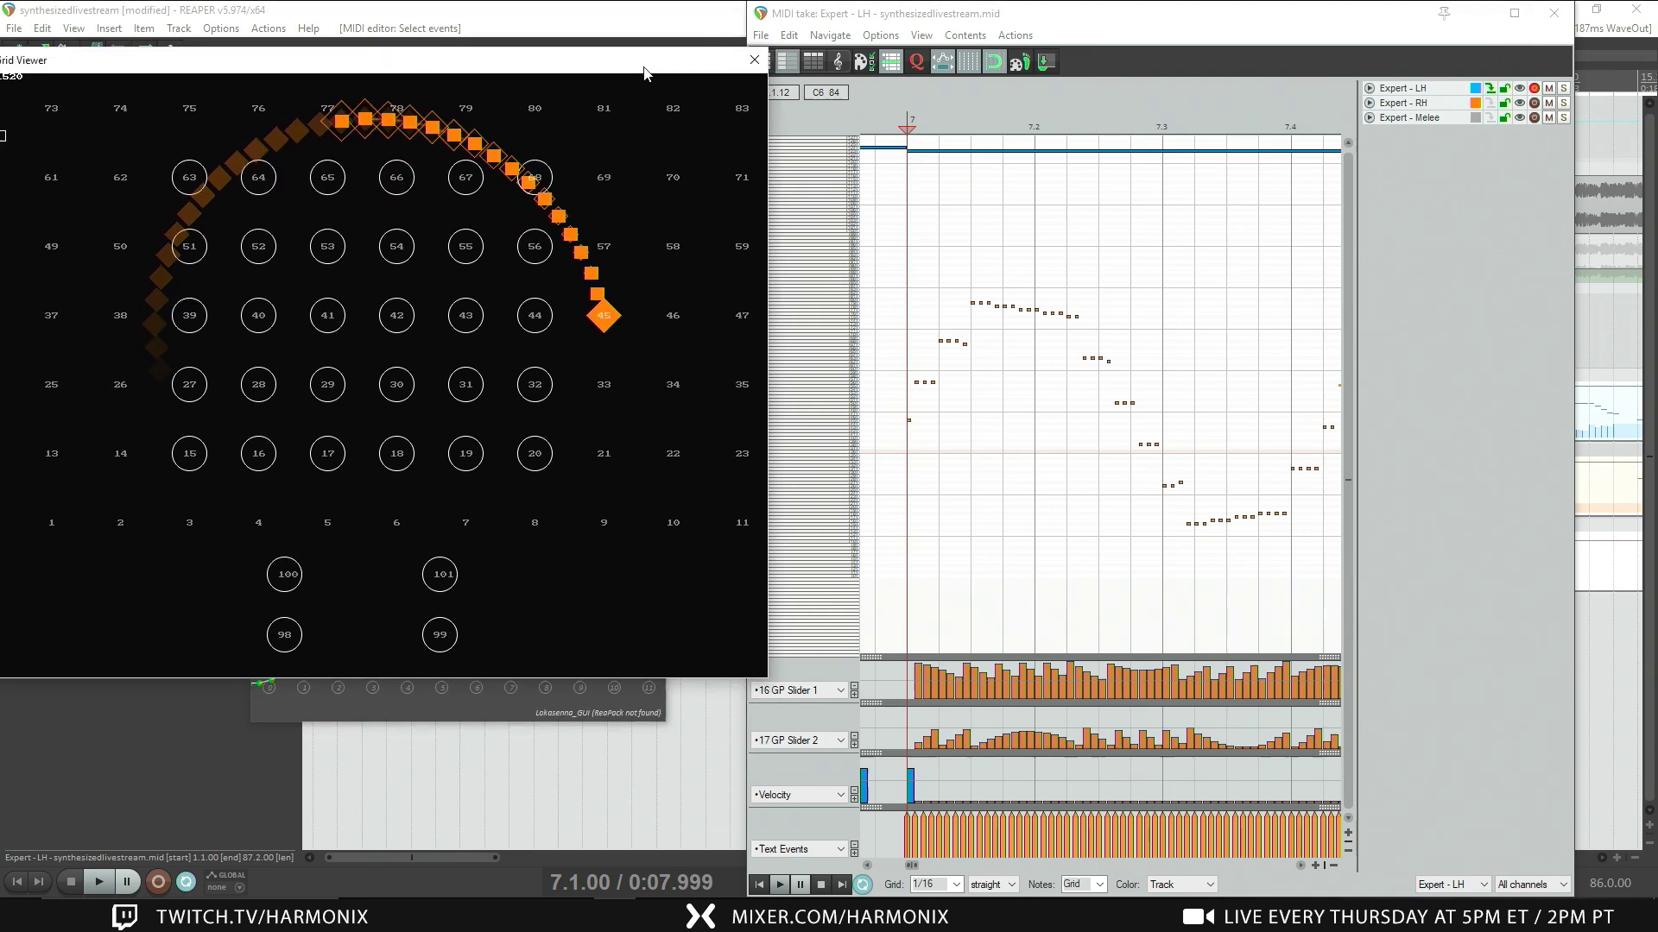
Step: Play the map from just before measure 3 through the spiral chain in measure 7 to preview it in the grid viewer
drag(909, 282, 1012, 289)
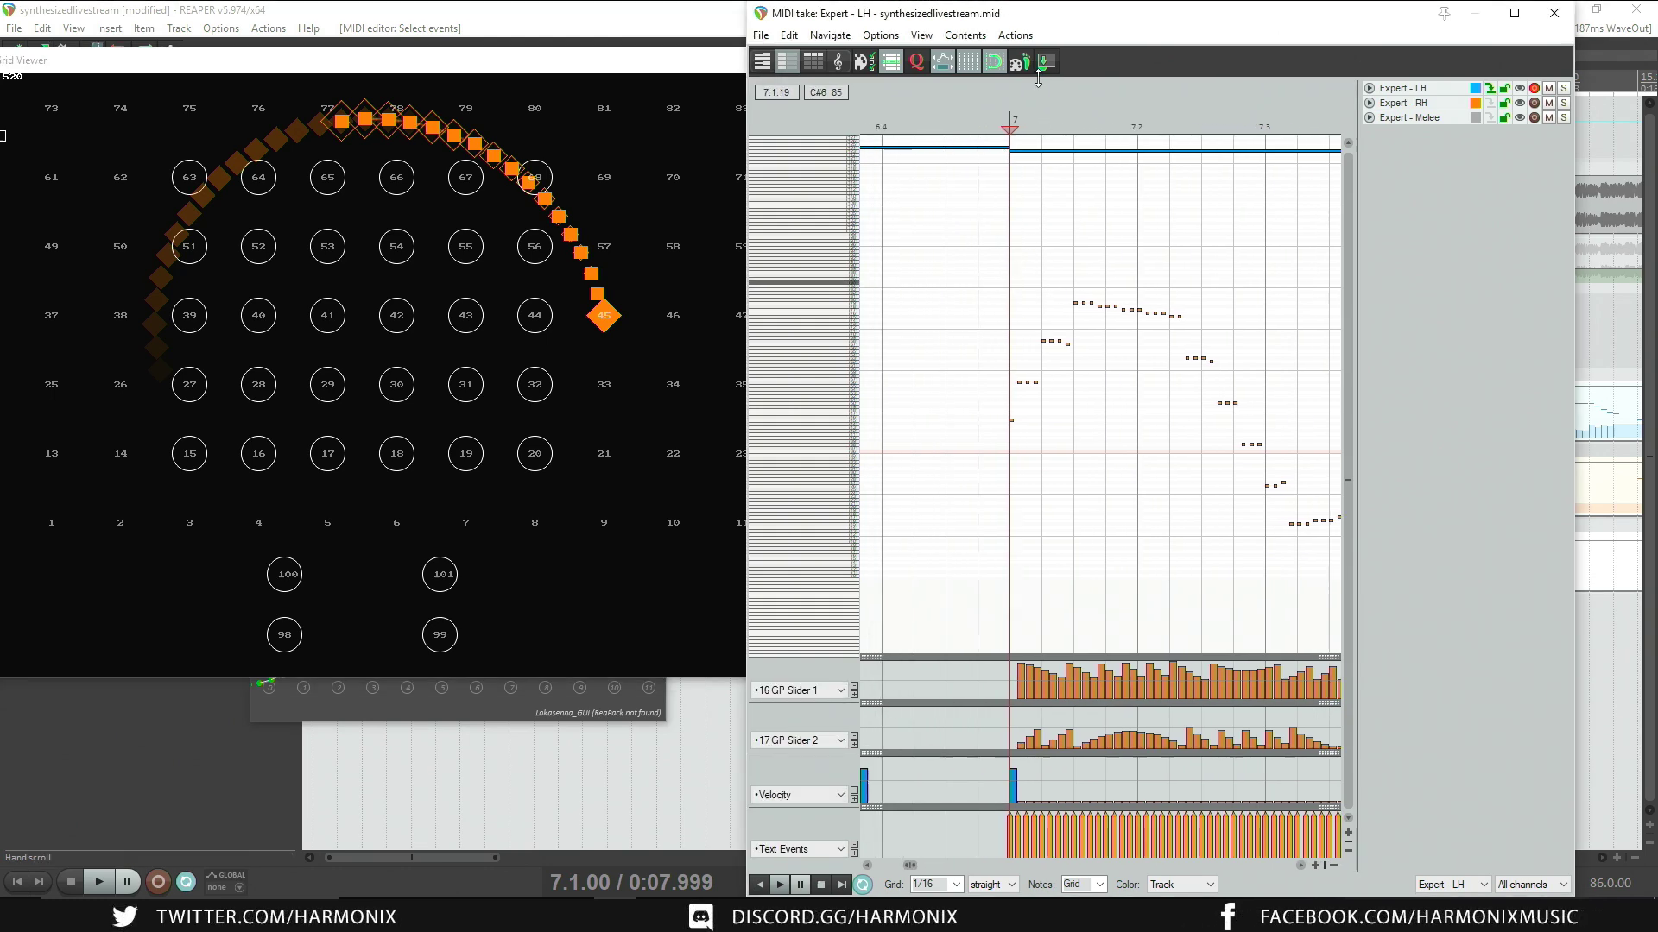
scroll(1097, 314, down, 6)
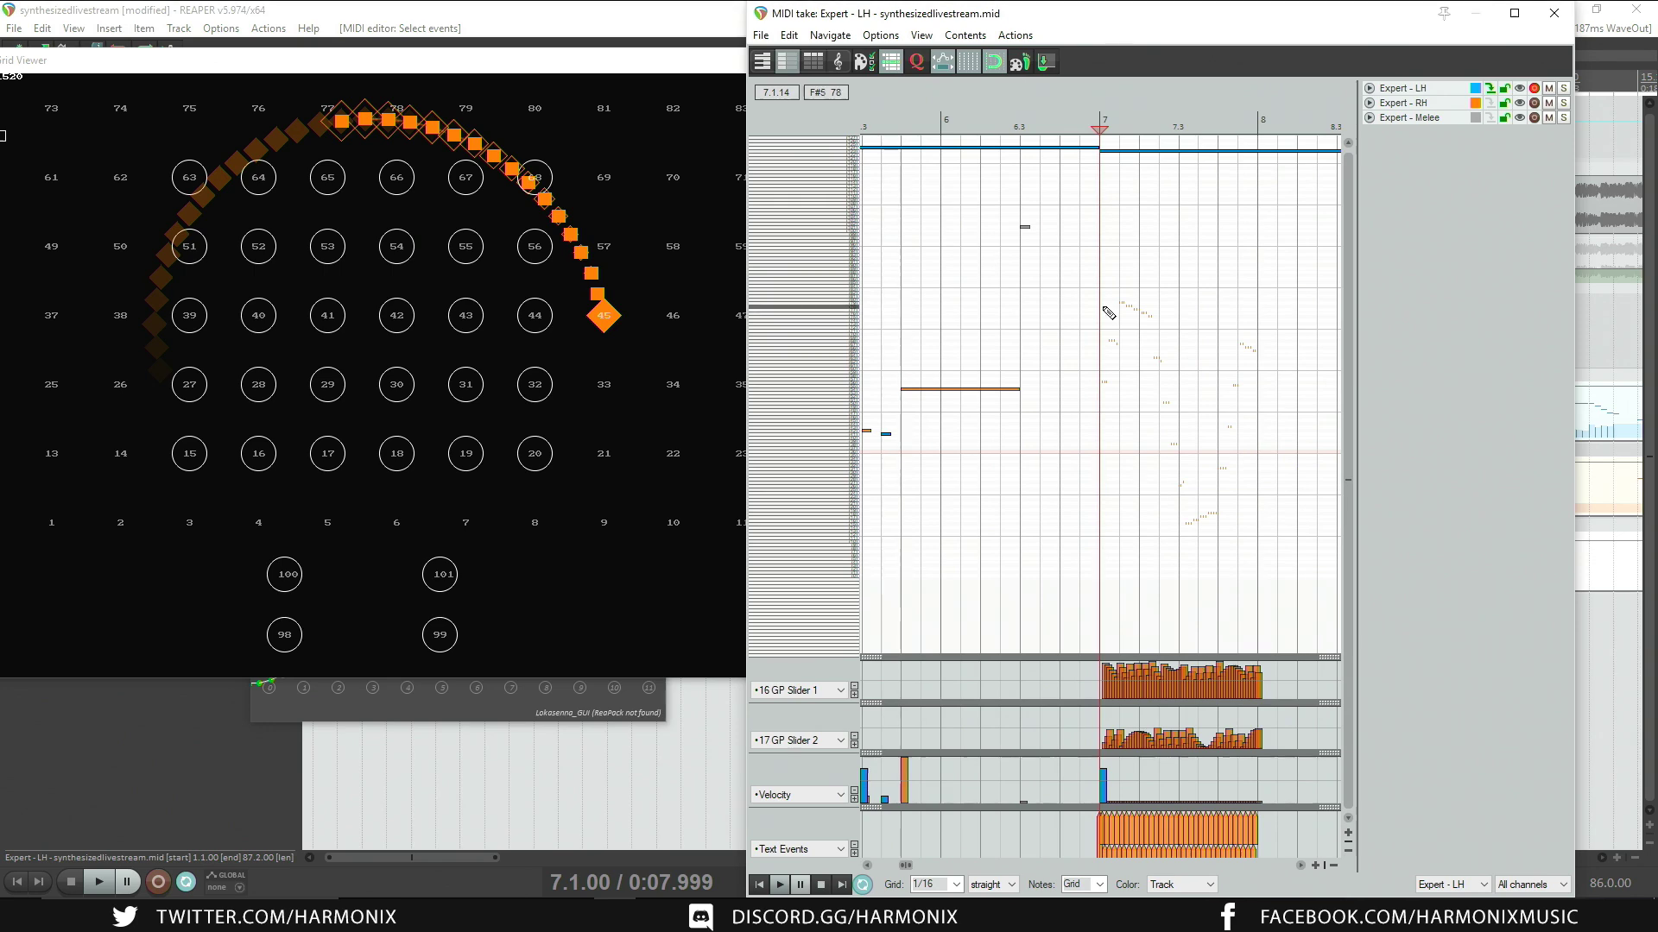
scroll(1088, 314, up, 4)
scroll(1058, 259, down, 2)
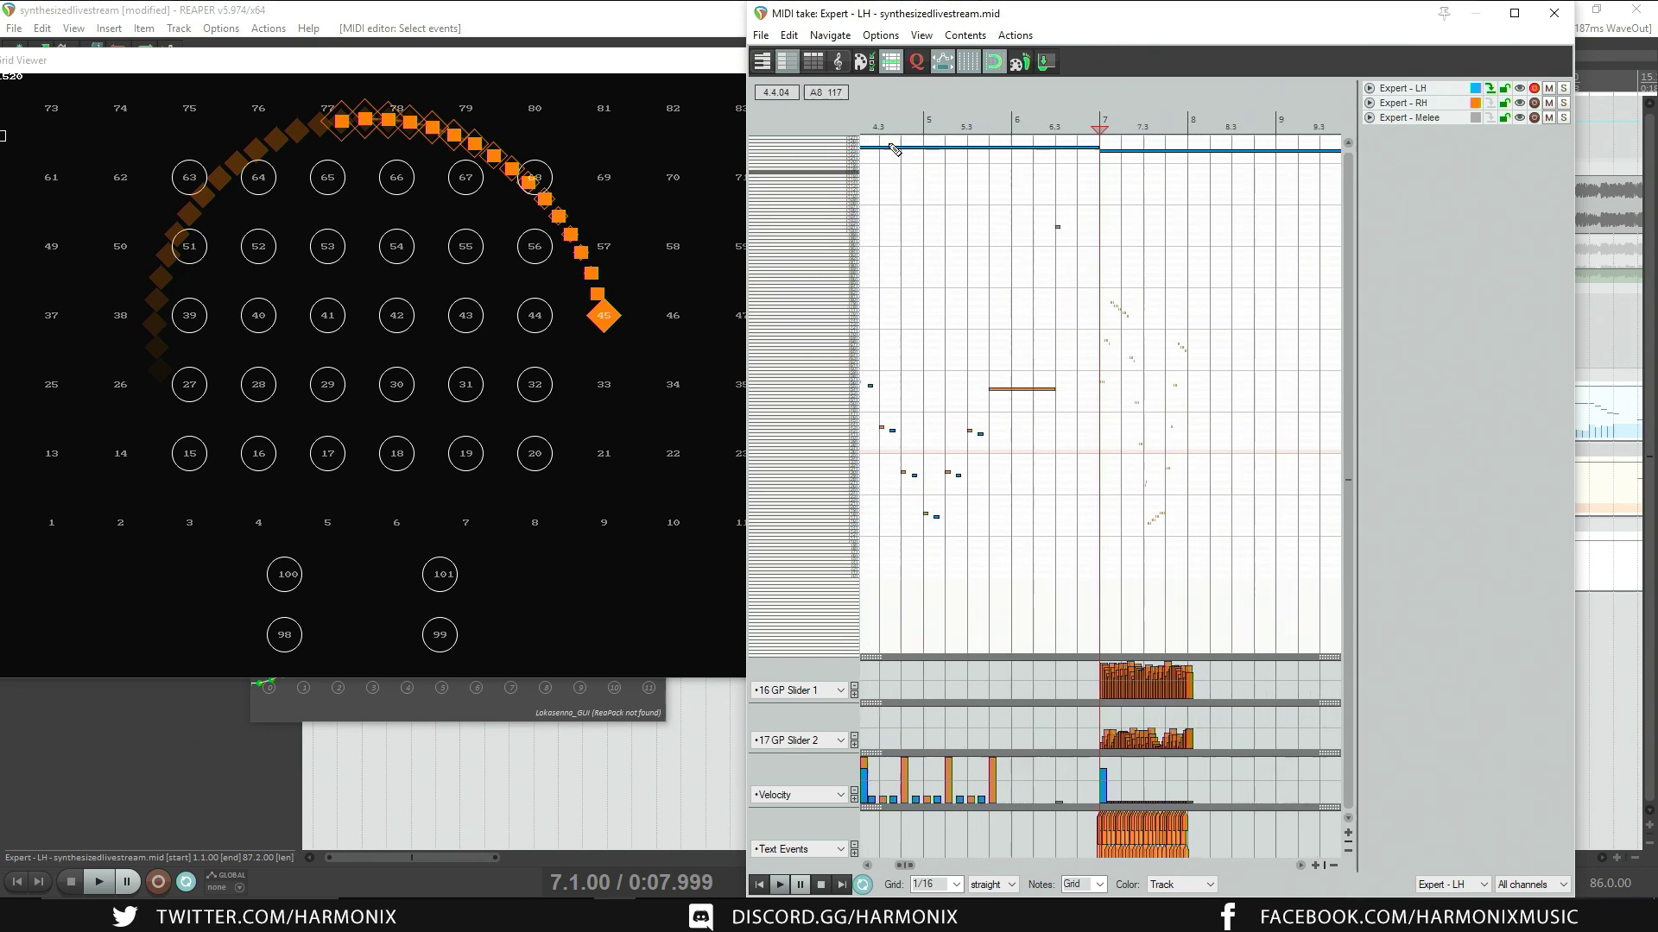
drag(902, 203, 1053, 200)
click(899, 127)
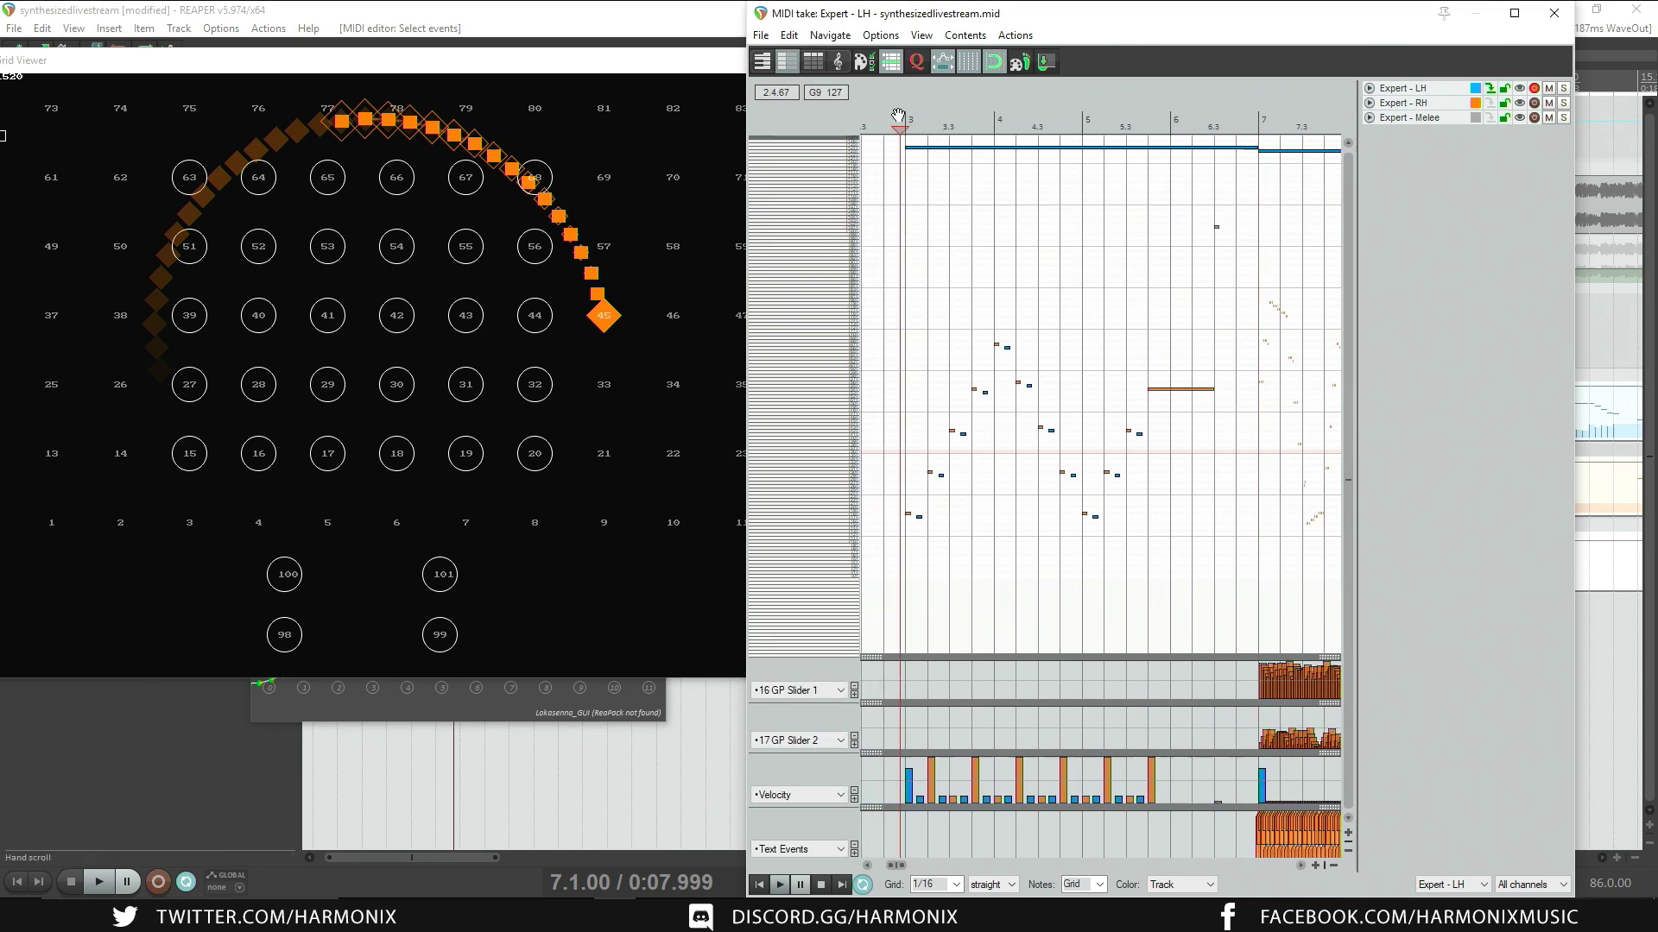
key(space)
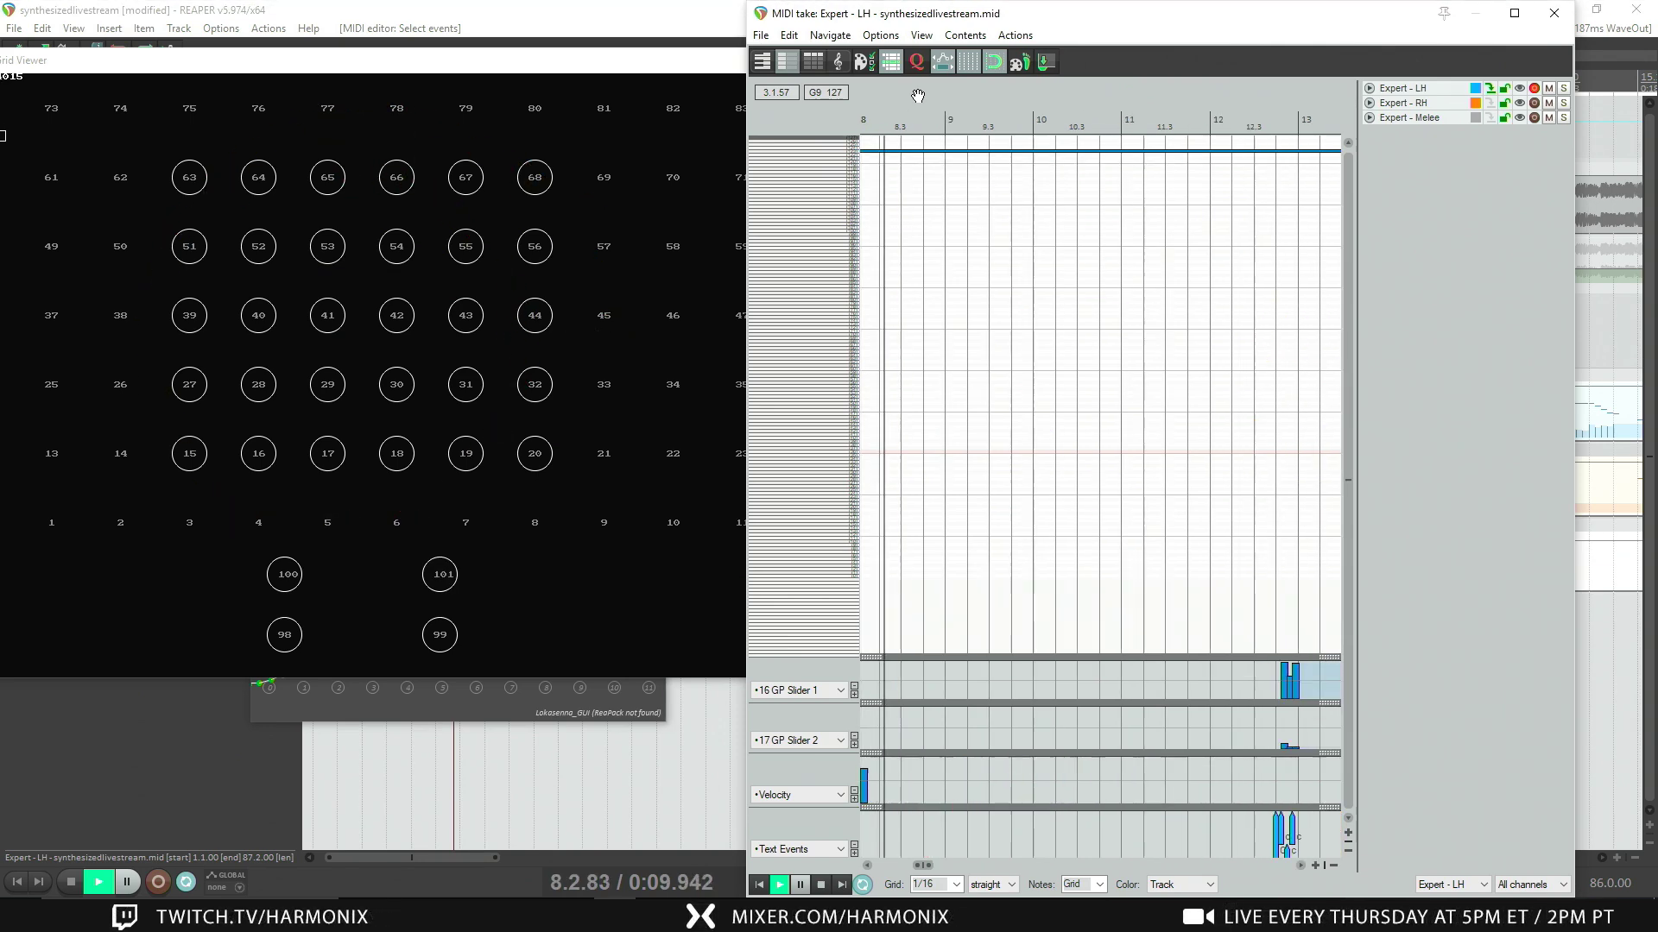
key(space)
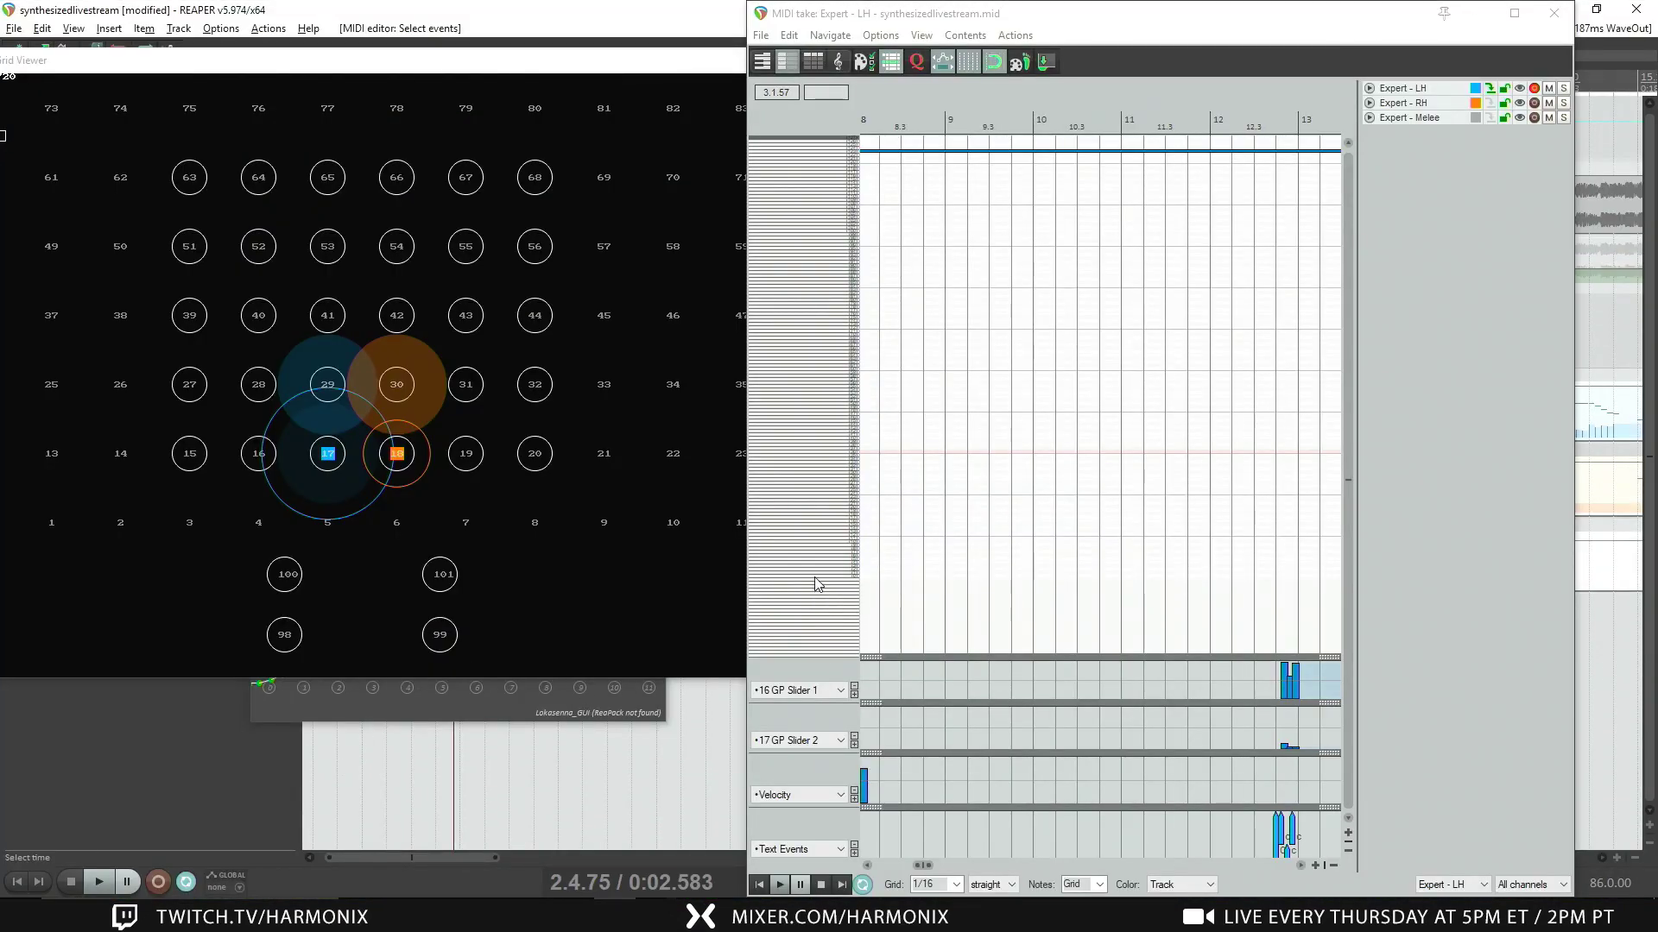
Step: Return the edit cursor to the start of measure 7 to examine the chain's notes and their grid positions
scroll(954, 500, down, 1)
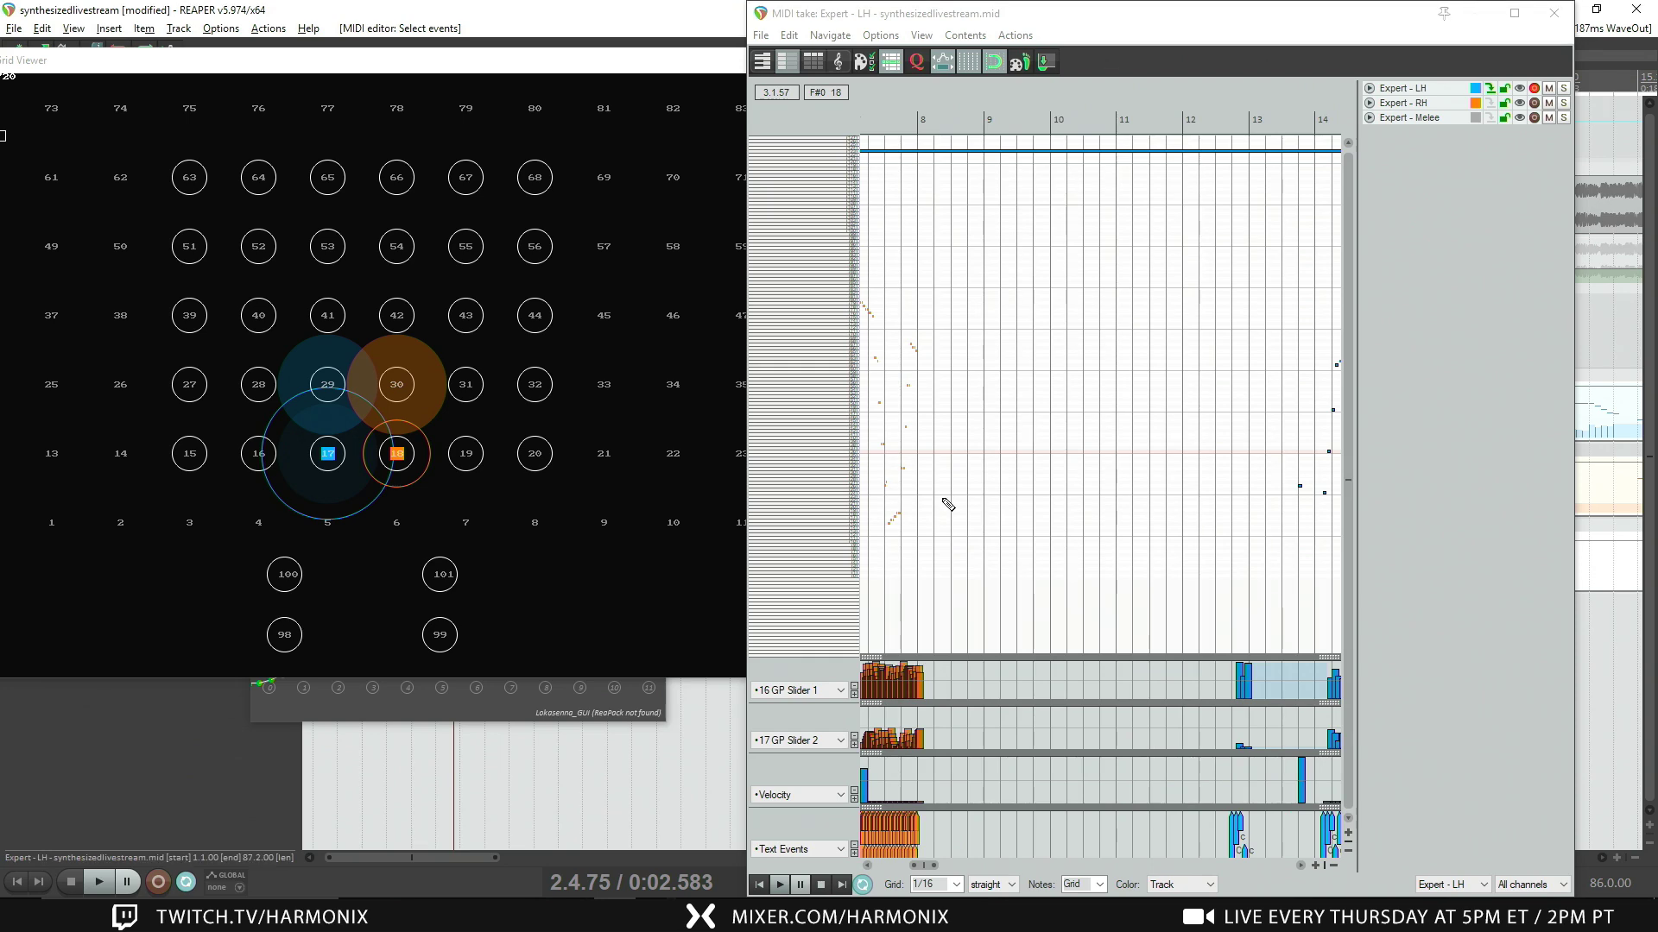
scroll(949, 505, up, 4)
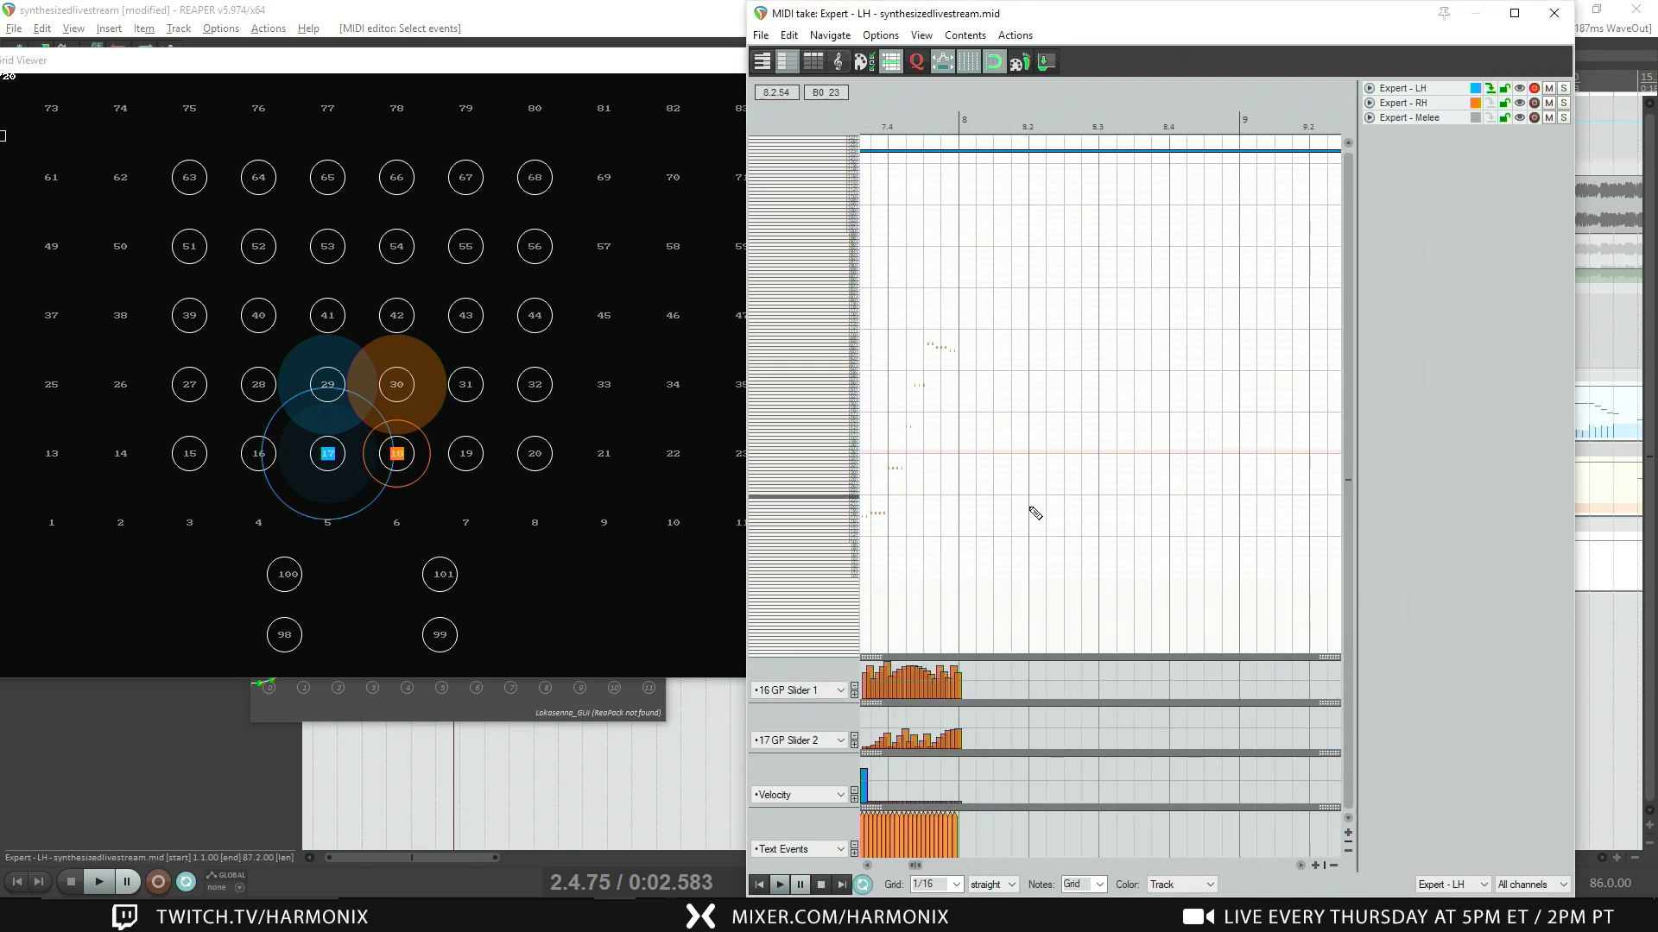
scroll(1028, 525, up, 2)
drag(1014, 530, 1103, 510)
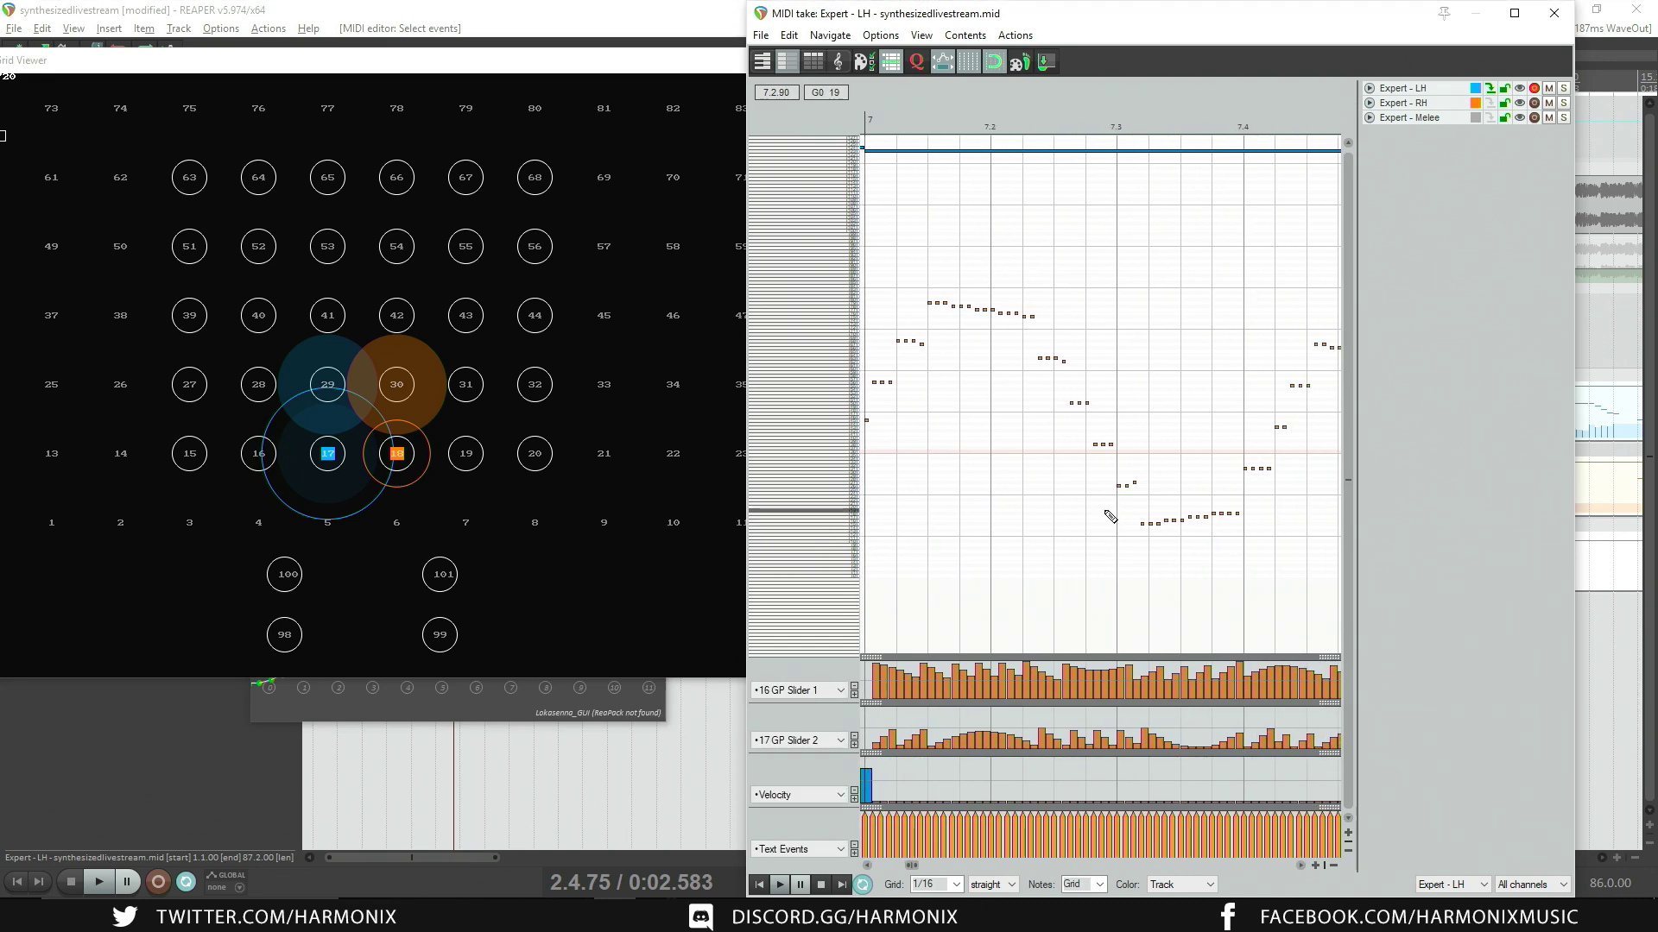
click(868, 122)
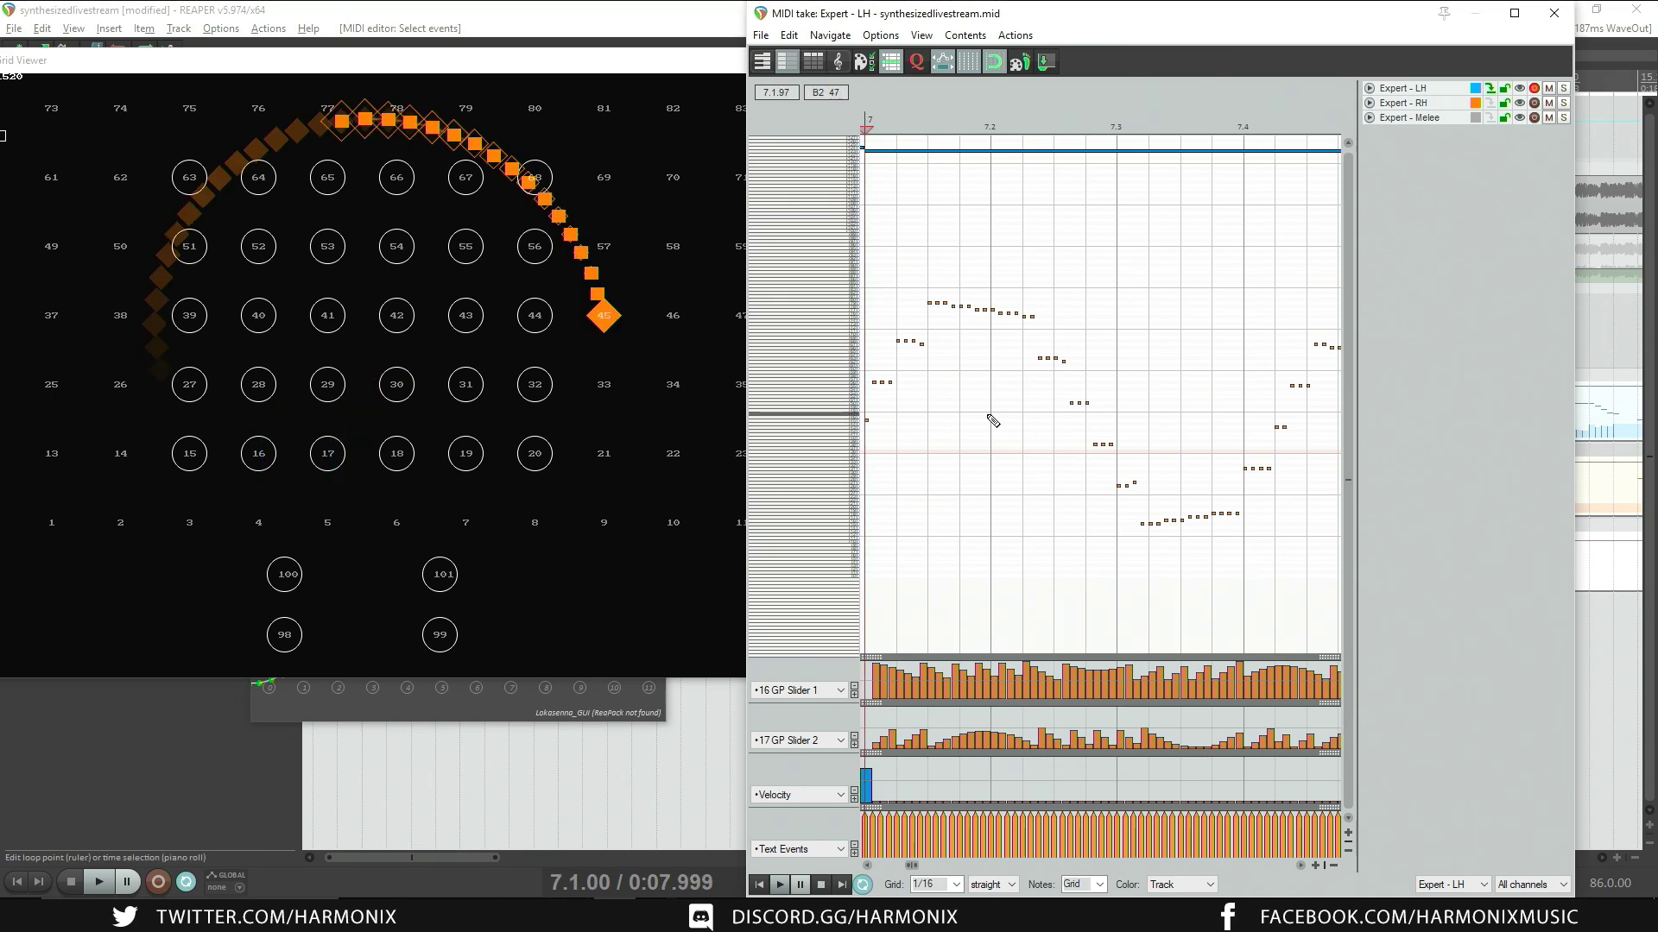